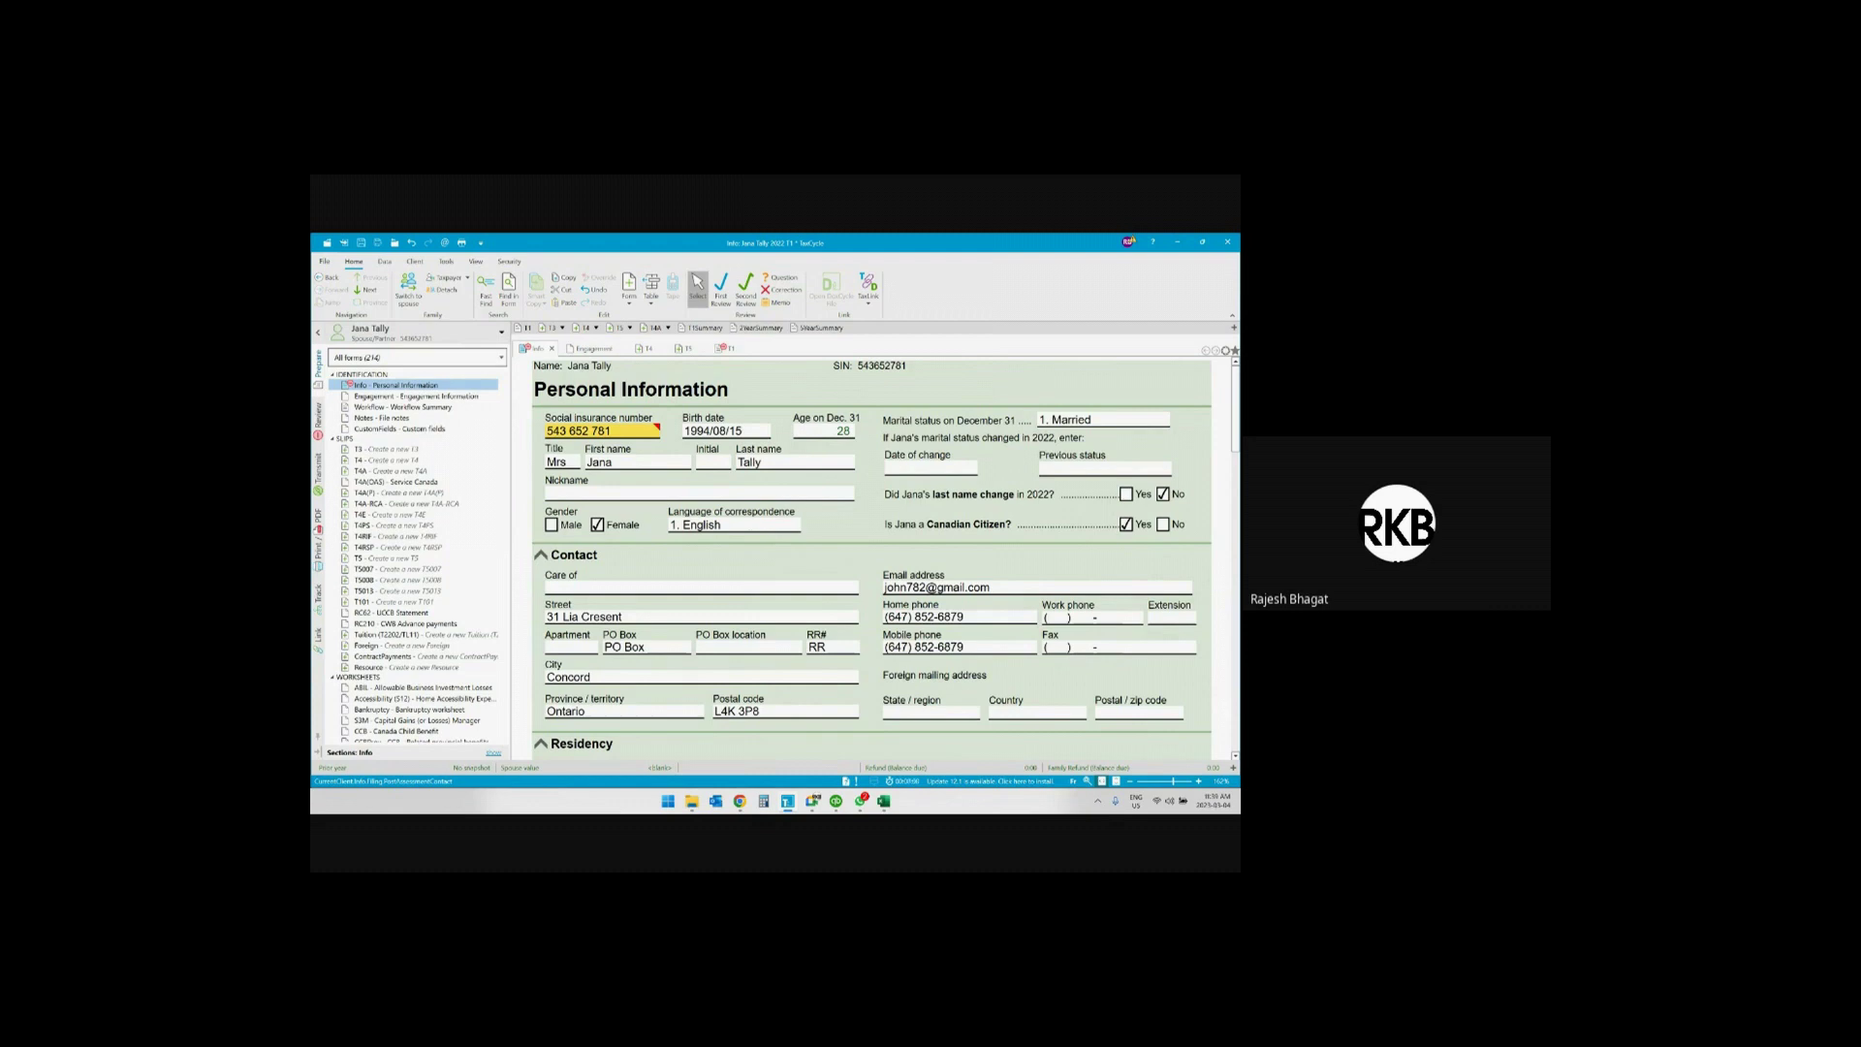
# Review the family's details in the Personal Info workbook at full size and close the workbook
pyautogui.moveTo(1240, 320); pyautogui.dragTo(762, 434)
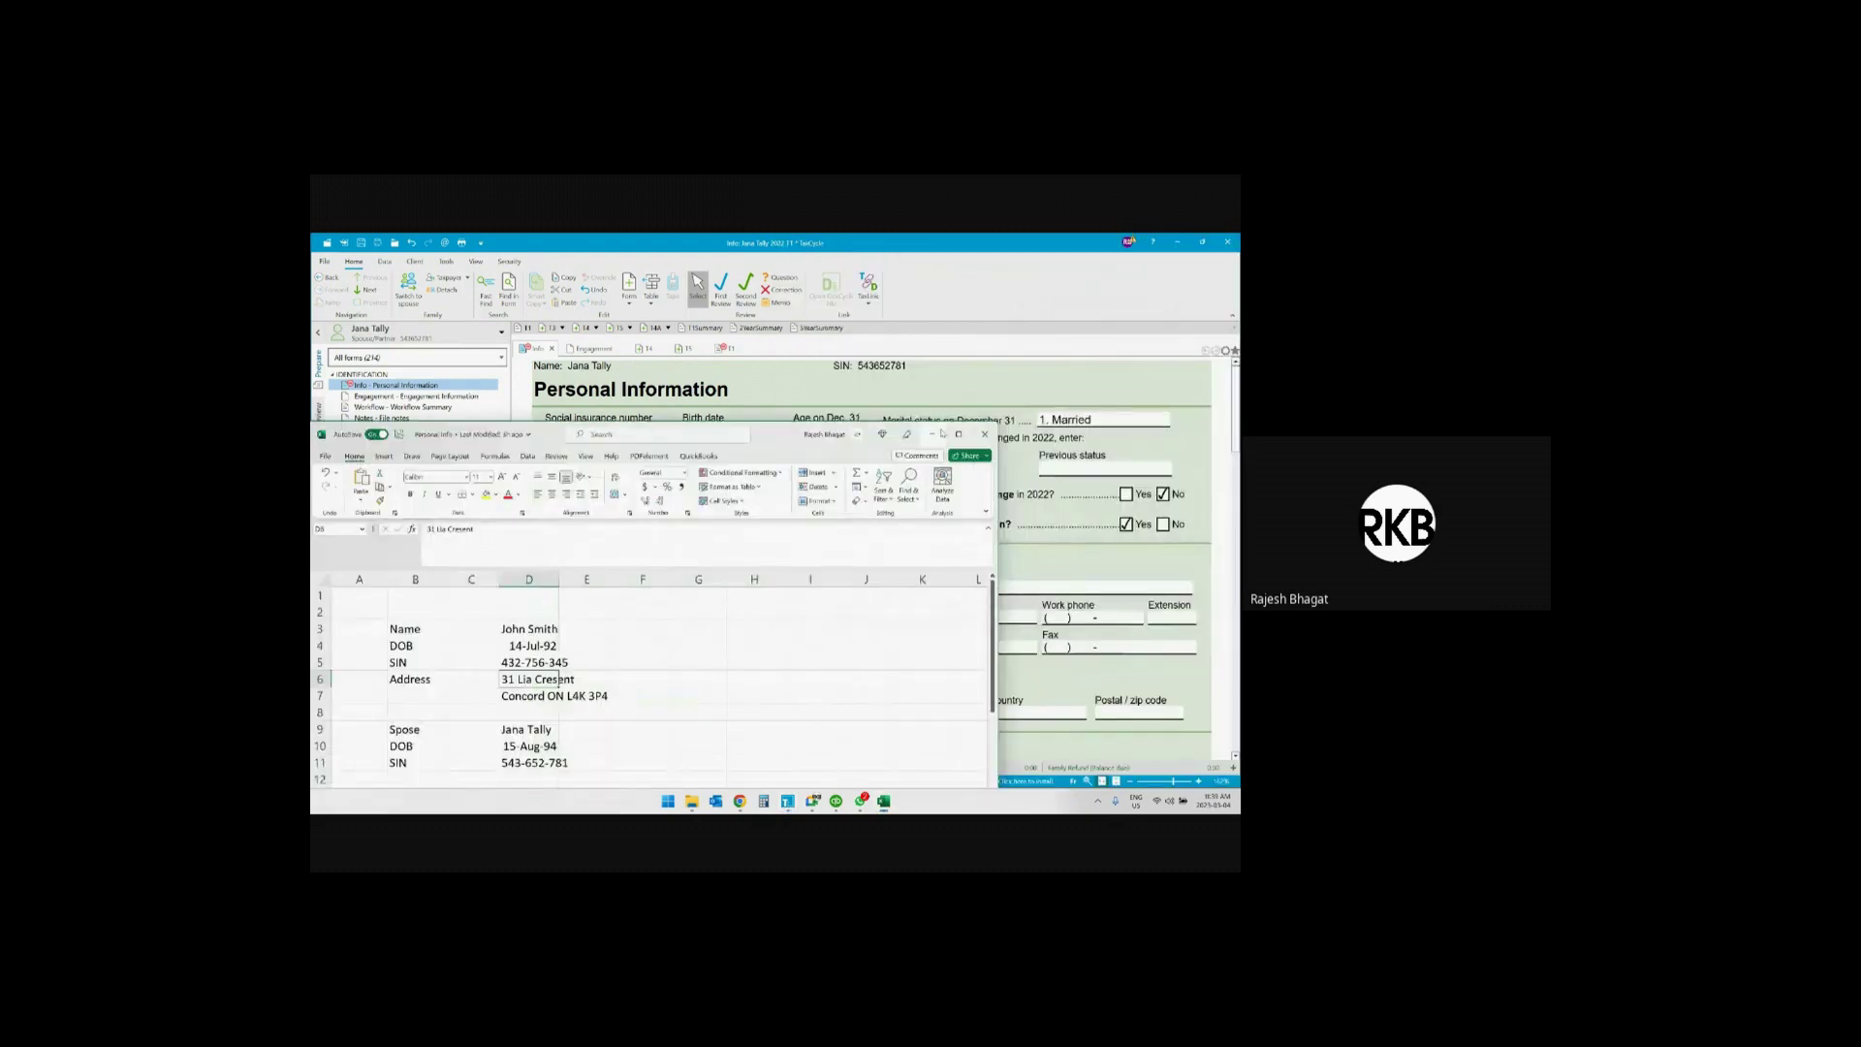
pyautogui.click(959, 435)
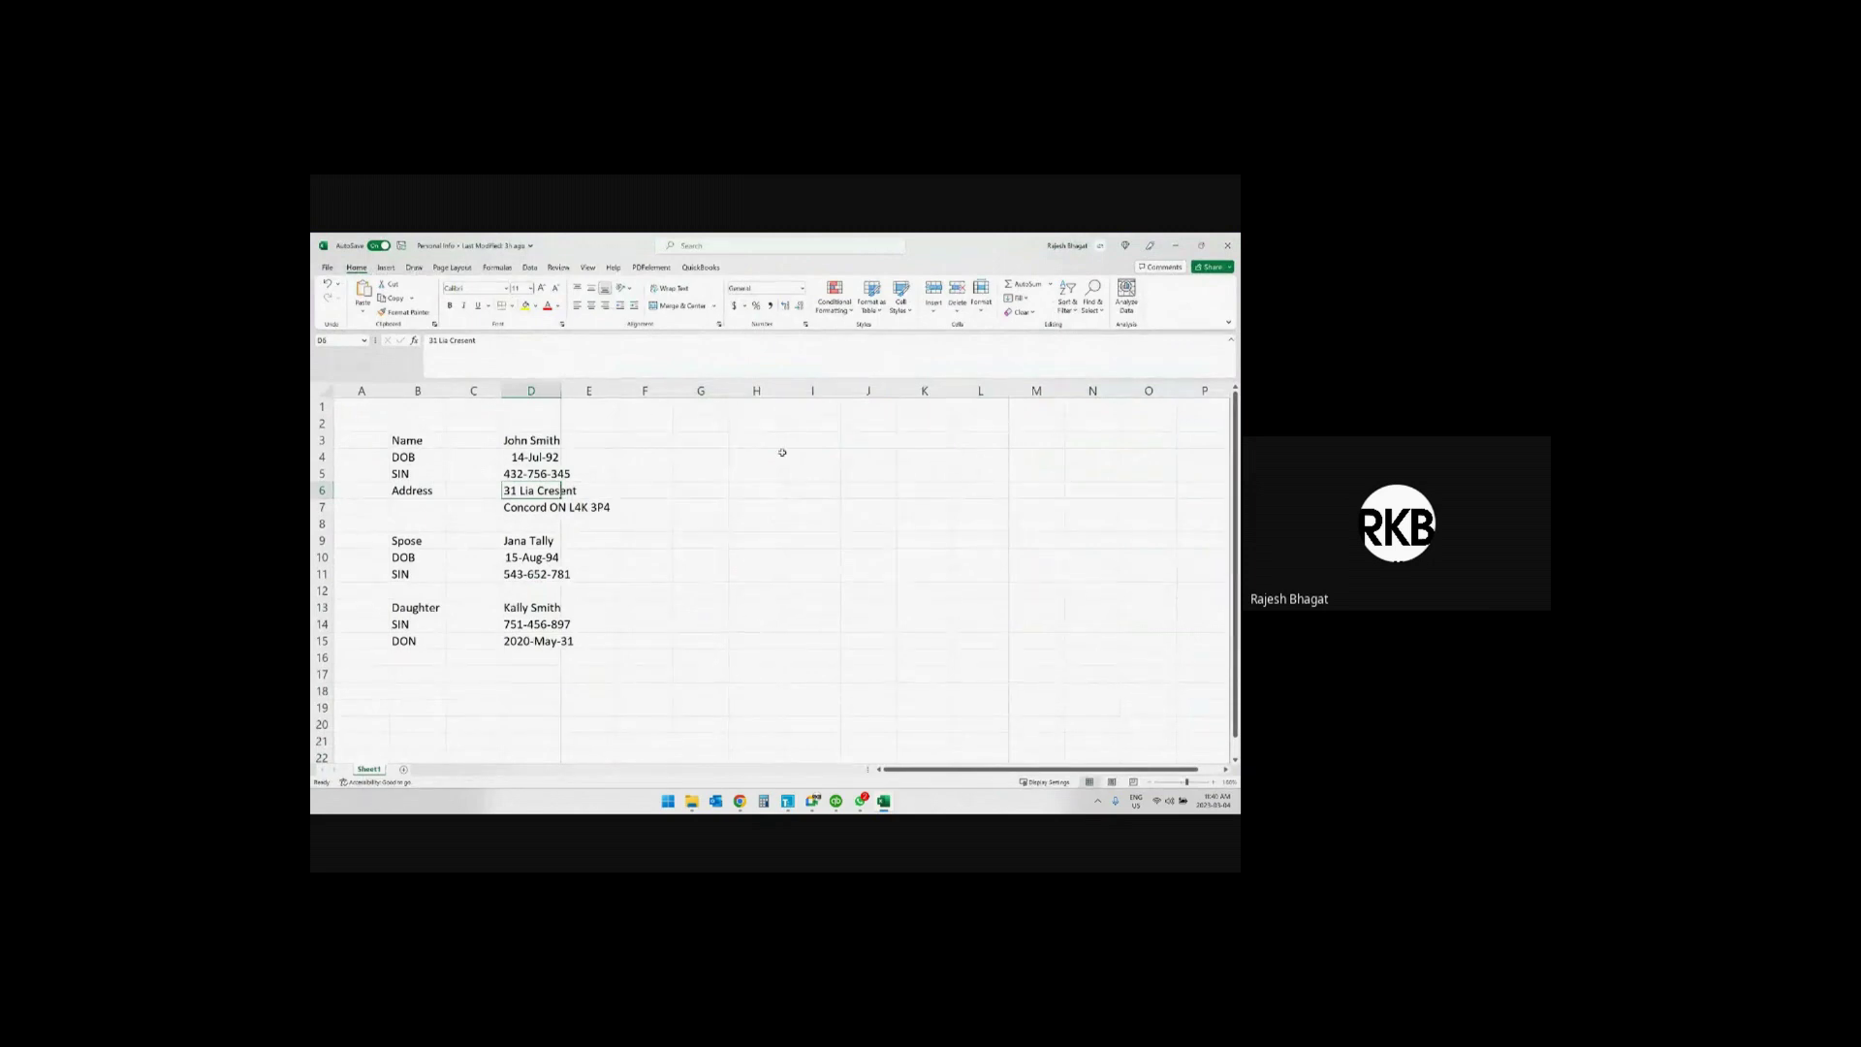
pyautogui.click(1227, 246)
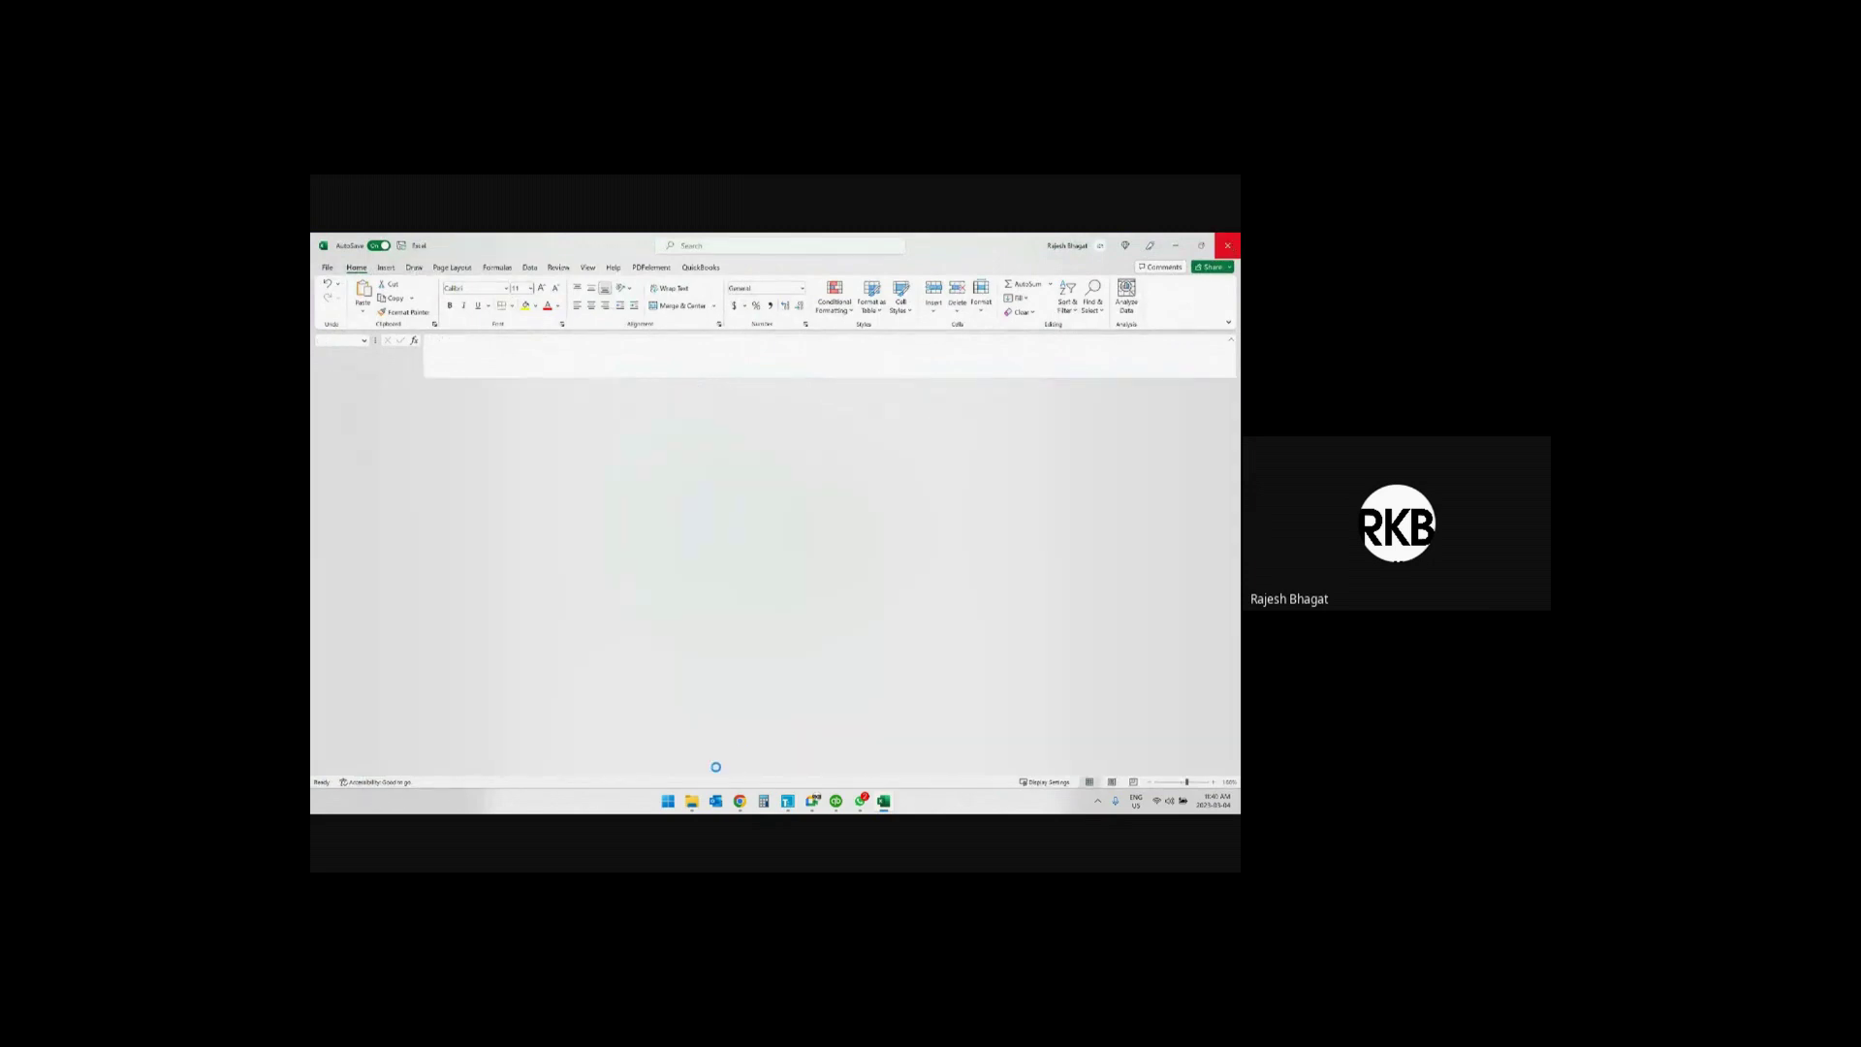
# Go through the T4, T5, business income, rental income, RRSP and child care files in the Personal Tax folder
pyautogui.click(691, 801)
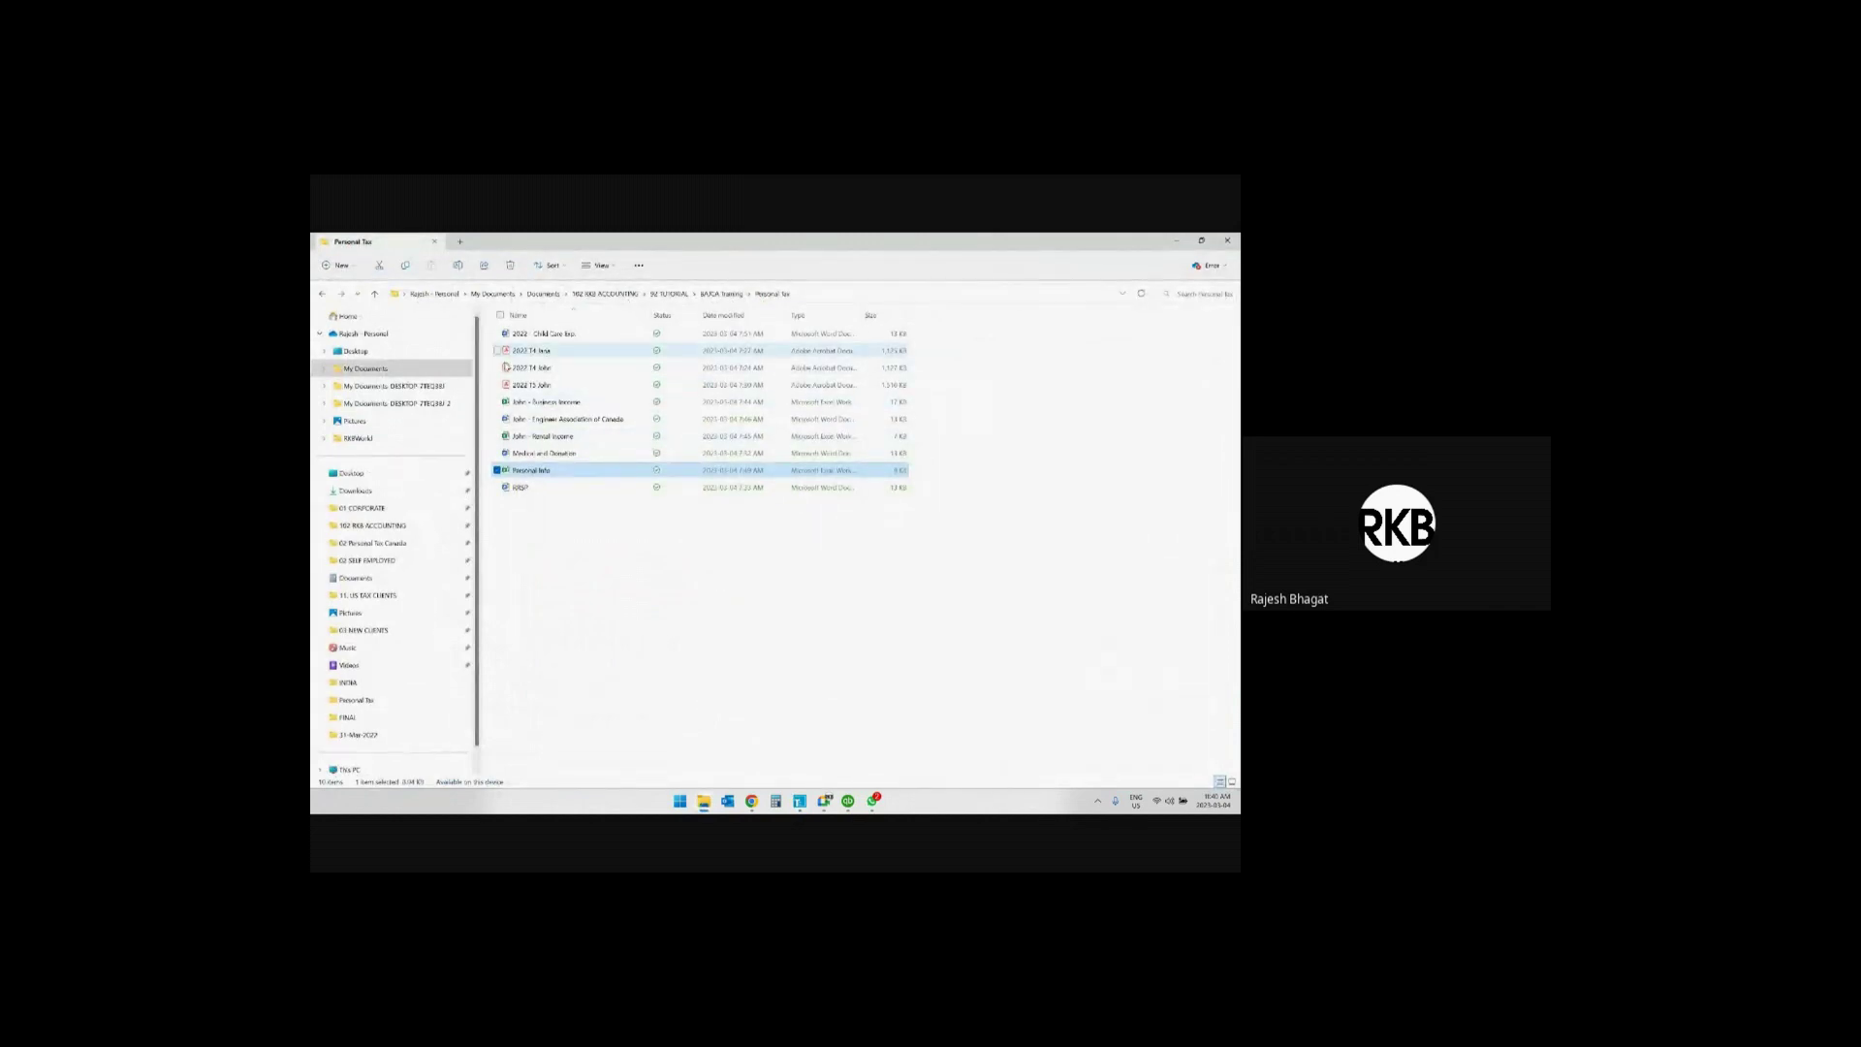
pyautogui.click(583, 355)
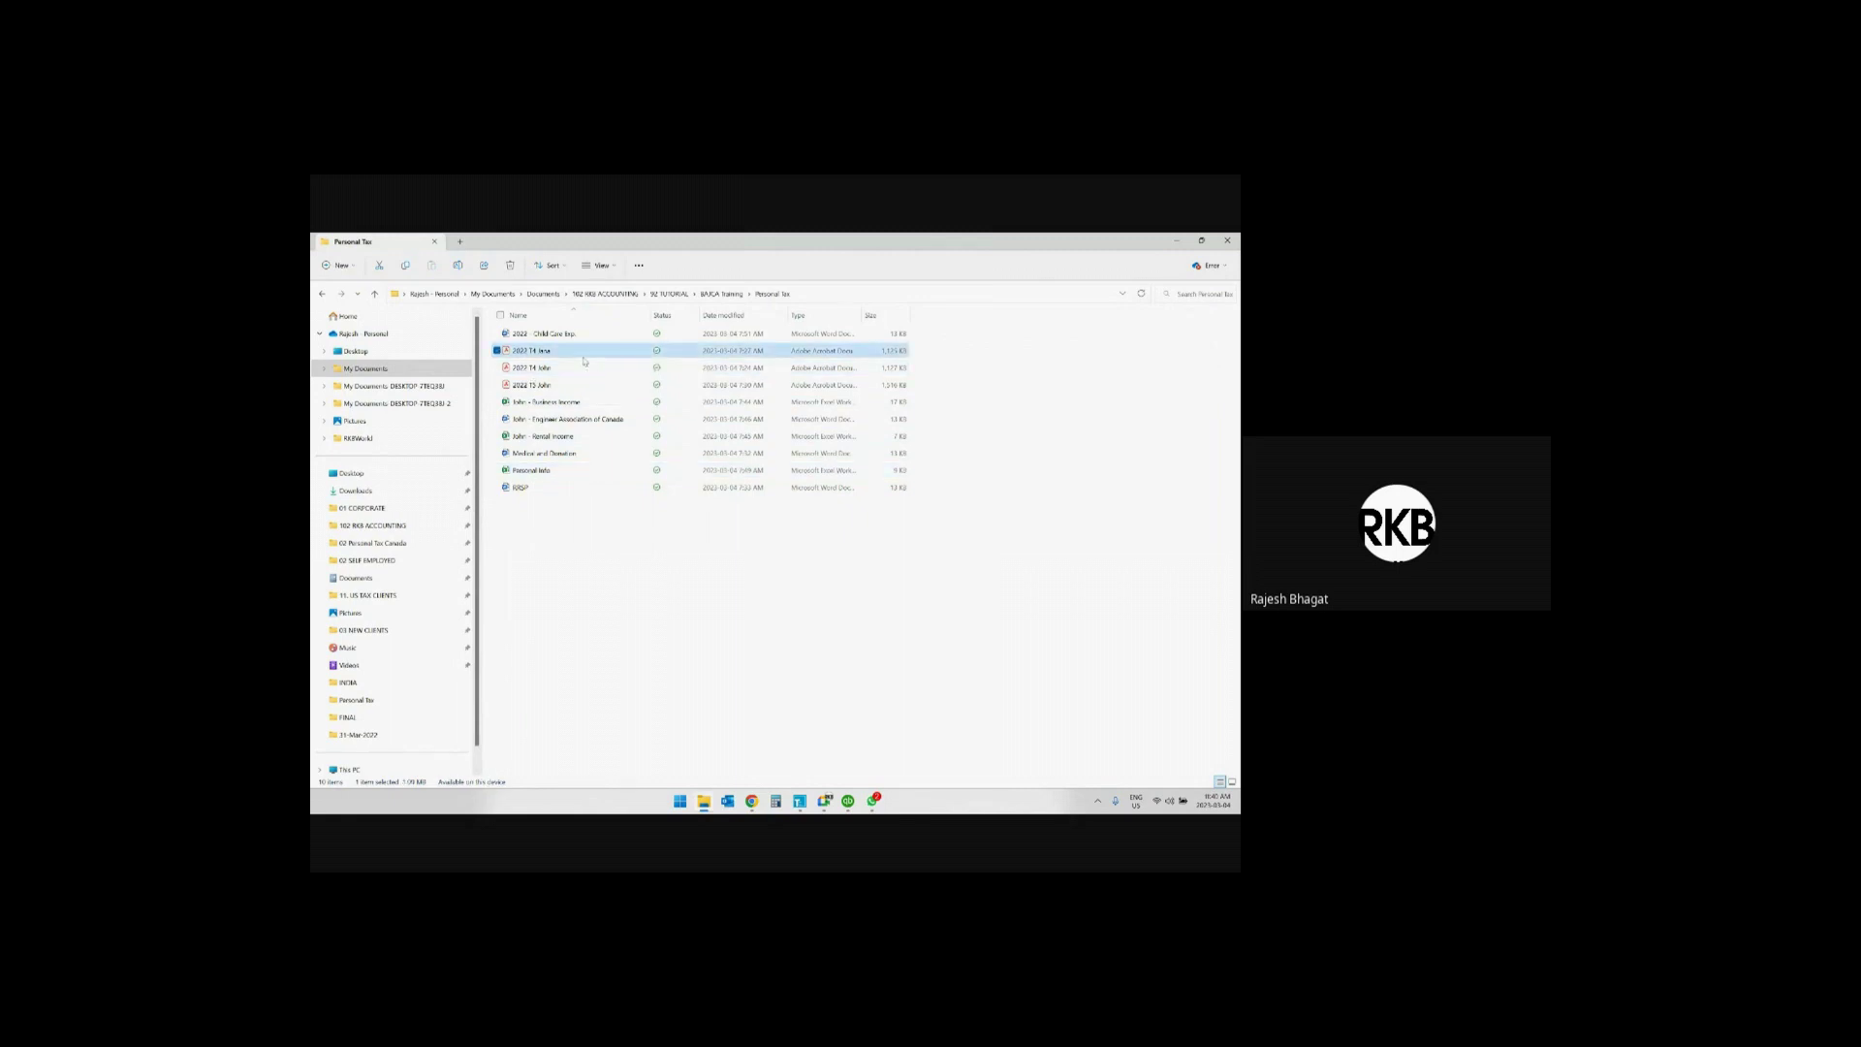
pyautogui.click(575, 369)
pyautogui.click(570, 389)
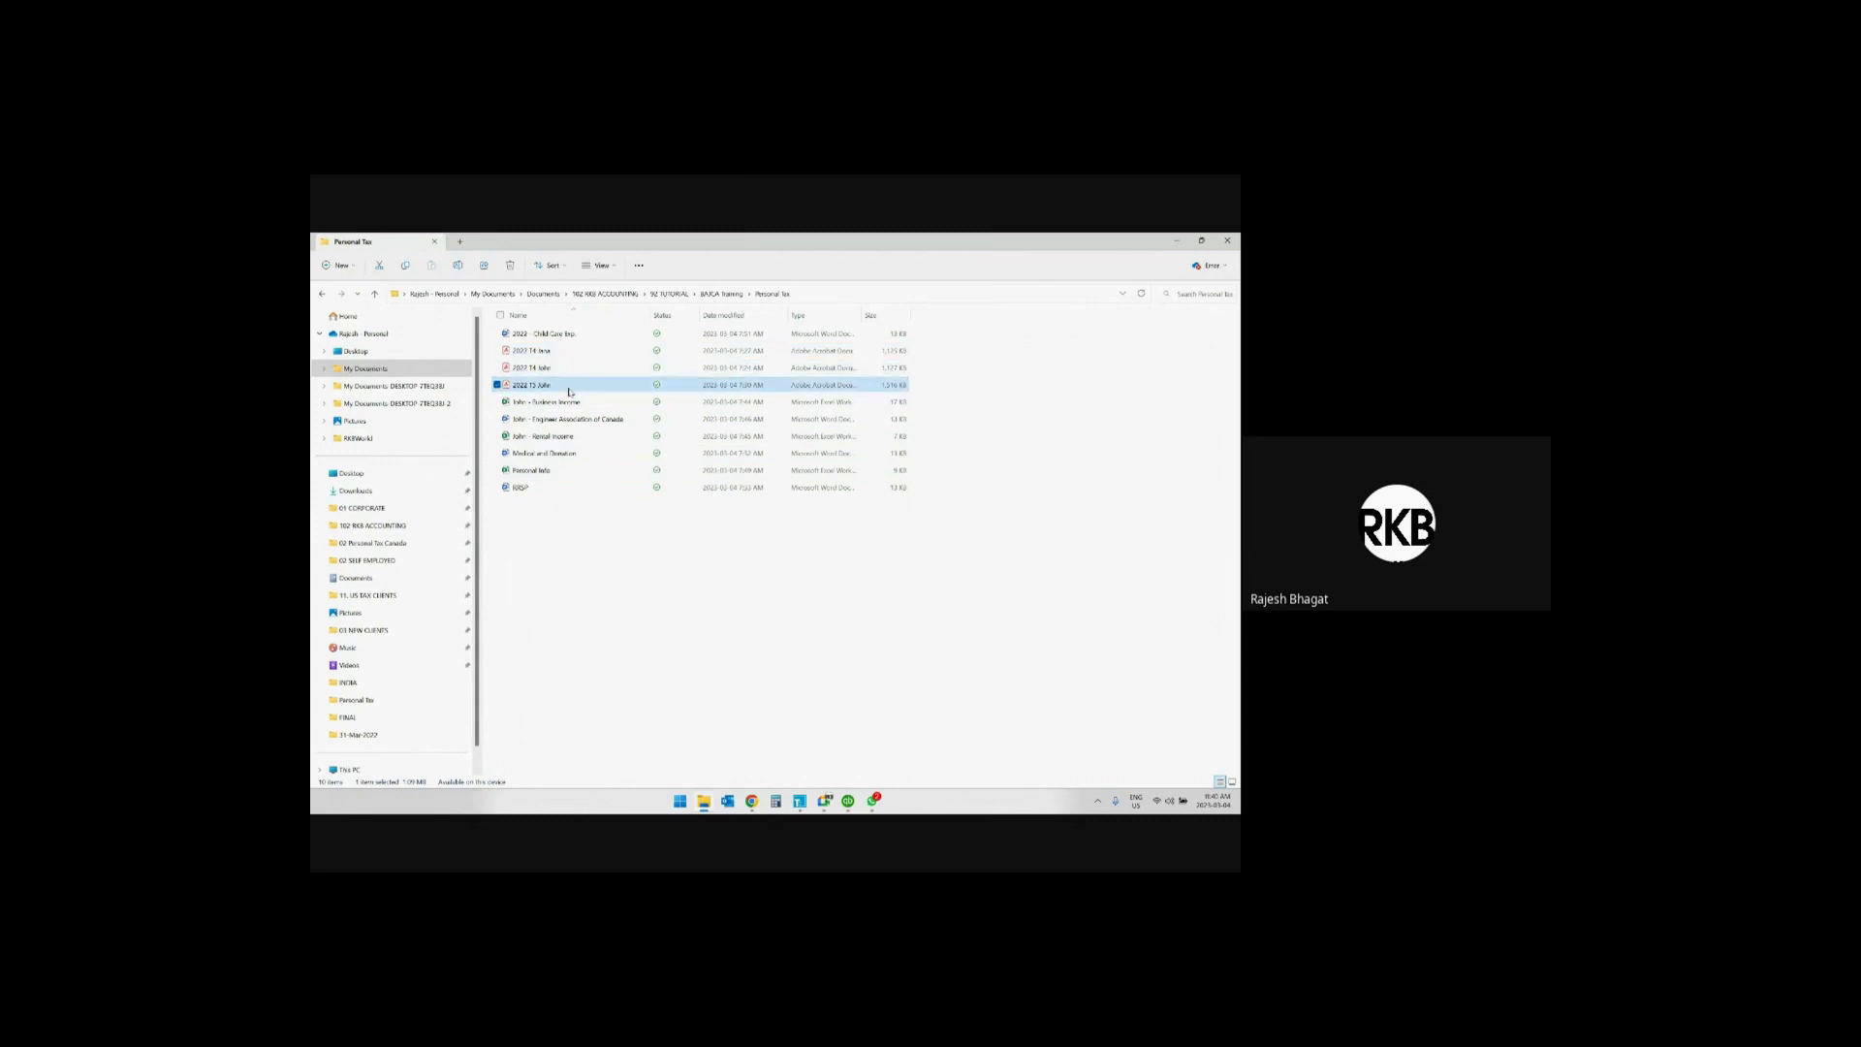
pyautogui.click(584, 403)
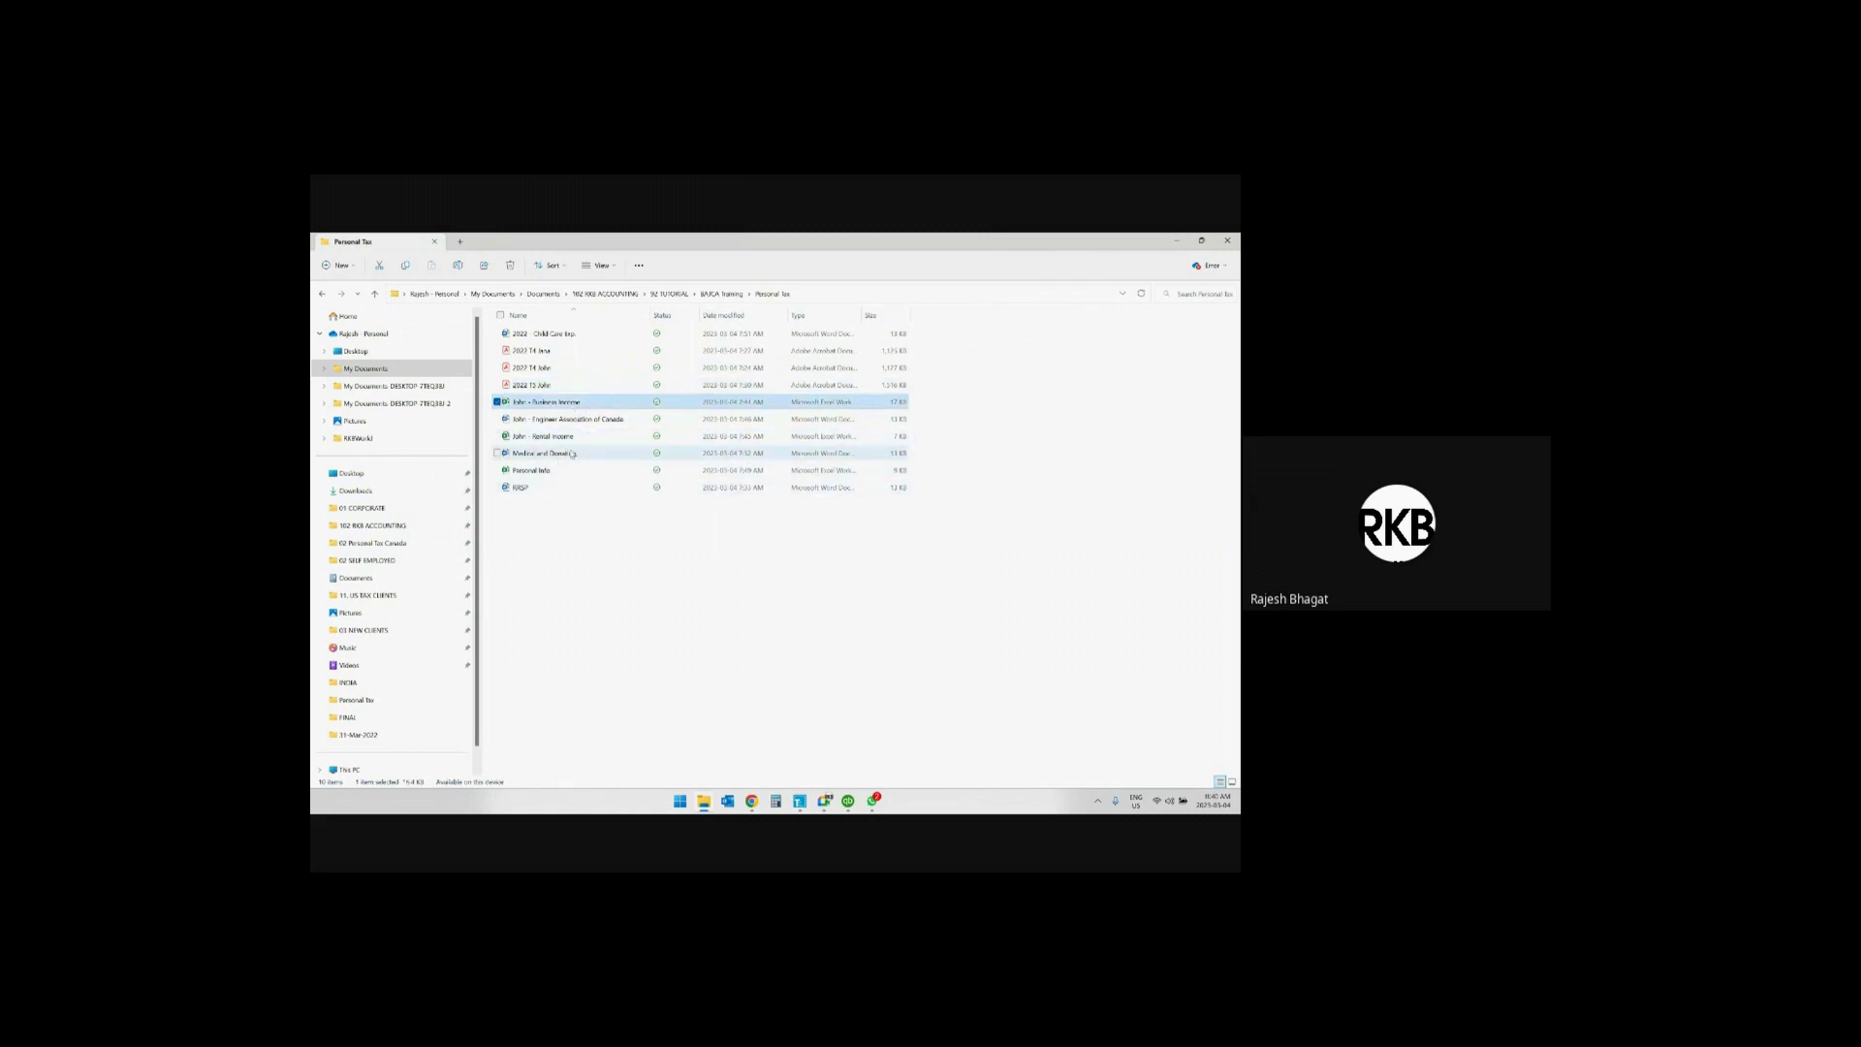
pyautogui.click(579, 437)
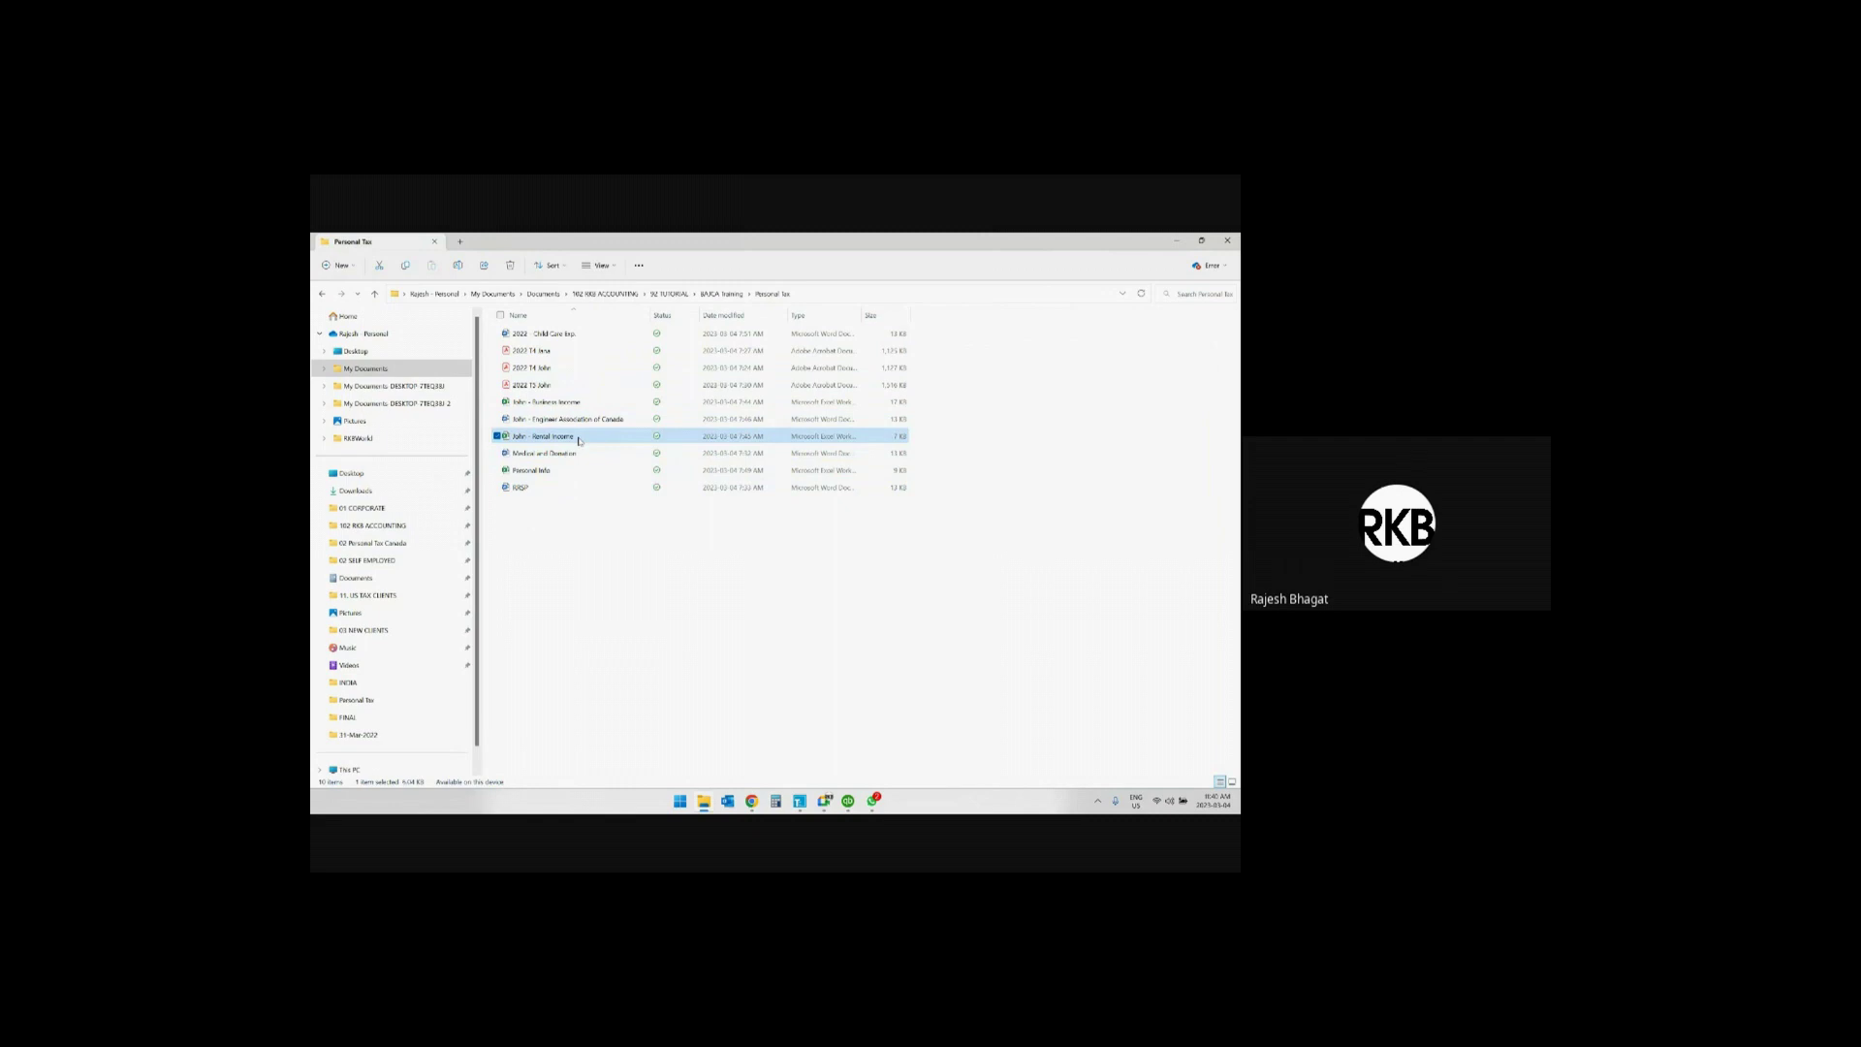
pyautogui.click(542, 489)
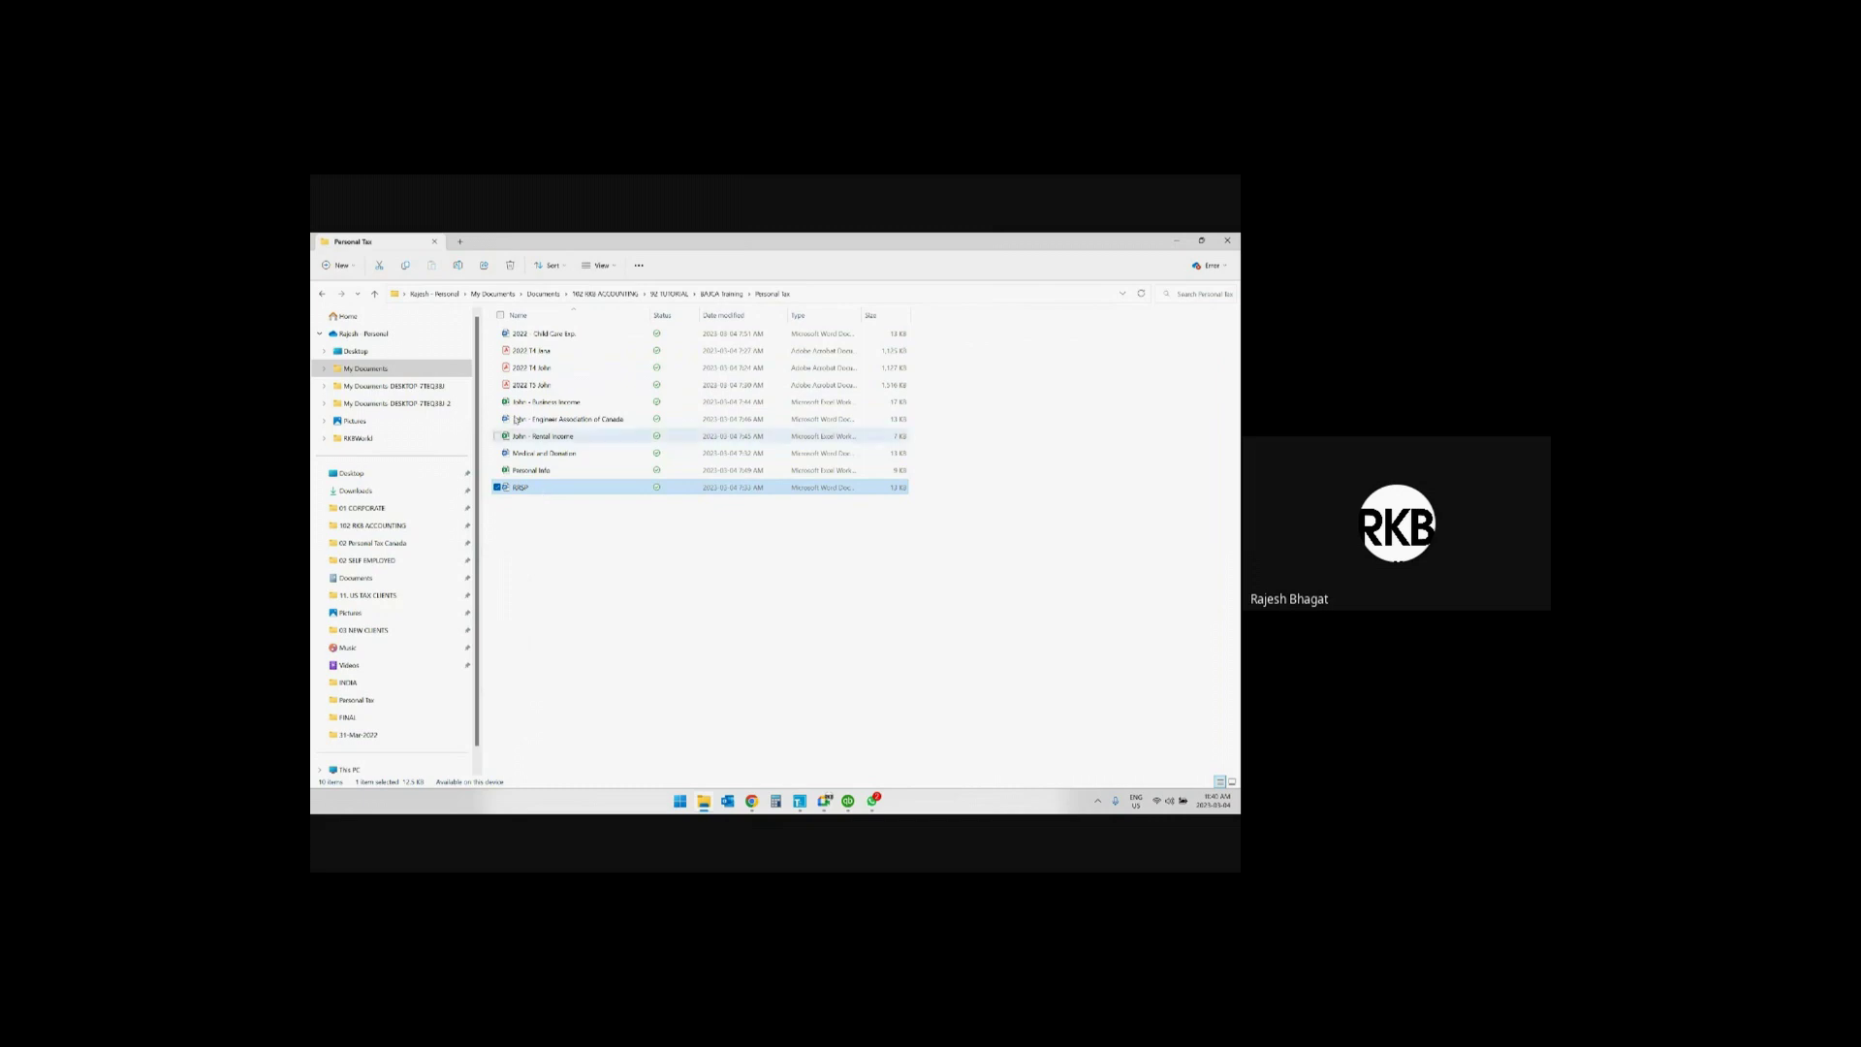
pyautogui.click(592, 337)
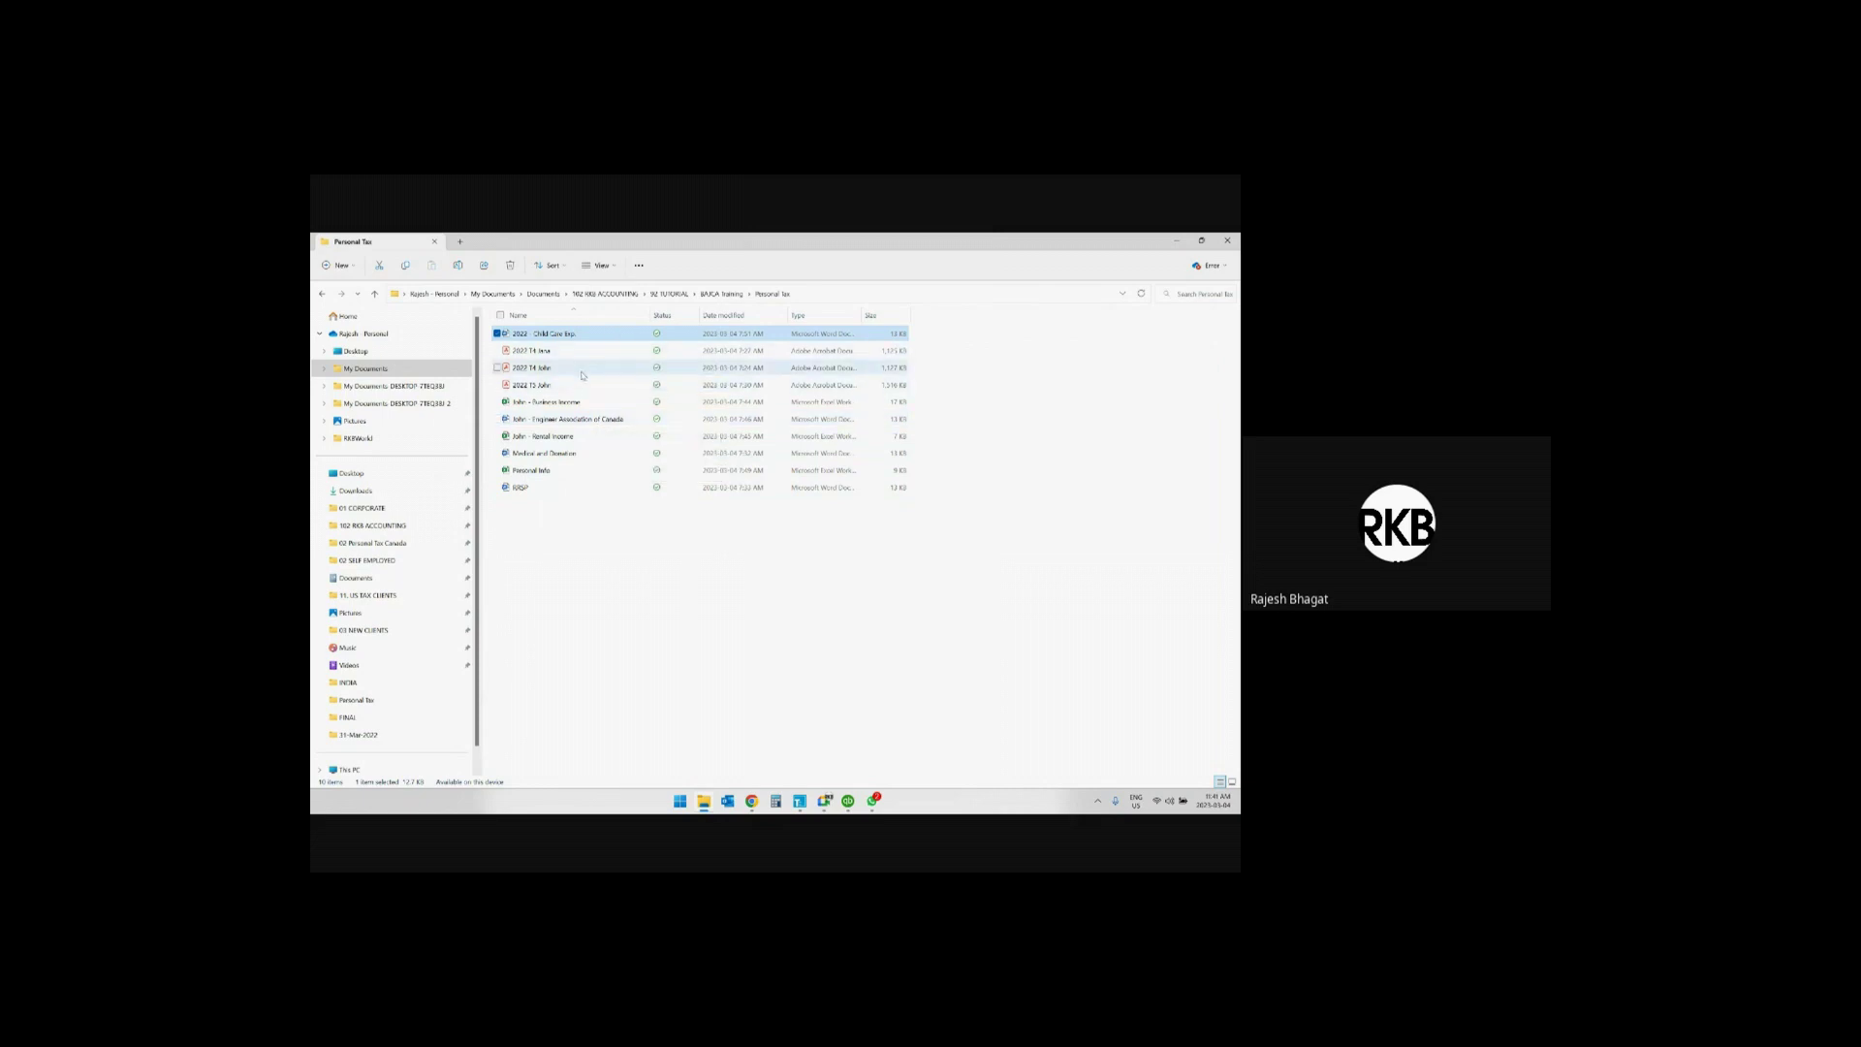
# Open the husband's 2022 T4 PDF from the Personal Tax folder and switch back to TaxCycle
pyautogui.click(583, 372)
pyautogui.doubleClick(582, 374)
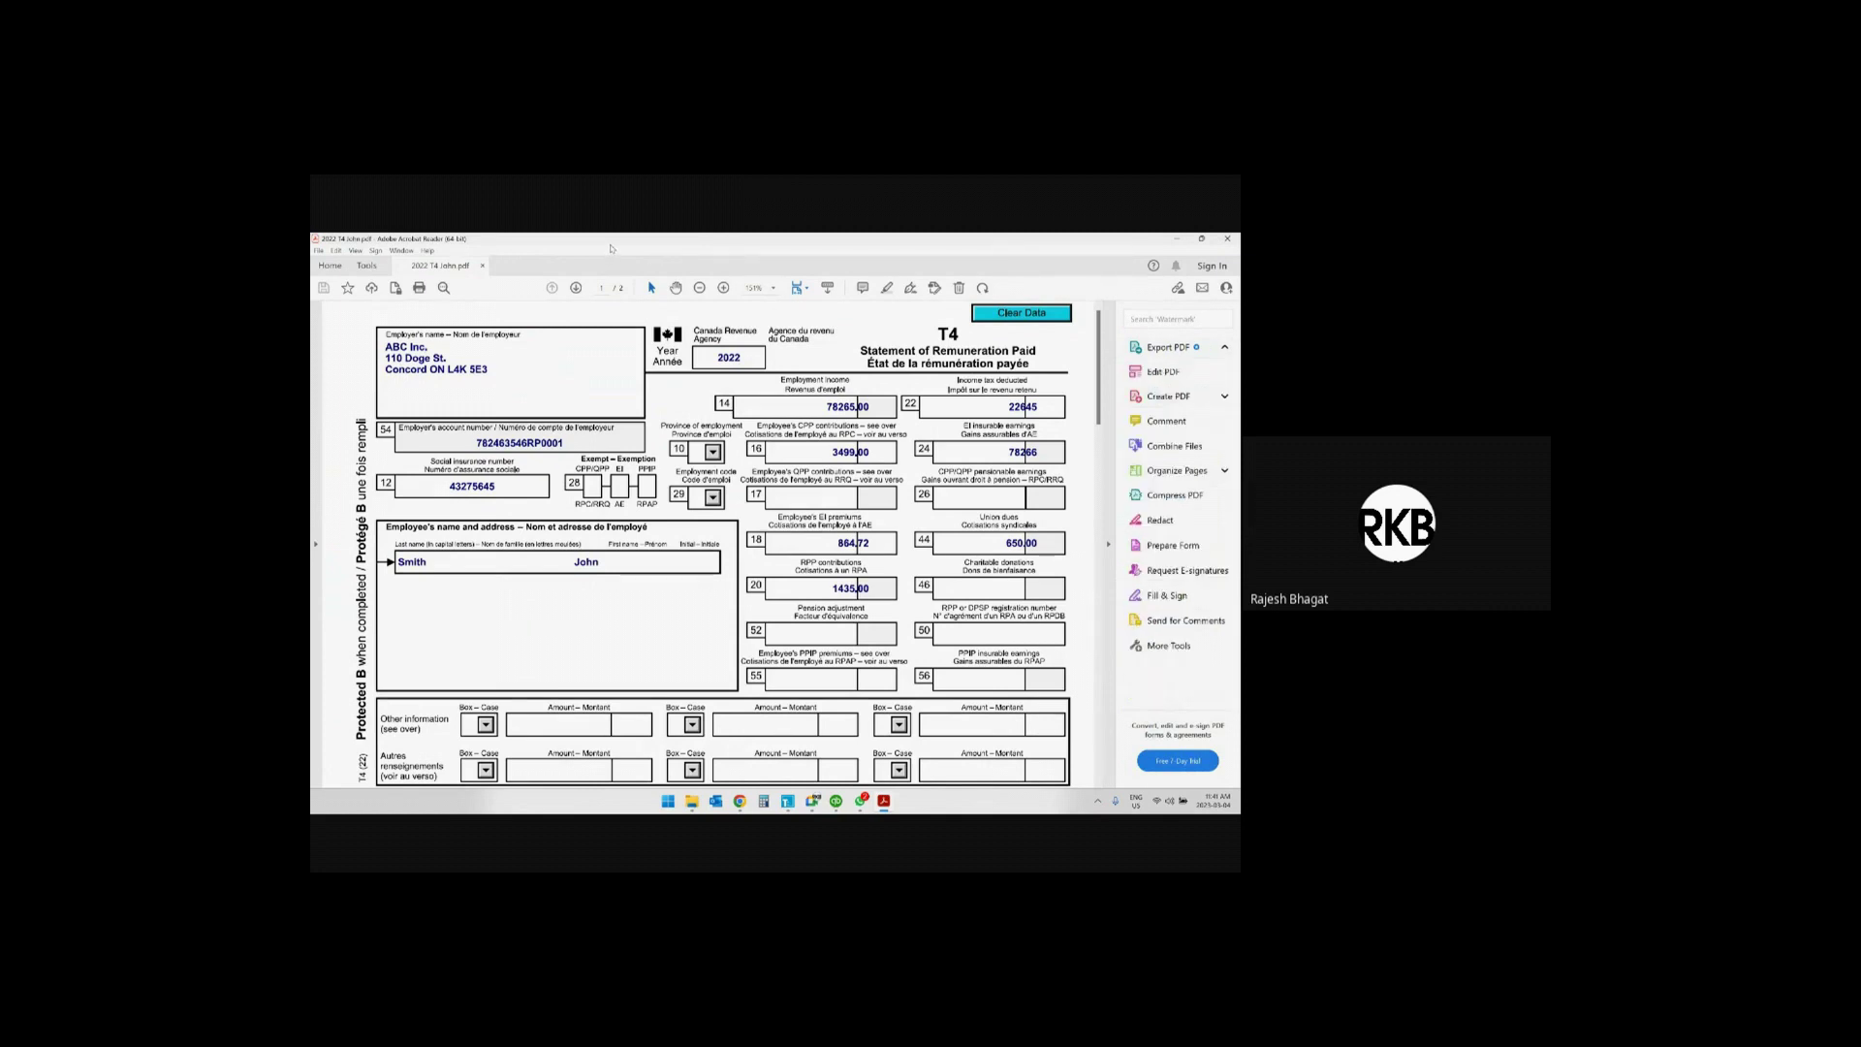
pyautogui.hotkey('alt', 'Tab')
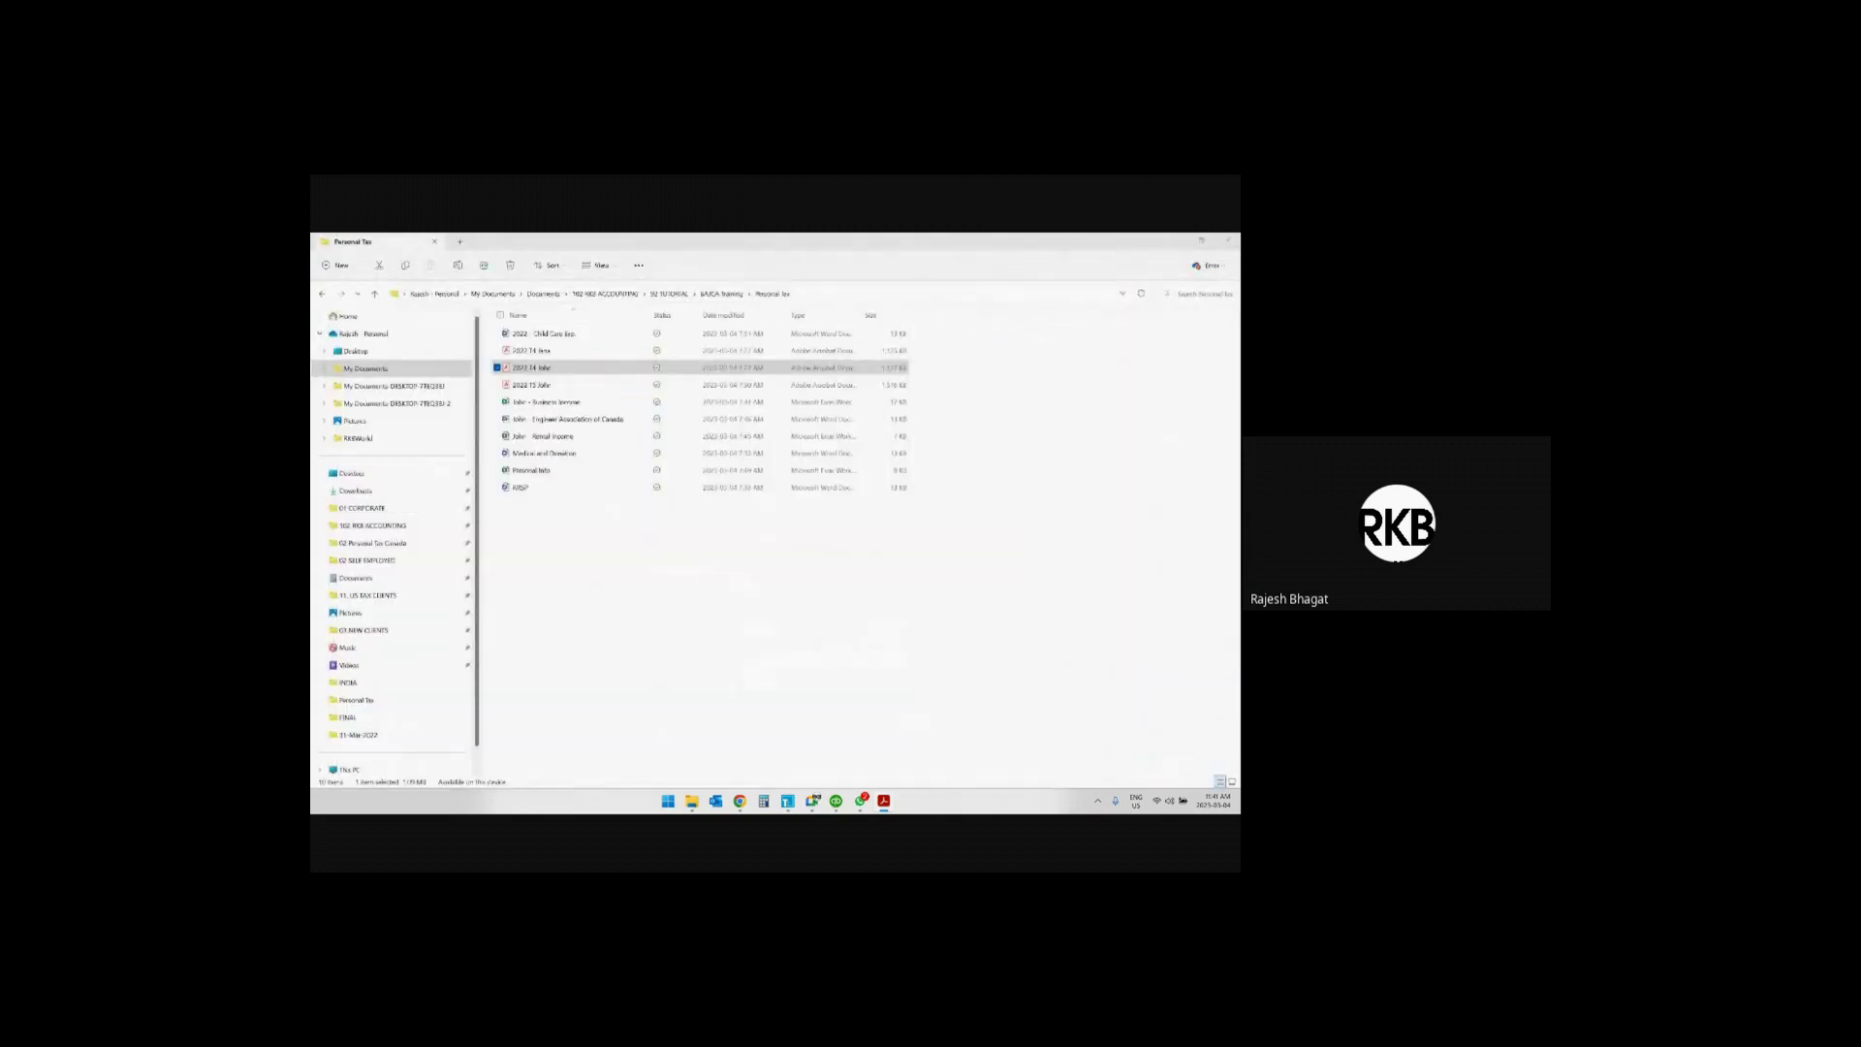
pyautogui.click(1178, 241)
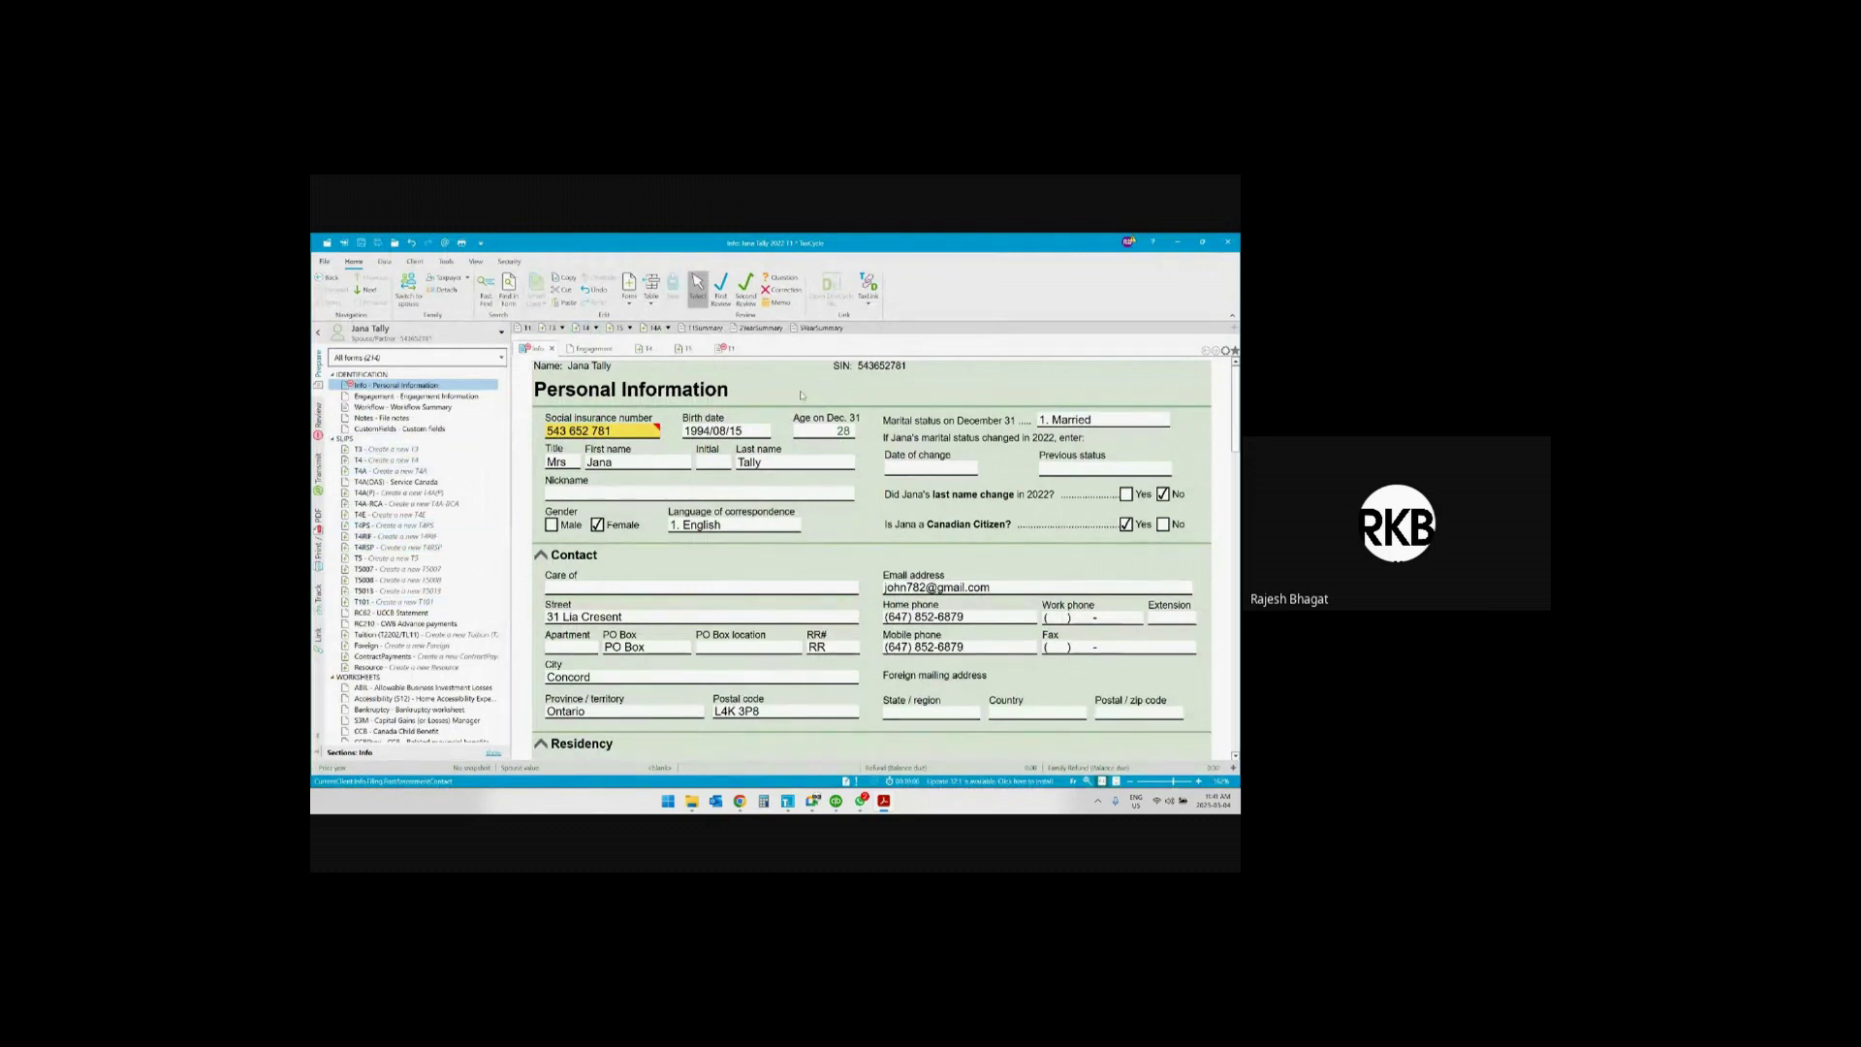
# Find the T4 form by searching for "t4" and create a new T4 slip in the 2022 return
pyautogui.press('F4')
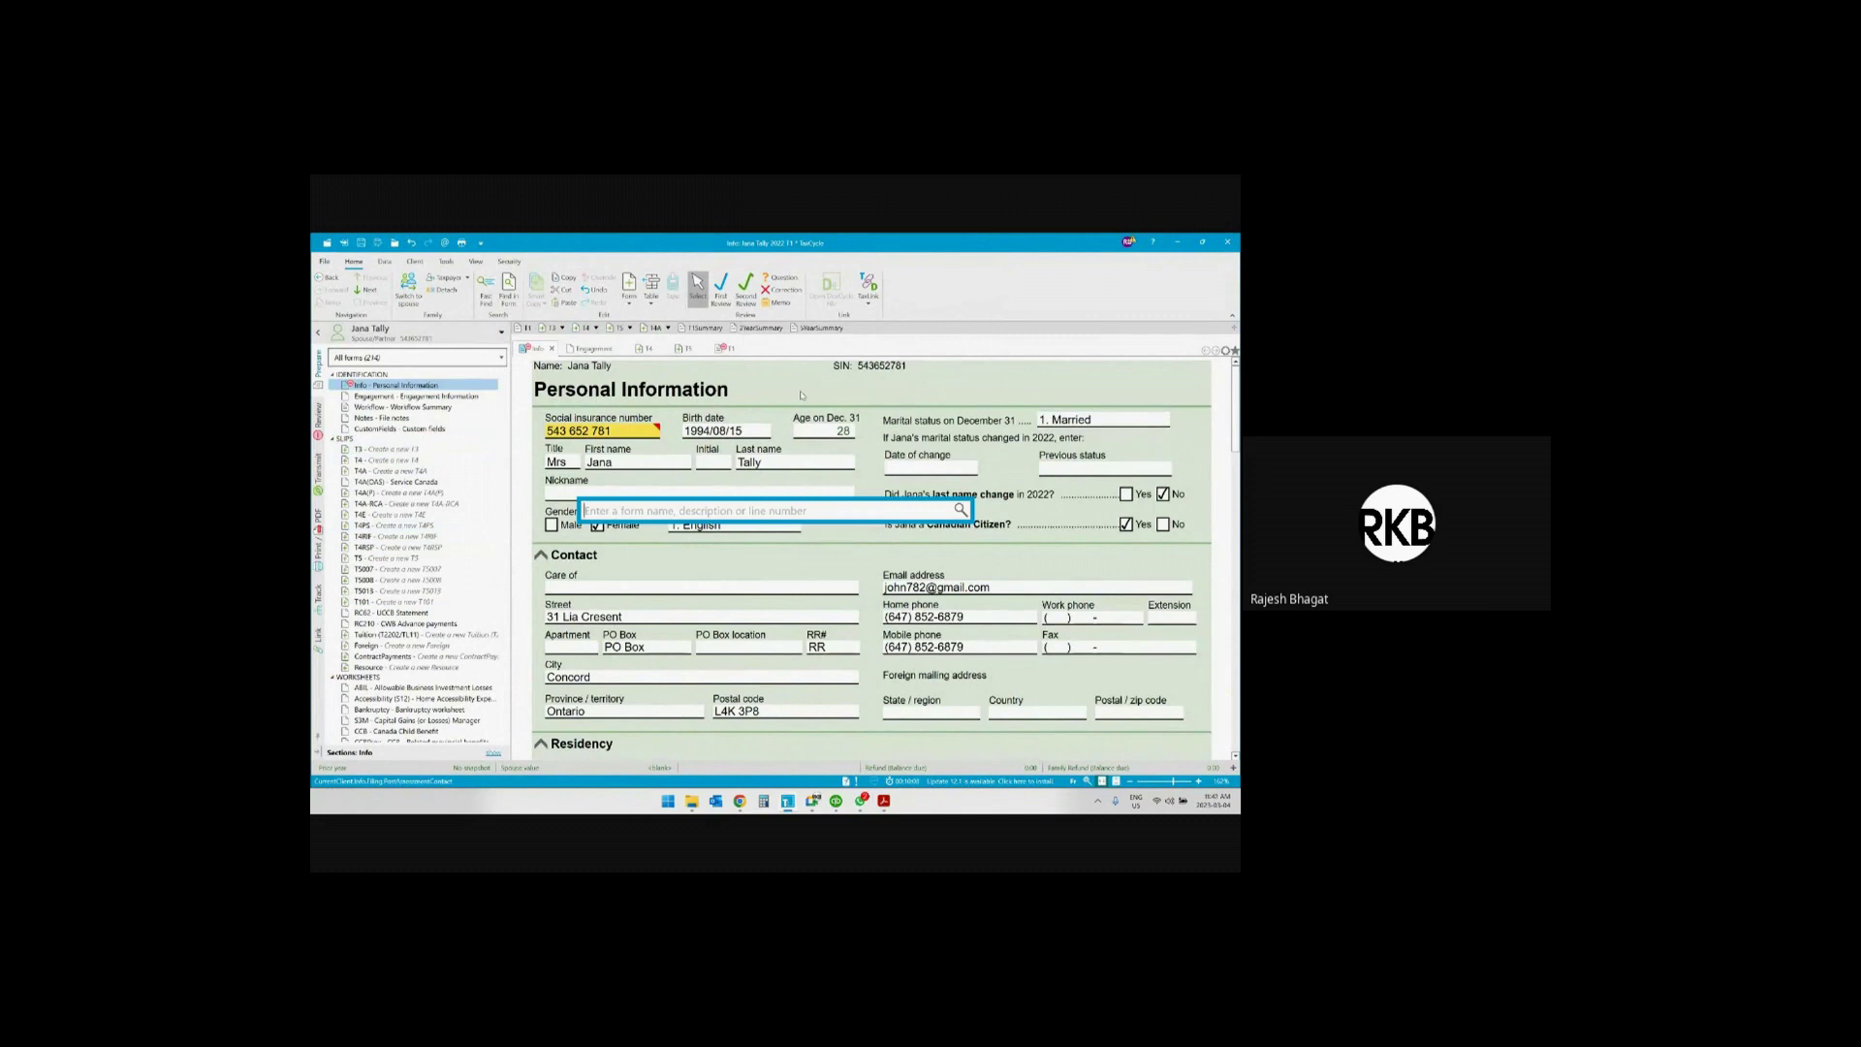
pyautogui.write('t4')
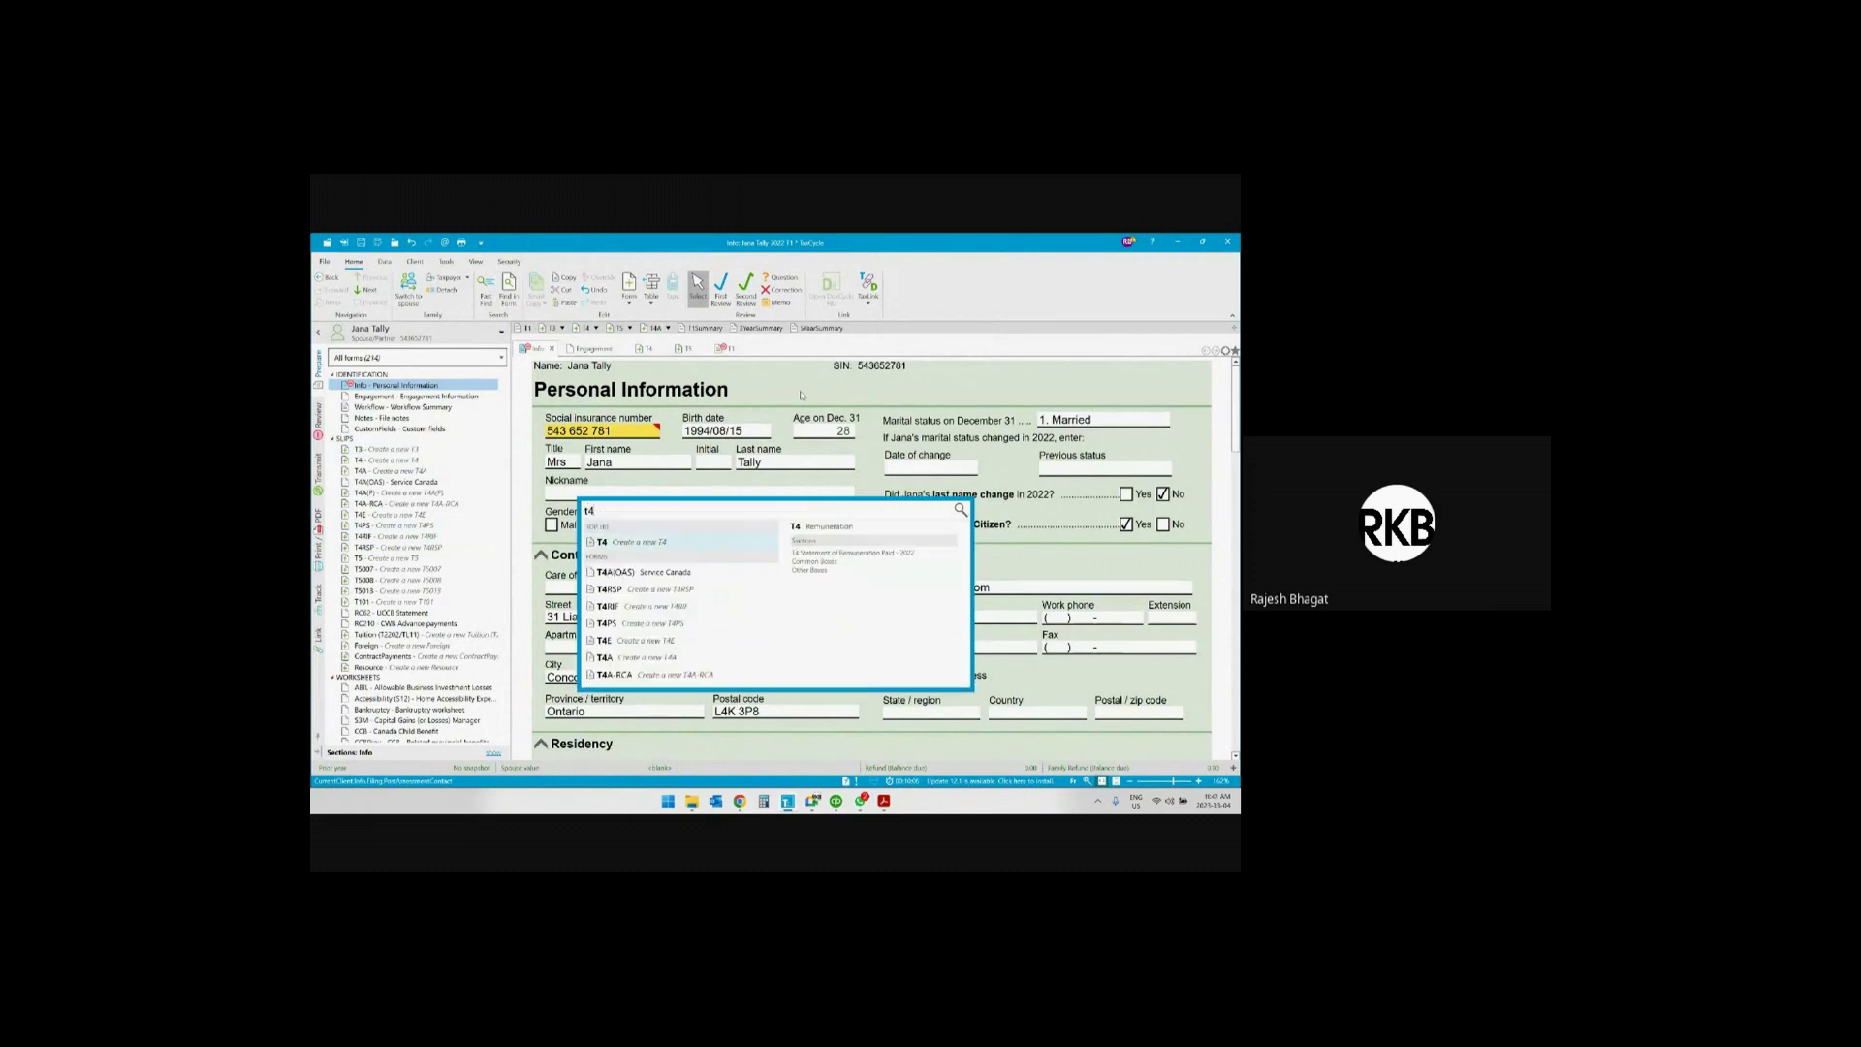
pyautogui.click(668, 544)
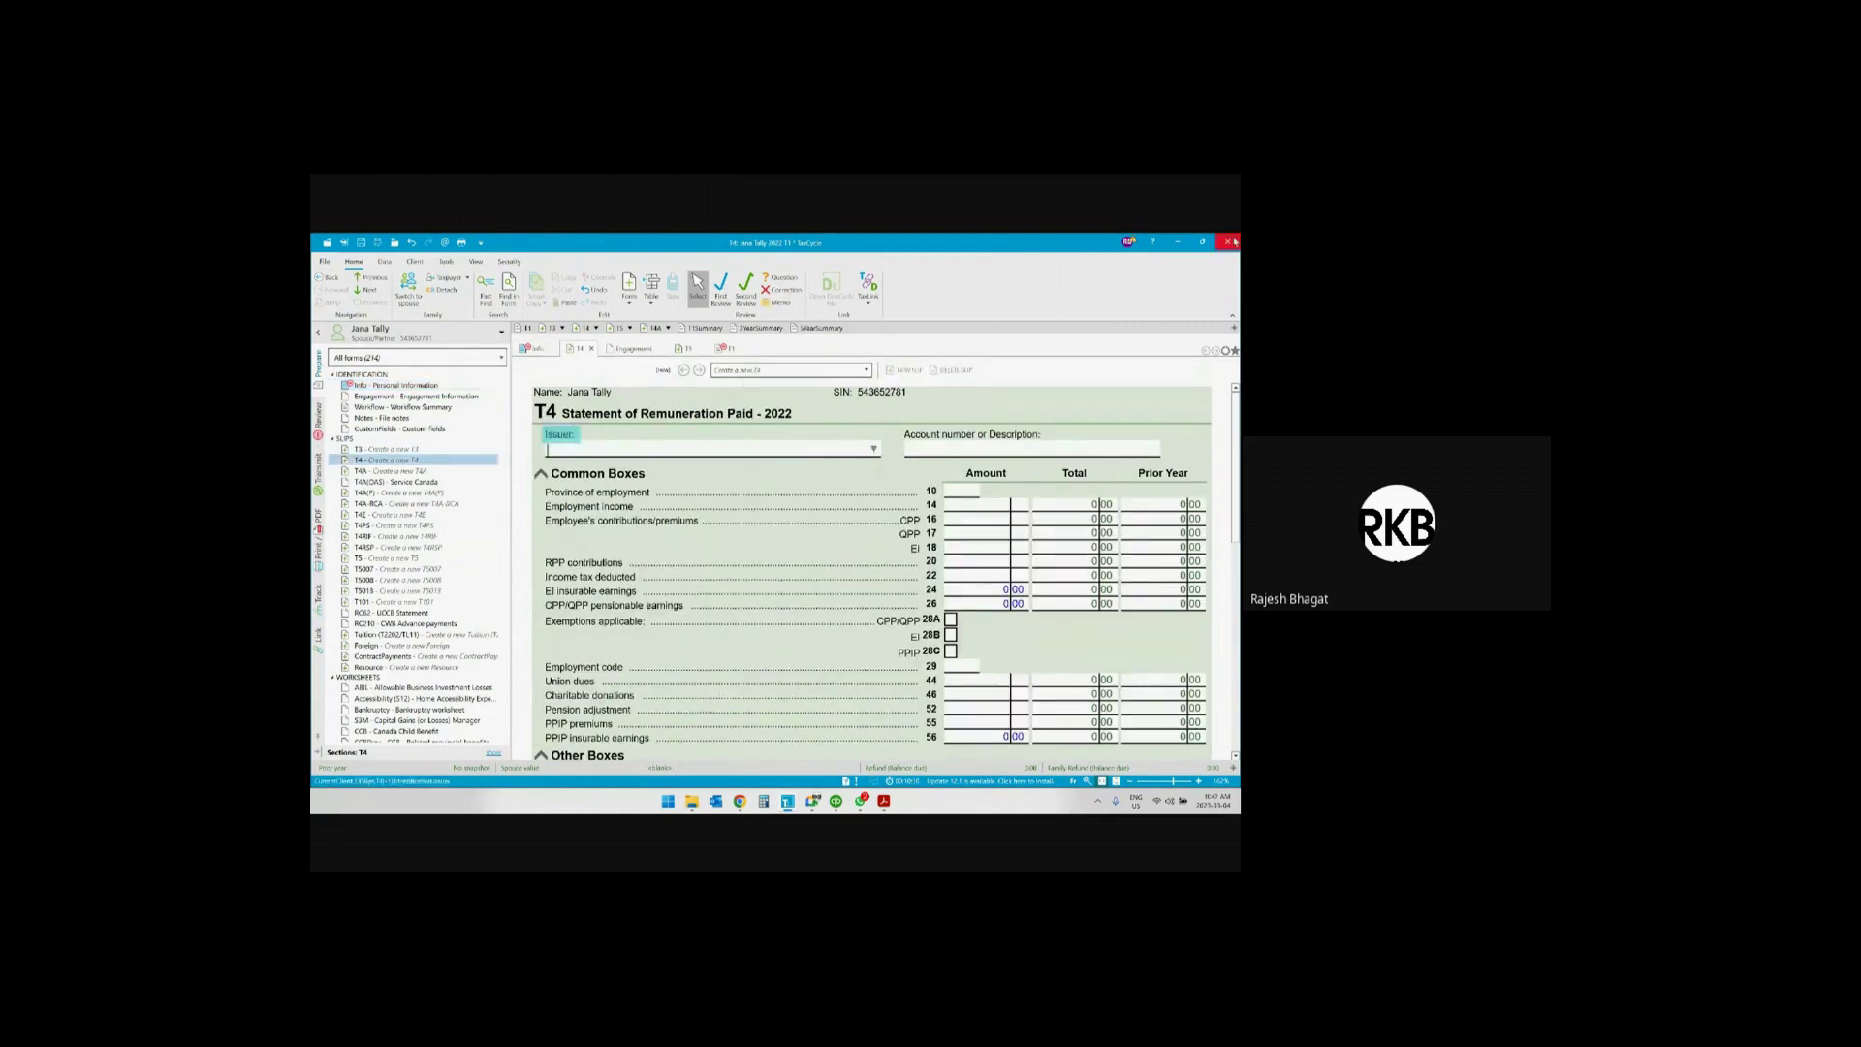
# Consult the T4 PDF and set the T4 slip's issuer to ABC Inc. with ON as province of employment
pyautogui.hotkey('alt', 'Tab')
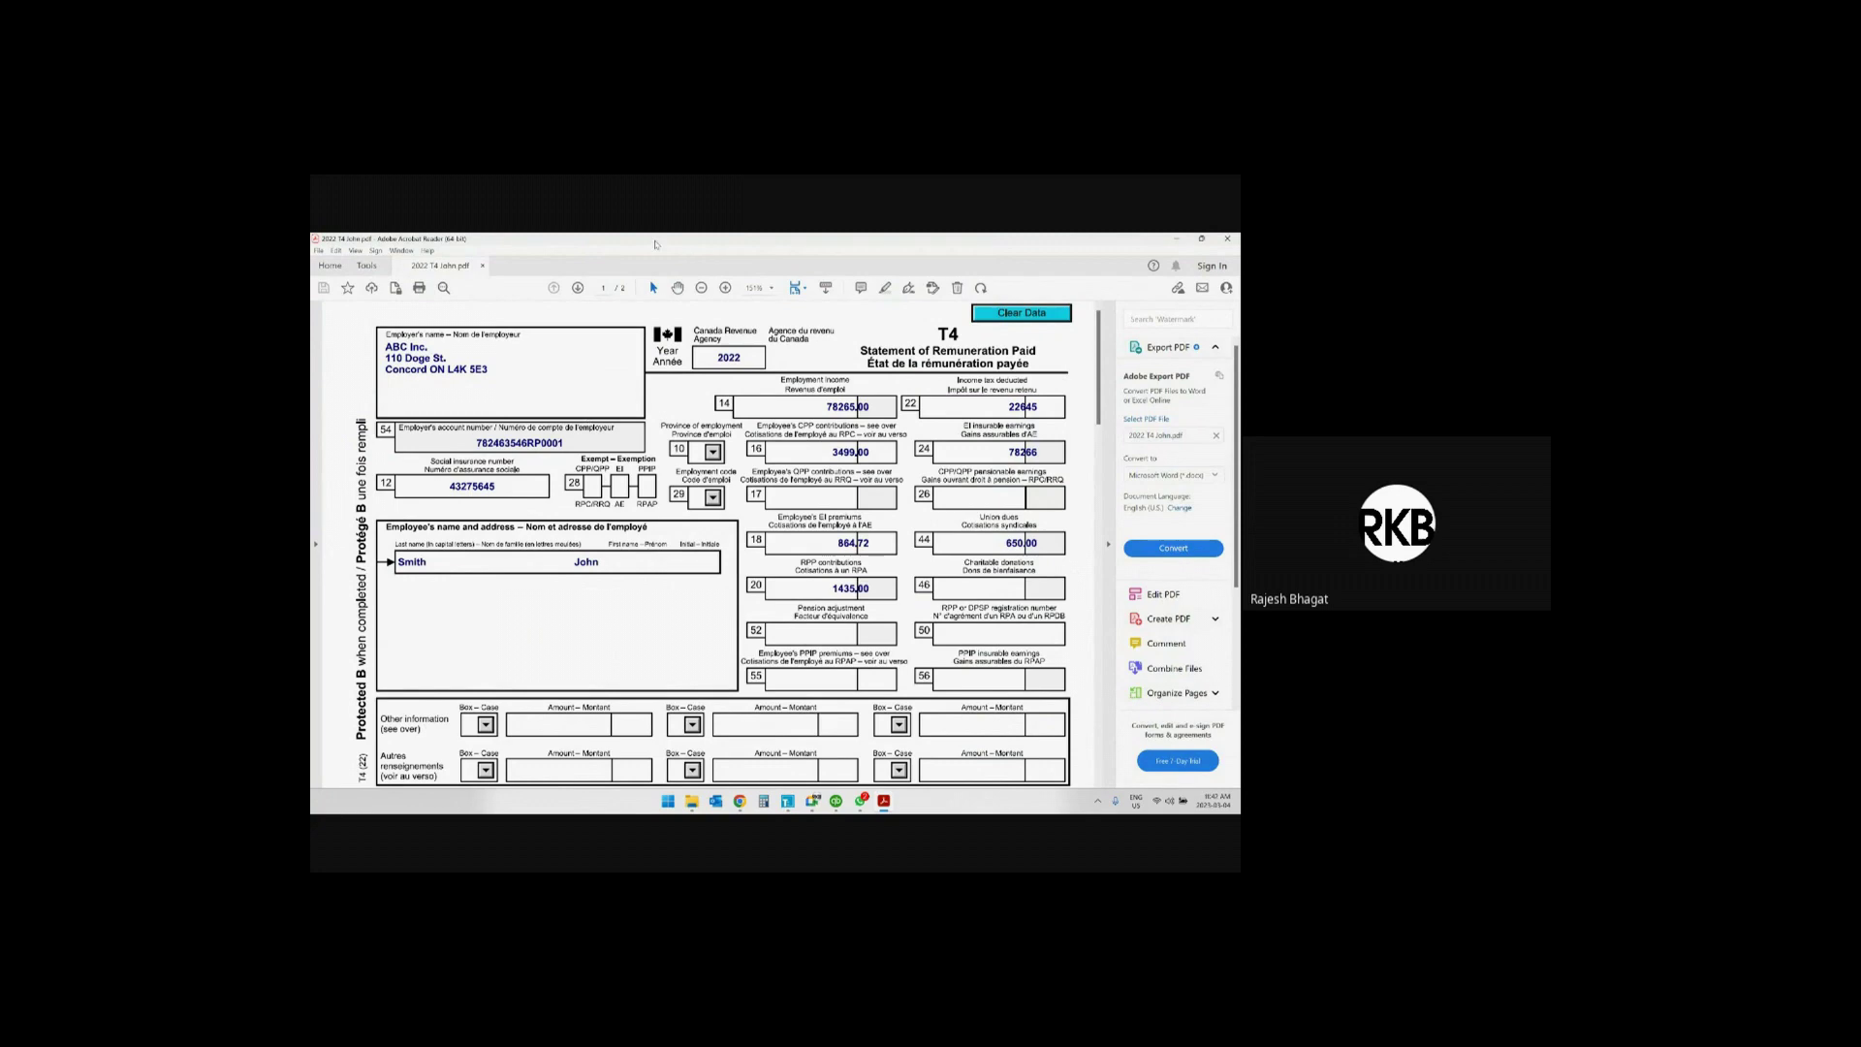
pyautogui.hotkey('alt', 'Tab')
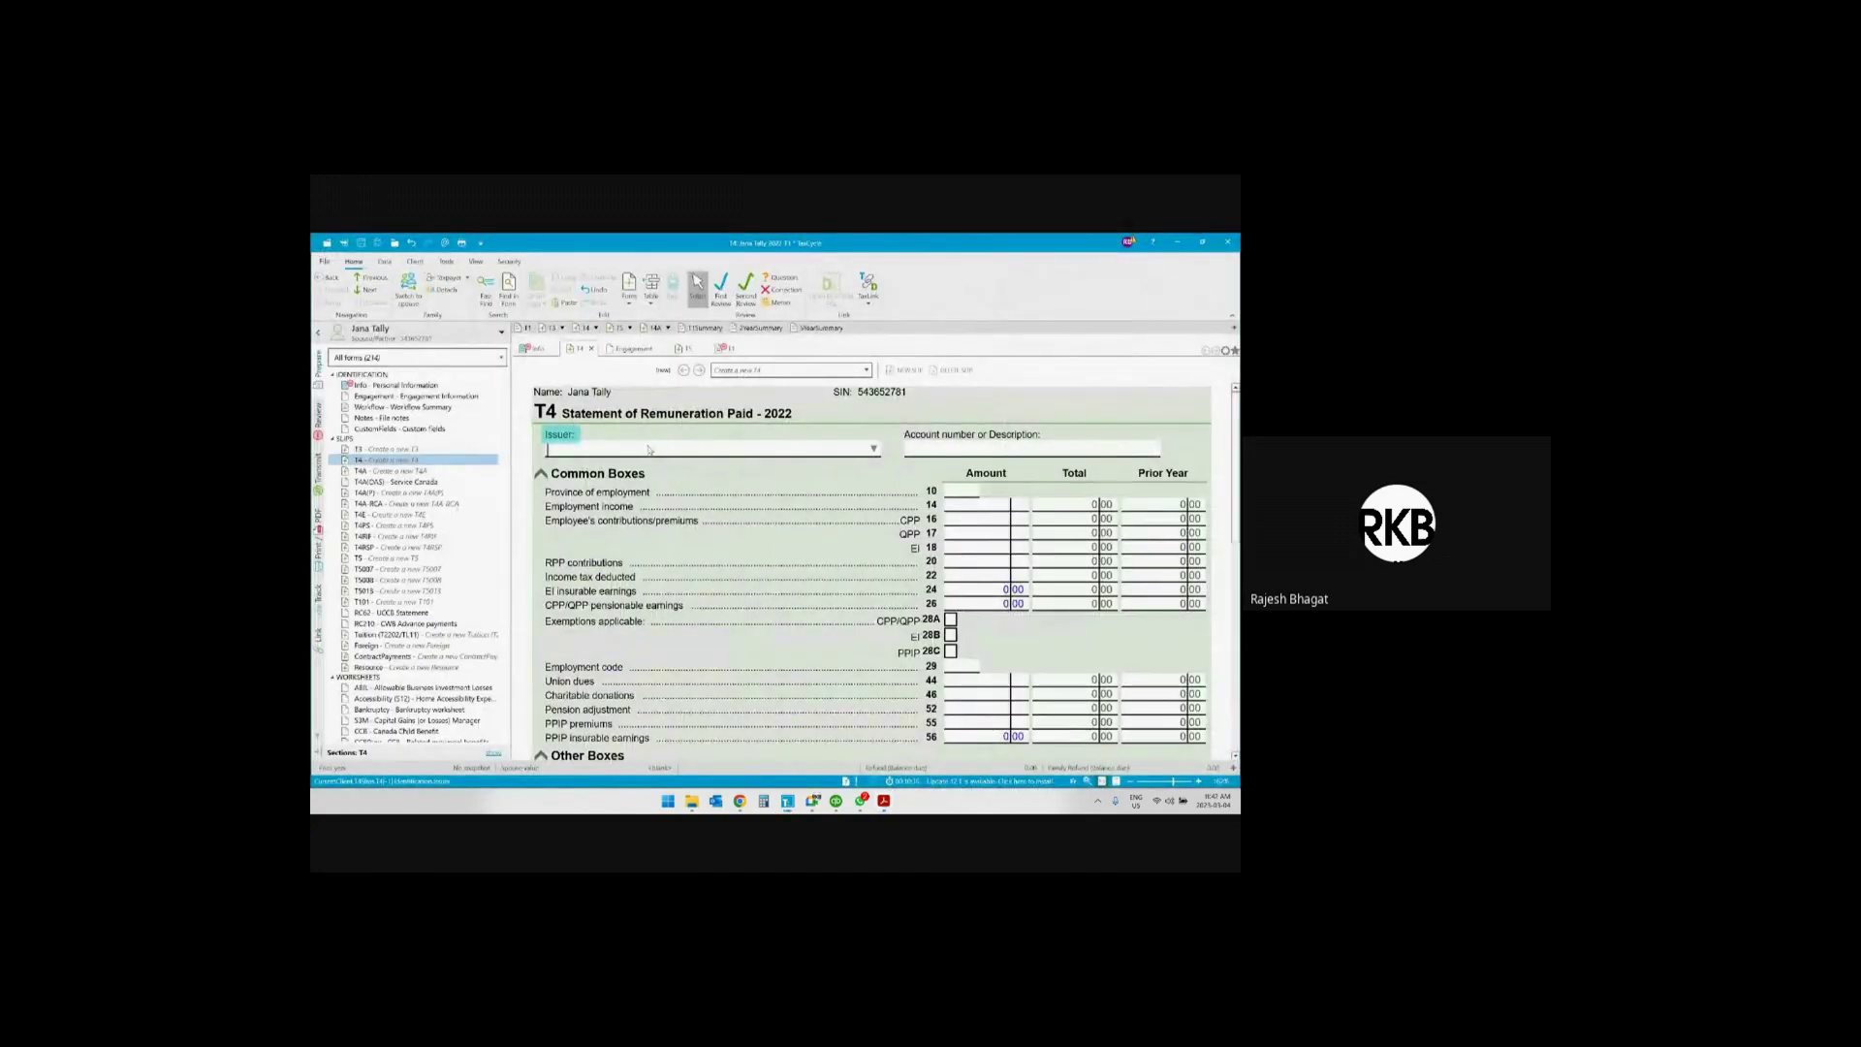
pyautogui.write('ABC ')
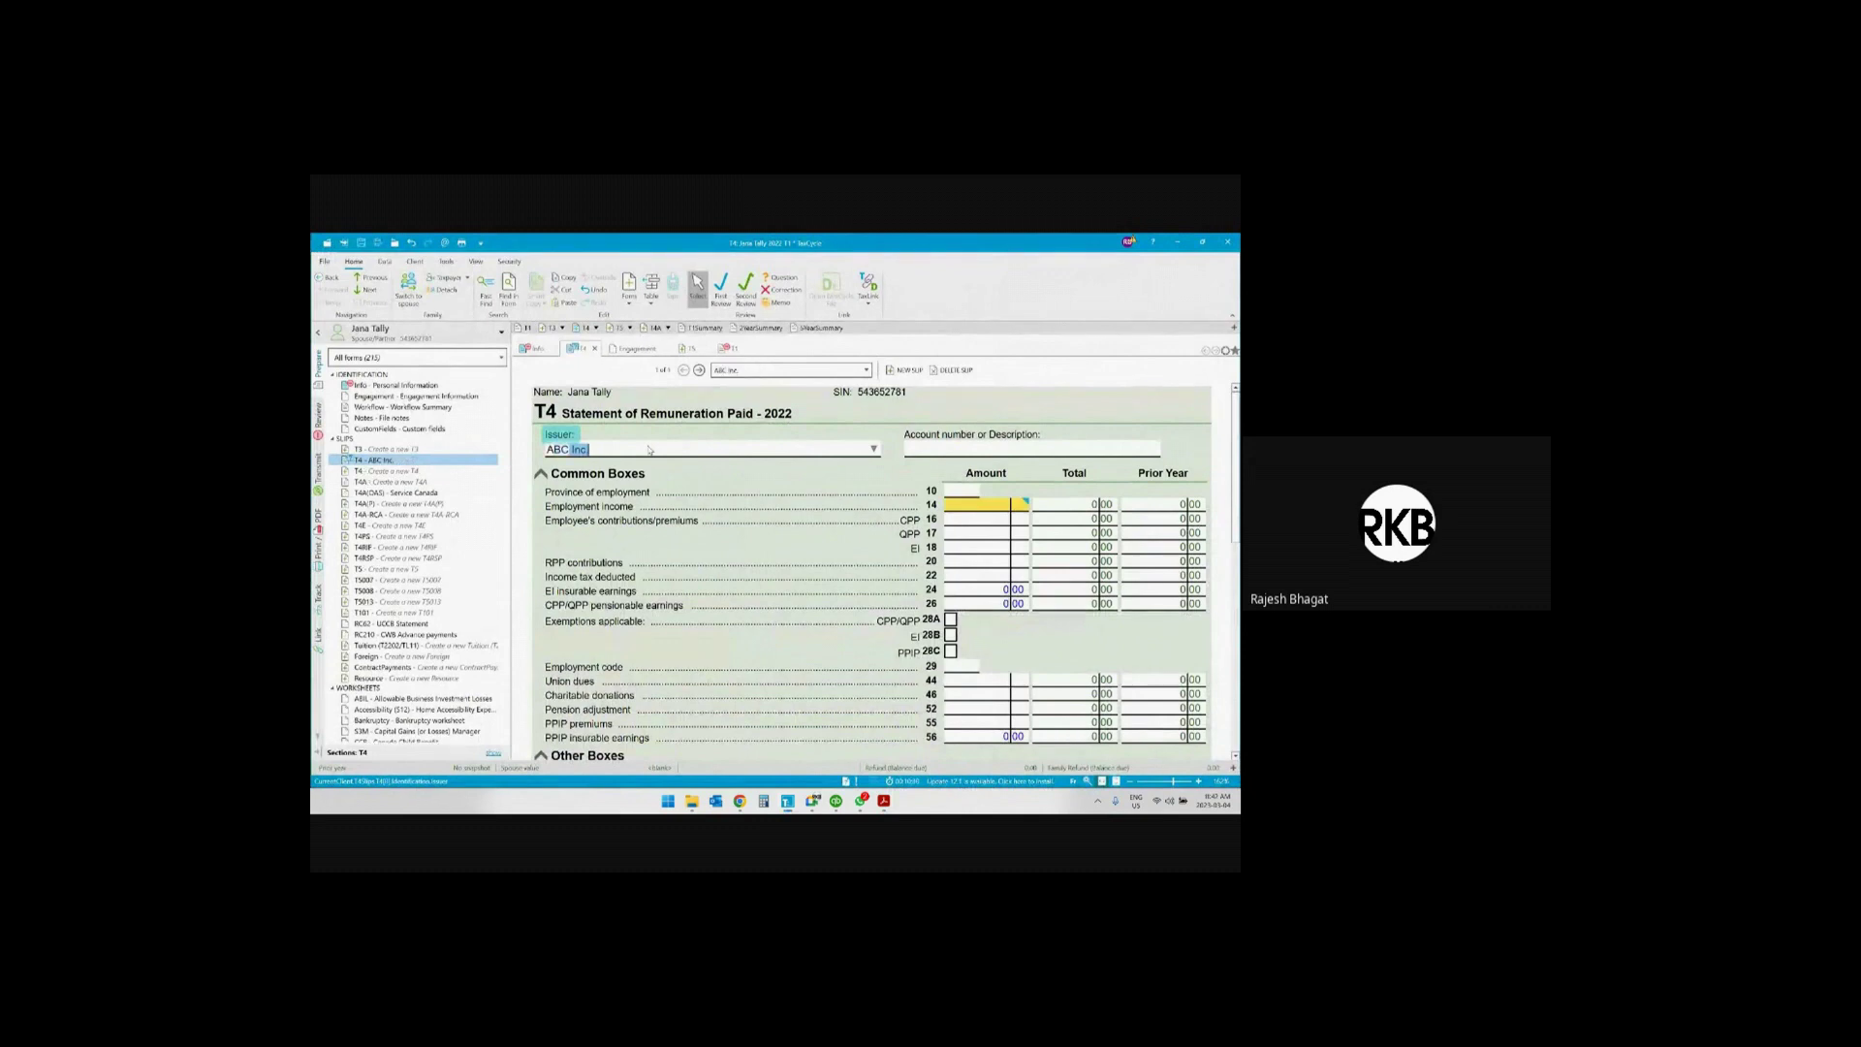
pyautogui.write('Inc')
pyautogui.press('Tab')
pyautogui.press('Tab')
pyautogui.press('Tab')
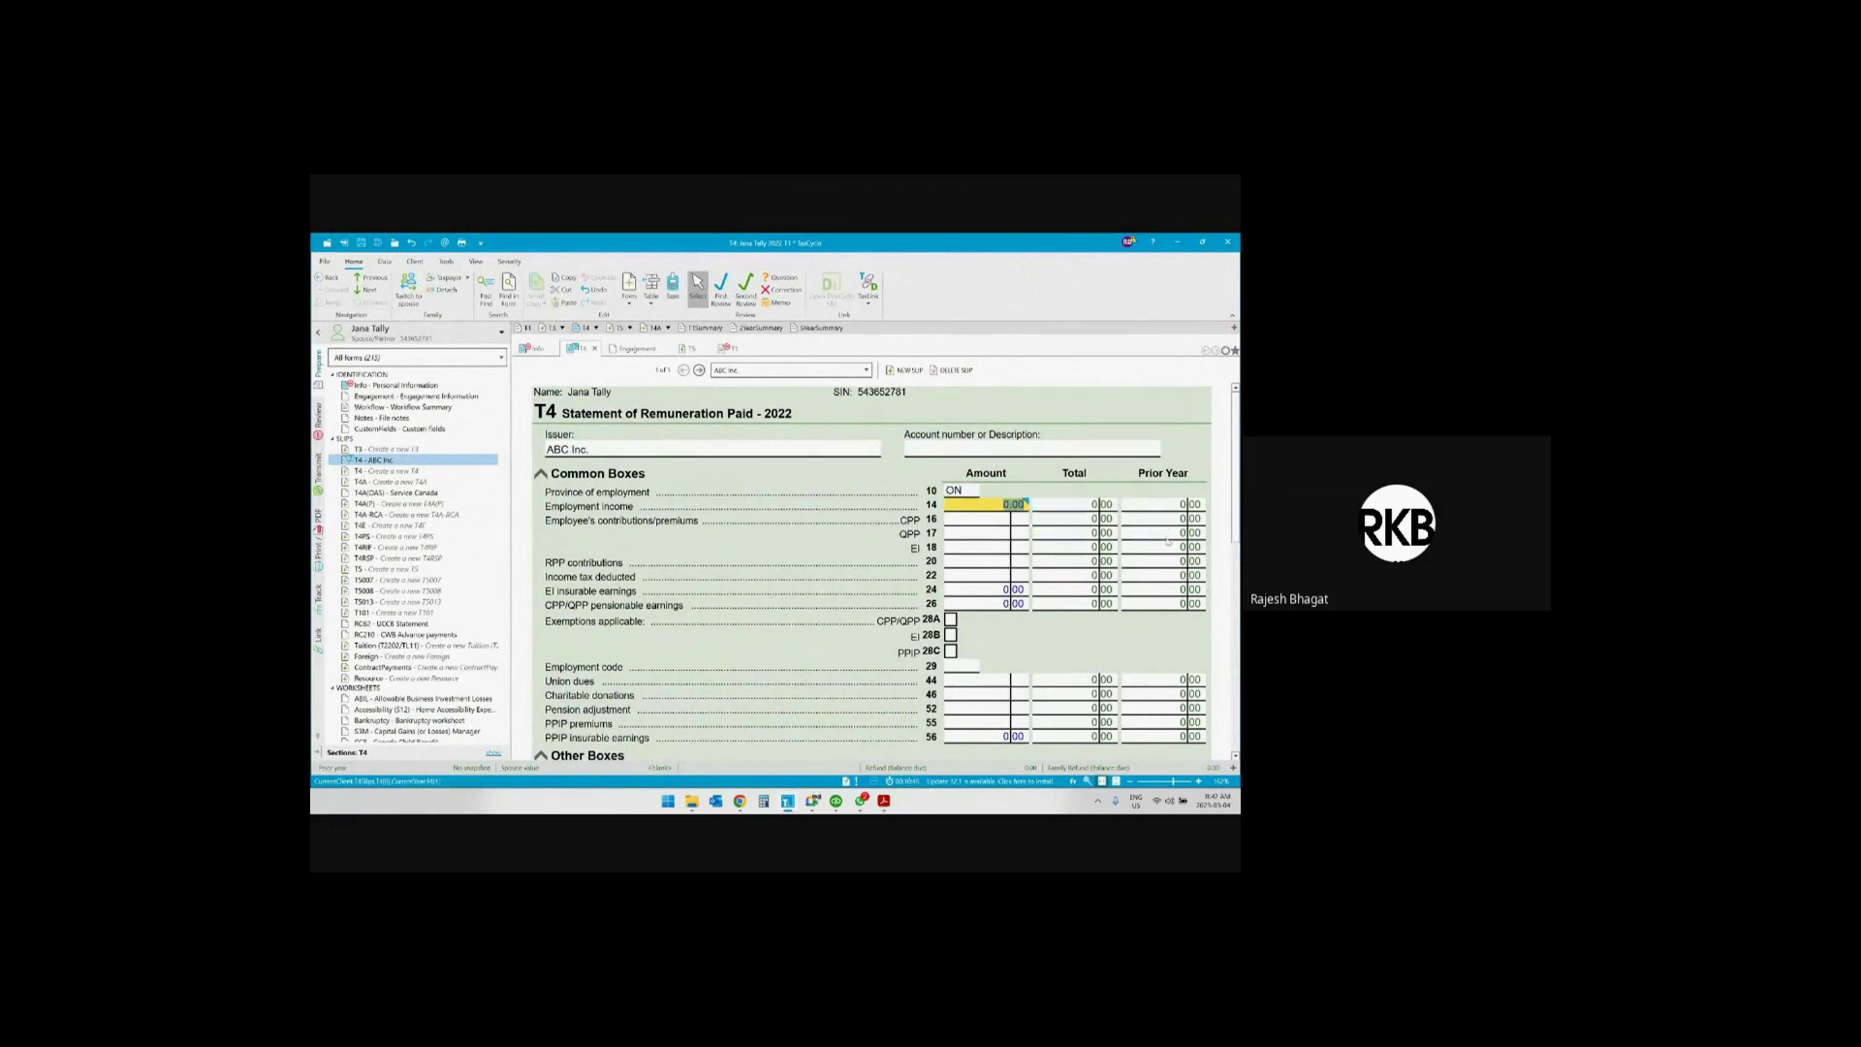
# Enter employment income of 78,265 and CPP contributions of 3,499 on the T4 slip
pyautogui.write('78,265')
pyautogui.press('Tab')
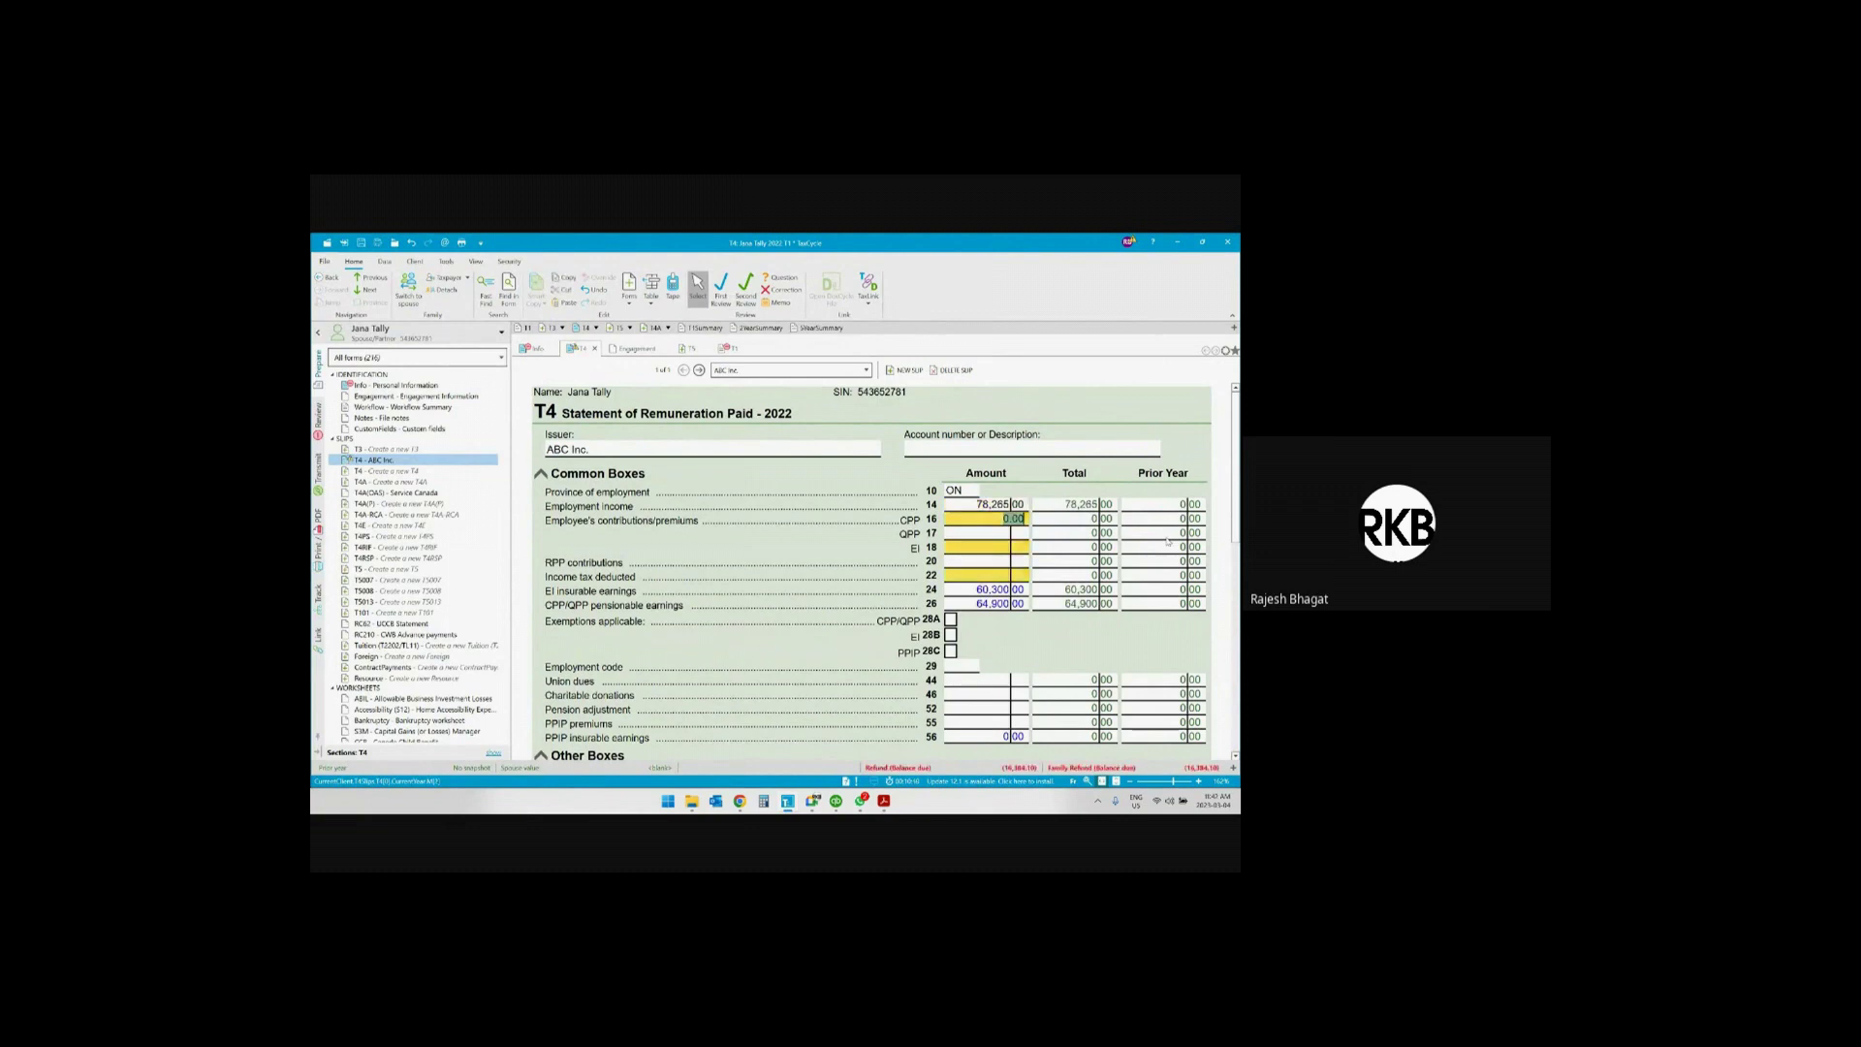
pyautogui.write('3,49')
pyautogui.write('9')
pyautogui.press('Tab')
pyautogui.press('Tab')
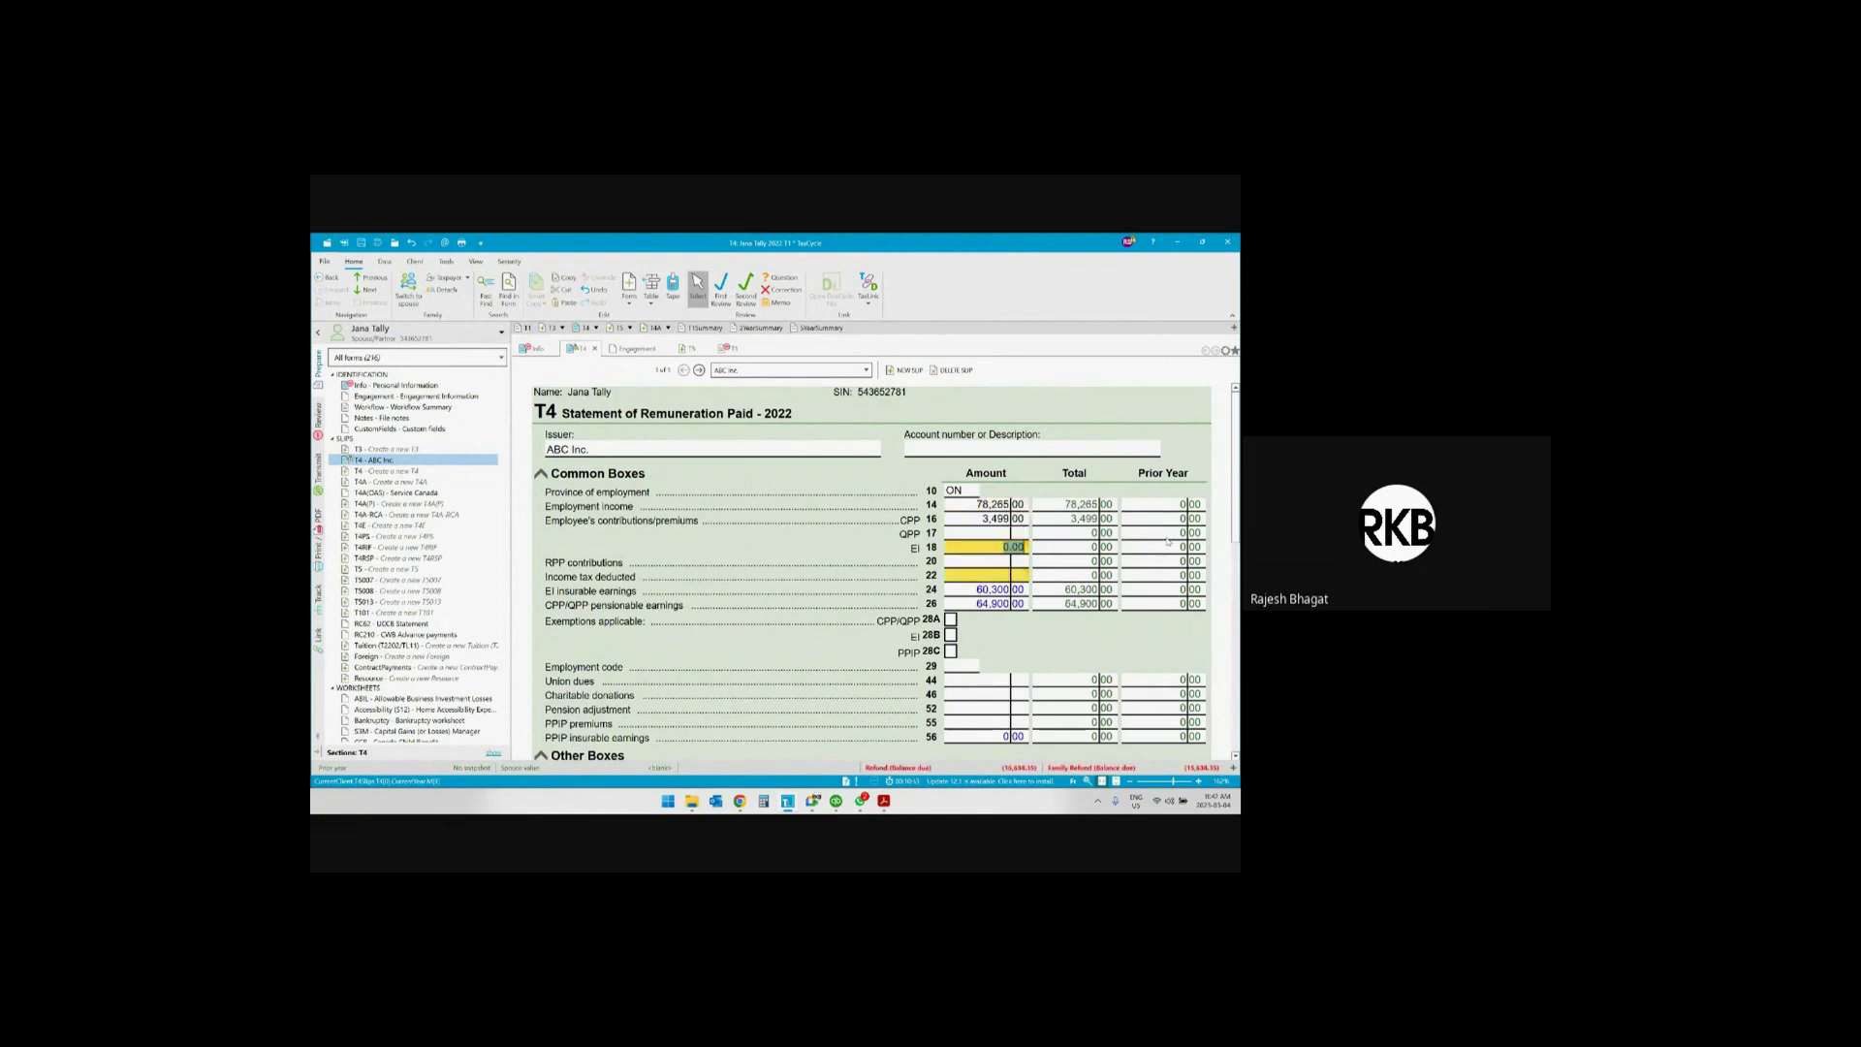
# Enter EI premiums of 864.72 and income tax deducted of 22,645 on the T4 slip
pyautogui.write('864.72')
pyautogui.press('Tab')
pyautogui.press('Tab')
pyautogui.write('22,645')
pyautogui.press('Tab')
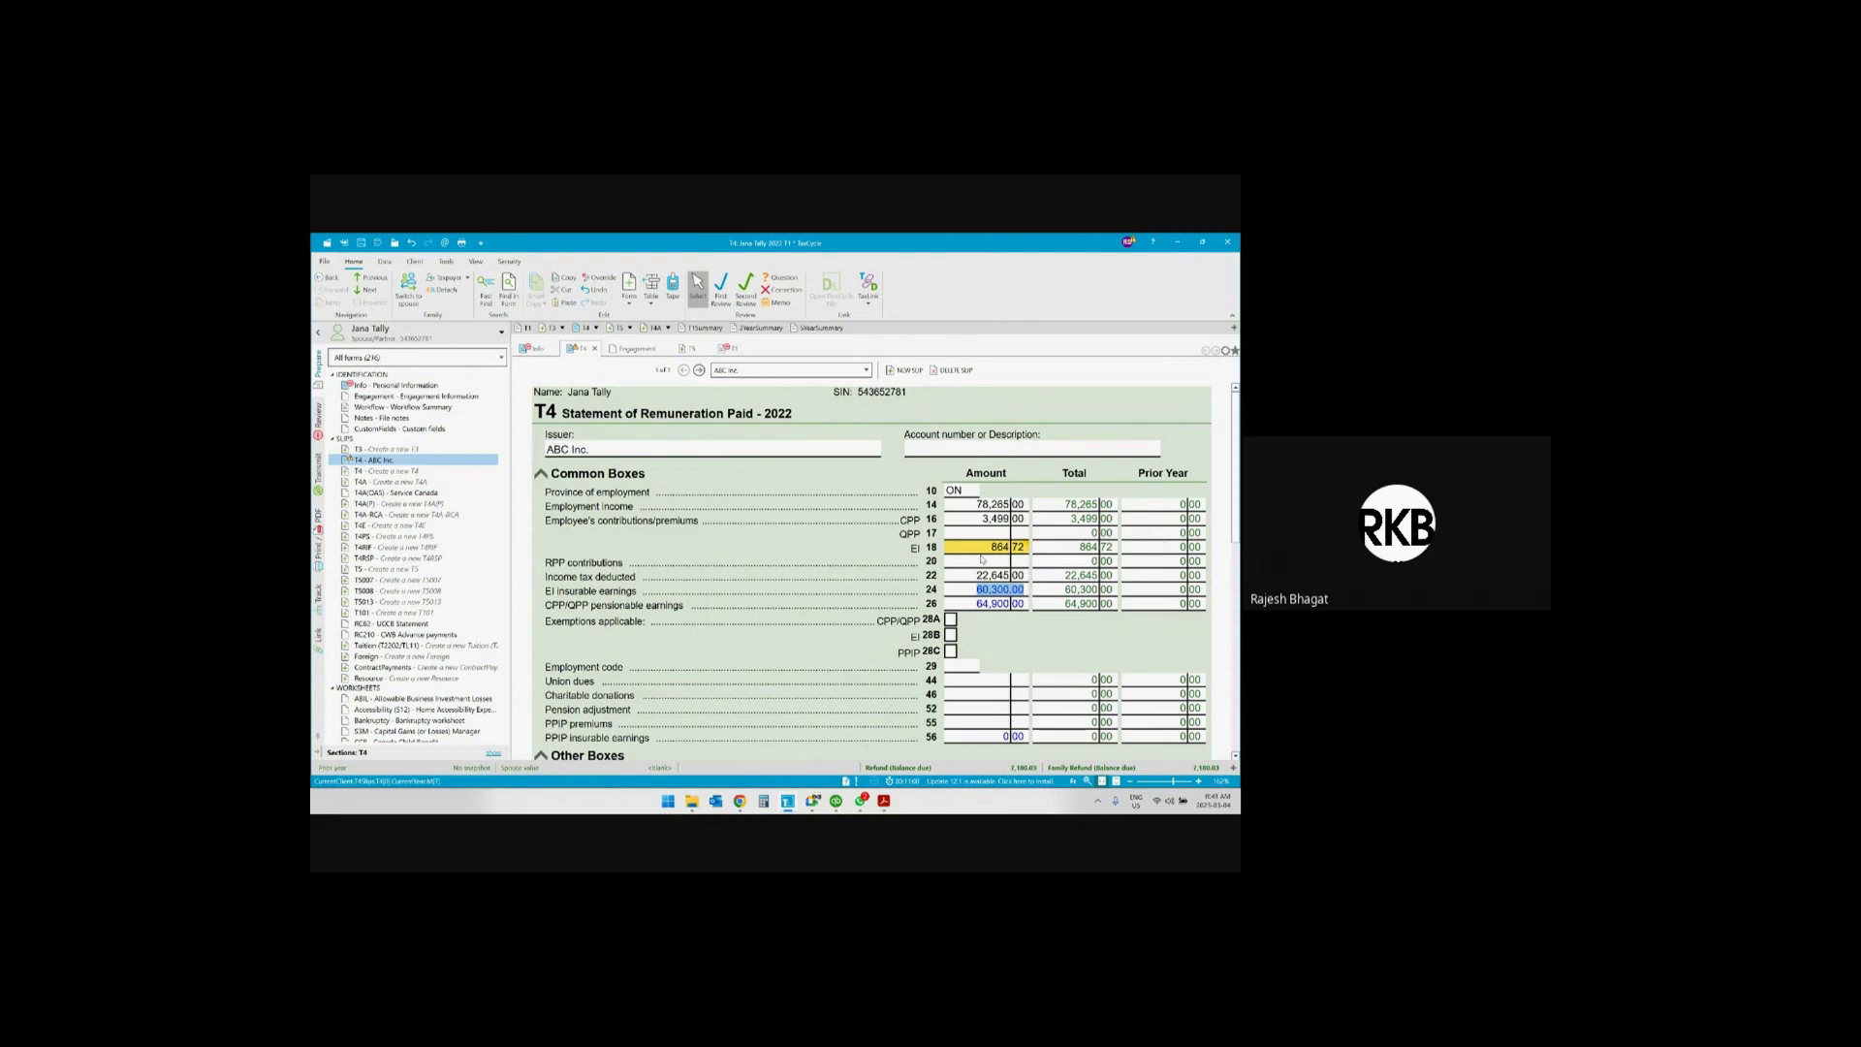
# Replace the EI premiums in box 18 with the suggested amount of 952.74
pyautogui.moveTo(985, 551)
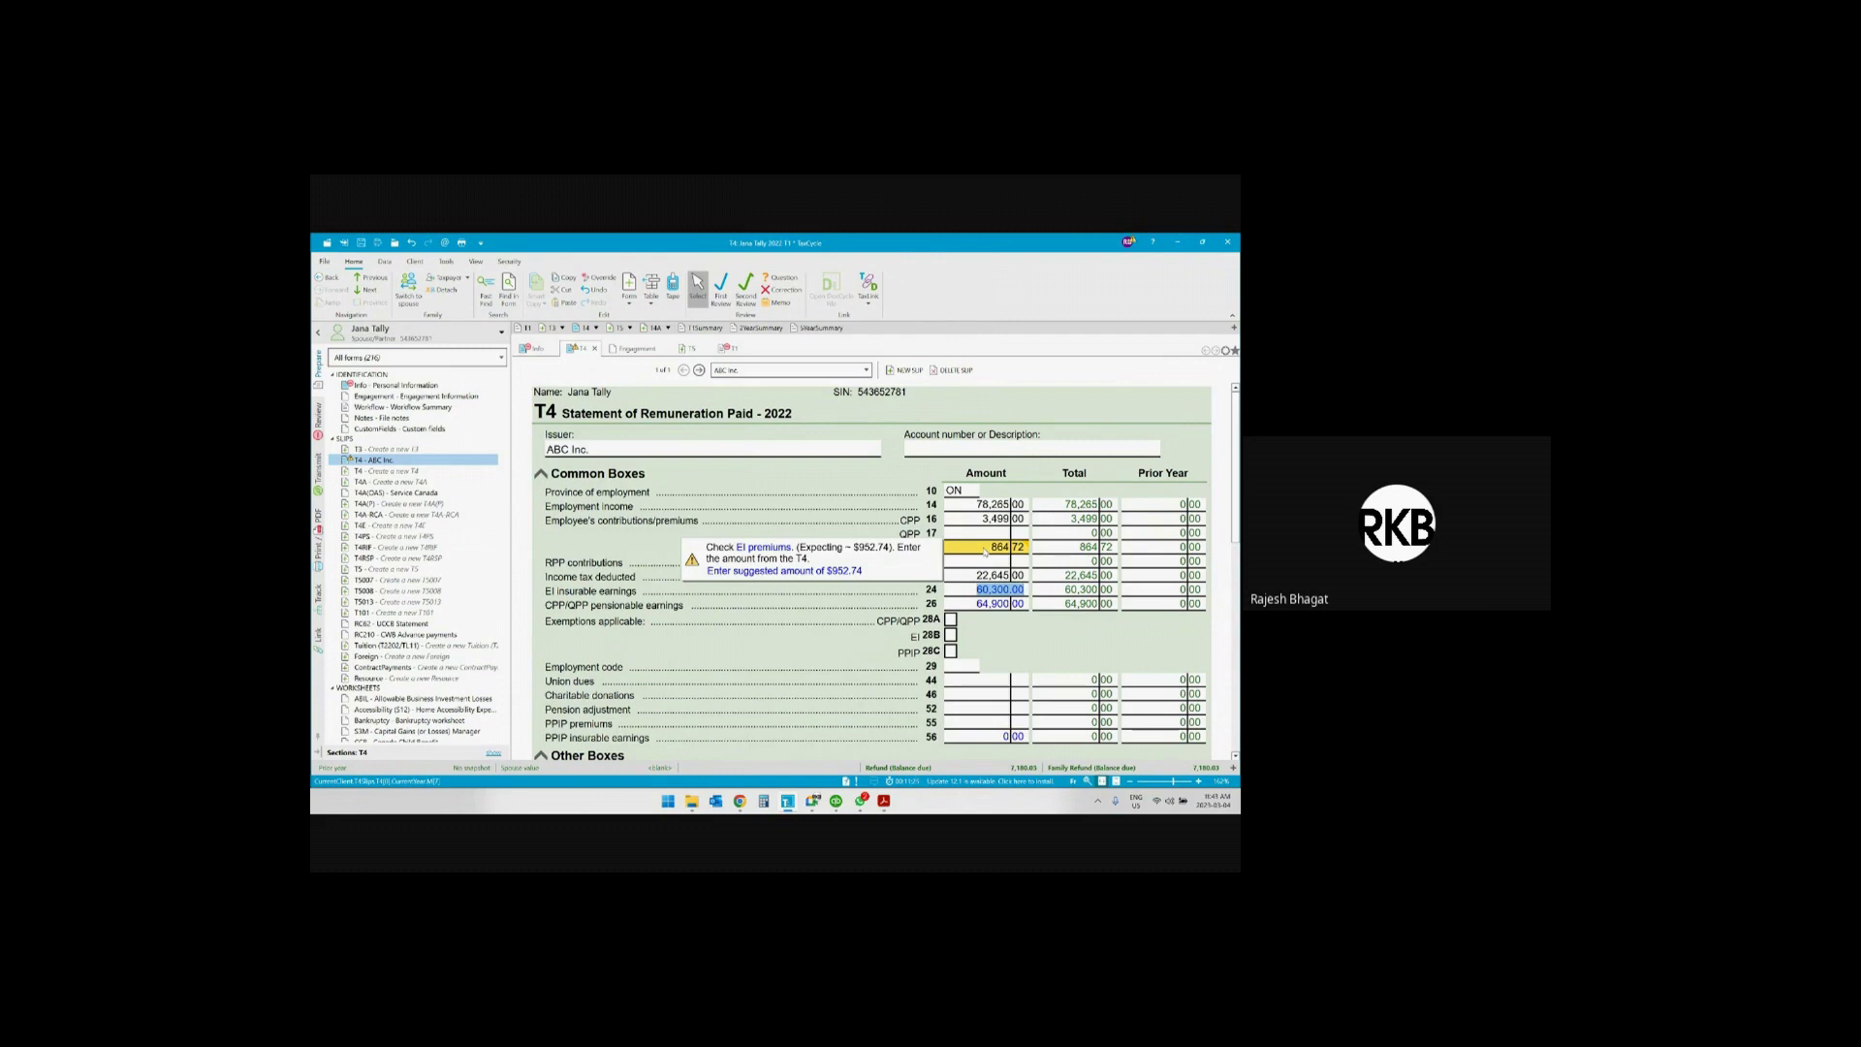
pyautogui.click(843, 572)
pyautogui.press('Tab')
# Enter union dues of 650, RPP contributions of 1,435 and a pension adjustment of 2,500 on the T4 slip
pyautogui.scroll(-2, 843, 580)
pyautogui.scroll(1, 904, 554)
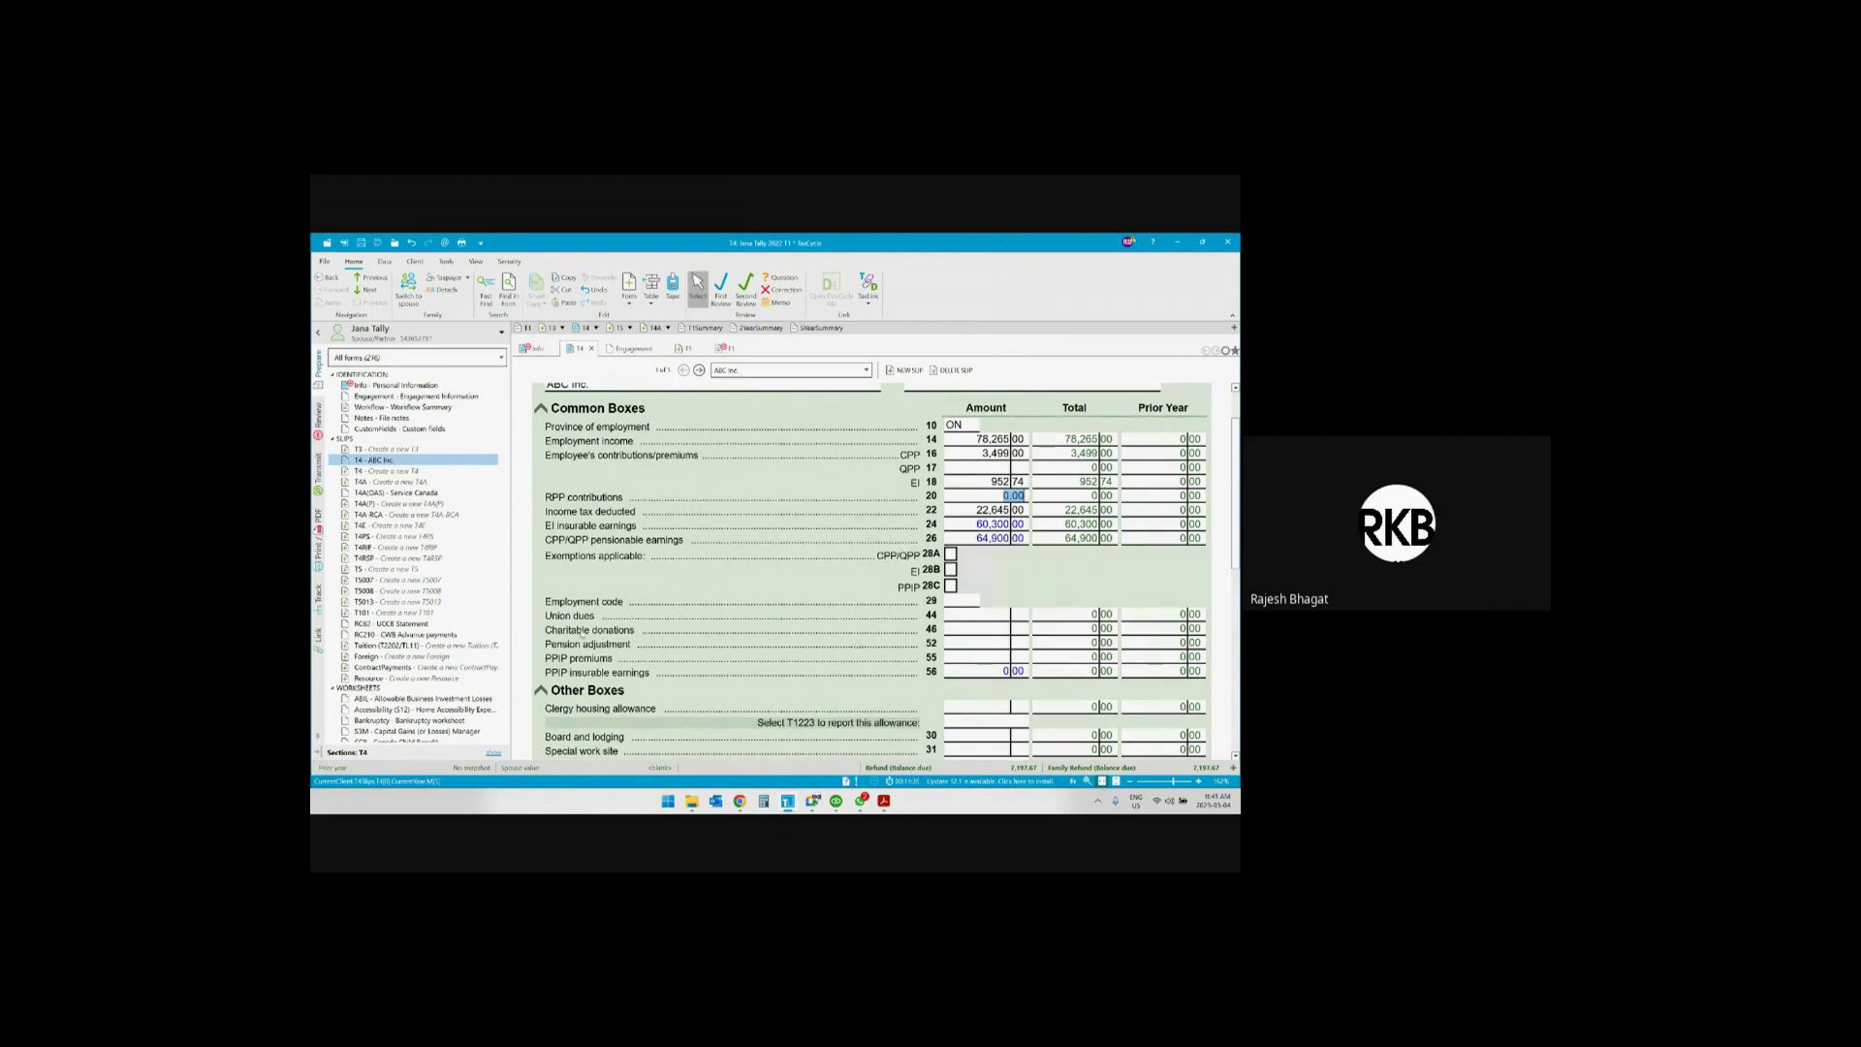
pyautogui.click(966, 616)
pyautogui.write('650')
pyautogui.press('Tab')
pyautogui.click(986, 496)
pyautogui.write('1435')
pyautogui.press('Tab')
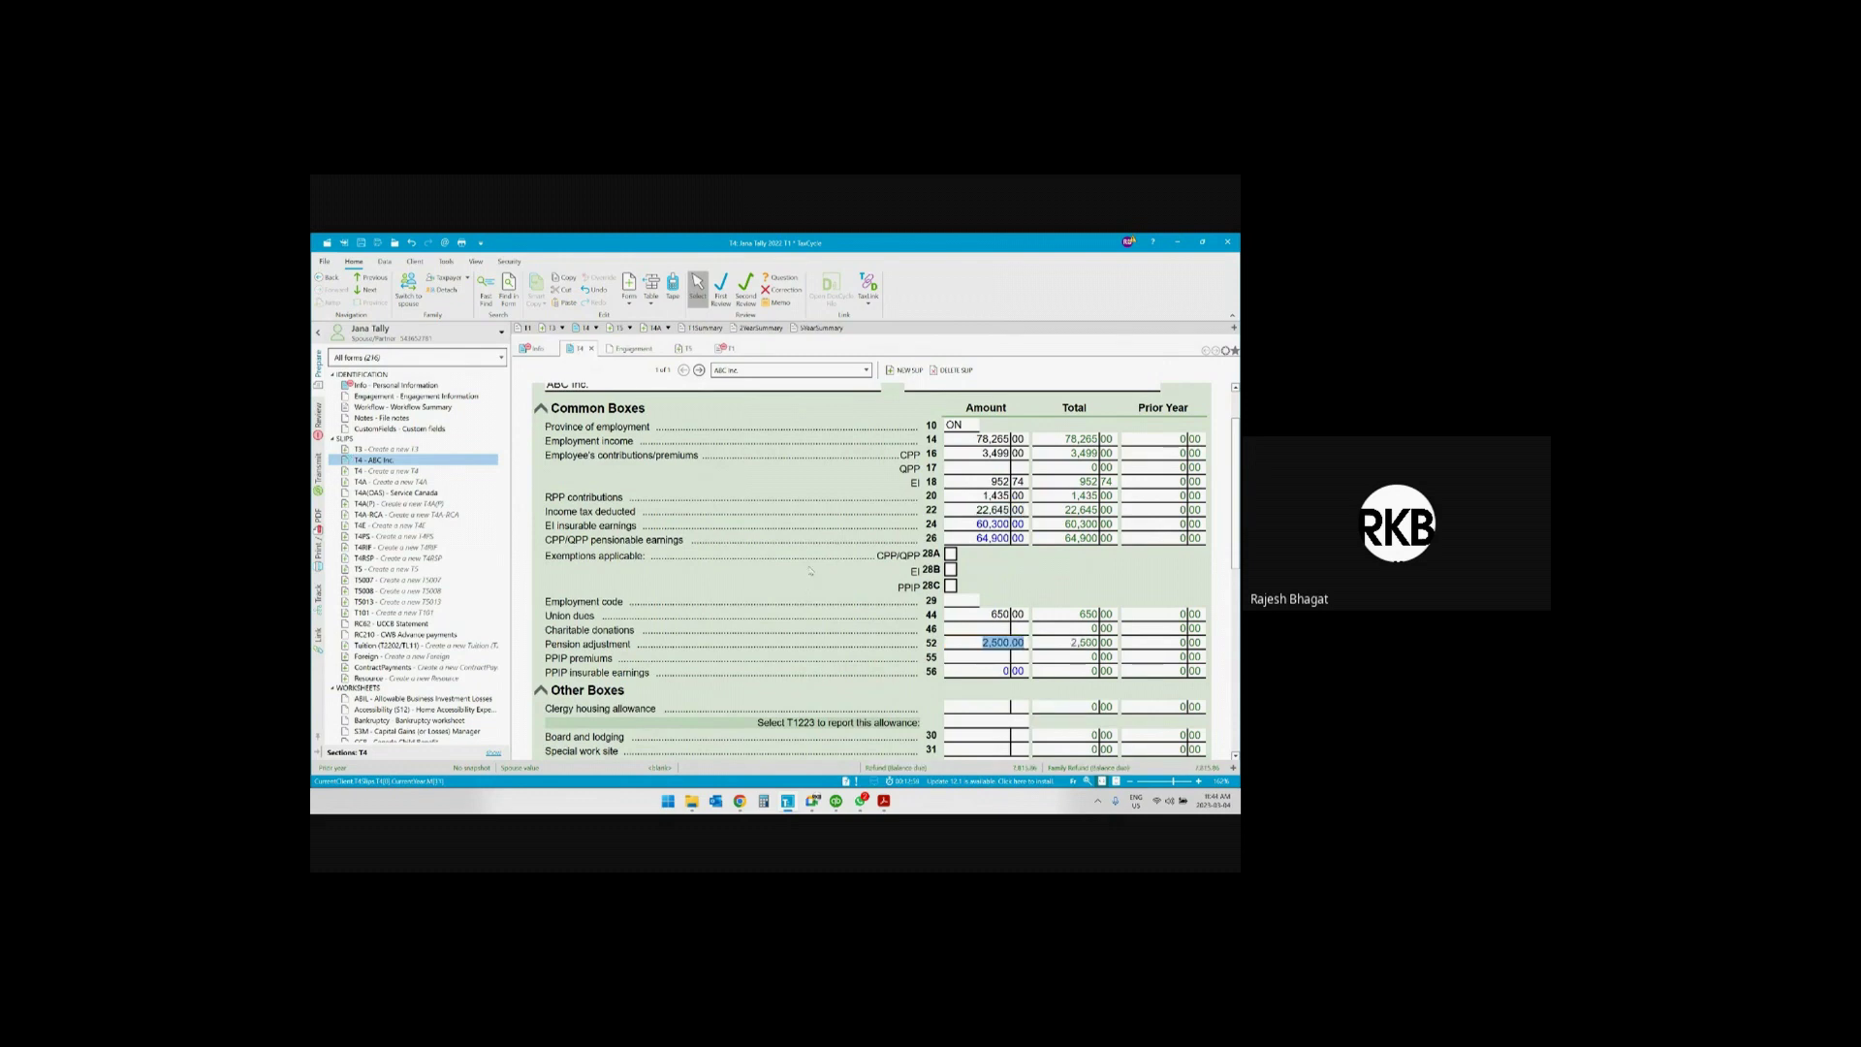
# Check the completed T4 slip against the enlarged T4 PDF and close the PDF
pyautogui.scroll(-1, 810, 571)
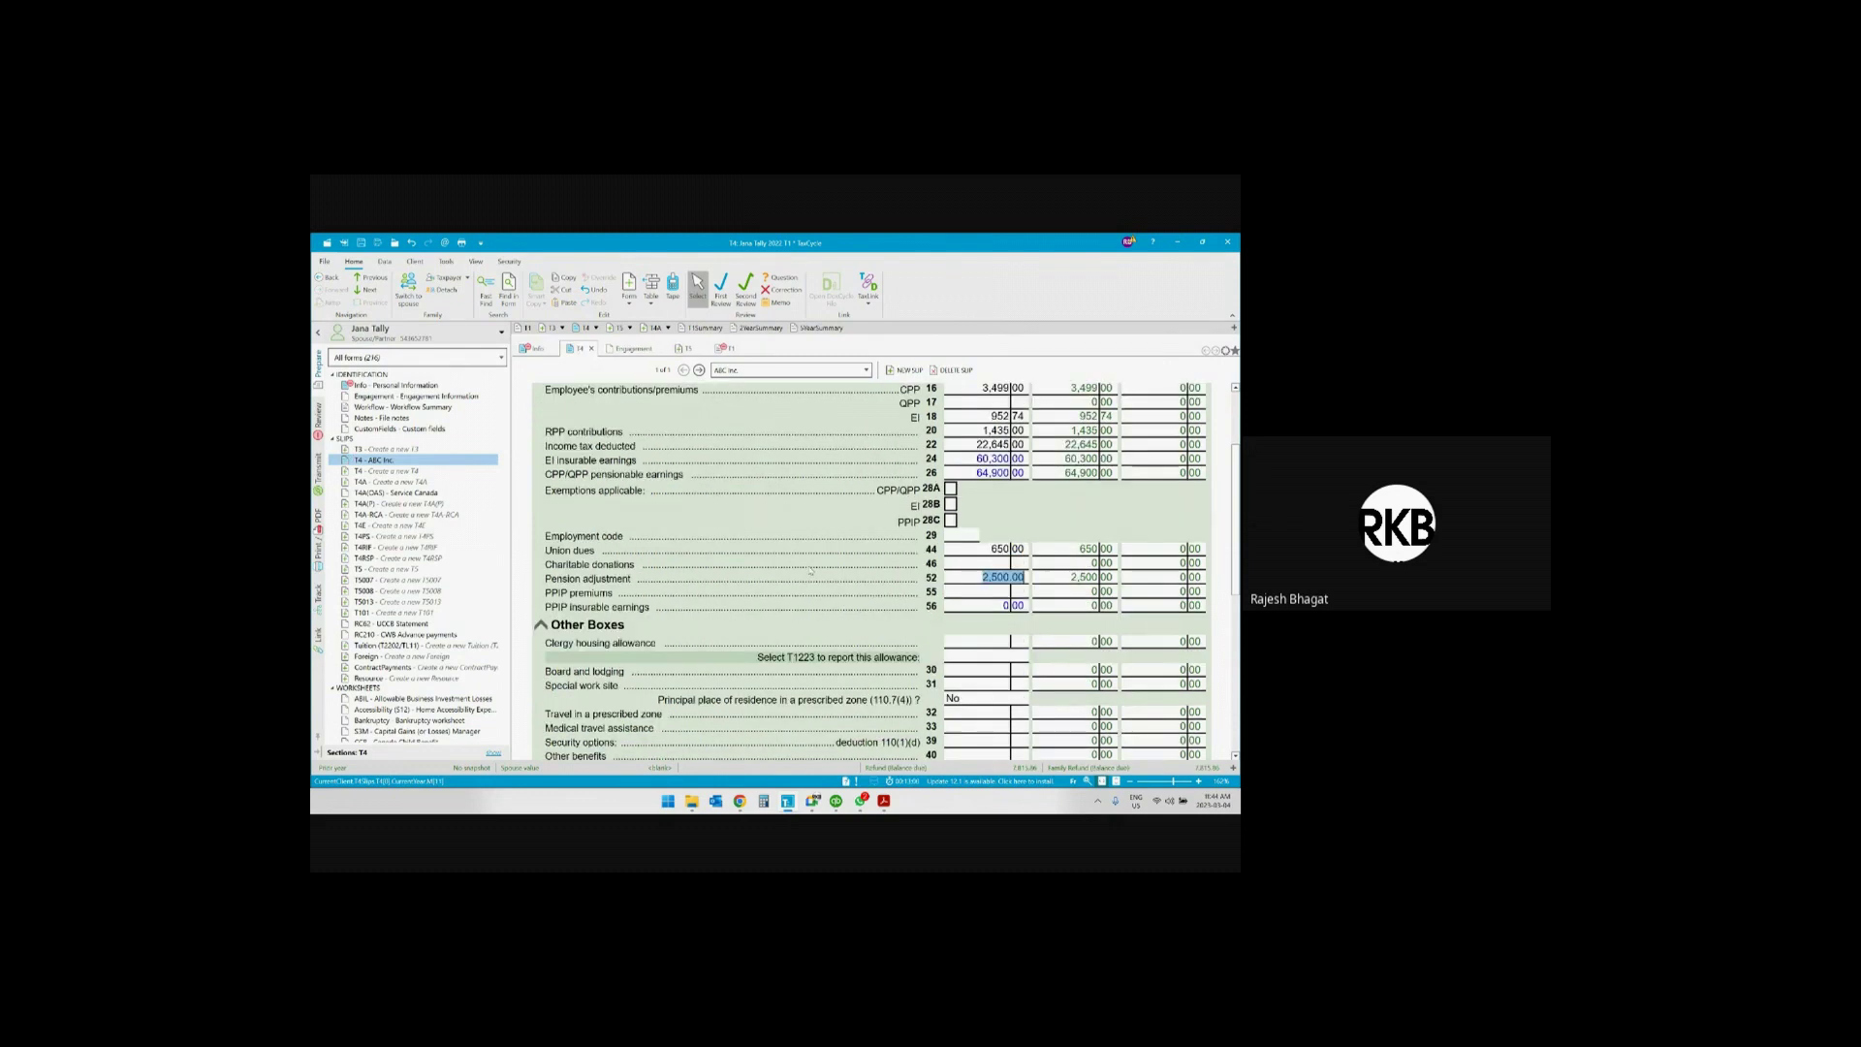
pyautogui.scroll(3, 811, 572)
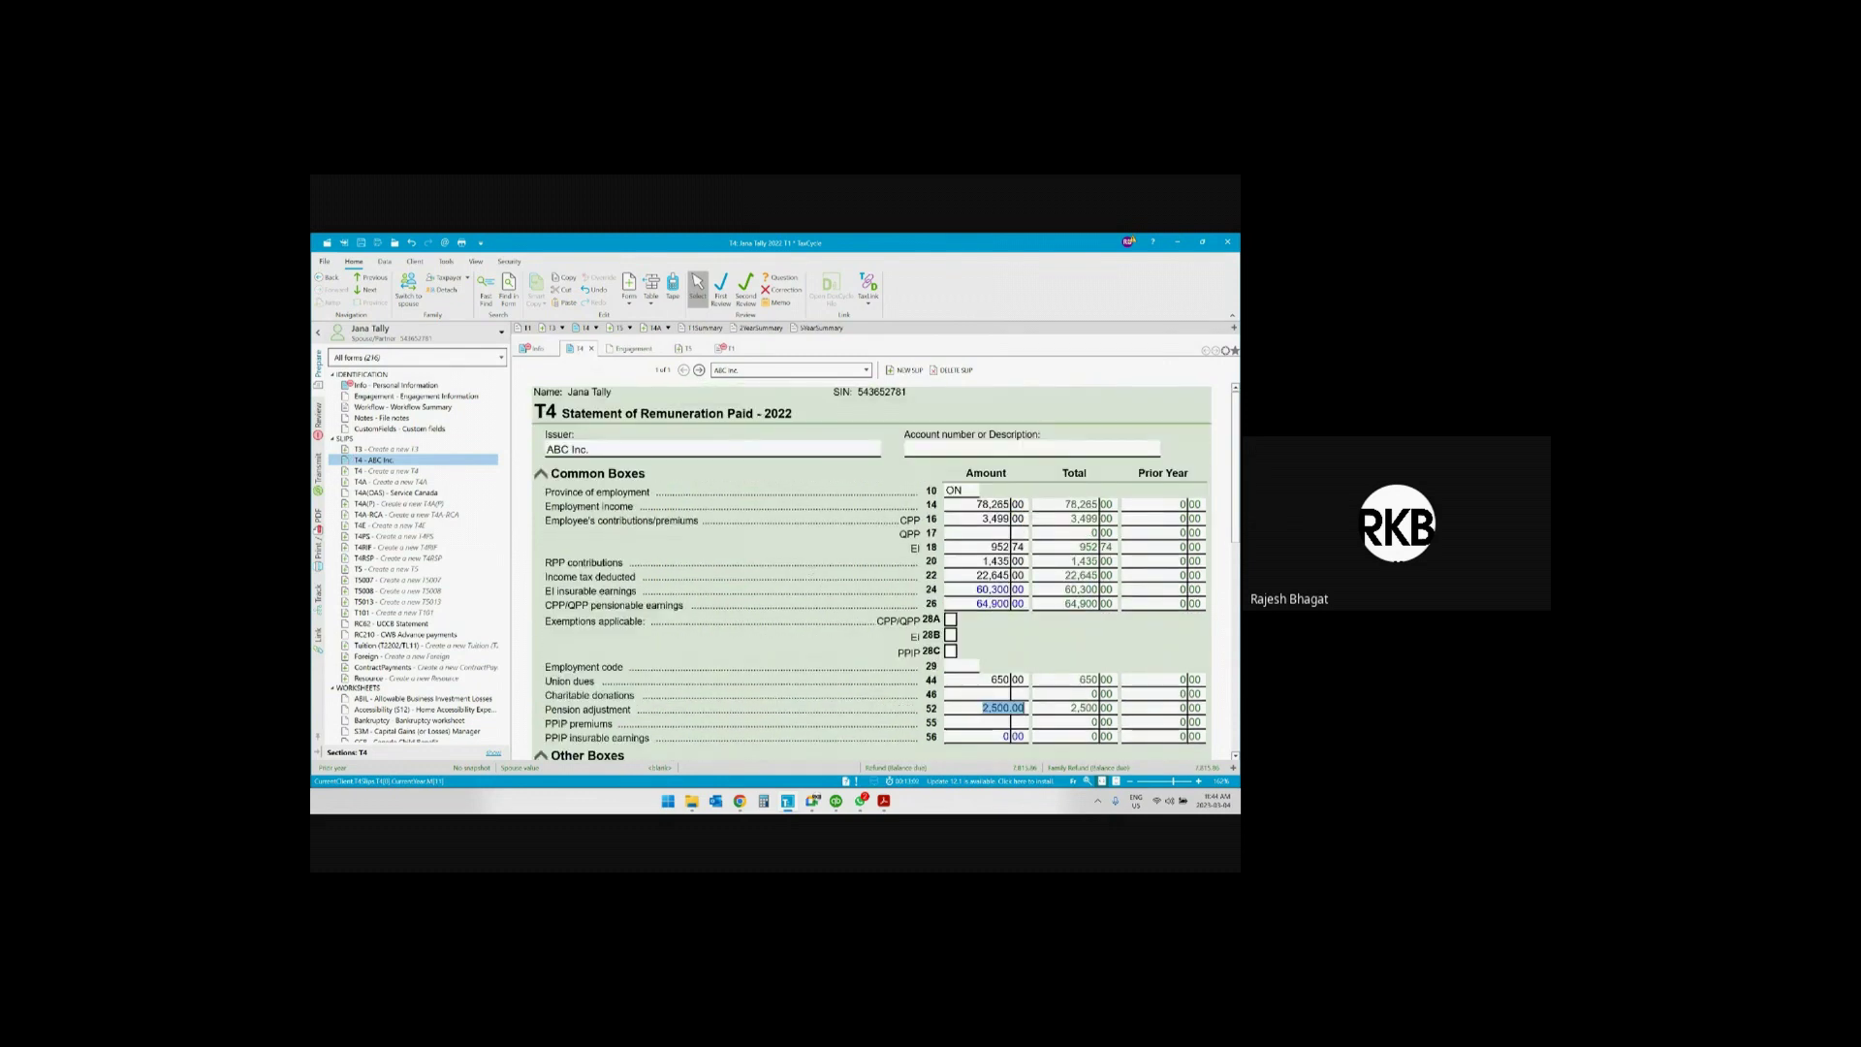
pyautogui.moveTo(1239, 332); pyautogui.dragTo(822, 329)
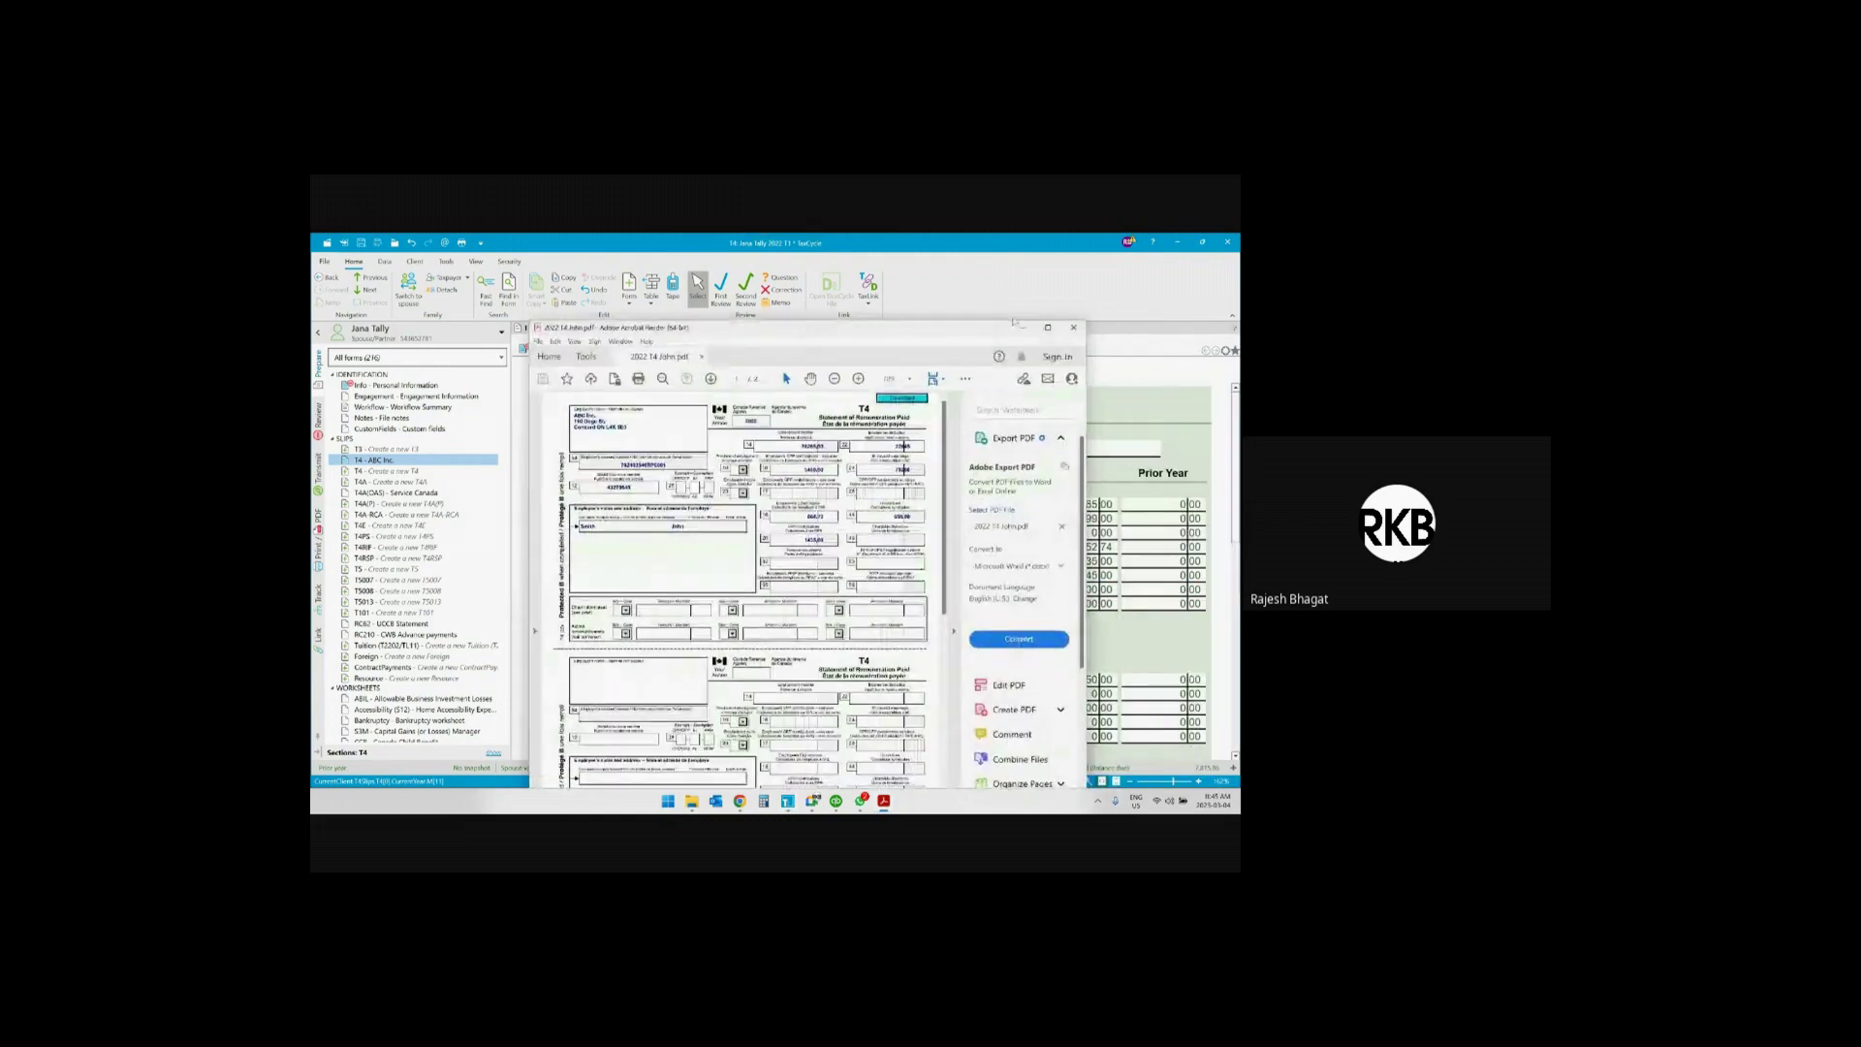
pyautogui.click(1047, 329)
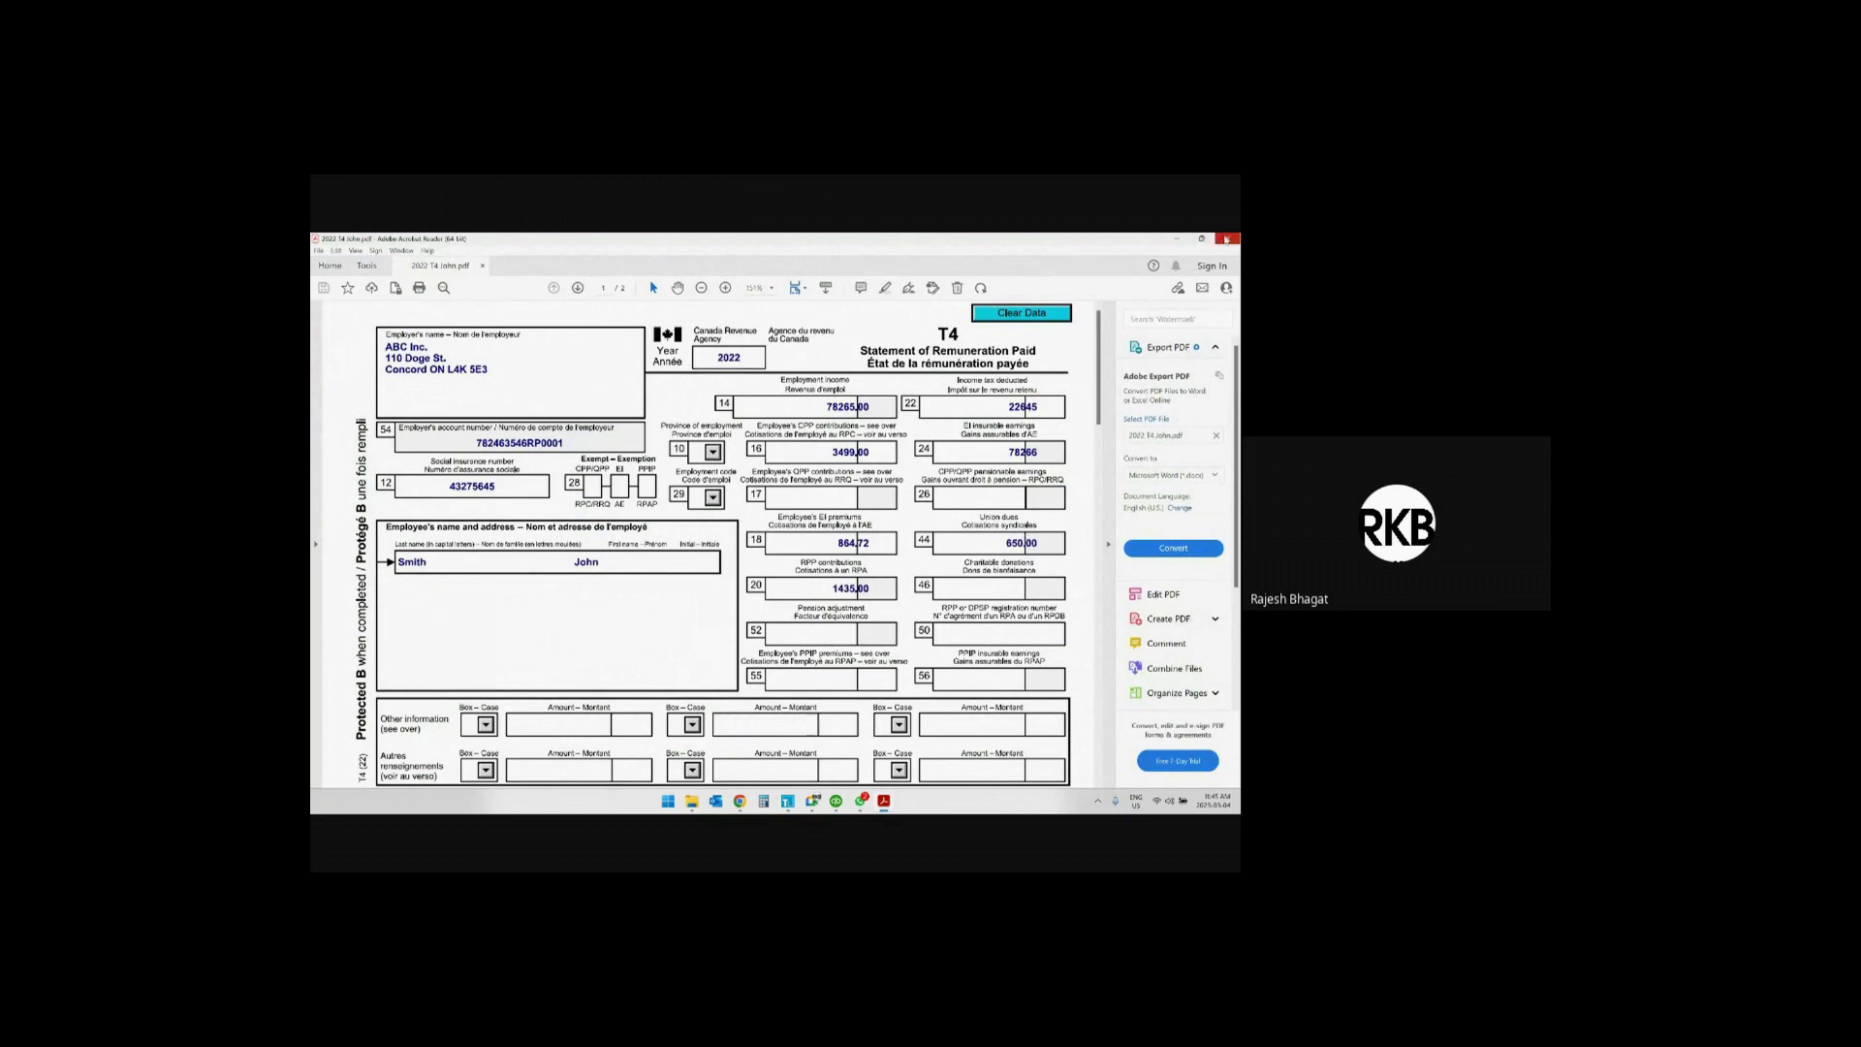
pyautogui.click(1227, 238)
# Open the husband's 2022 T5 PDF from the Personal Tax folder
pyautogui.click(704, 801)
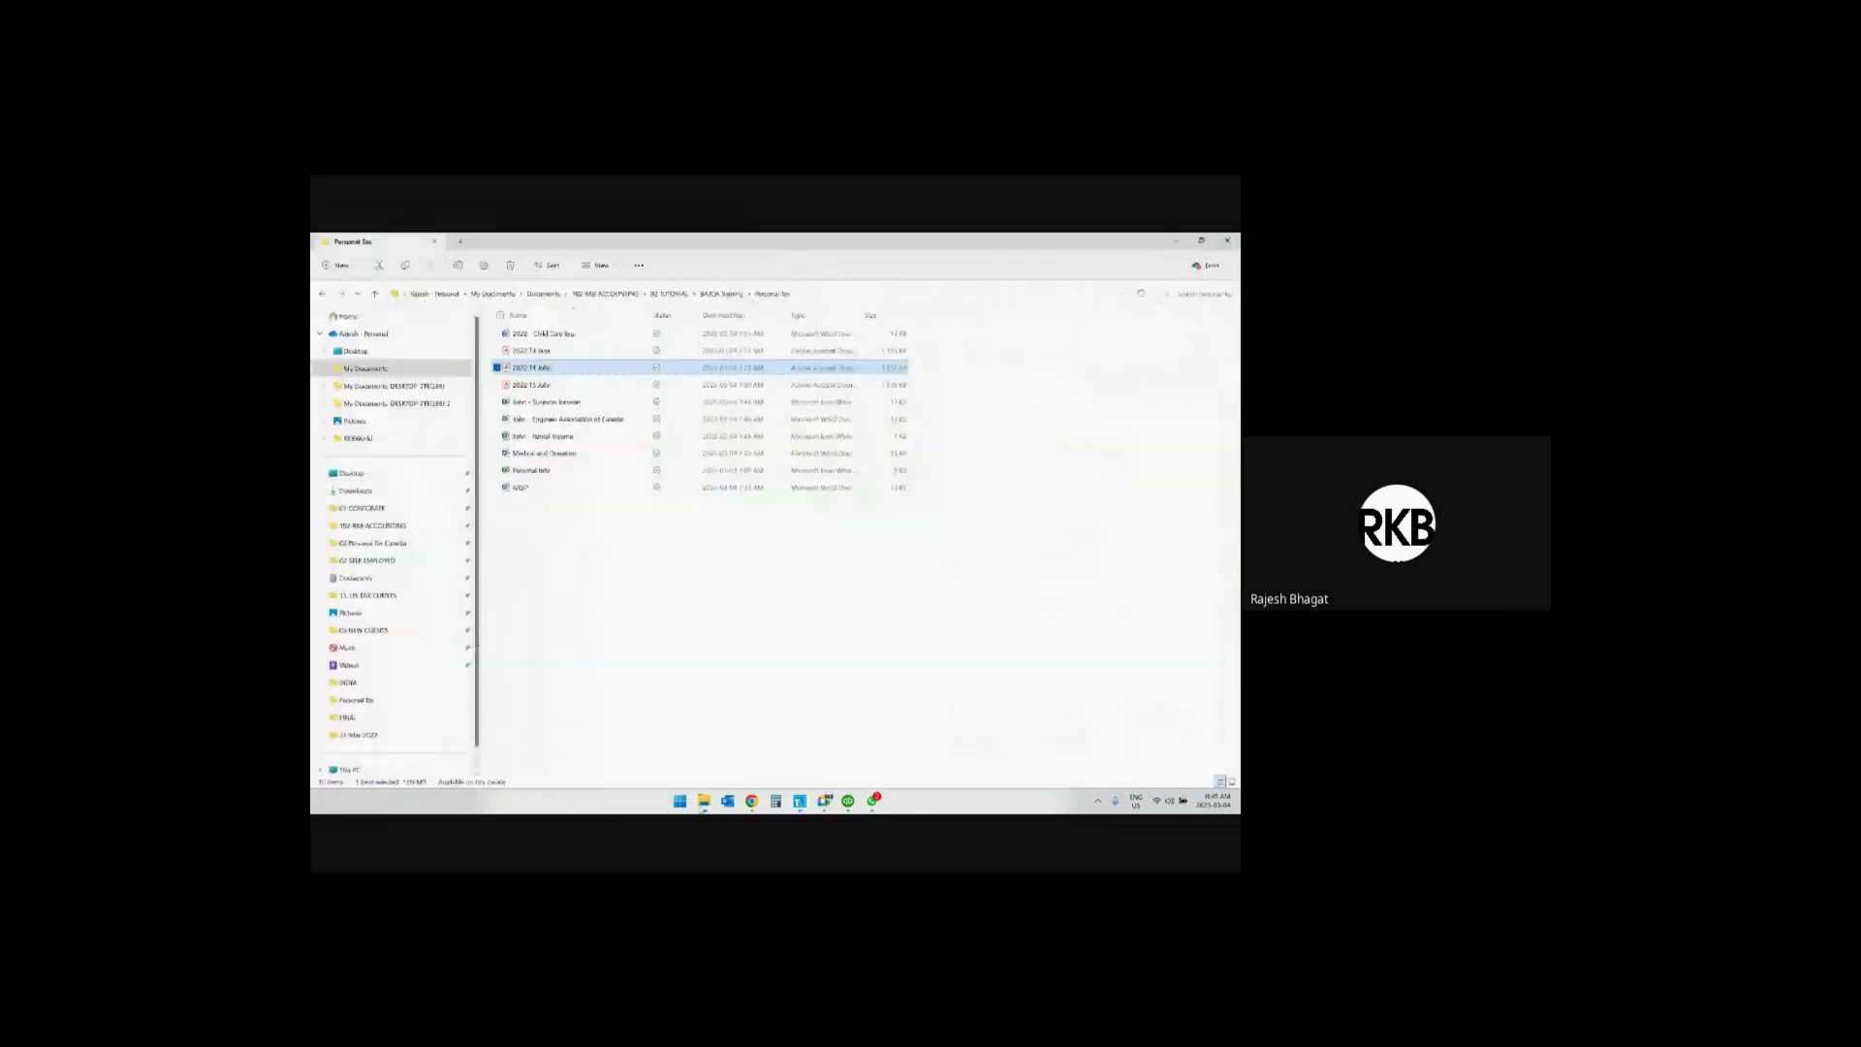
pyautogui.click(546, 386)
pyautogui.doubleClick(546, 385)
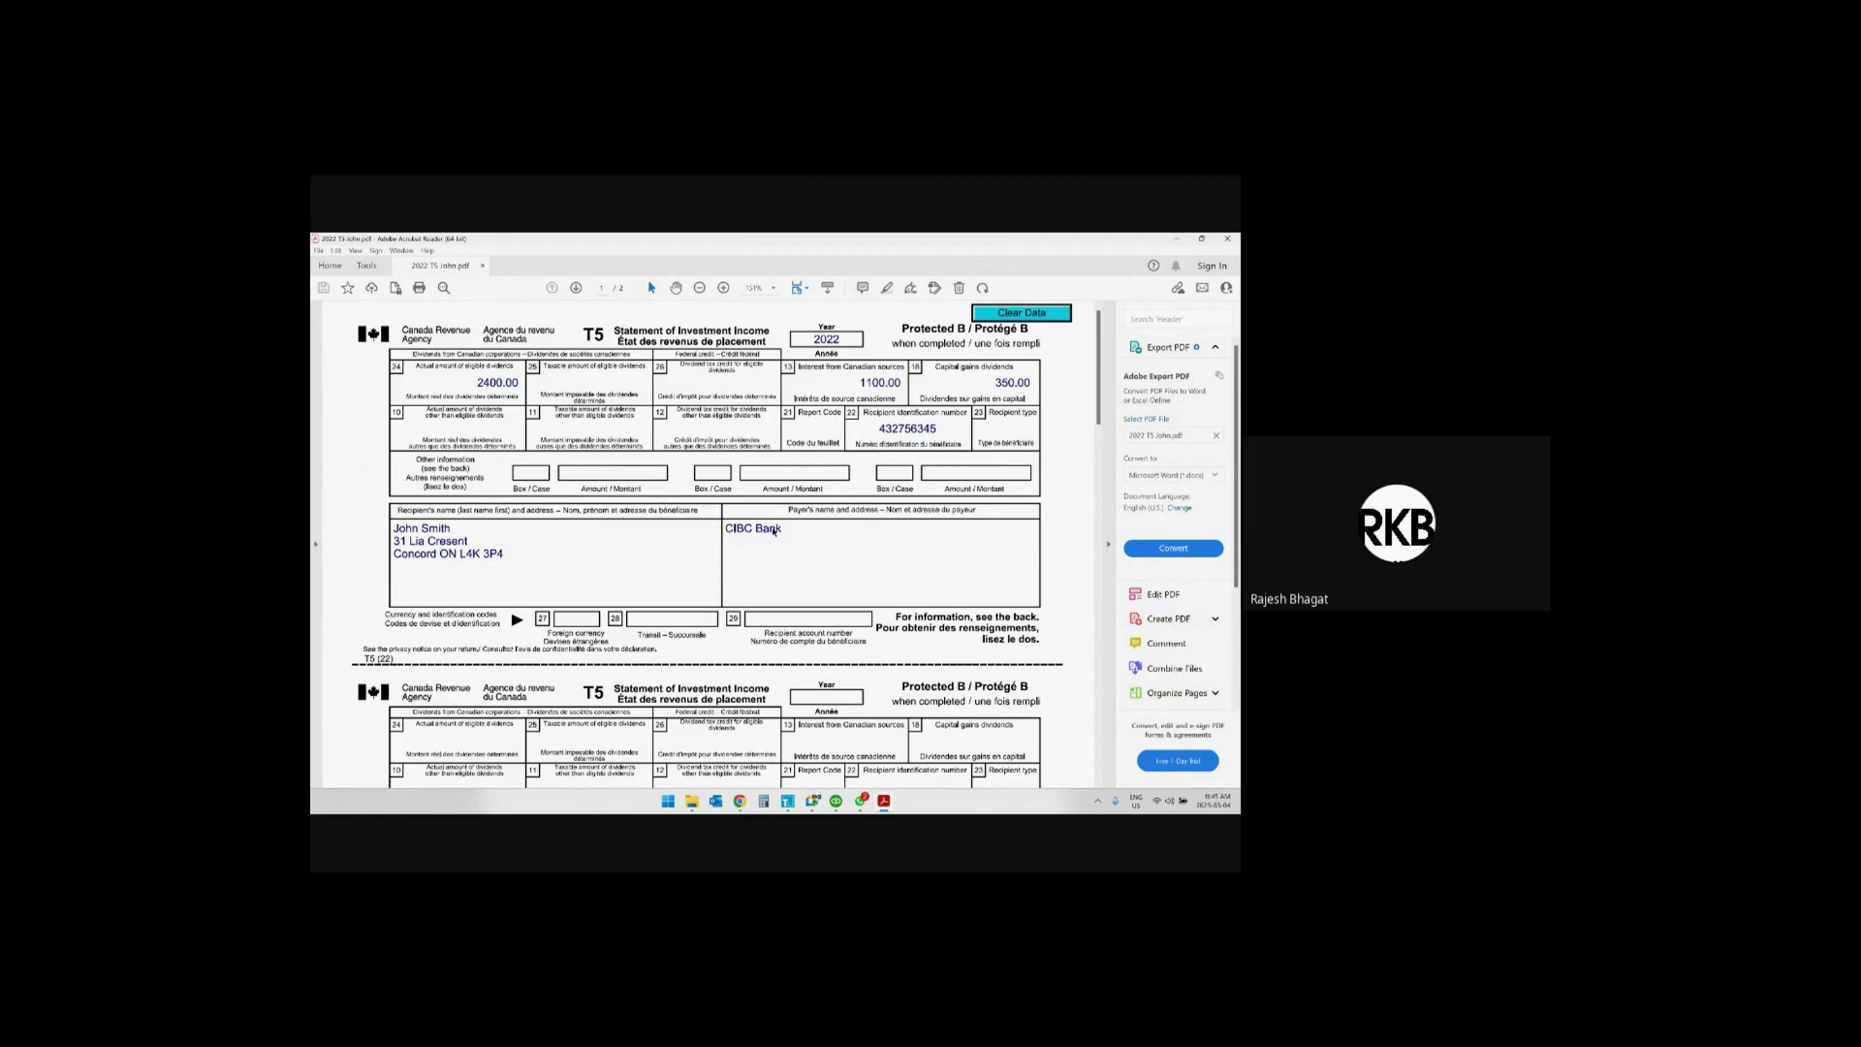
# Switch back to TaxCycle and create a new T5 slip with CIBC as the issuer
pyautogui.hotkey('alt', 'Tab')
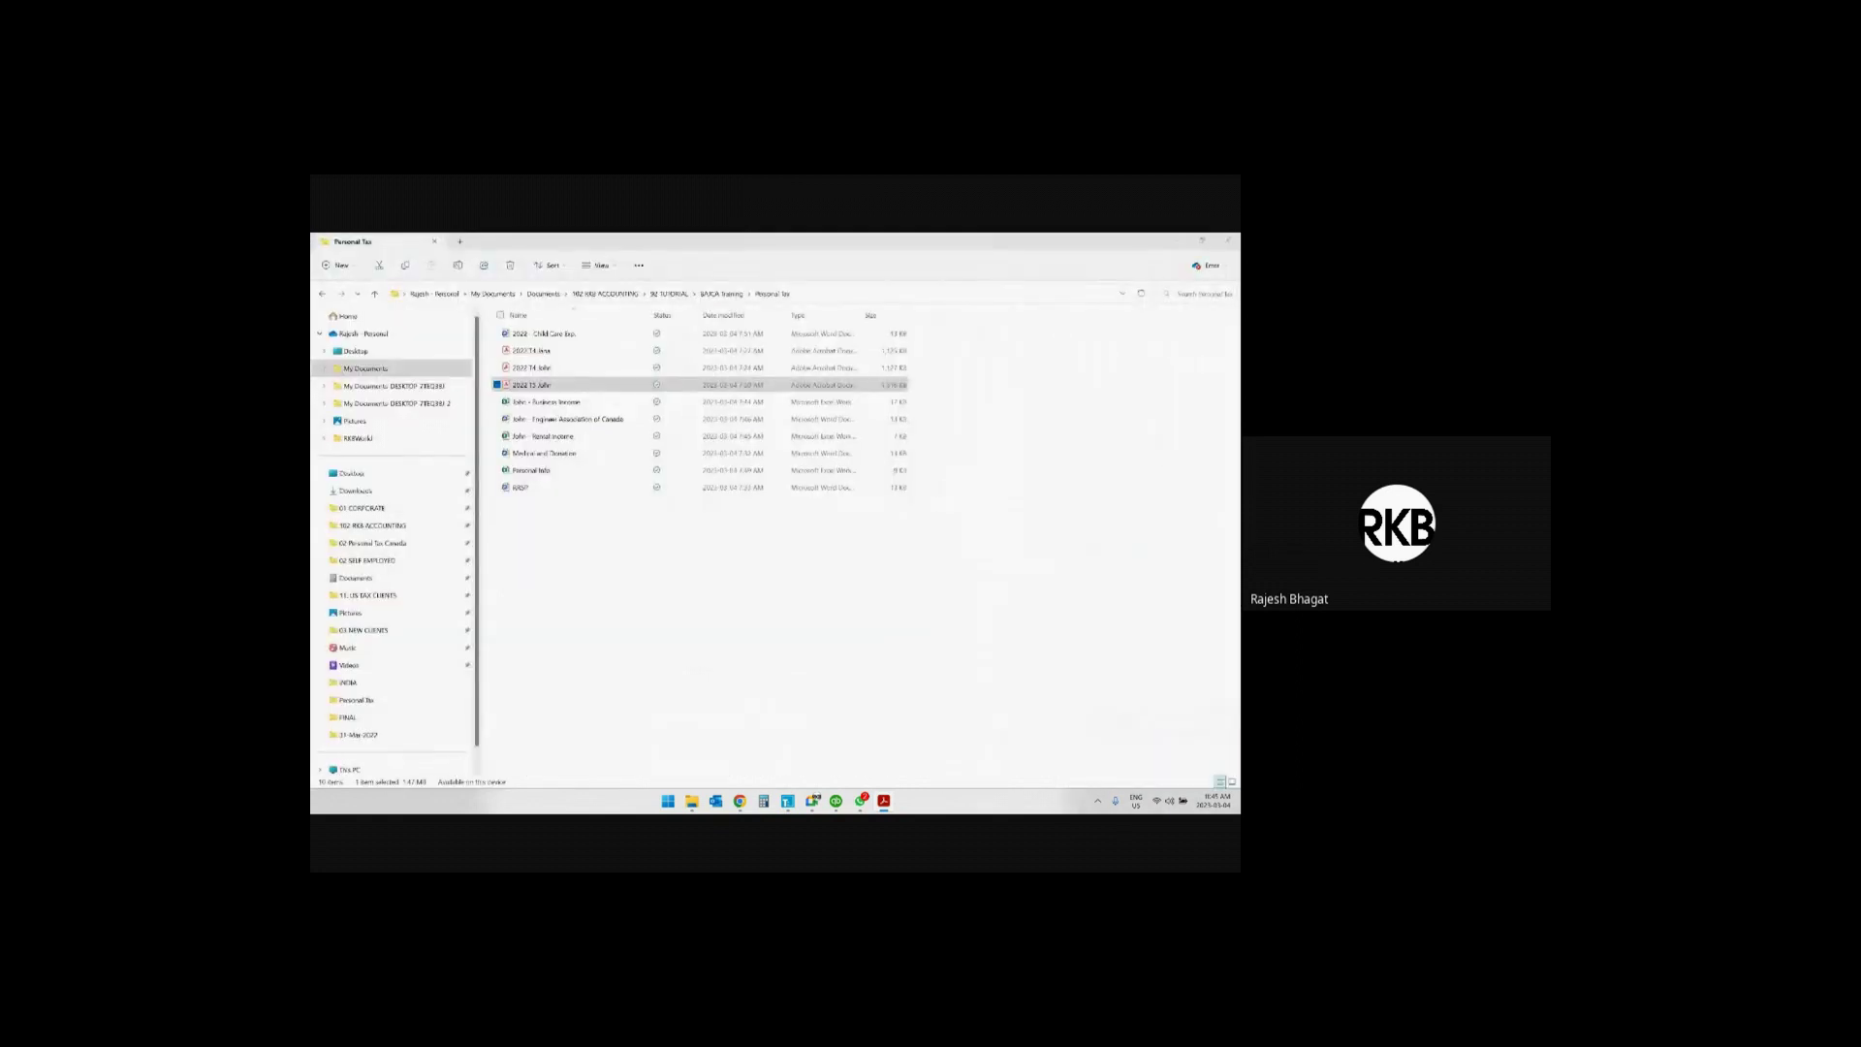
pyautogui.hotkey('alt', 'Tab')
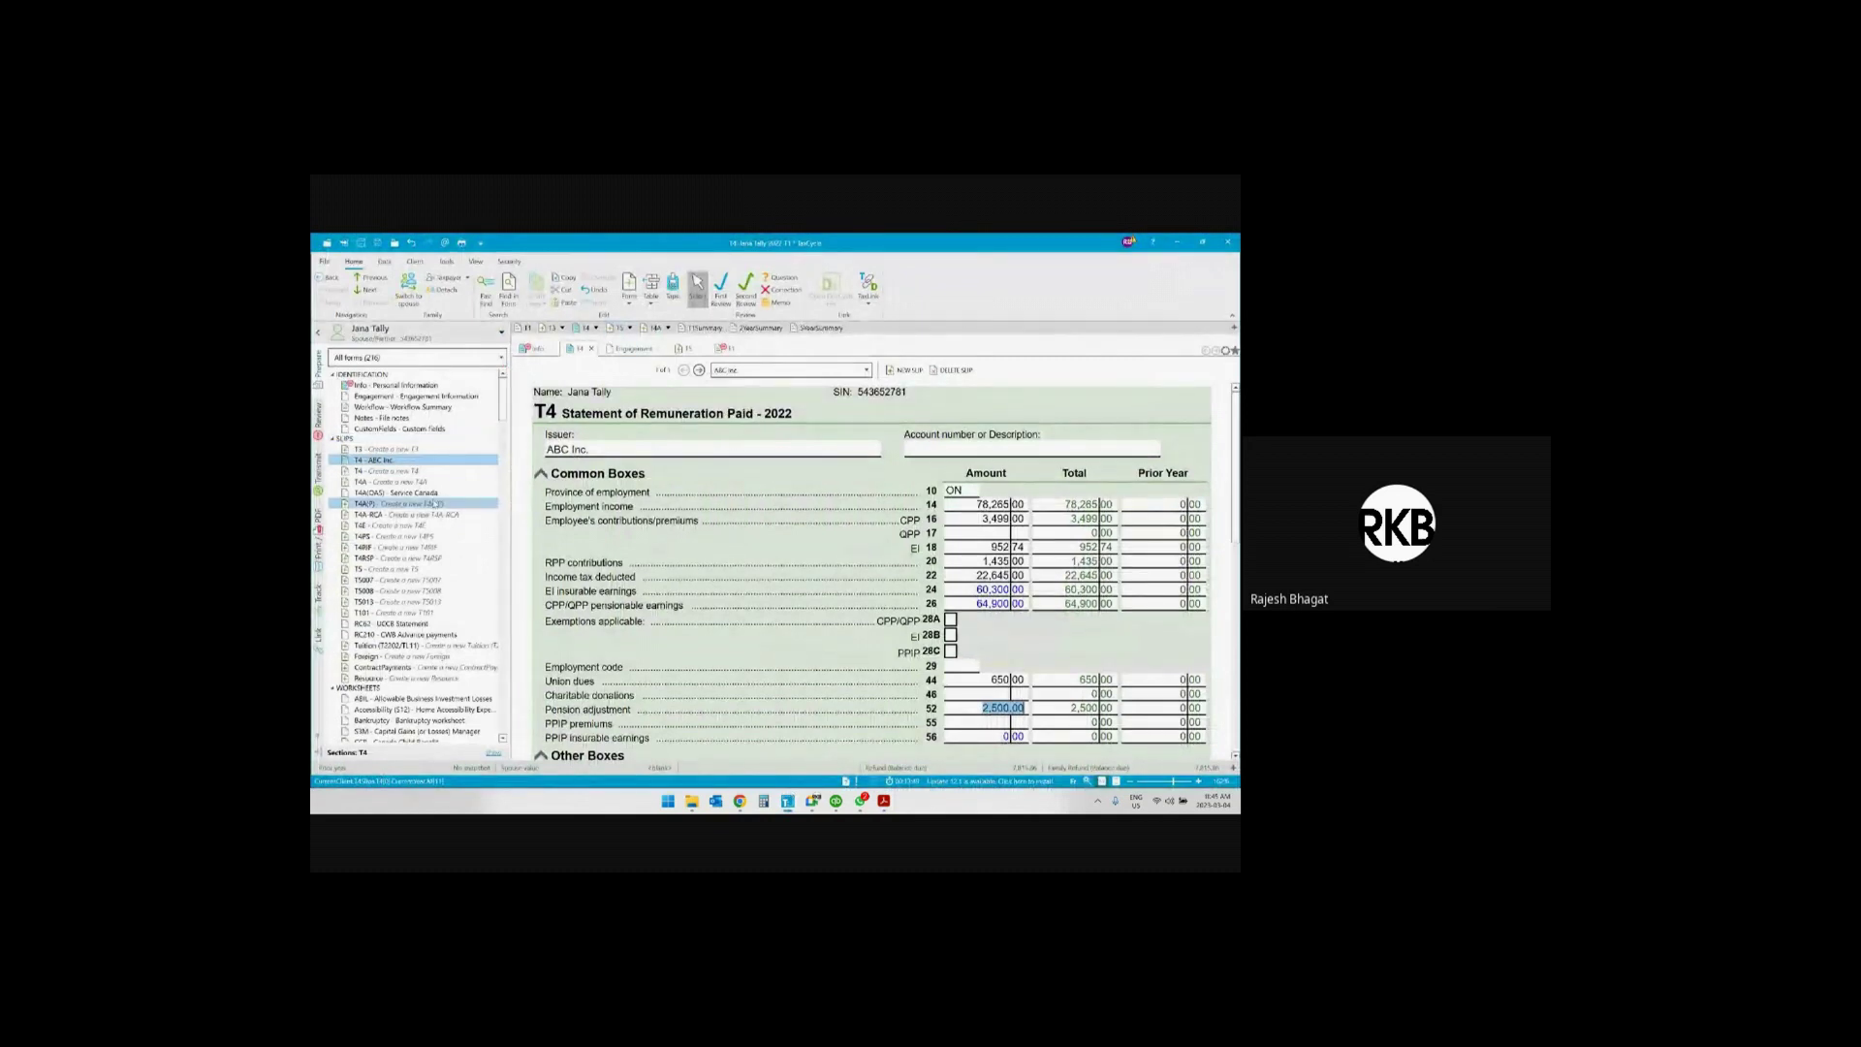
pyautogui.click(415, 570)
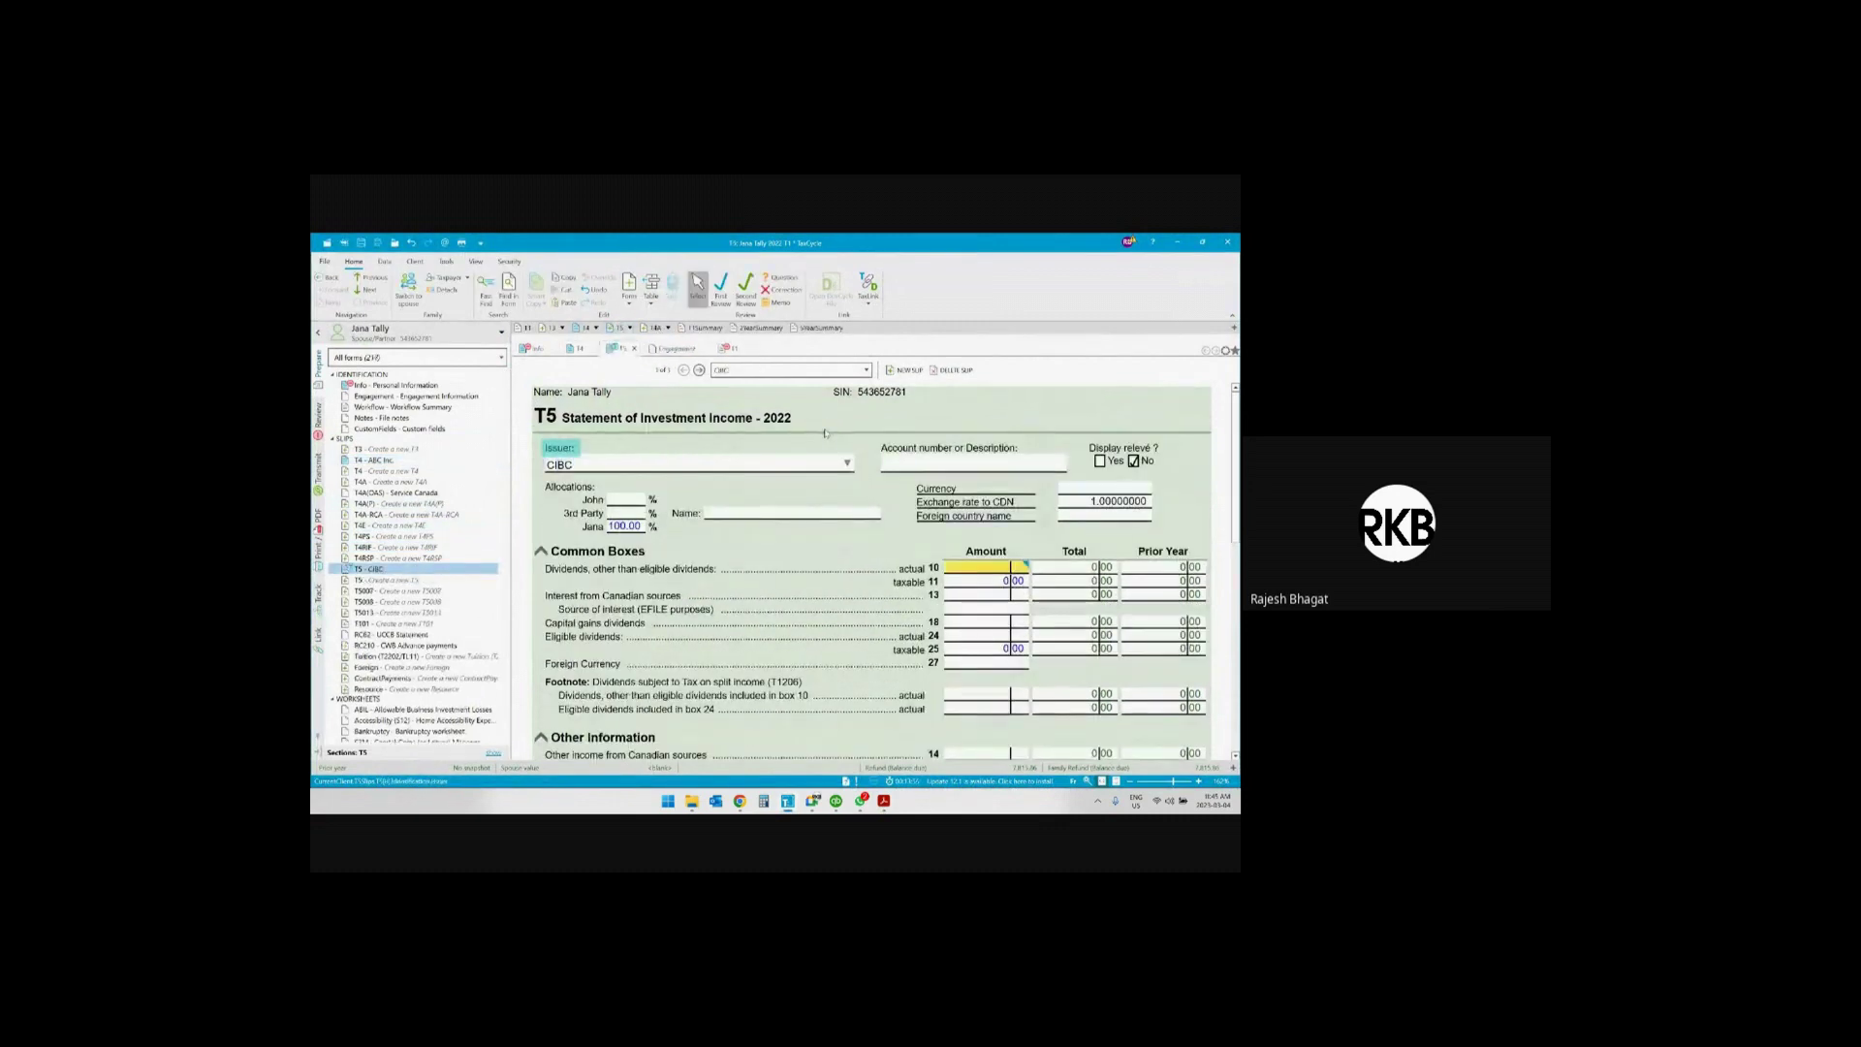
# Enter actual eligible dividends of 2,400 in box 24 of the CIBC T5 slip
pyautogui.press('Tab')
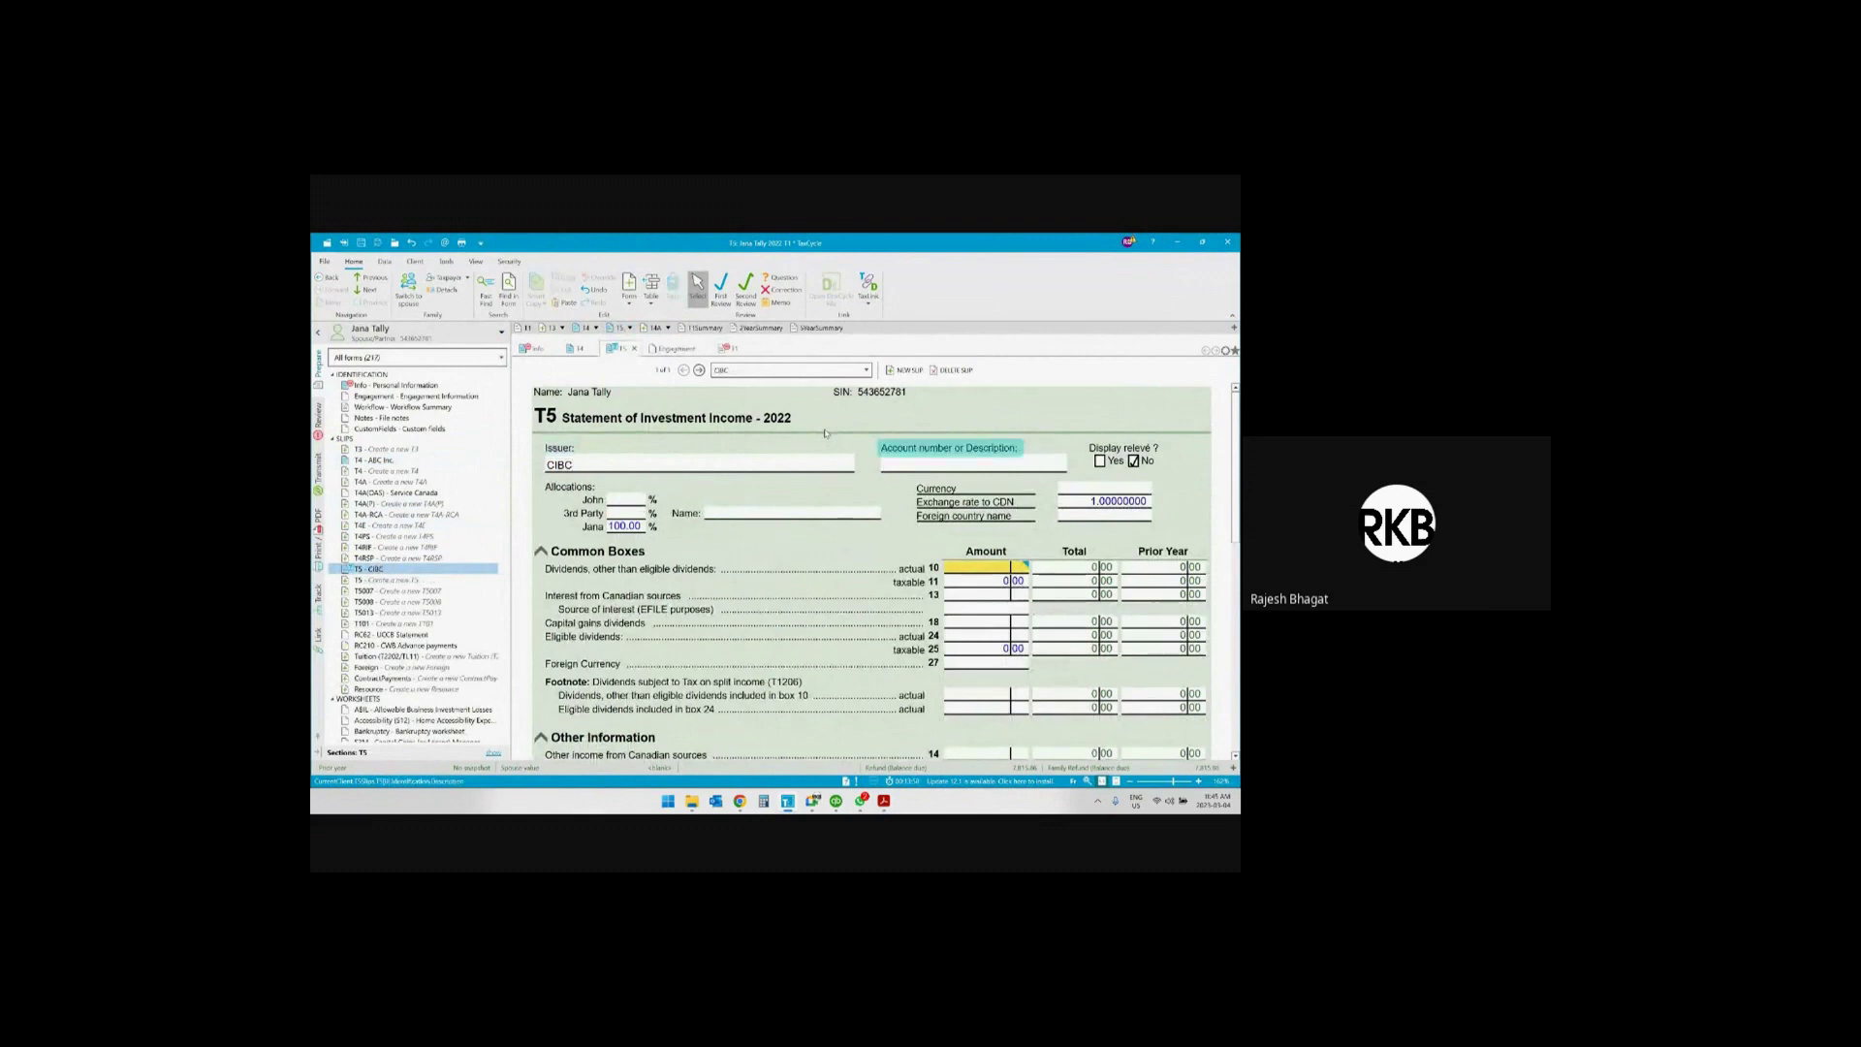
pyautogui.click(1144, 488)
pyautogui.click(887, 534)
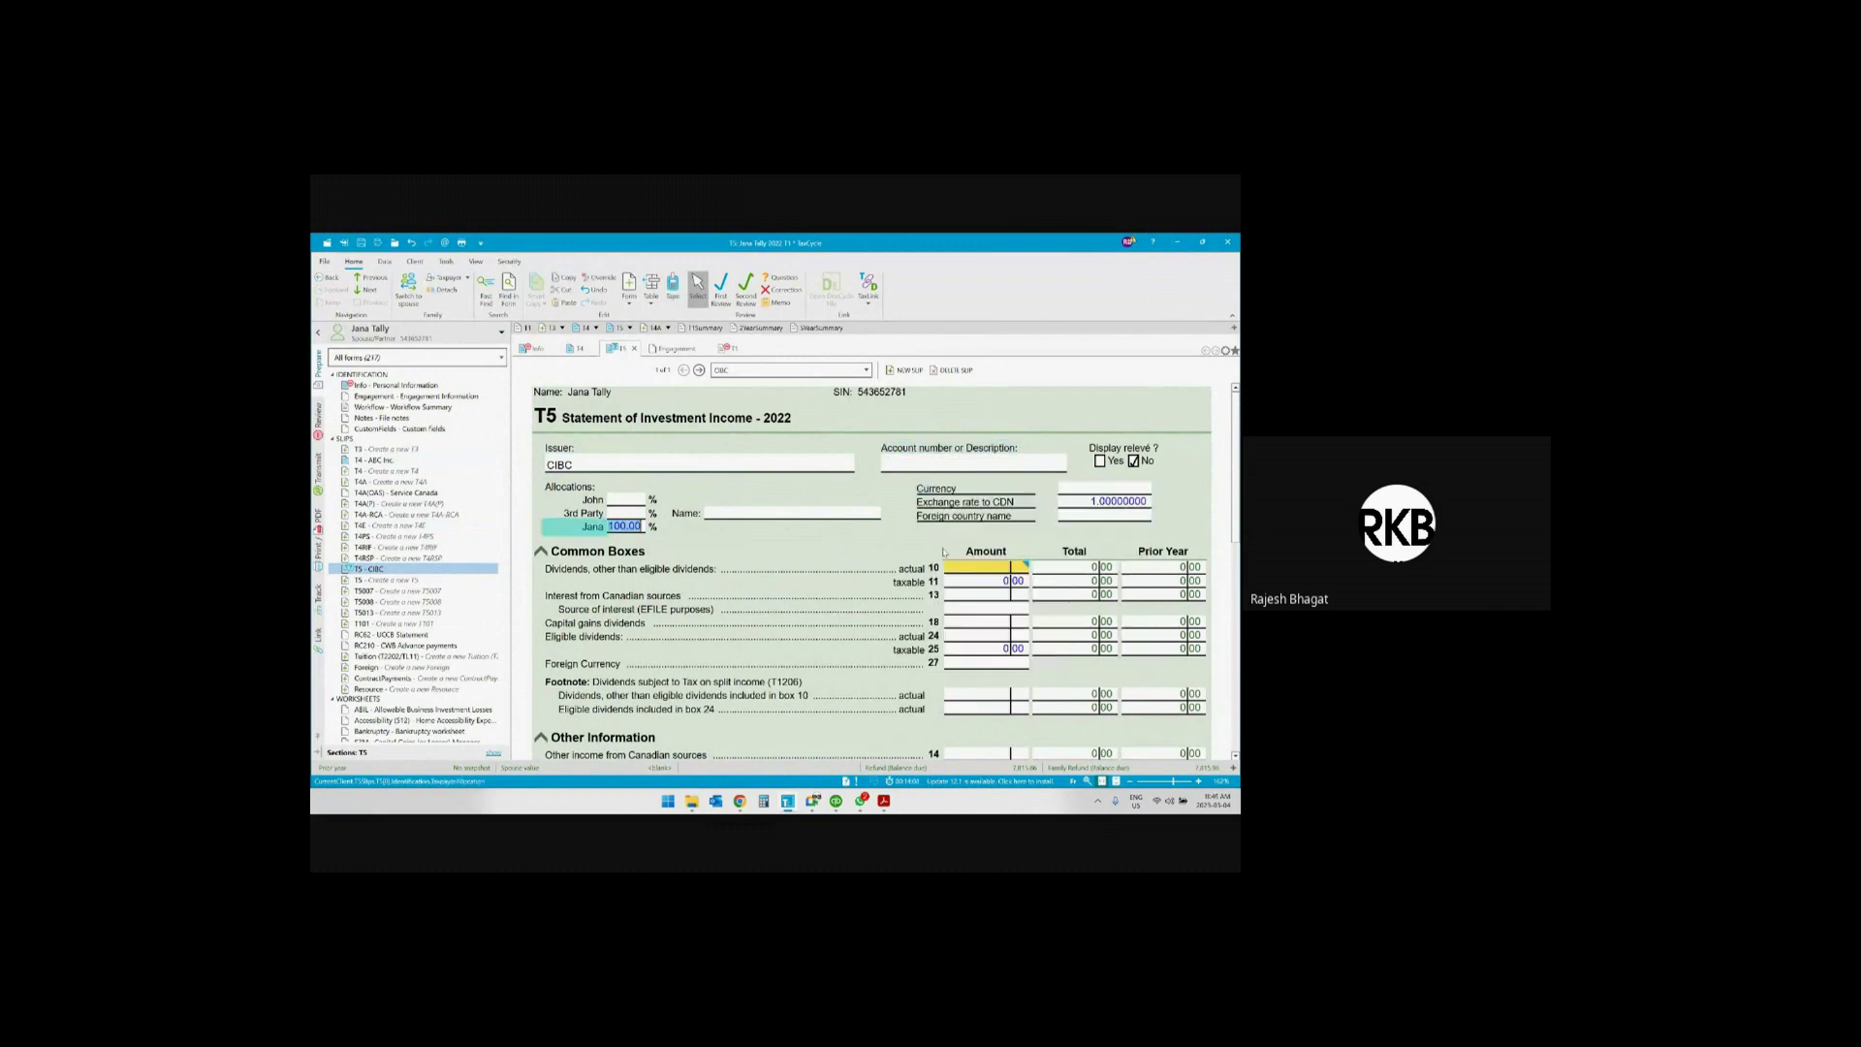
pyautogui.scroll(-1, 944, 553)
pyautogui.click(987, 500)
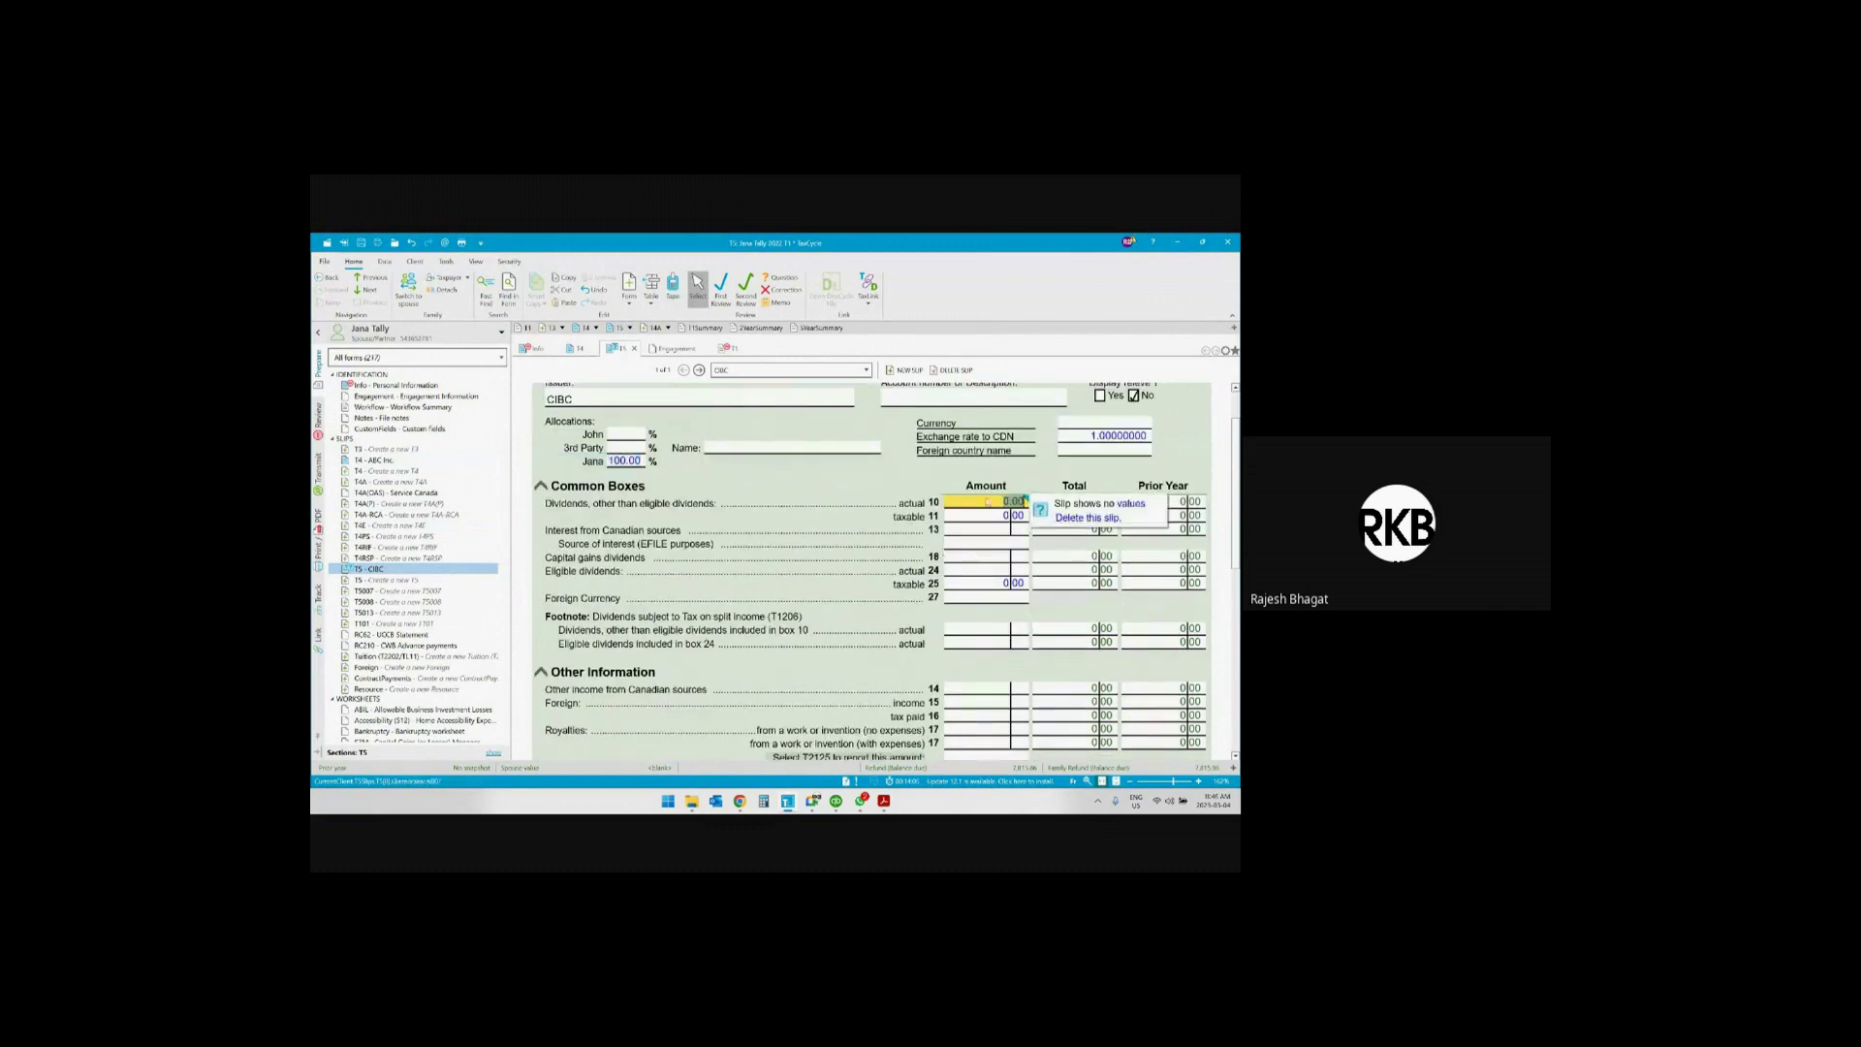
pyautogui.click(987, 571)
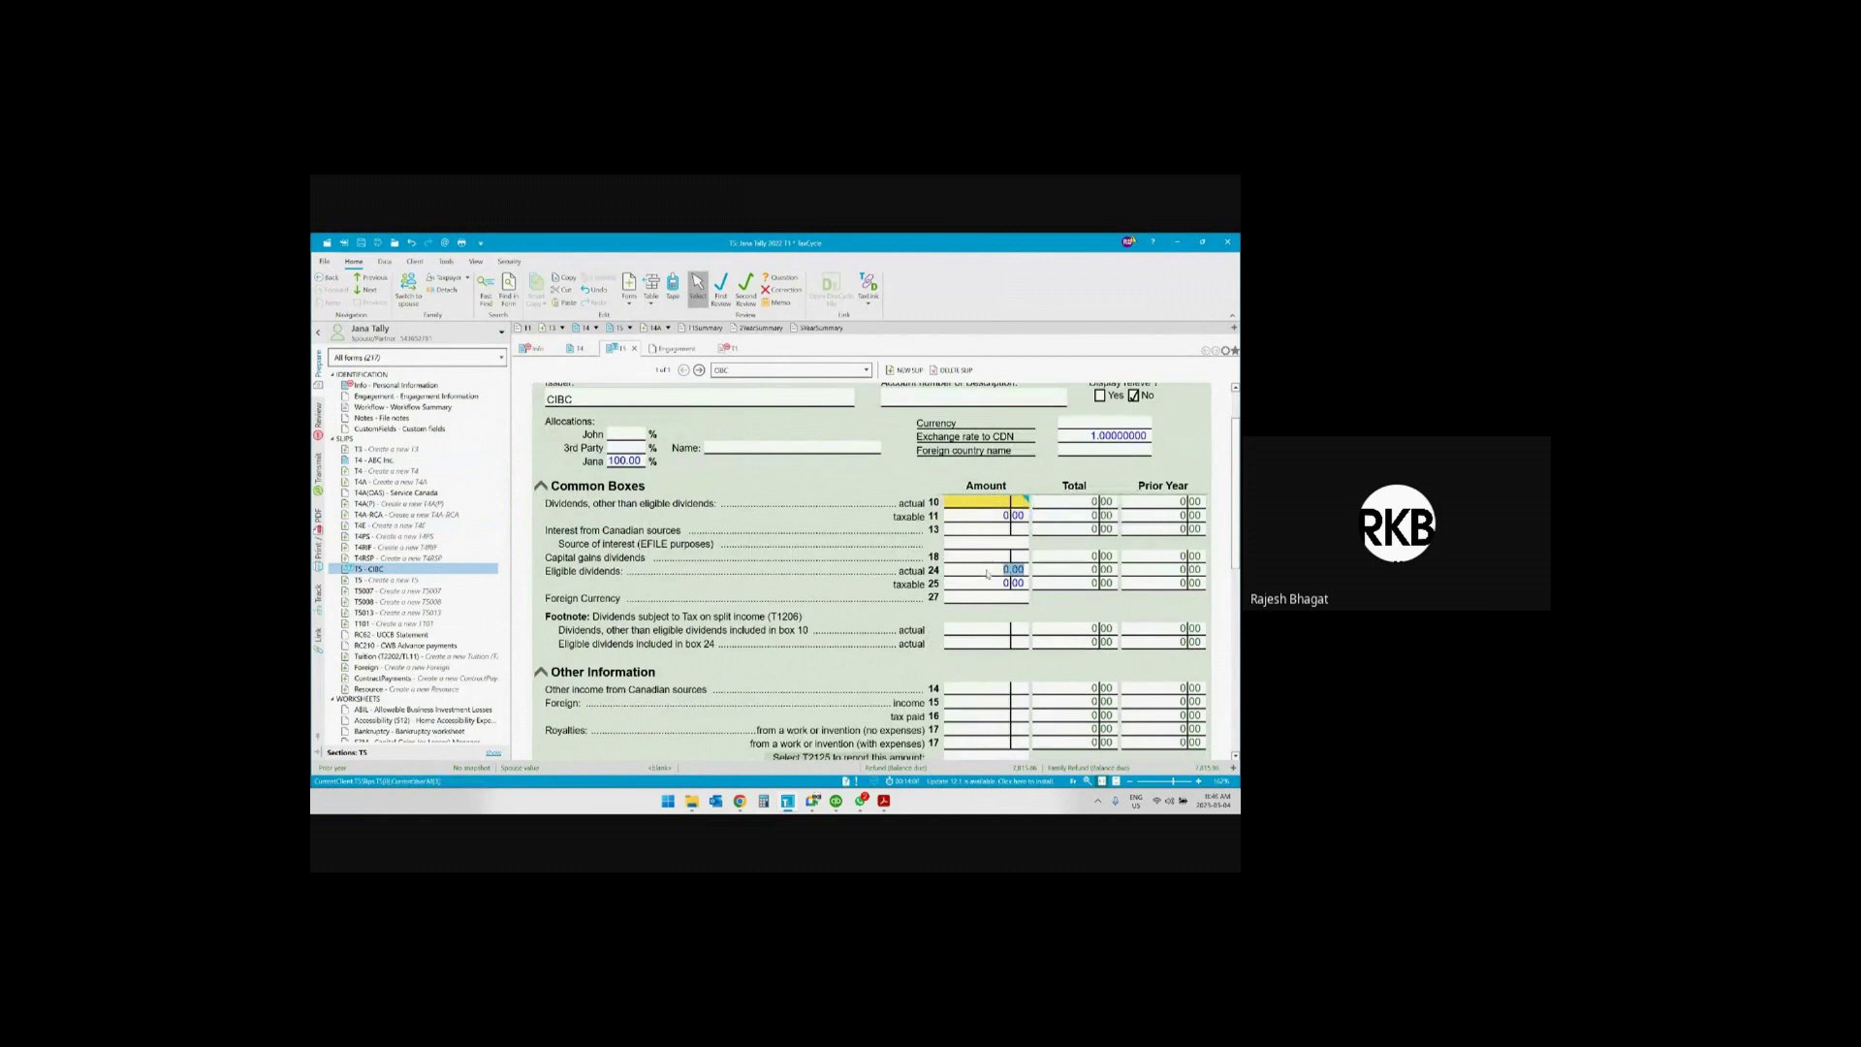
pyautogui.write('2400')
pyautogui.press('Tab')
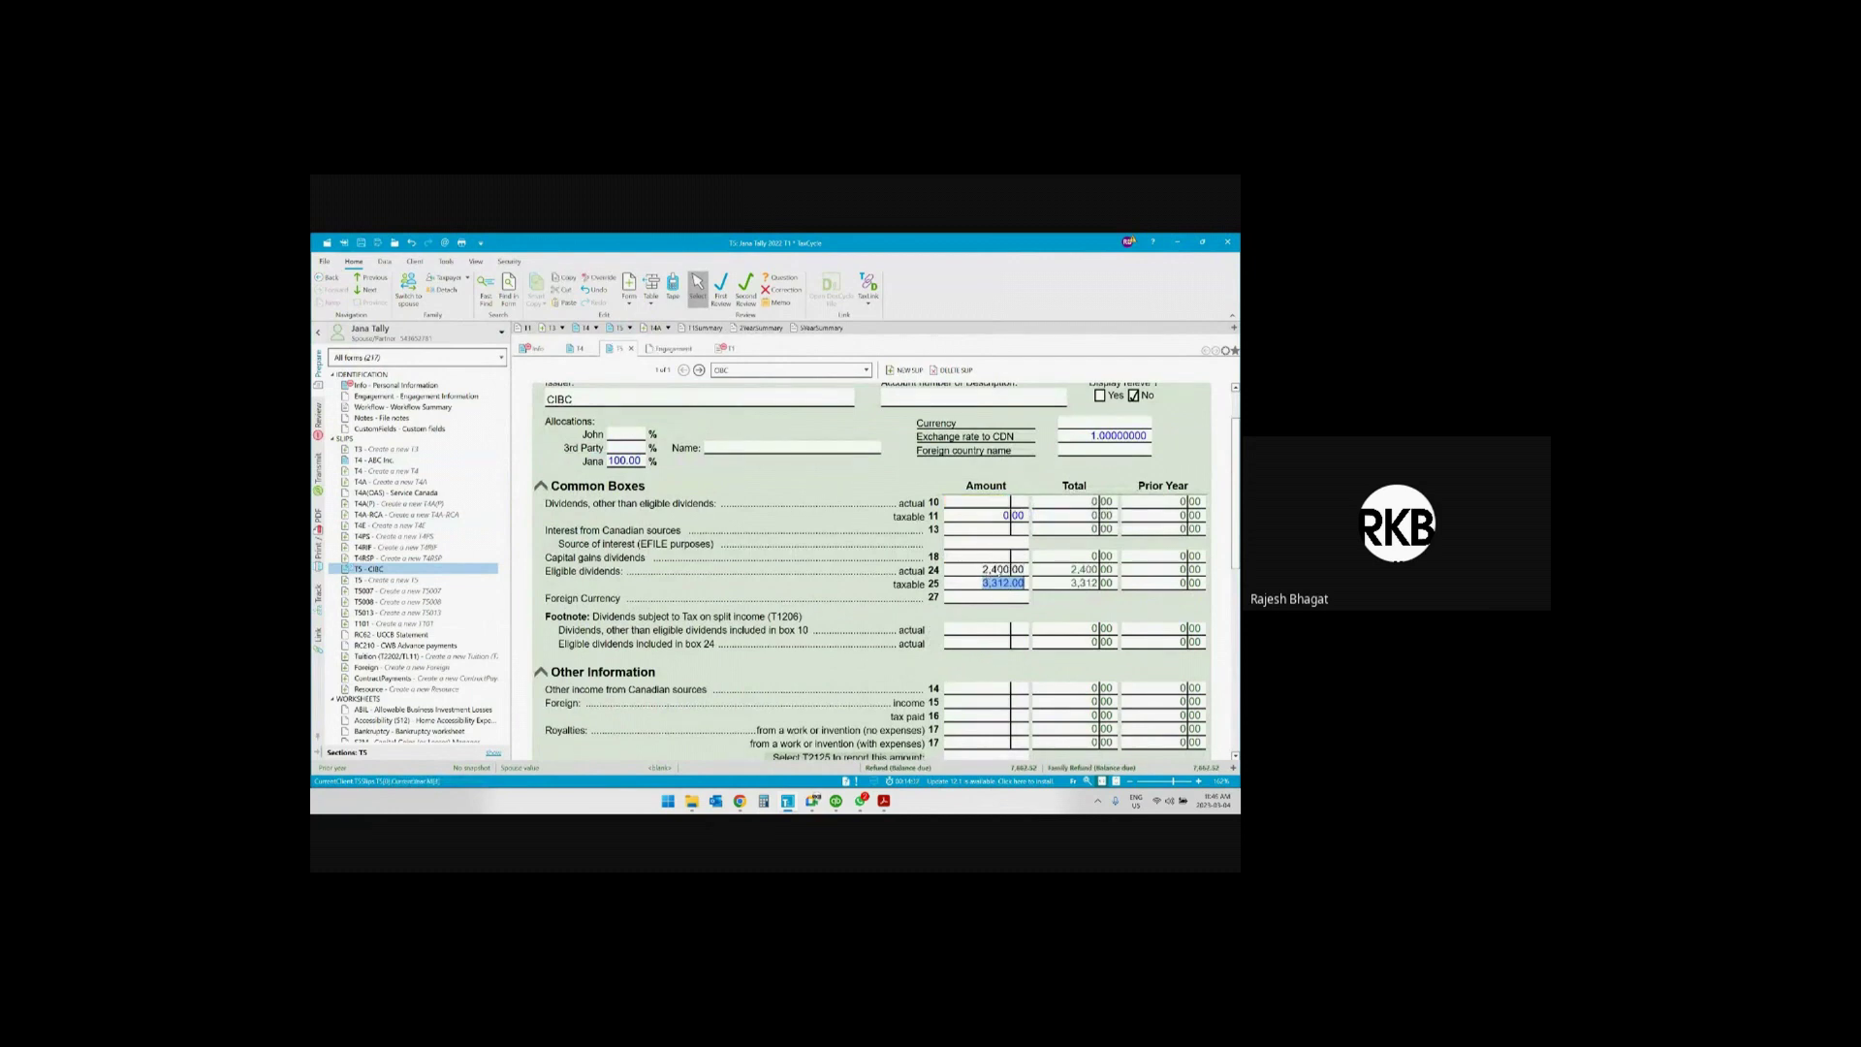
# Enter Canadian-source interest of 1,100 with Bank as its source and capital gains dividends of 350 on the T5 slip
pyautogui.click(976, 533)
pyautogui.write('1100')
pyautogui.press('Tab')
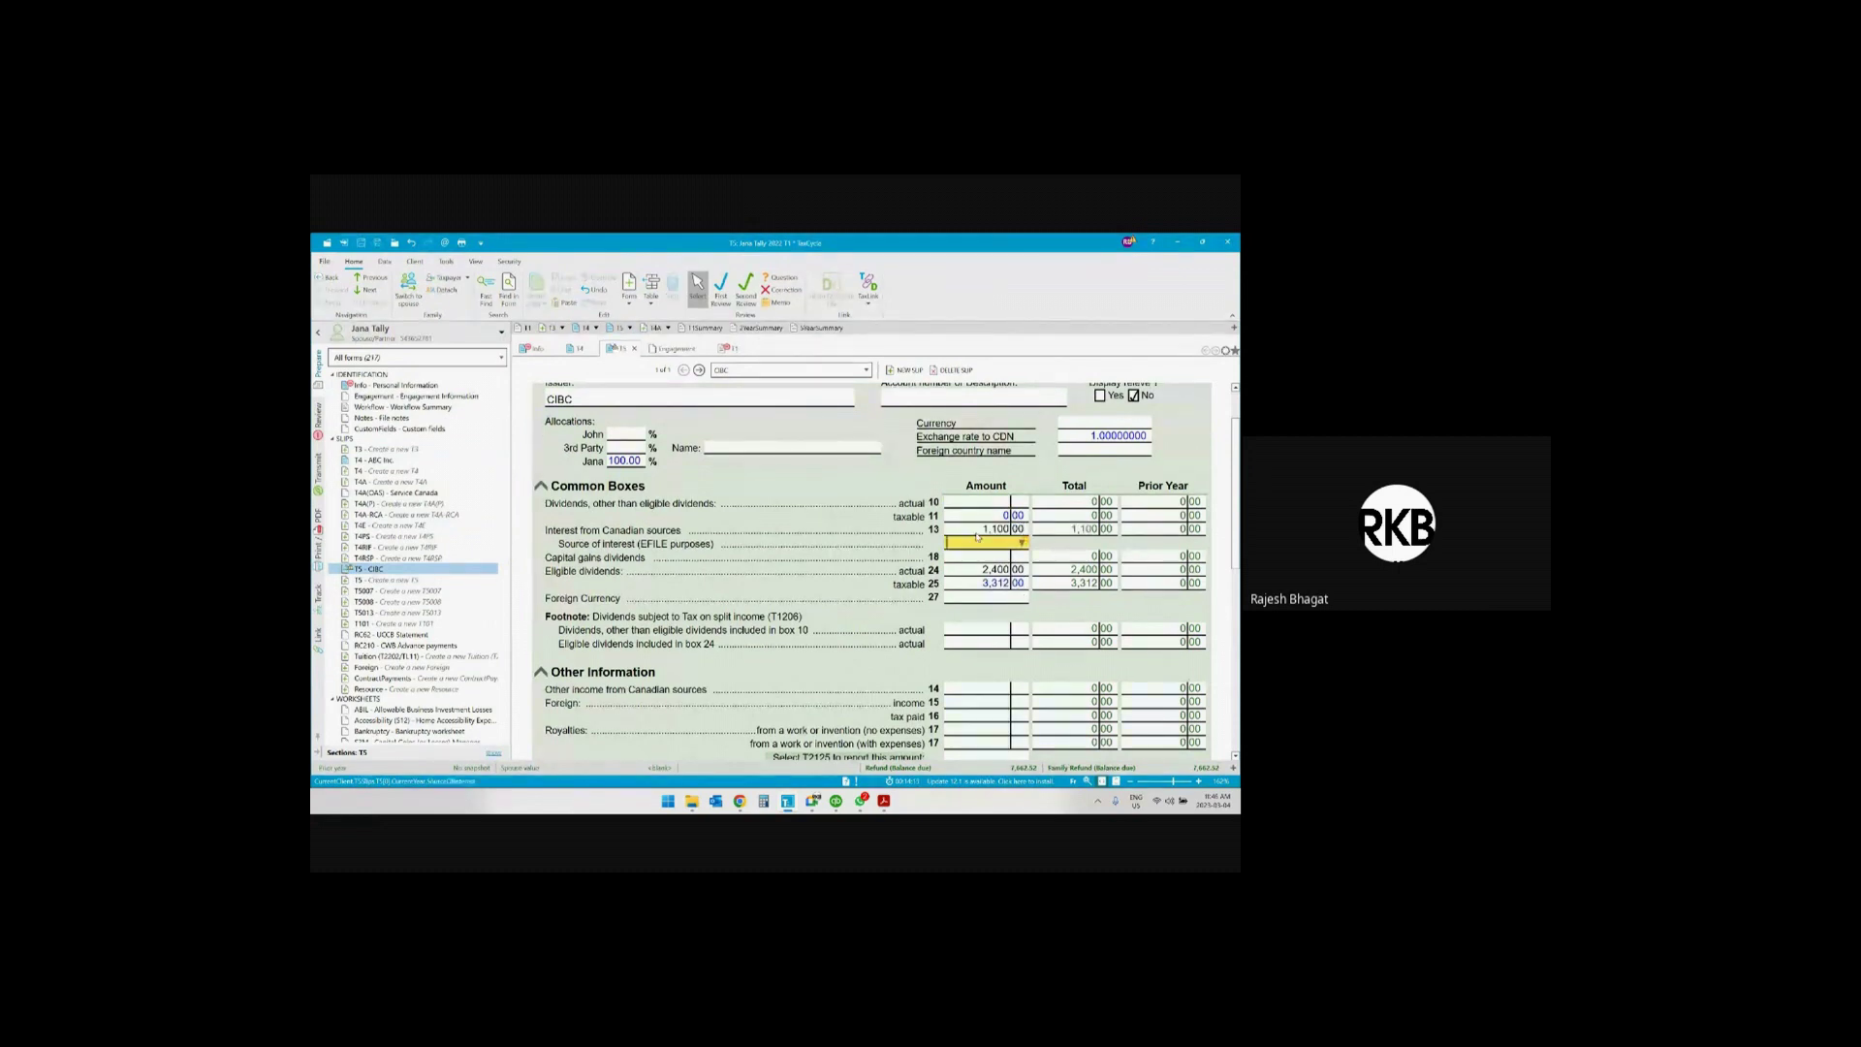
pyautogui.click(971, 558)
pyautogui.write('350')
pyautogui.press('Tab')
pyautogui.moveTo(981, 547)
pyautogui.scroll(-2, 865, 591)
pyautogui.scroll(3, 865, 591)
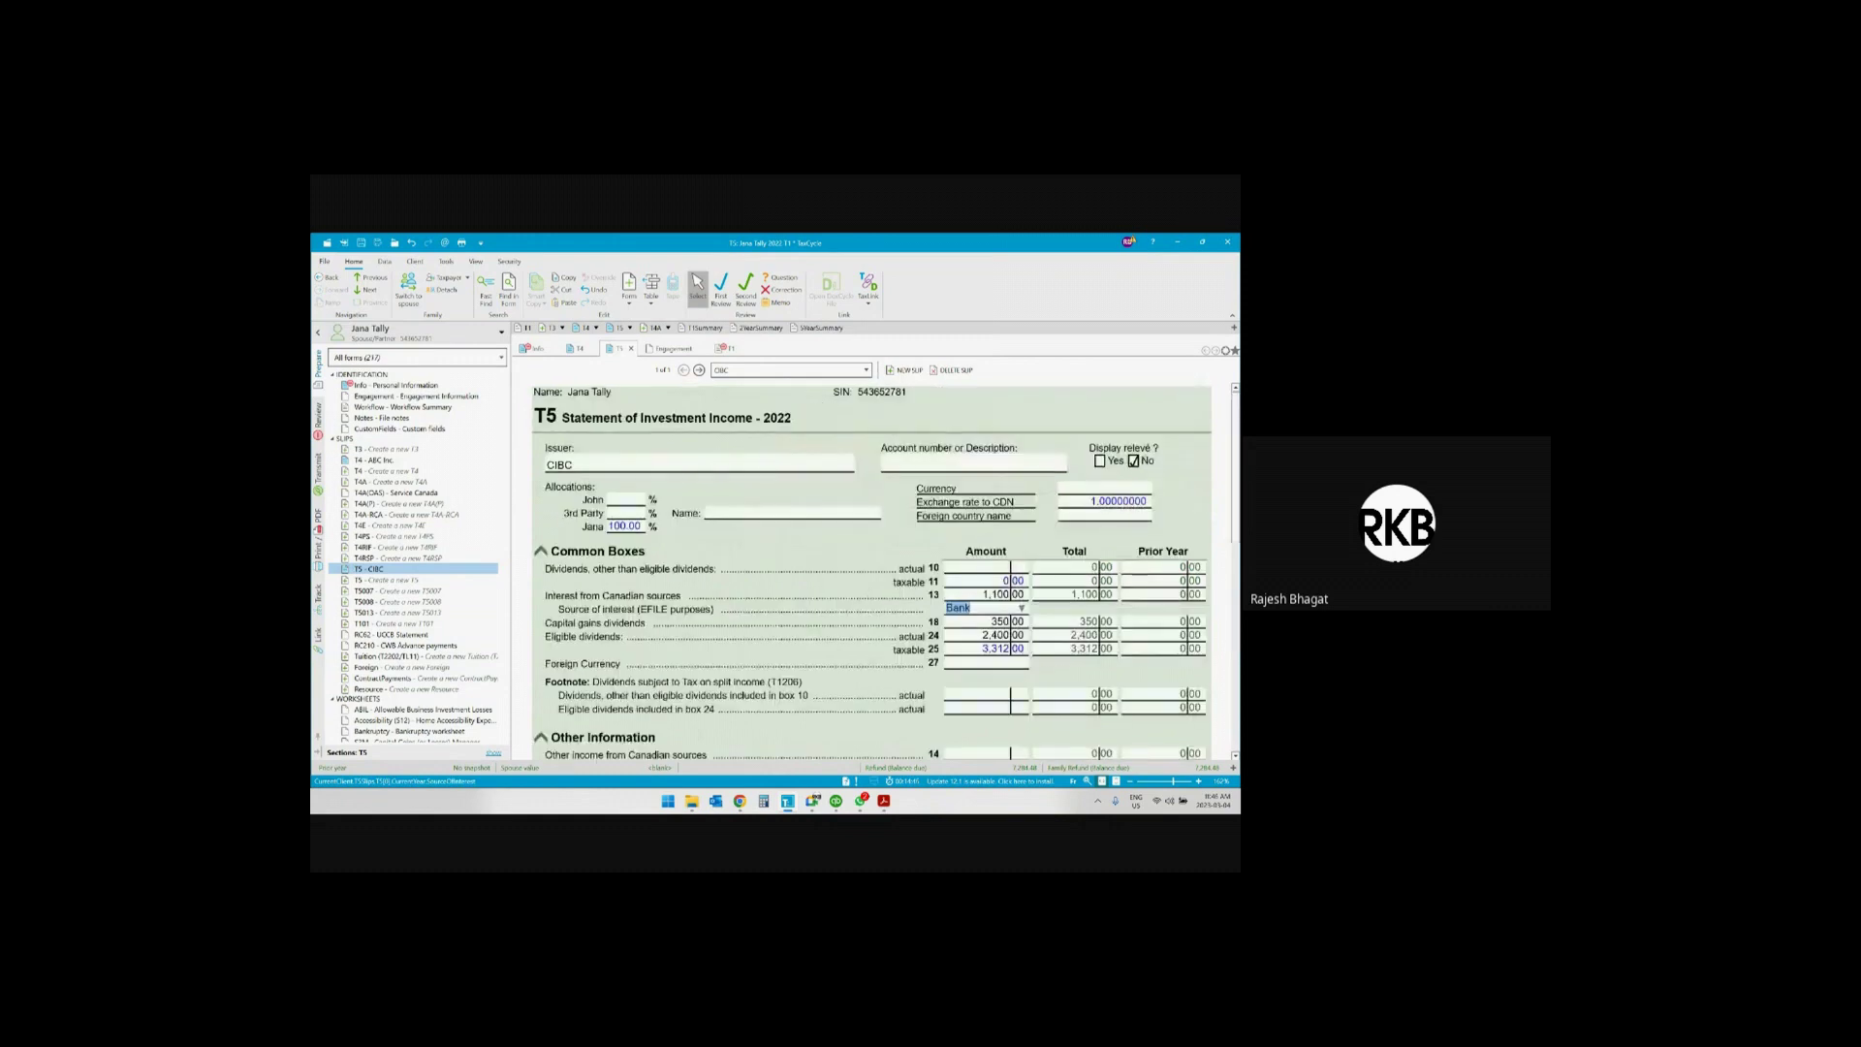
# Open the 2022 child care expense document from the Personal Tax folder, review its details and put it away
pyautogui.click(704, 802)
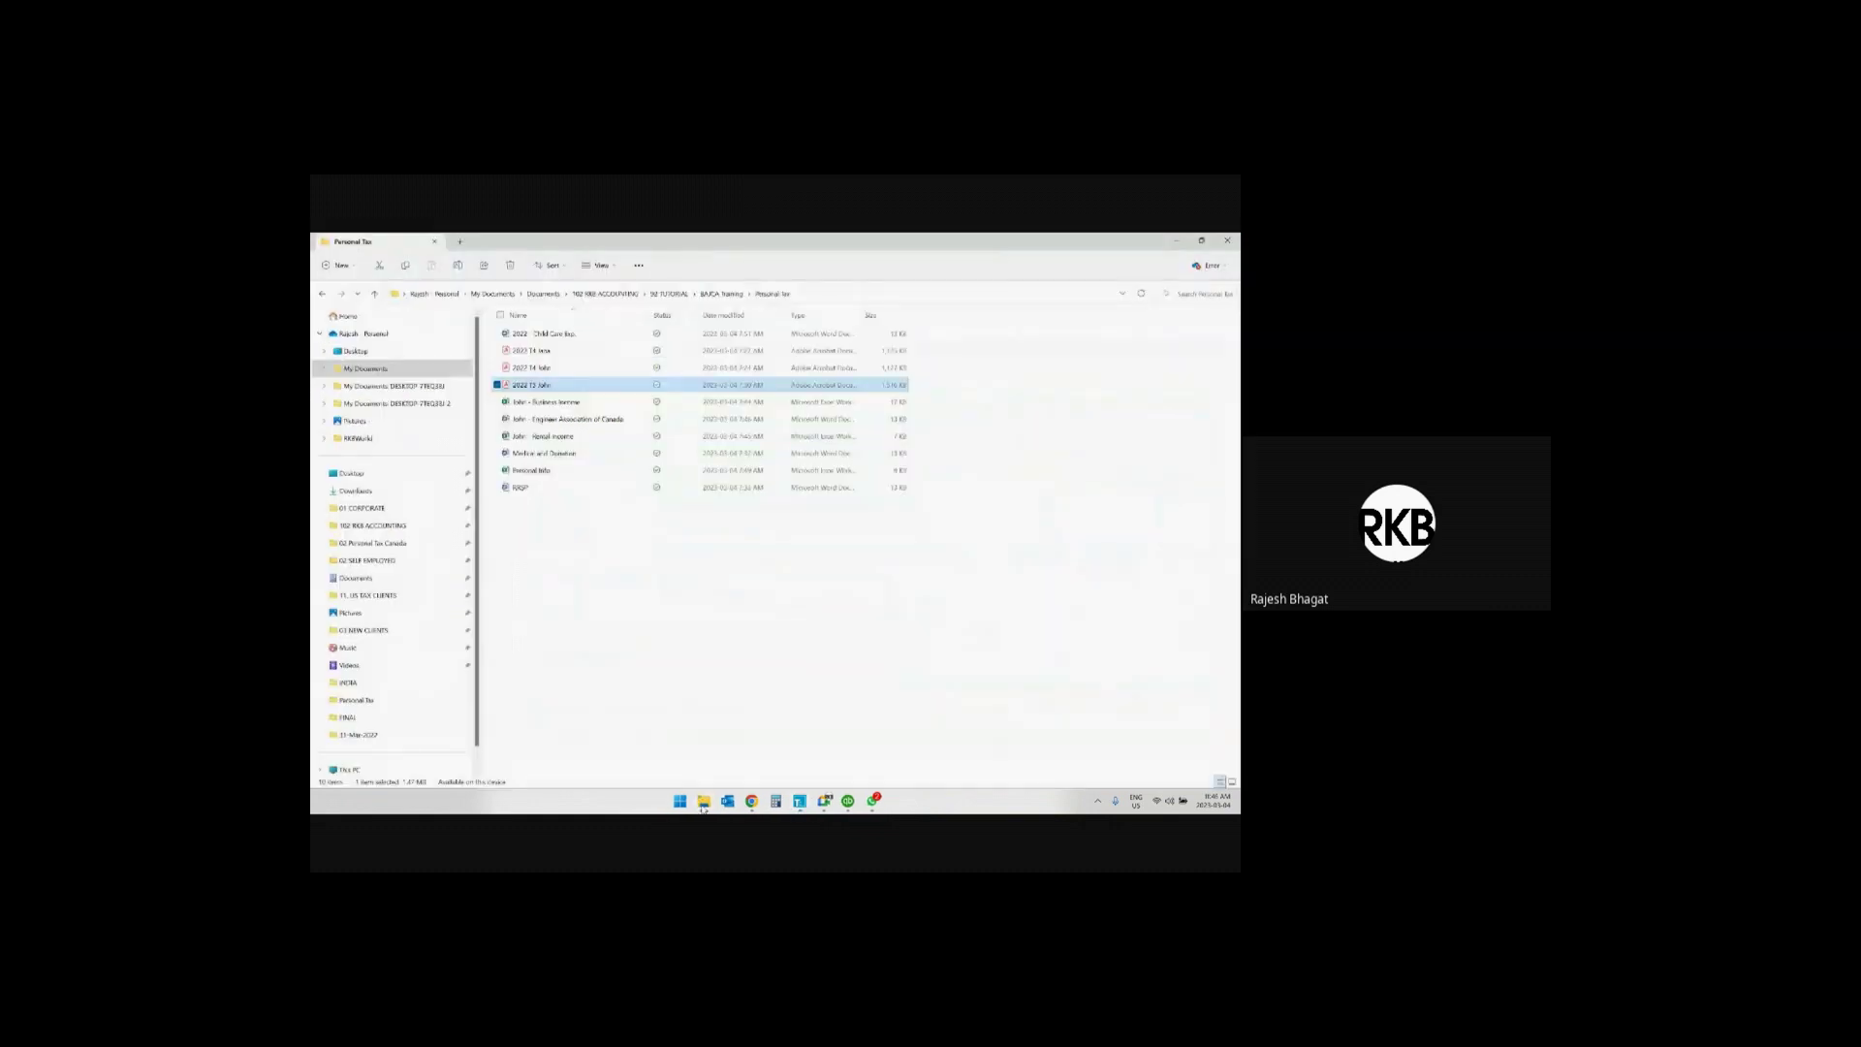
pyautogui.doubleClick(575, 337)
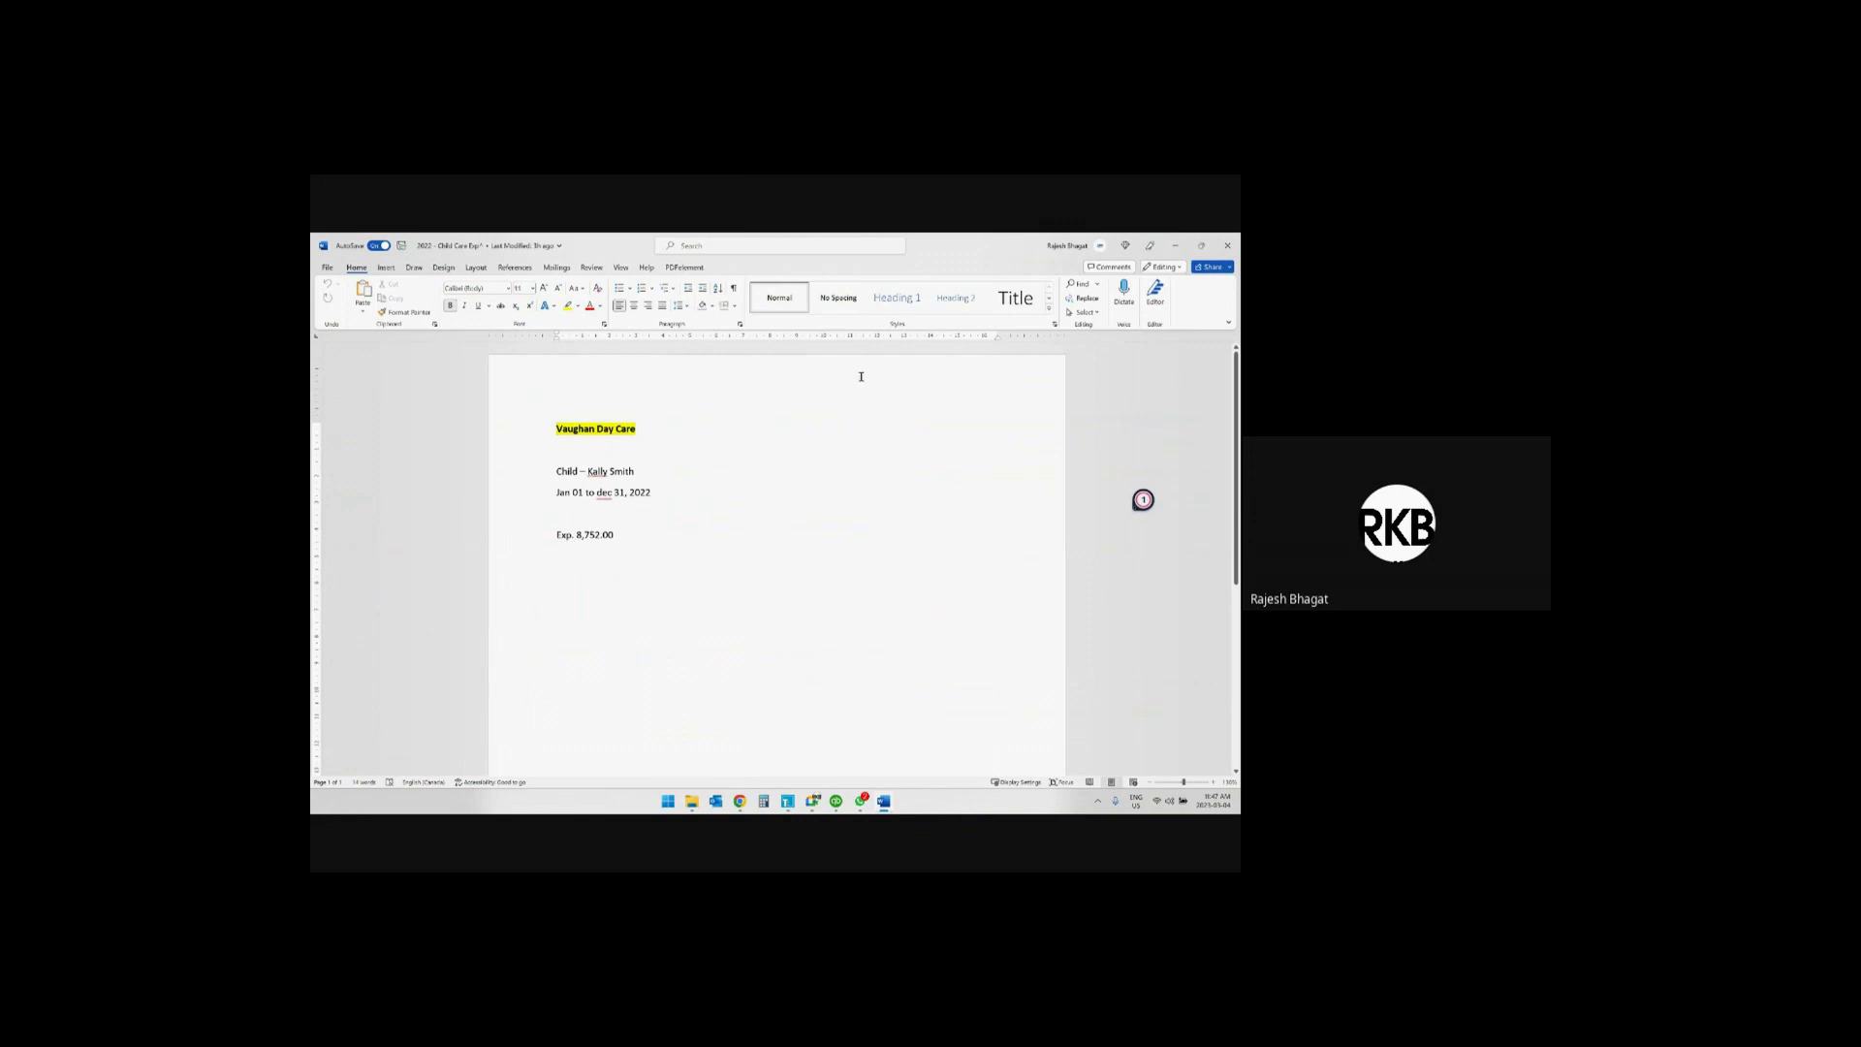
pyautogui.moveTo(966, 249); pyautogui.dragTo(1240, 320)
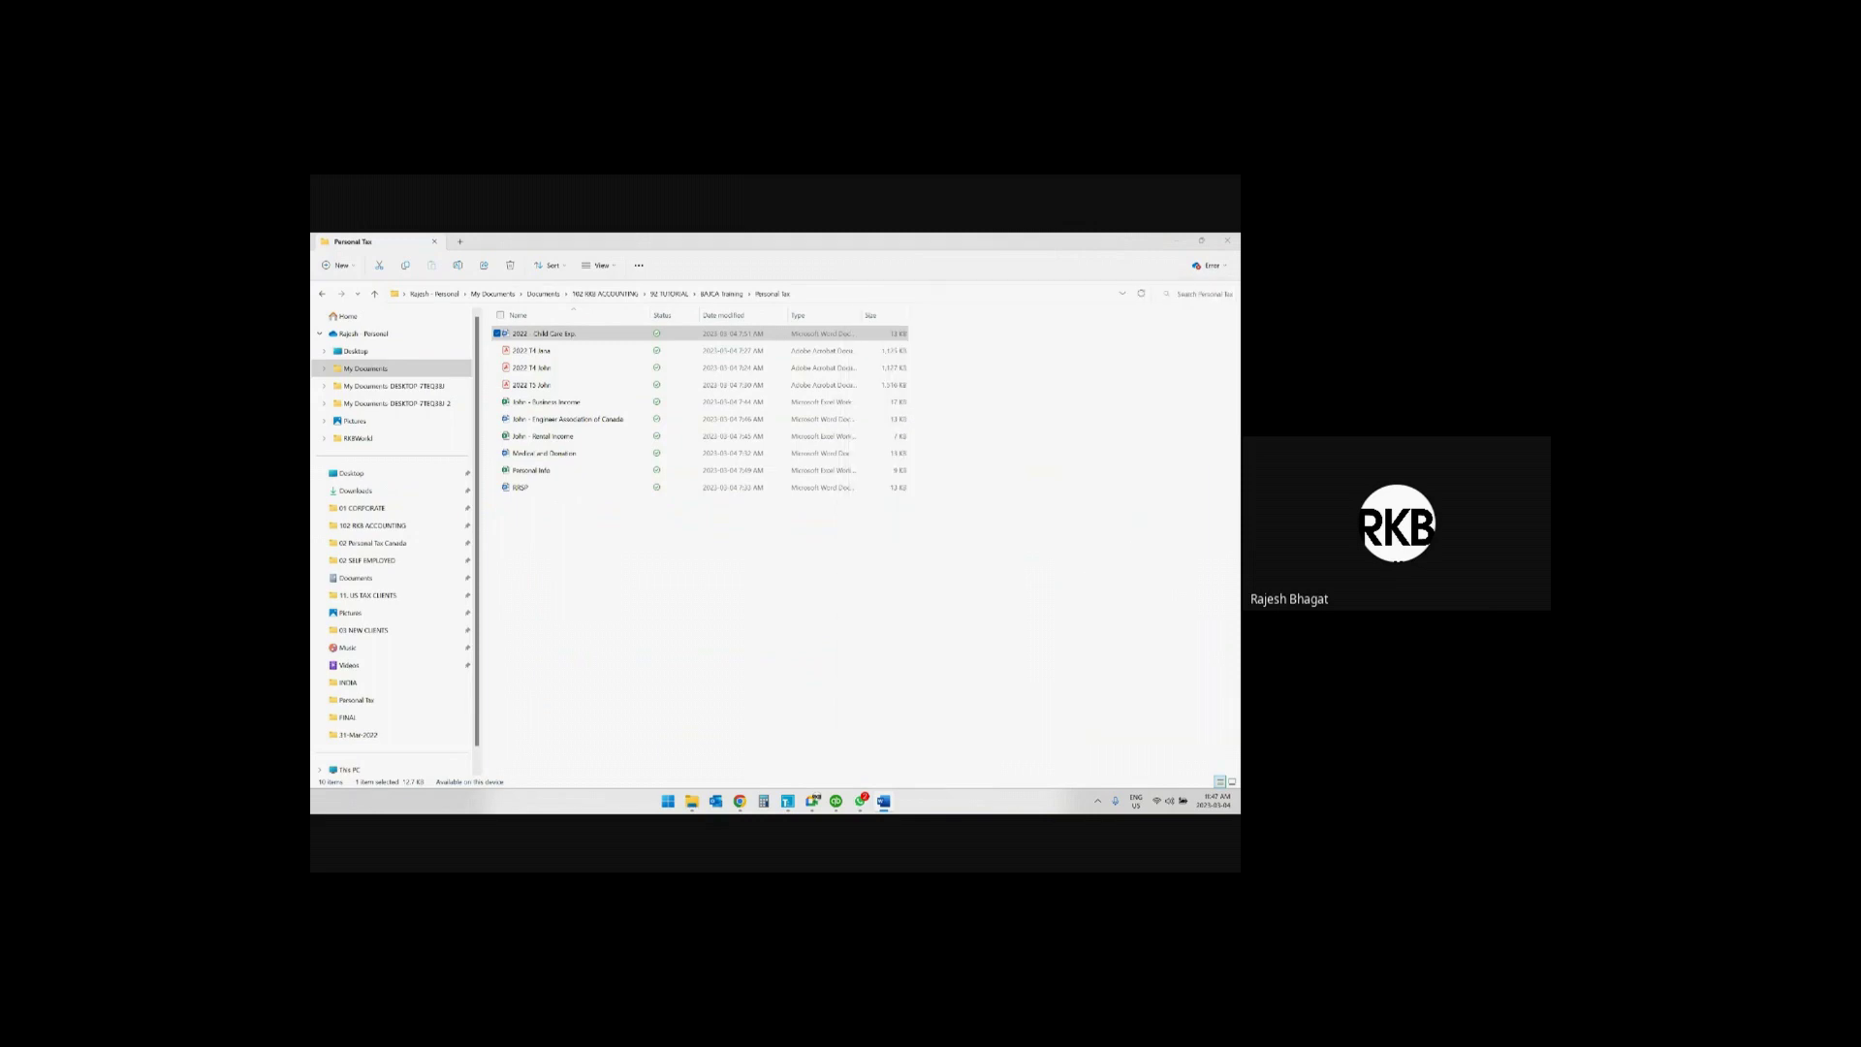
# Open the personal info workbook, review the daughter's details and correct the label in cell B15 to DOB
pyautogui.doubleClick(553, 473)
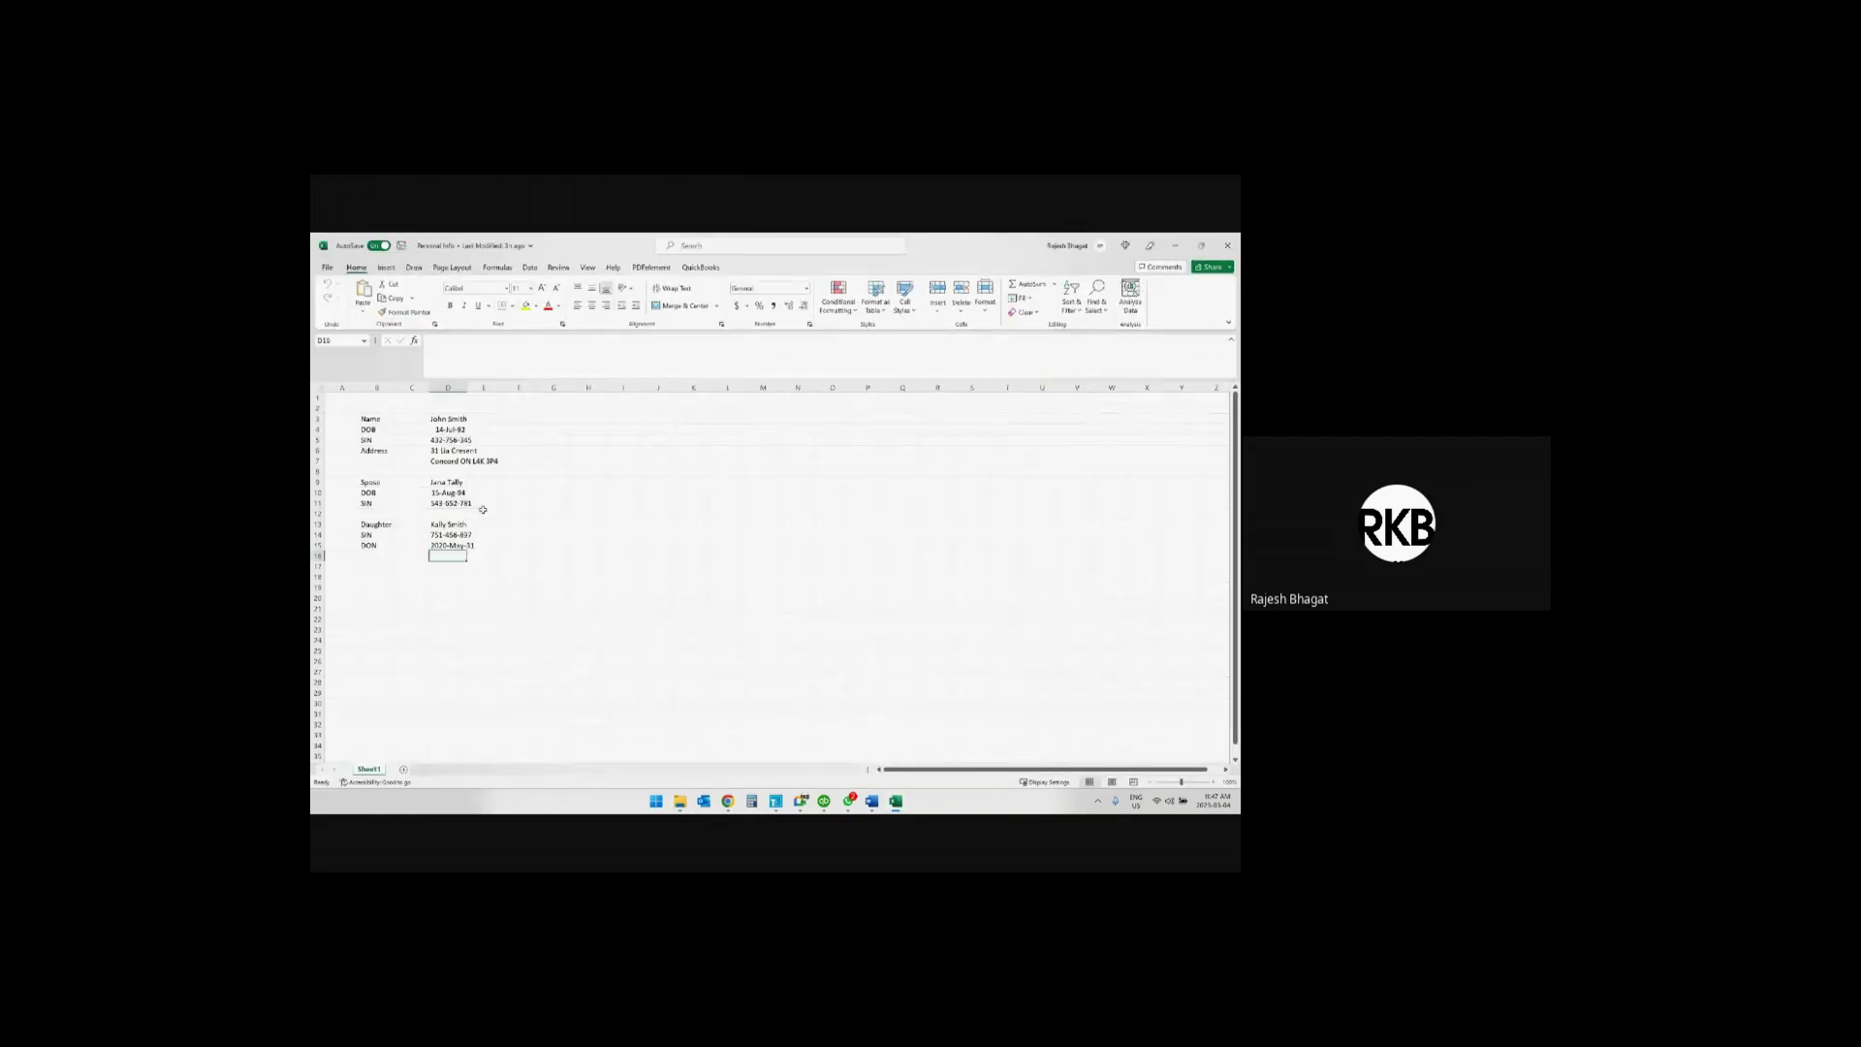
pyautogui.moveTo(368, 524); pyautogui.dragTo(506, 551)
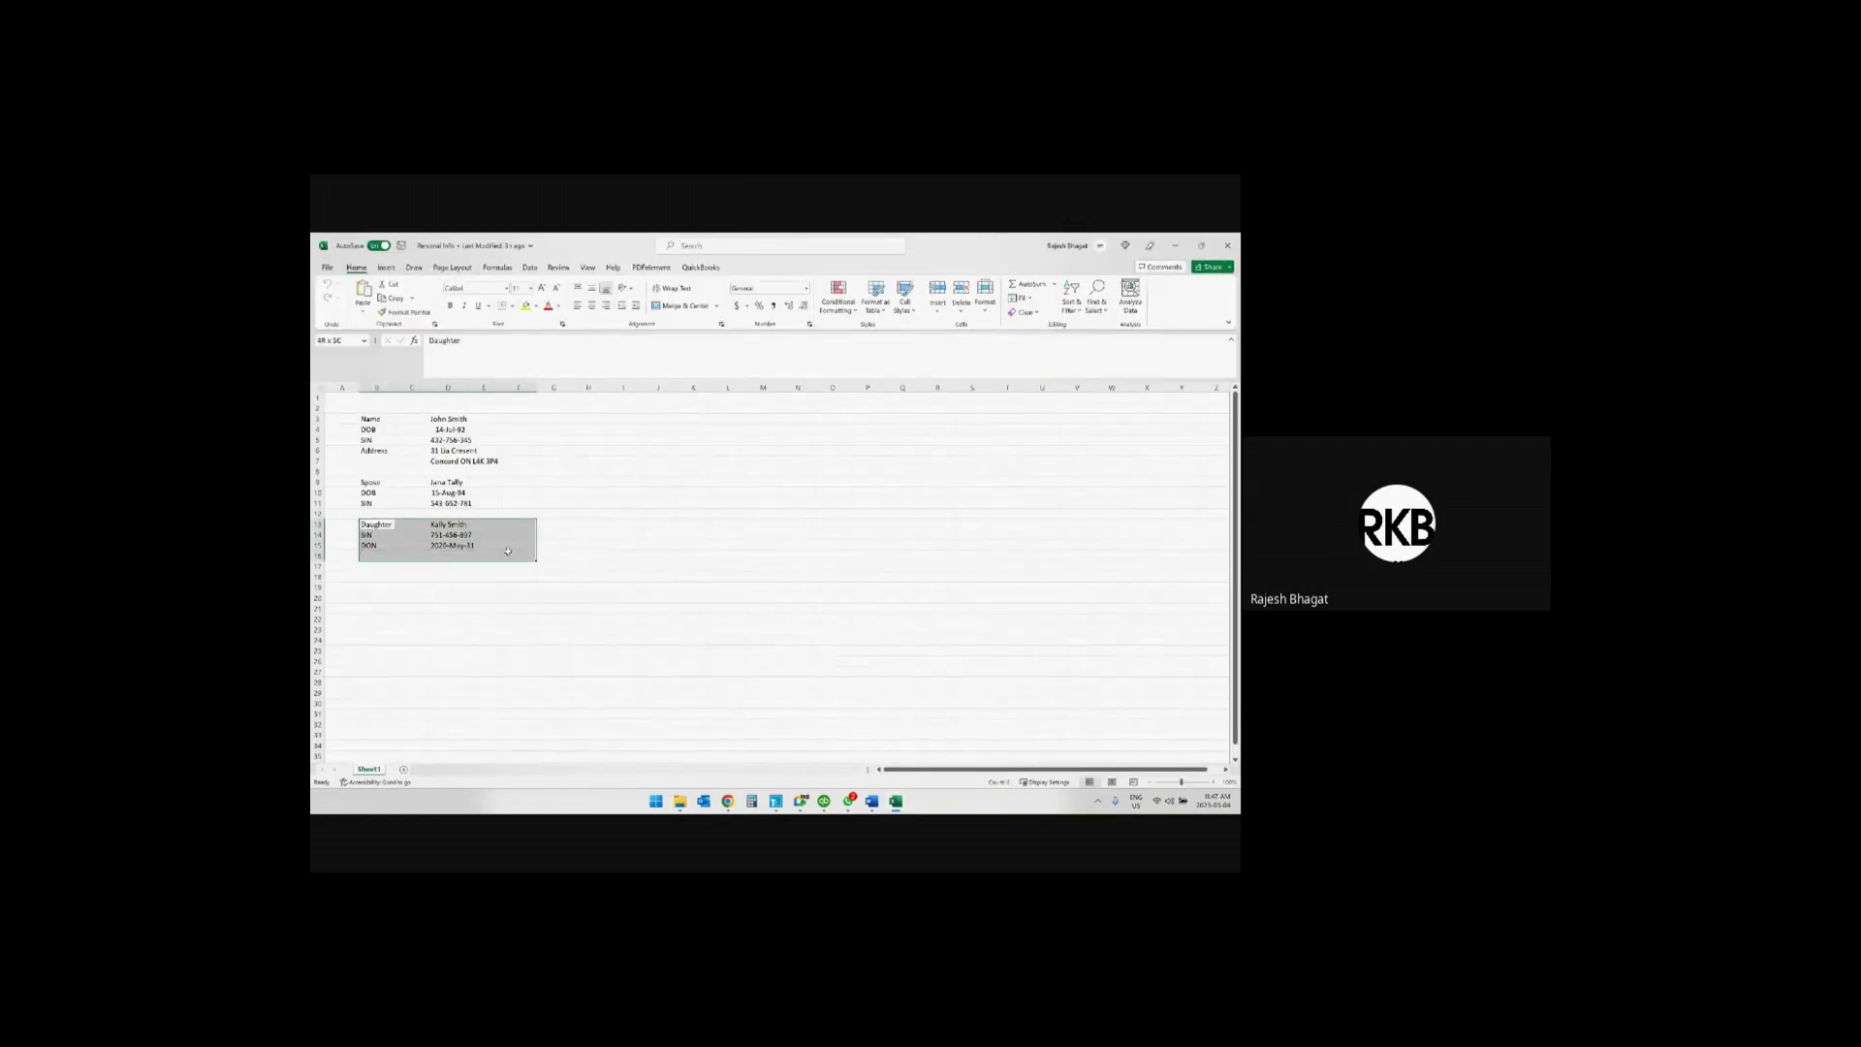
pyautogui.click(376, 525)
pyautogui.click(447, 524)
pyautogui.click(383, 532)
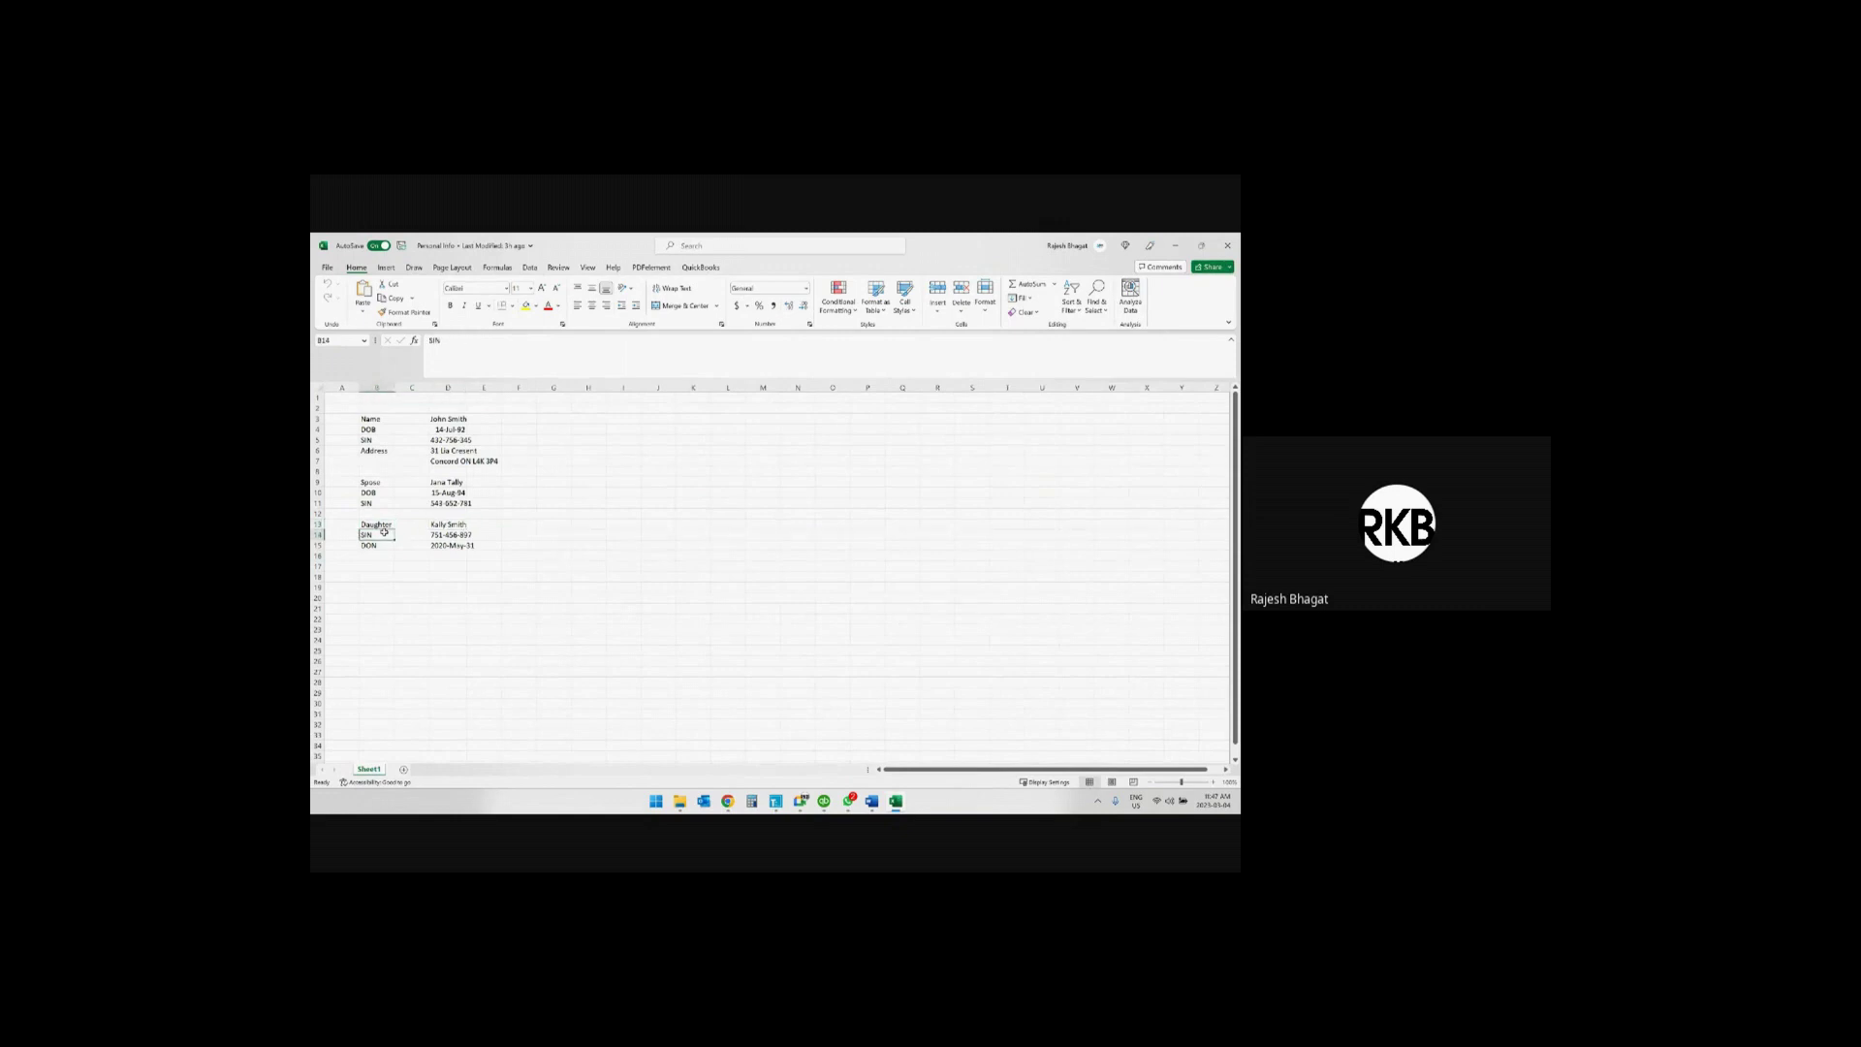
pyautogui.click(376, 546)
pyautogui.click(451, 341)
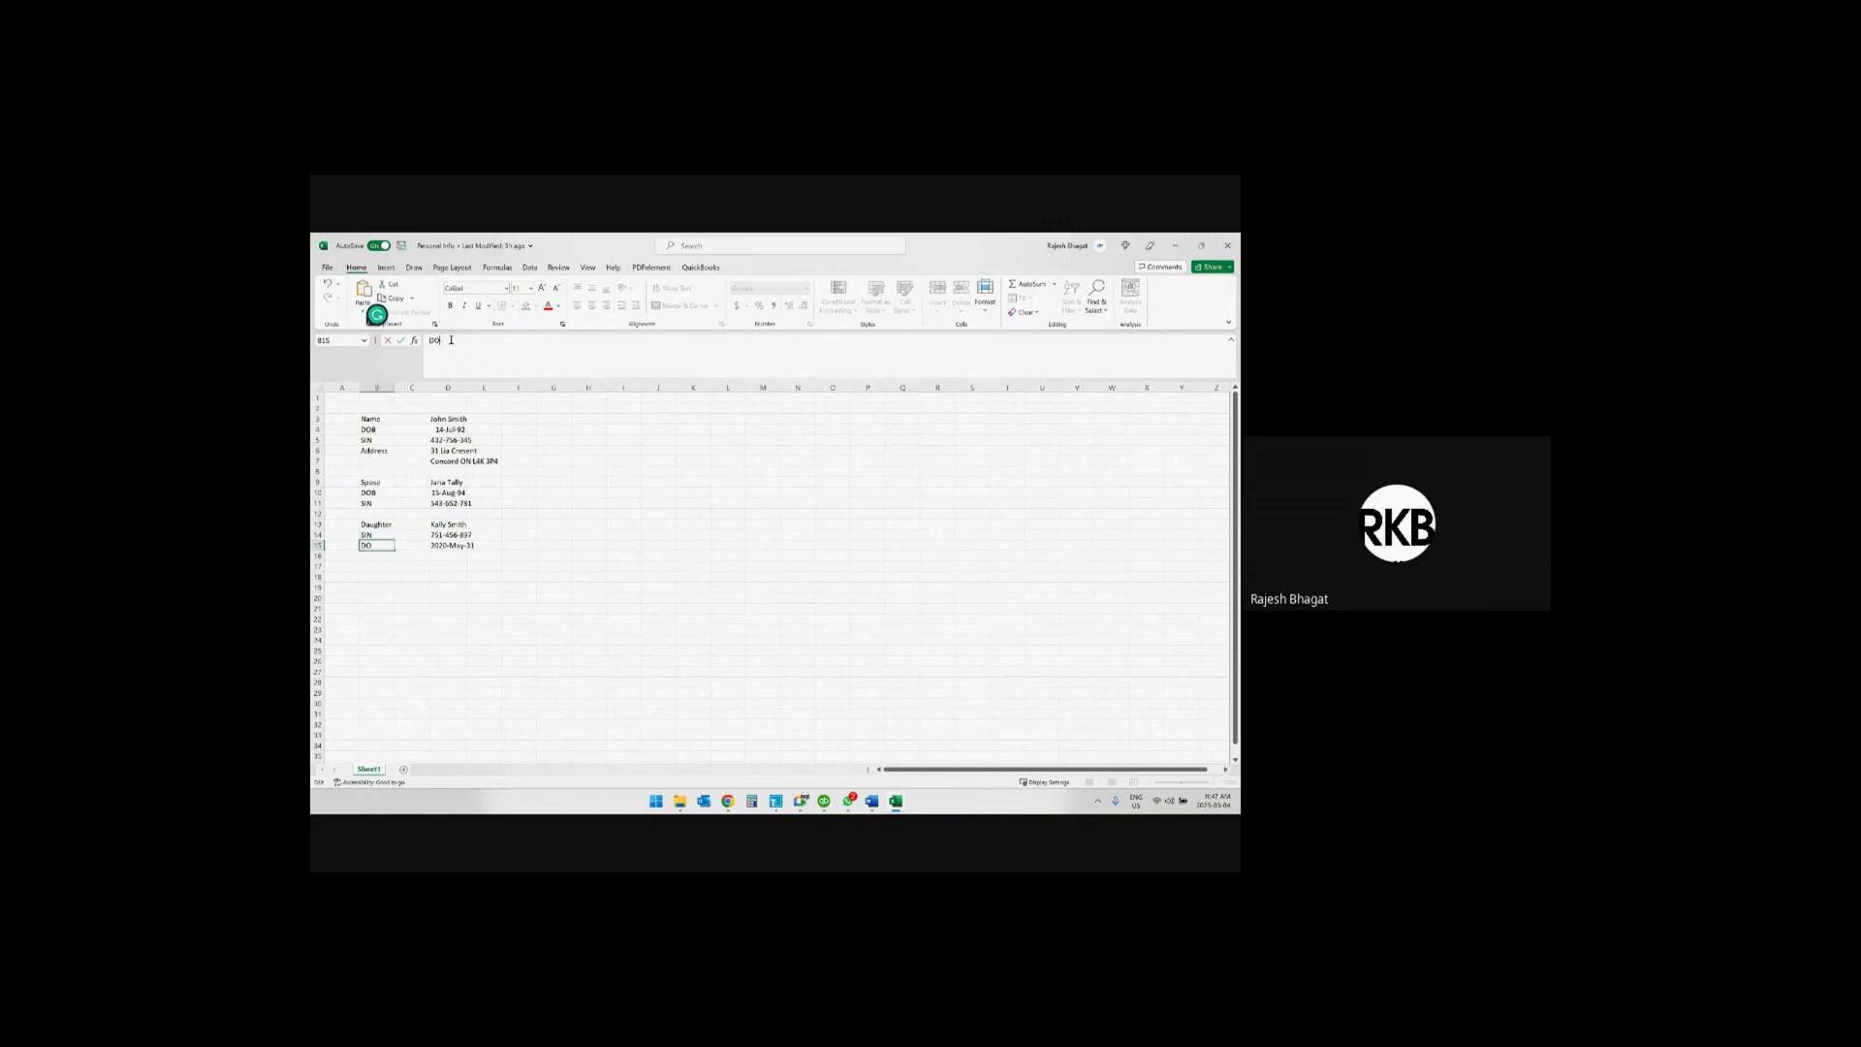
pyautogui.press('Return')
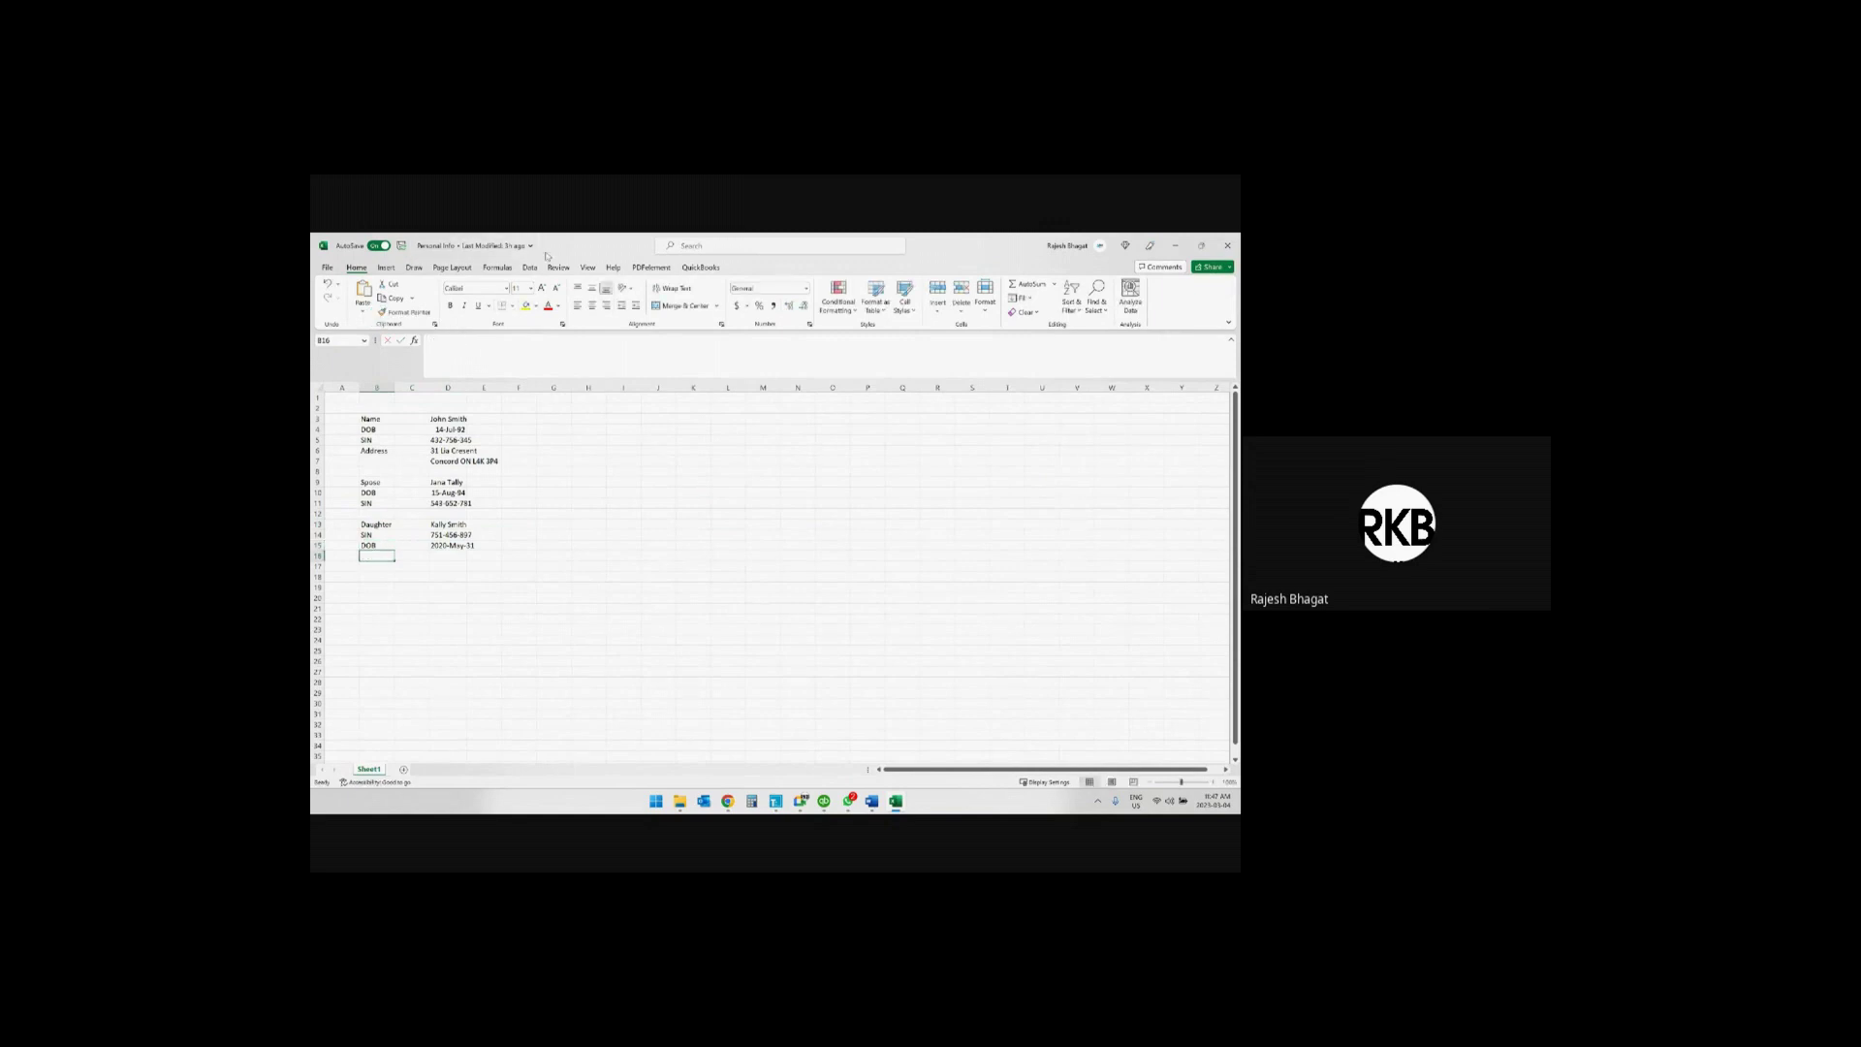
pyautogui.doubleClick(545, 254)
pyautogui.moveTo(1115, 343); pyautogui.dragTo(1240, 343)
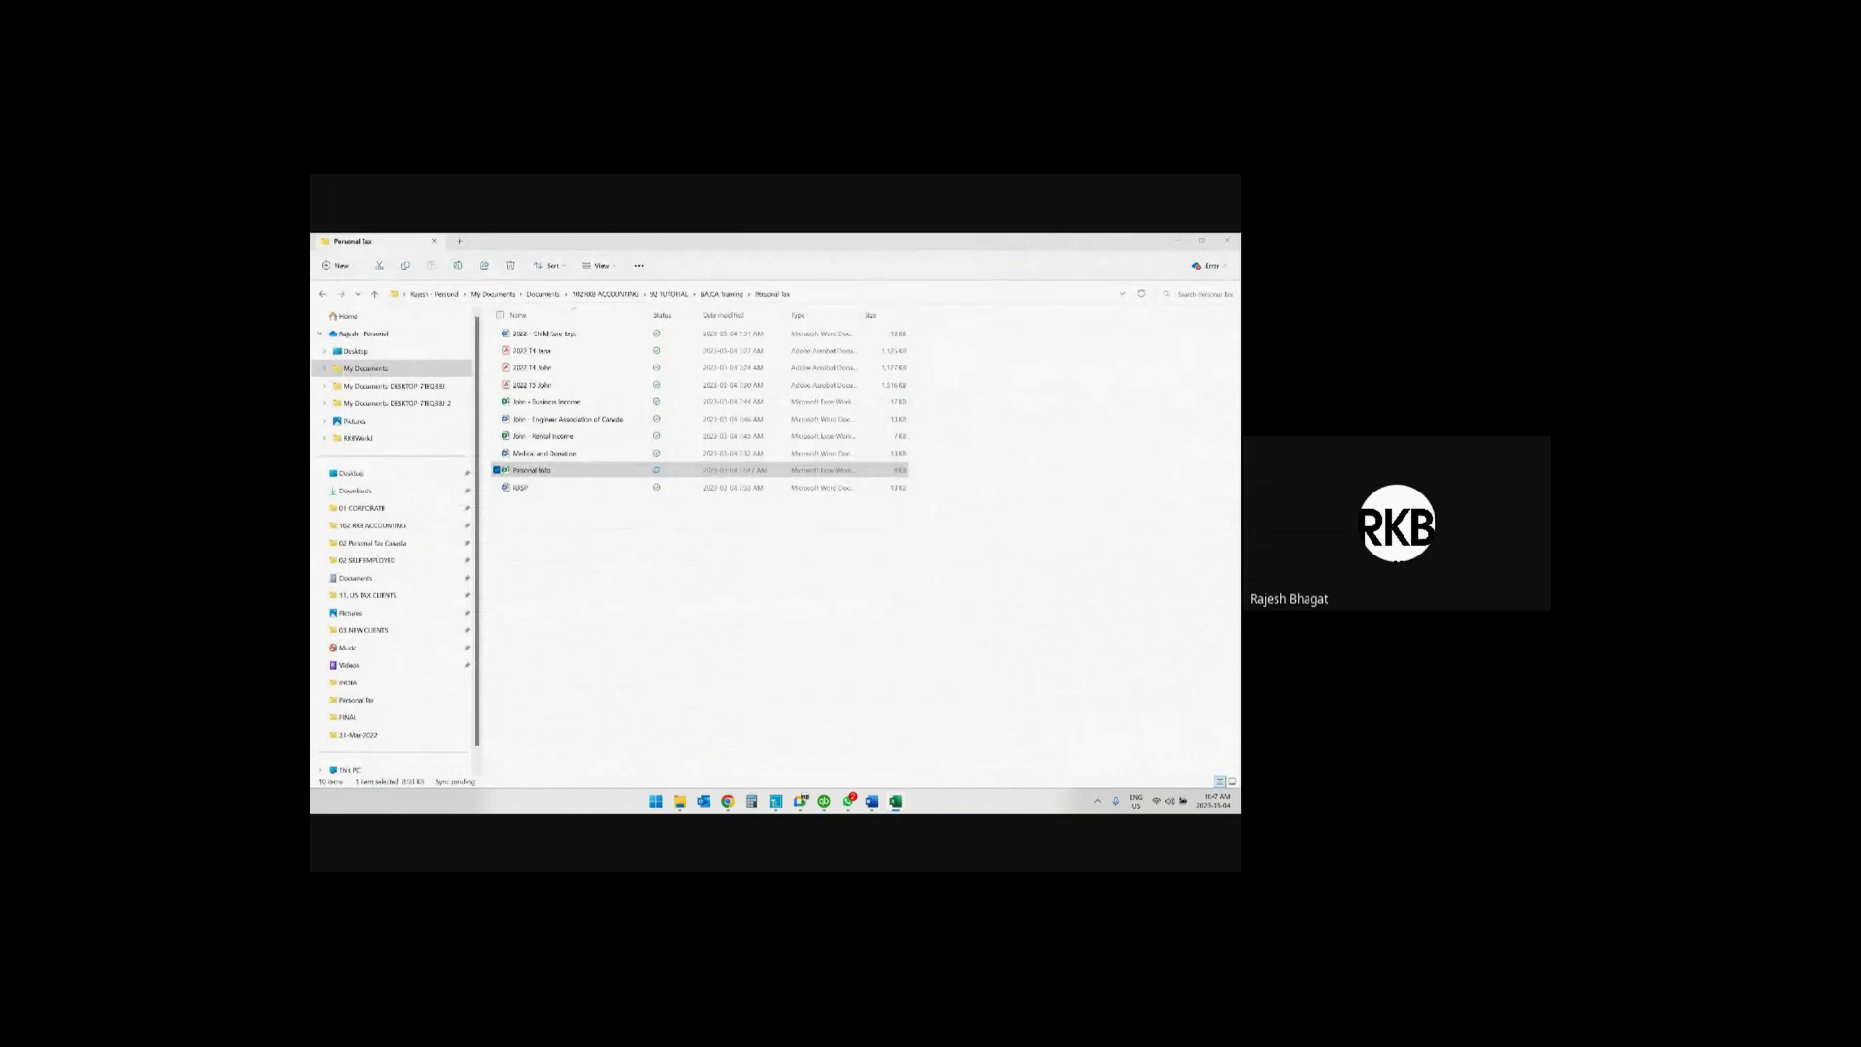
# Switch back to TaxCycle and add a dependant to the spouse's return with the option to show the dependant worksheet
pyautogui.click(778, 801)
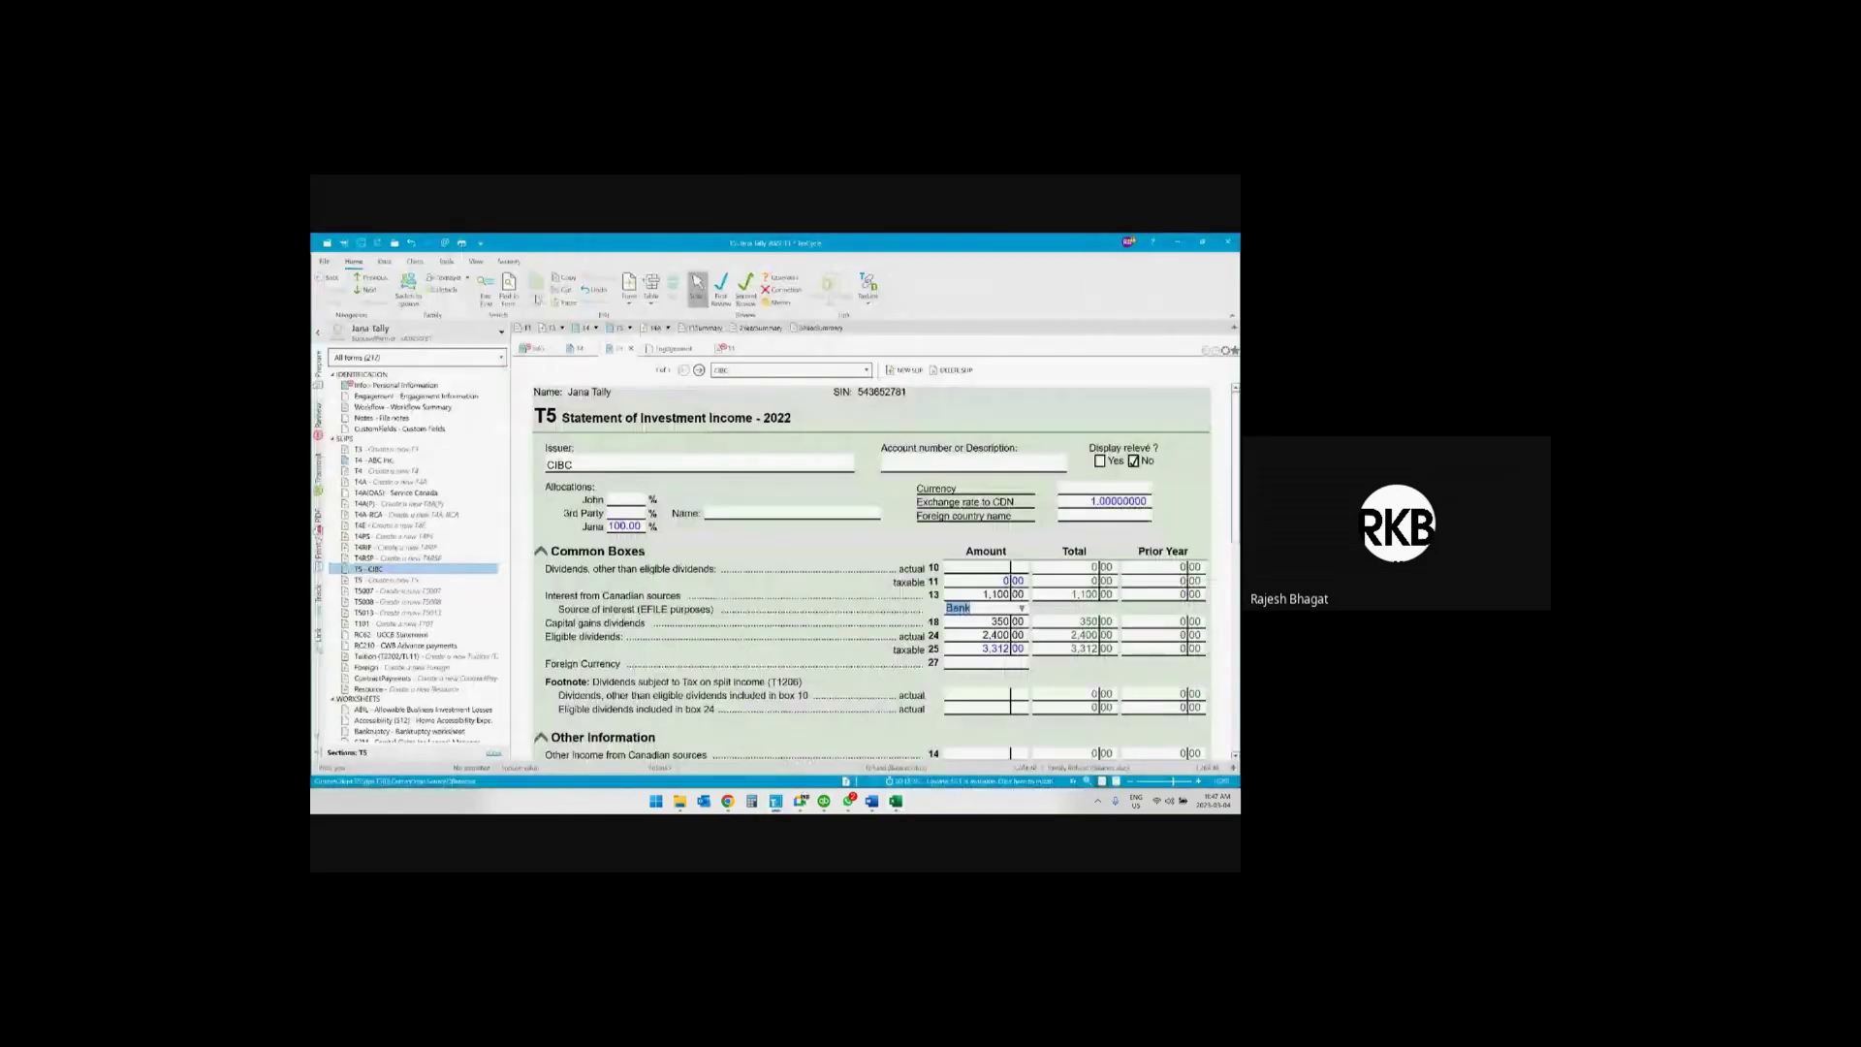
pyautogui.click(501, 332)
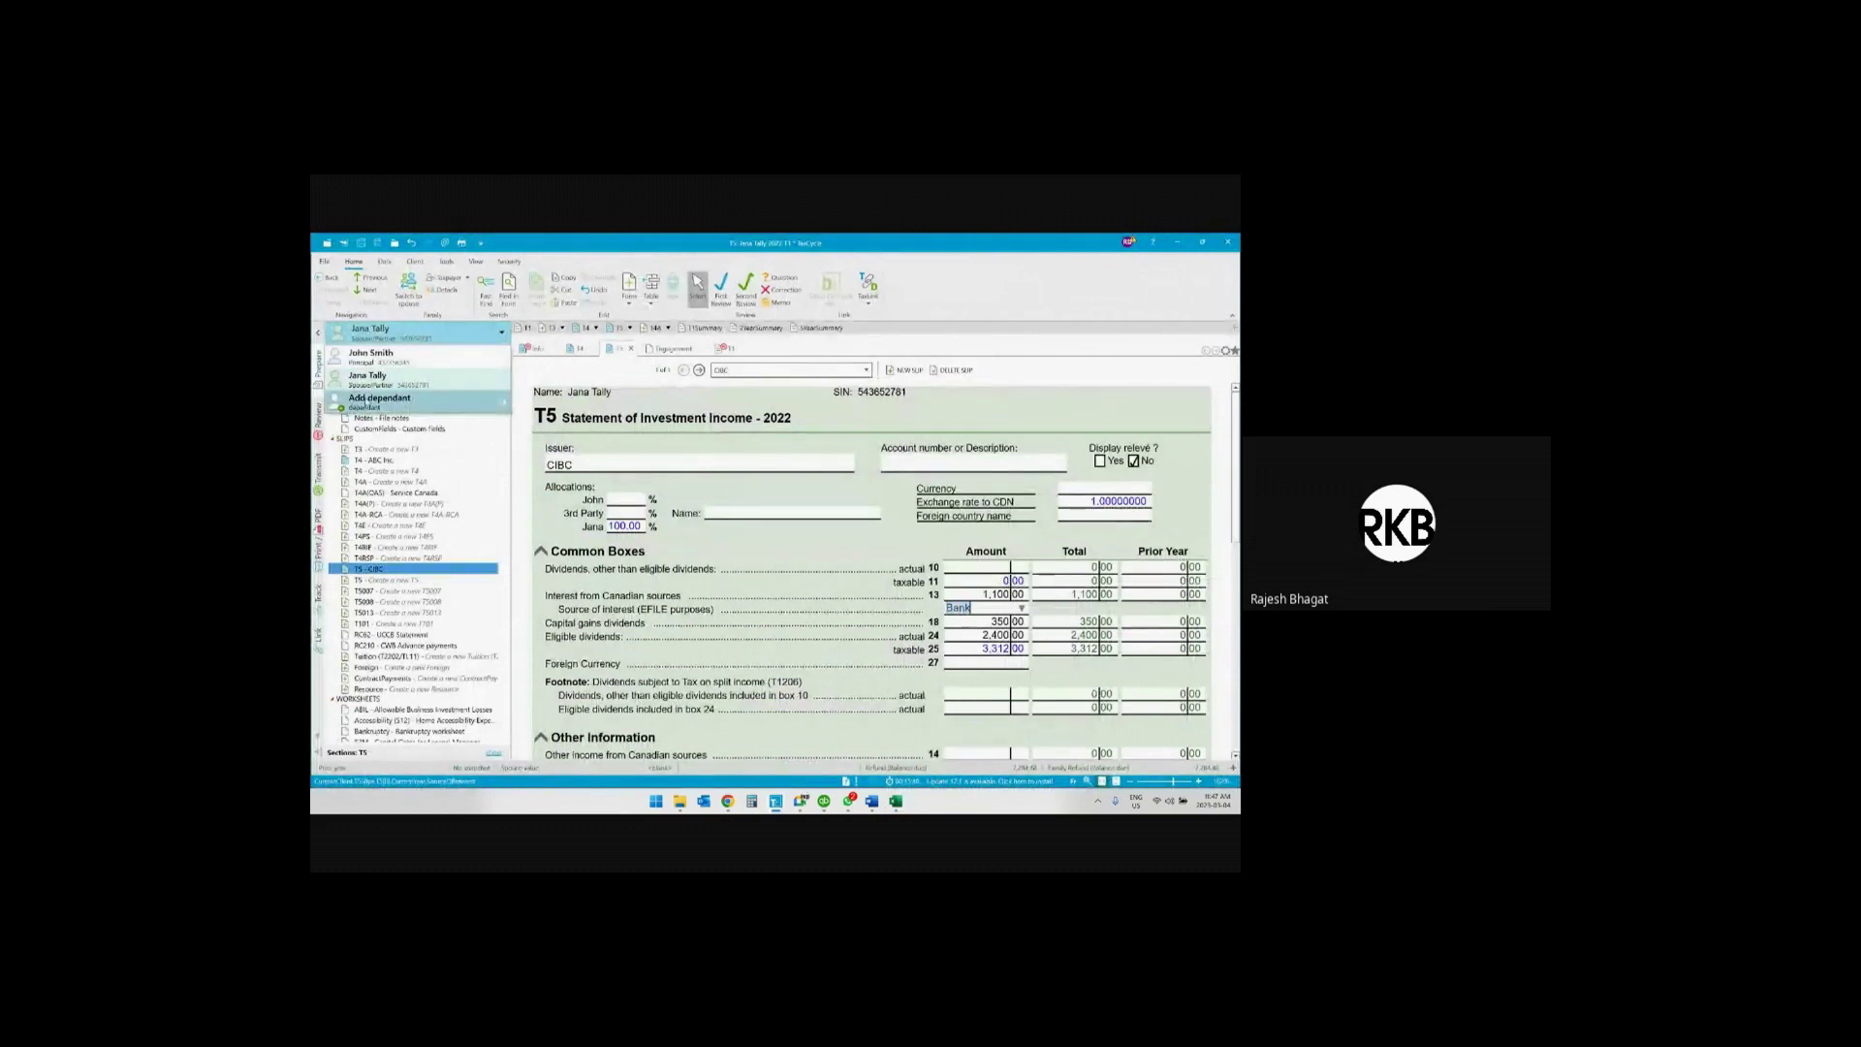
pyautogui.click(379, 400)
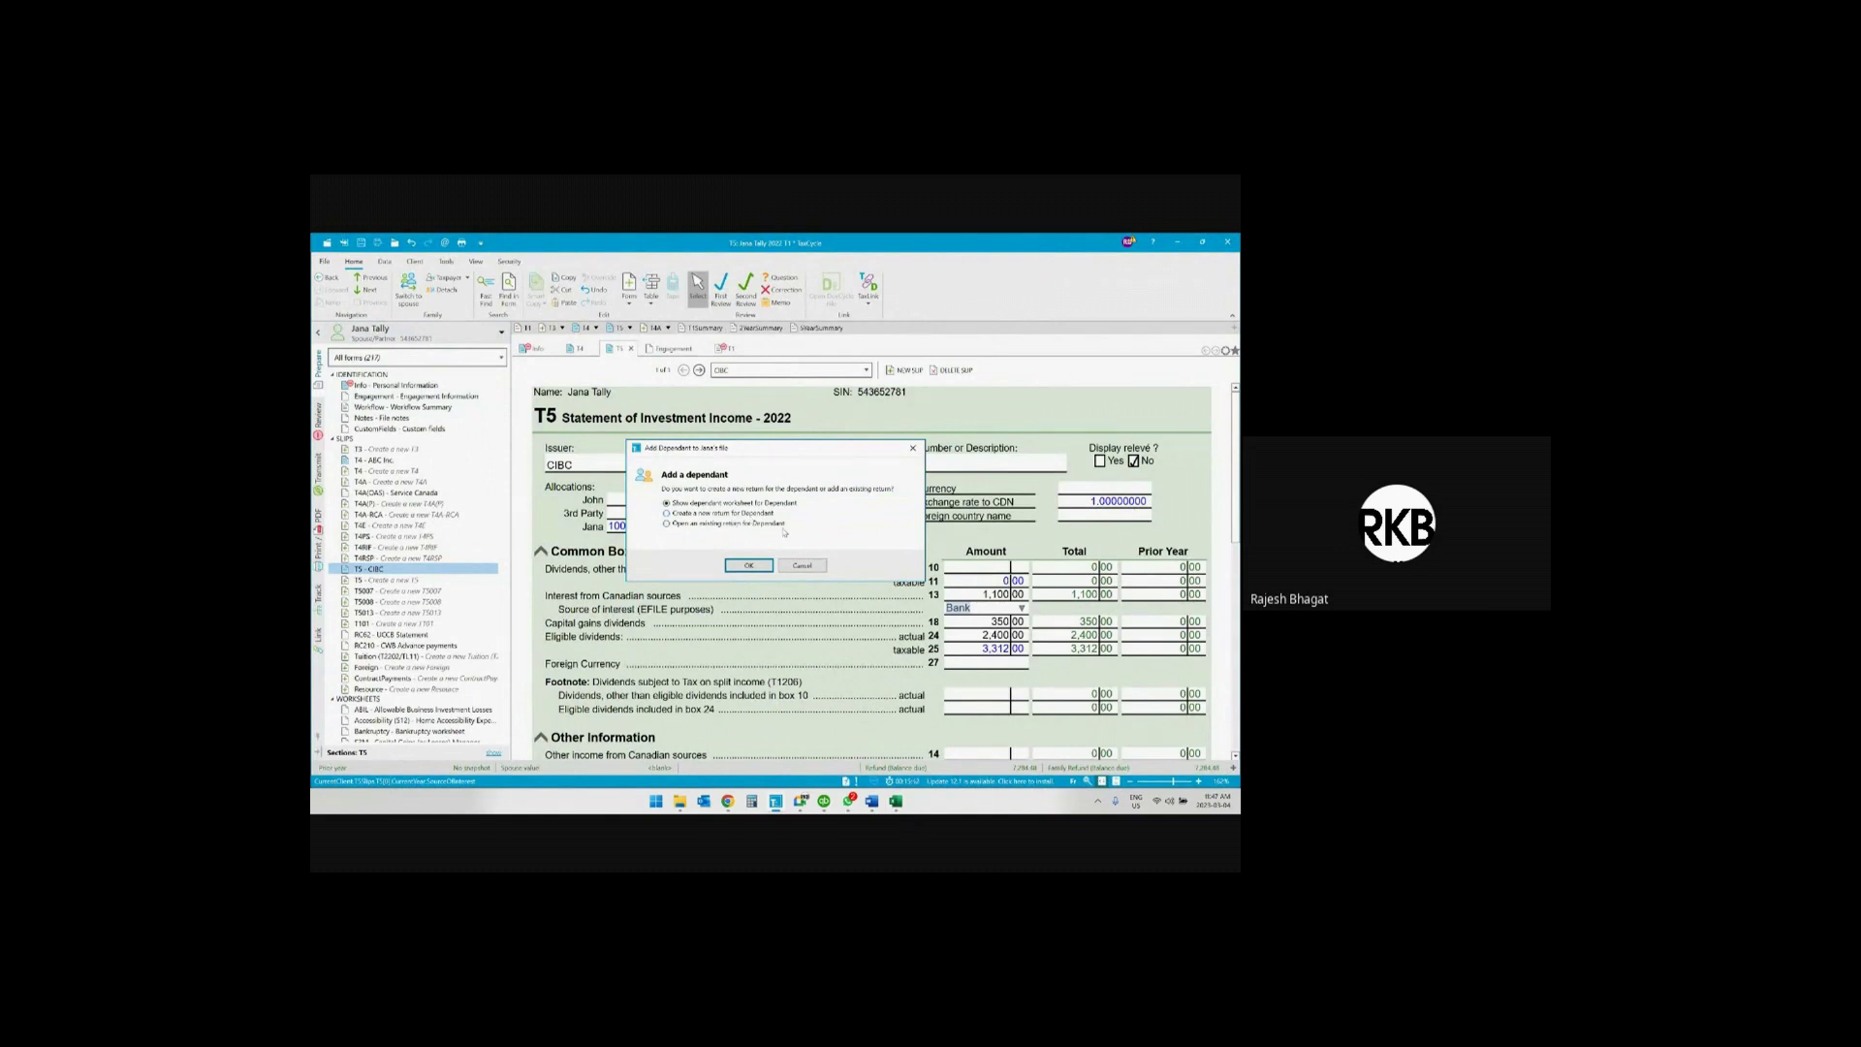
pyautogui.click(751, 565)
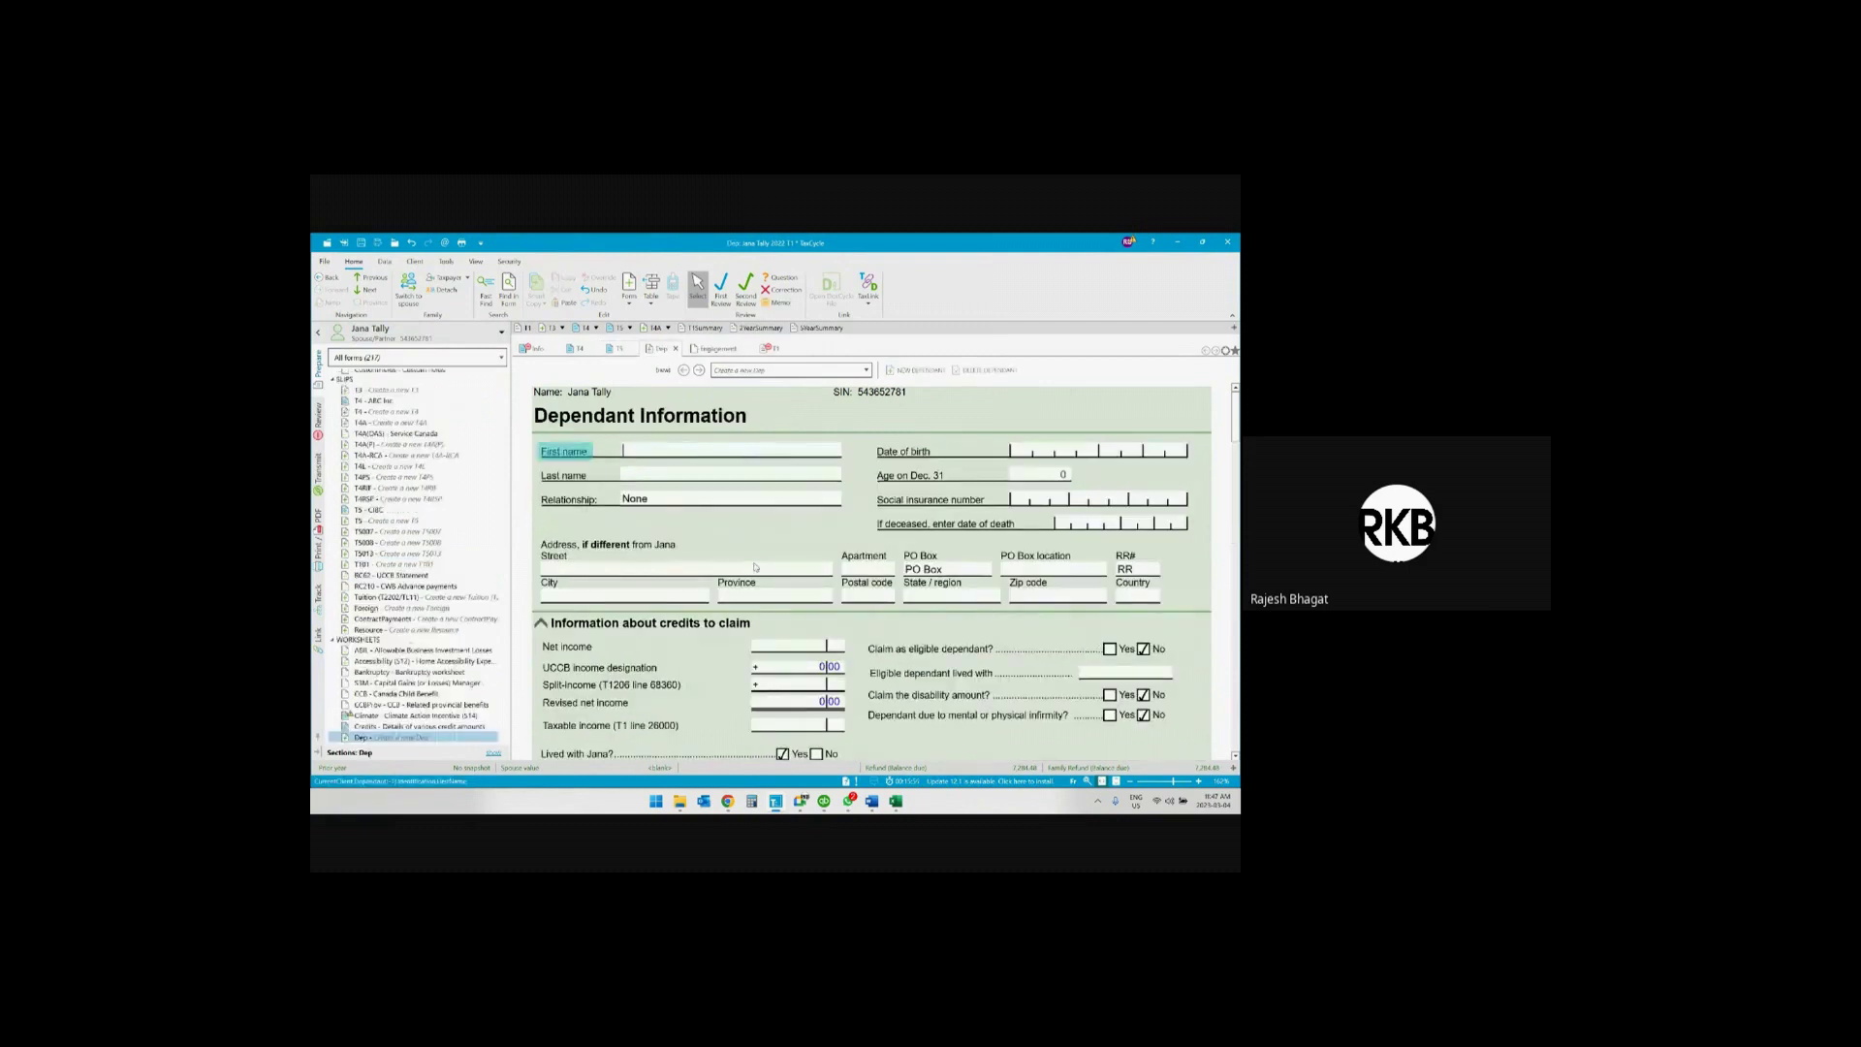
# Enter the dependant's first and last name and set the relationship to Daughter
pyautogui.write('Kally')
pyautogui.press('Return')
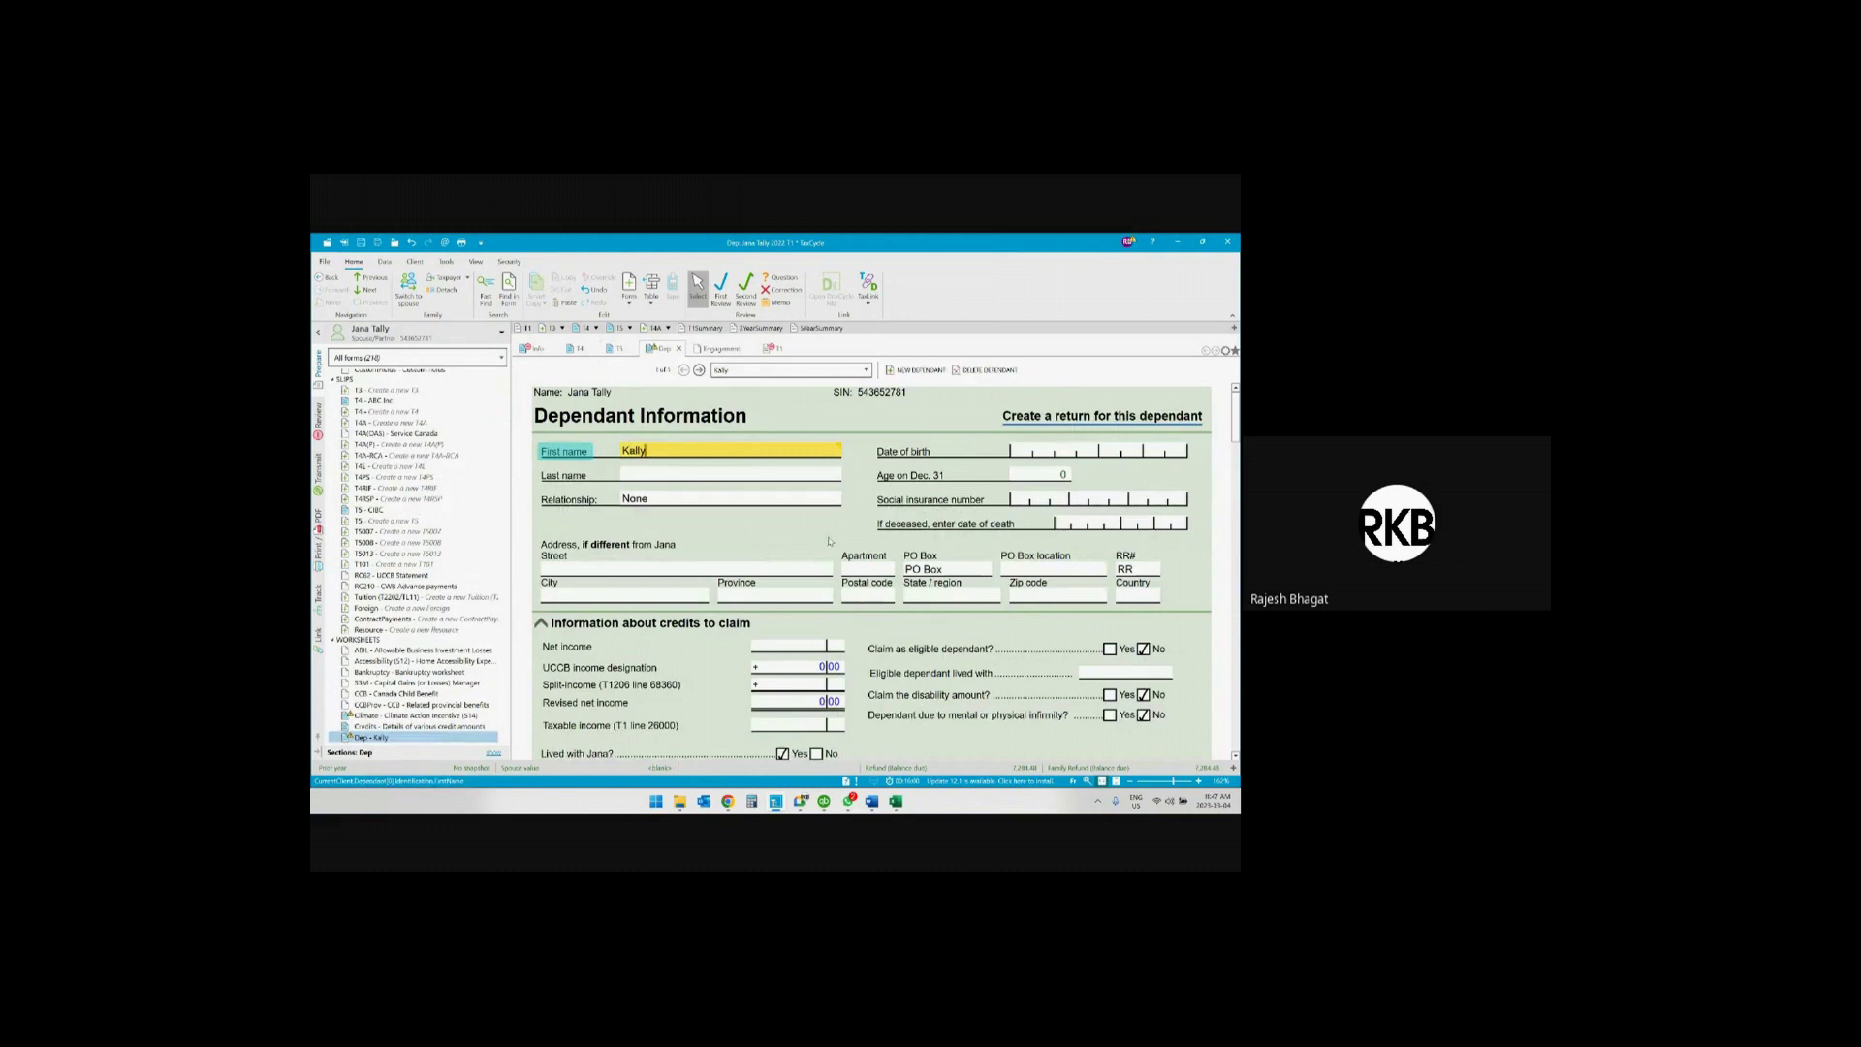
pyautogui.press('Tab')
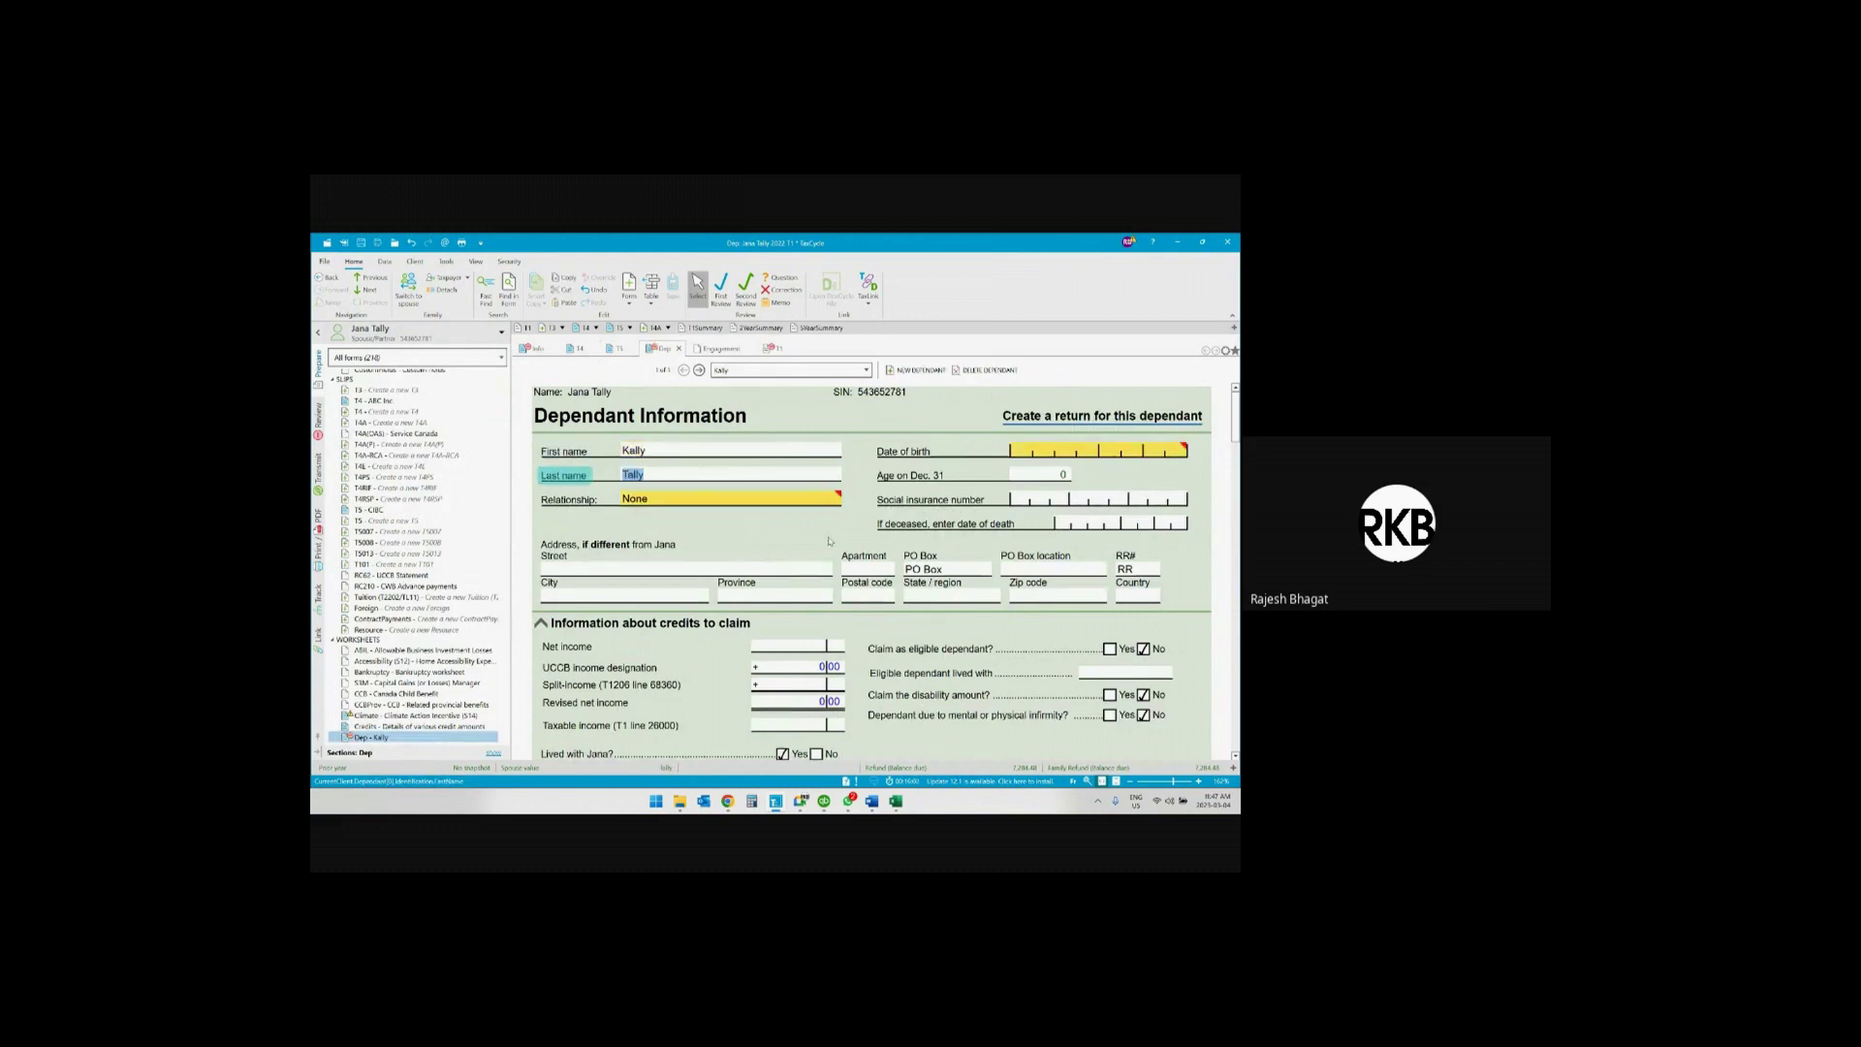
pyautogui.write('Smith')
pyautogui.press('Tab')
pyautogui.press('d')
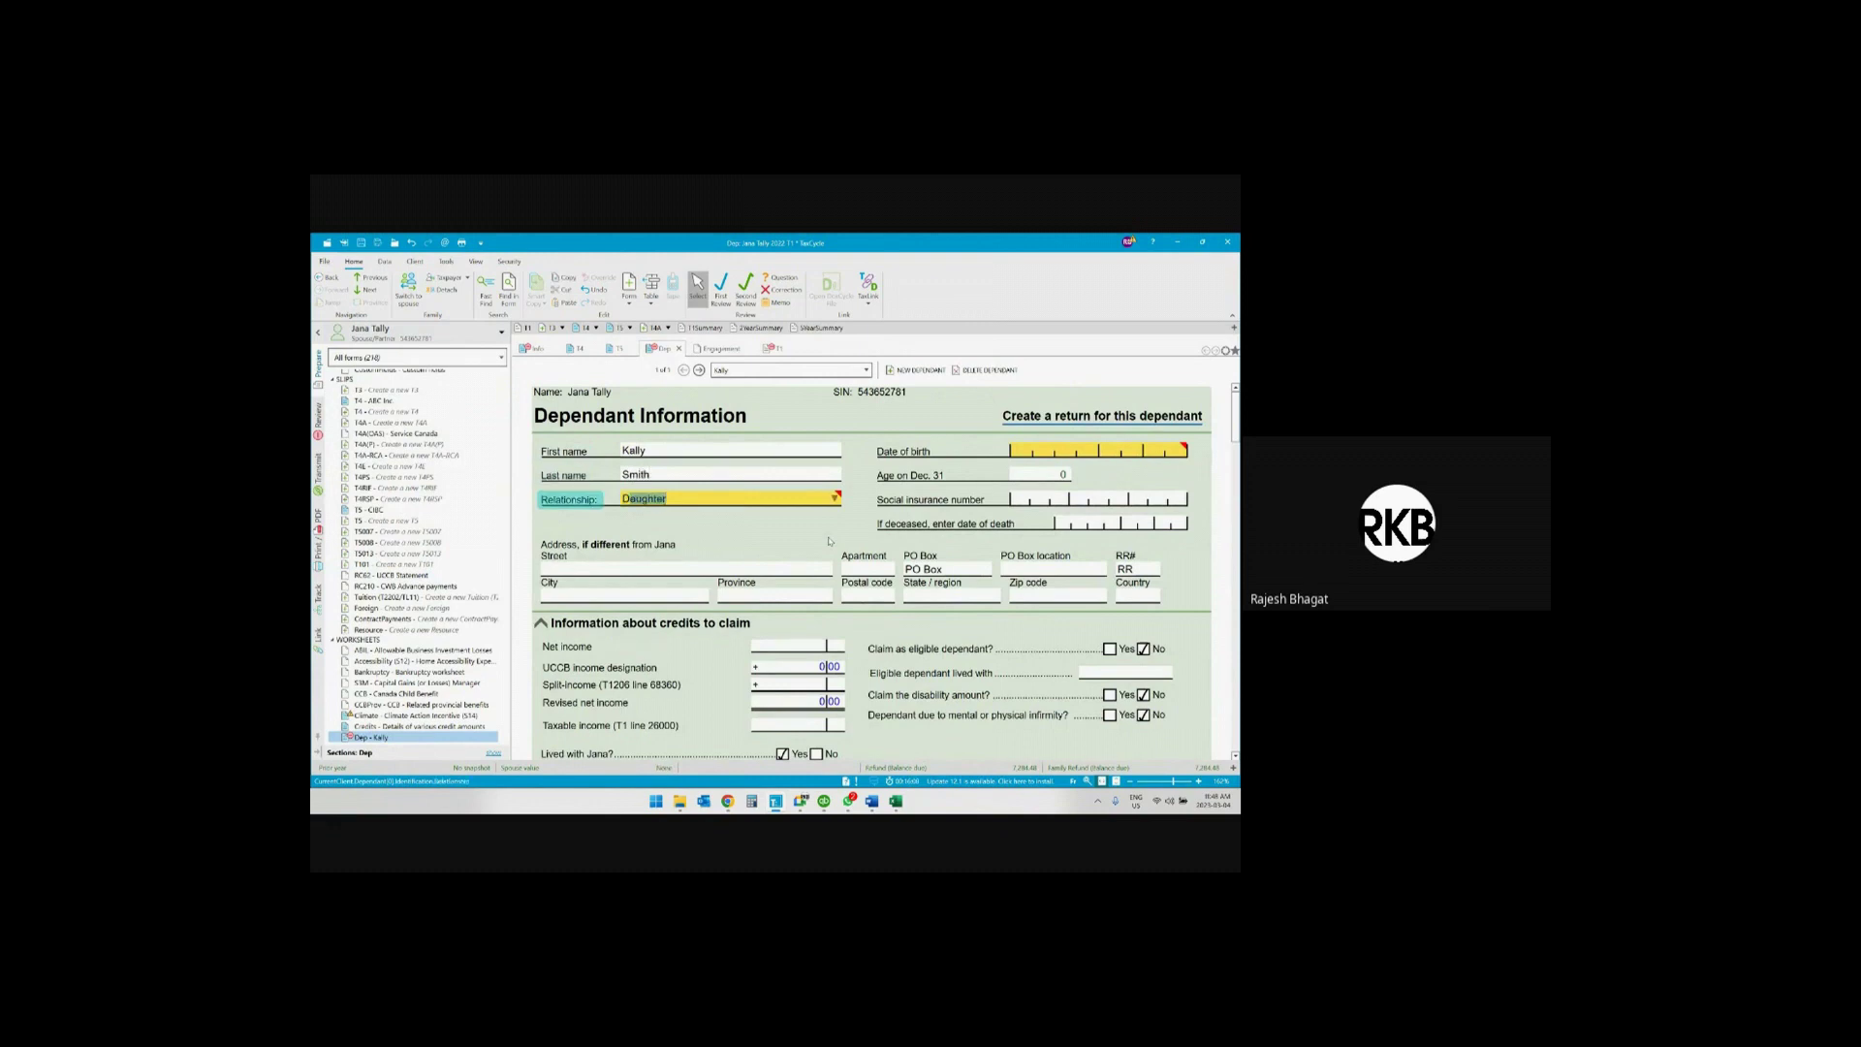
pyautogui.click(834, 498)
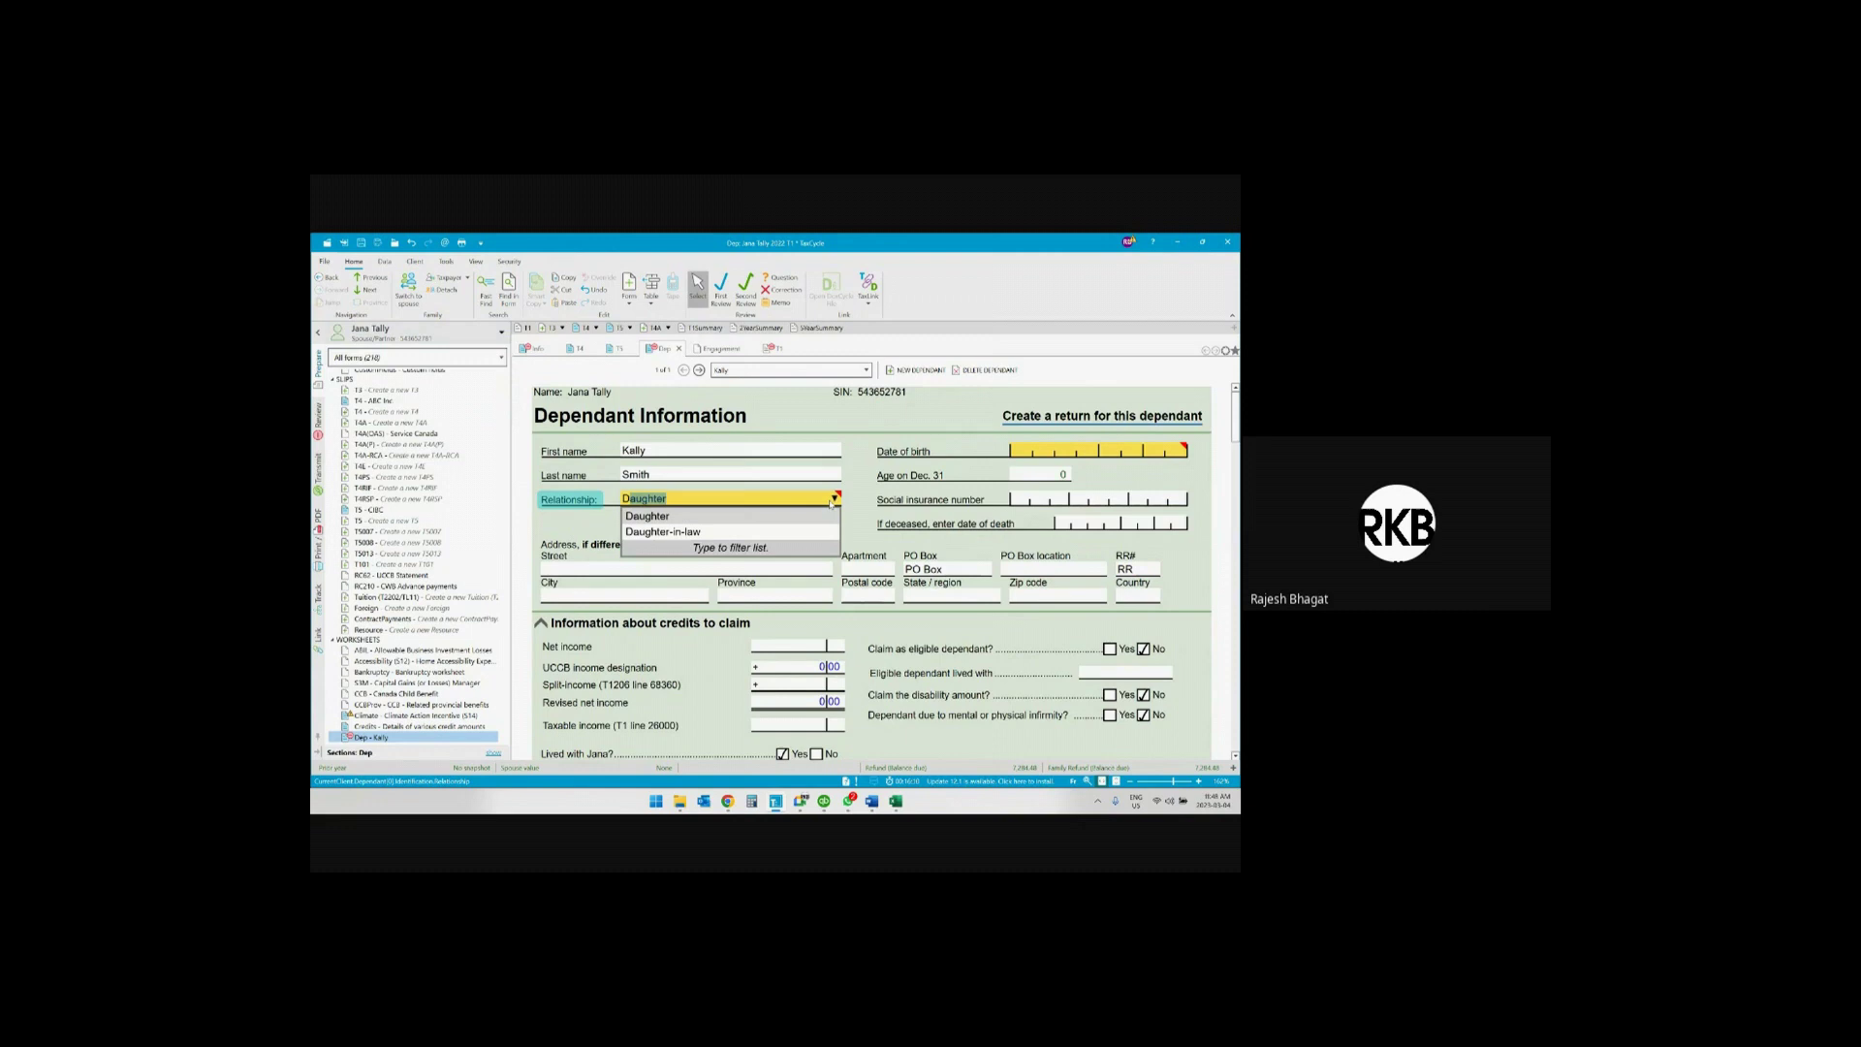
pyautogui.click(713, 517)
pyautogui.press('Tab')
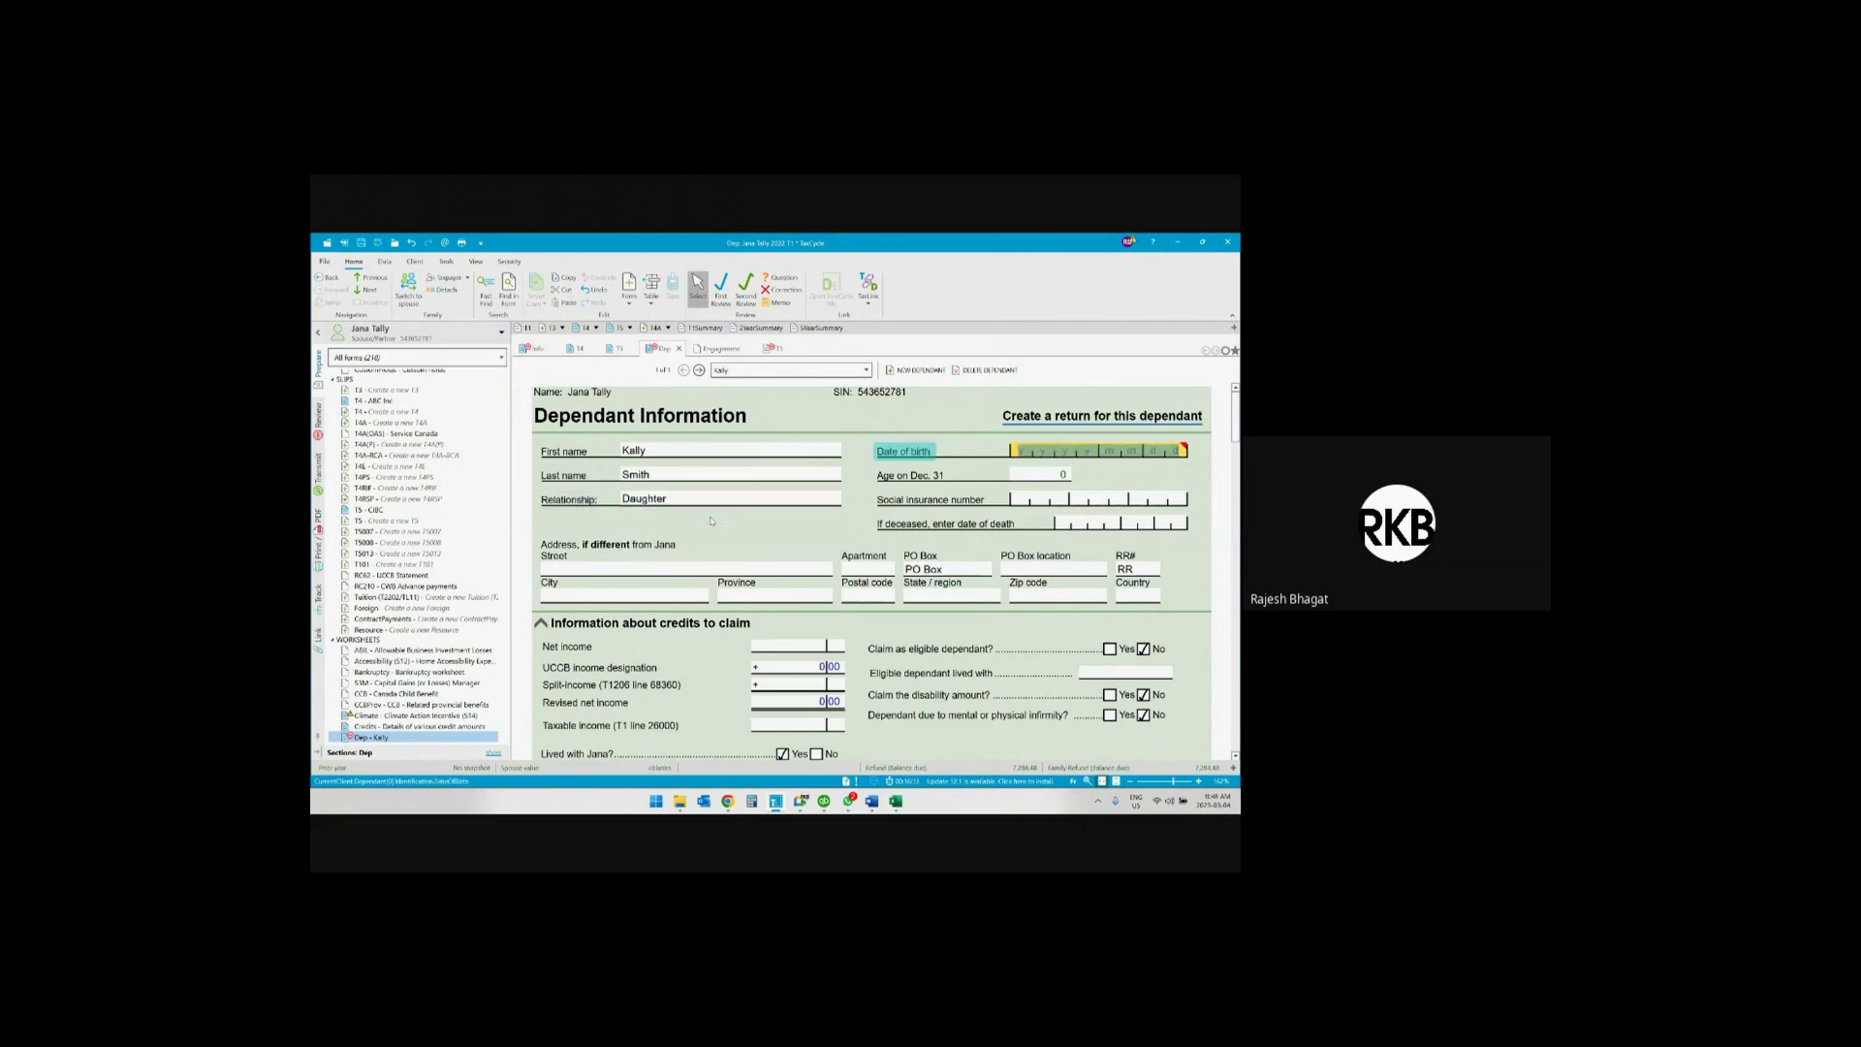
# Enter the daughter's date of birth and social insurance number on the dependant worksheet
pyautogui.write('20200531')
pyautogui.press('Tab')
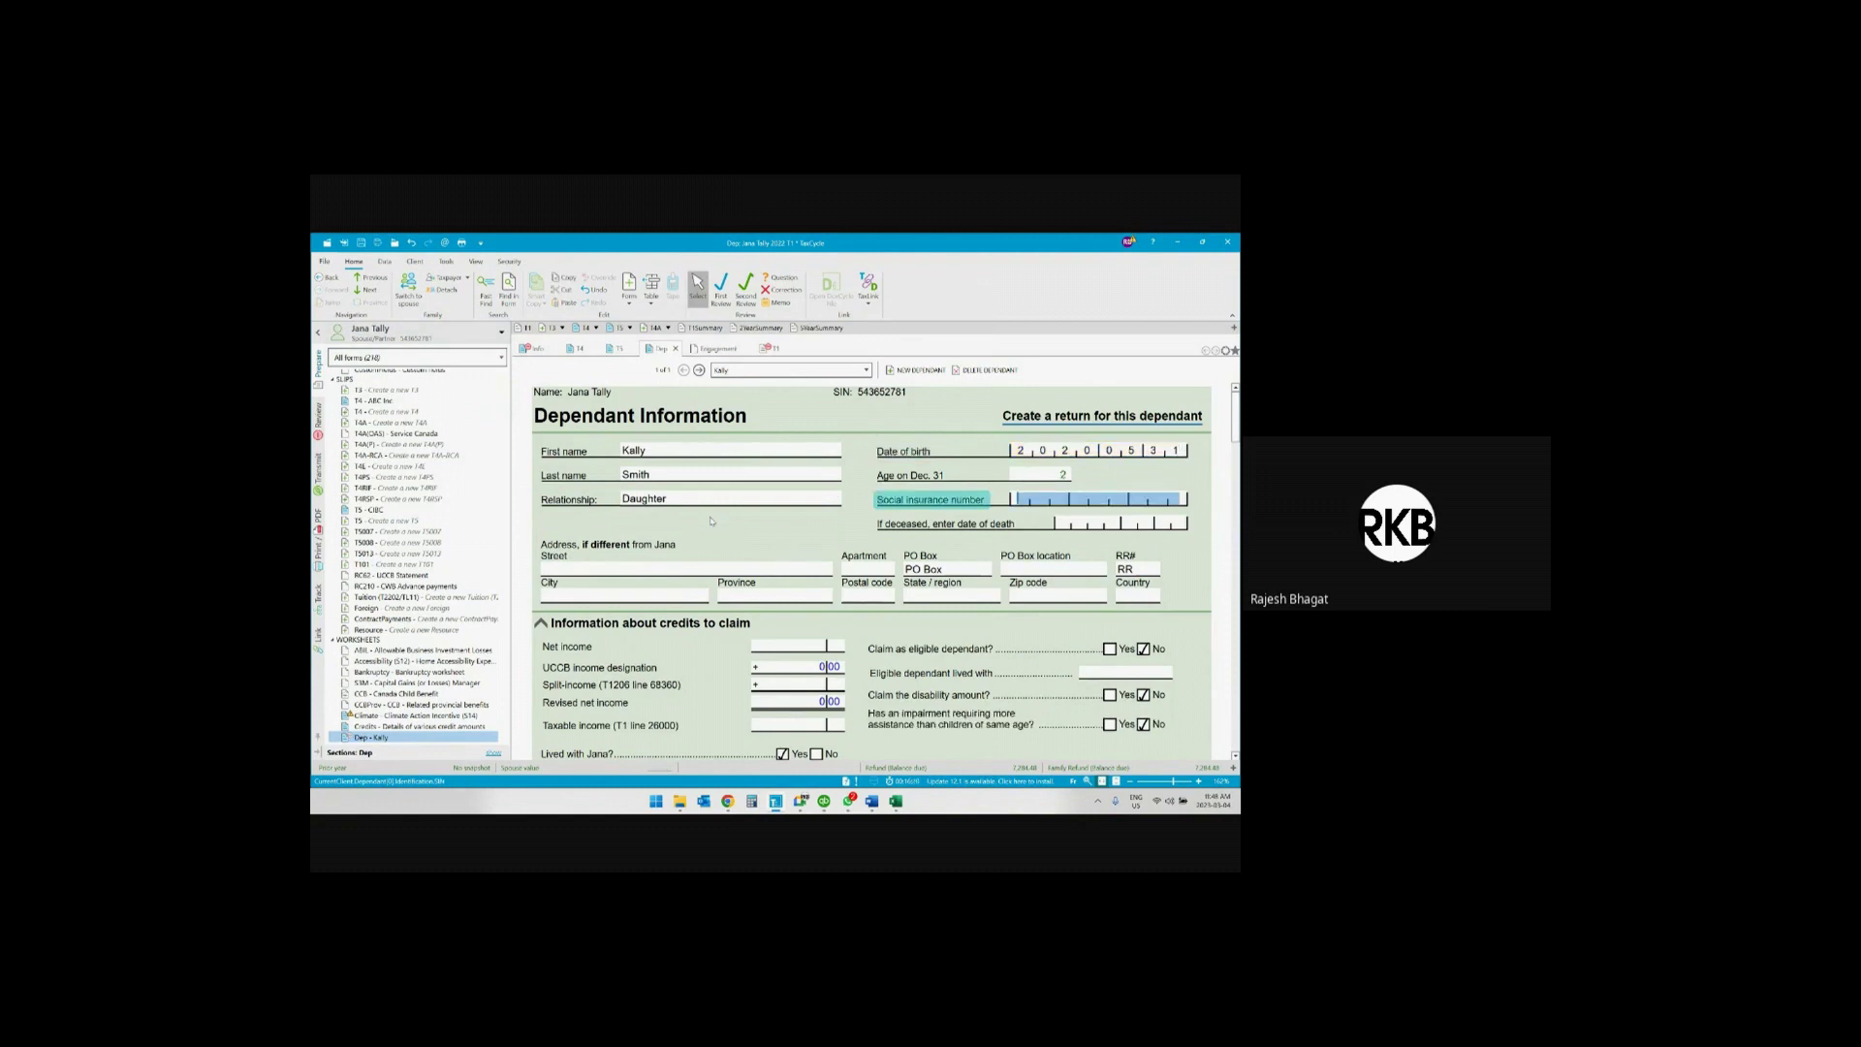
pyautogui.write('751456897')
pyautogui.press('Tab')
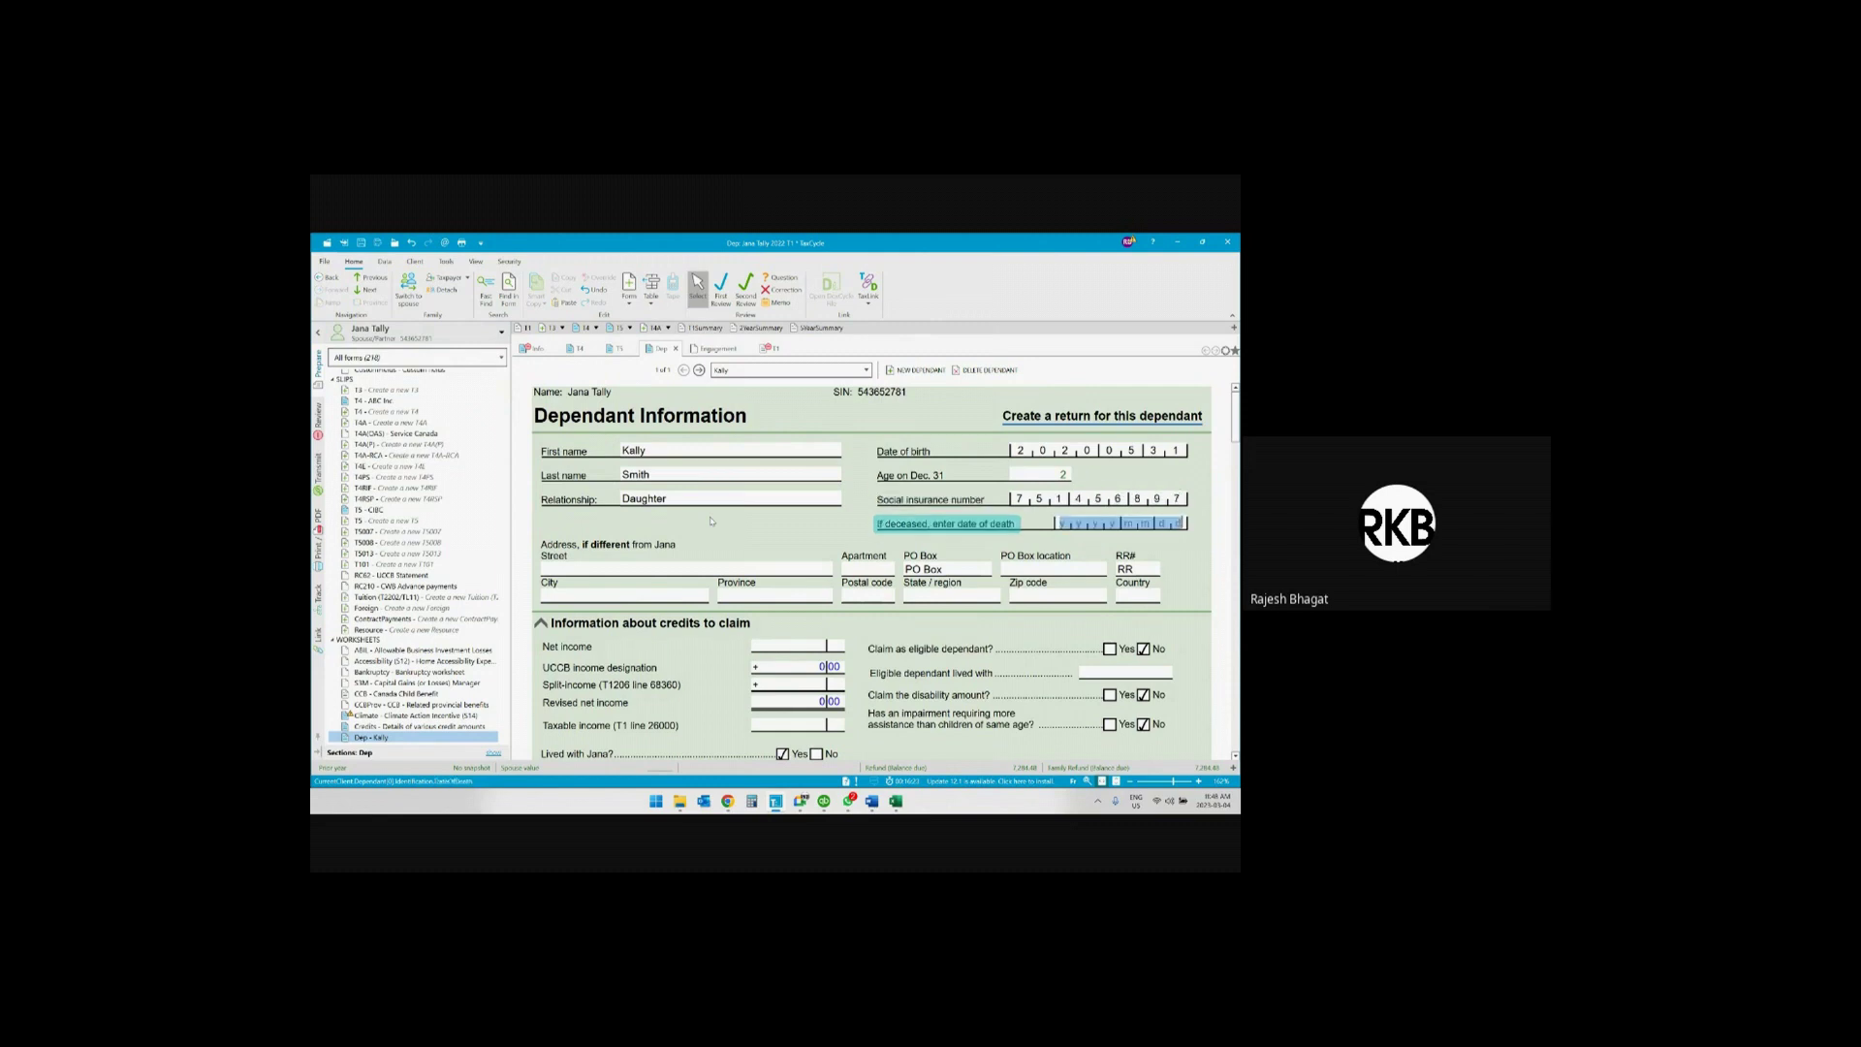
# Examine the dependant worksheet's identification details, credit information and eligible dependant amount sections
pyautogui.scroll(-4, 653, 595)
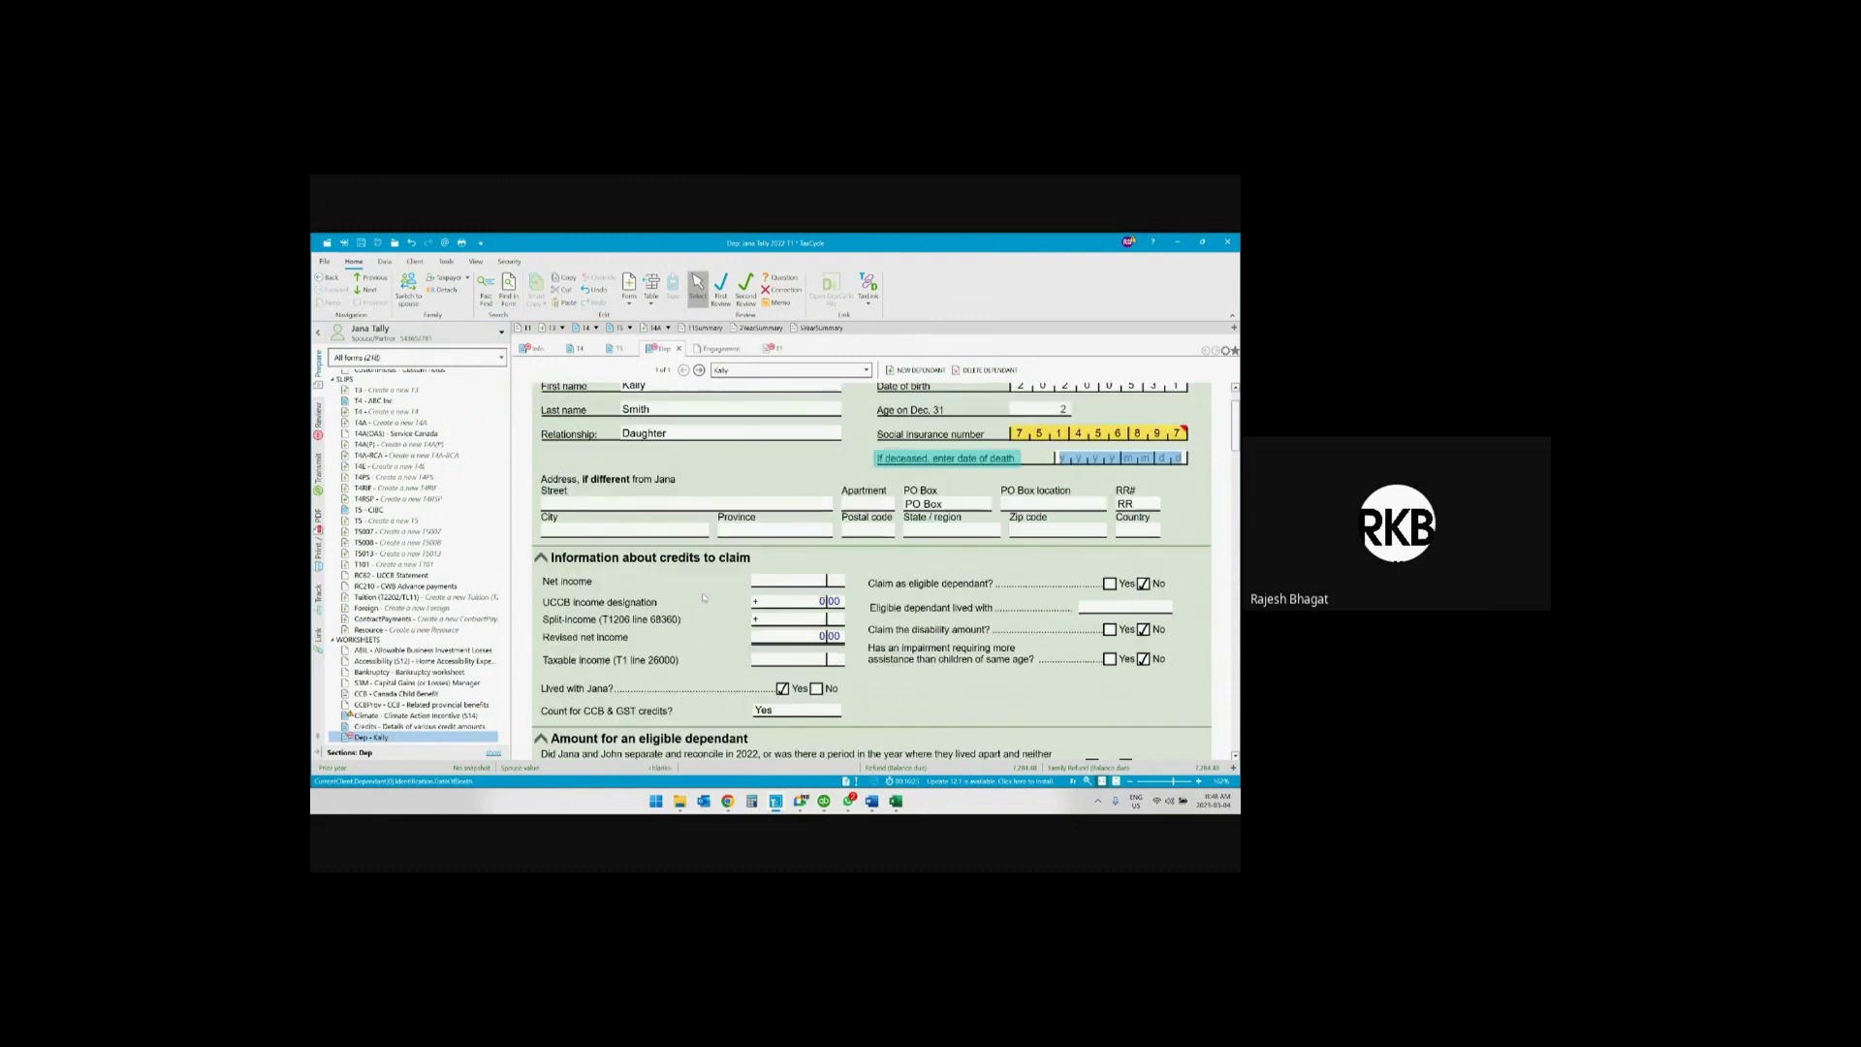
pyautogui.scroll(-6, 703, 597)
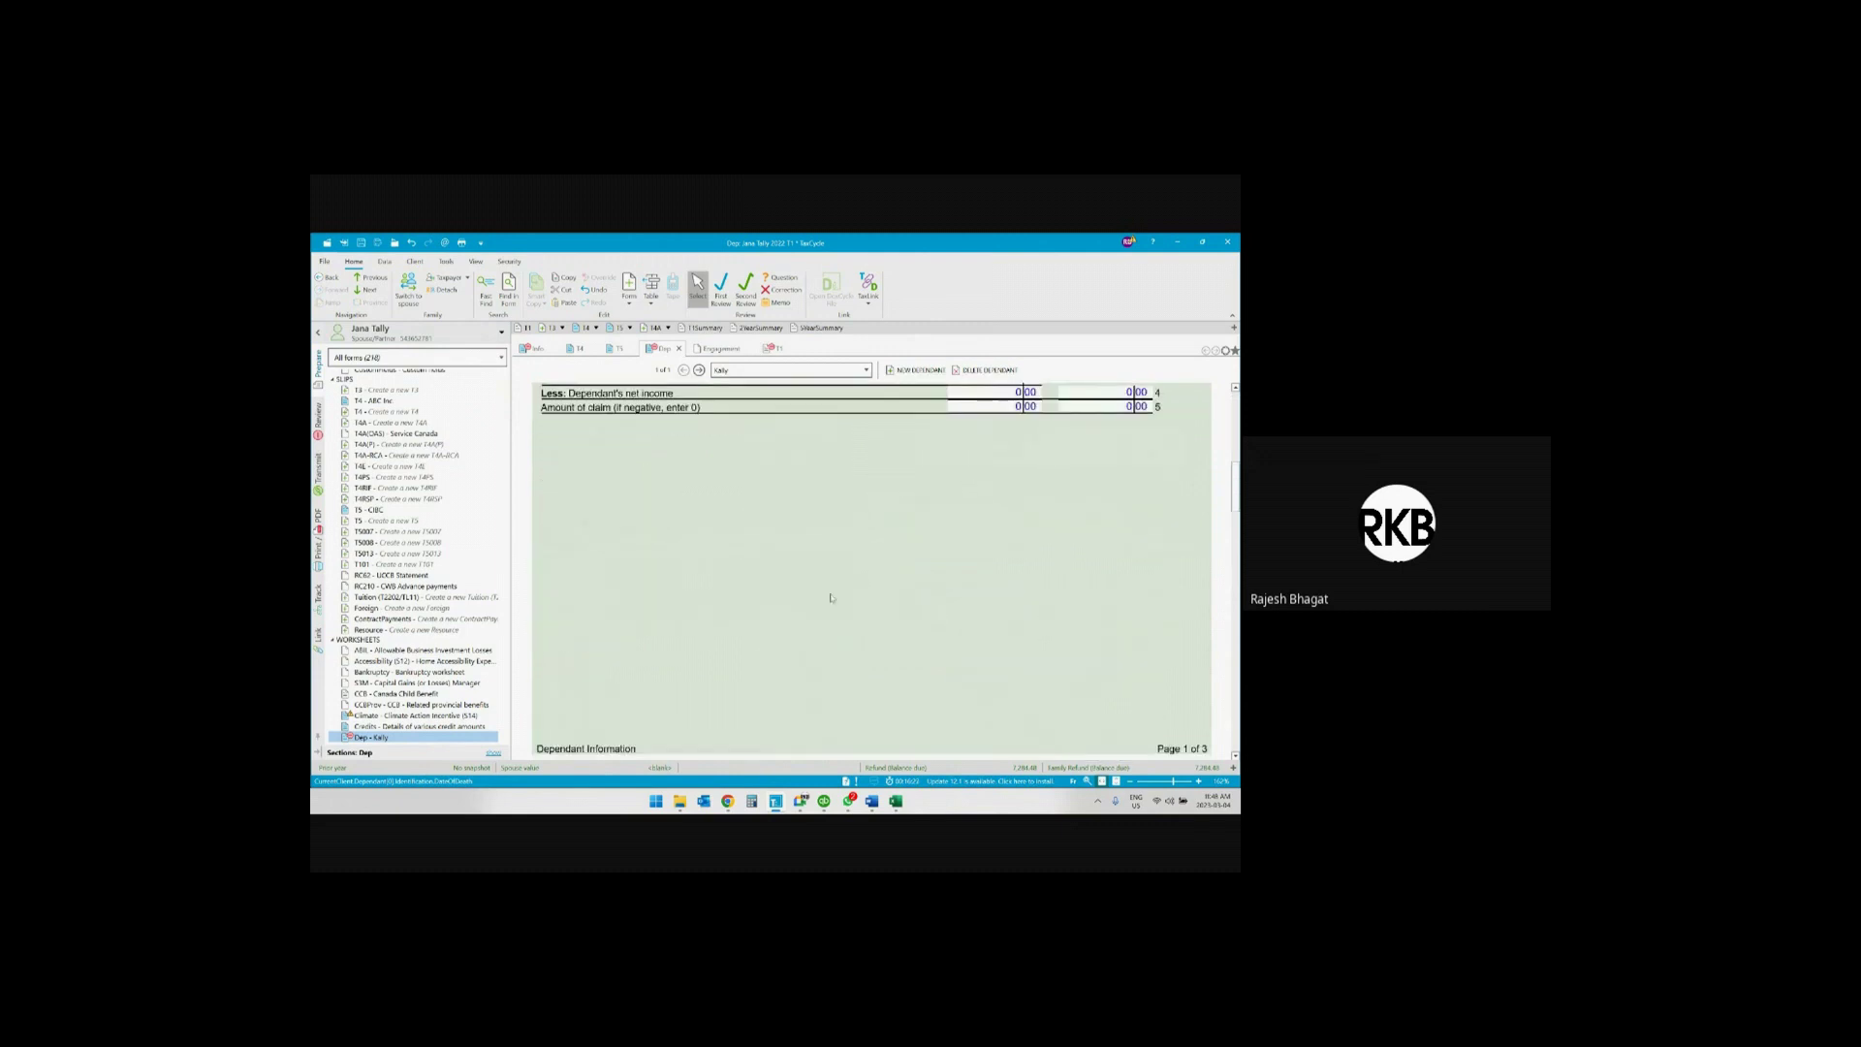
pyautogui.scroll(5, 830, 598)
pyautogui.scroll(5, 831, 572)
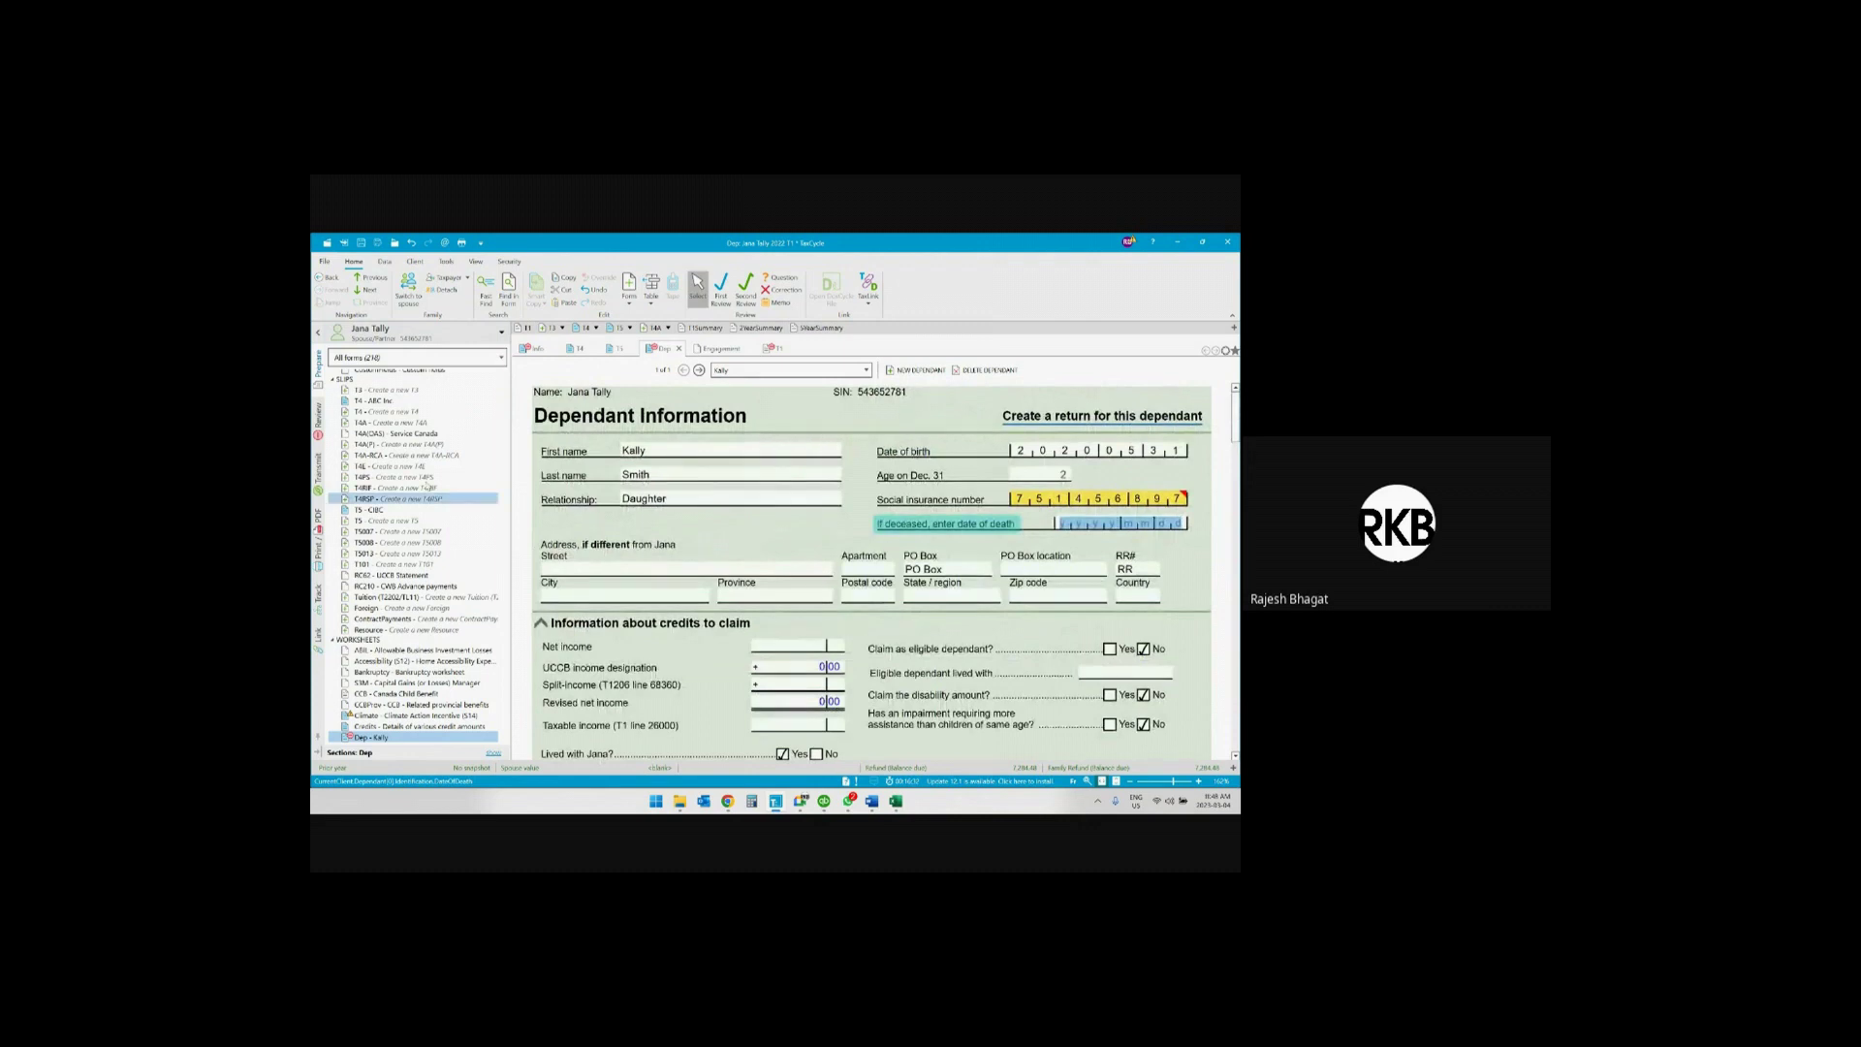
pyautogui.moveTo(1013, 508)
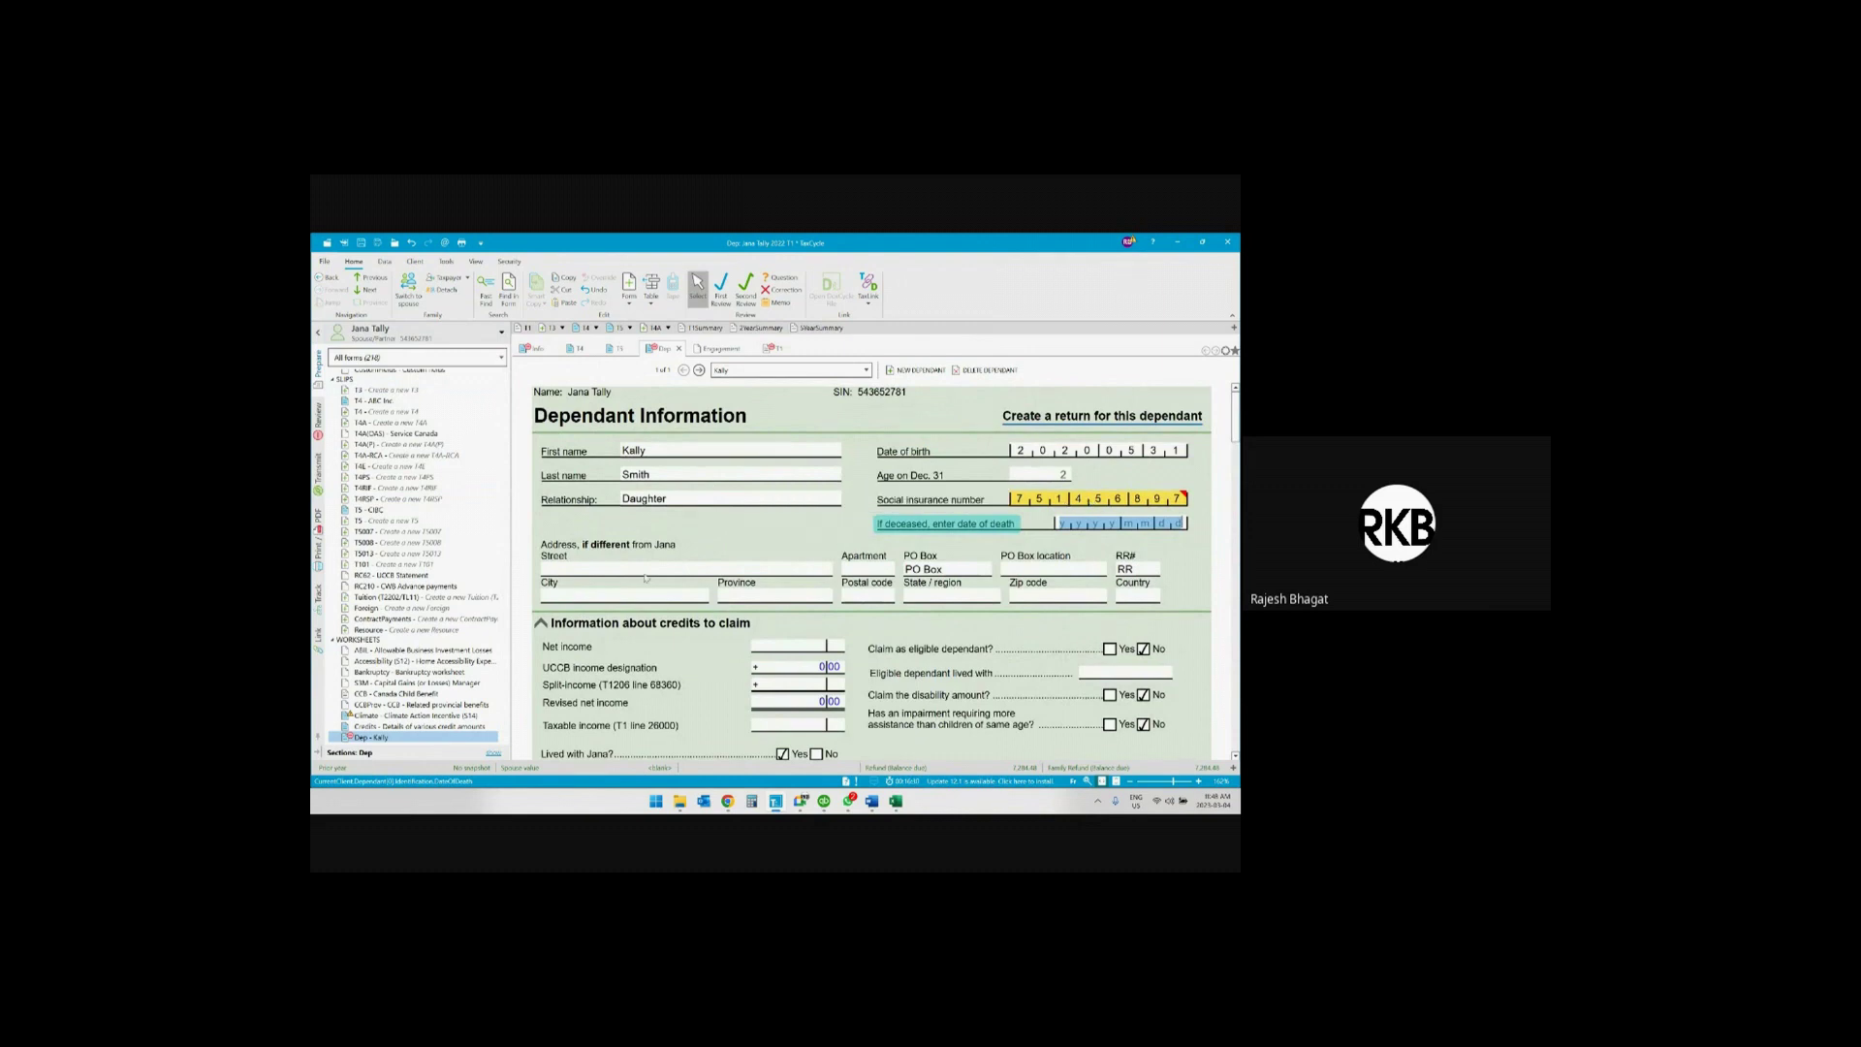
pyautogui.scroll(-3, 714, 553)
pyautogui.scroll(-2, 714, 554)
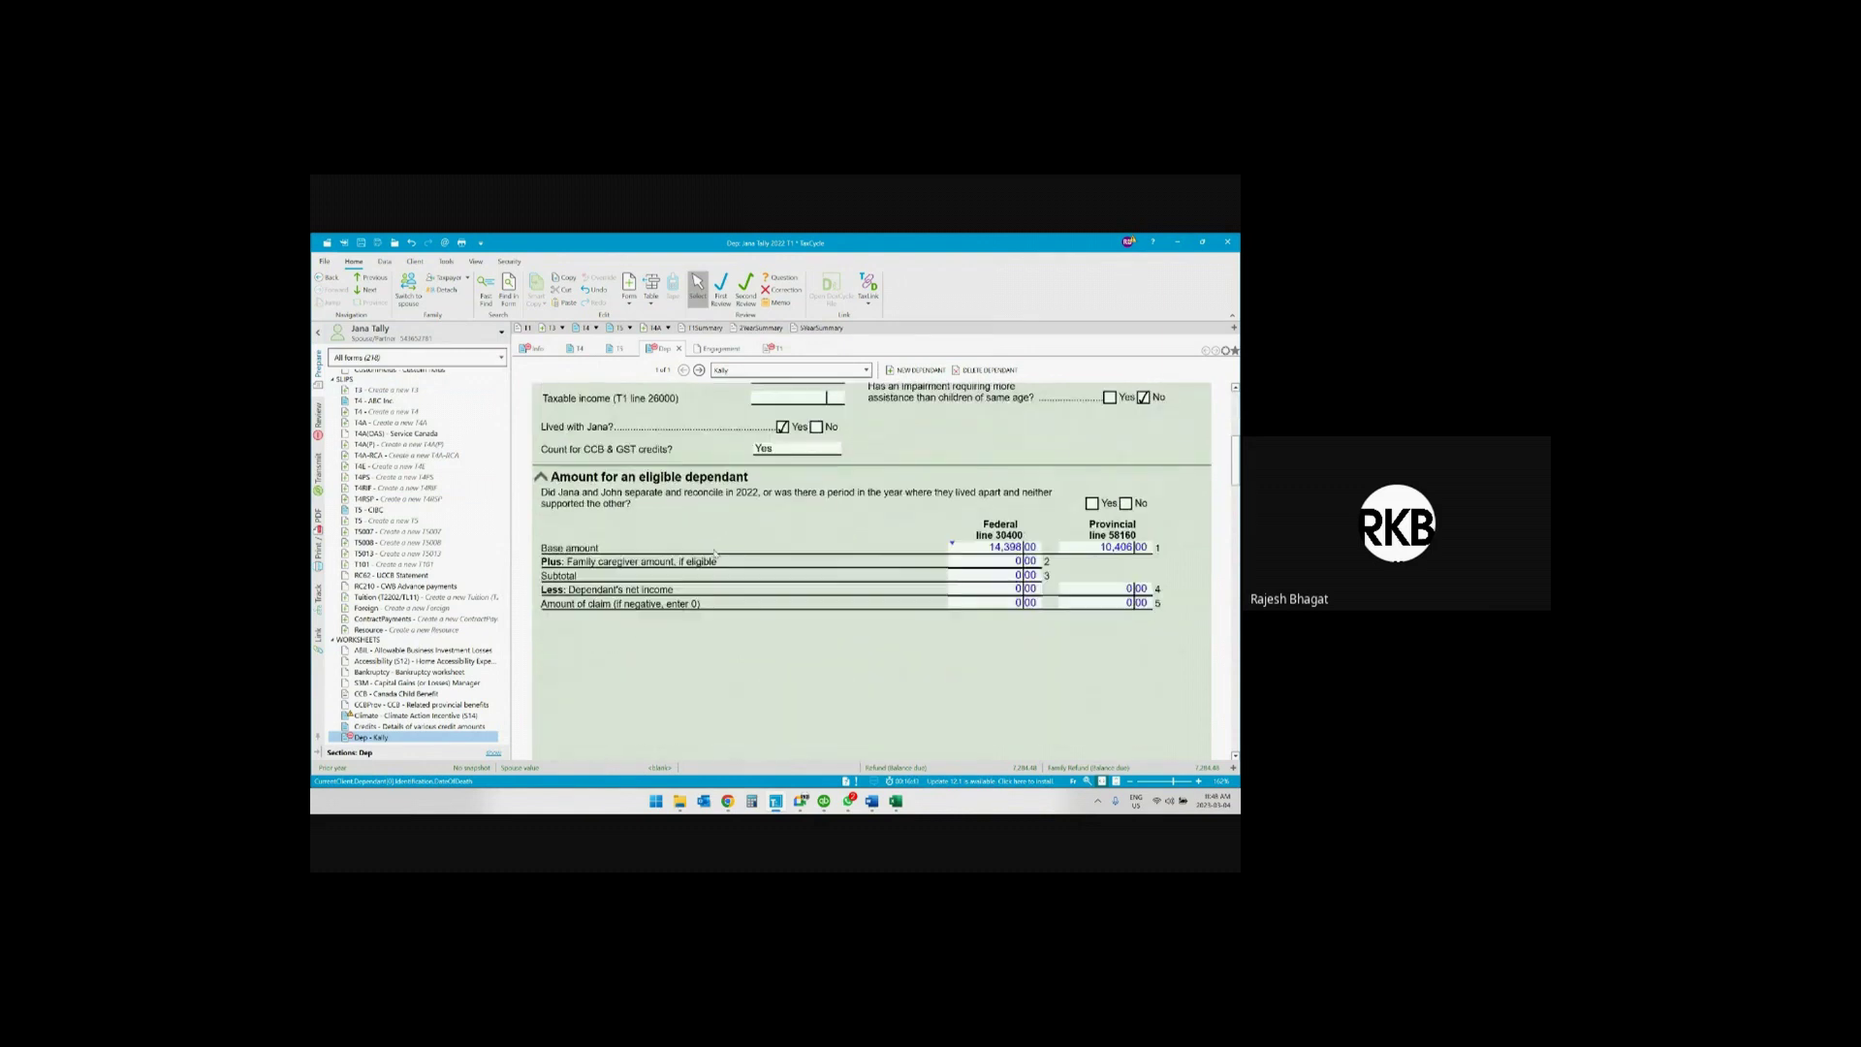
pyautogui.scroll(1, 668, 560)
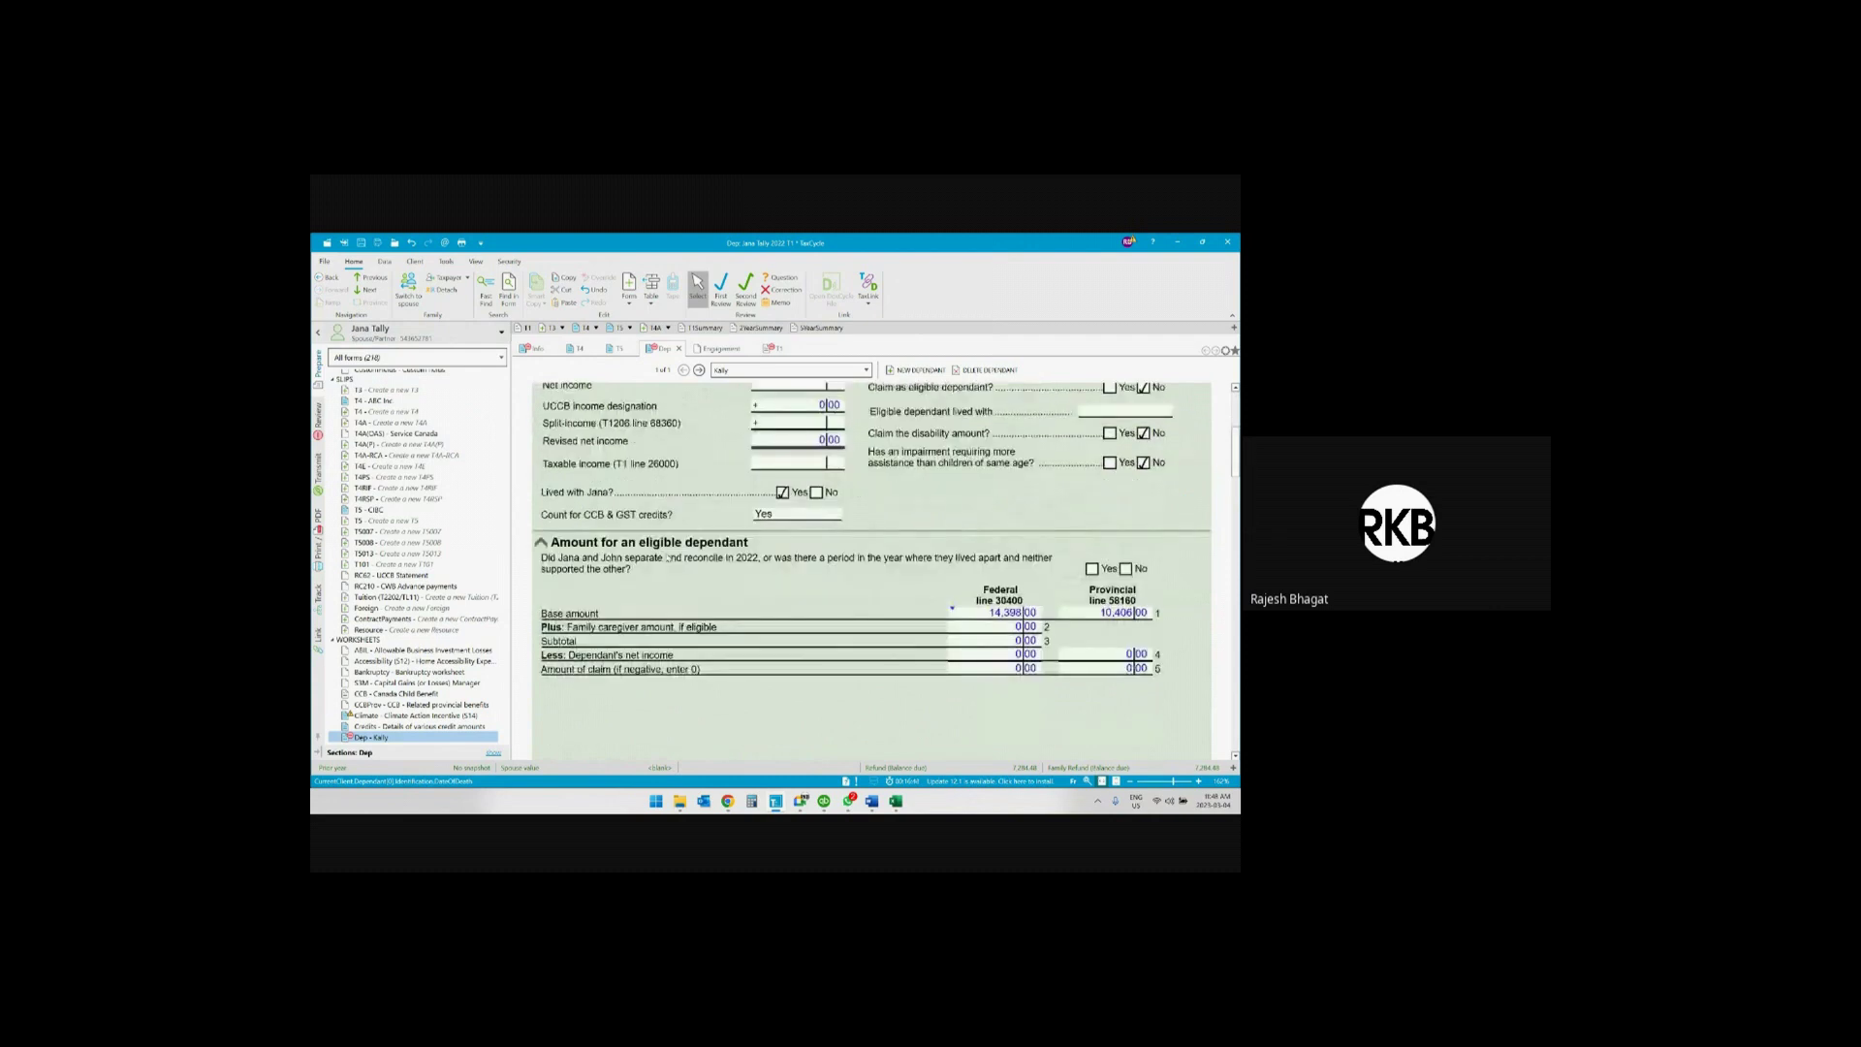
pyautogui.scroll(2, 668, 559)
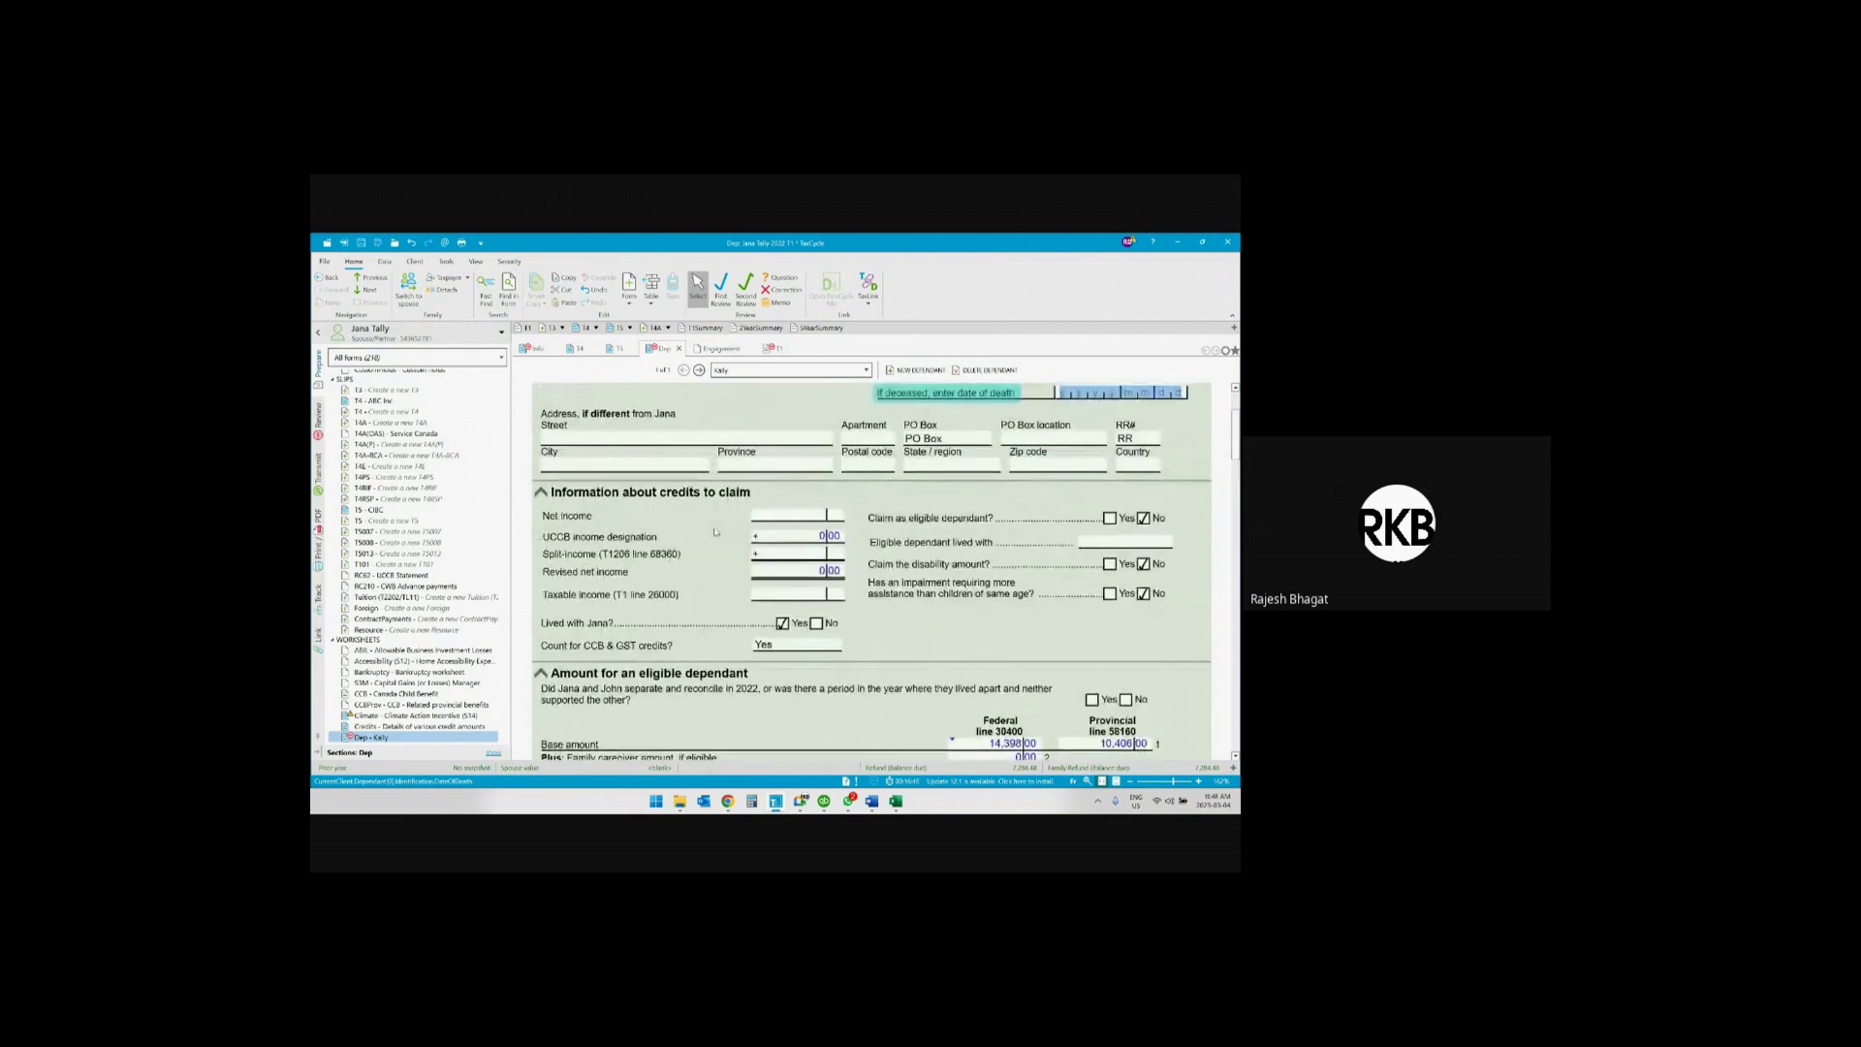
pyautogui.scroll(2, 712, 531)
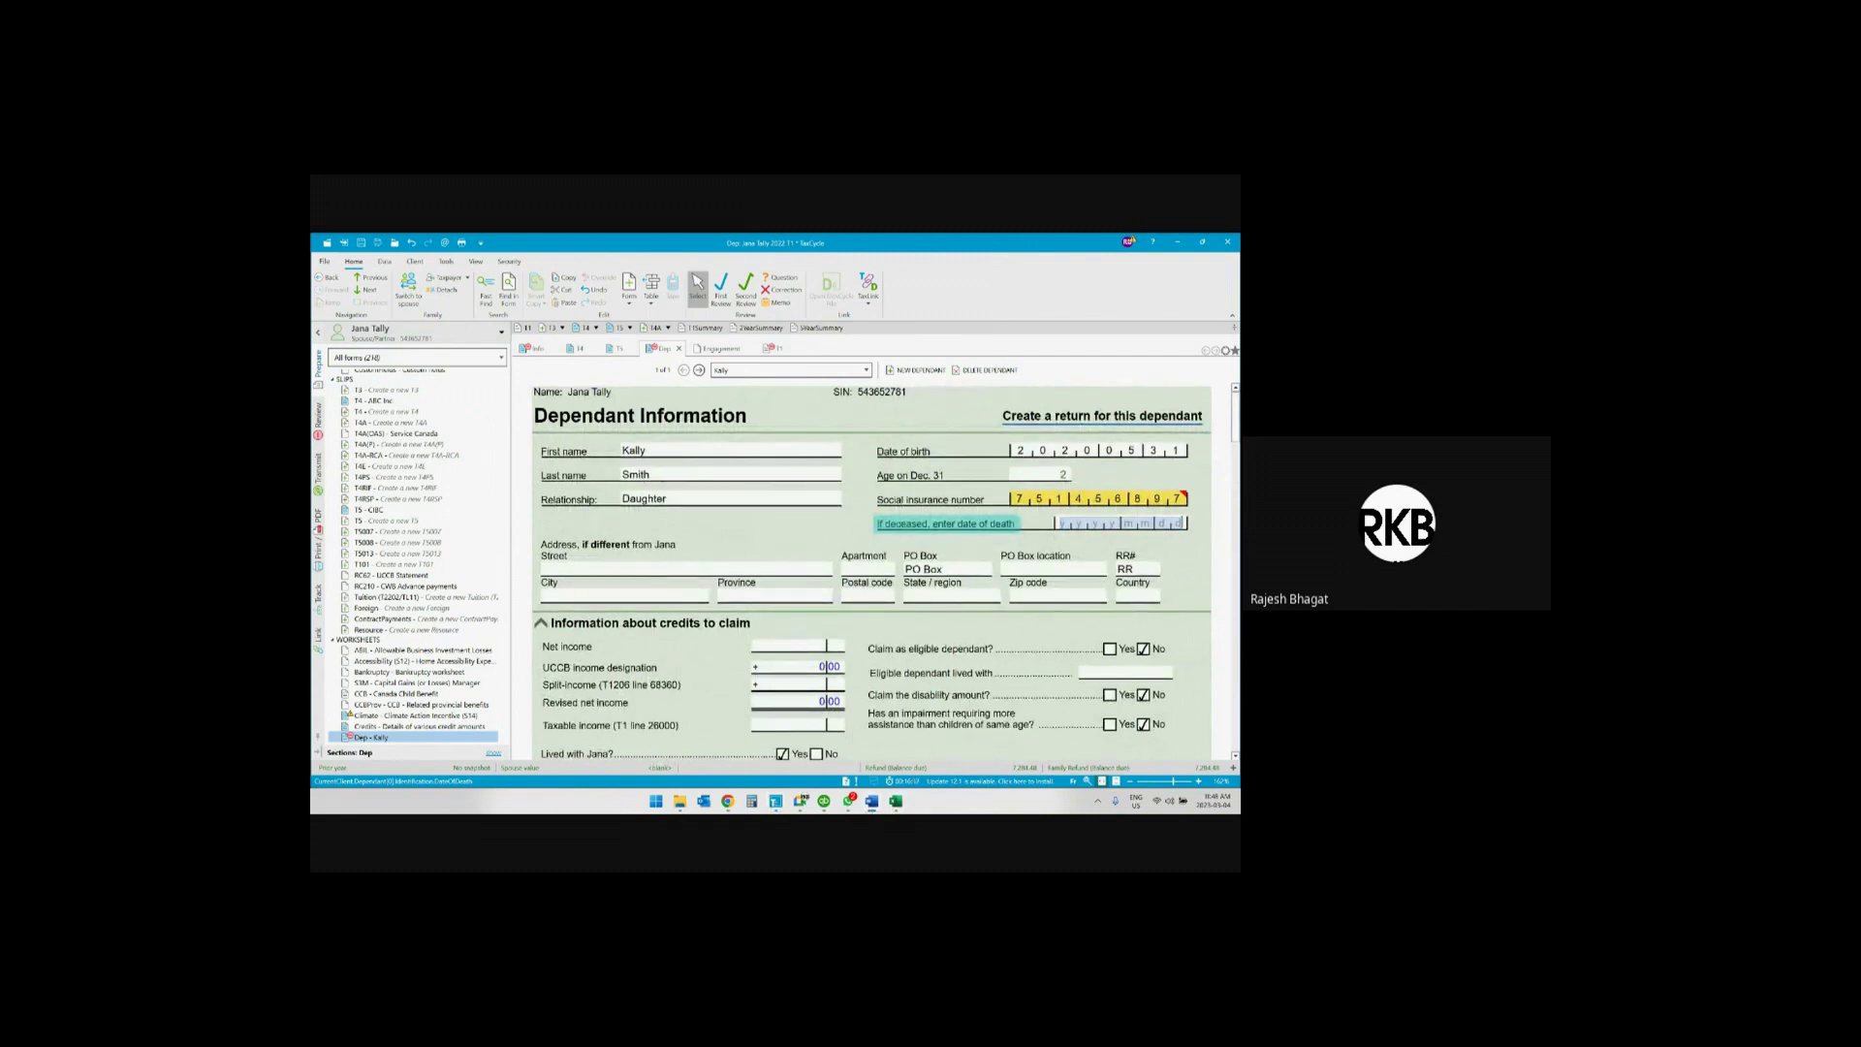
# Review the day care expense document for the provider, child, period and amount, and return to TaxCycle
pyautogui.moveTo(1240, 282); pyautogui.dragTo(853, 400)
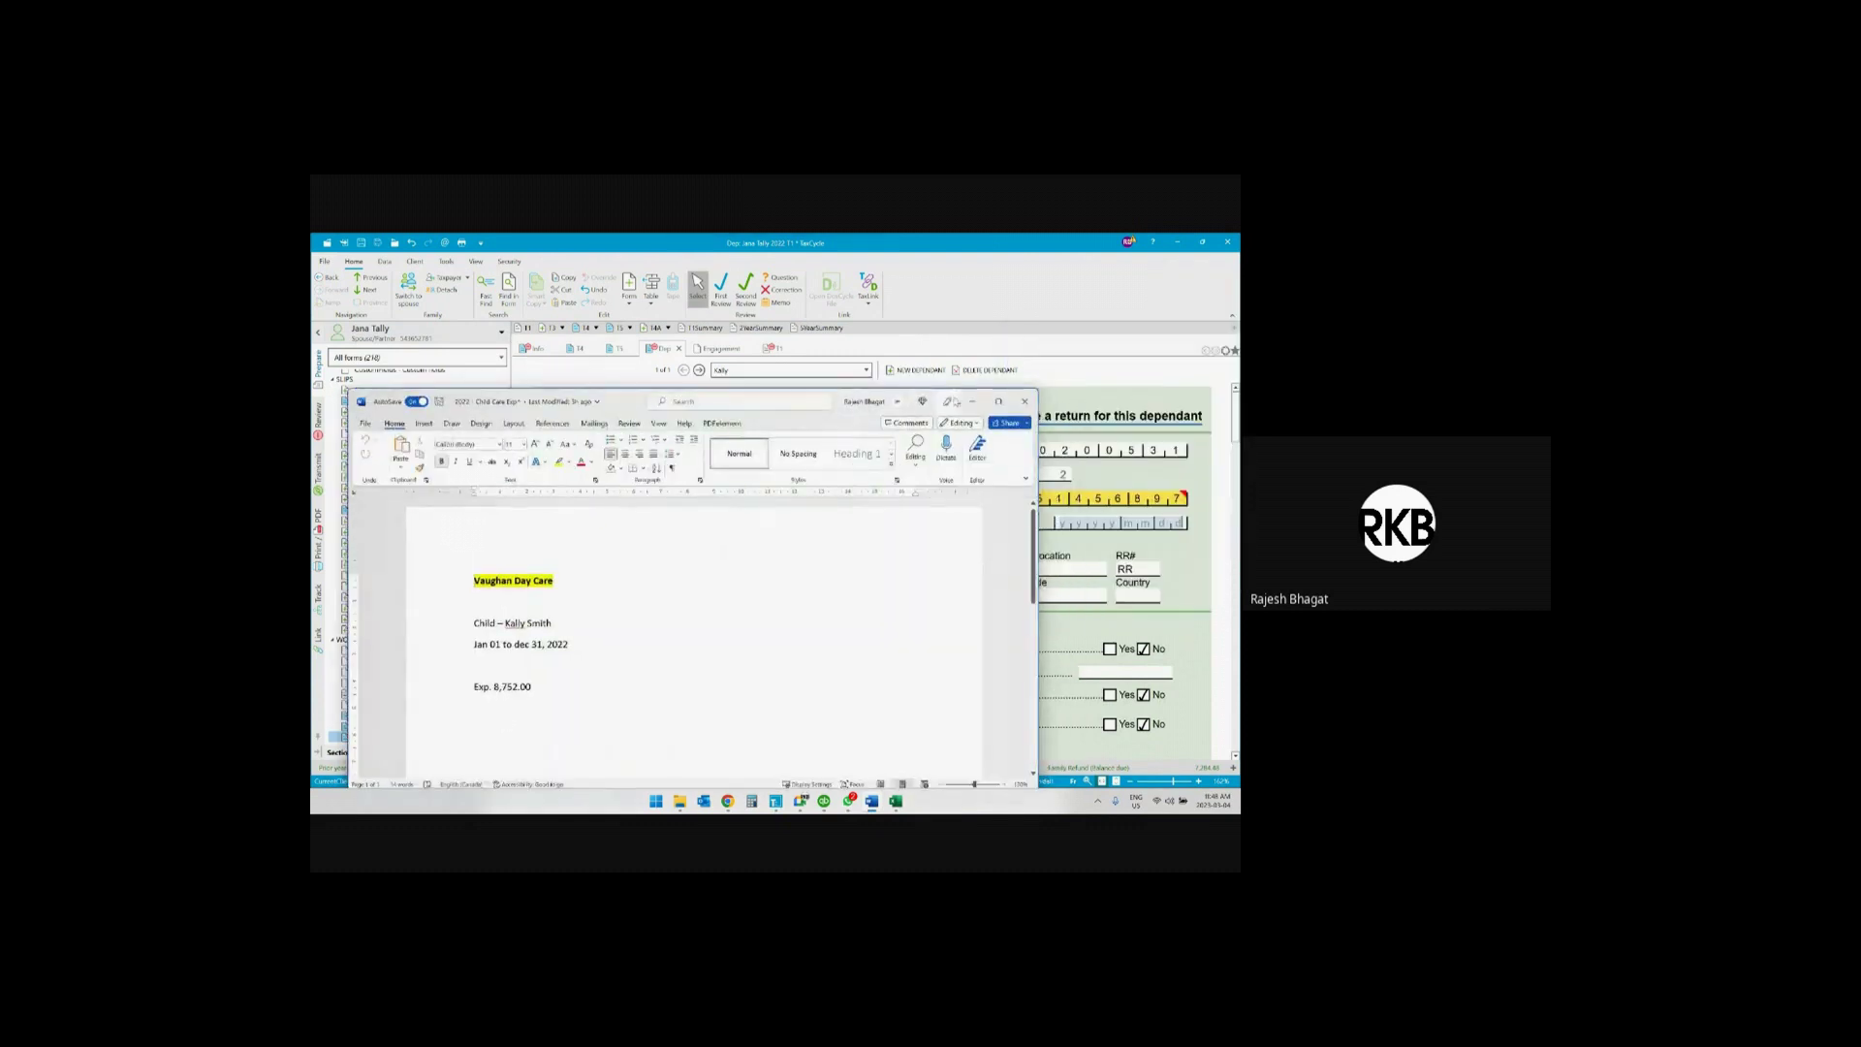
pyautogui.click(997, 401)
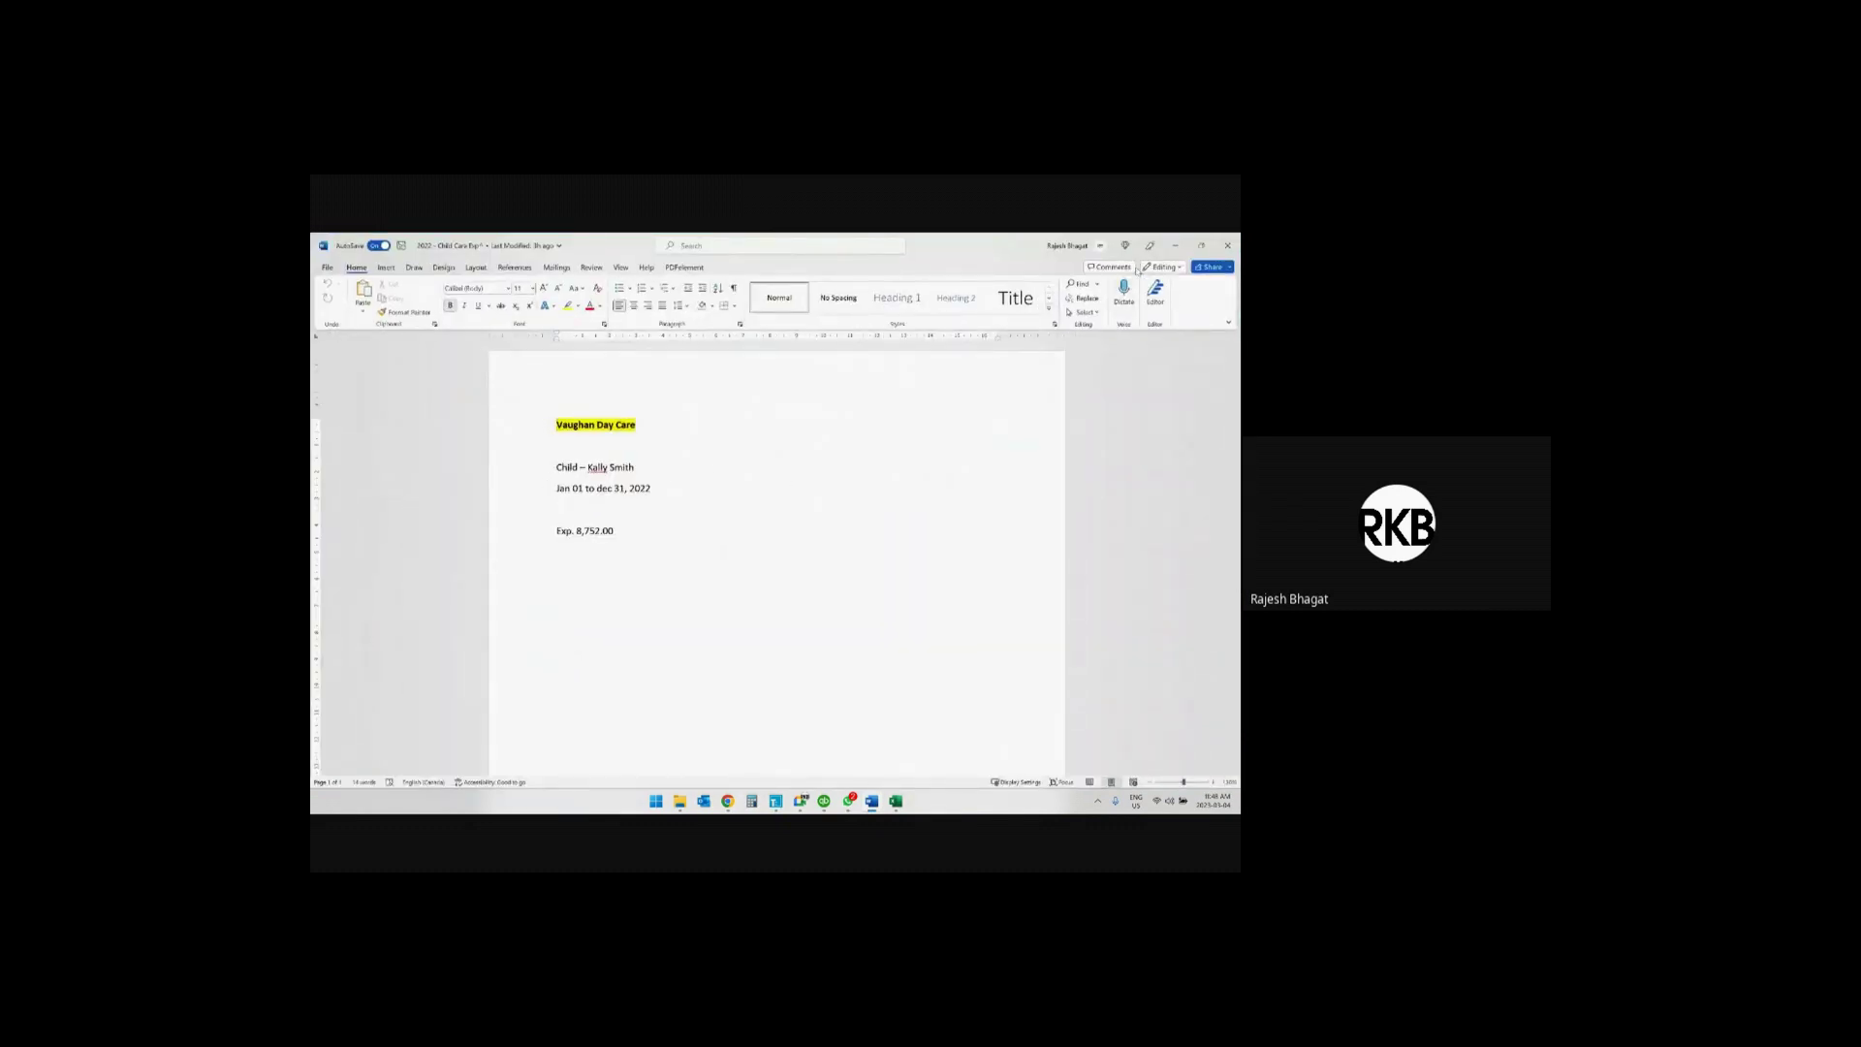
pyautogui.click(1175, 245)
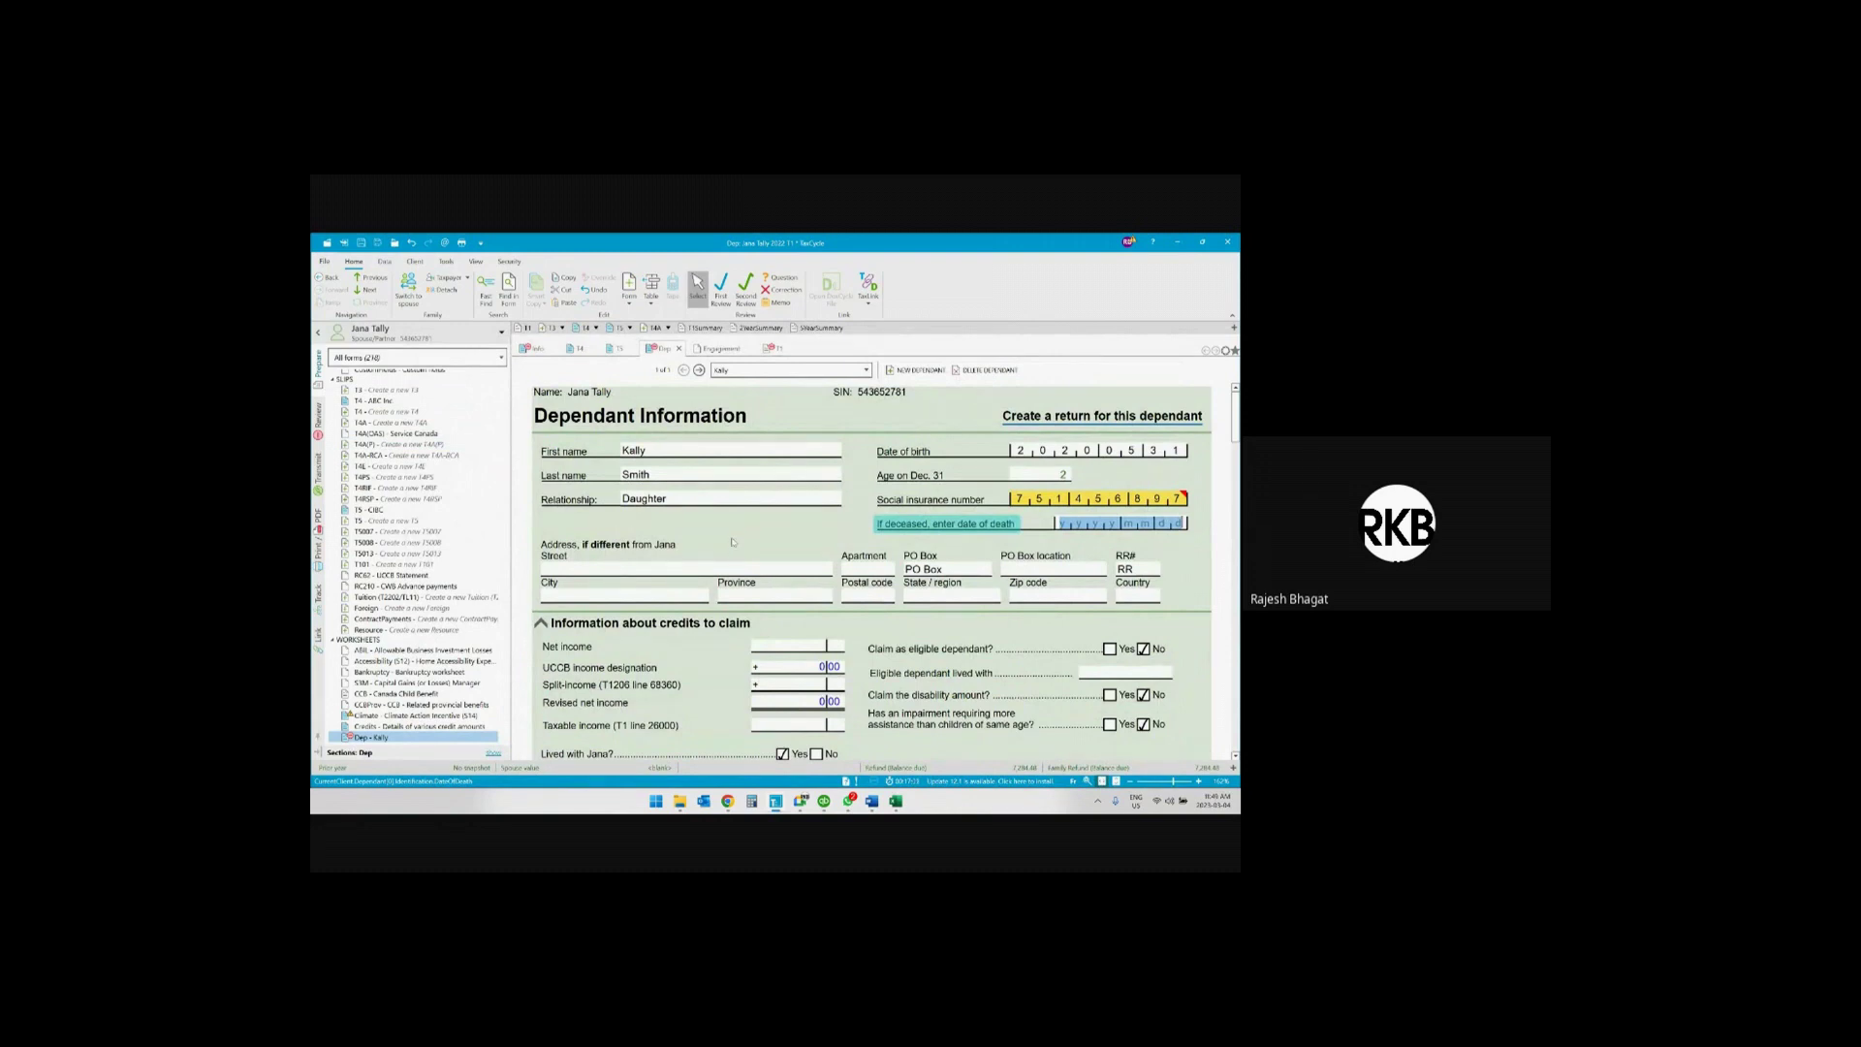
# Open the Child Care Expenses Deduction form for 2022 and select the daughter as dependant in the first receipt row
pyautogui.press('F4')
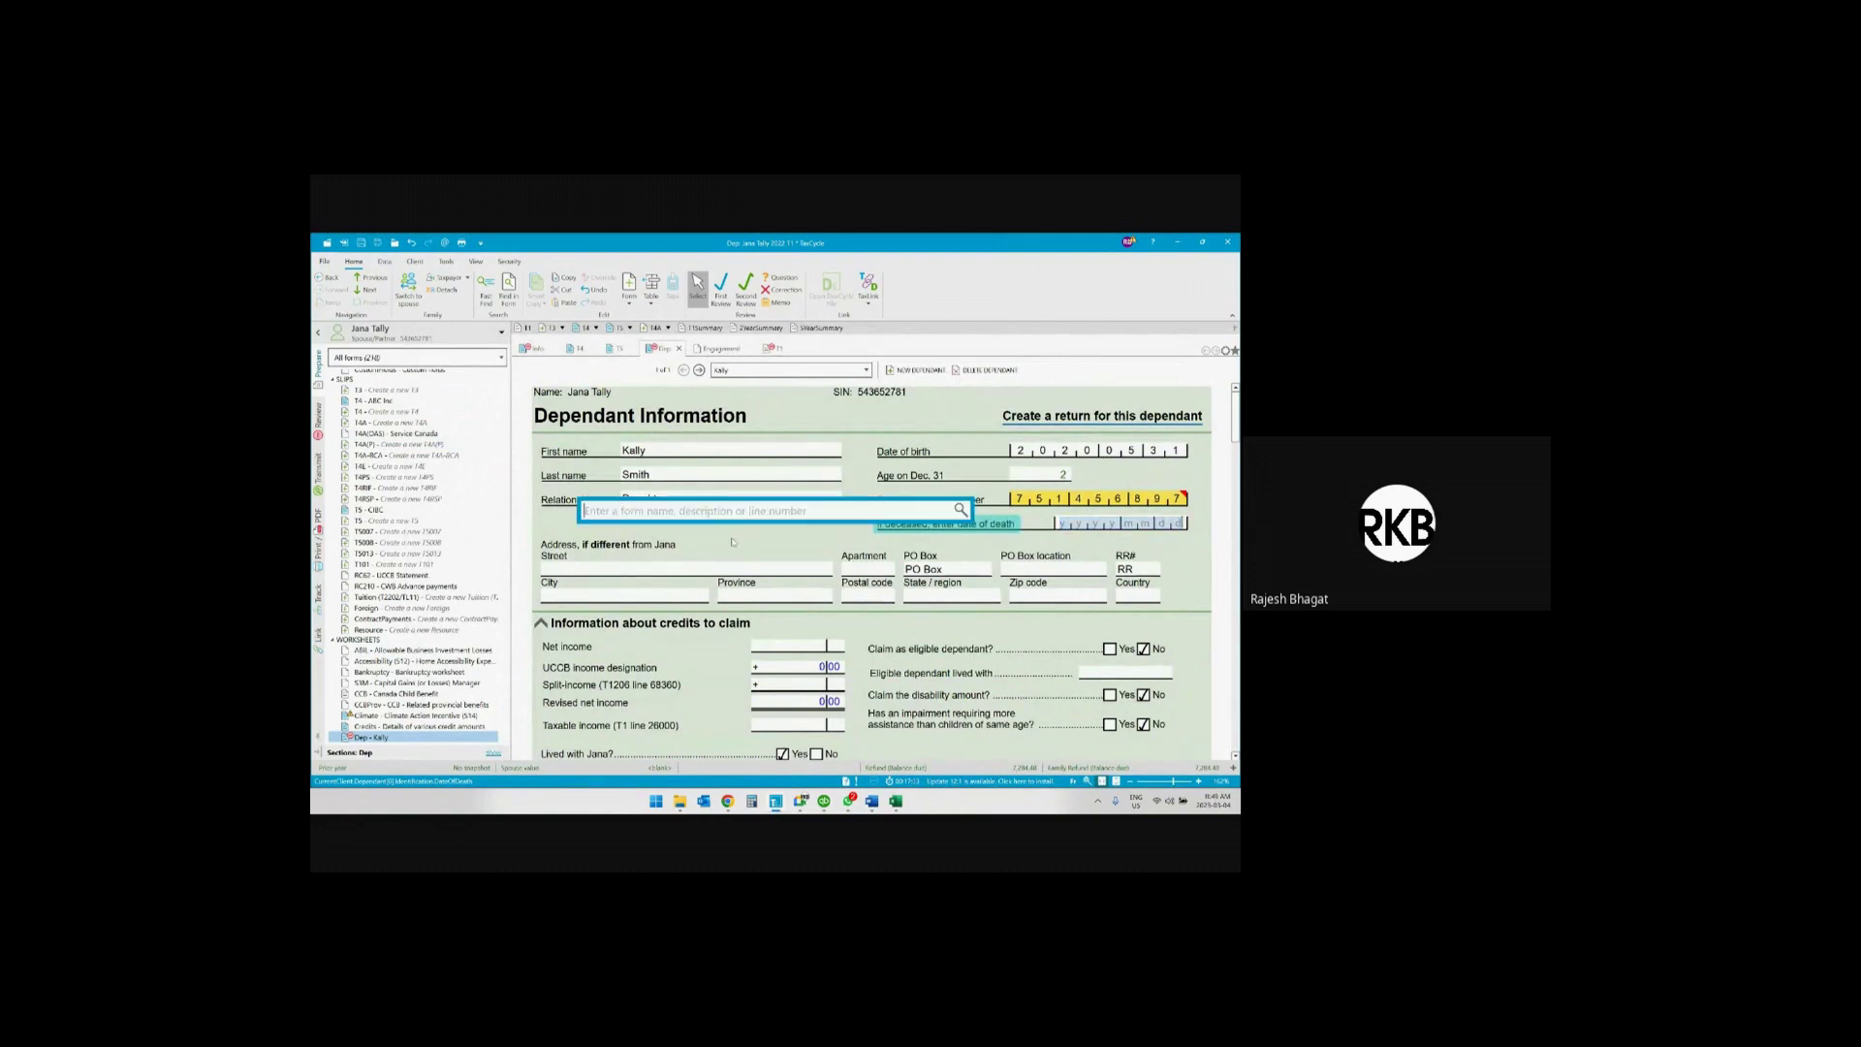
pyautogui.write('child')
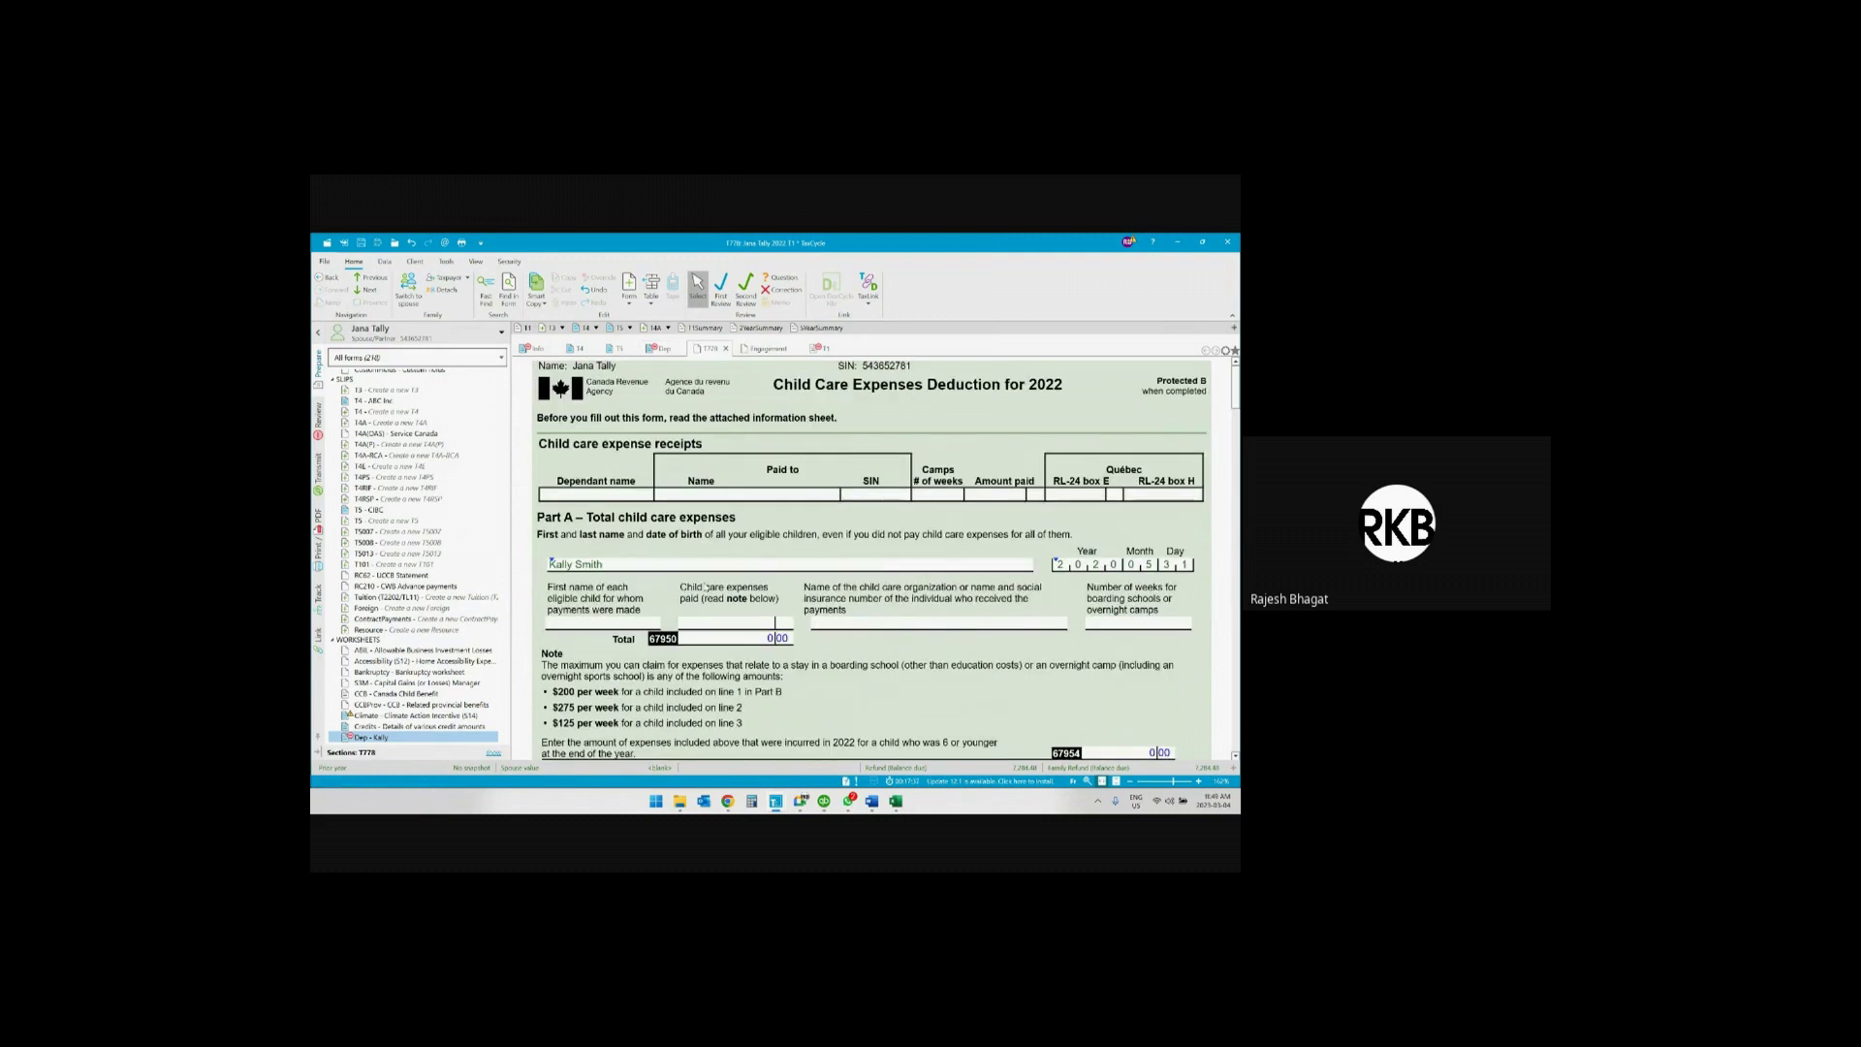
pyautogui.click(647, 496)
pyautogui.click(590, 514)
pyautogui.press('Tab')
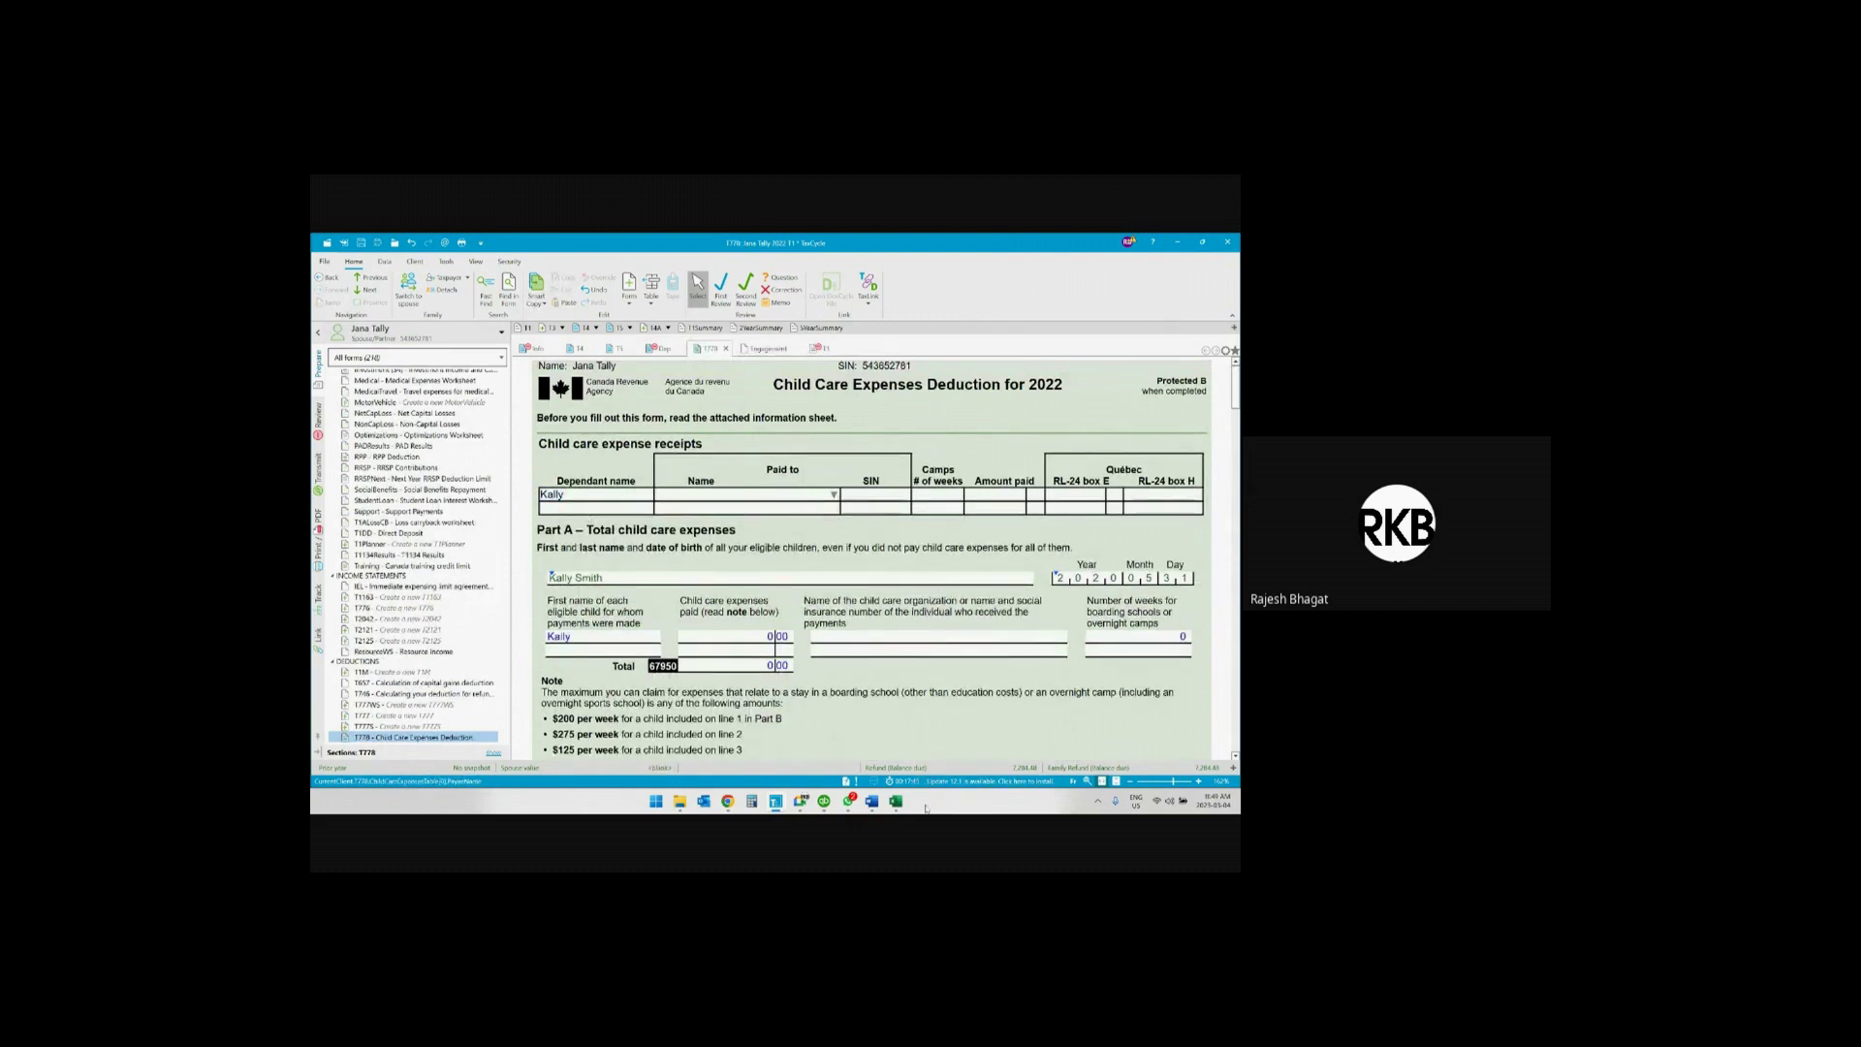
# Copy the provider name Vaughan Day Care from the Word document into the receipt row's paid-to name
pyautogui.click(871, 801)
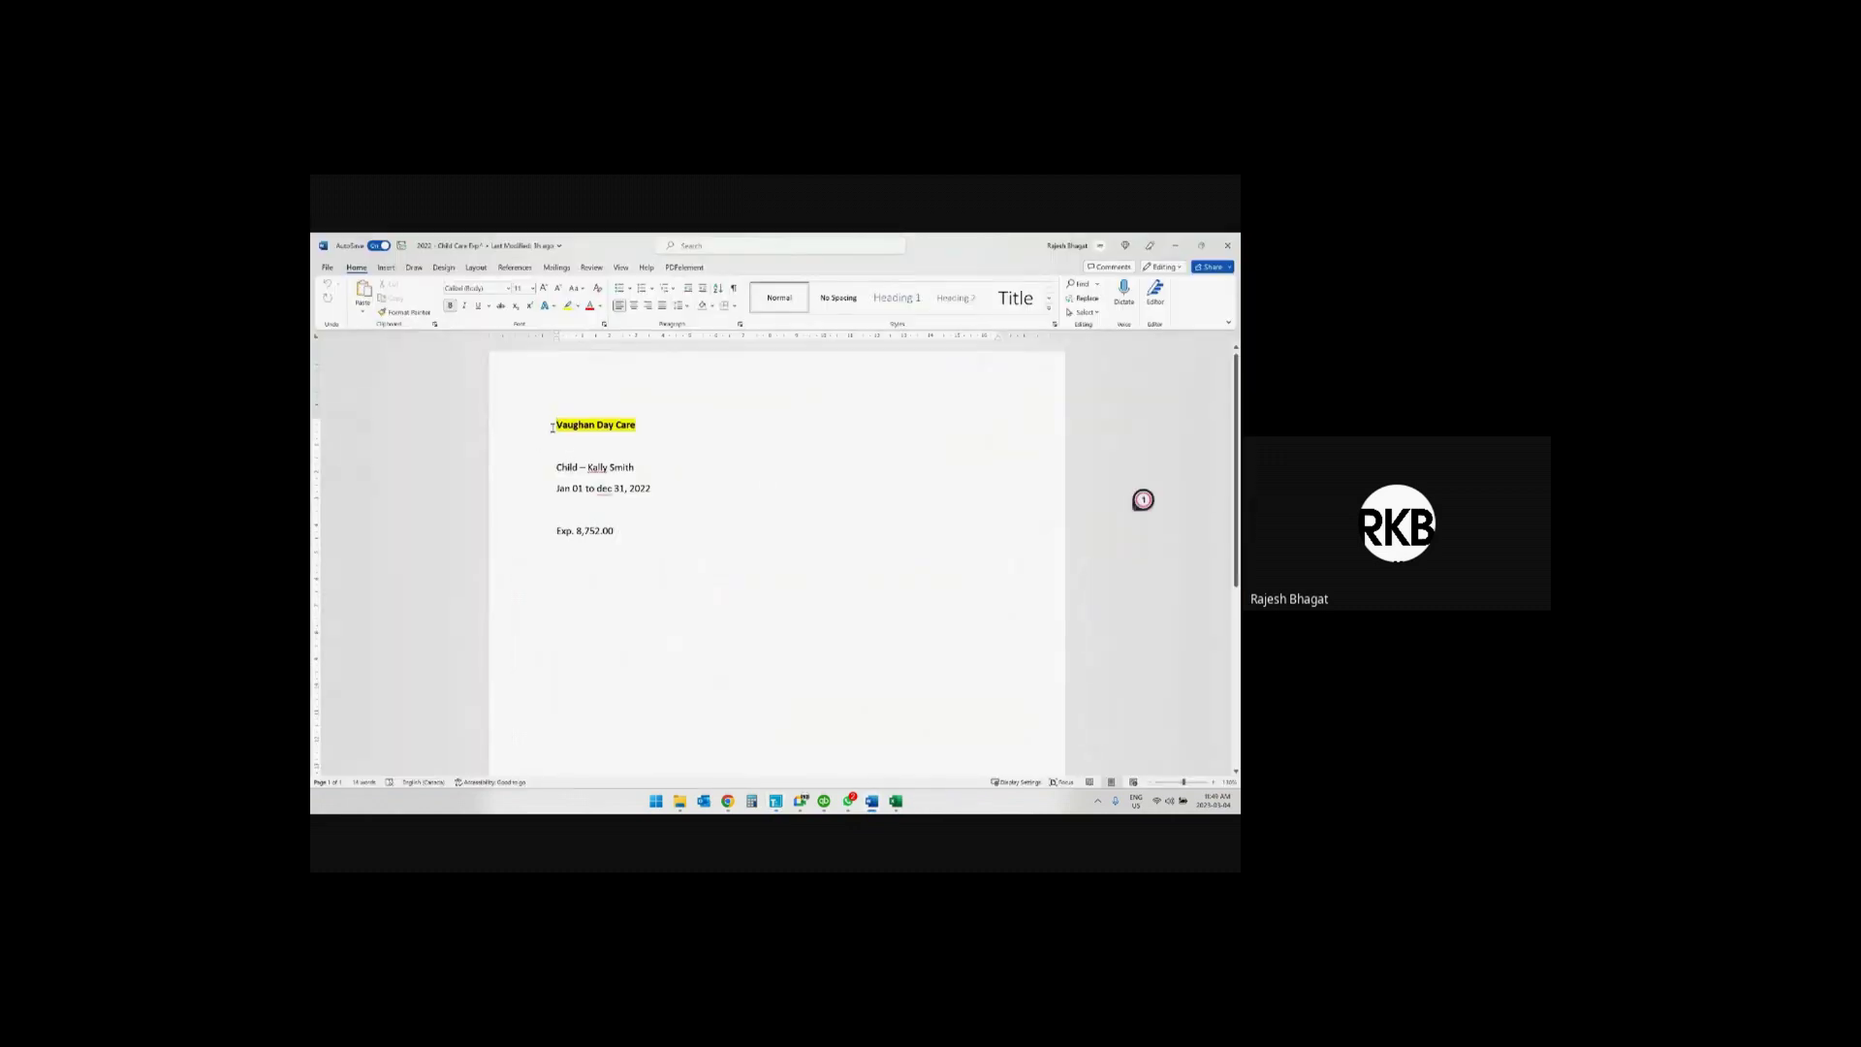
pyautogui.moveTo(556, 424); pyautogui.dragTo(636, 426)
pyautogui.hotkey('ctrl', 'c')
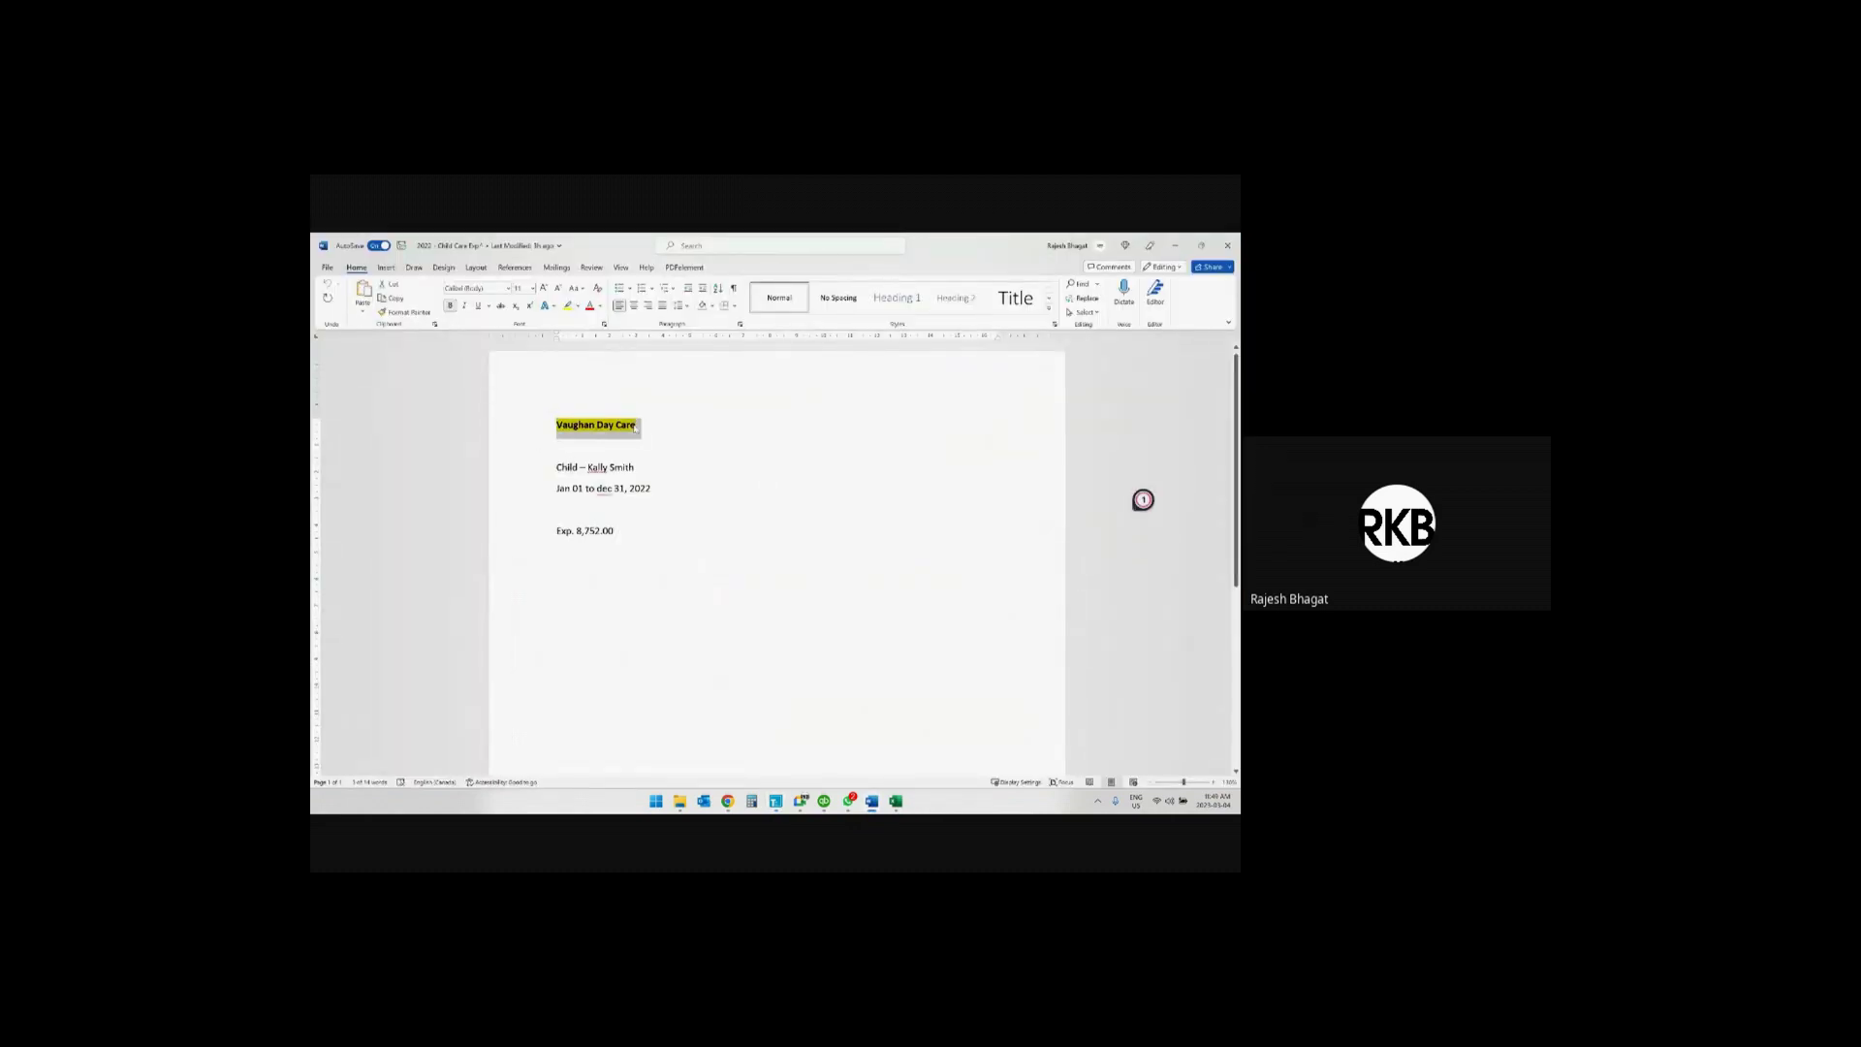
pyautogui.hotkey('alt', 'Tab')
pyautogui.hotkey('ctrl', 'v')
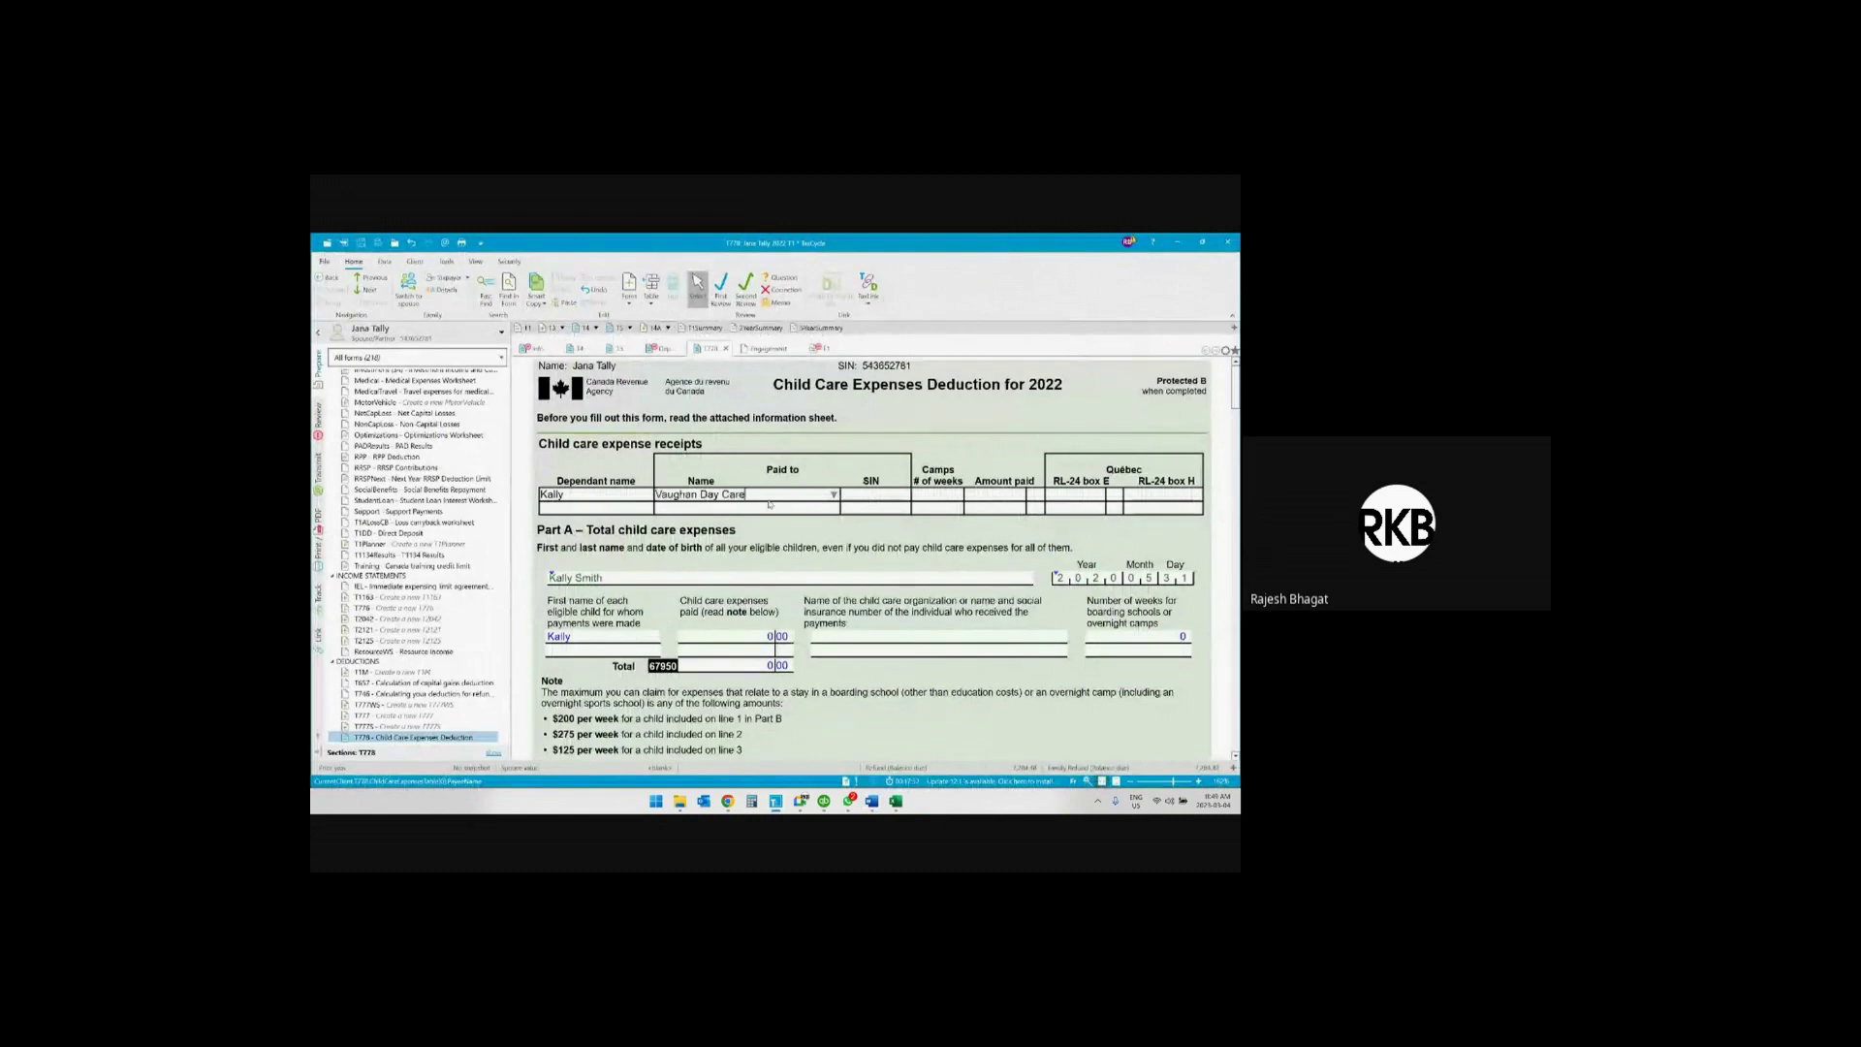
pyautogui.press('Tab')
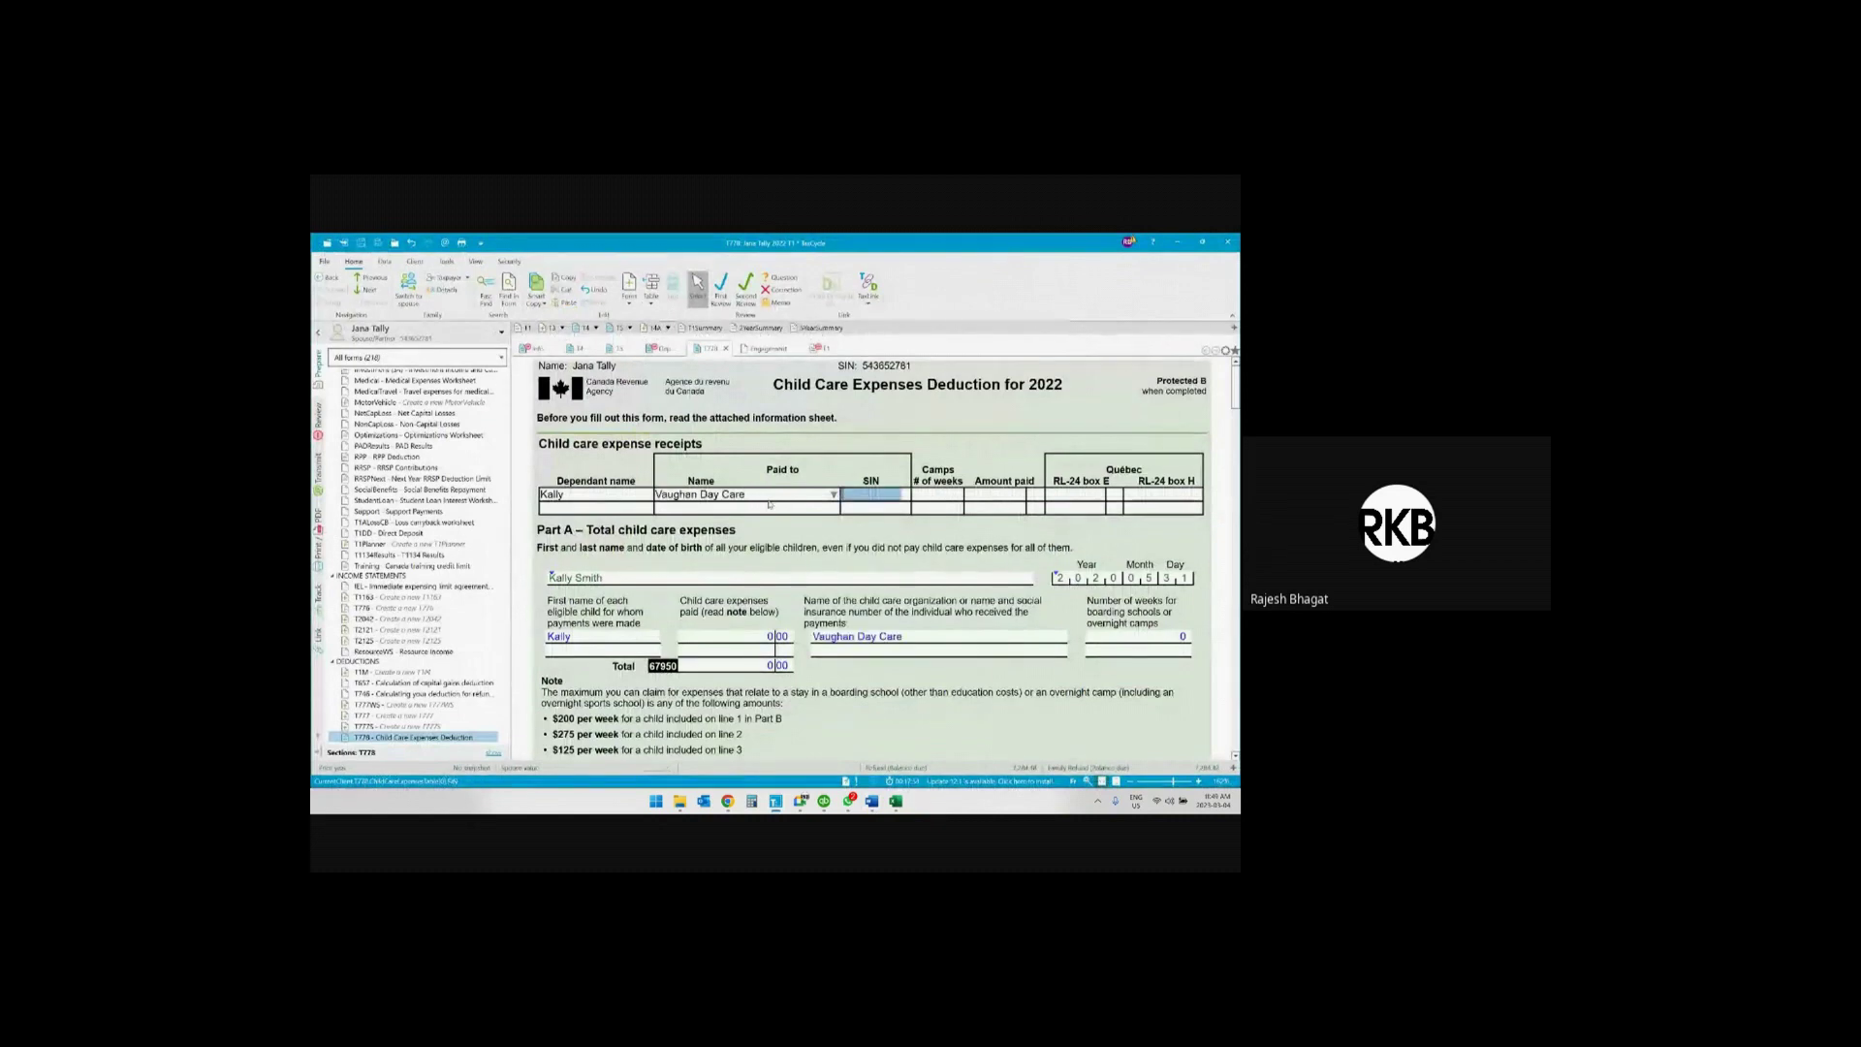
# Set the receipt row's number of weeks to 52 and amount paid to 8,752.00 from the day care document, and close that document
pyautogui.hotkey('alt', 'Tab')
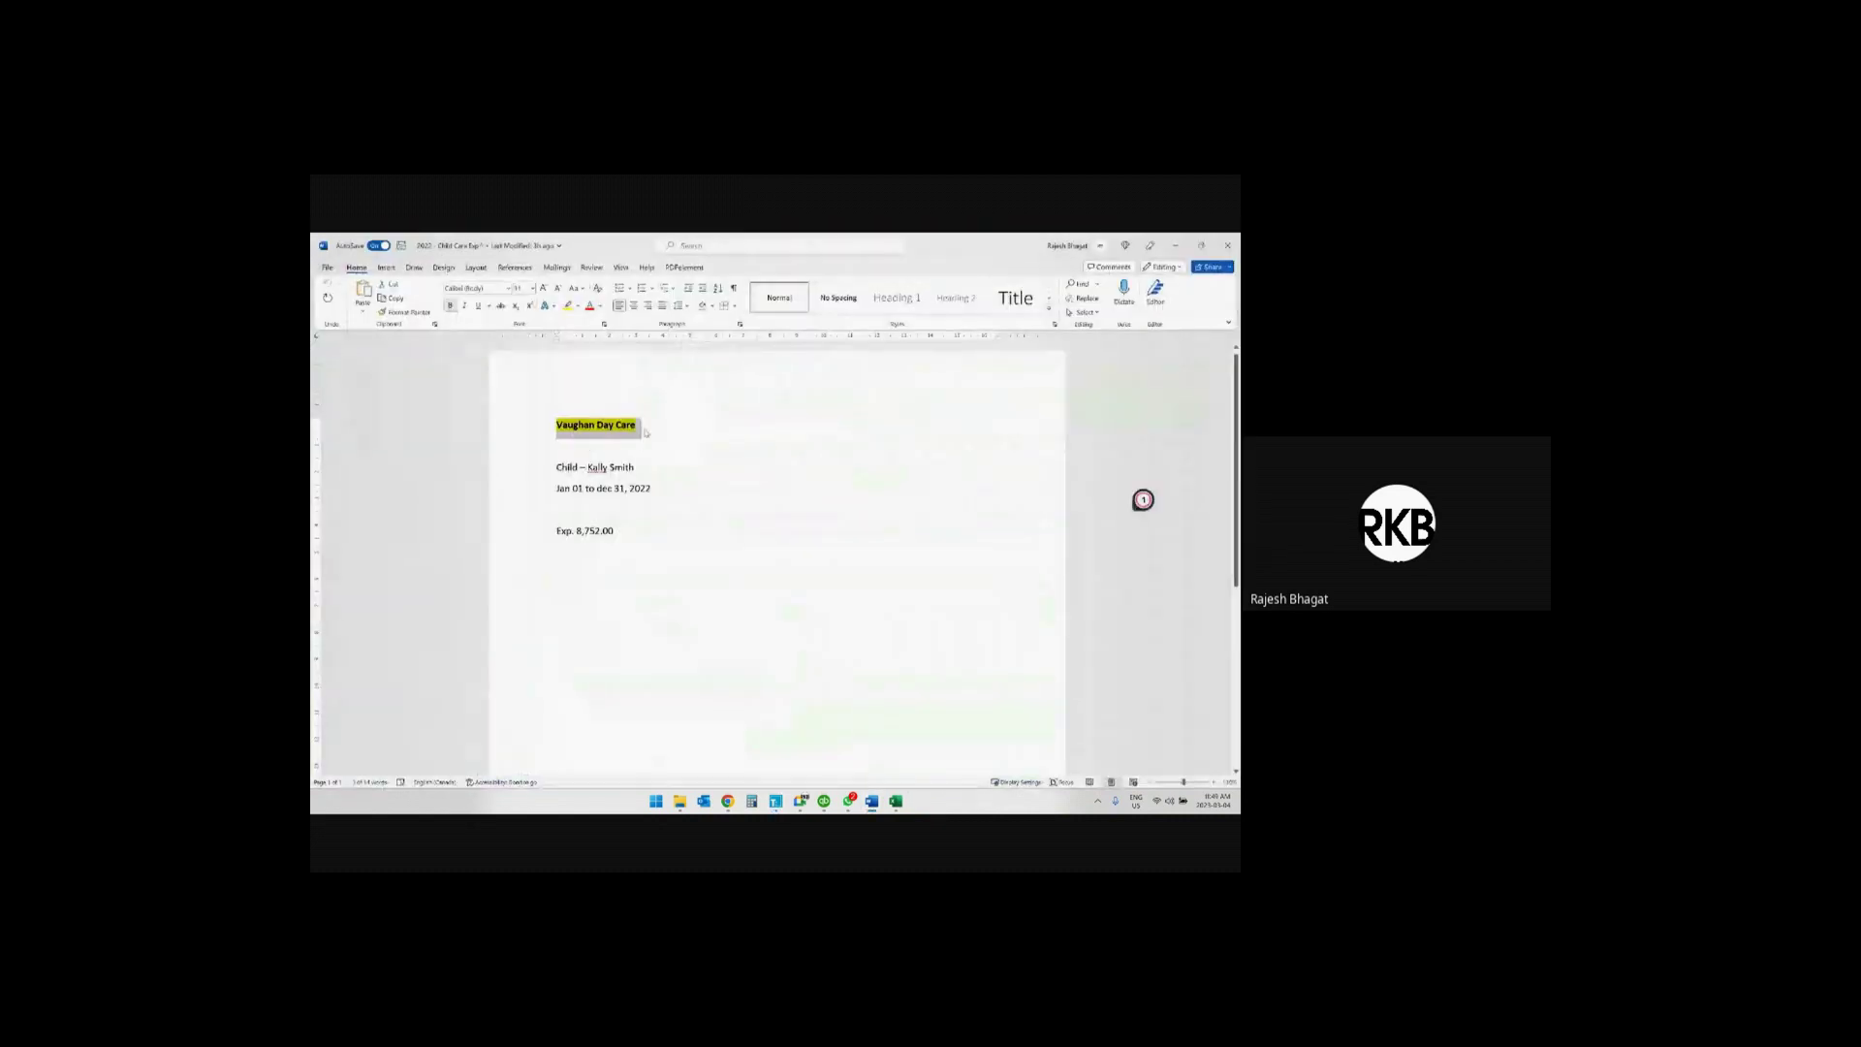
pyautogui.hotkey('alt', 'Tab')
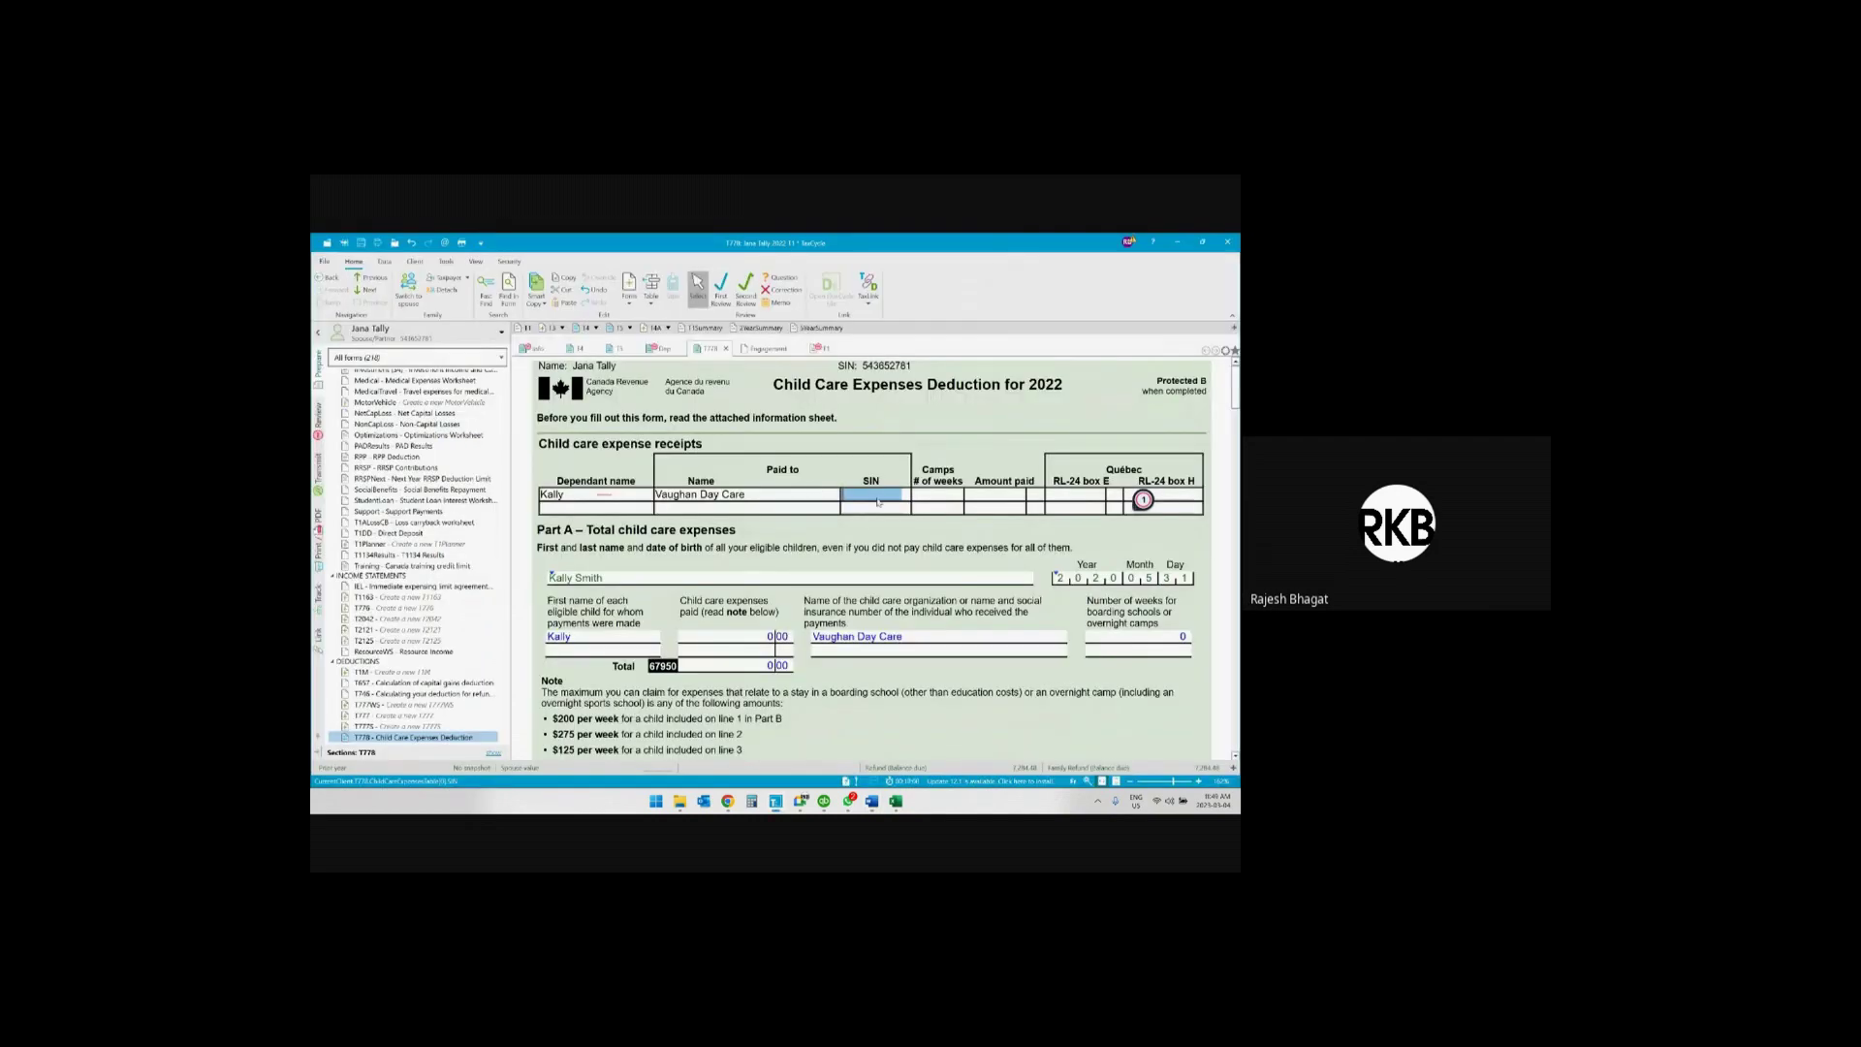
pyautogui.hotkey('alt', 'Tab')
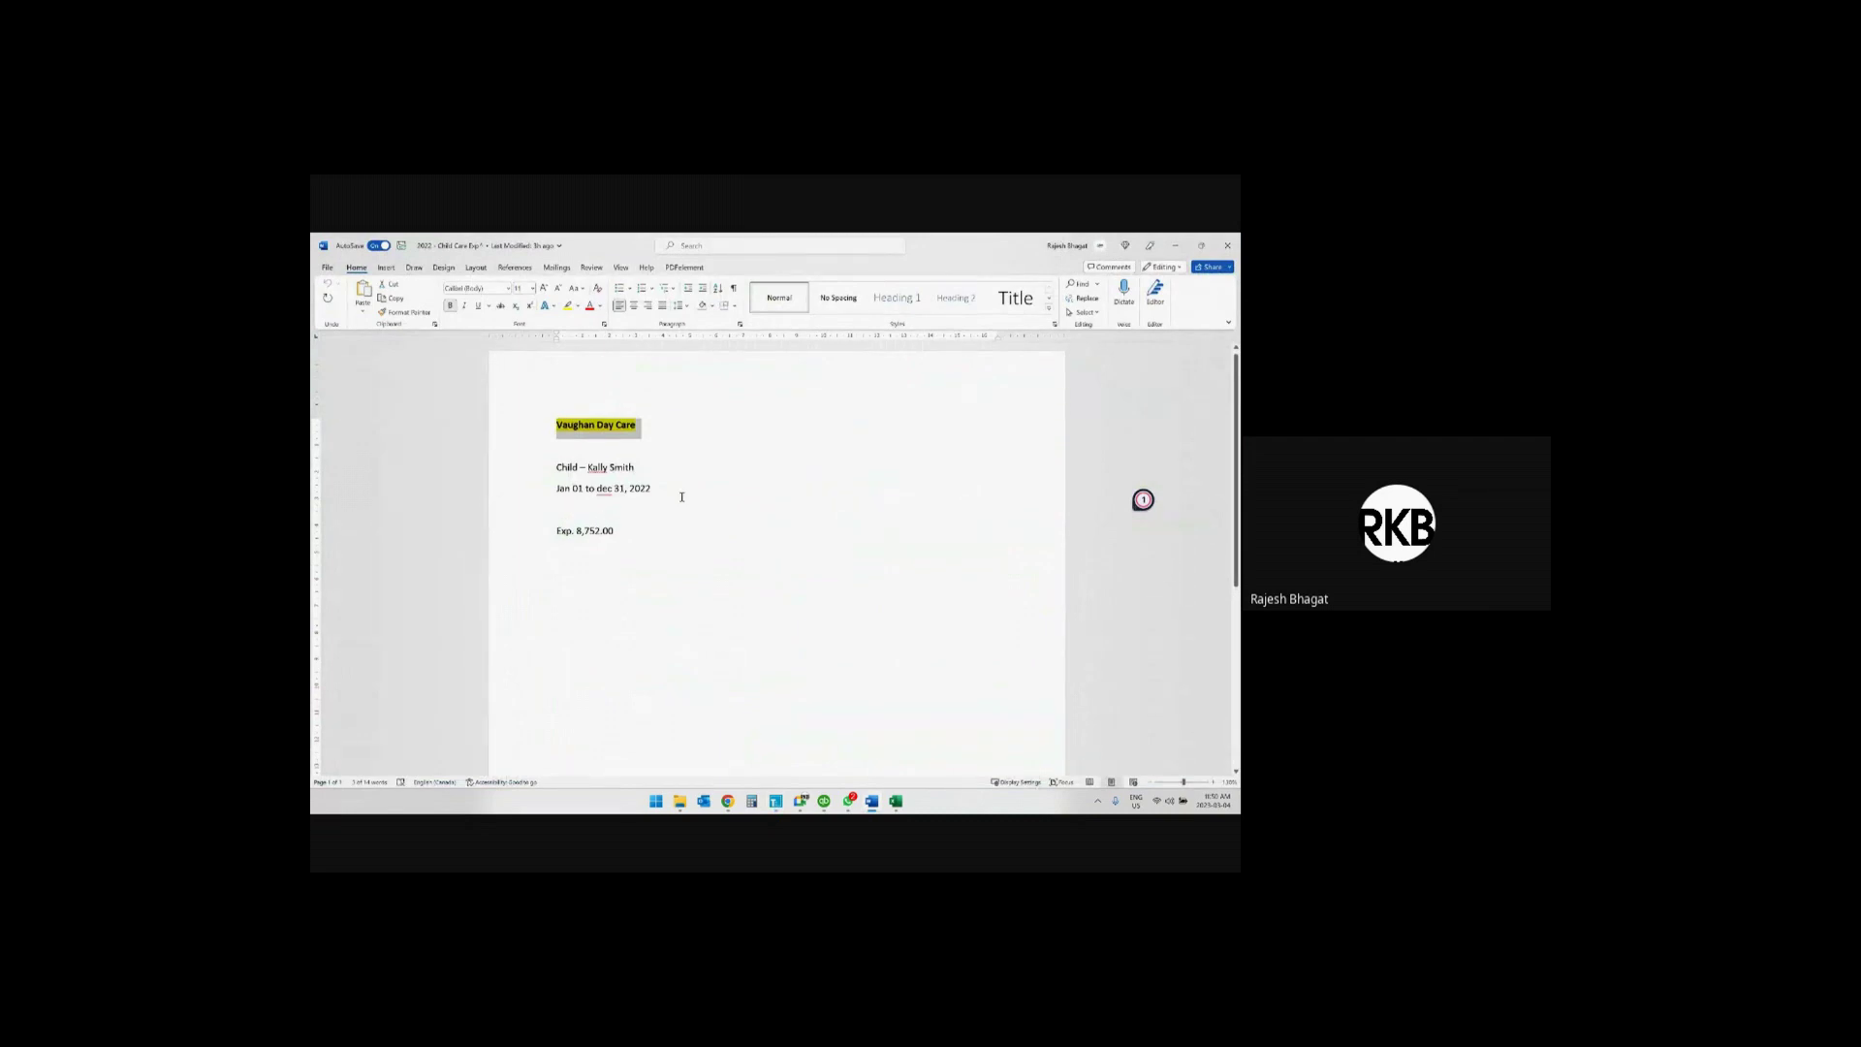
pyautogui.hotkey('alt', 'Tab')
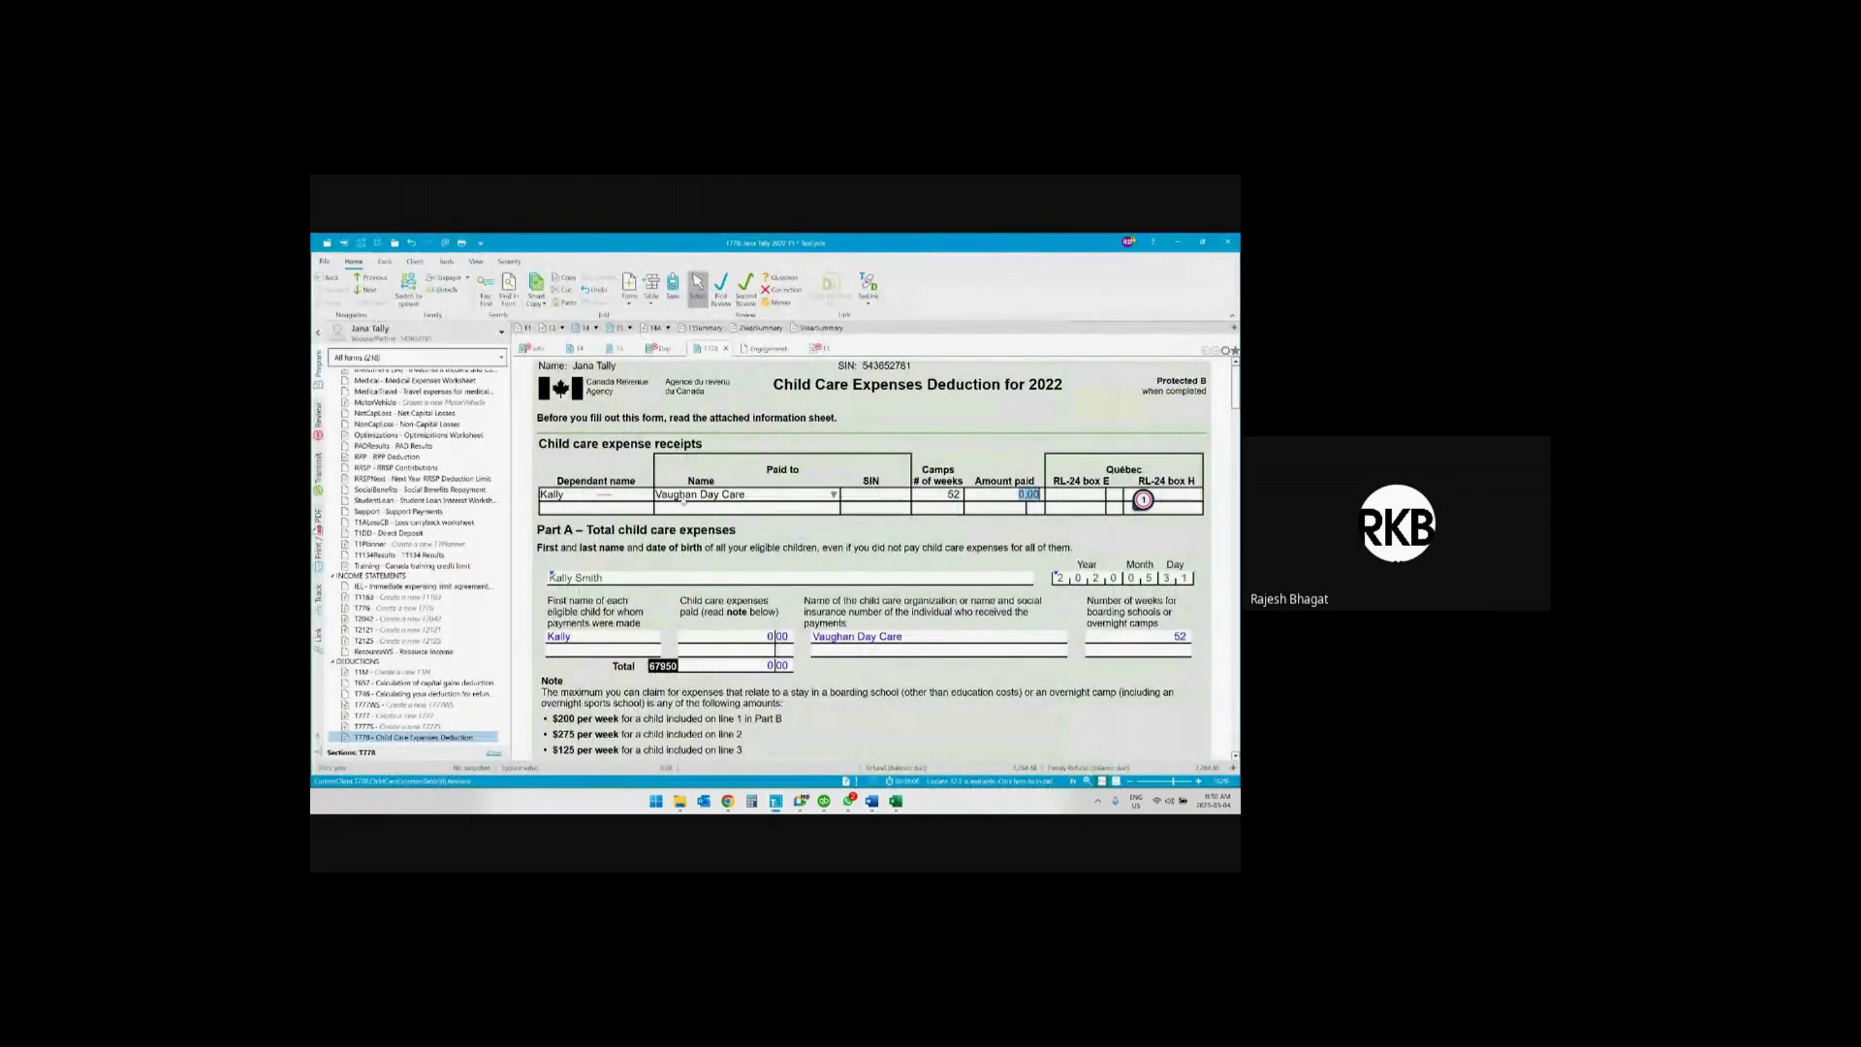
pyautogui.hotkey('alt', 'Tab')
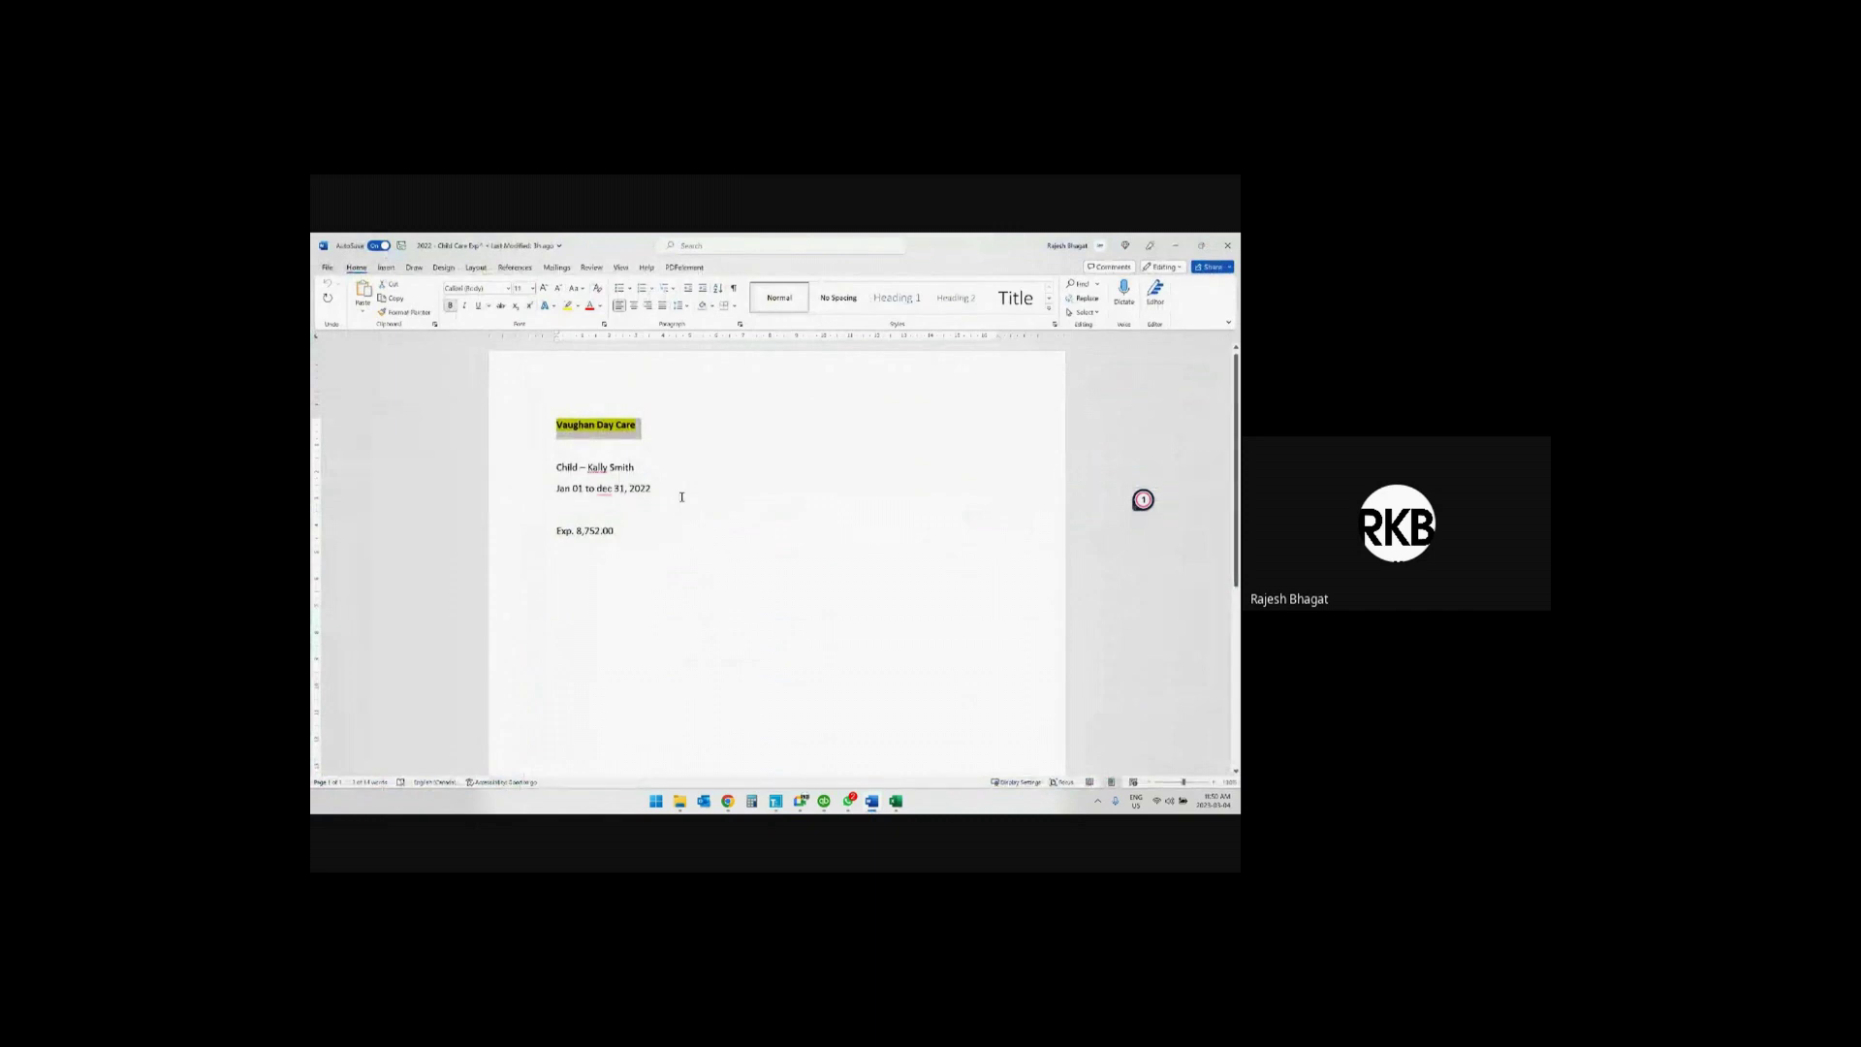
pyautogui.hotkey('alt', 'Tab')
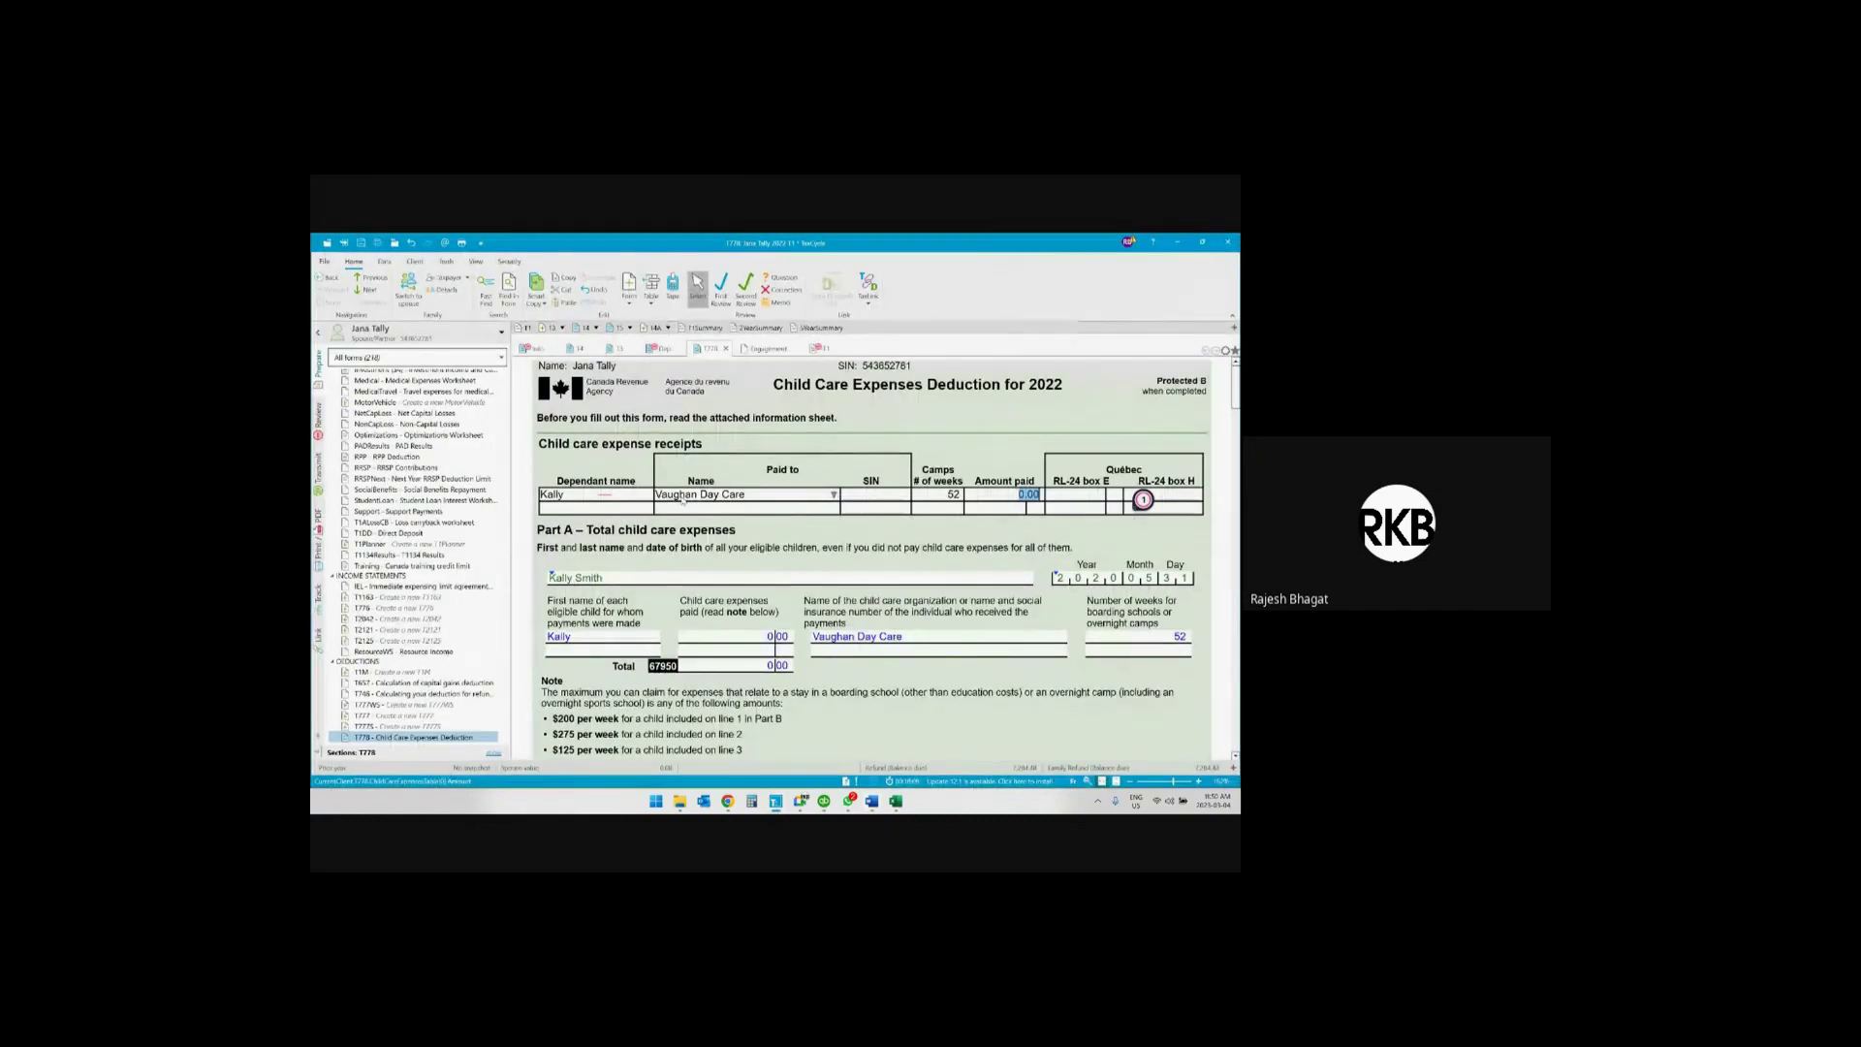
pyautogui.write('8752')
pyautogui.press('Tab')
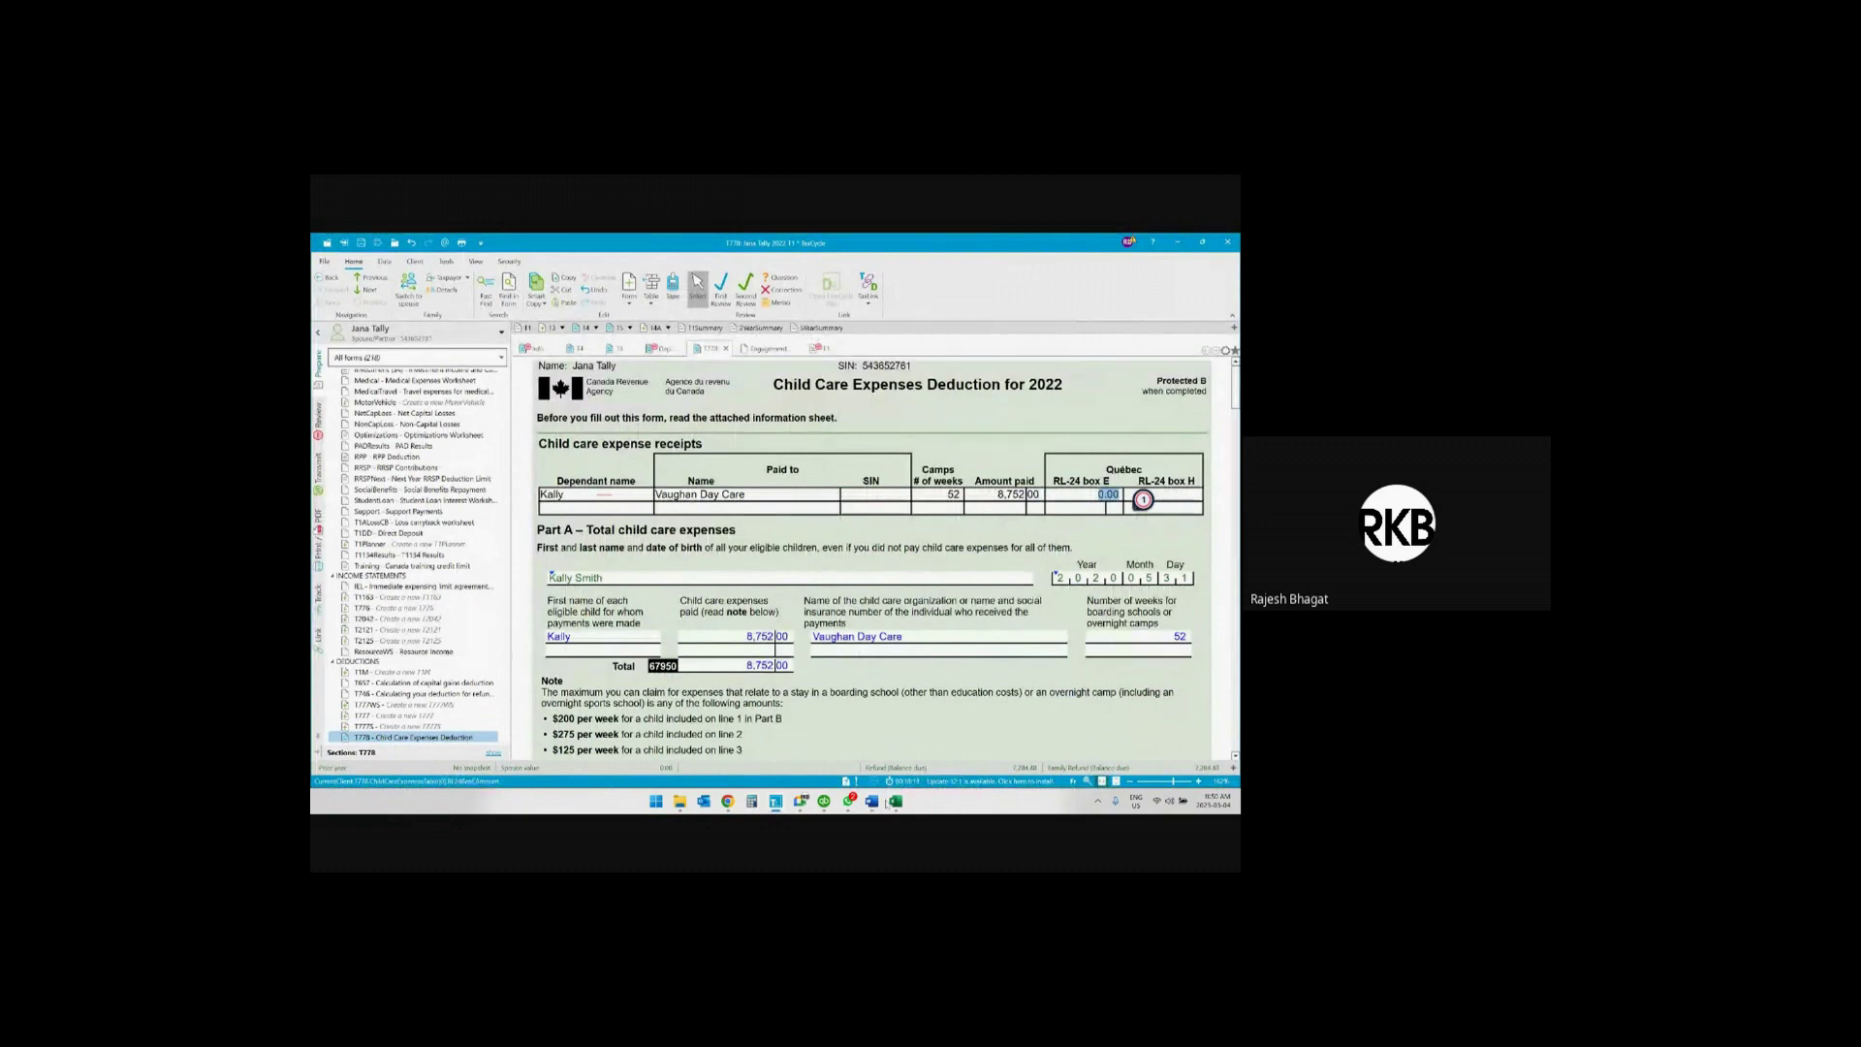
pyautogui.hotkey('alt', 'Tab')
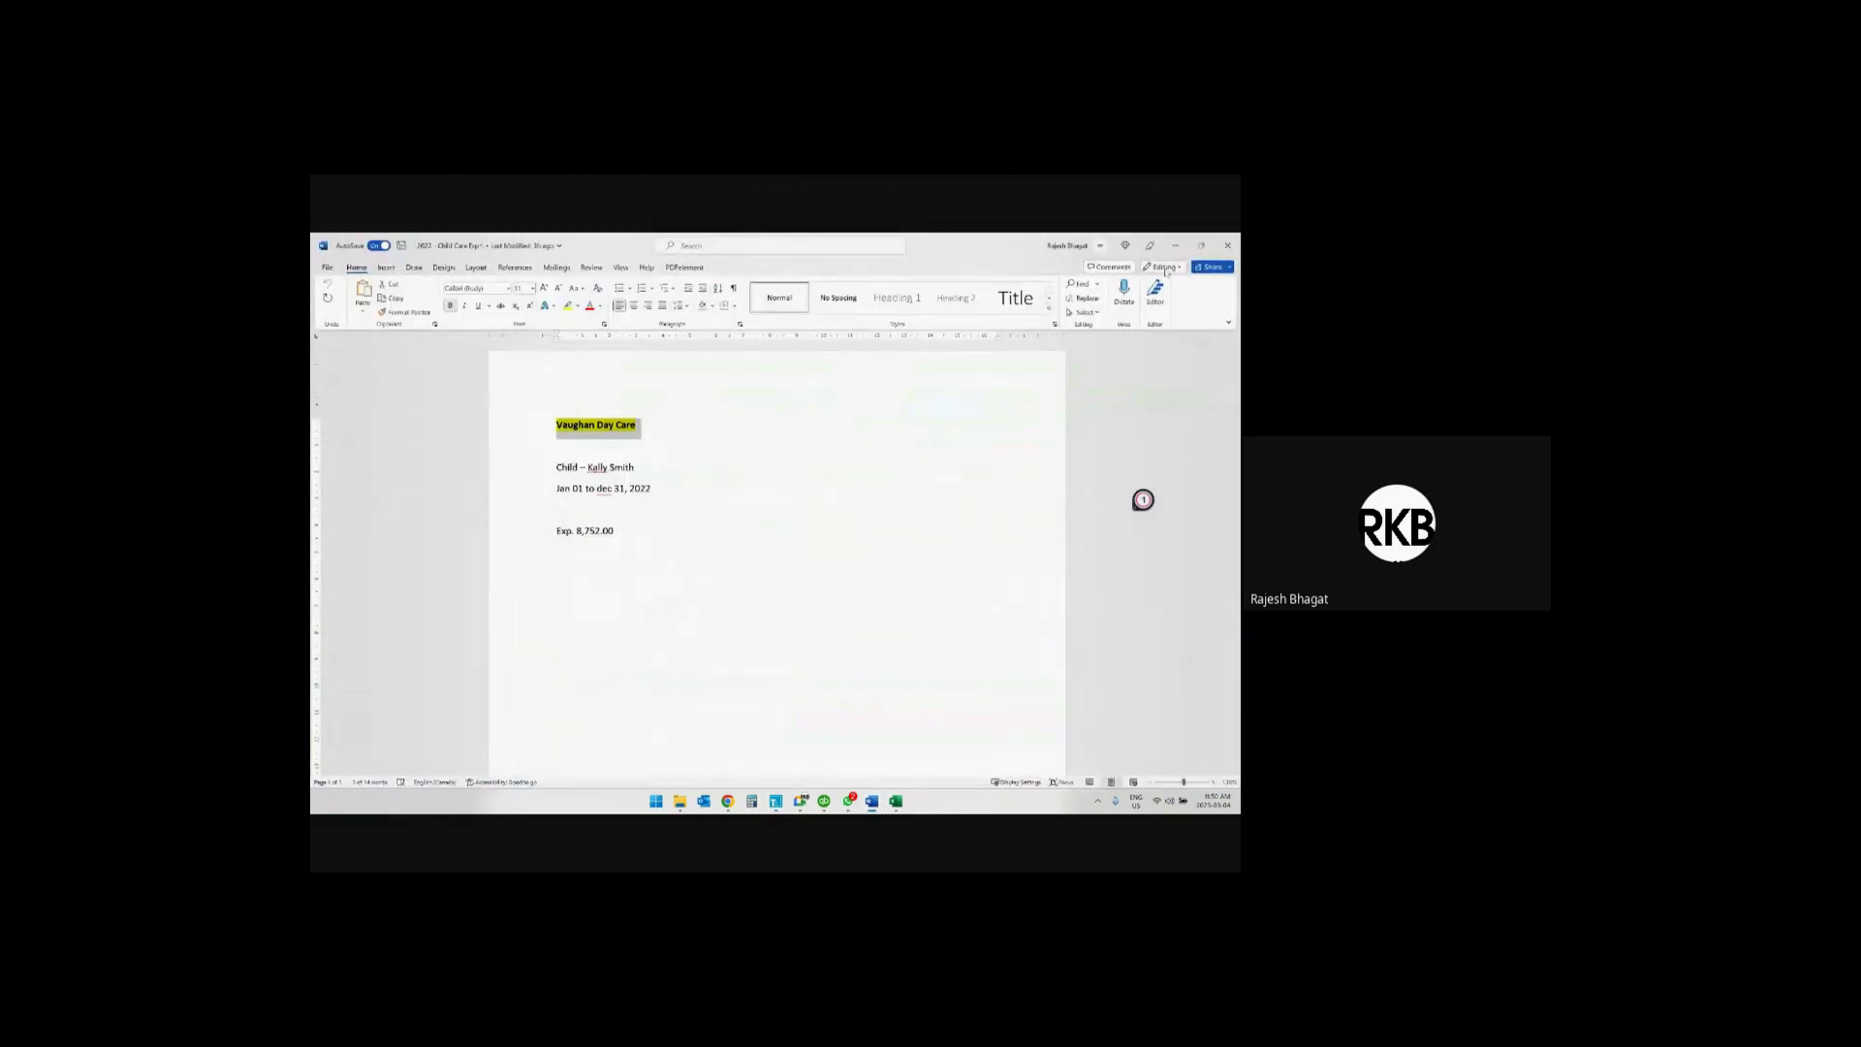
pyautogui.click(1233, 245)
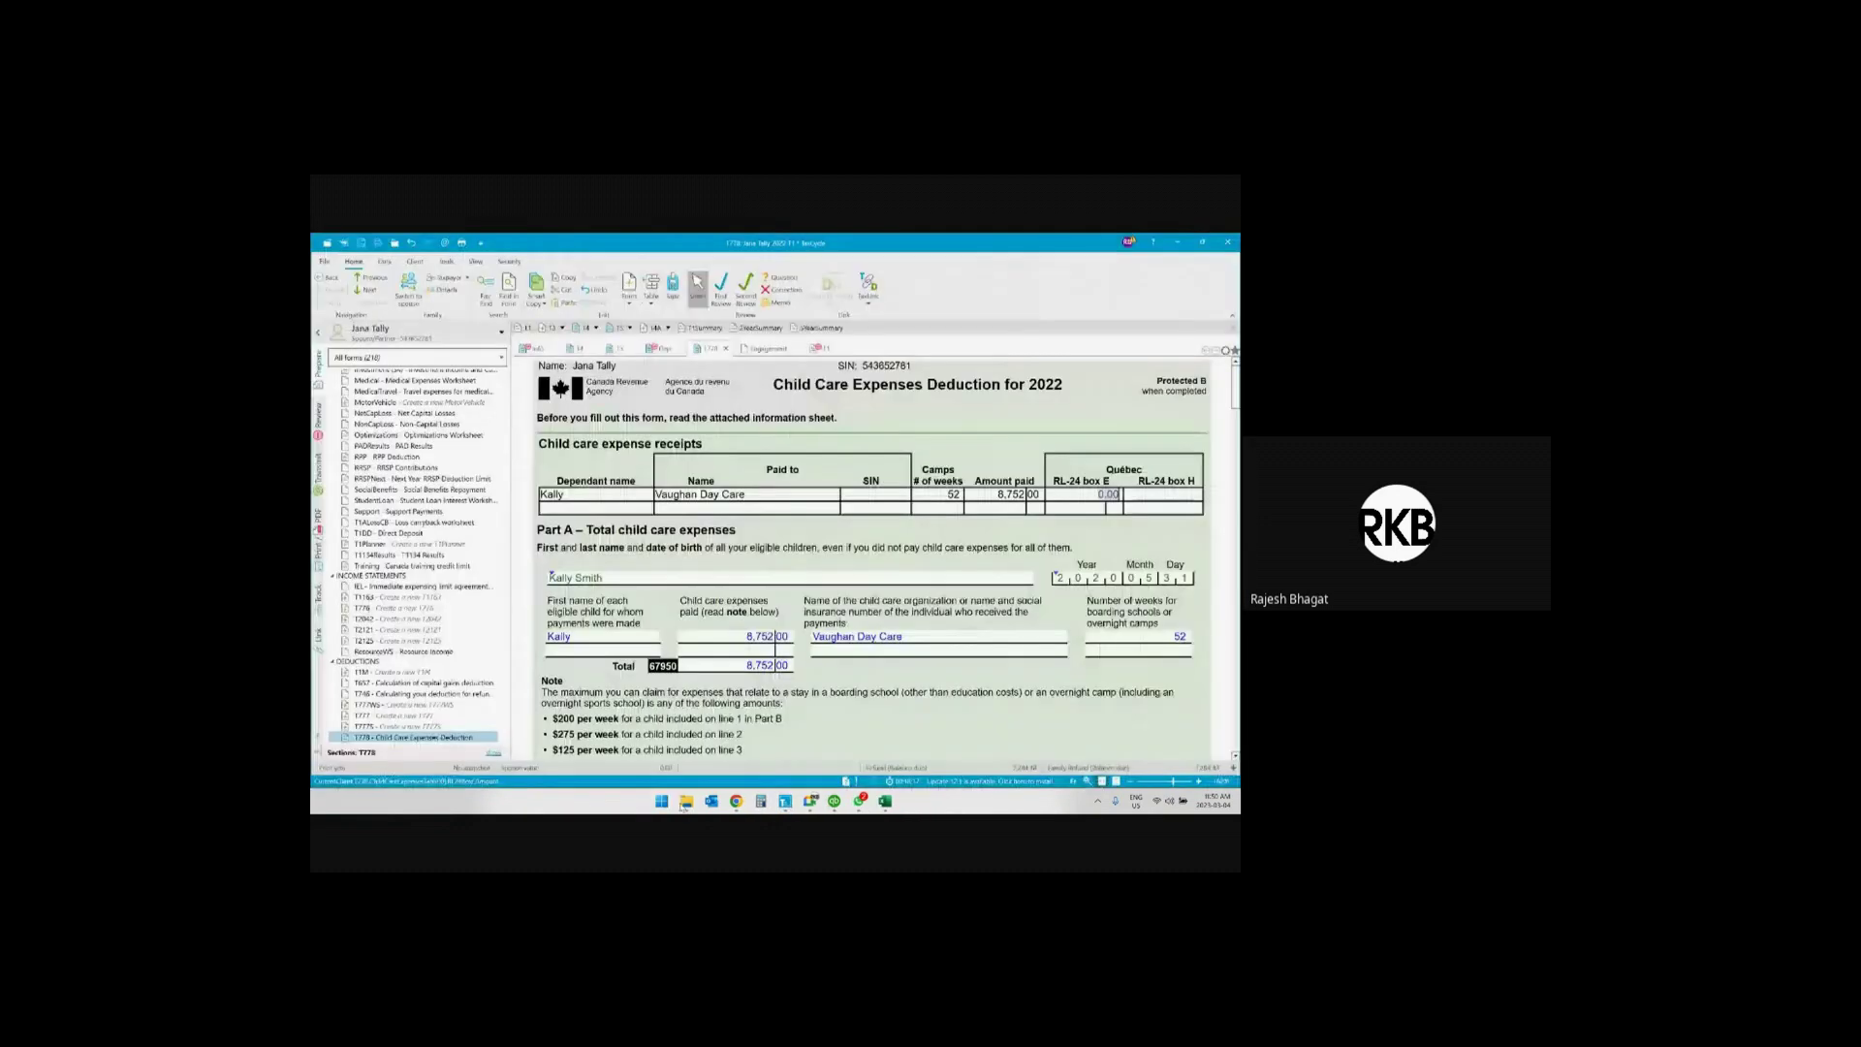
# Look through the Personal Tax folder in File Explorer to identify which source documents still have to be entered
pyautogui.click(686, 802)
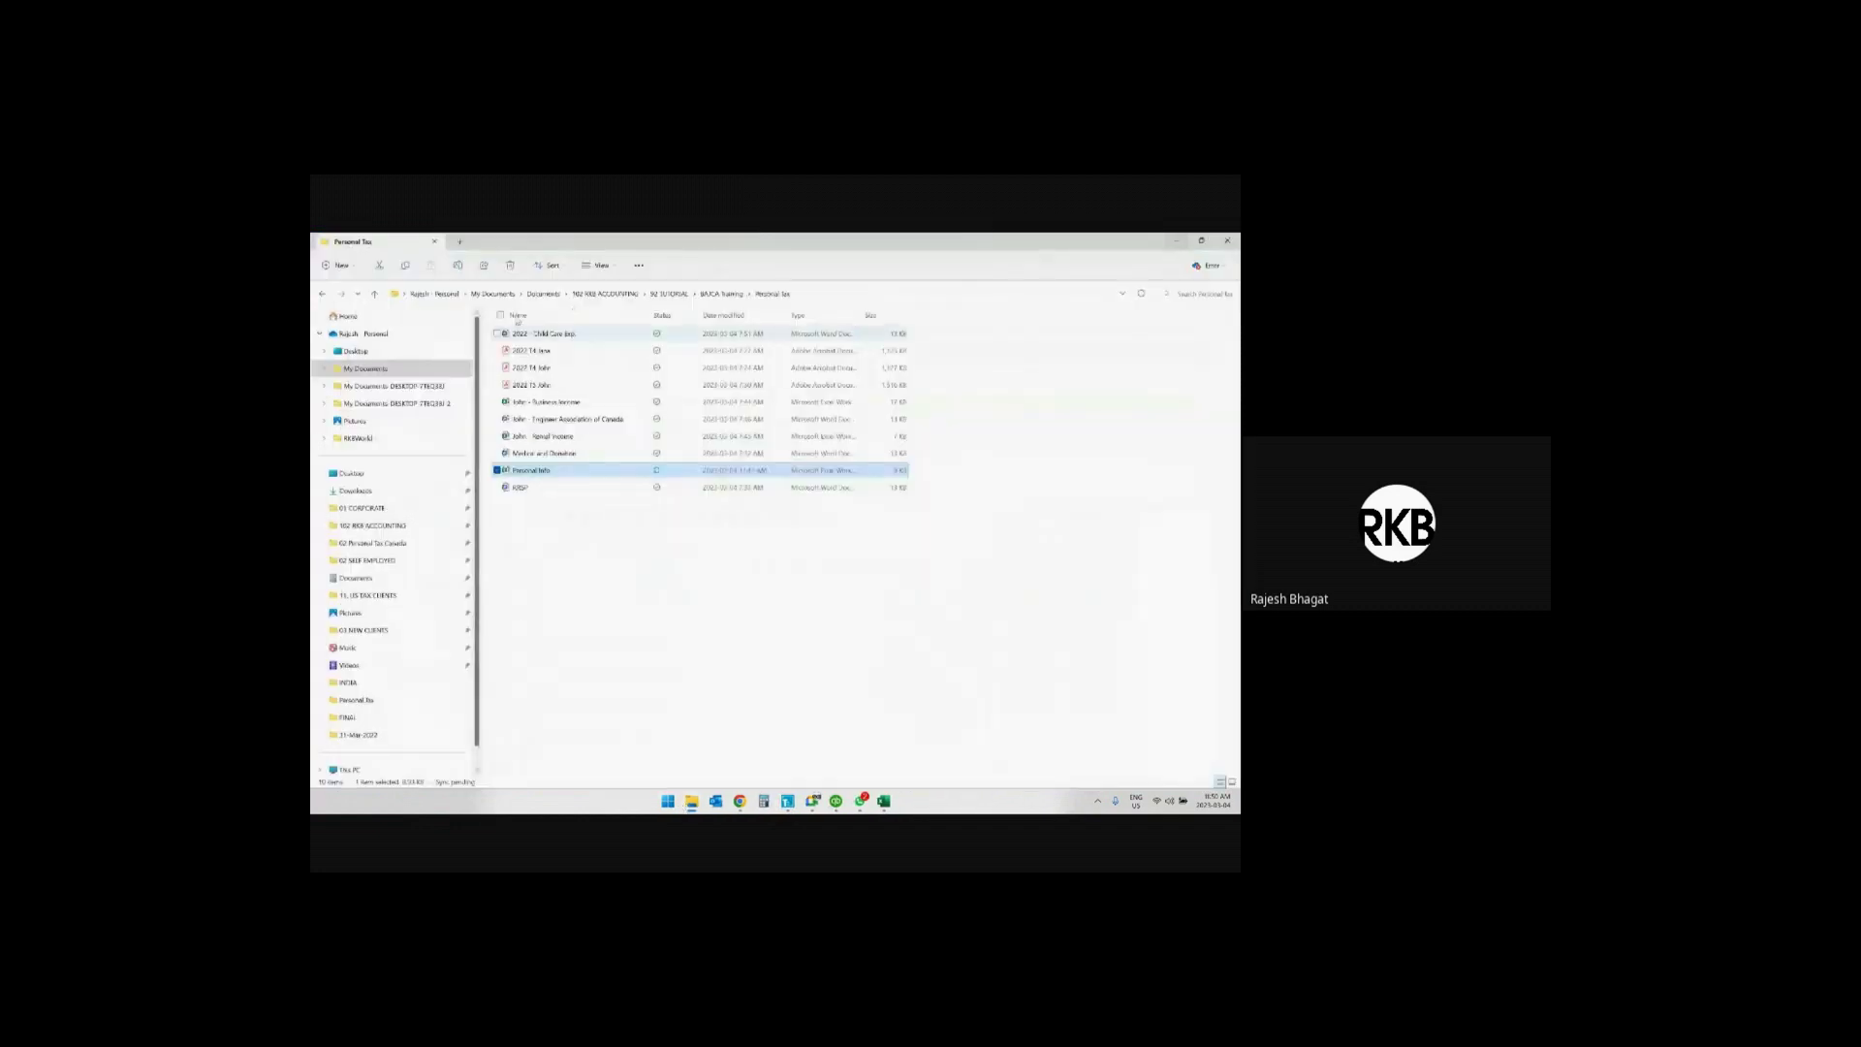
pyautogui.click(579, 337)
pyautogui.click(564, 350)
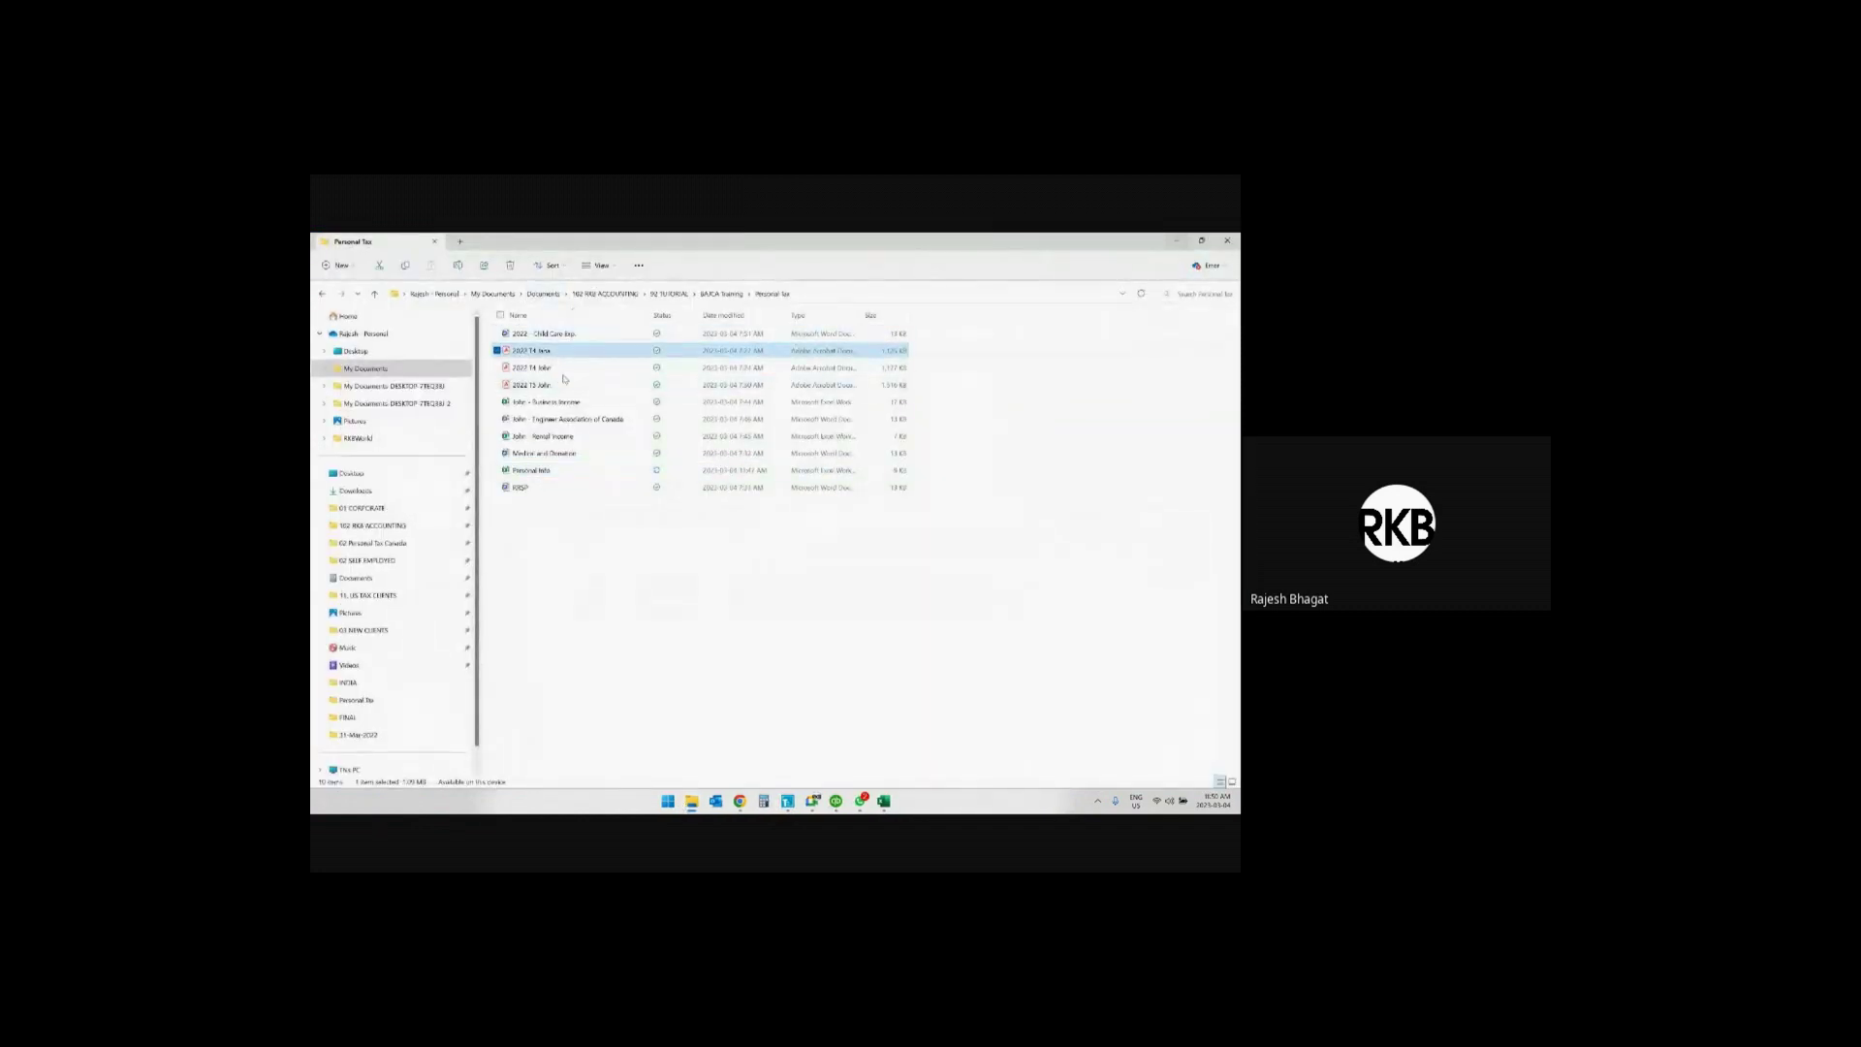
pyautogui.click(563, 372)
pyautogui.click(559, 386)
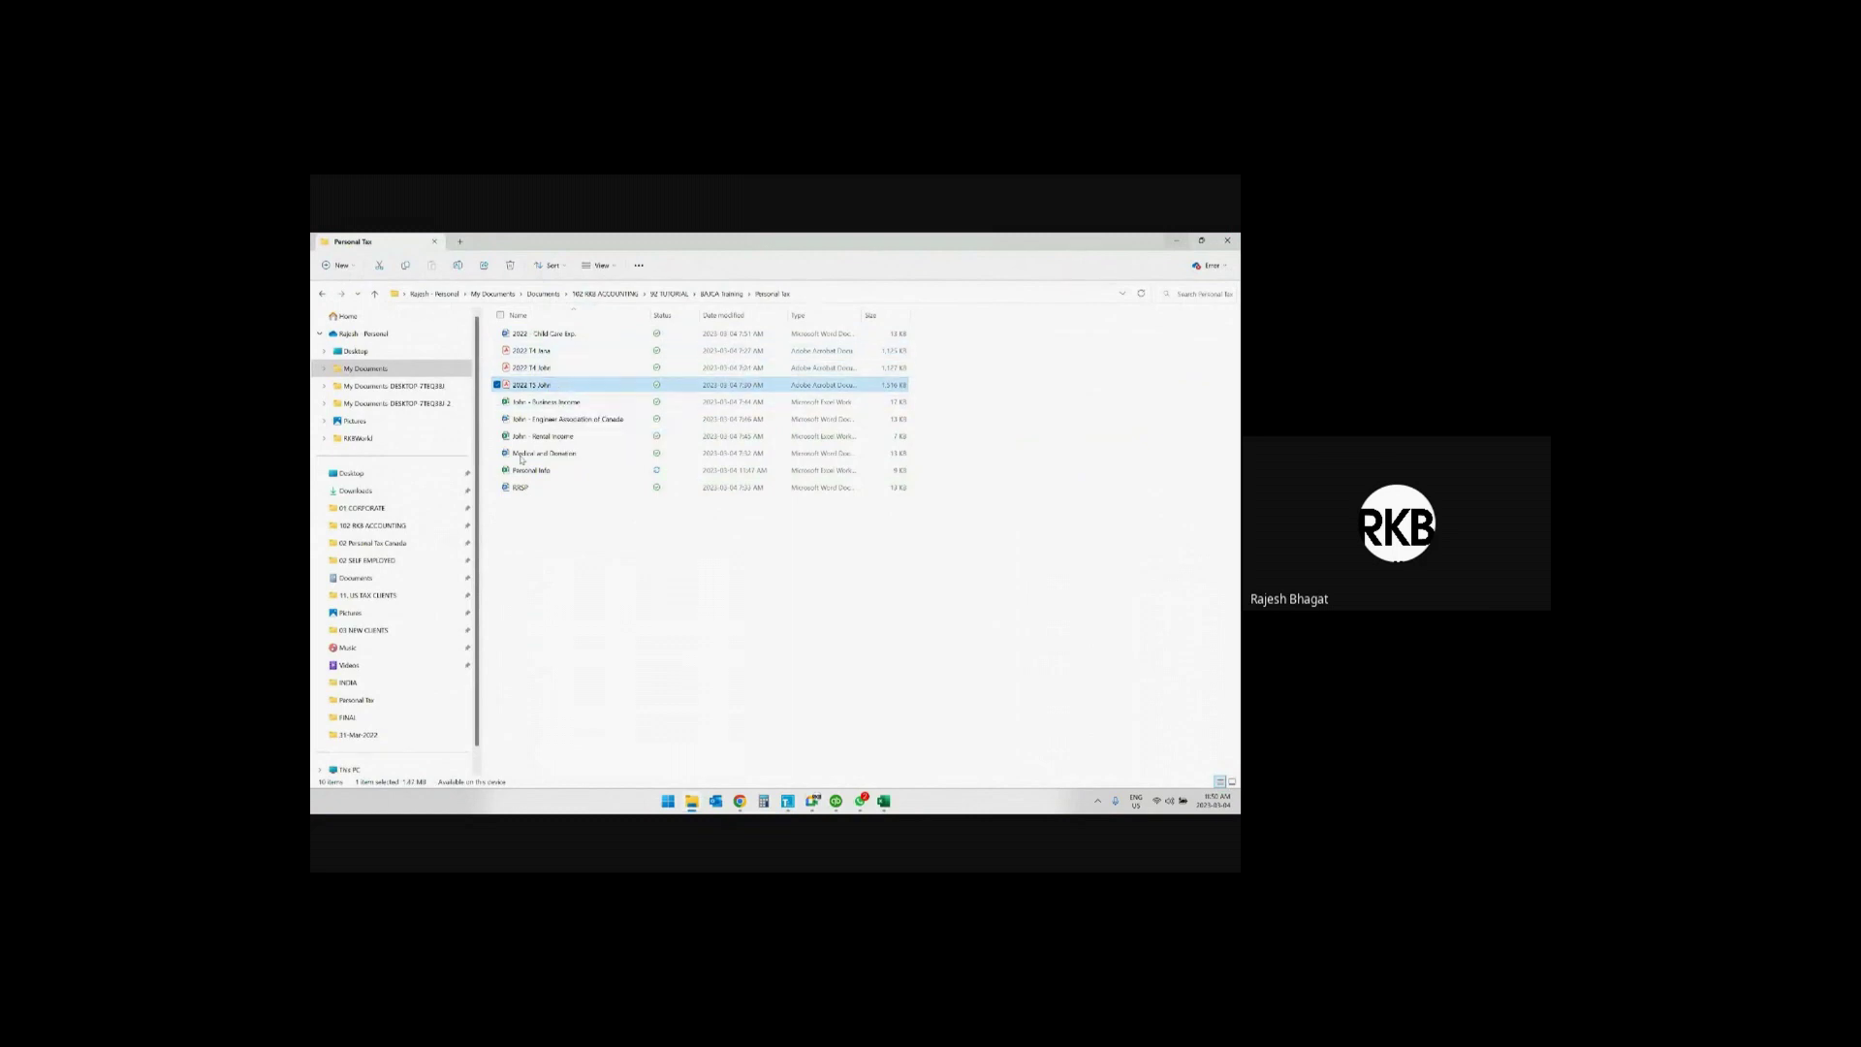
pyautogui.click(577, 403)
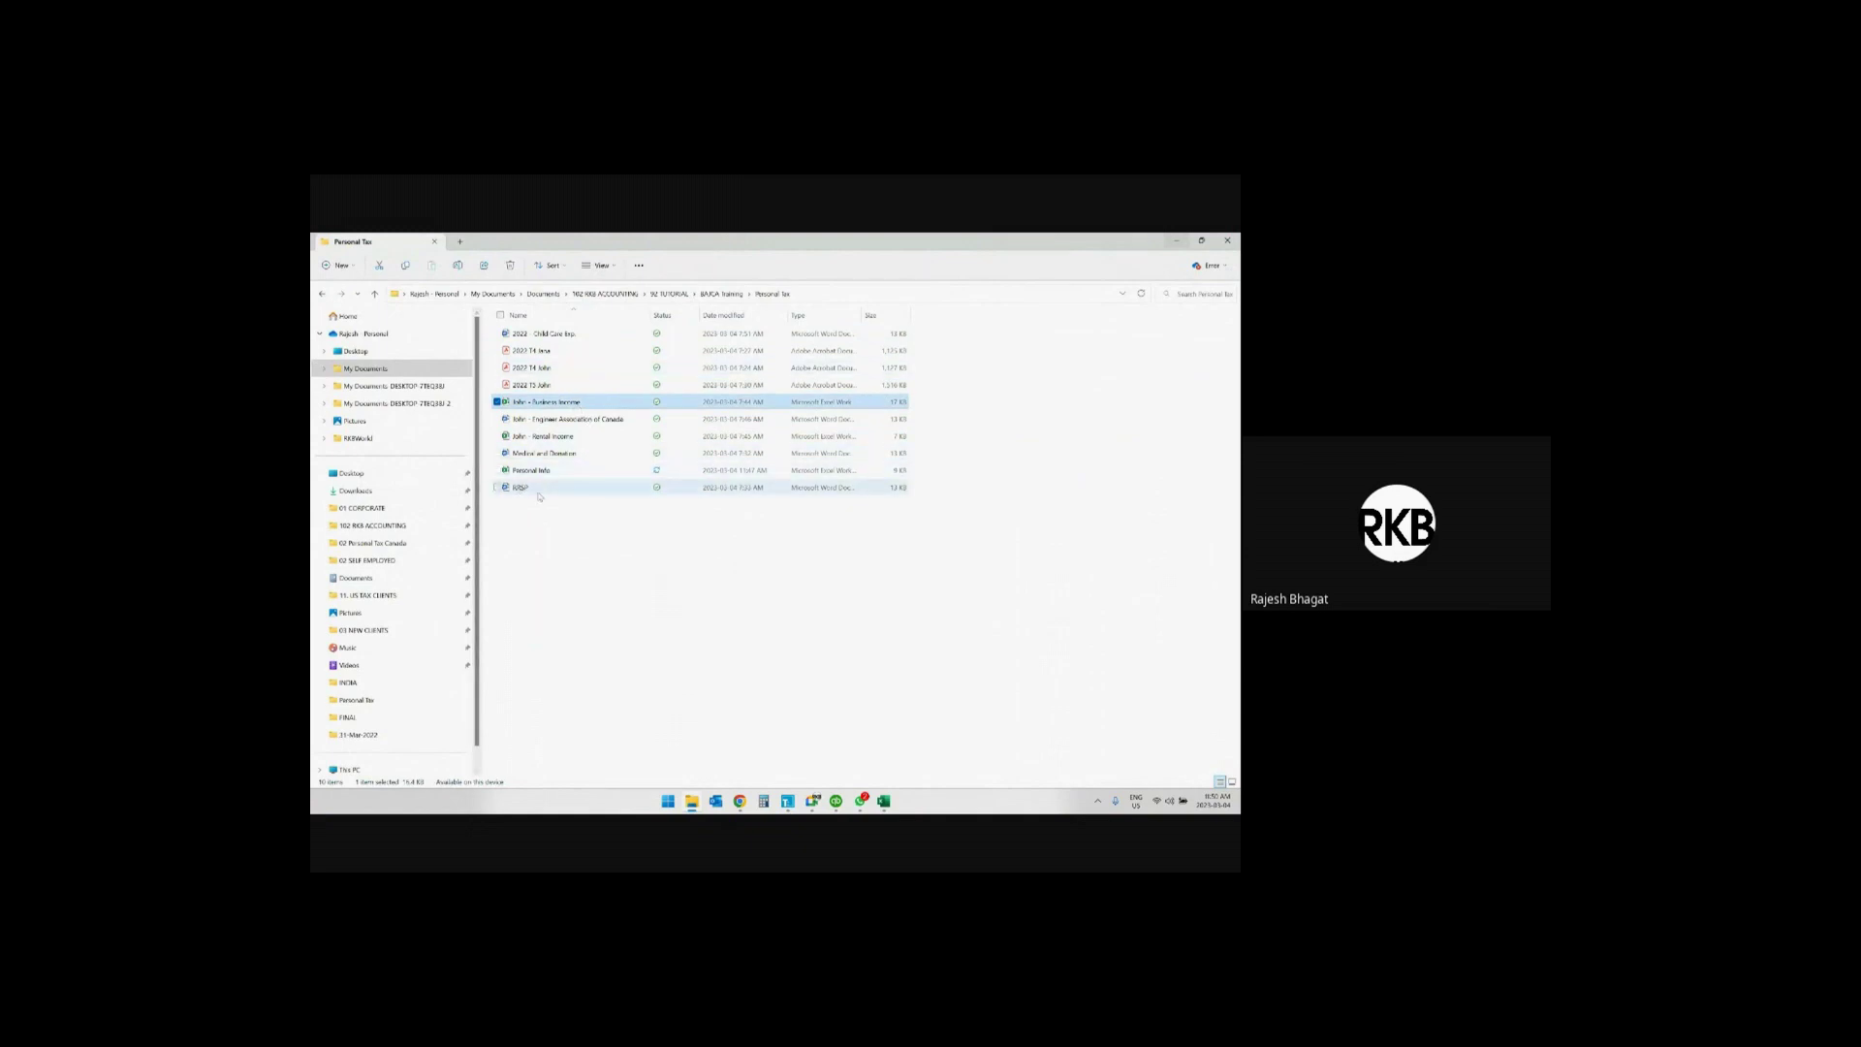
pyautogui.click(560, 422)
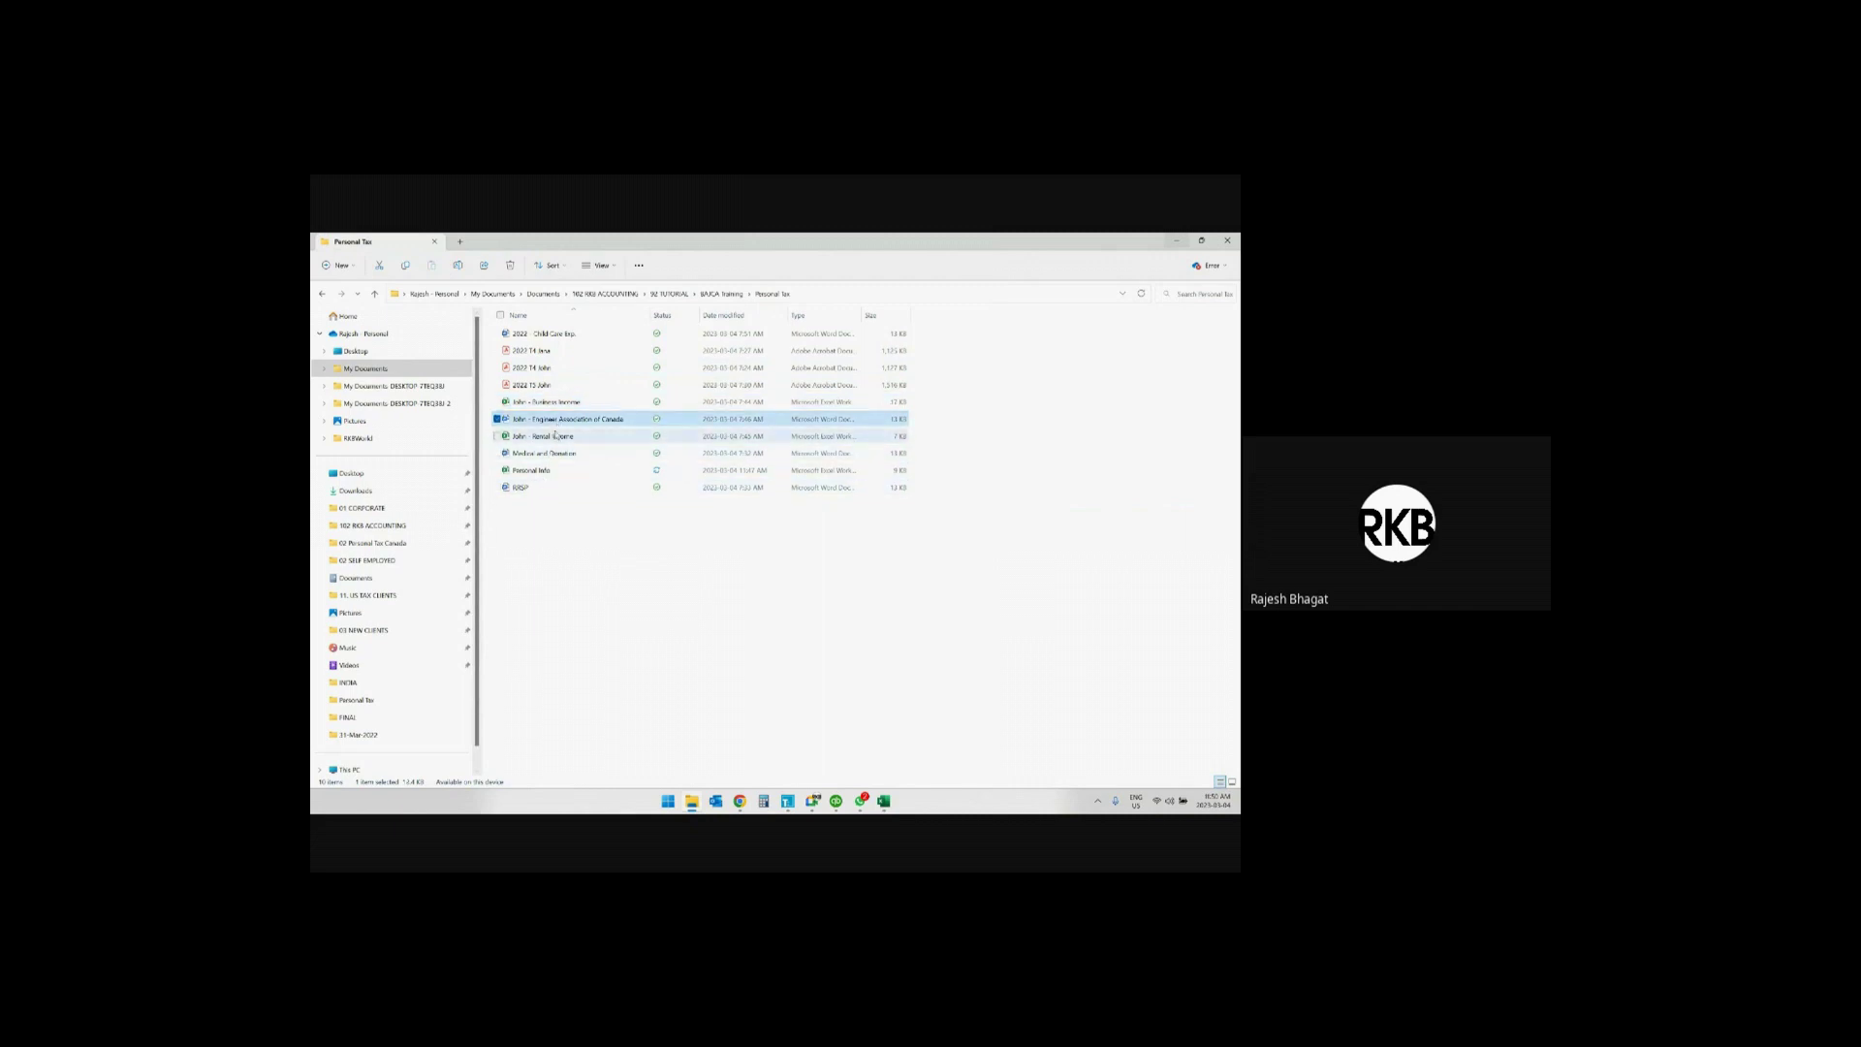
pyautogui.click(564, 403)
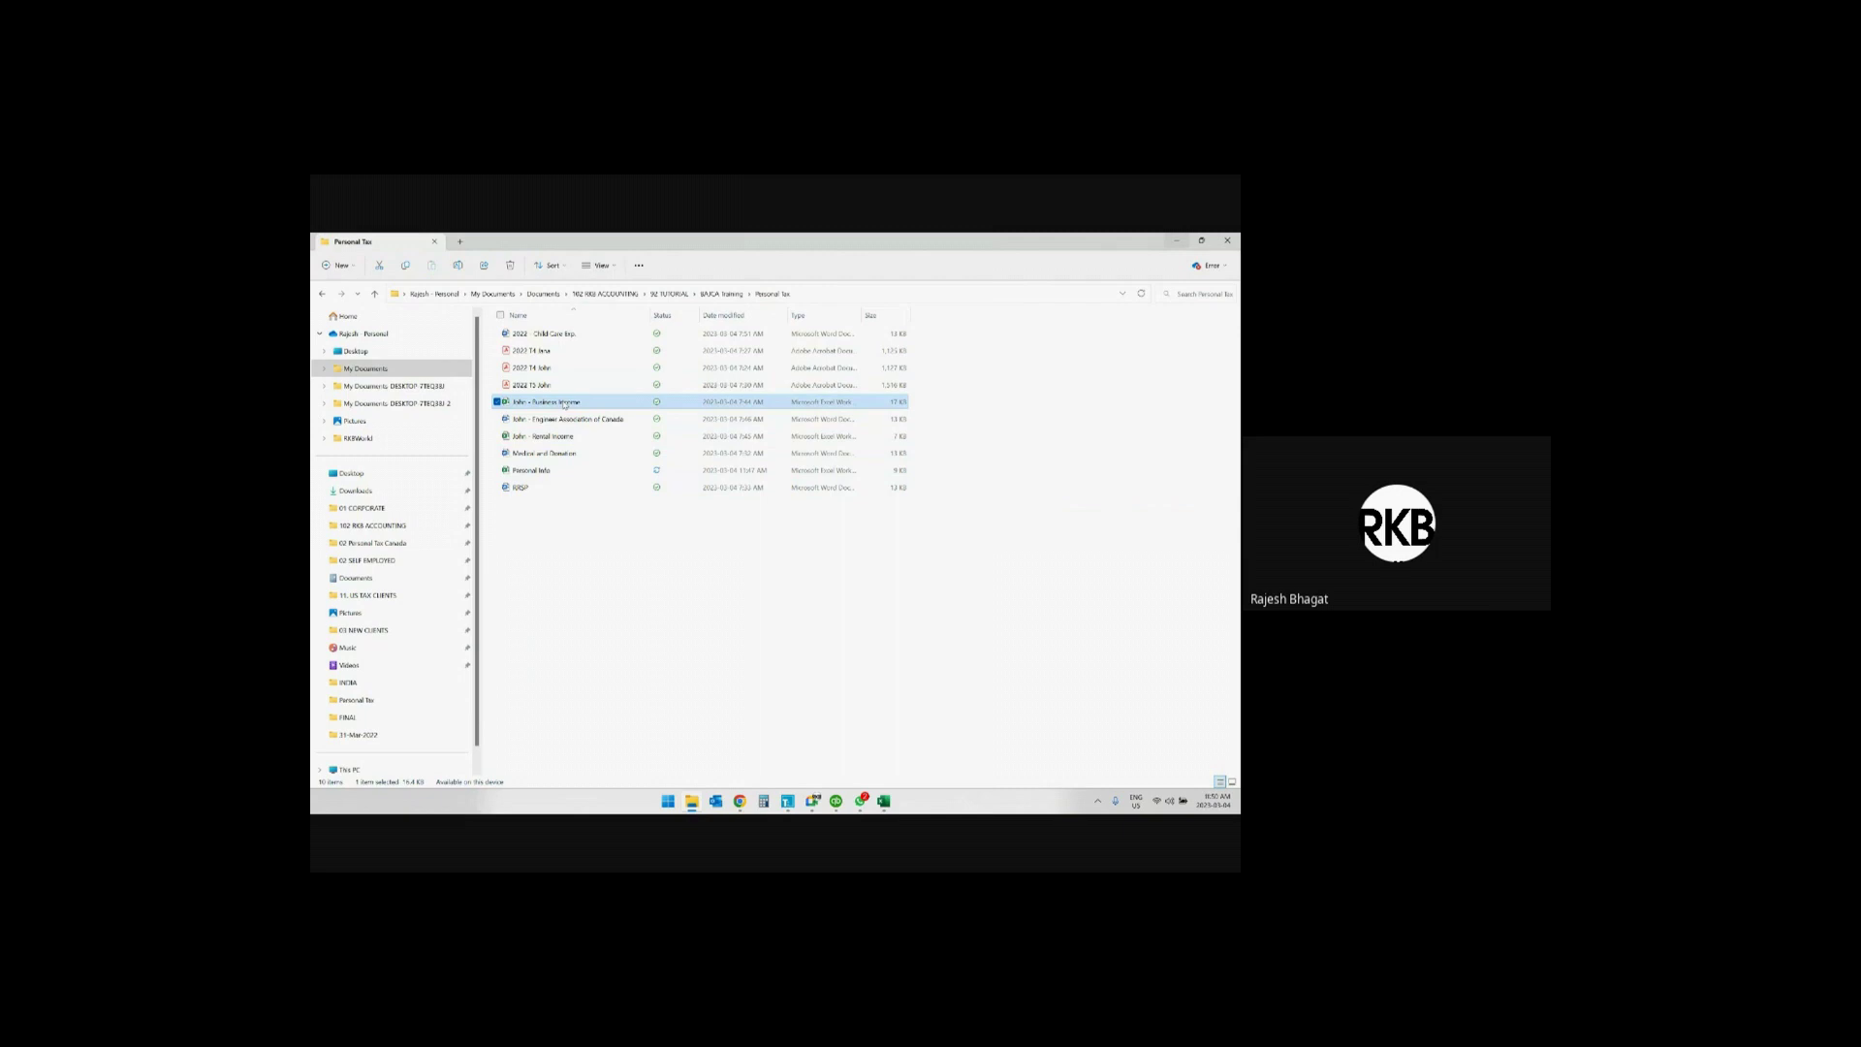
pyautogui.press('Down')
pyautogui.press('Down')
pyautogui.click(566, 404)
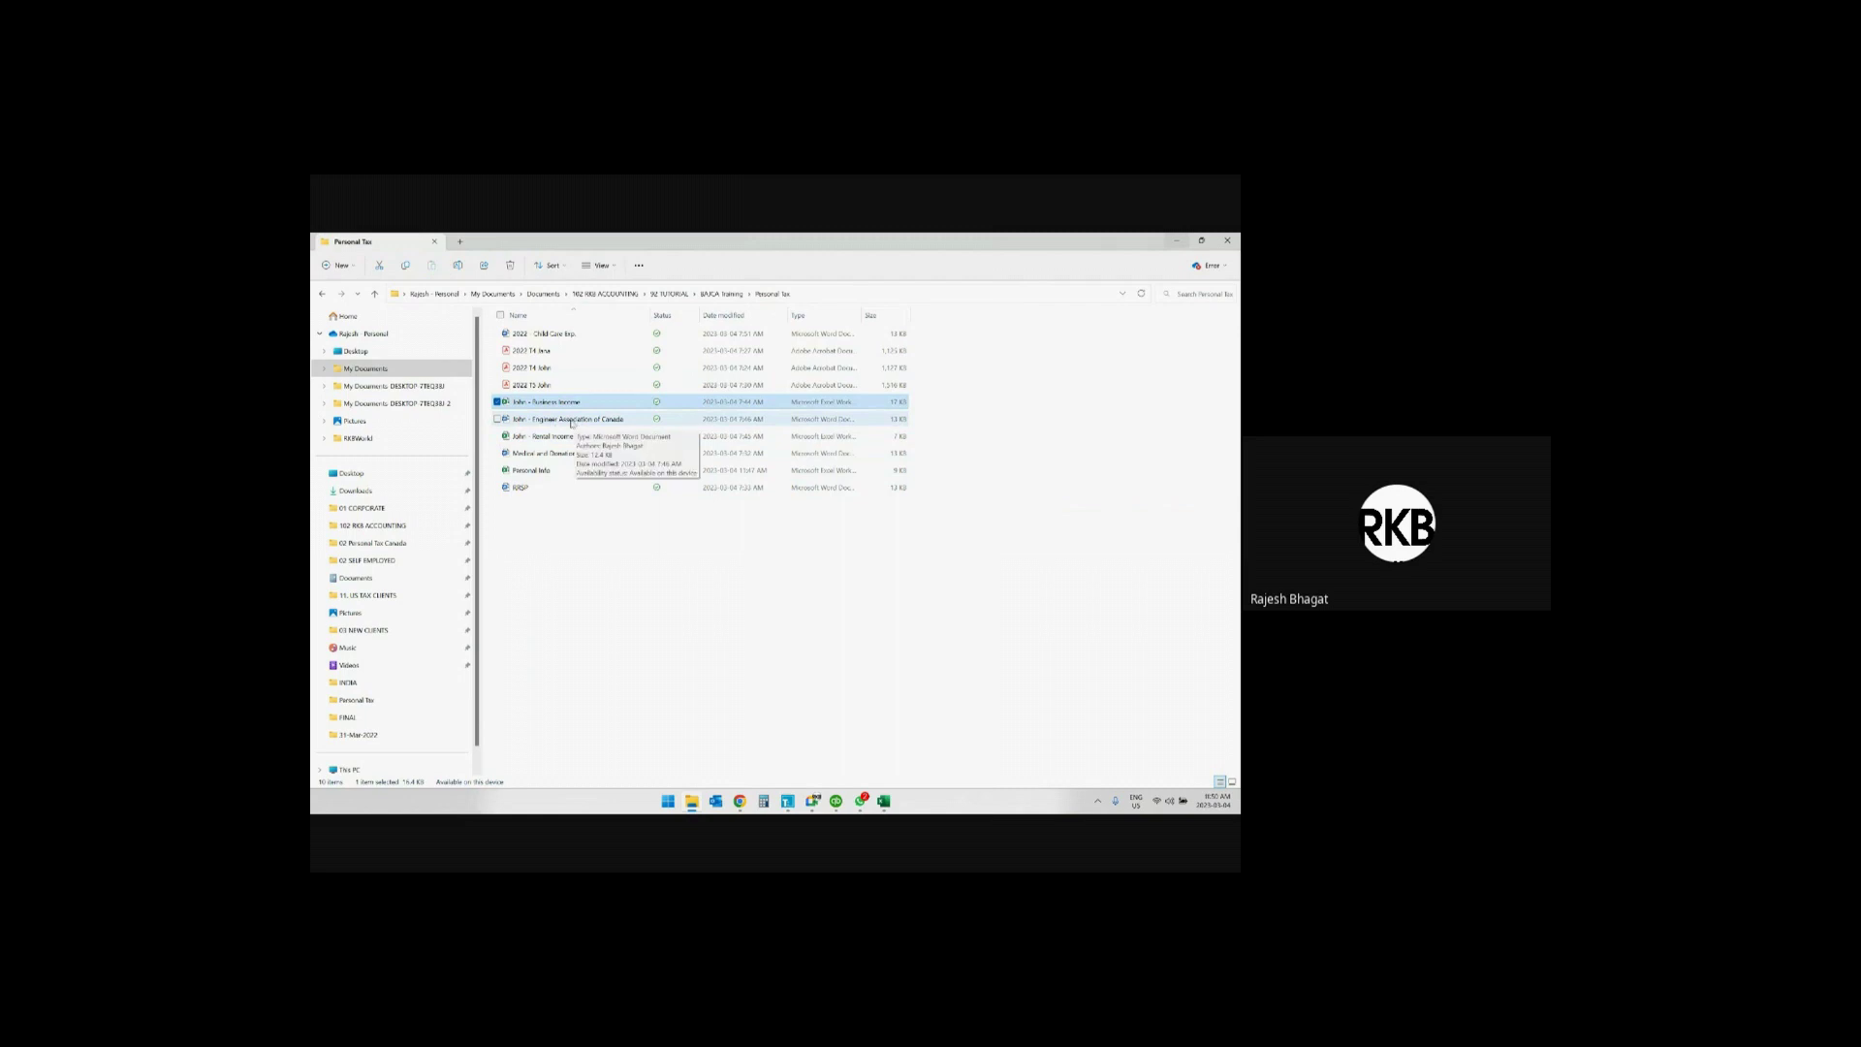
# Open the Engineer Association of Canada document, review the 2022 membership fee, and switch back to TaxCycle
pyautogui.doubleClick(573, 421)
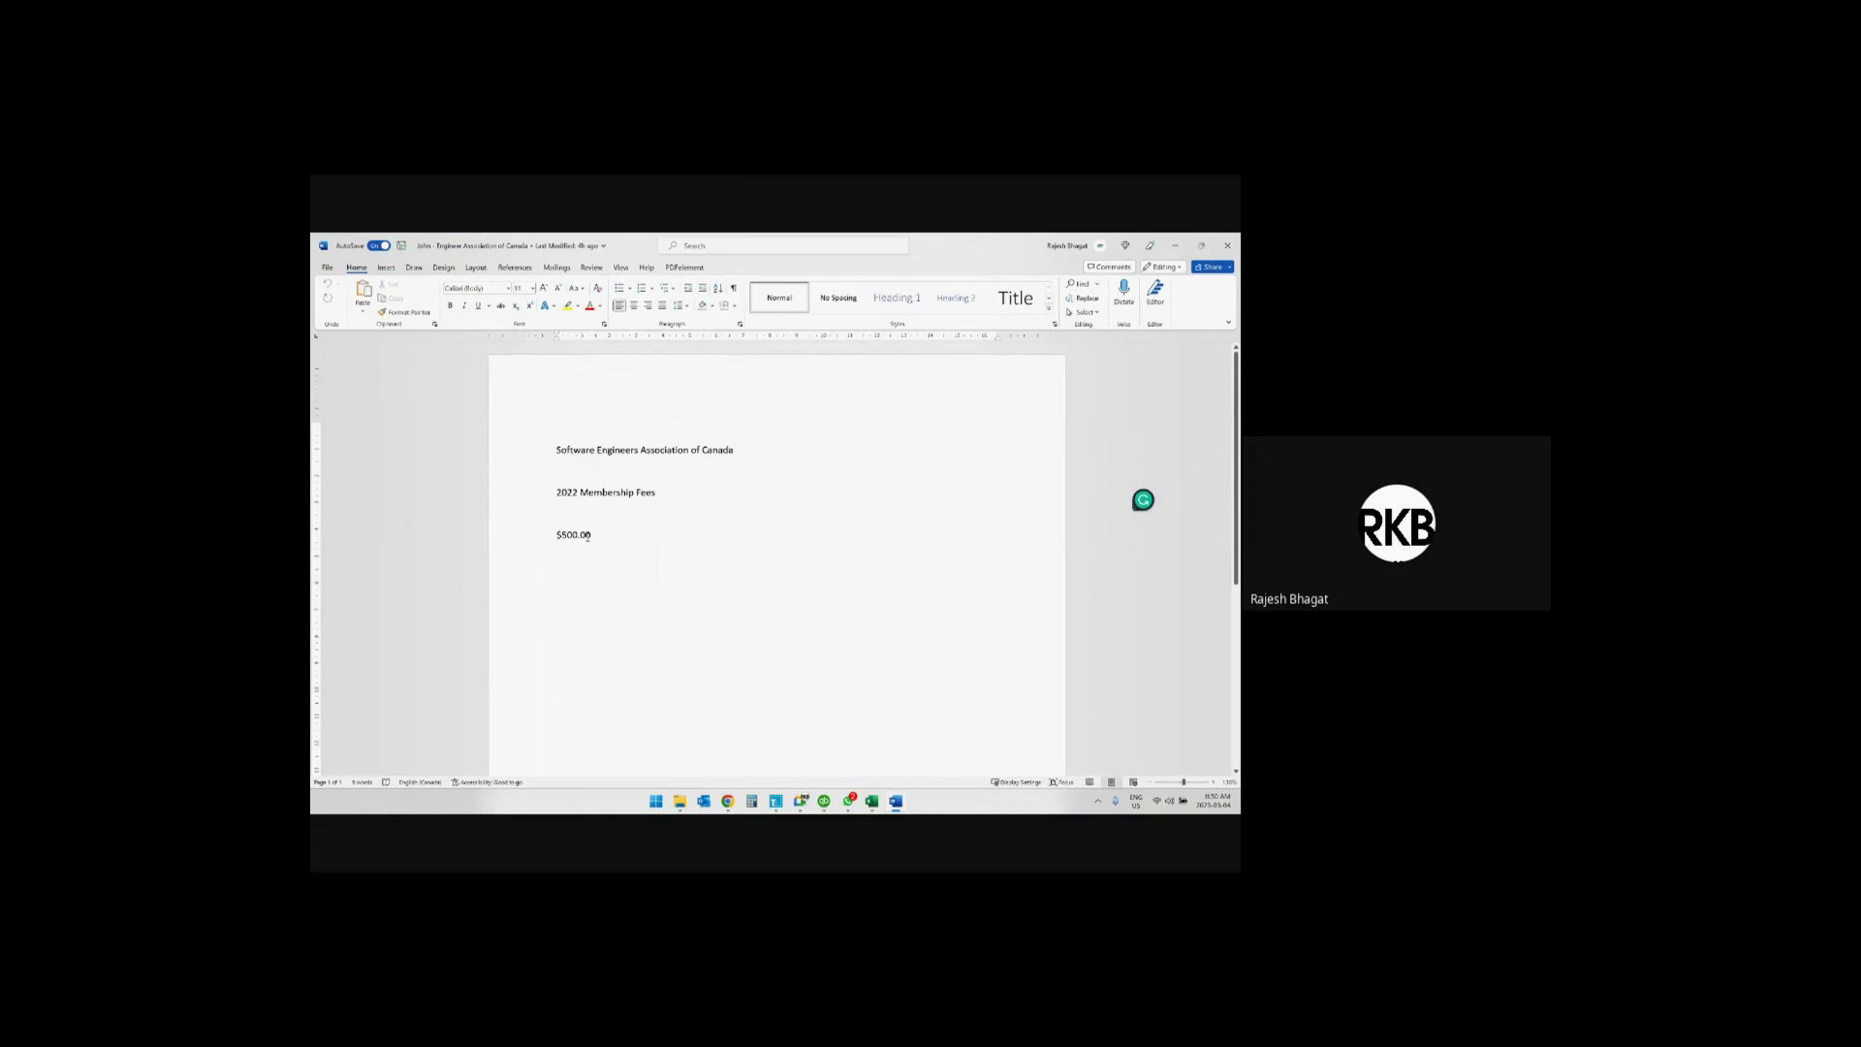
pyautogui.click(1174, 246)
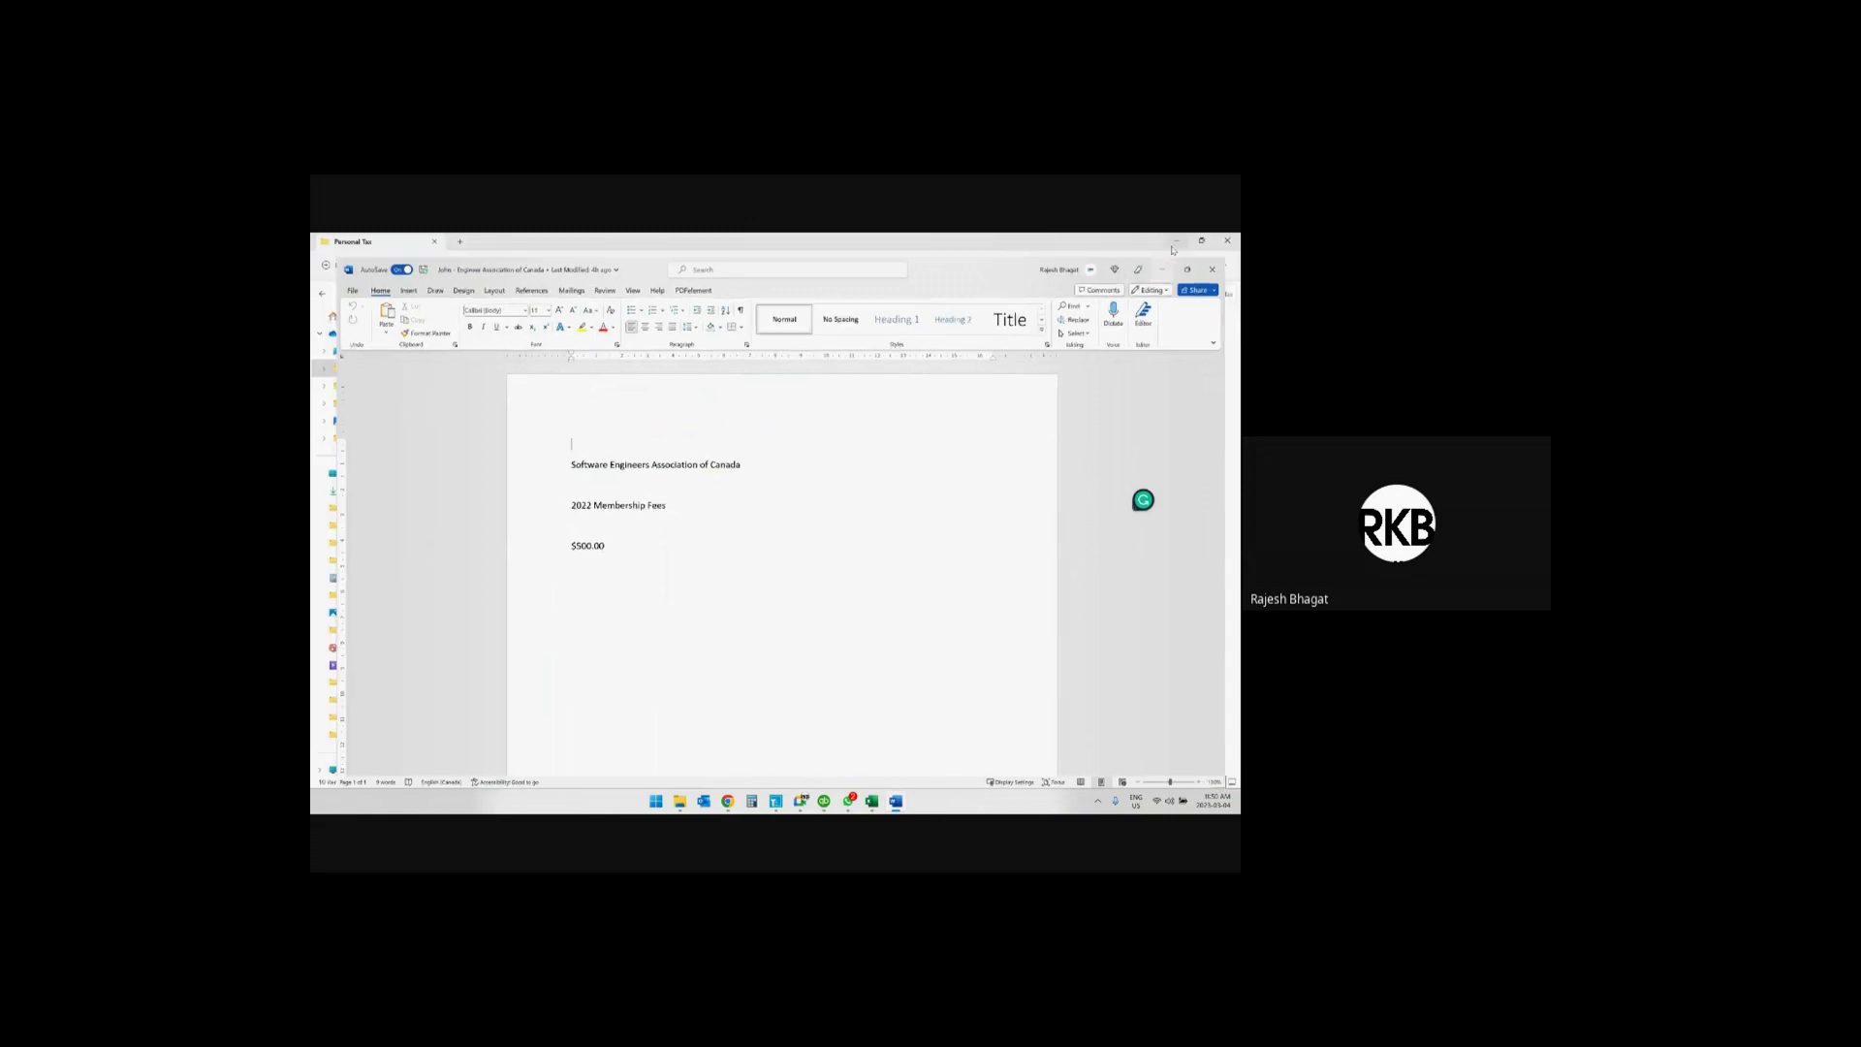
pyautogui.hotkey('alt', 'Tab')
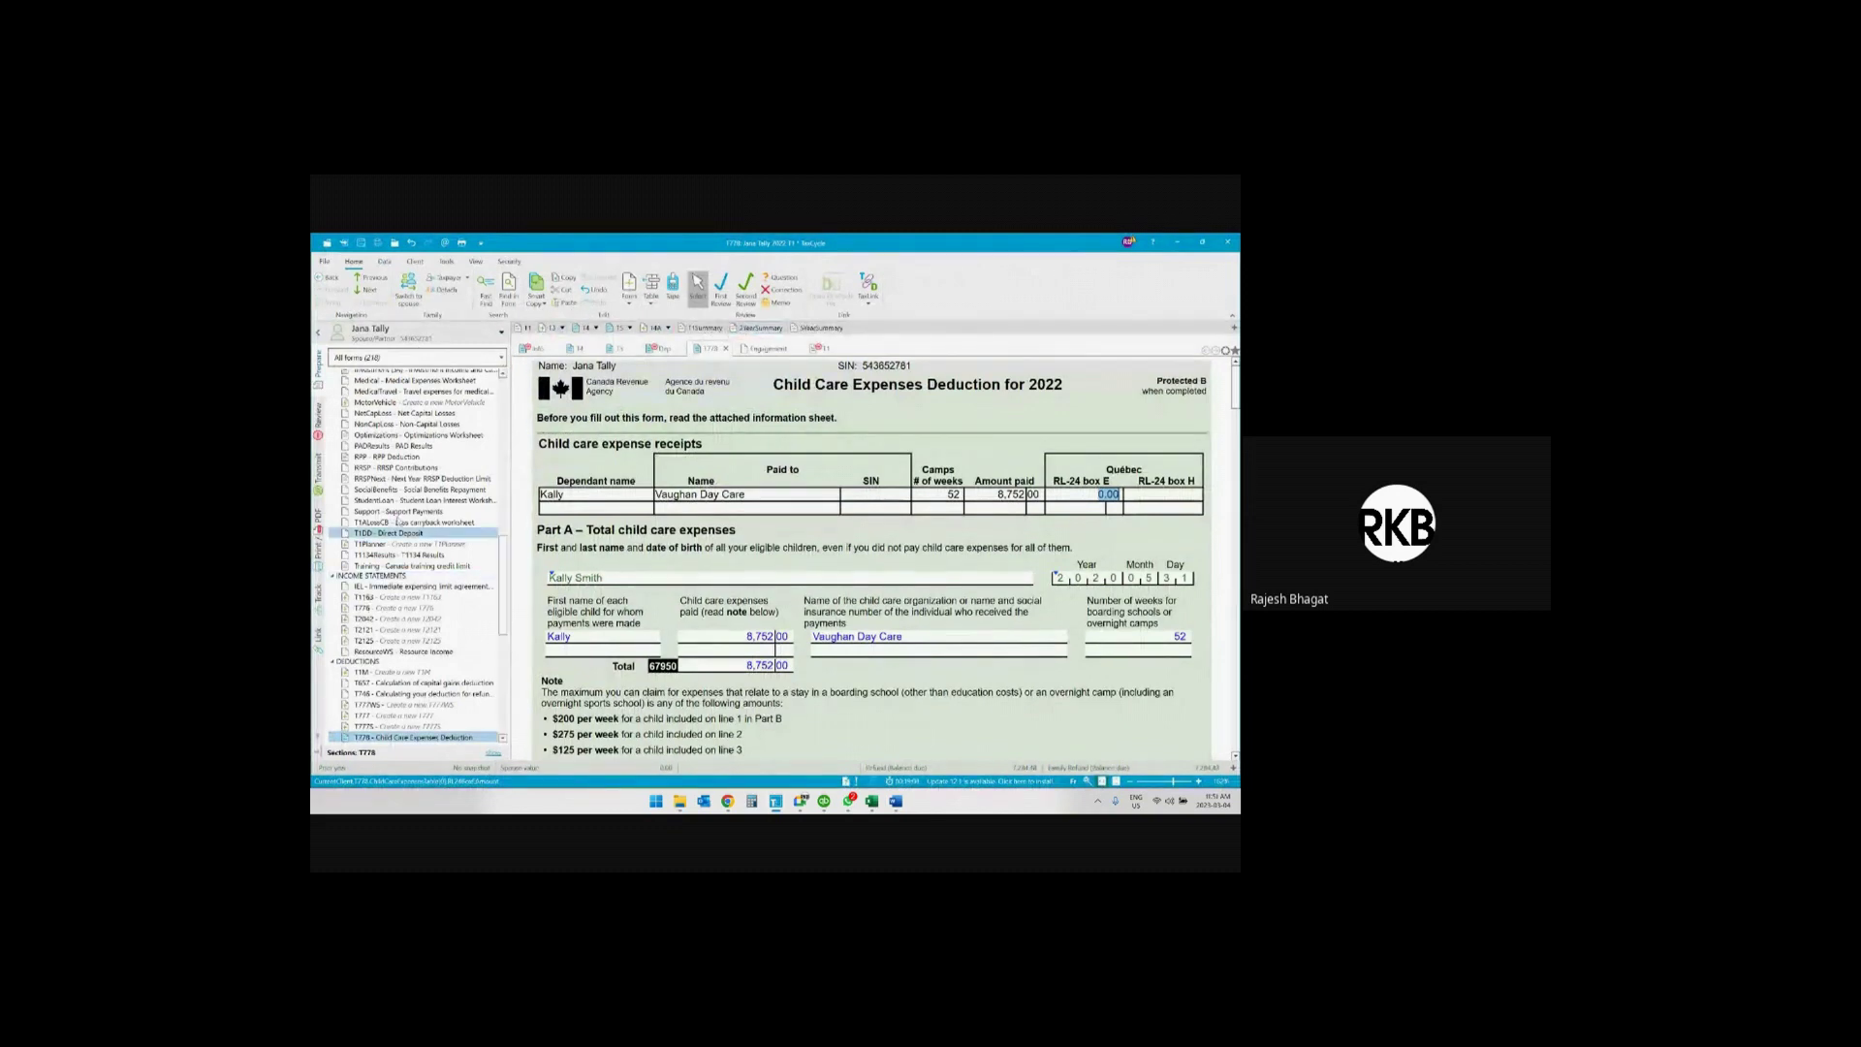
# Search the forms for "membership" and open the Deductions worksheet, Details of various deductions
pyautogui.scroll(-3, 423, 591)
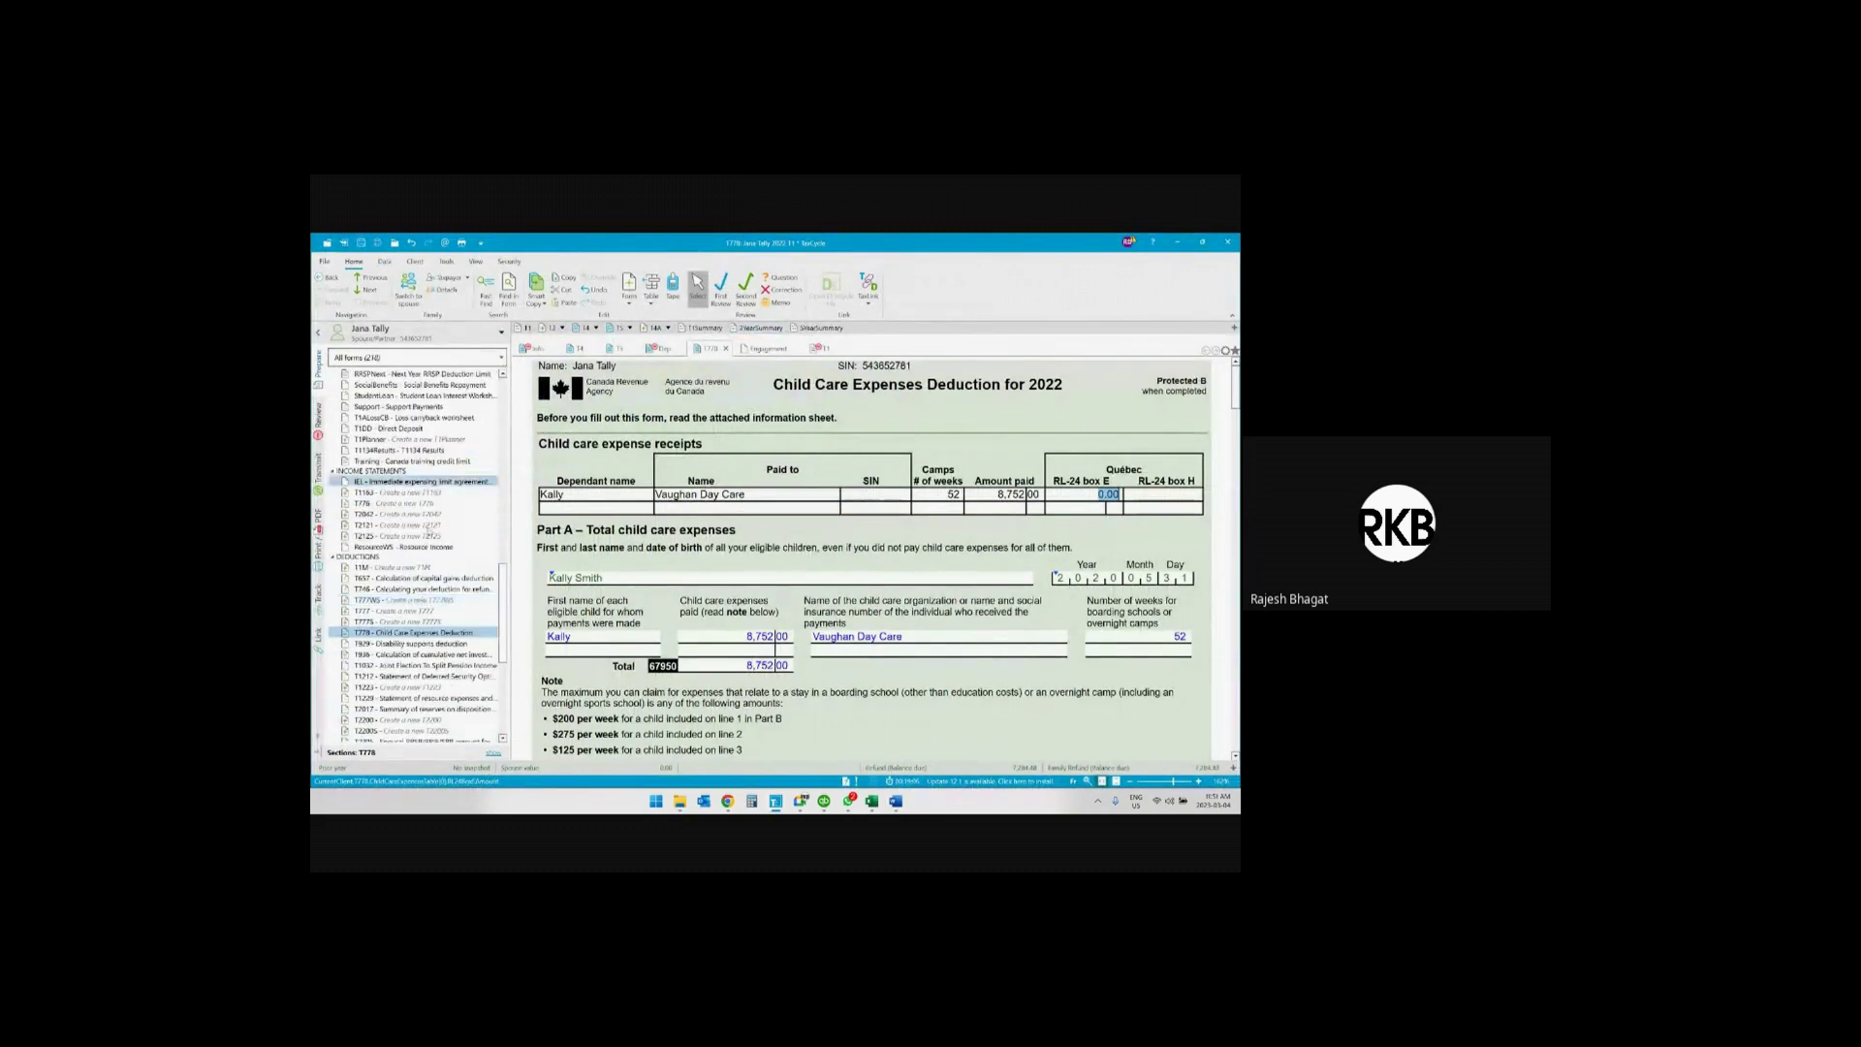
pyautogui.scroll(6, 427, 628)
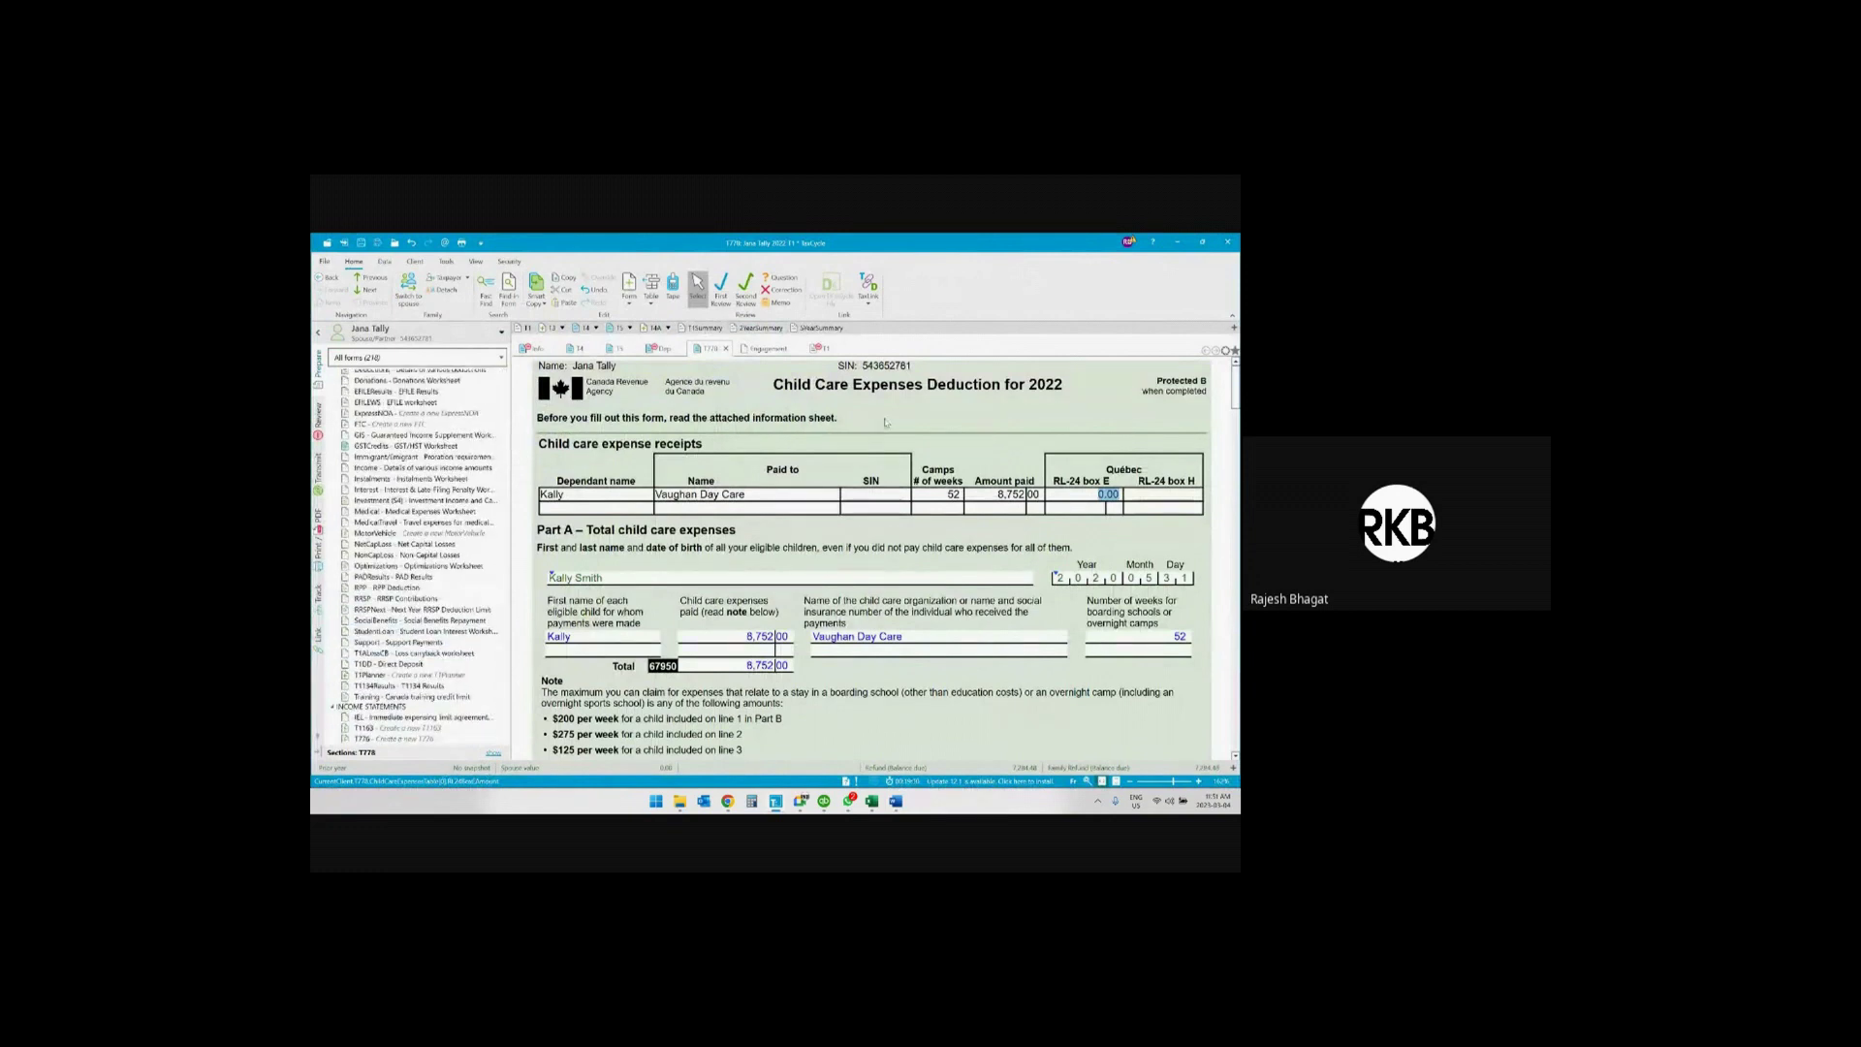
pyautogui.press('F4')
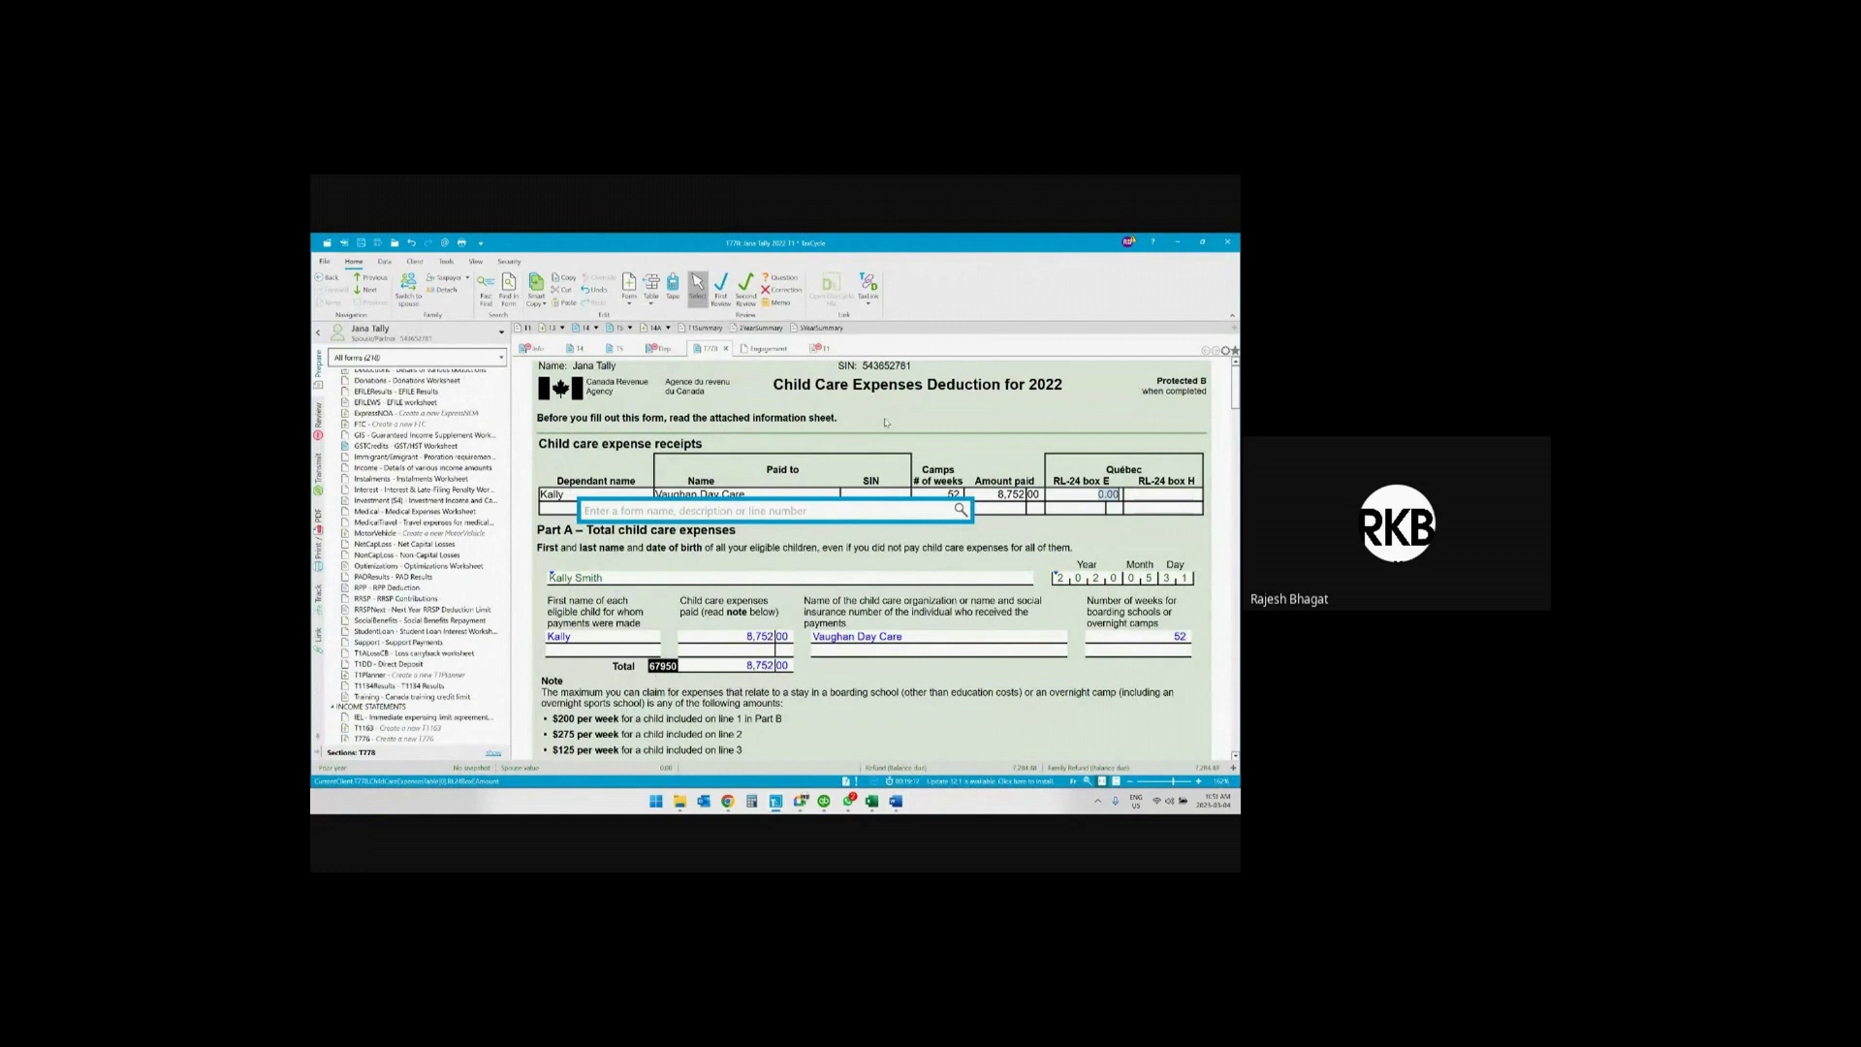
pyautogui.write('mem')
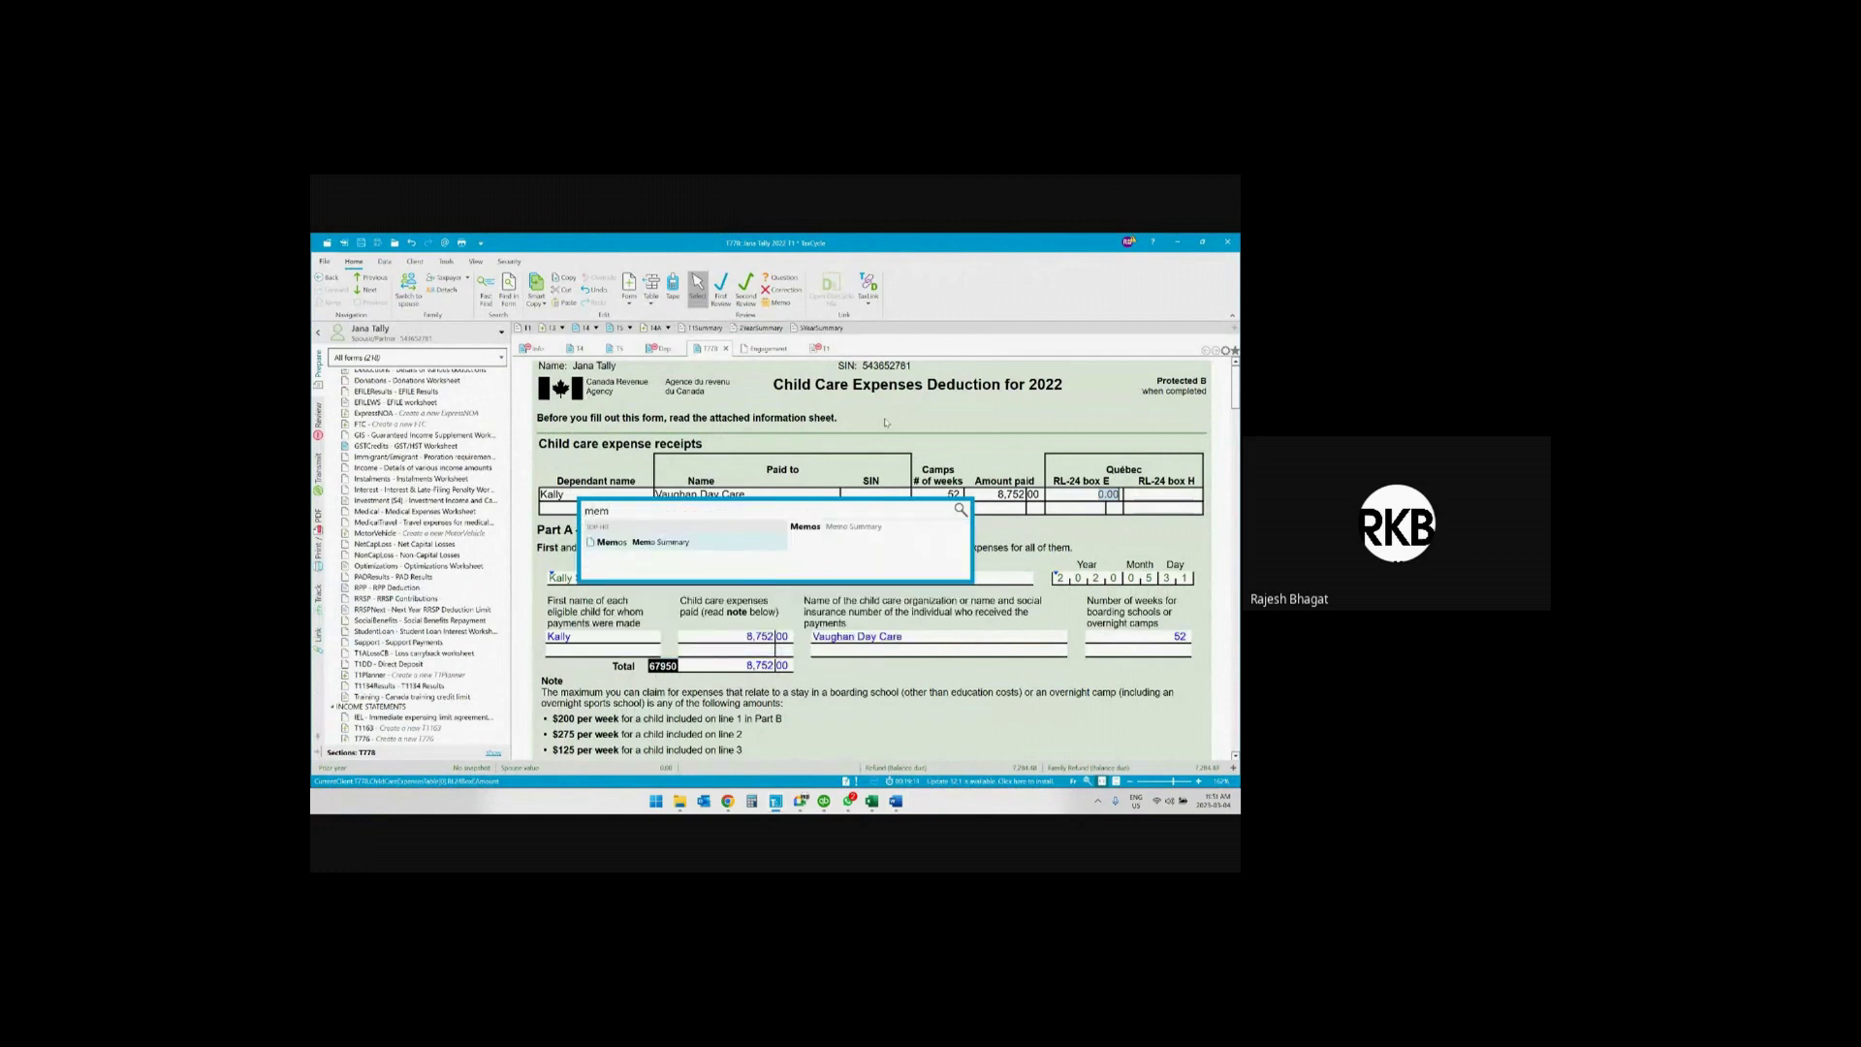
pyautogui.write('ber')
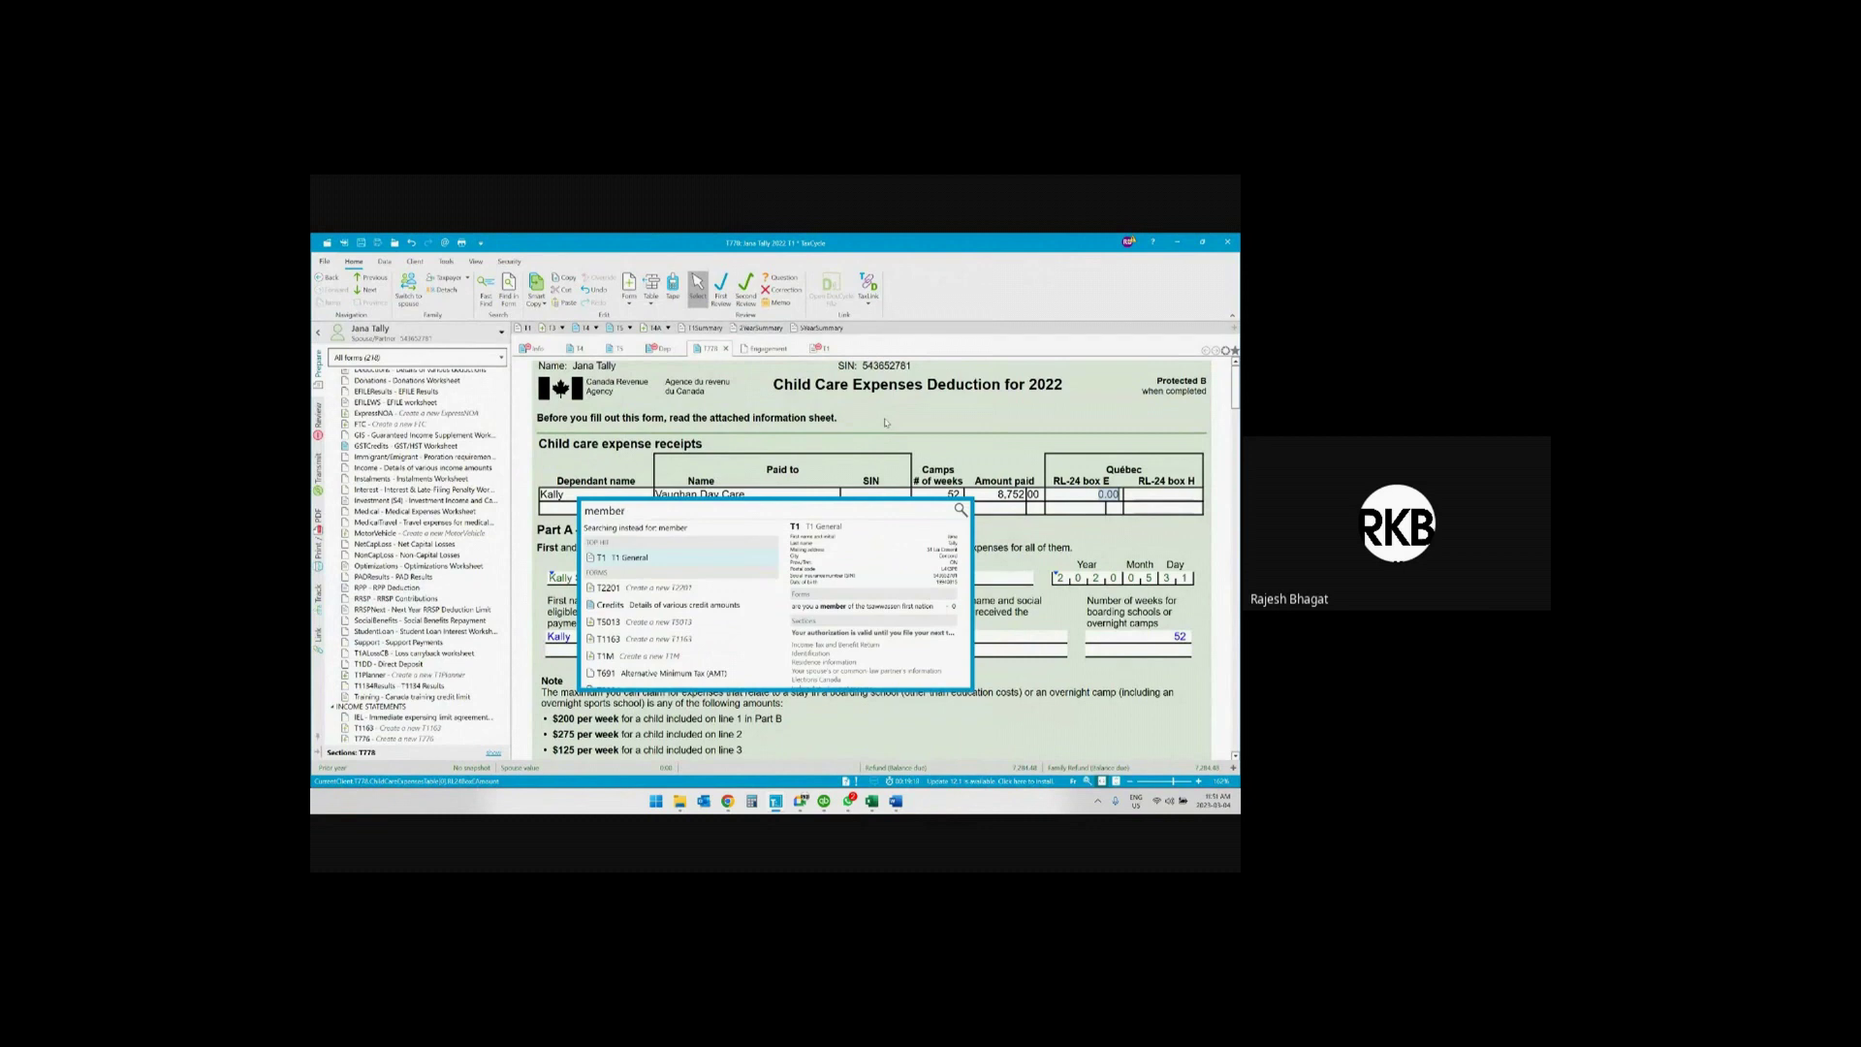
pyautogui.write('ship ')
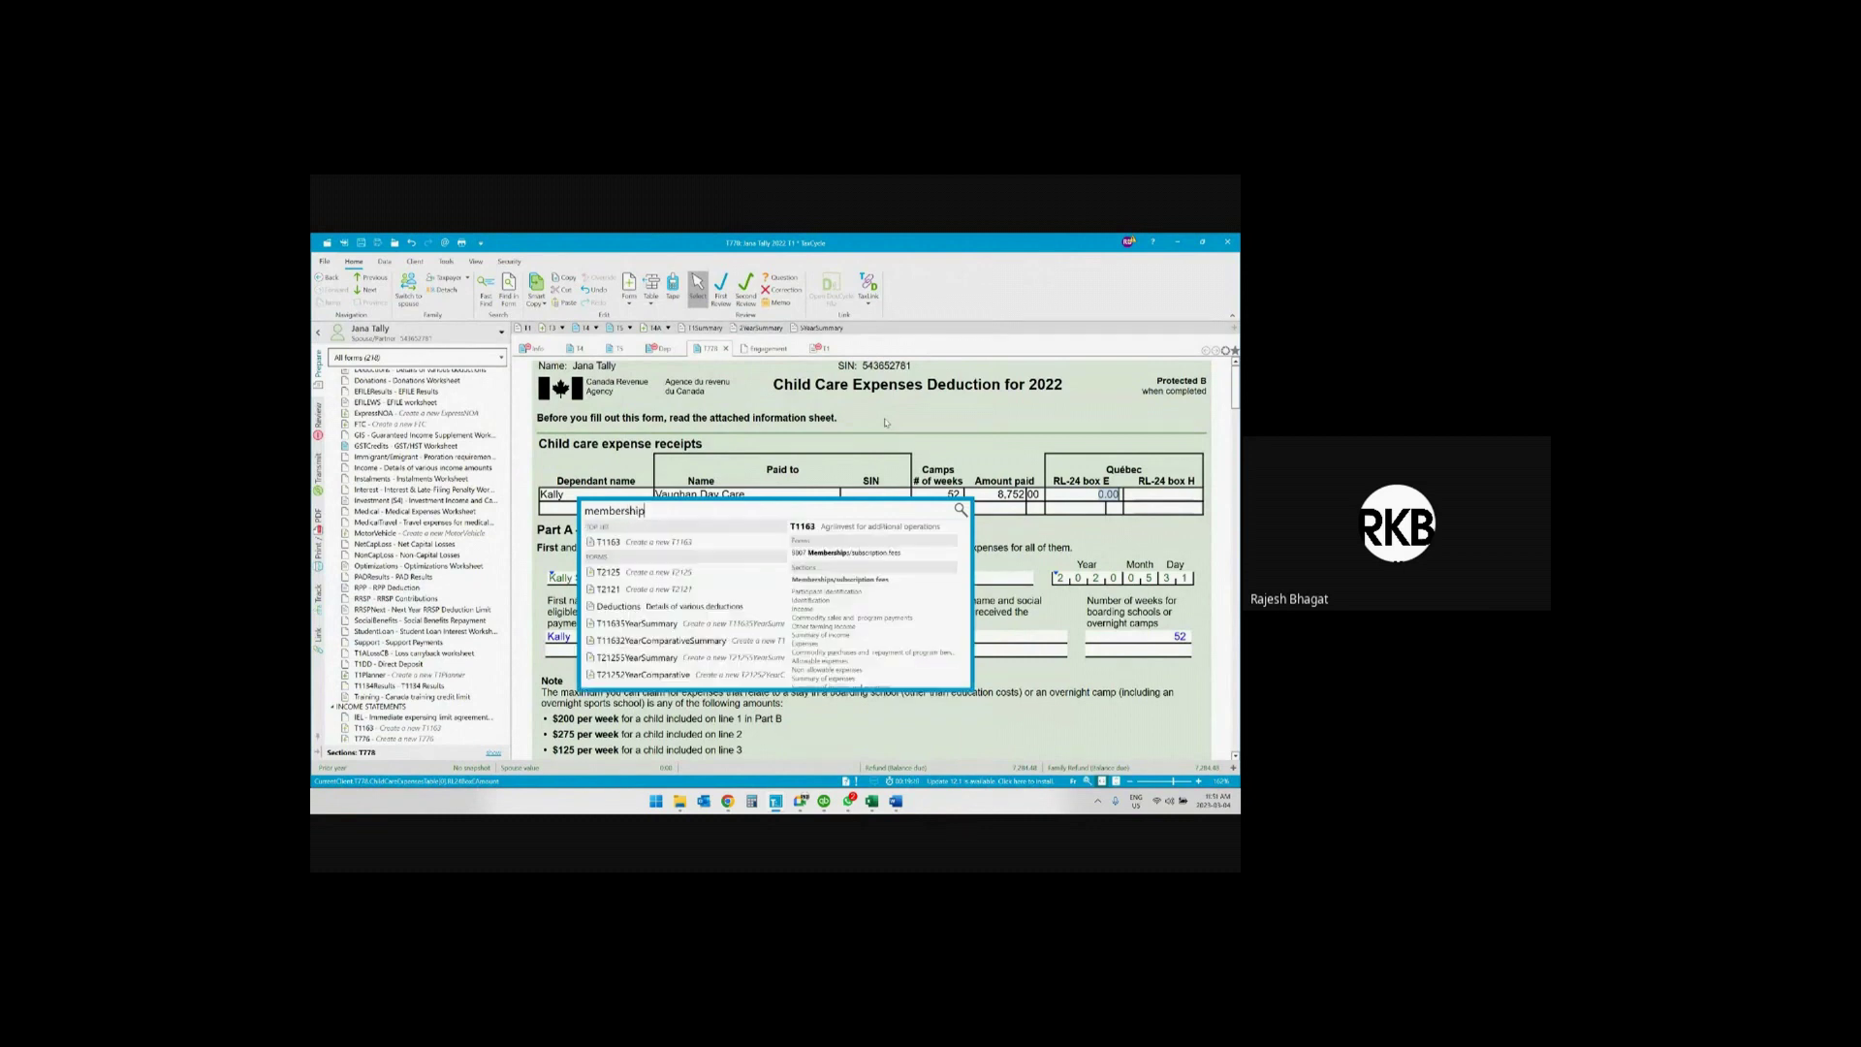
pyautogui.write('fee')
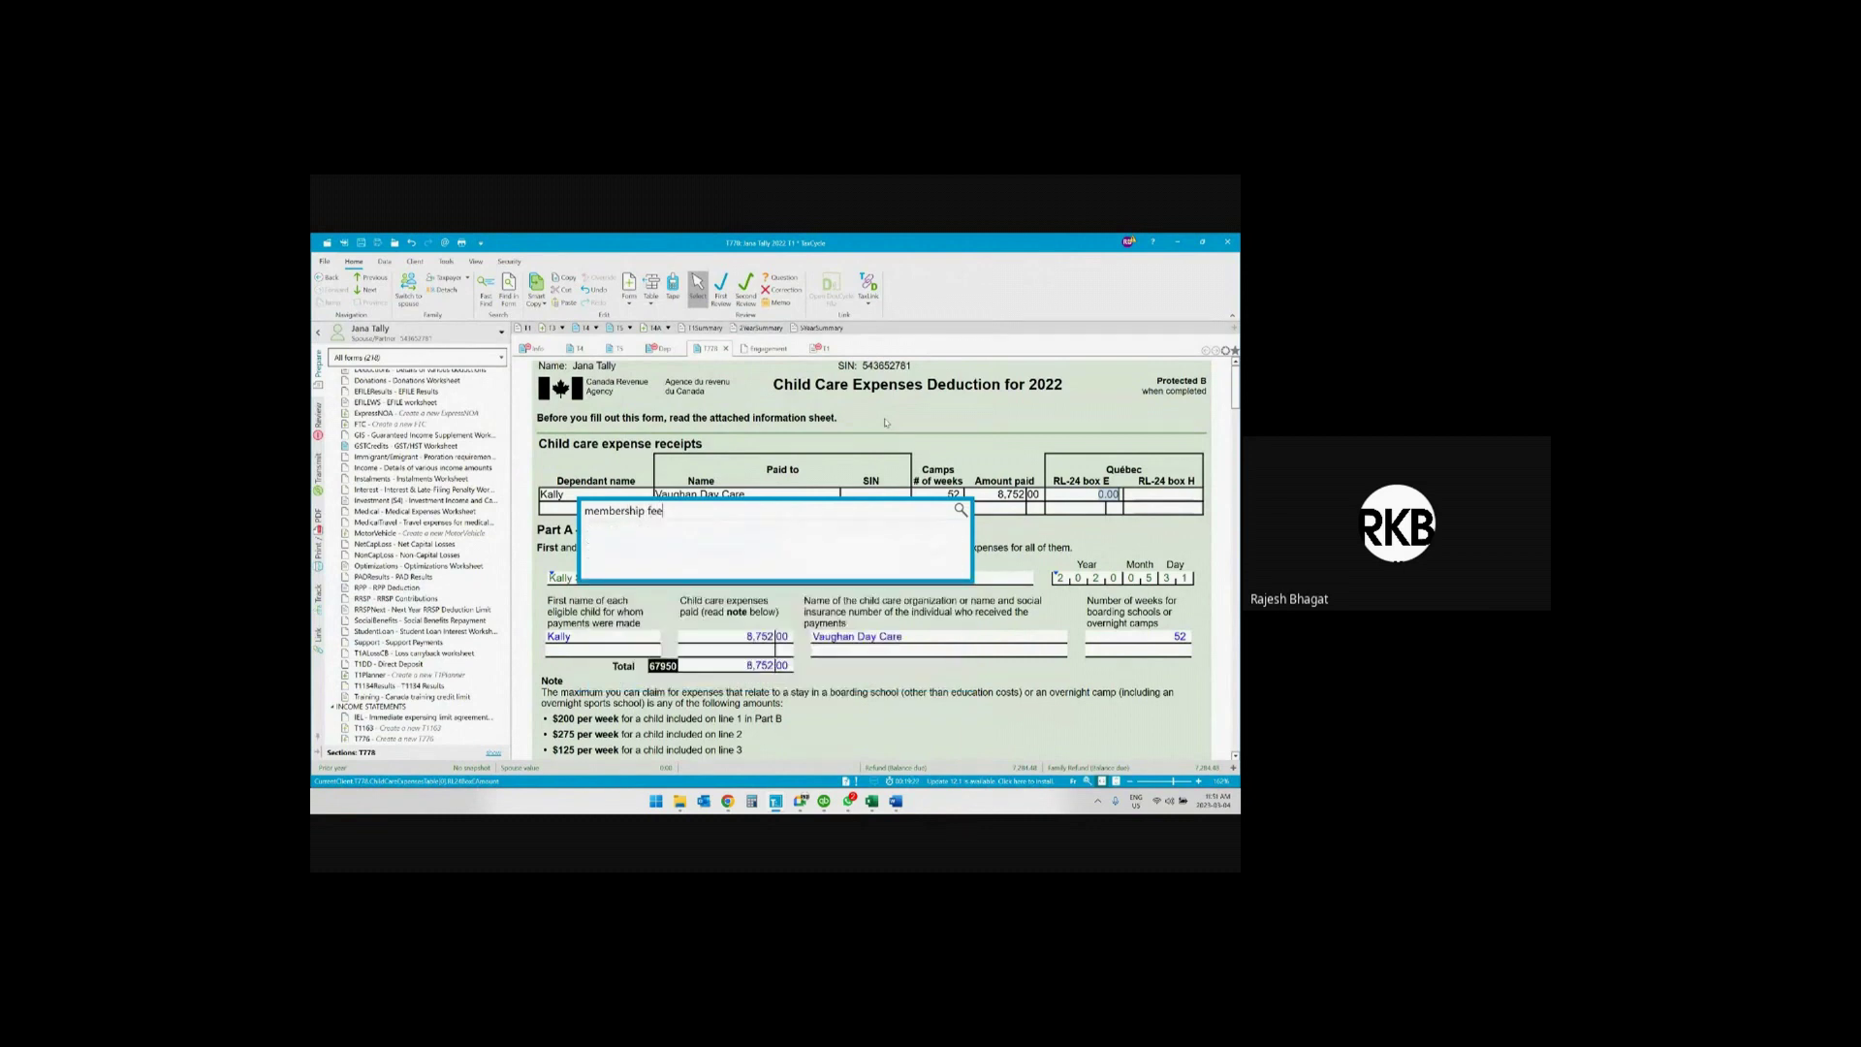
pyautogui.press('BackSpace')
pyautogui.press('BackSpace')
pyautogui.press('BackSpace')
pyautogui.press('BackSpace')
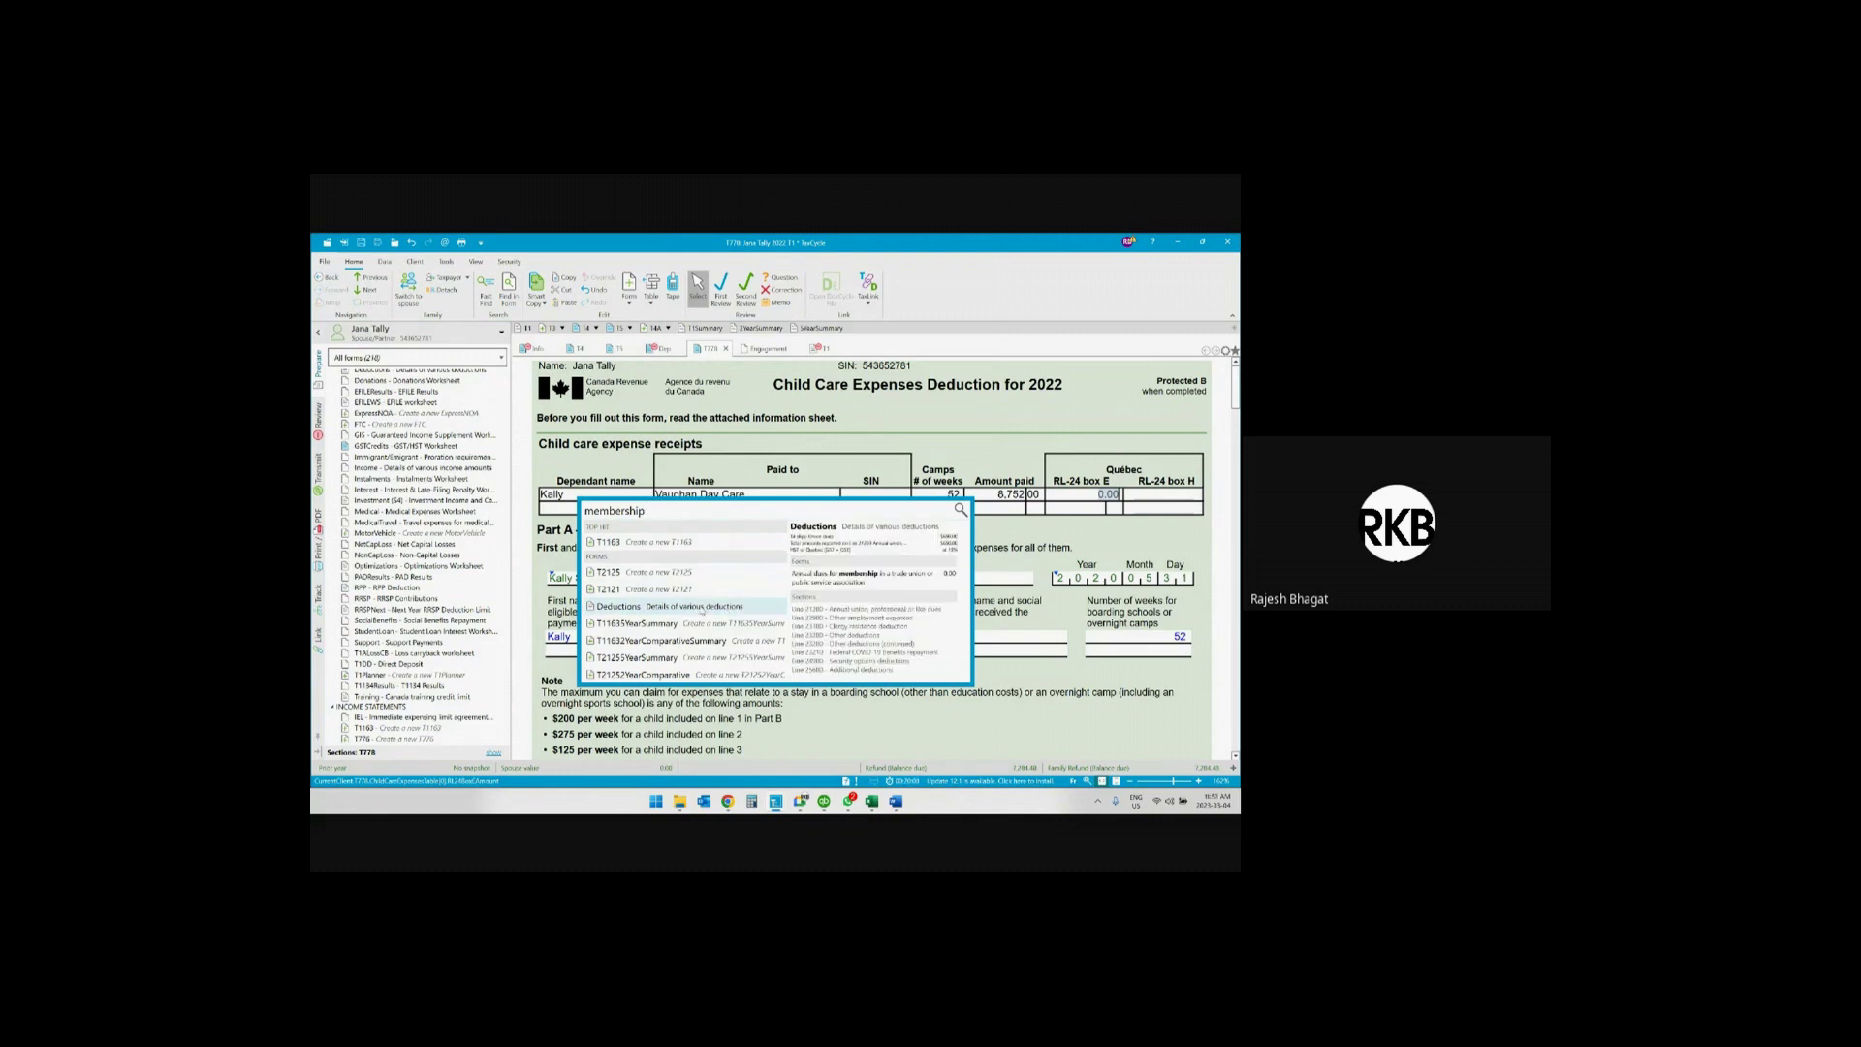
pyautogui.click(671, 608)
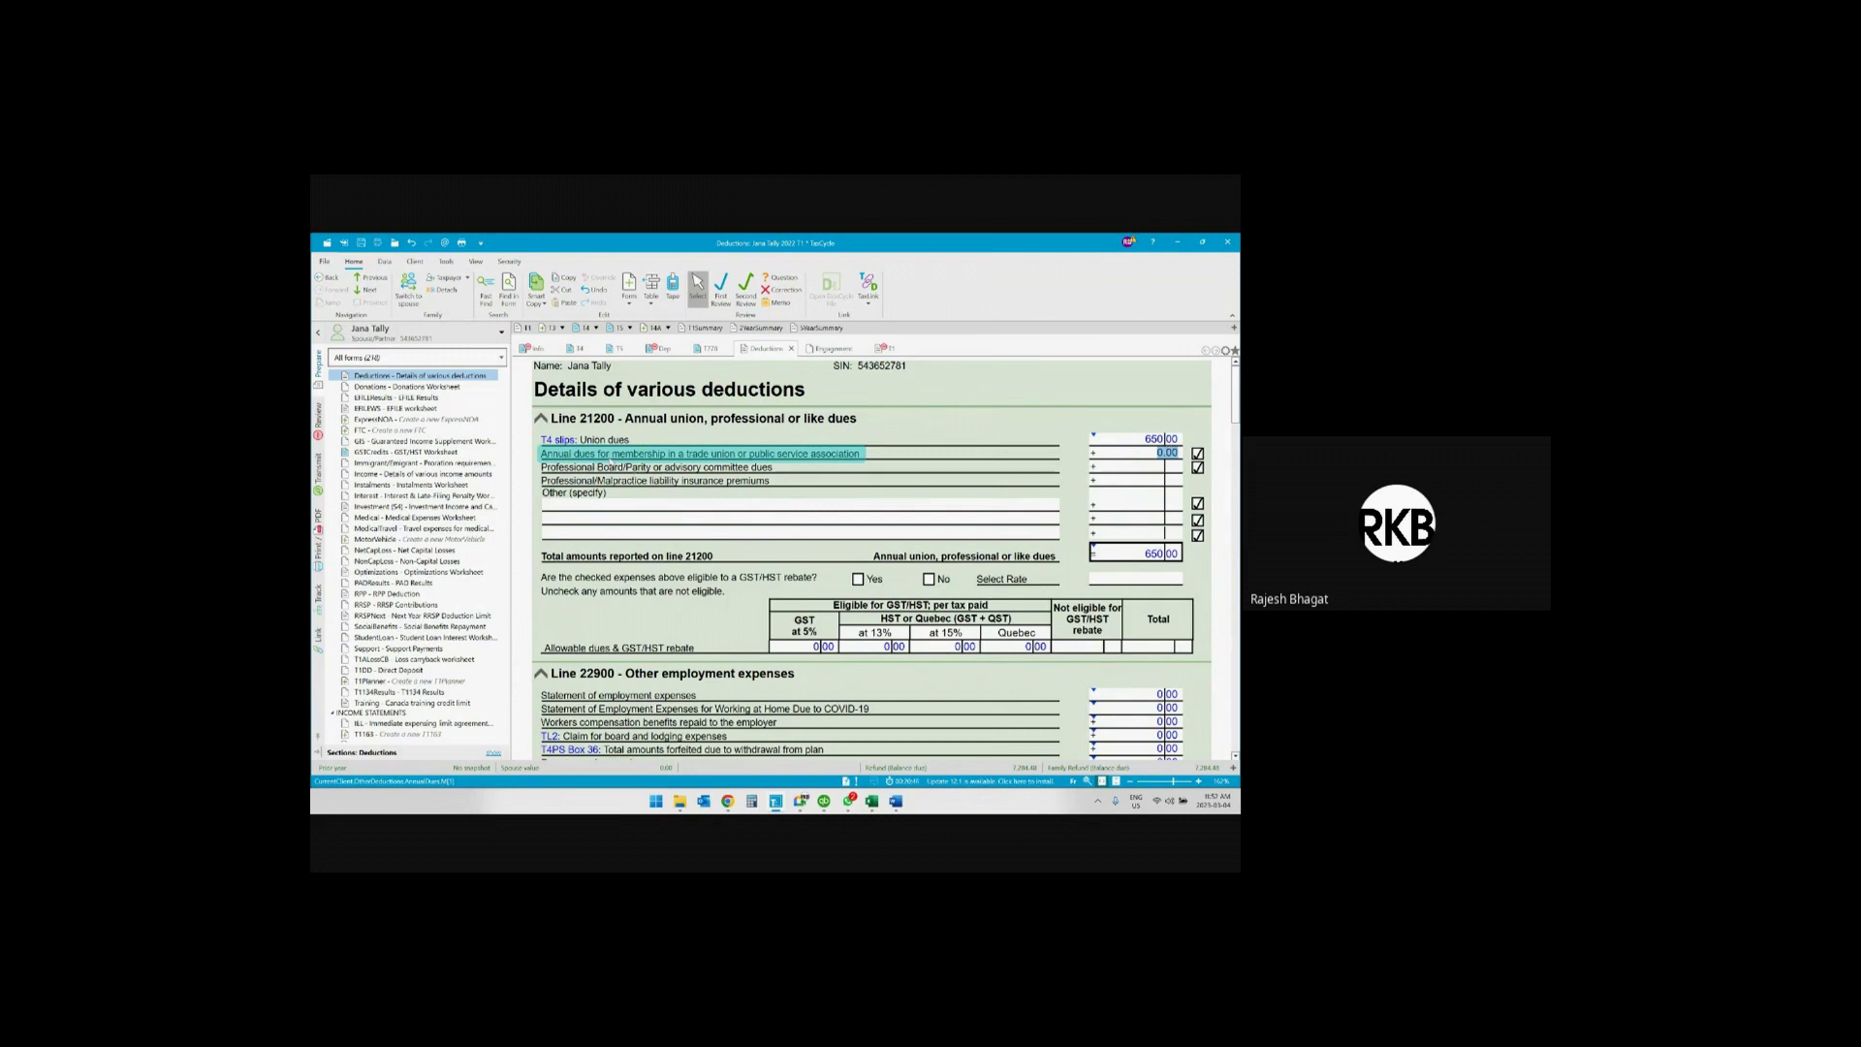
# Check the fee in the Engineer Association document and enter 500 as annual dues for membership in a trade union or public service association
pyautogui.click(896, 801)
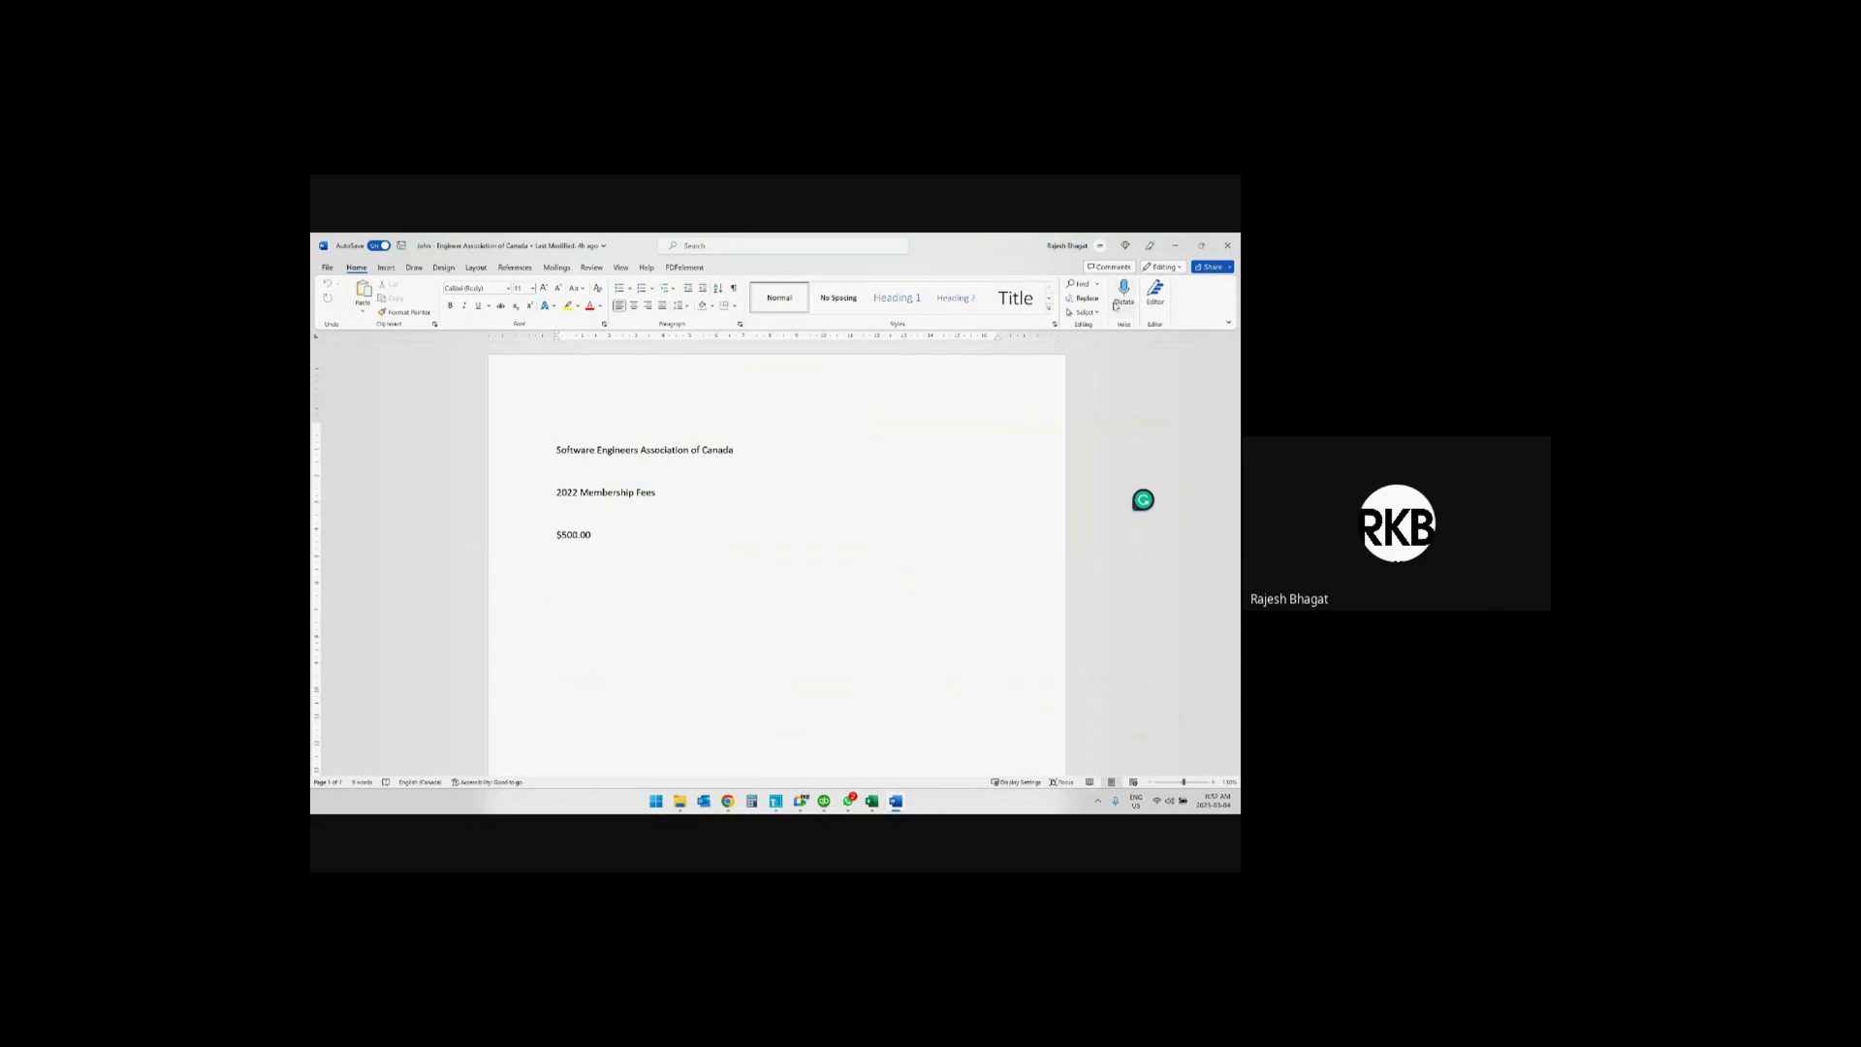
pyautogui.click(1179, 245)
pyautogui.press('Tab')
pyautogui.click(1168, 454)
pyautogui.write('500')
pyautogui.press('Tab')
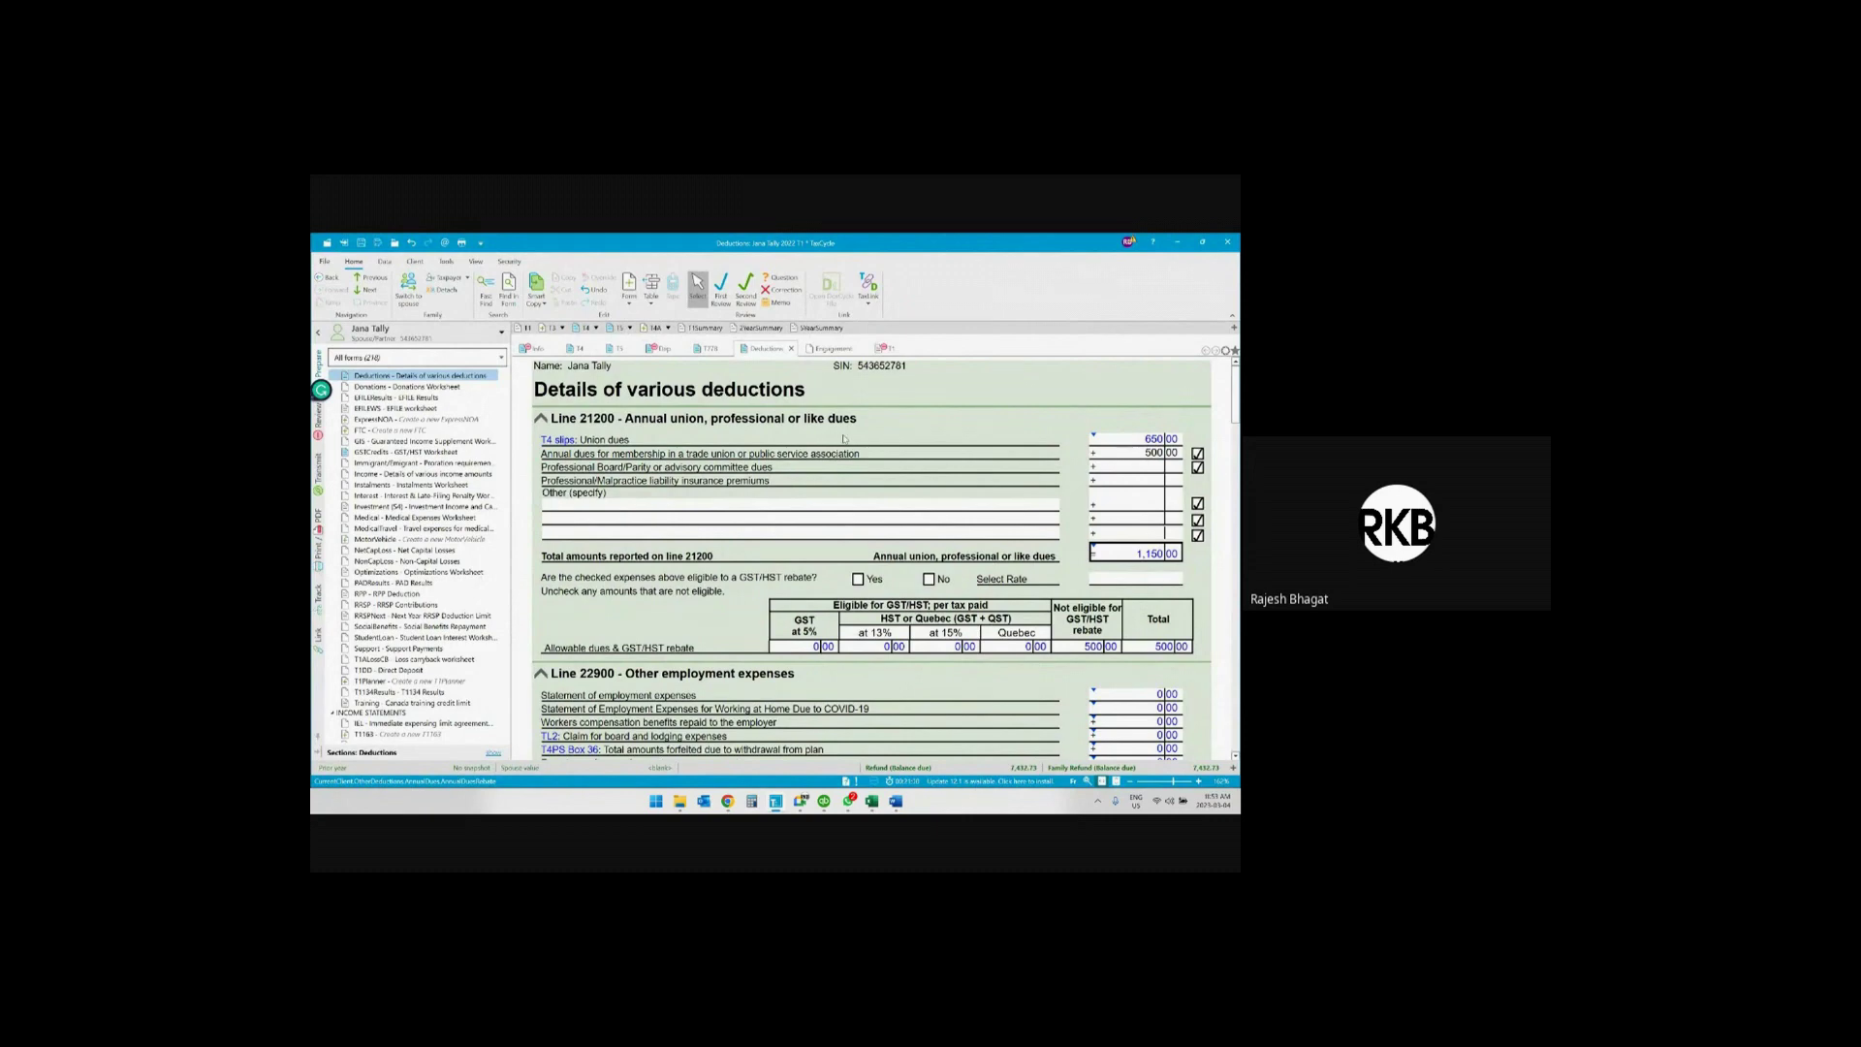
# Look through the line 22900 other employment expenses and line 23200 other deductions sections of the deductions worksheet
pyautogui.scroll(-1, 835, 478)
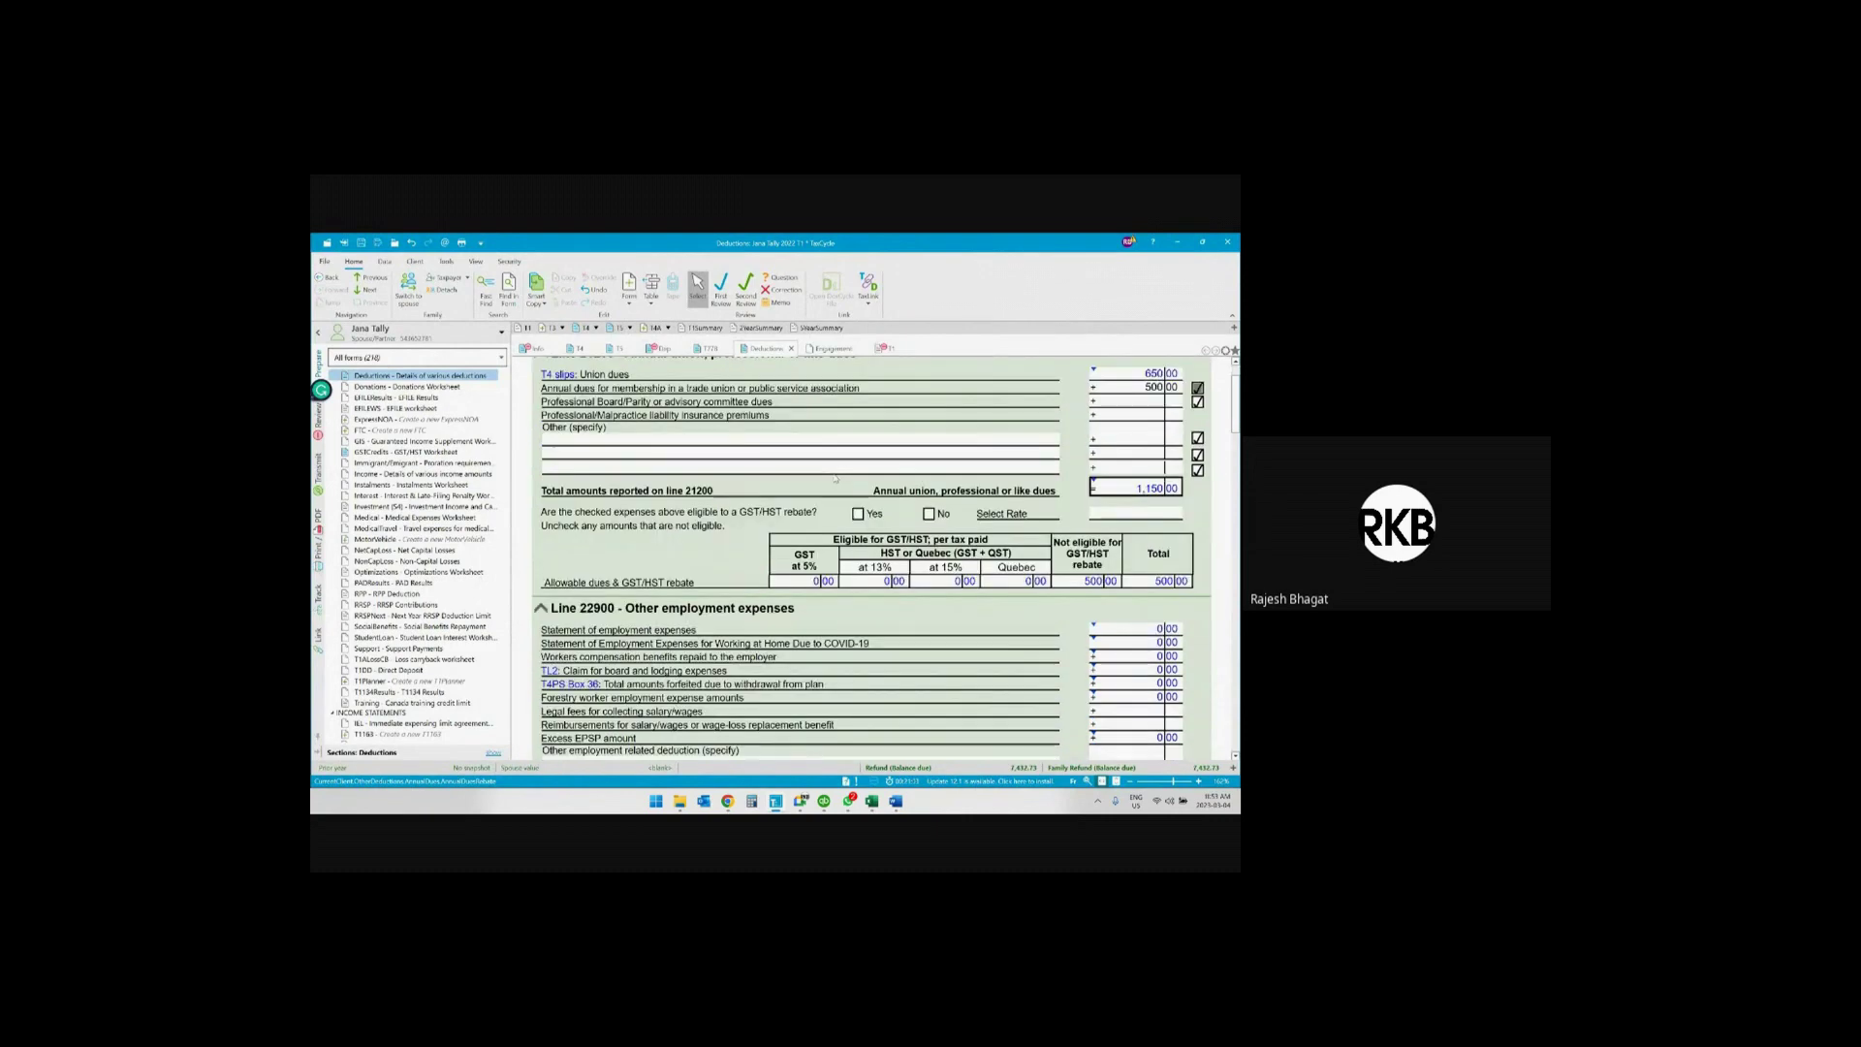
pyautogui.scroll(-1, 837, 581)
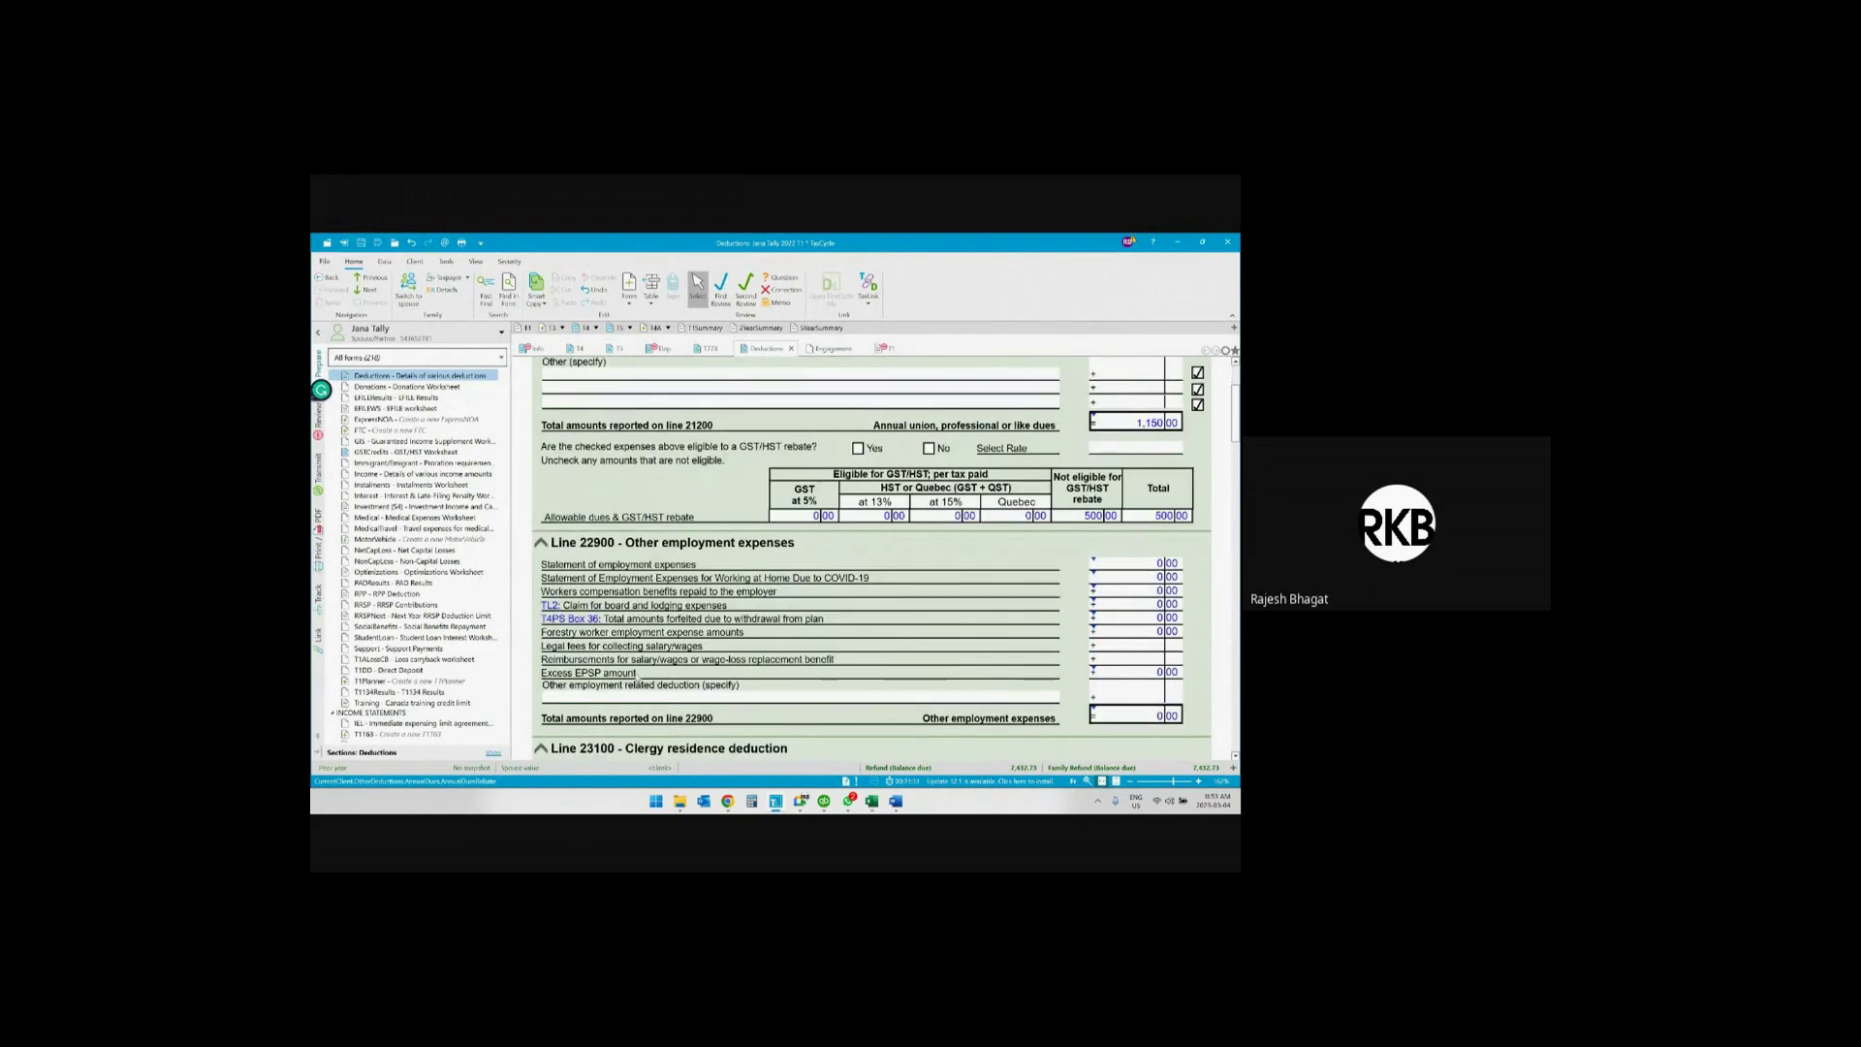
pyautogui.click(859, 643)
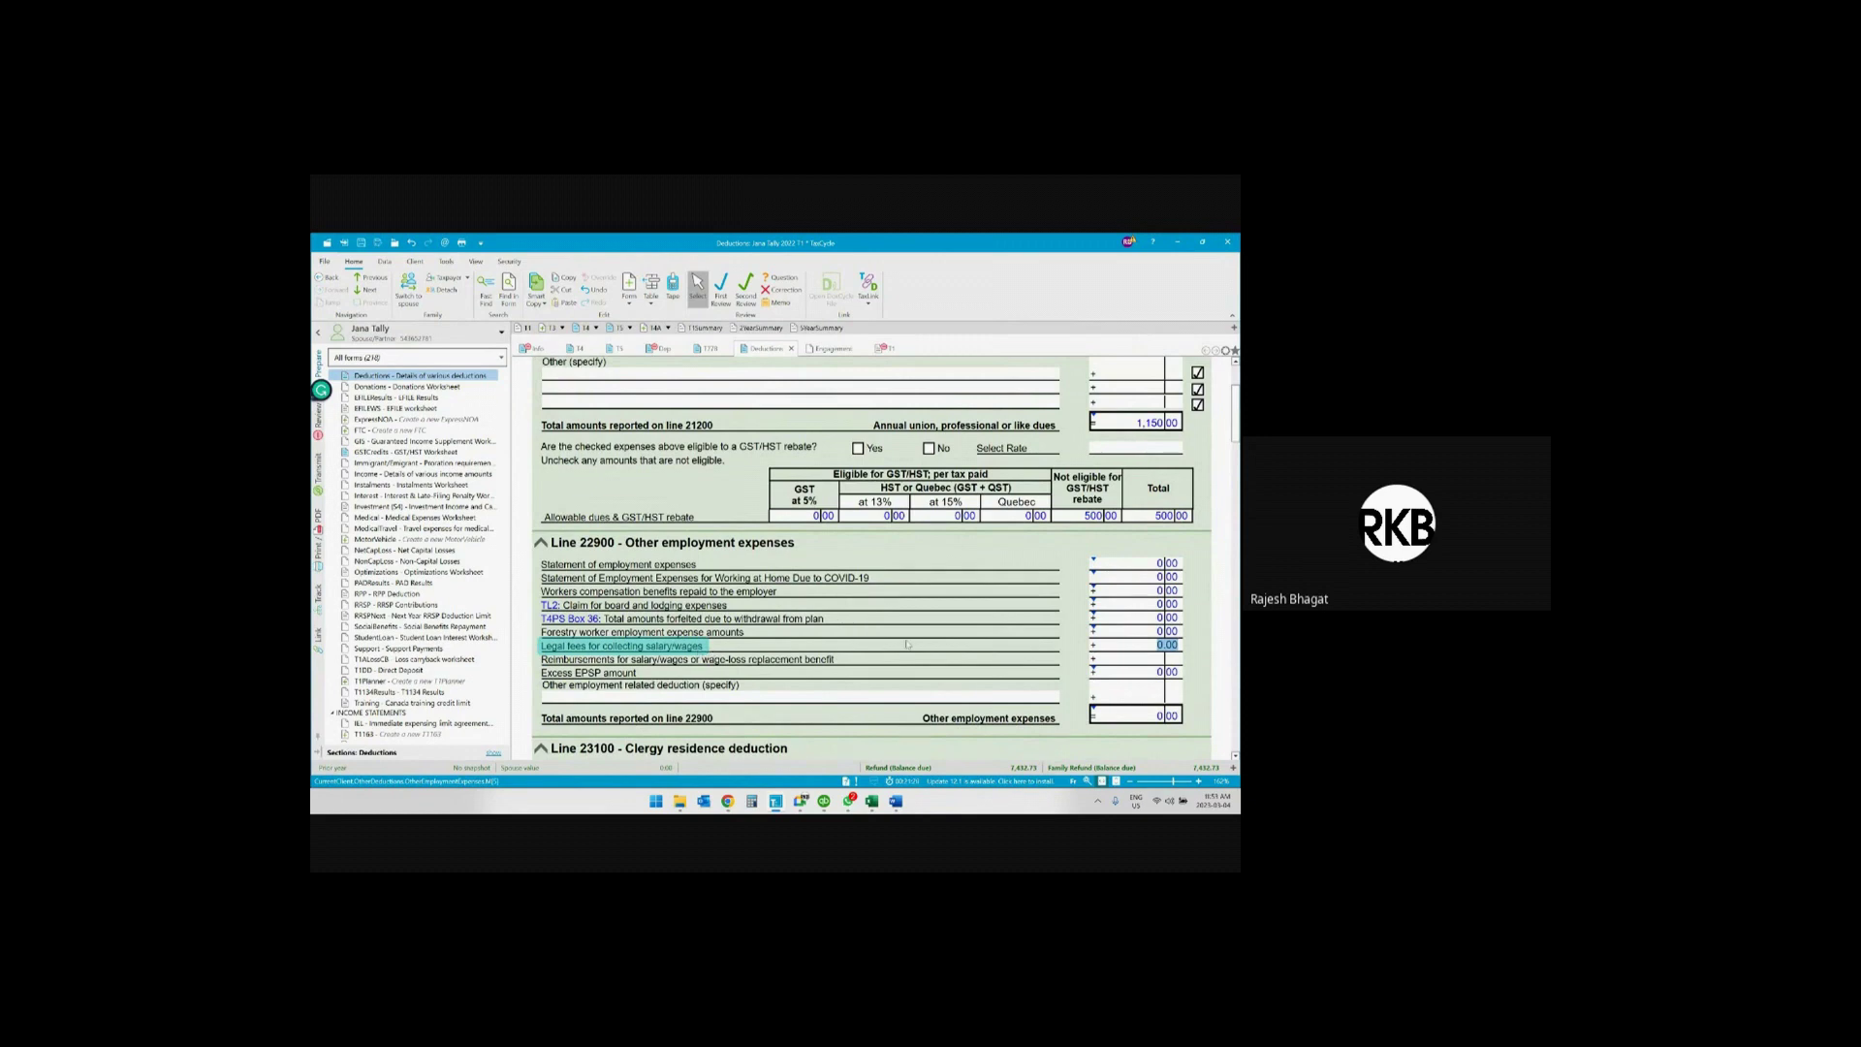
pyautogui.press('Up')
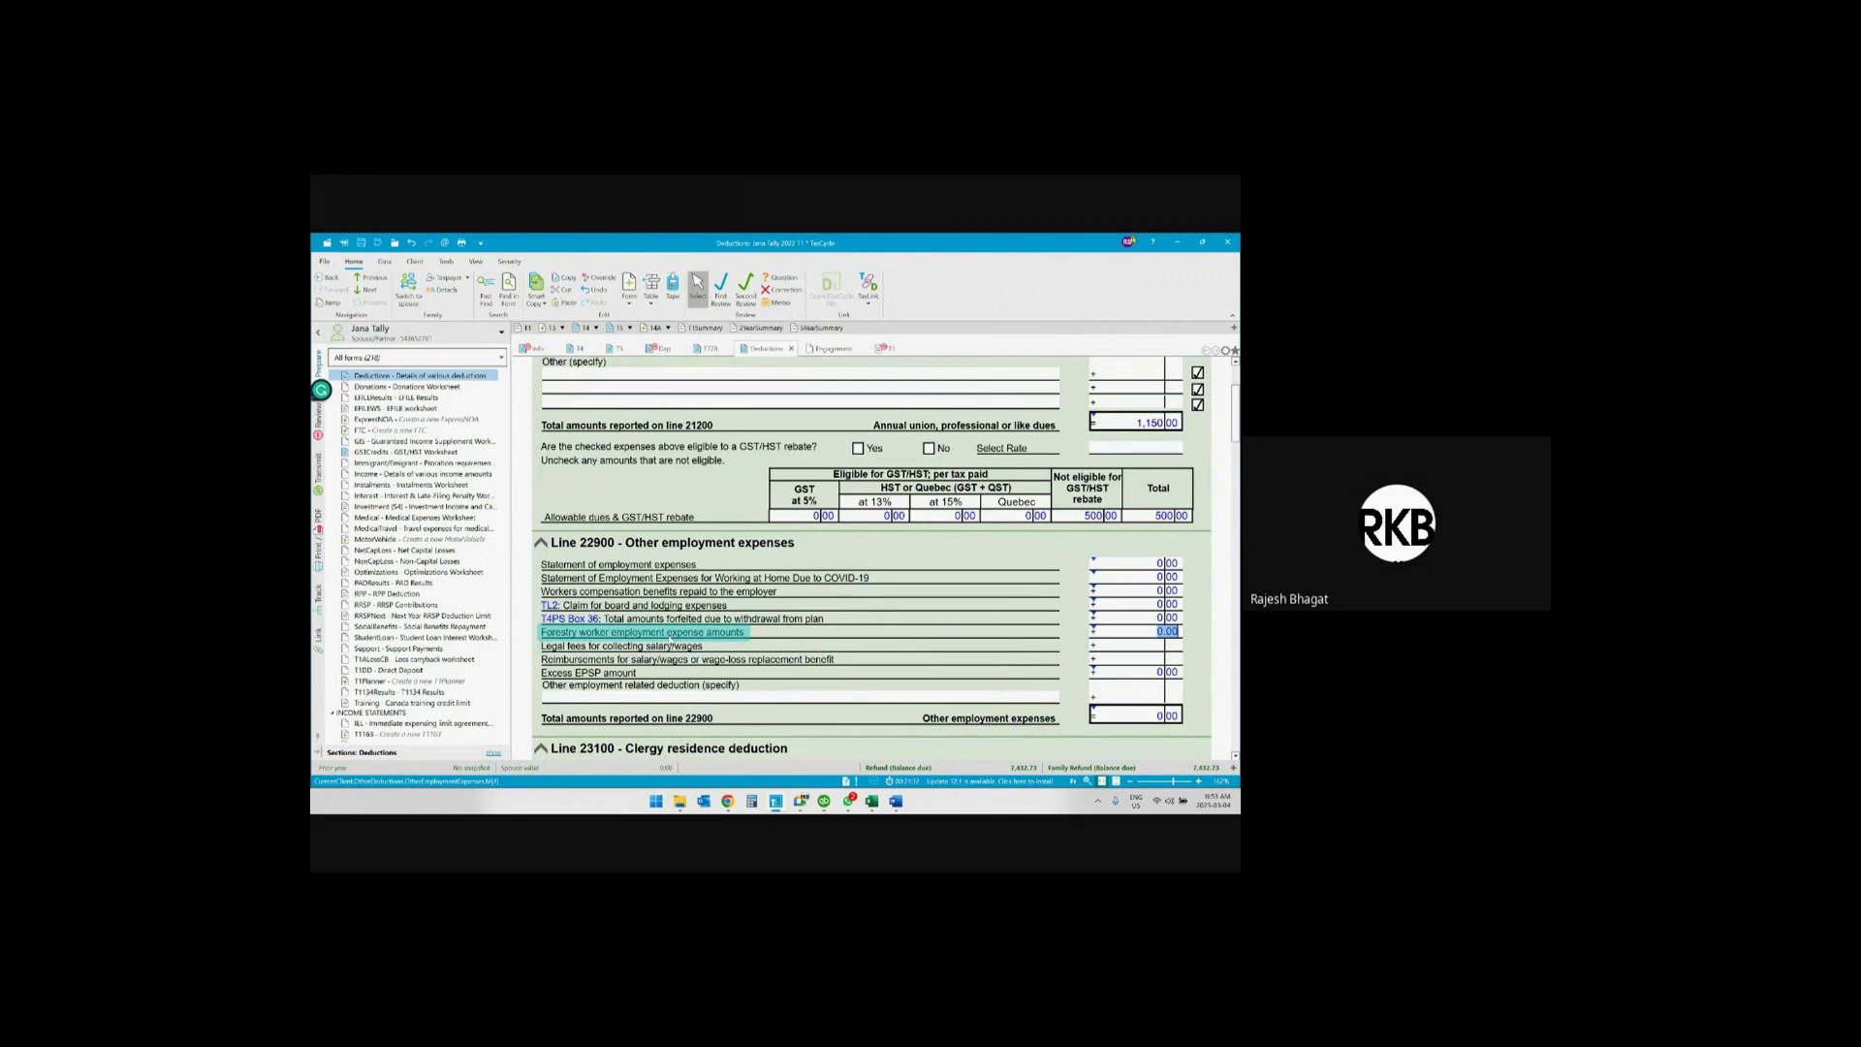
pyautogui.scroll(-5, 671, 641)
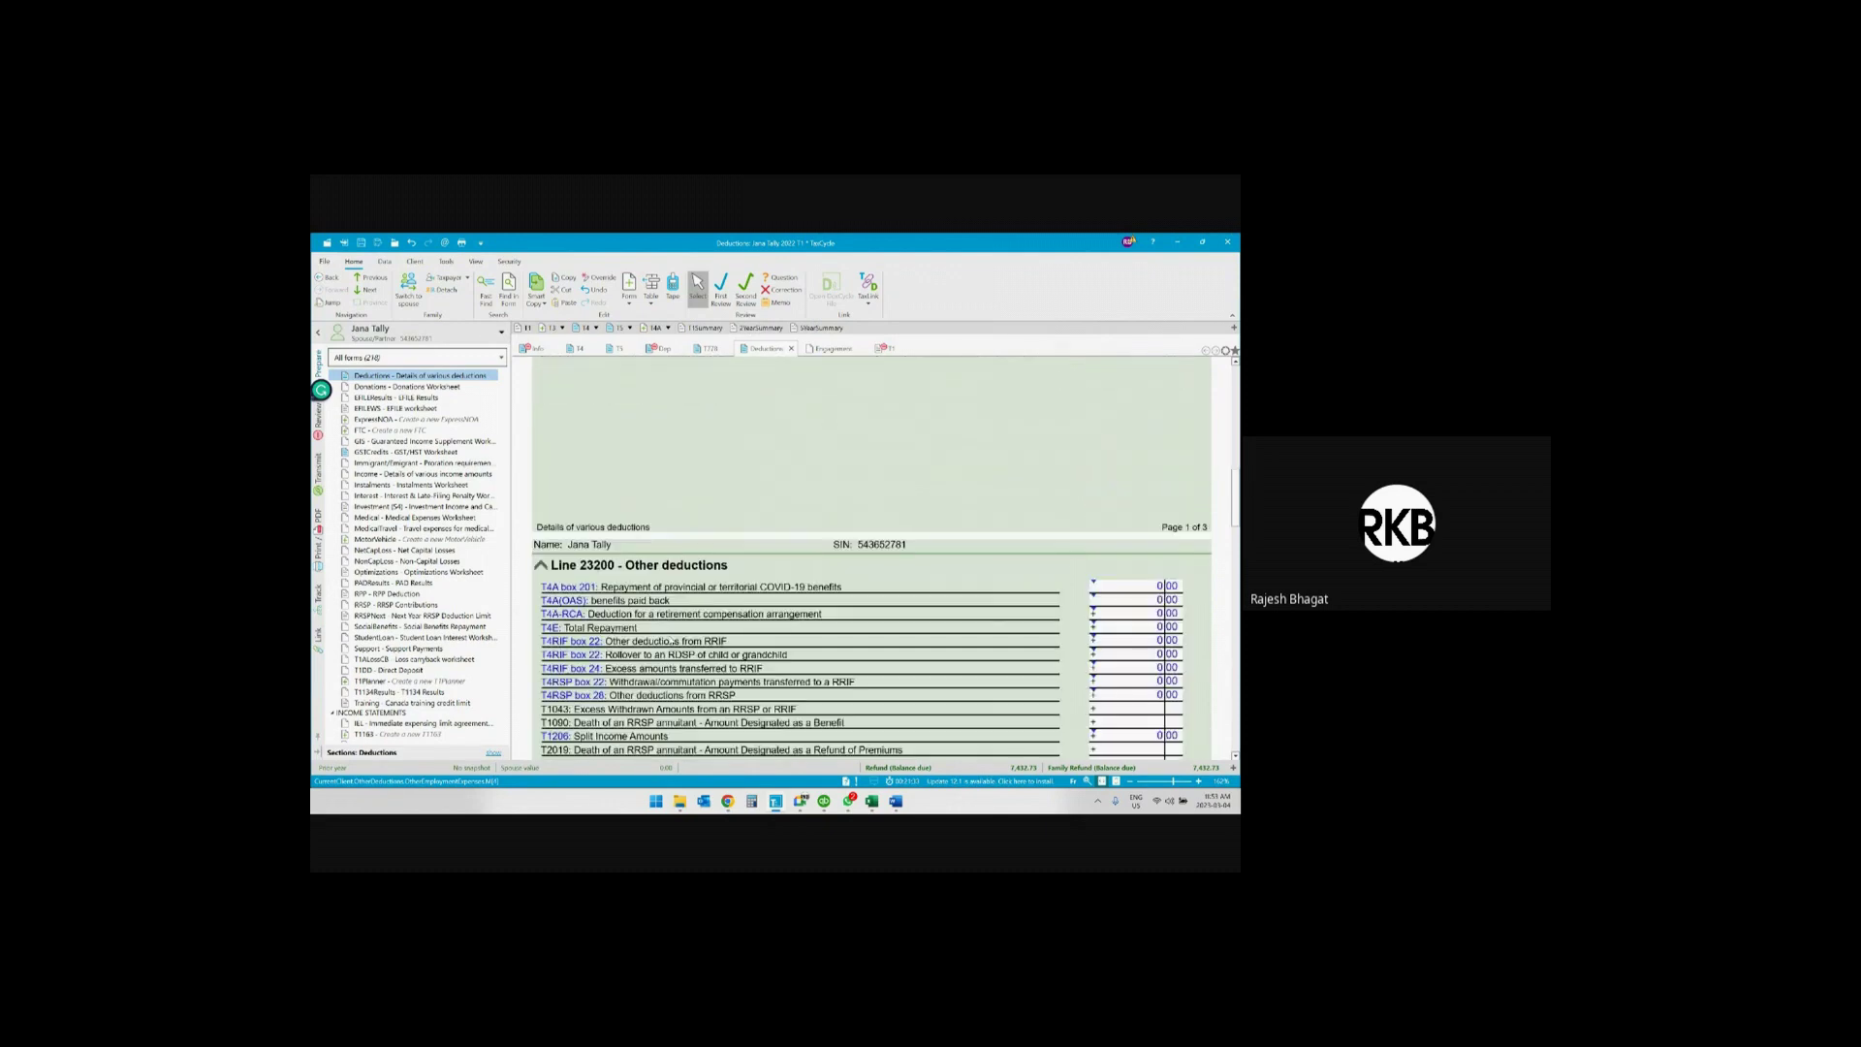
pyautogui.scroll(-2, 746, 613)
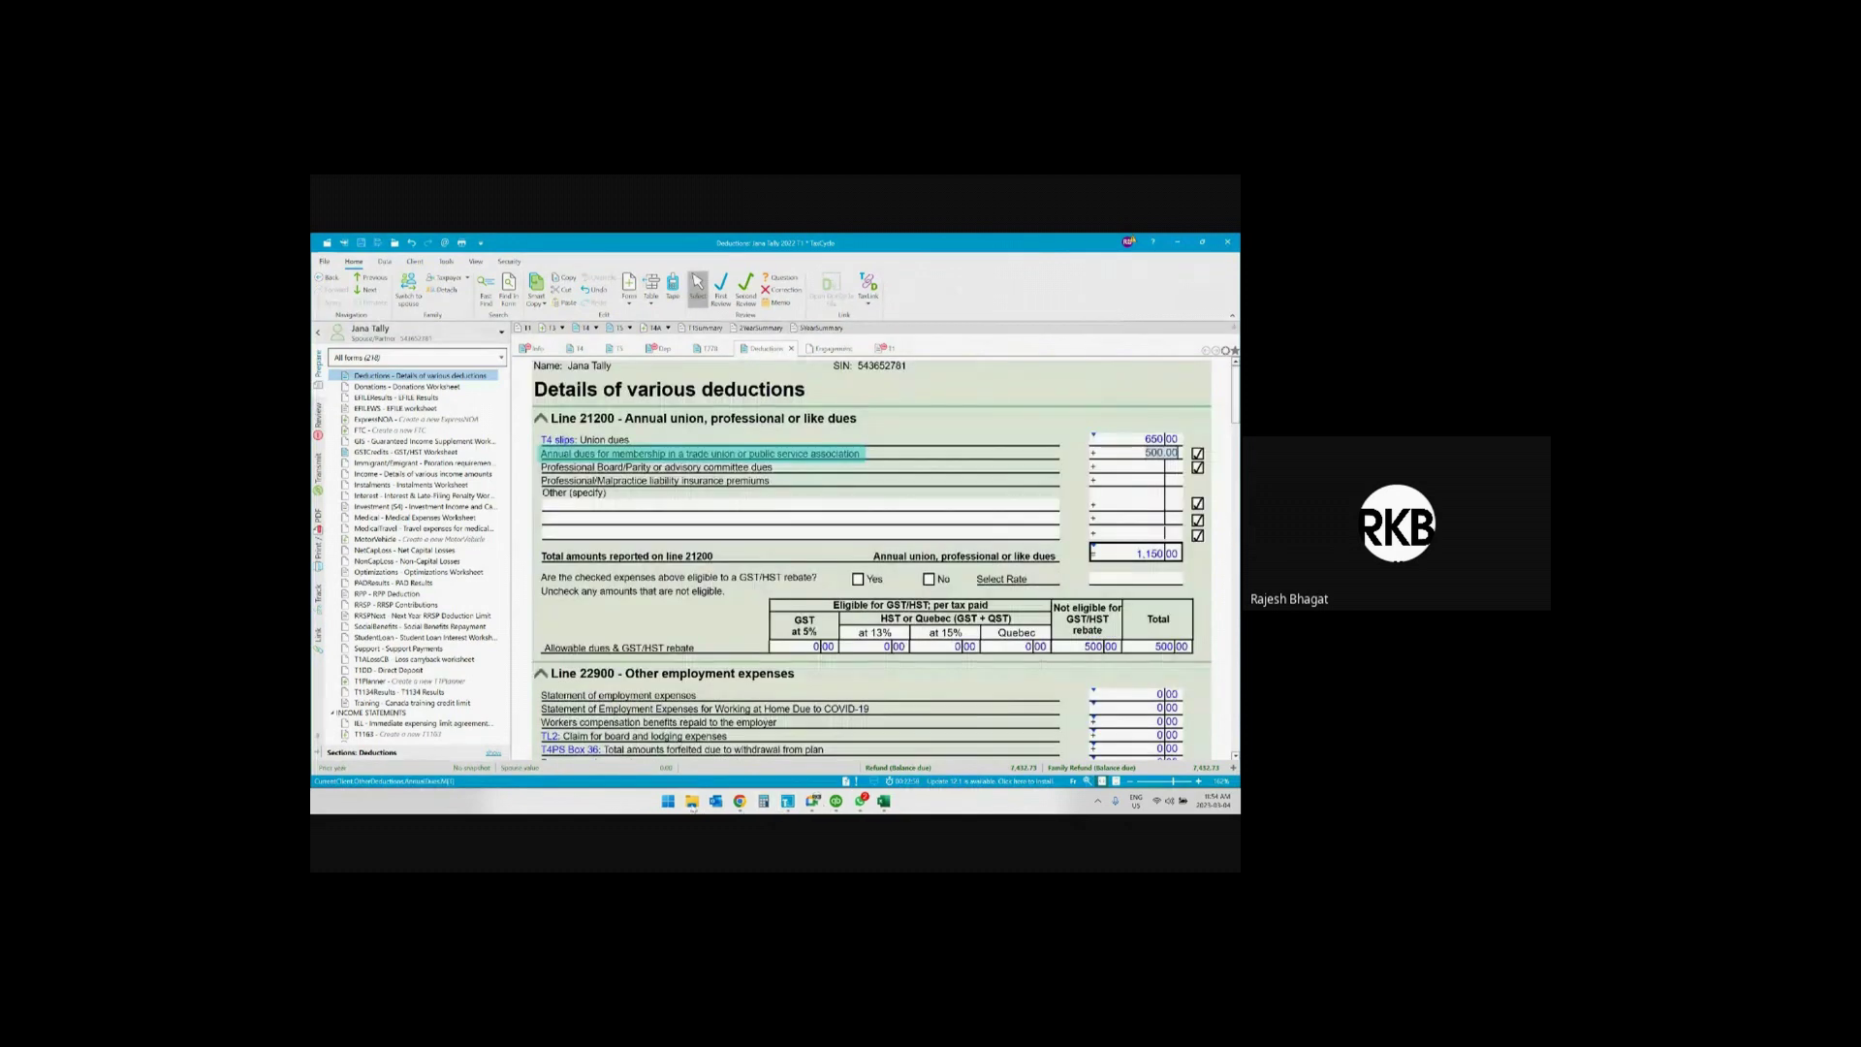
# Open the Medical and Donation document from the Personal Tax folder, review its medicine and donation amounts, and switch back to TaxCycle
pyautogui.hotkey('alt', 'Tab')
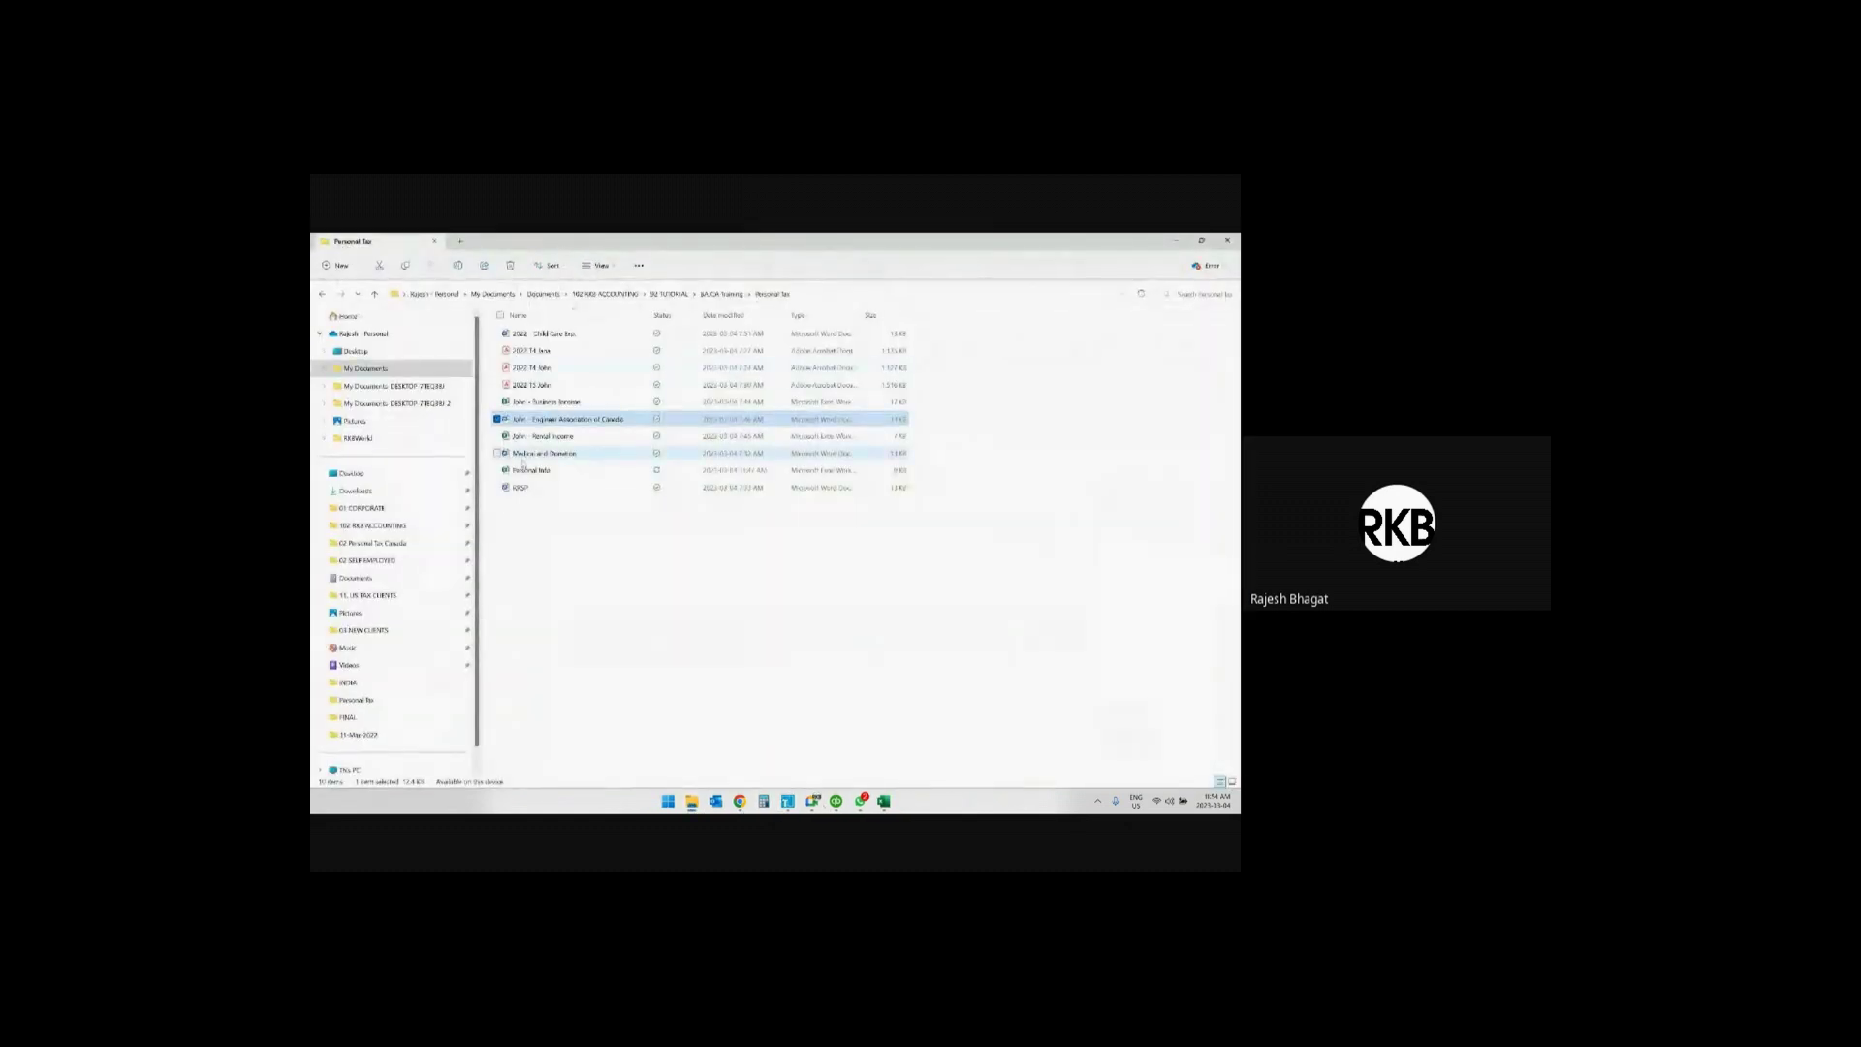
pyautogui.doubleClick(580, 455)
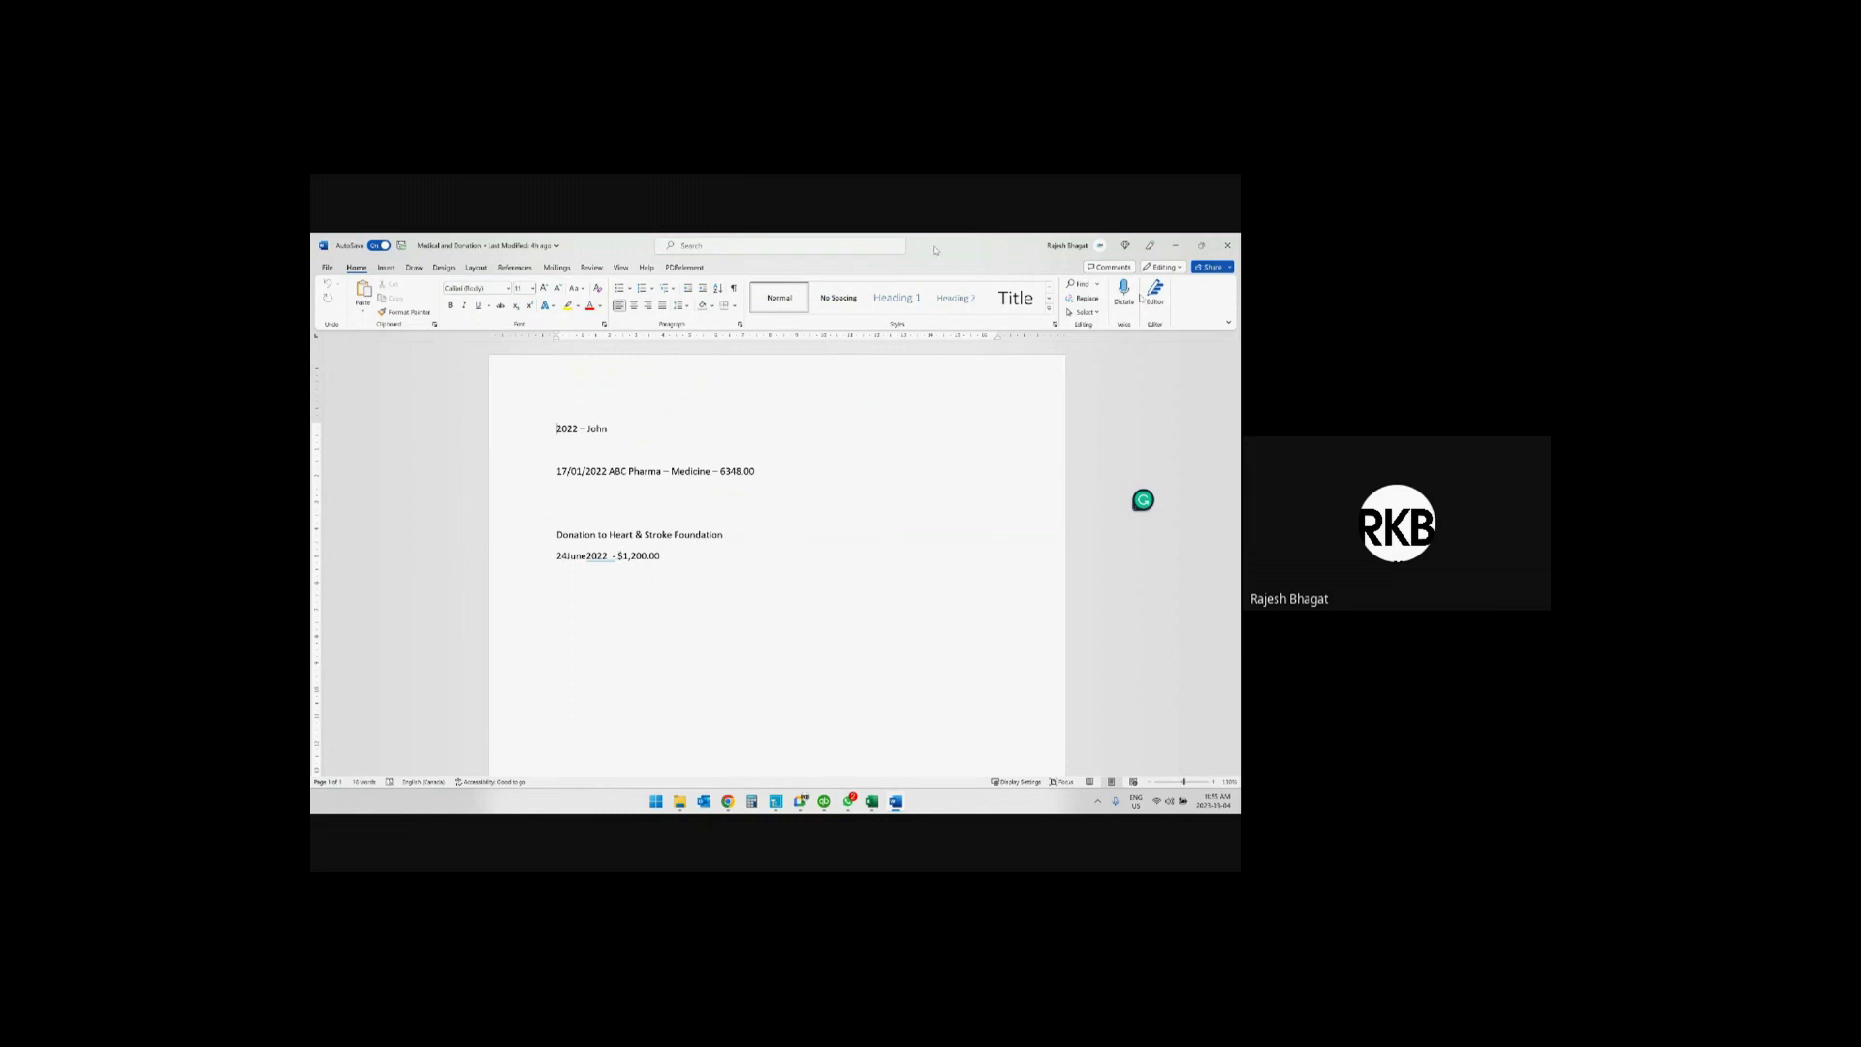
pyautogui.hotkey('alt', 'Tab')
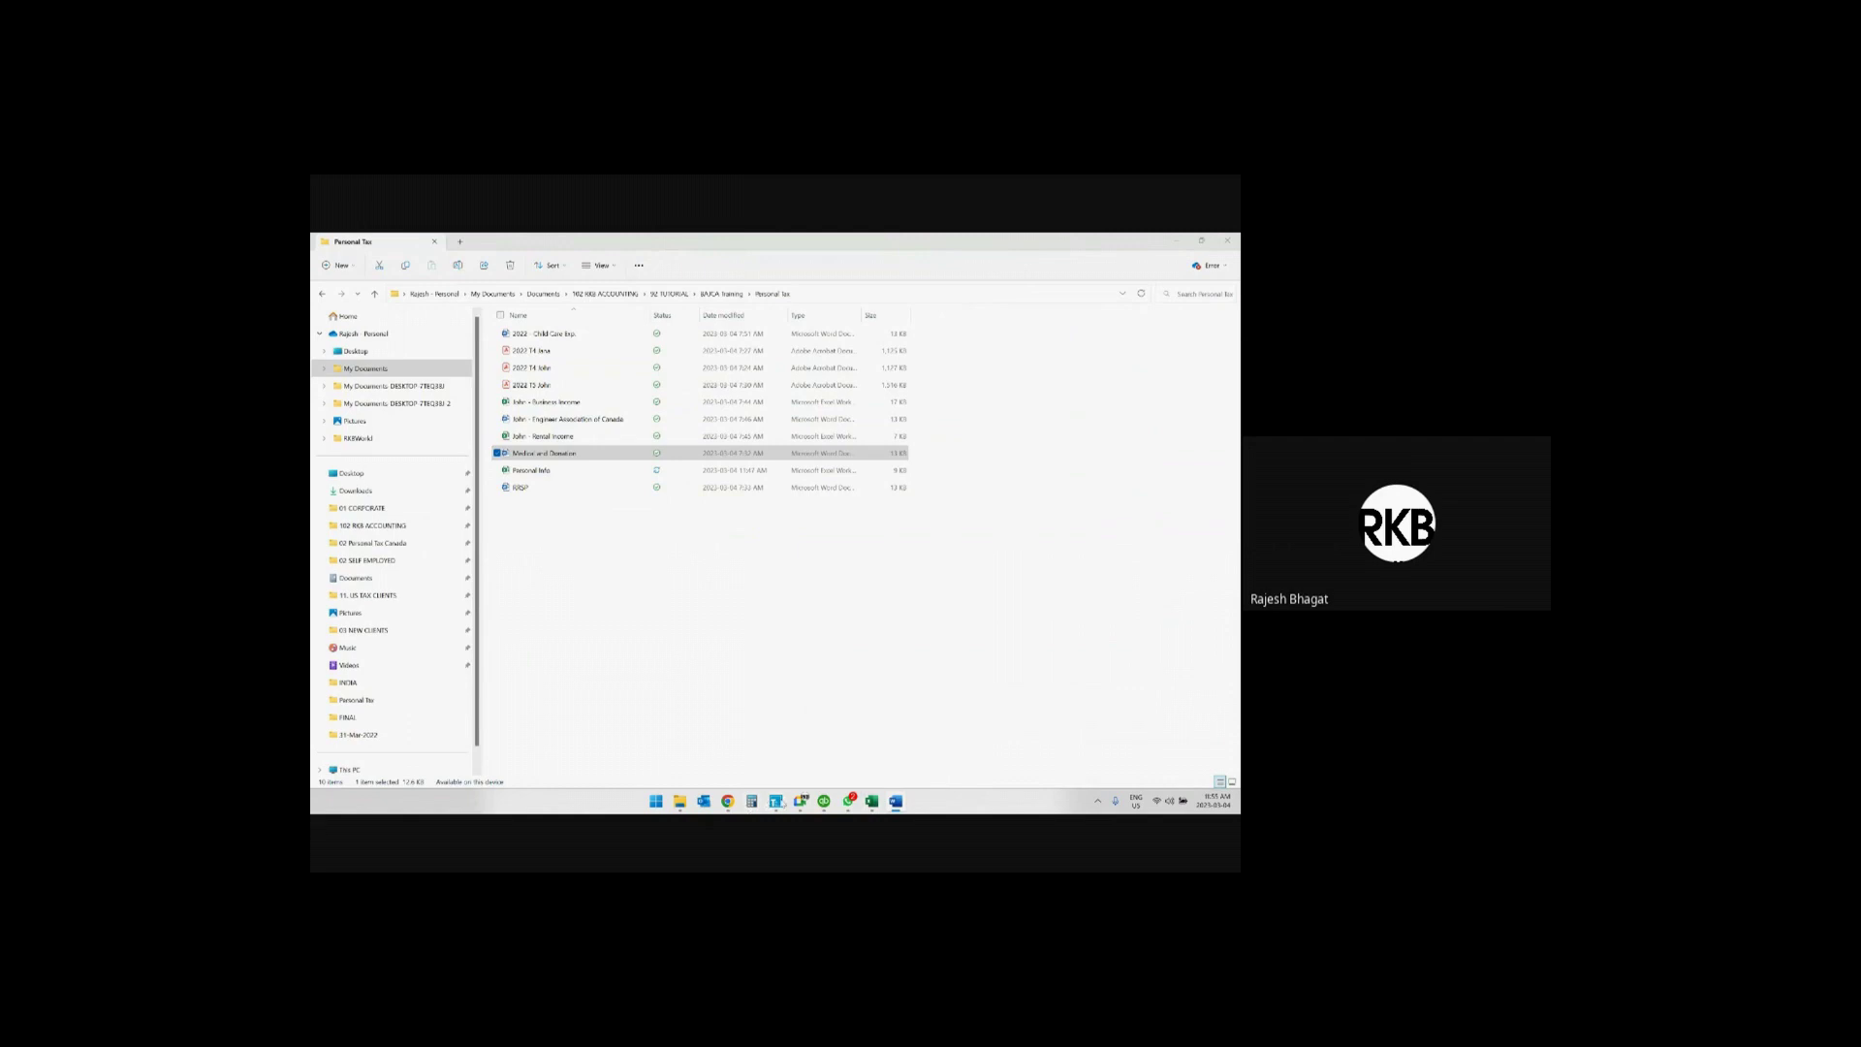
pyautogui.click(775, 801)
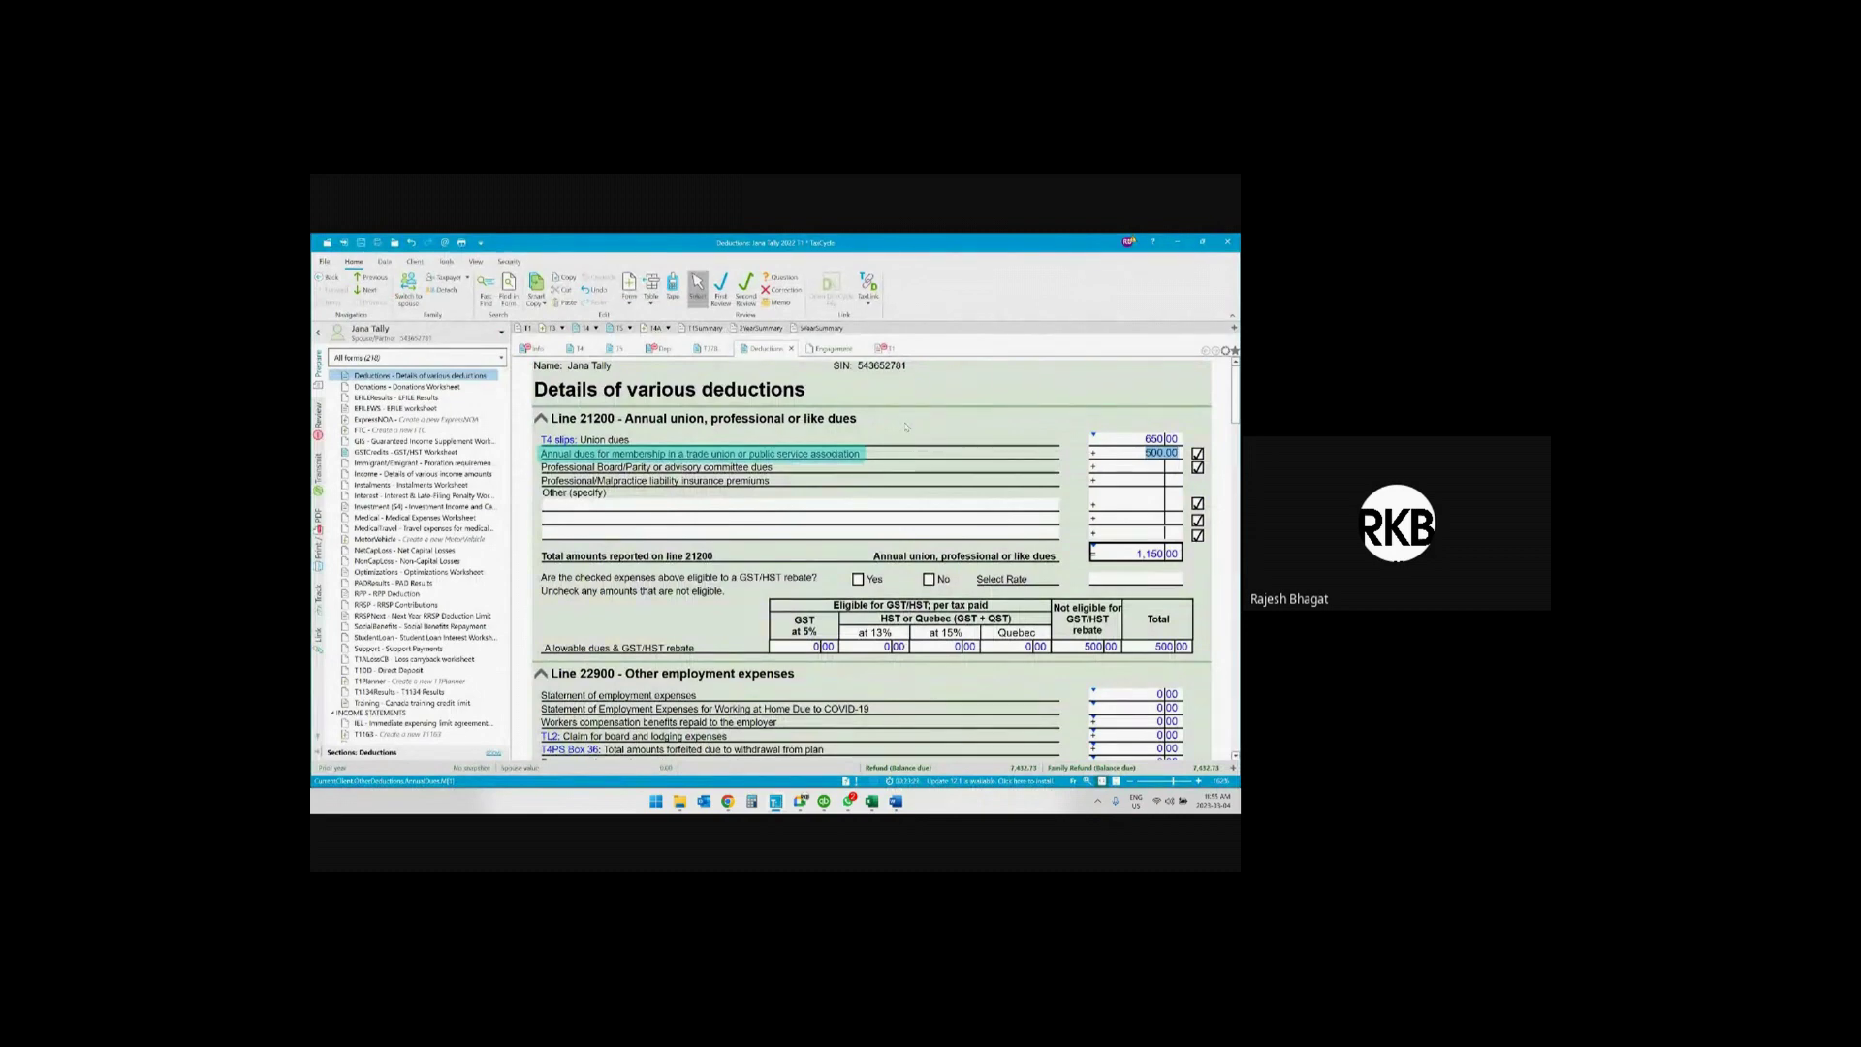
# Search the forms for "medica" and open the Medical Expenses Worksheet
pyautogui.press('F4')
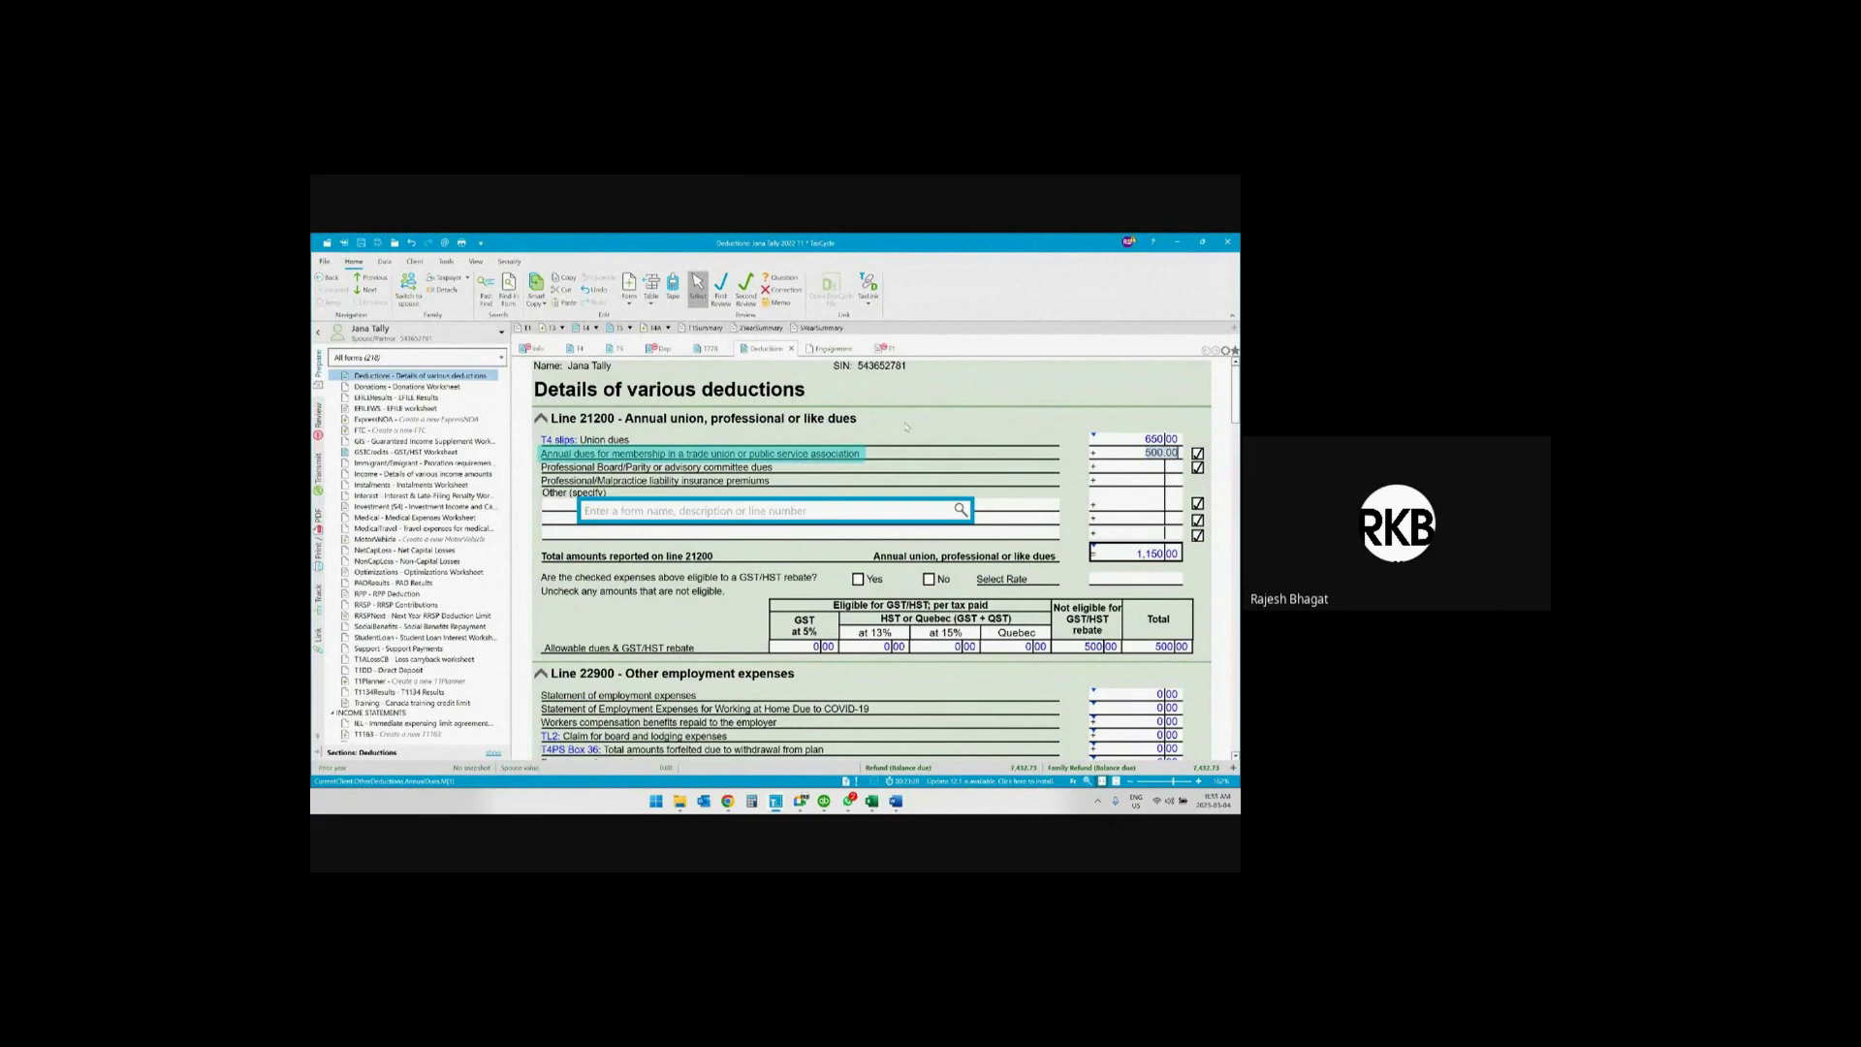
pyautogui.write('medica')
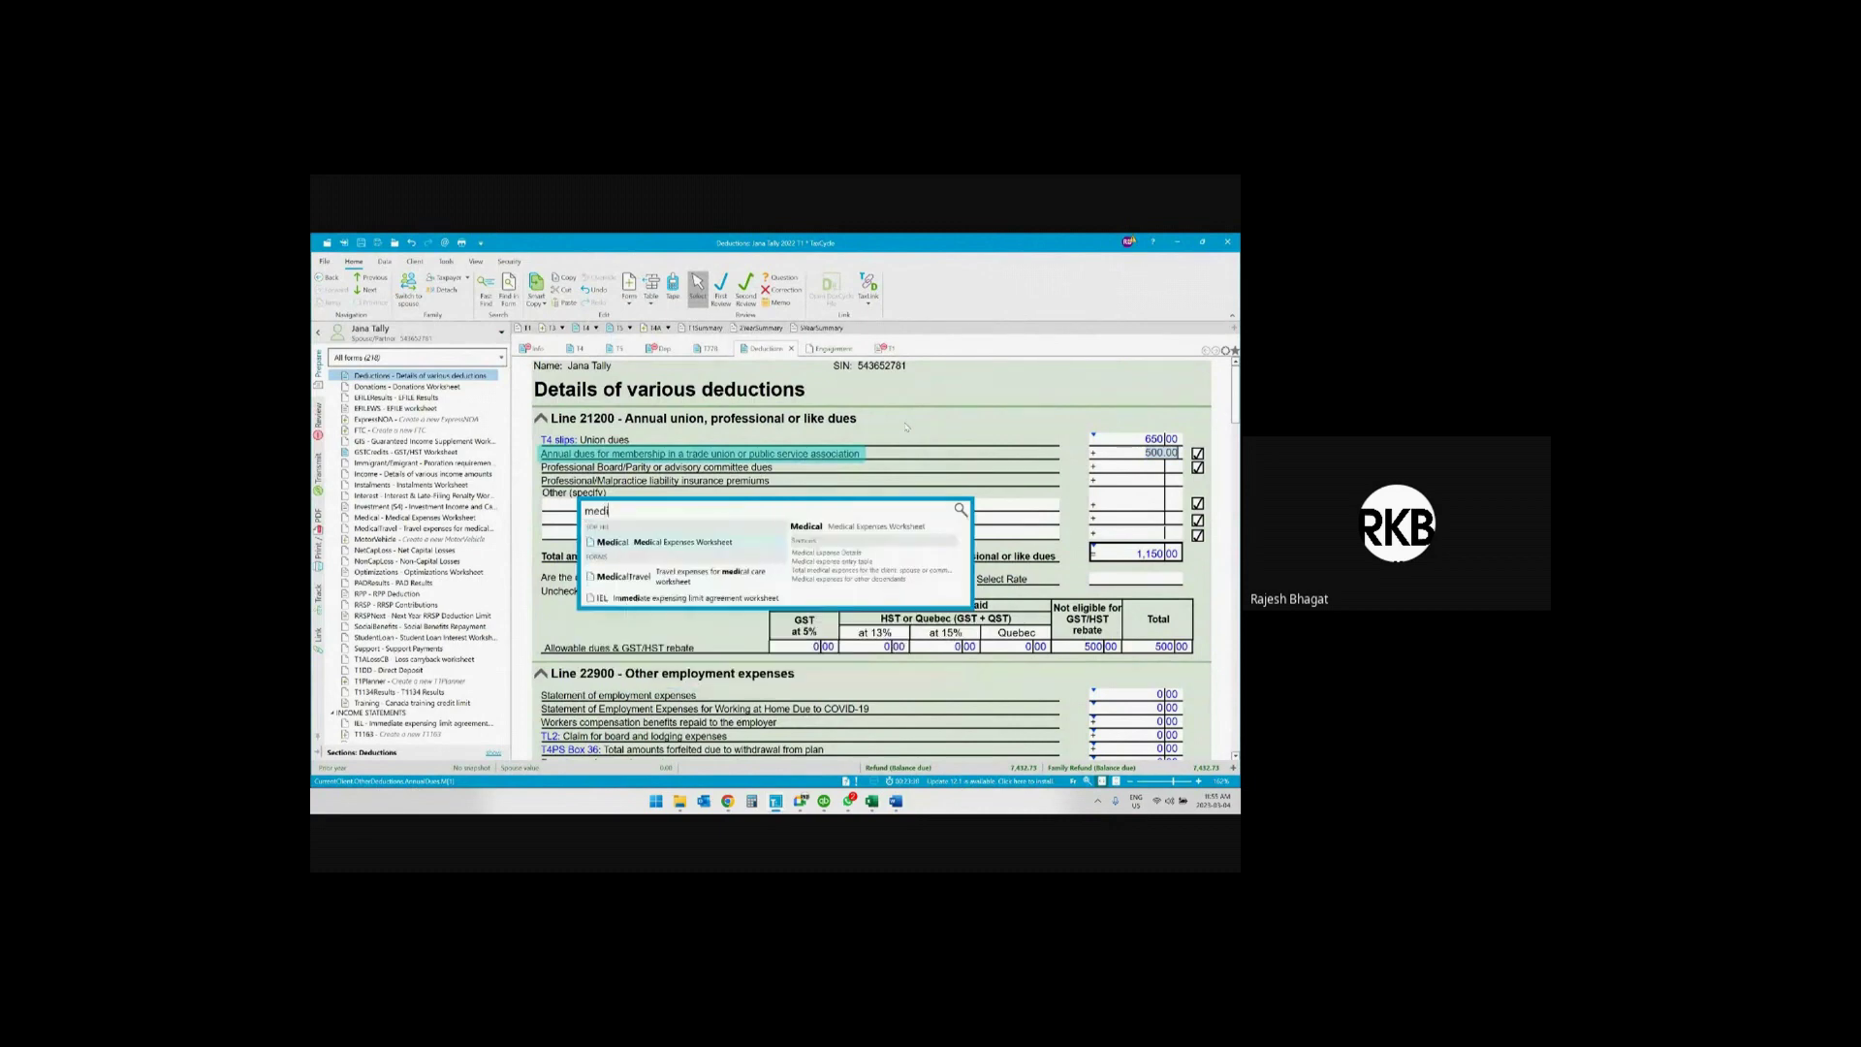
pyautogui.click(707, 545)
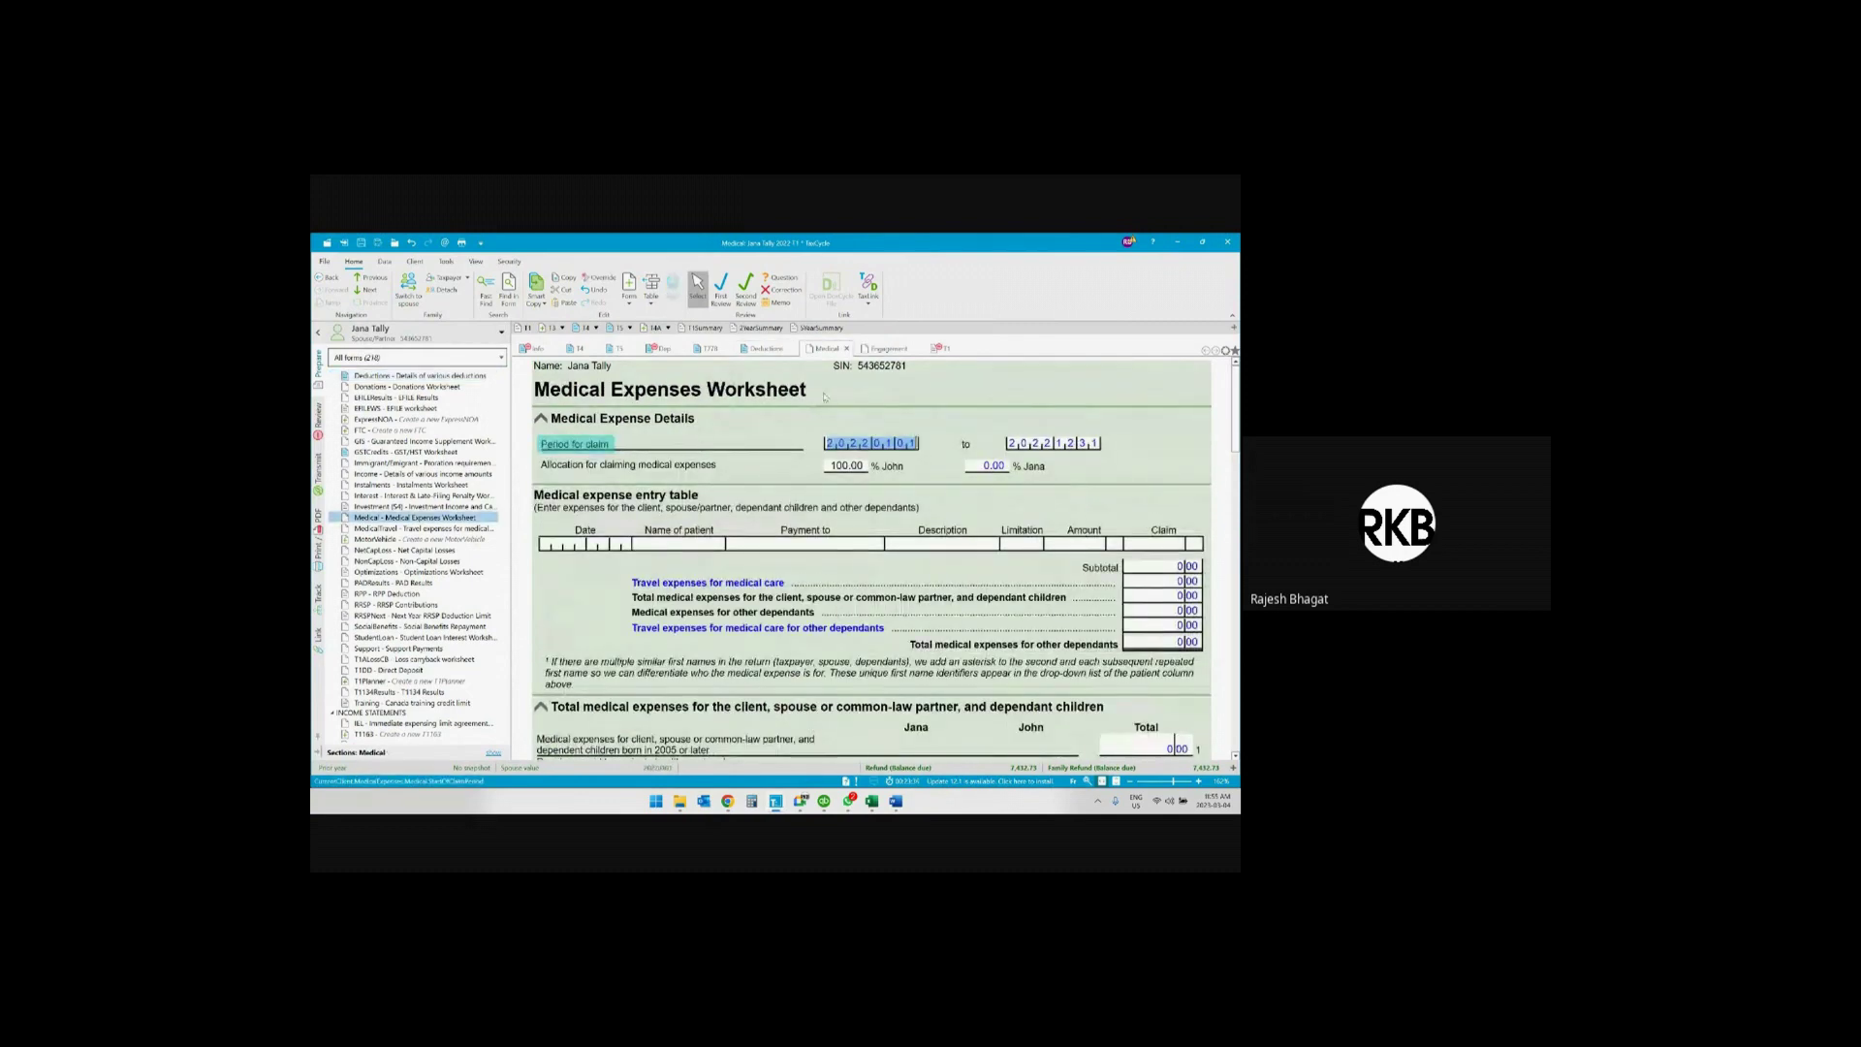
# Date the first medical expense row 2022-07-01 and choose the spouse named in the medical document as the patient
pyautogui.click(562, 545)
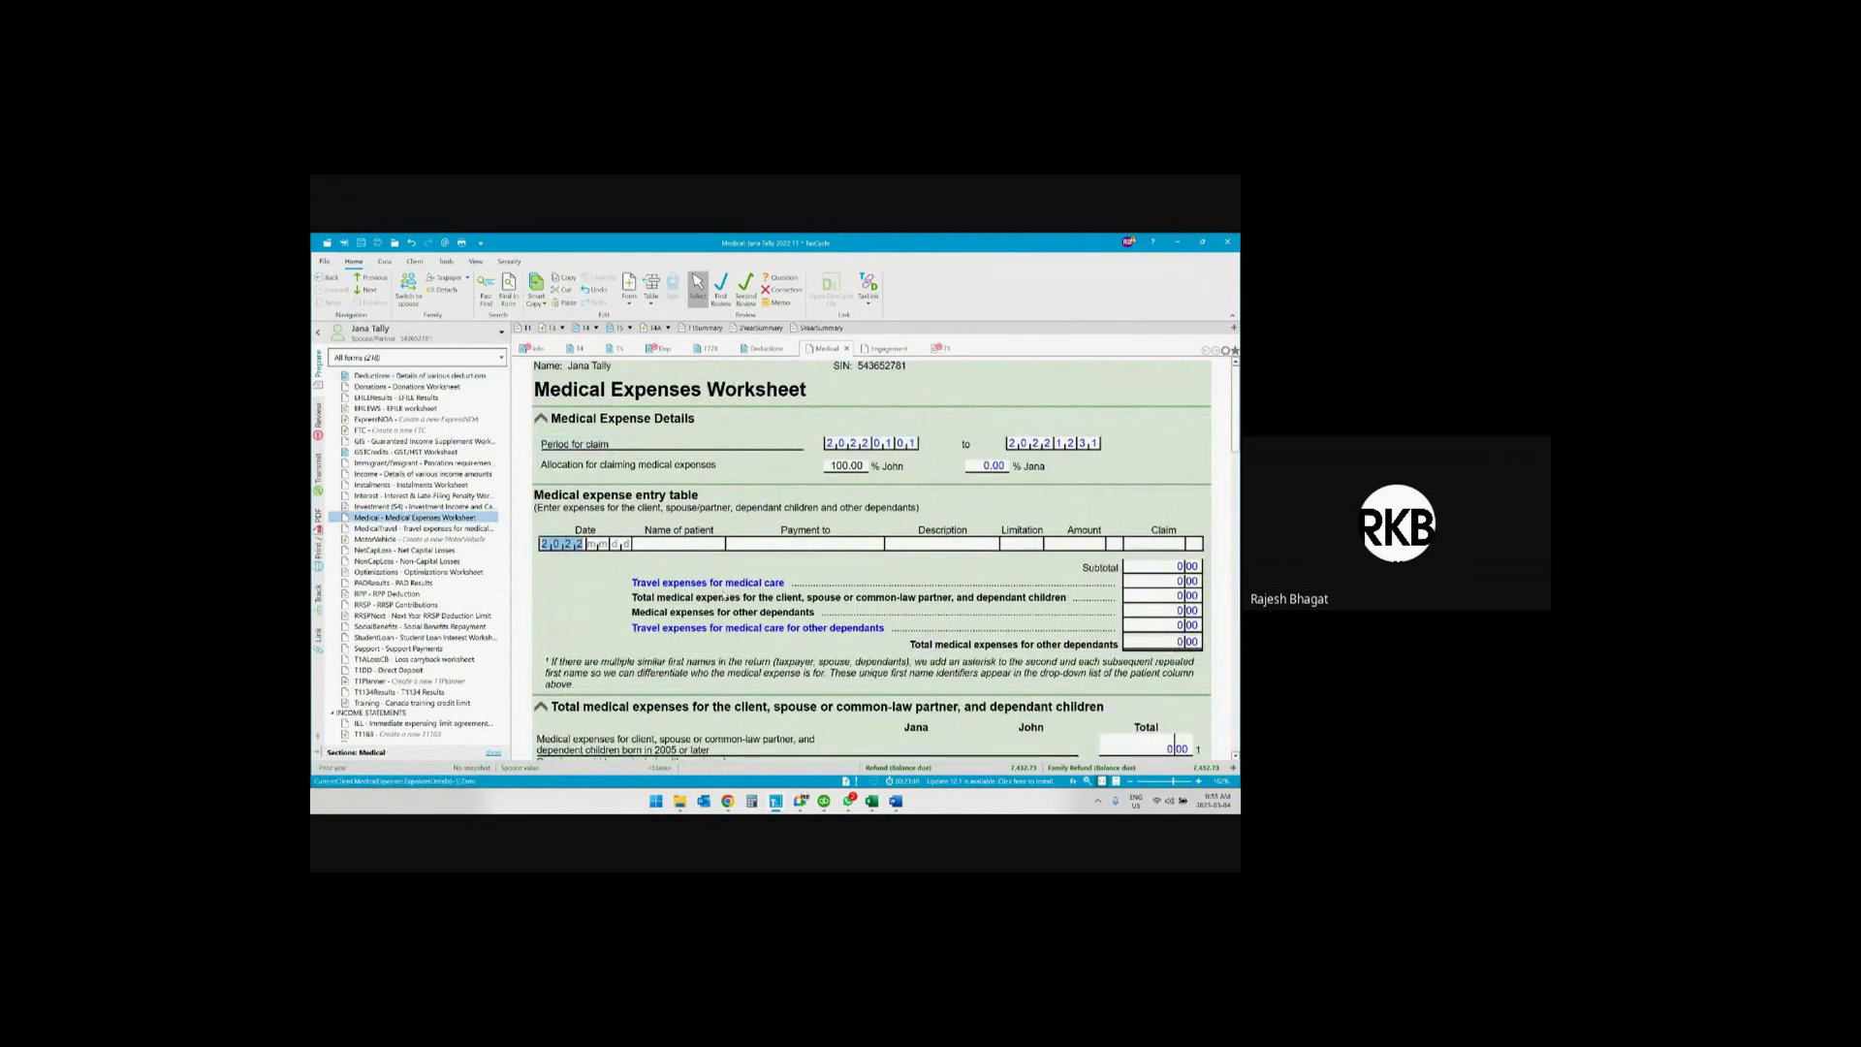
pyautogui.press('Tab')
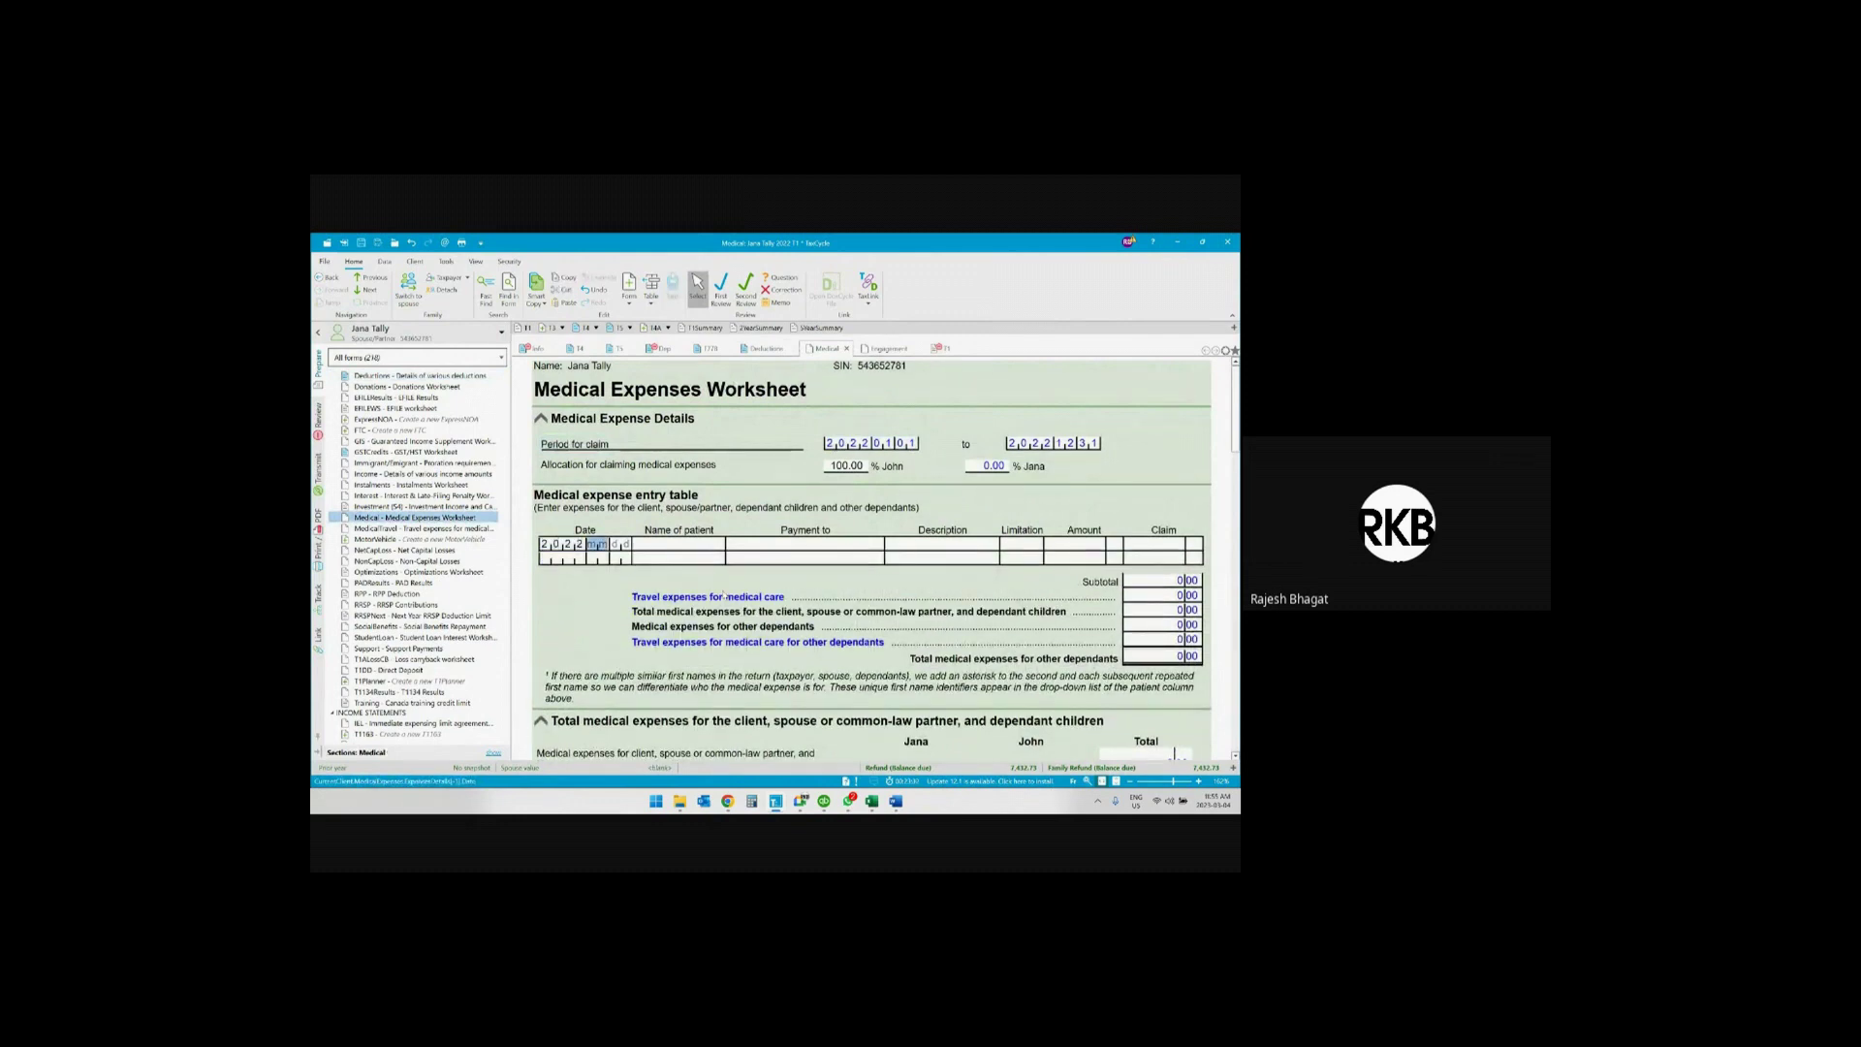
pyautogui.write('0701')
pyautogui.press('Tab')
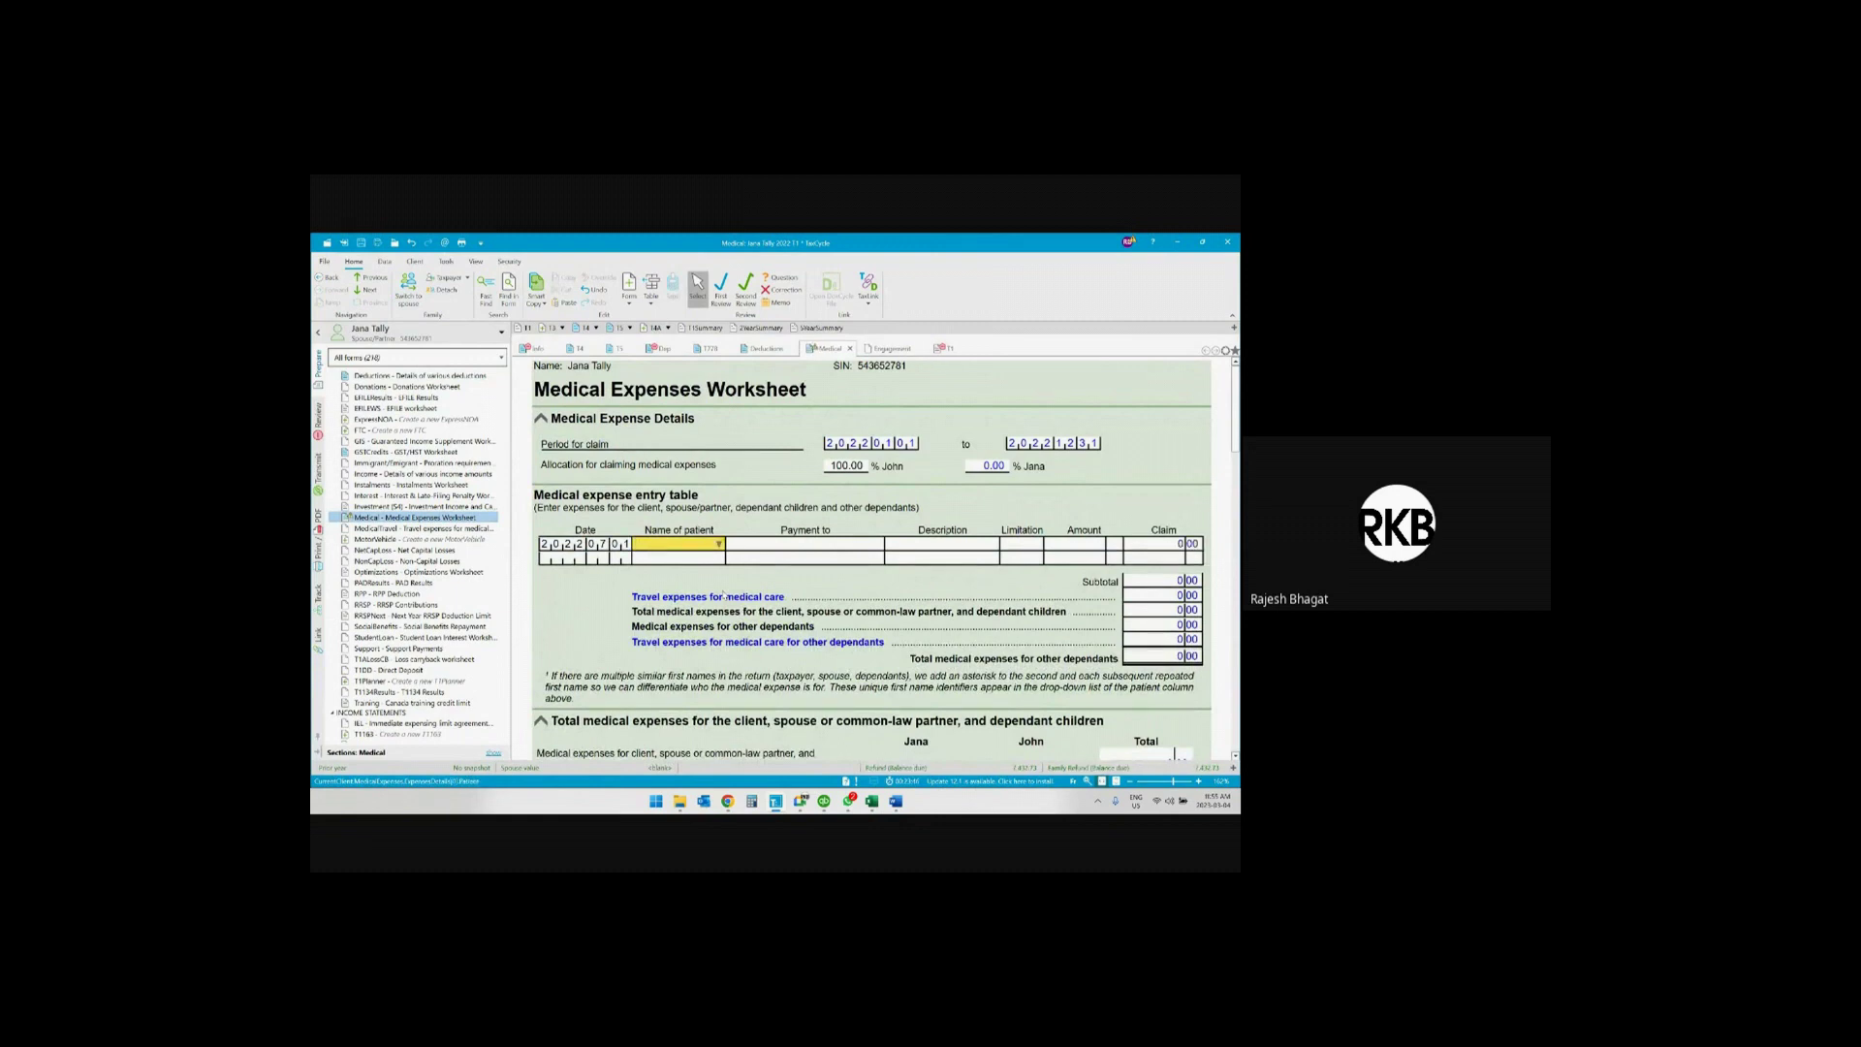
pyautogui.click(718, 544)
pyautogui.click(686, 569)
pyautogui.click(719, 544)
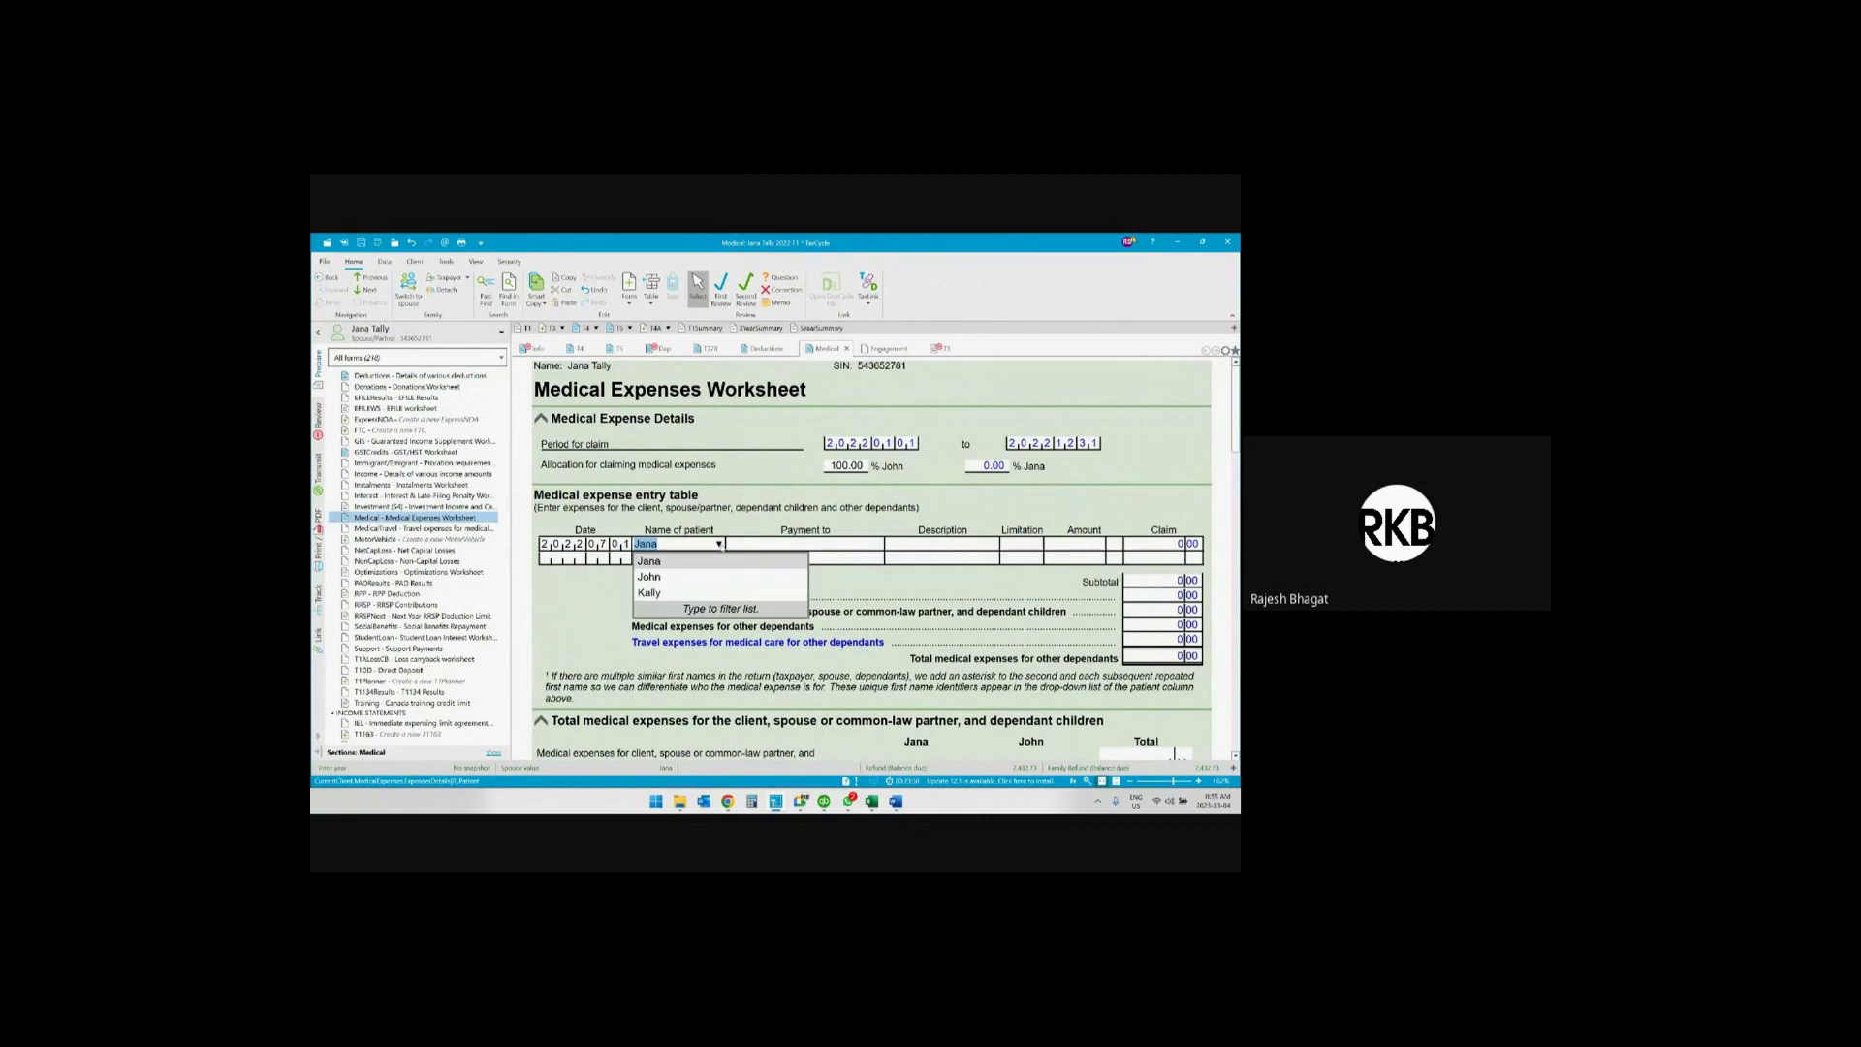
pyautogui.click(668, 575)
pyautogui.press('Tab')
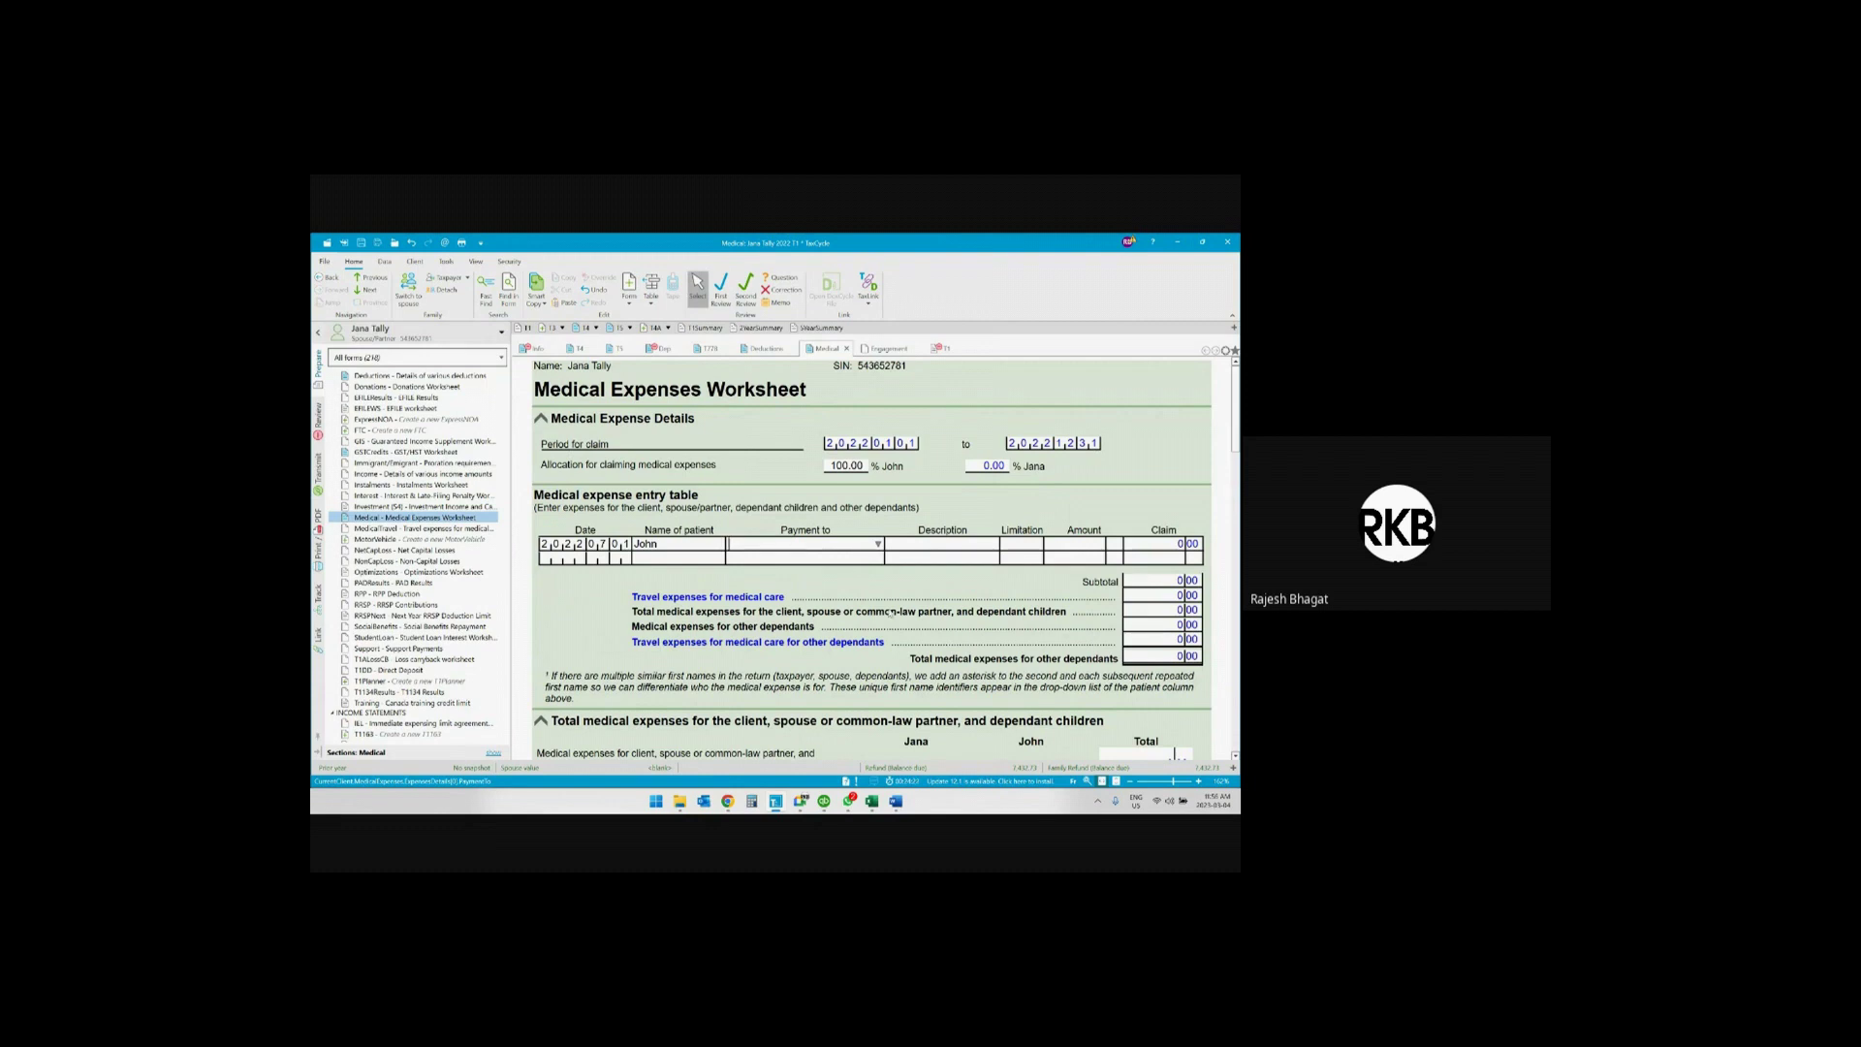
# Complete the medical expense row with payment to ABC Pharam, description Medicine and amount 6,348.00
pyautogui.write('ABC Pharam')
pyautogui.press('Tab')
pyautogui.write('Medic')
pyautogui.press('Tab')
pyautogui.press('Tab')
pyautogui.write('6348')
pyautogui.press('Tab')
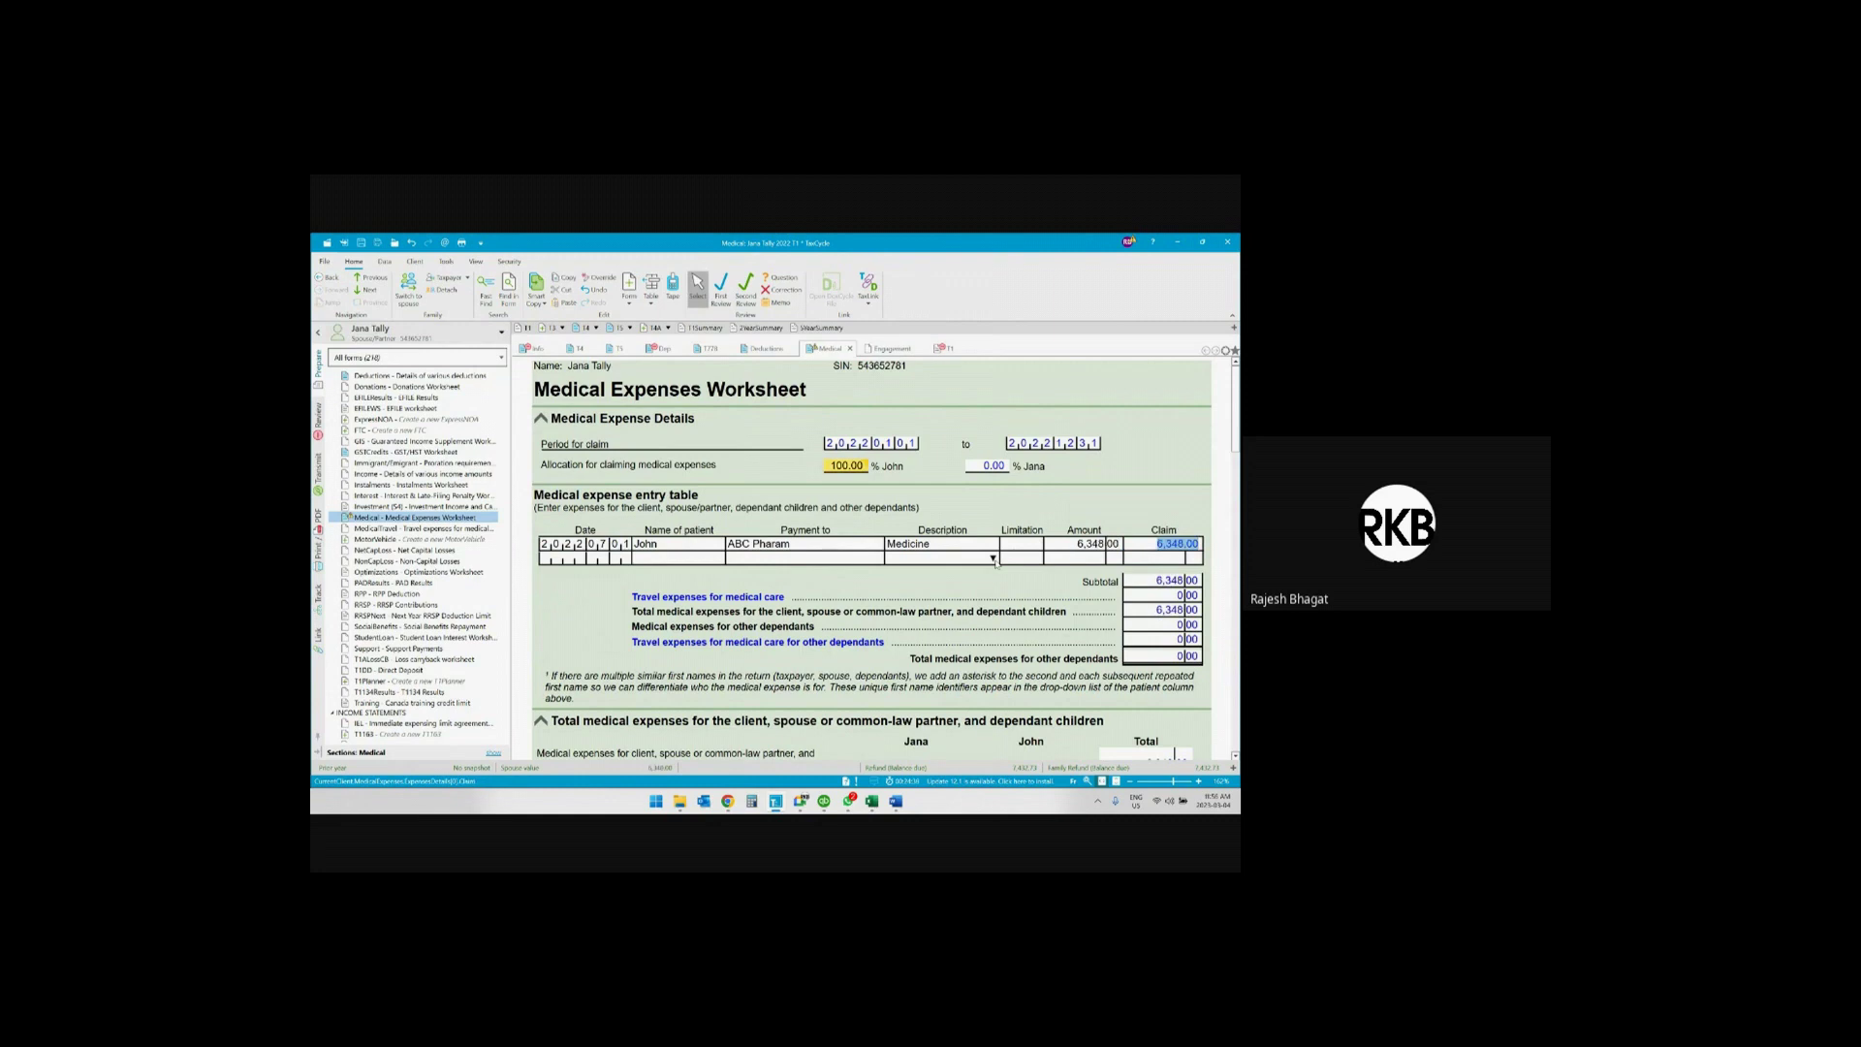
# Search the forms for "donation" and open the Donations Worksheet
pyautogui.moveTo(844, 472)
pyautogui.press('F4')
pyautogui.write('d')
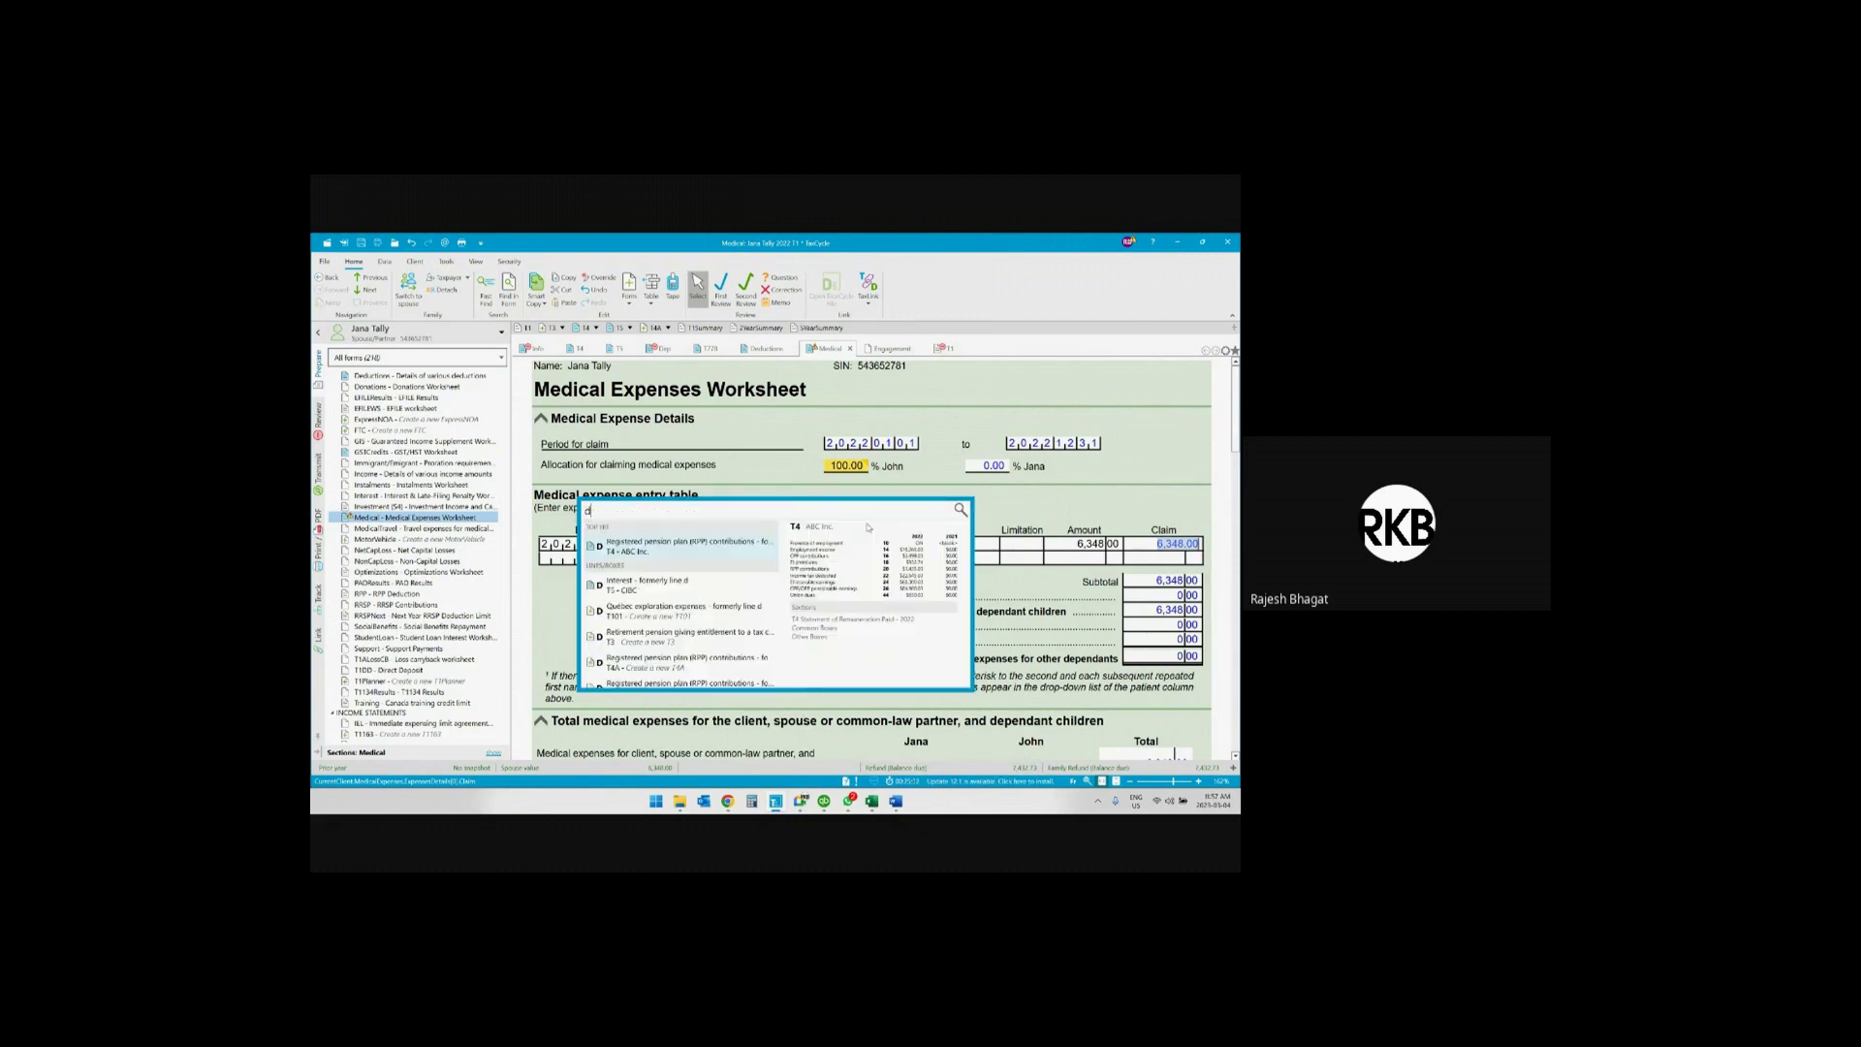
pyautogui.write('onation')
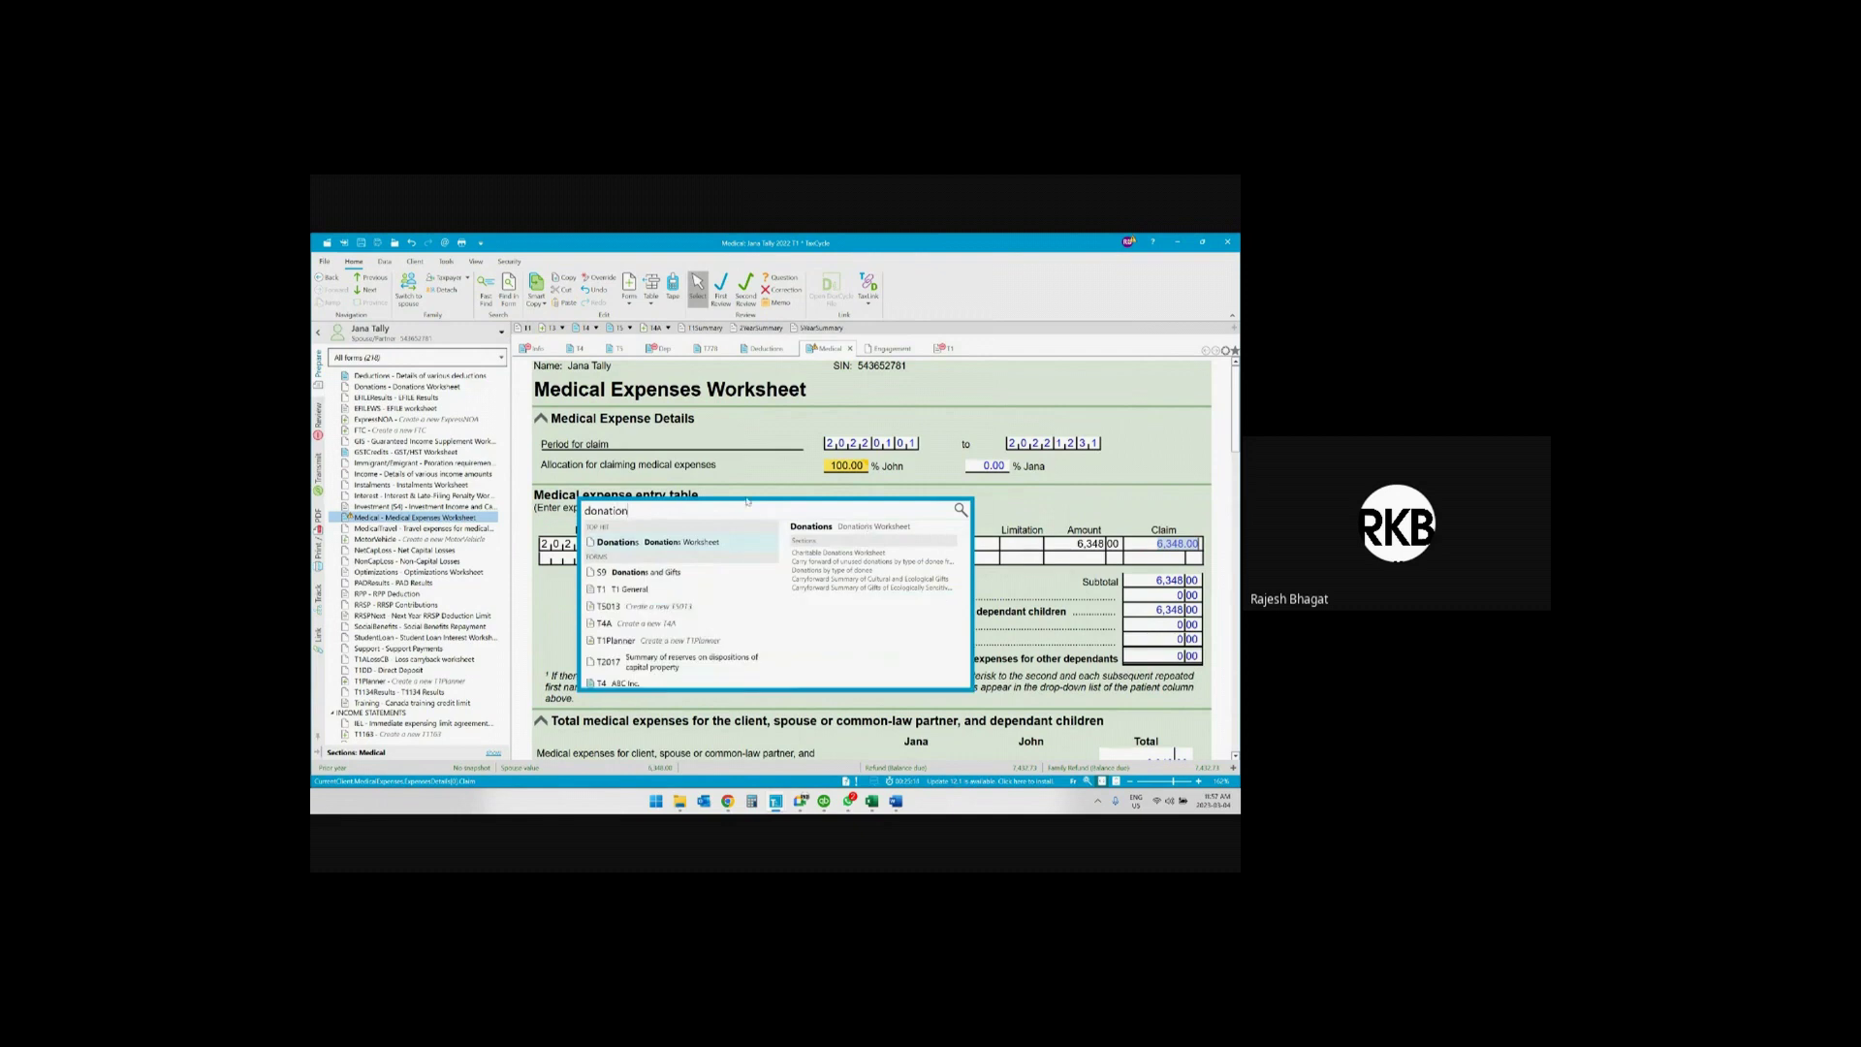
pyautogui.click(708, 544)
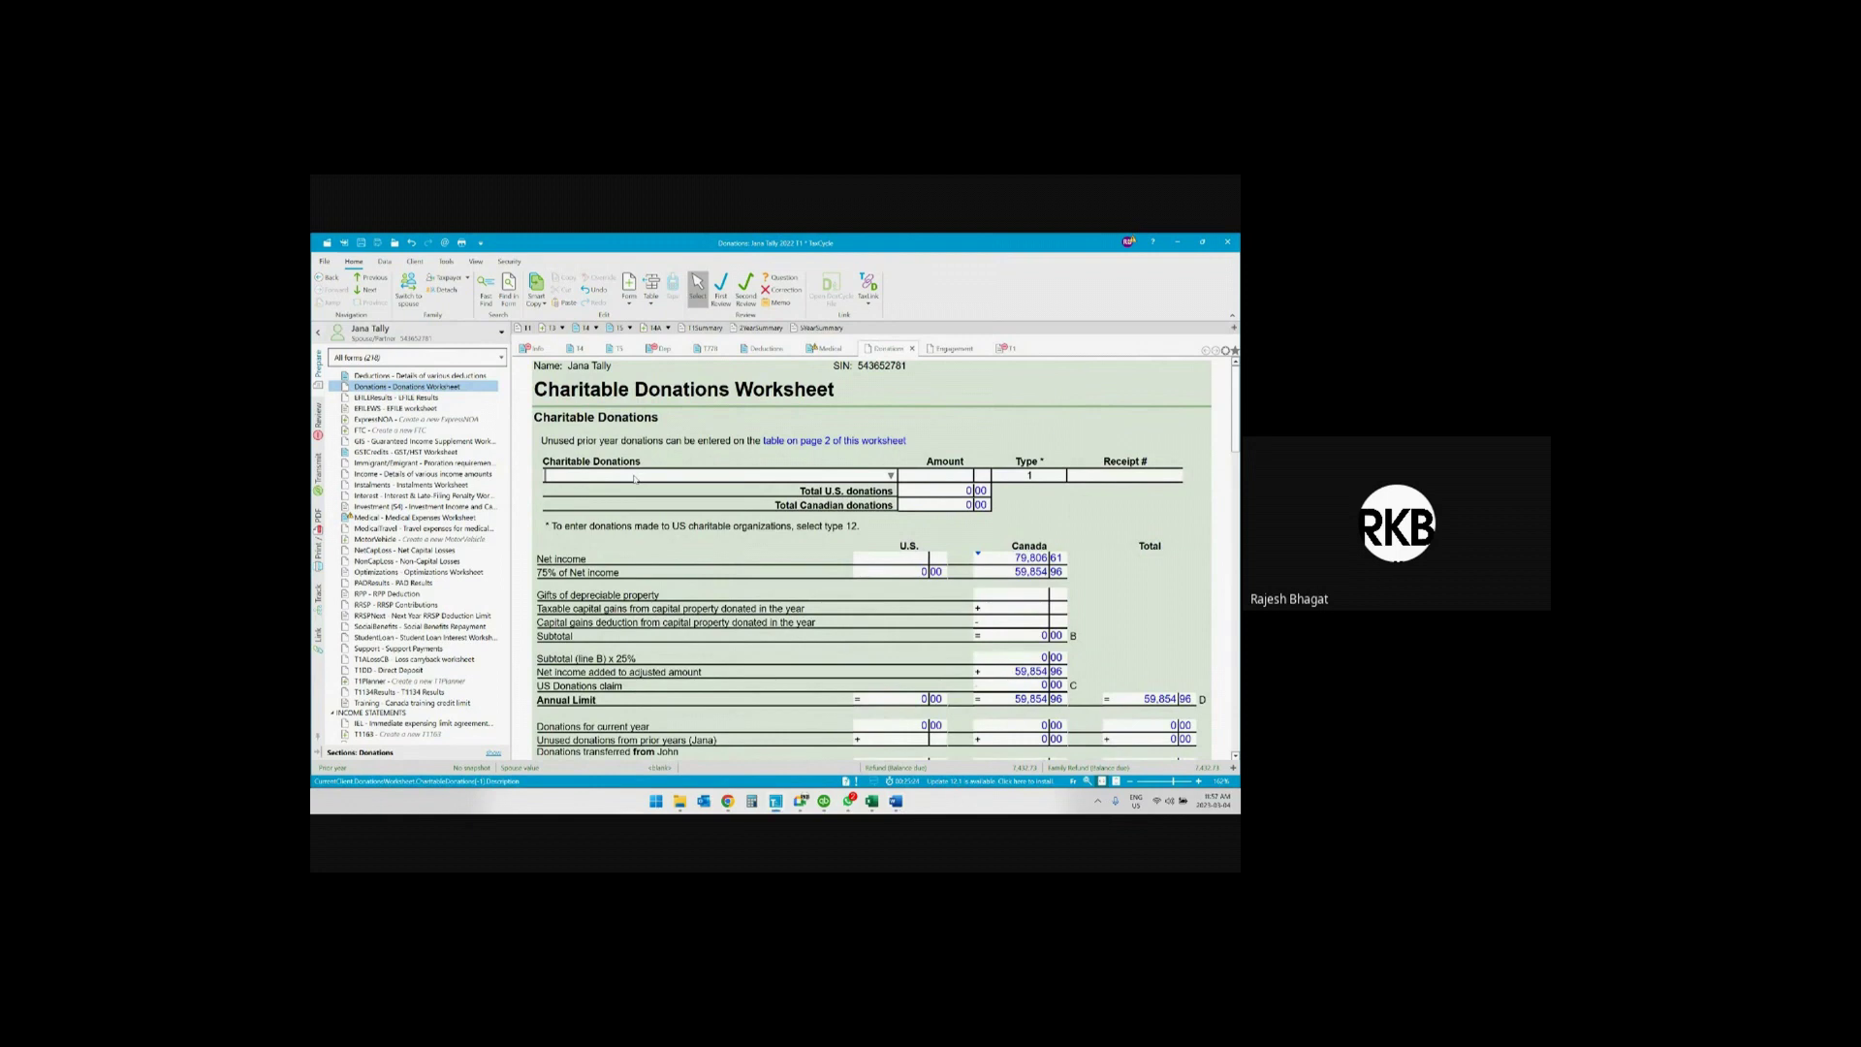
# Record a charitable donation to Heart & Stroke Foundation for 1,200.00 and fill in its receipt number
pyautogui.click(890, 475)
pyautogui.click(772, 532)
pyautogui.press('Tab')
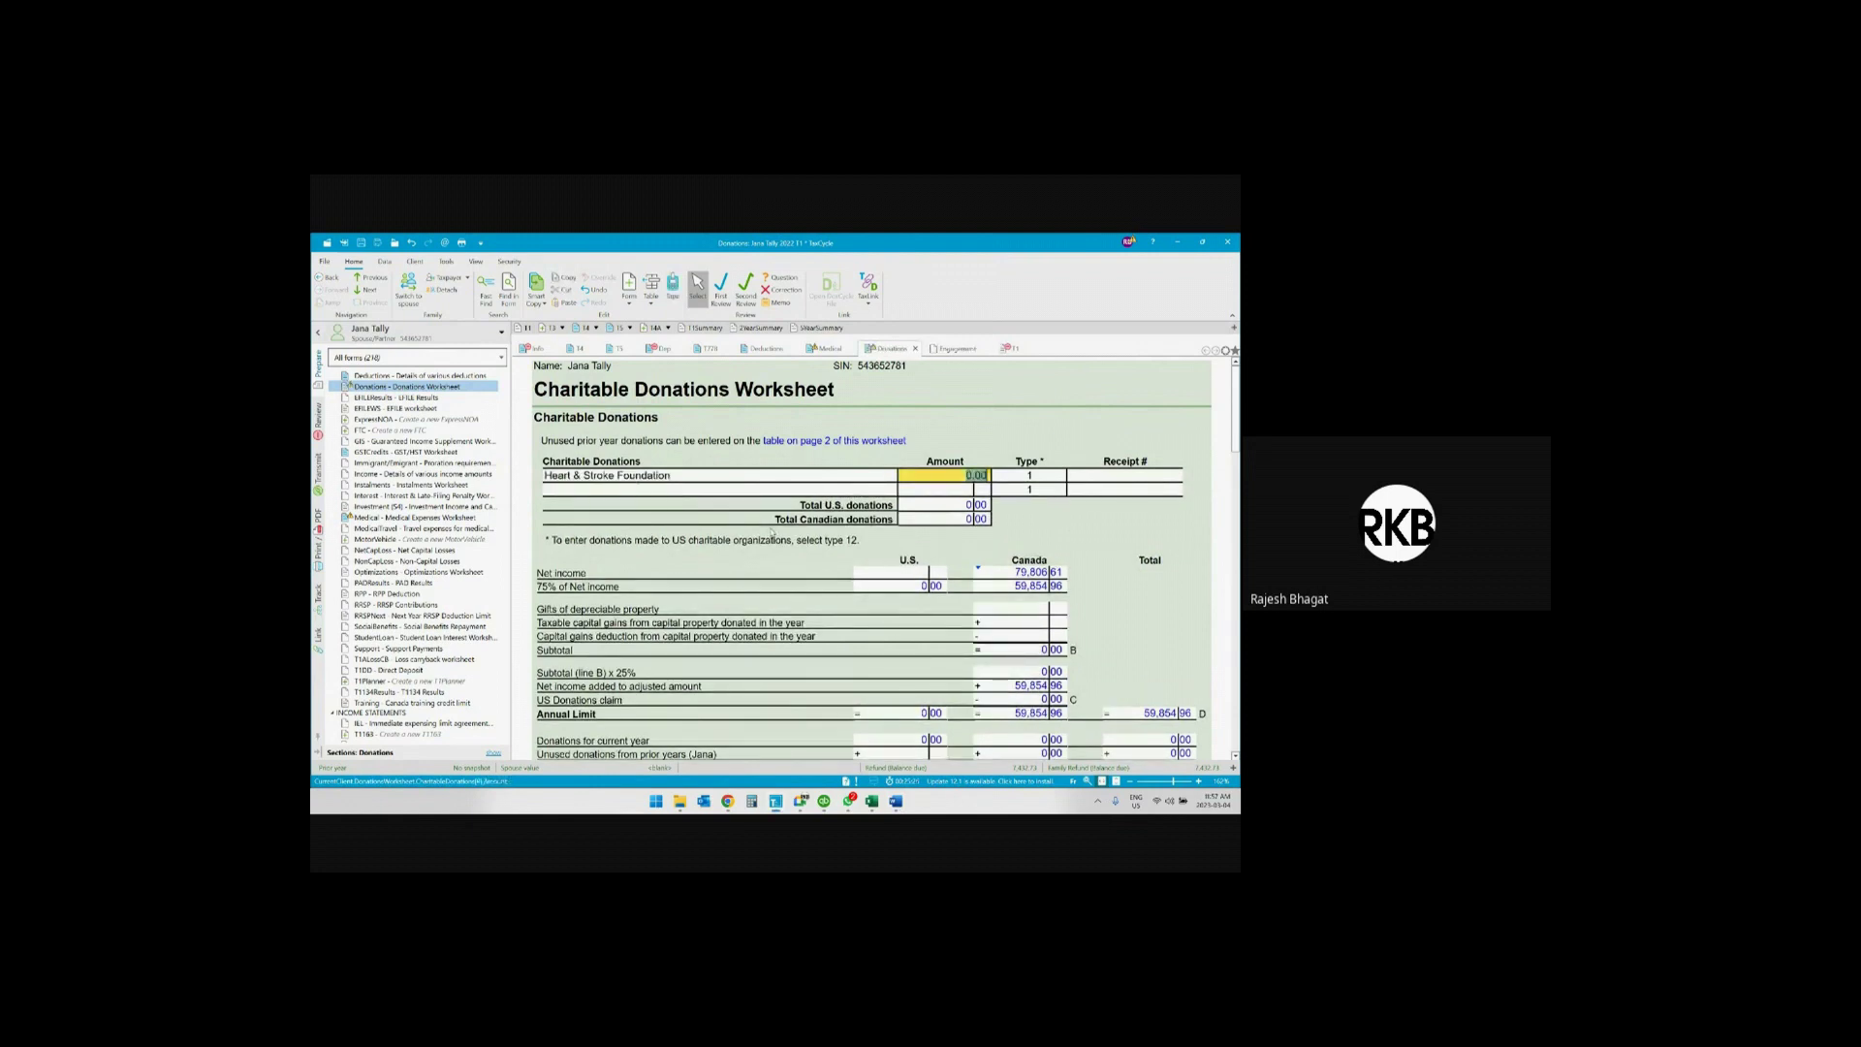
pyautogui.write('1200')
pyautogui.press('Tab')
pyautogui.click(1102, 475)
pyautogui.write('1235689')
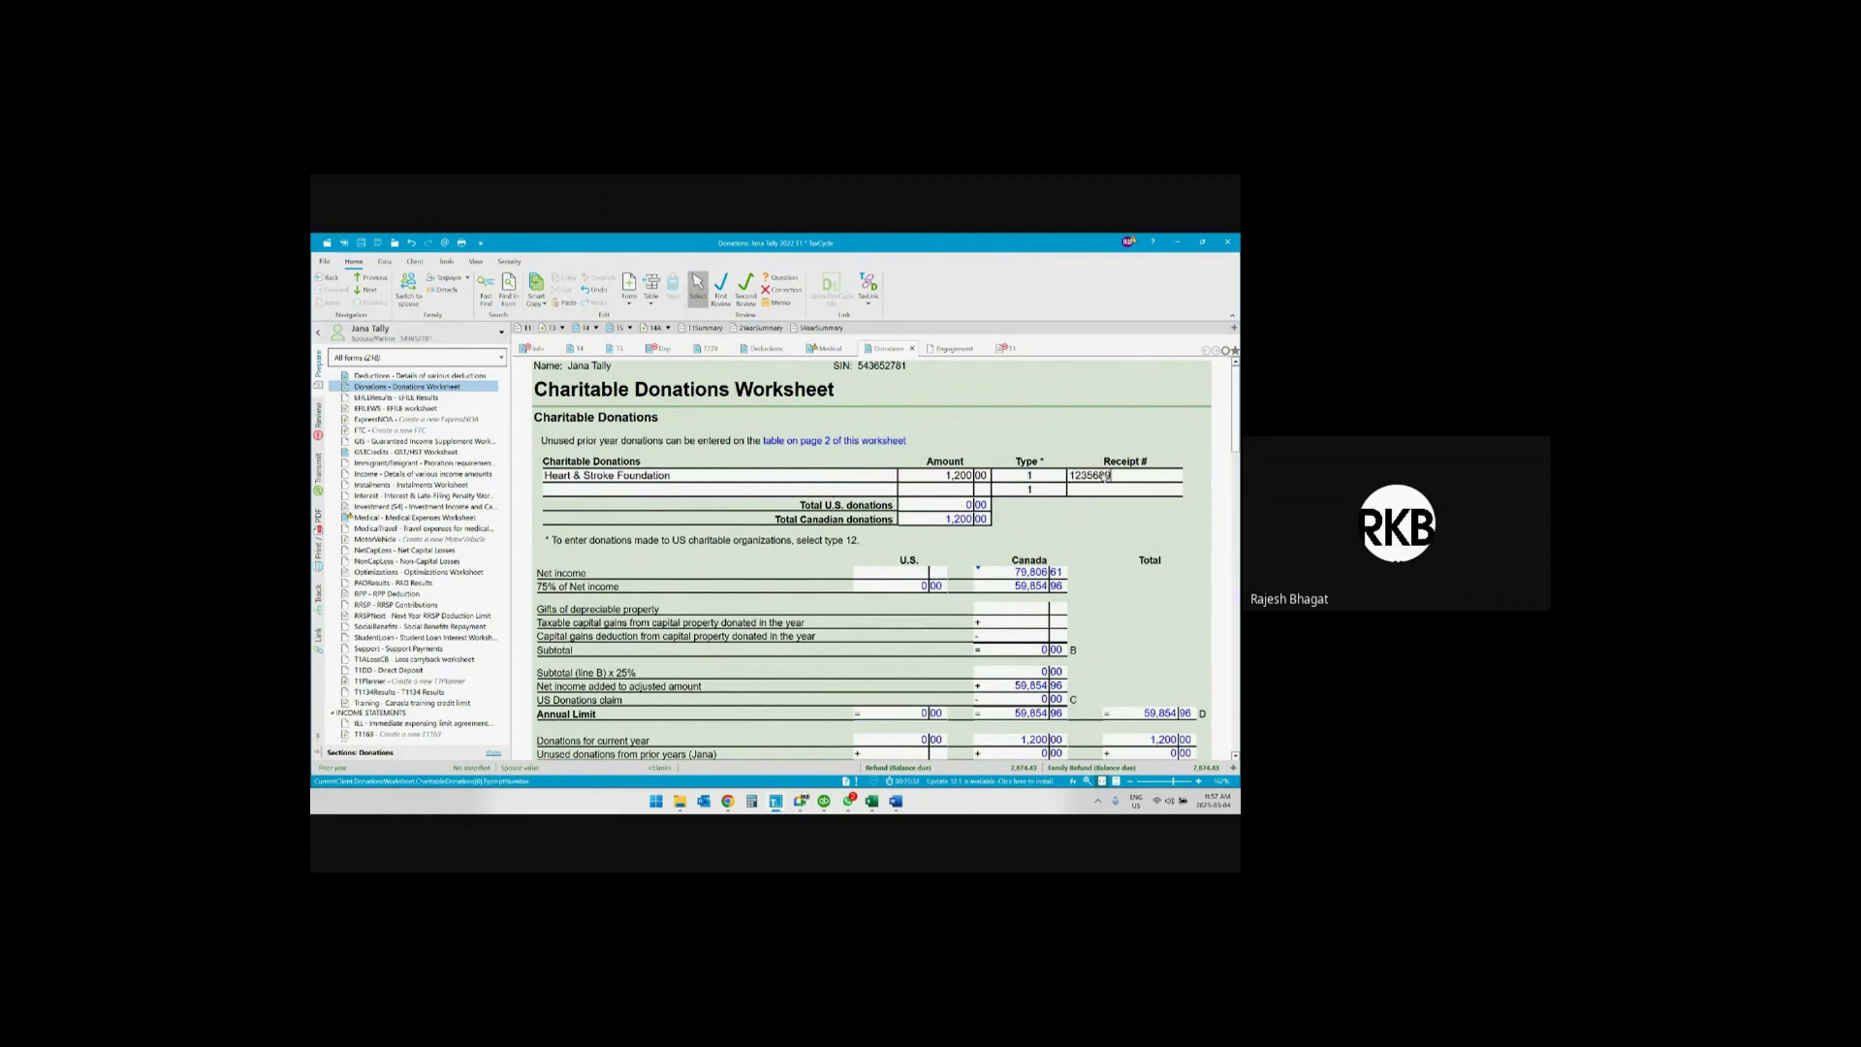
# Close the medical and donation document and open the RRSP document from the Personal Tax folder
pyautogui.press('Tab')
pyautogui.moveTo(1240, 325); pyautogui.dragTo(640, 401)
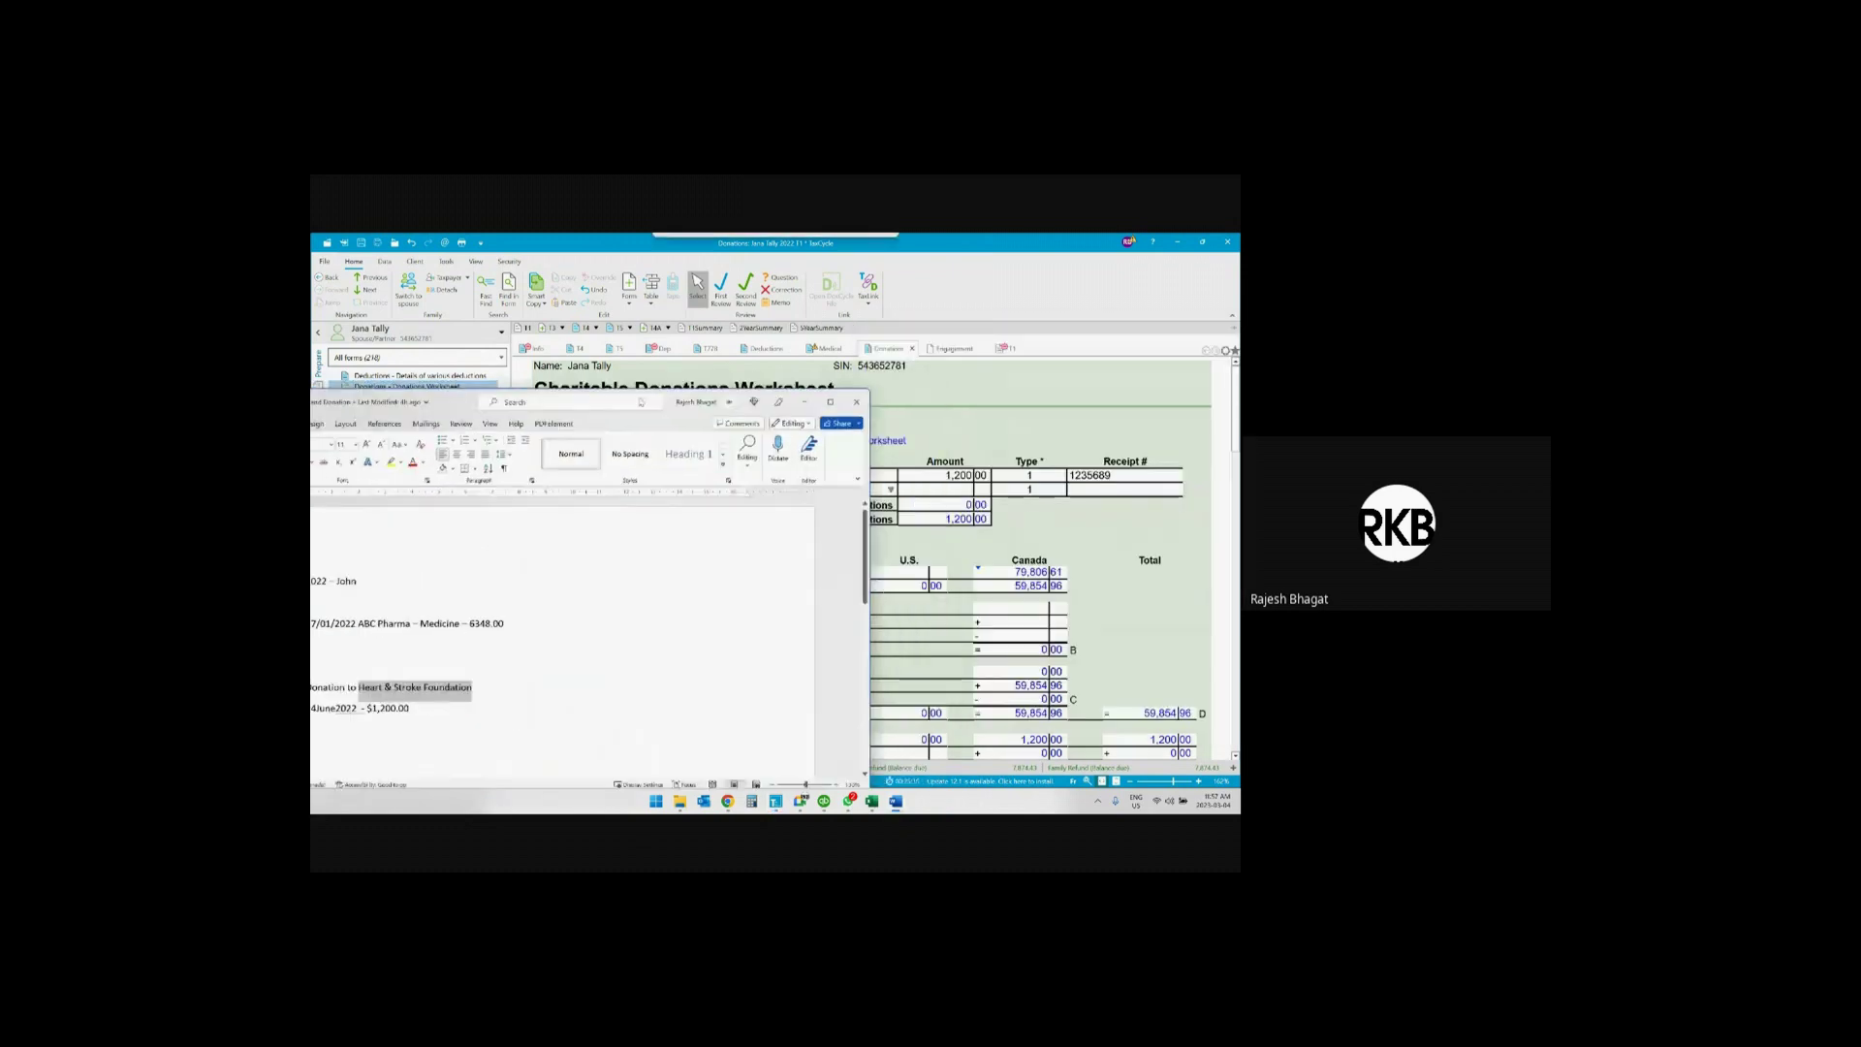
pyautogui.click(829, 401)
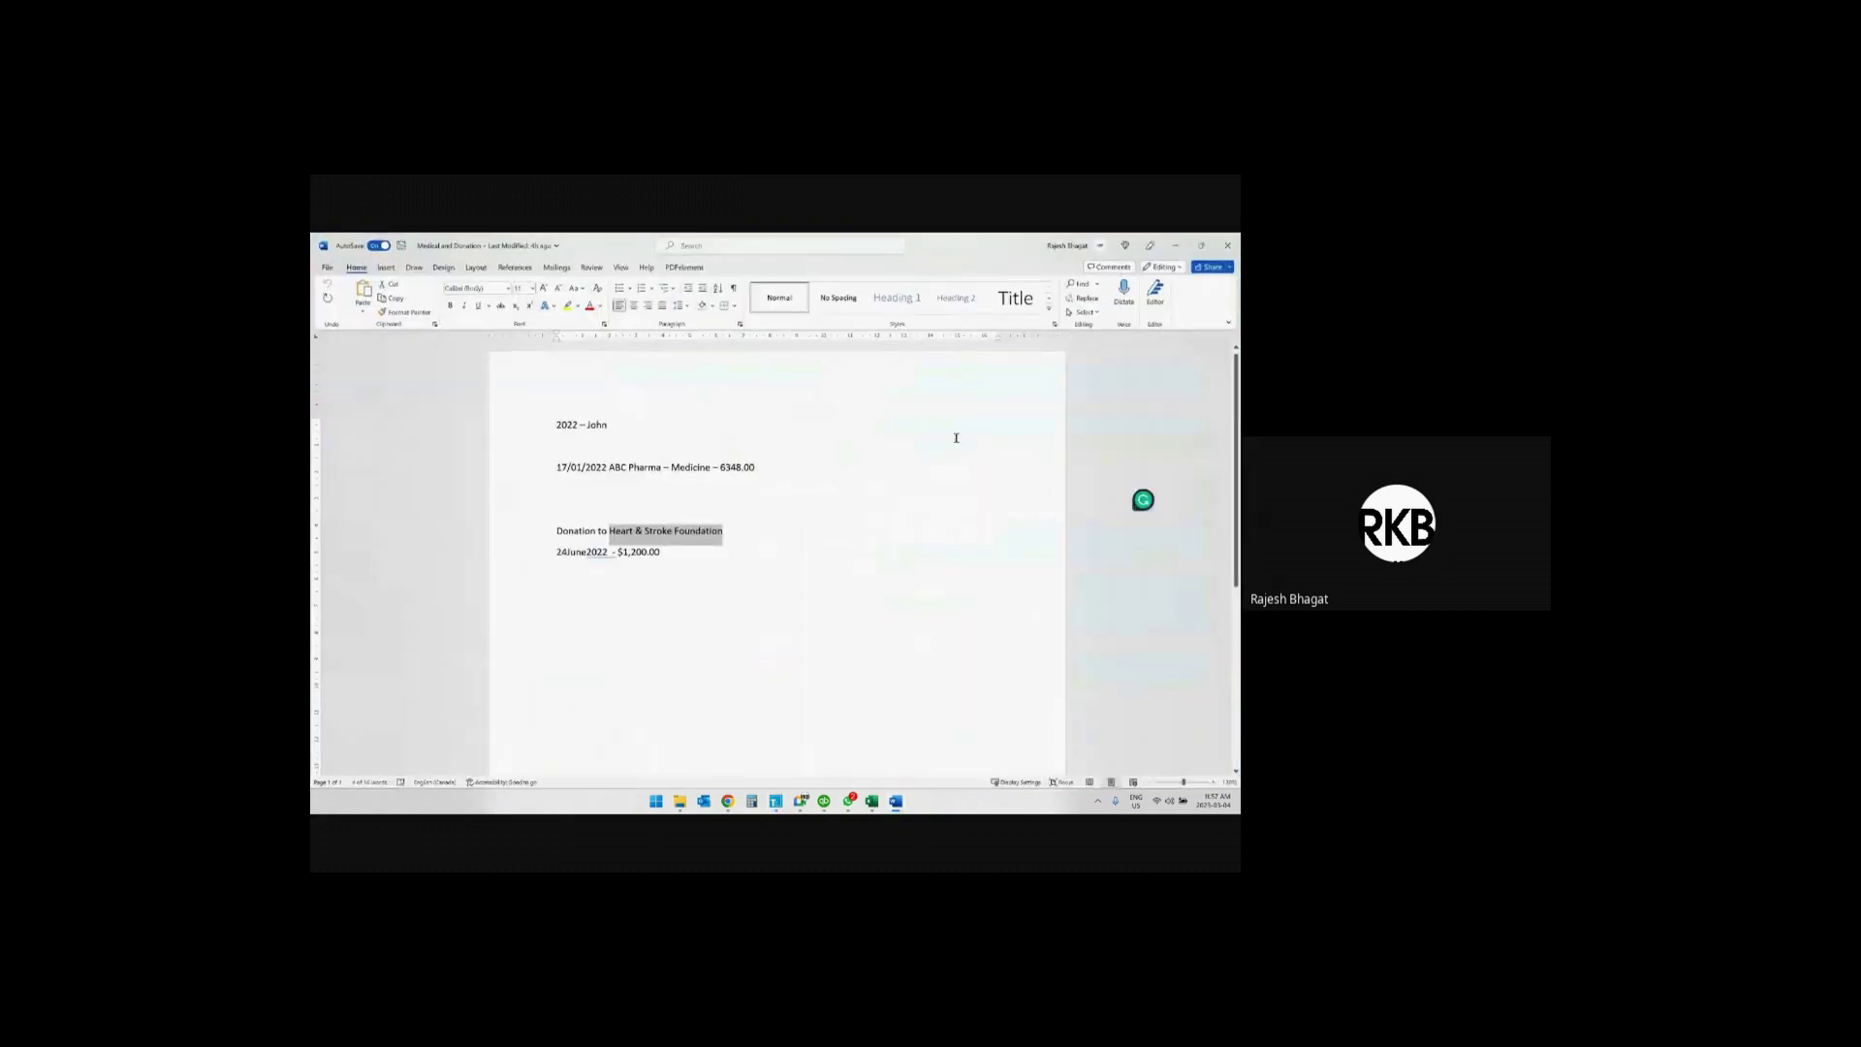
pyautogui.click(1227, 245)
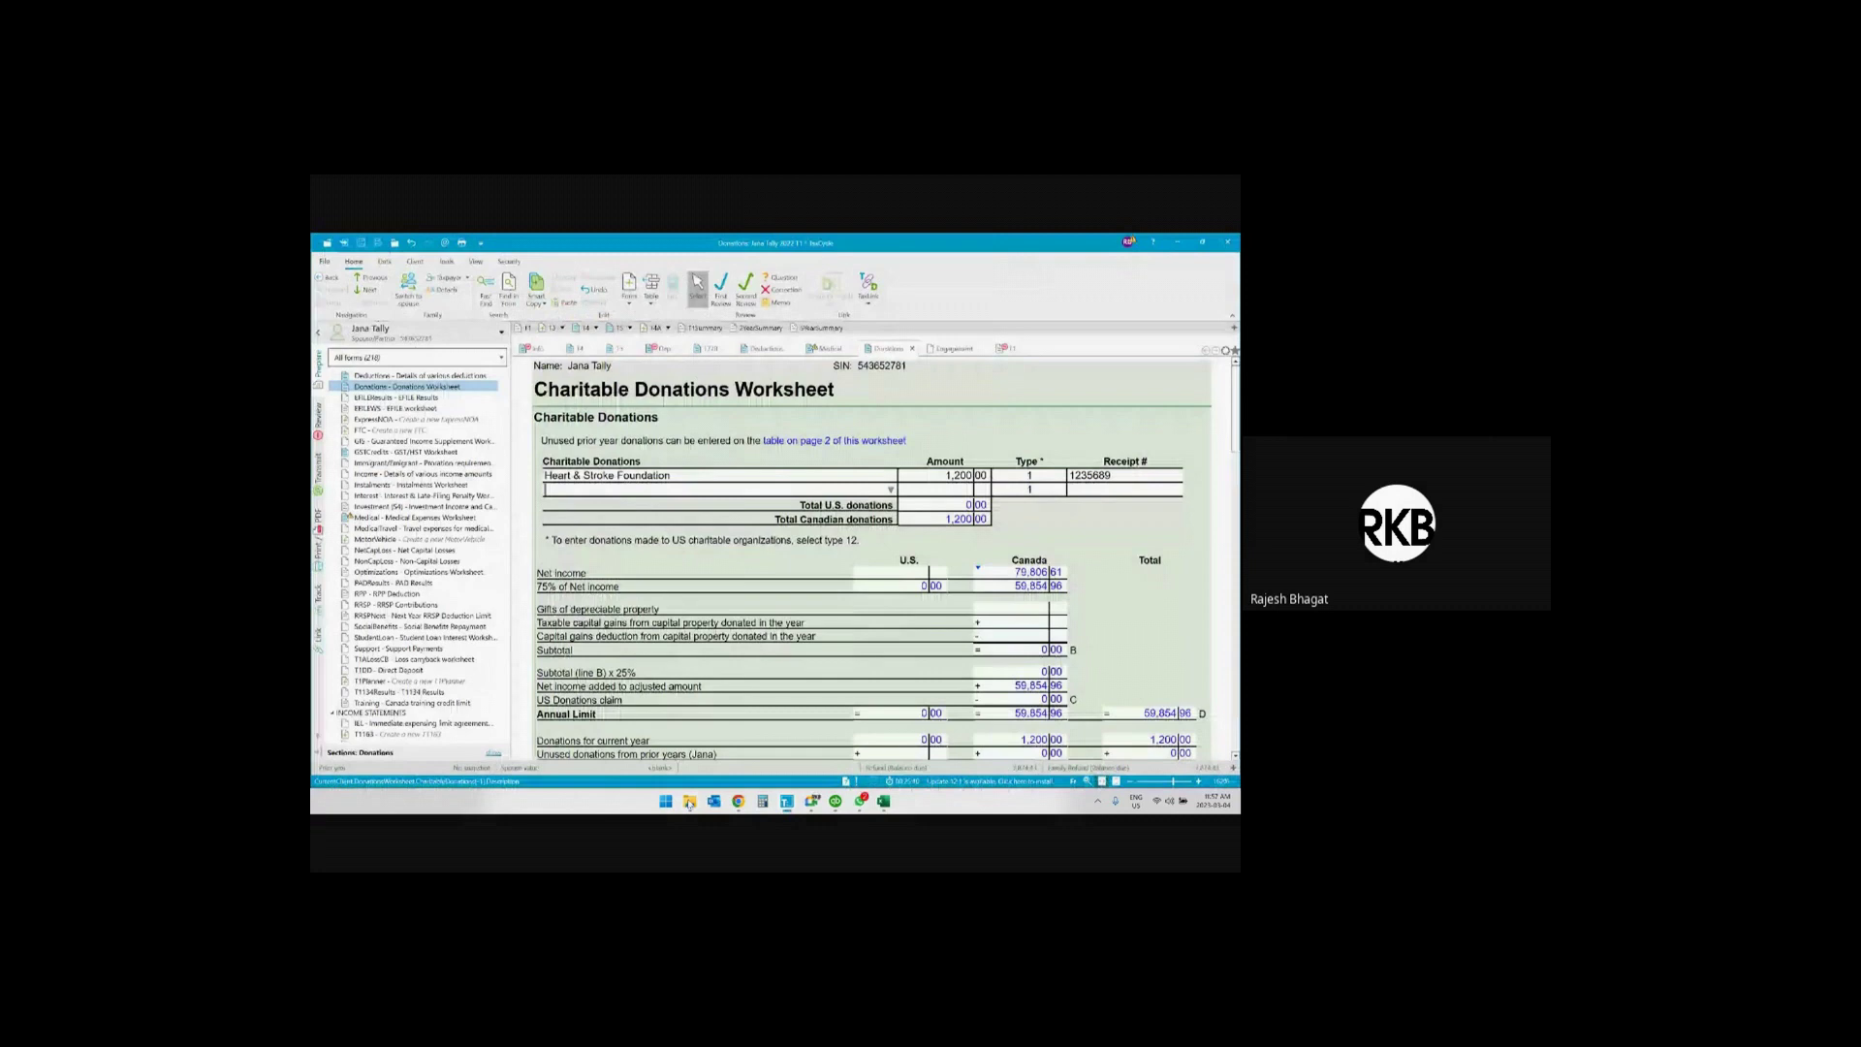
pyautogui.click(689, 801)
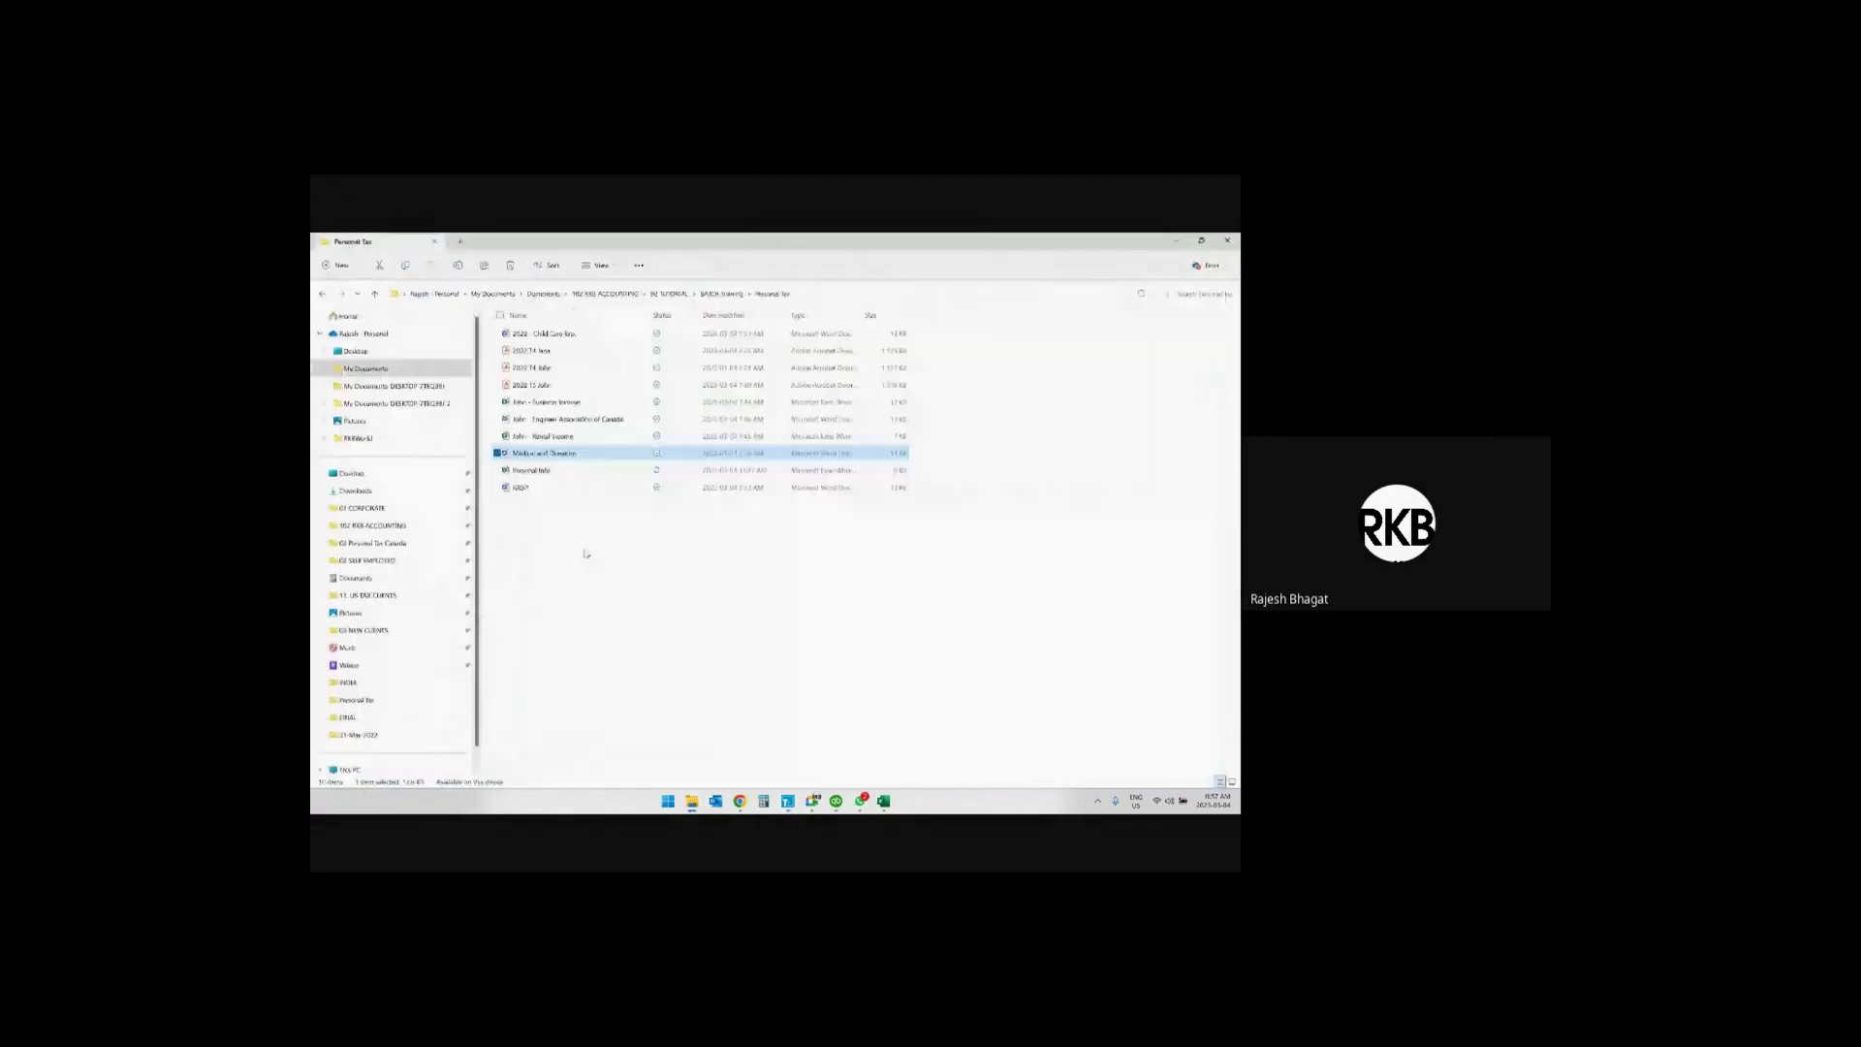
pyautogui.doubleClick(523, 491)
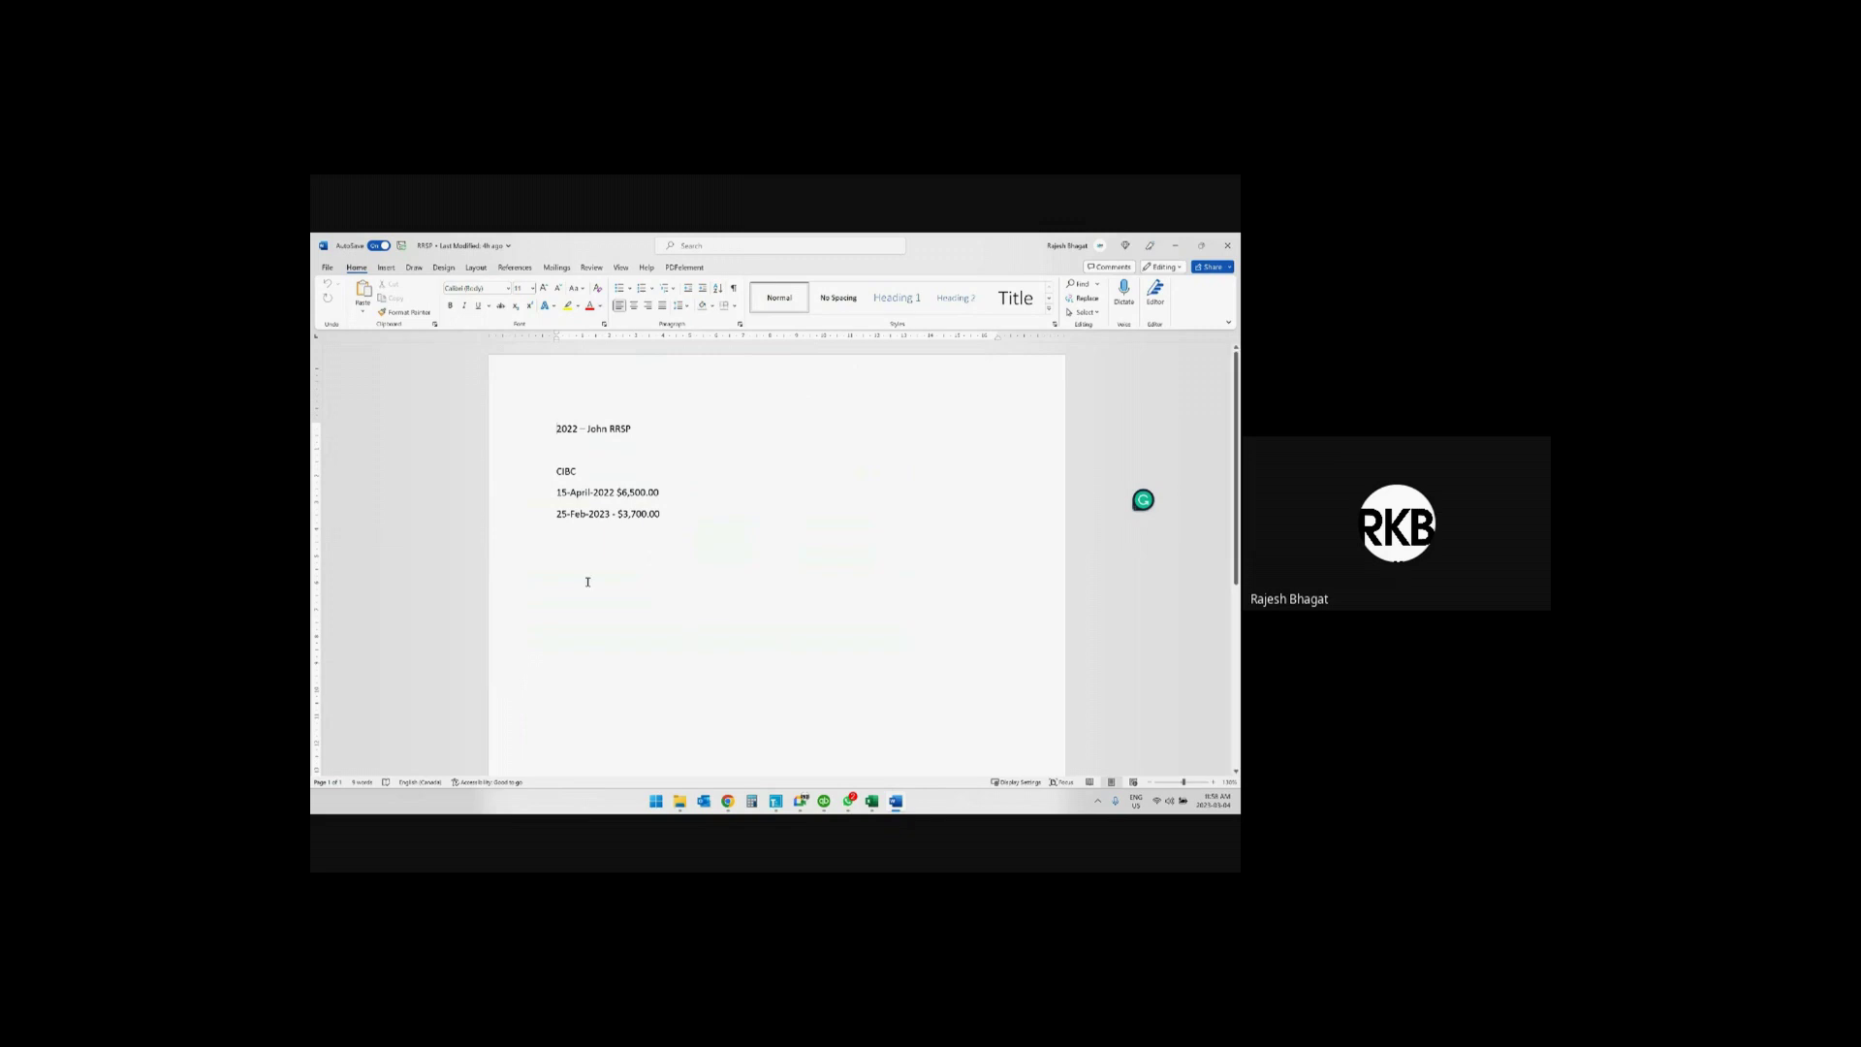
# Add the note "Assume RRSPLimit is 50,000" below the contributions and review the two contribution amounts
pyautogui.click(638, 579)
pyautogui.write('A')
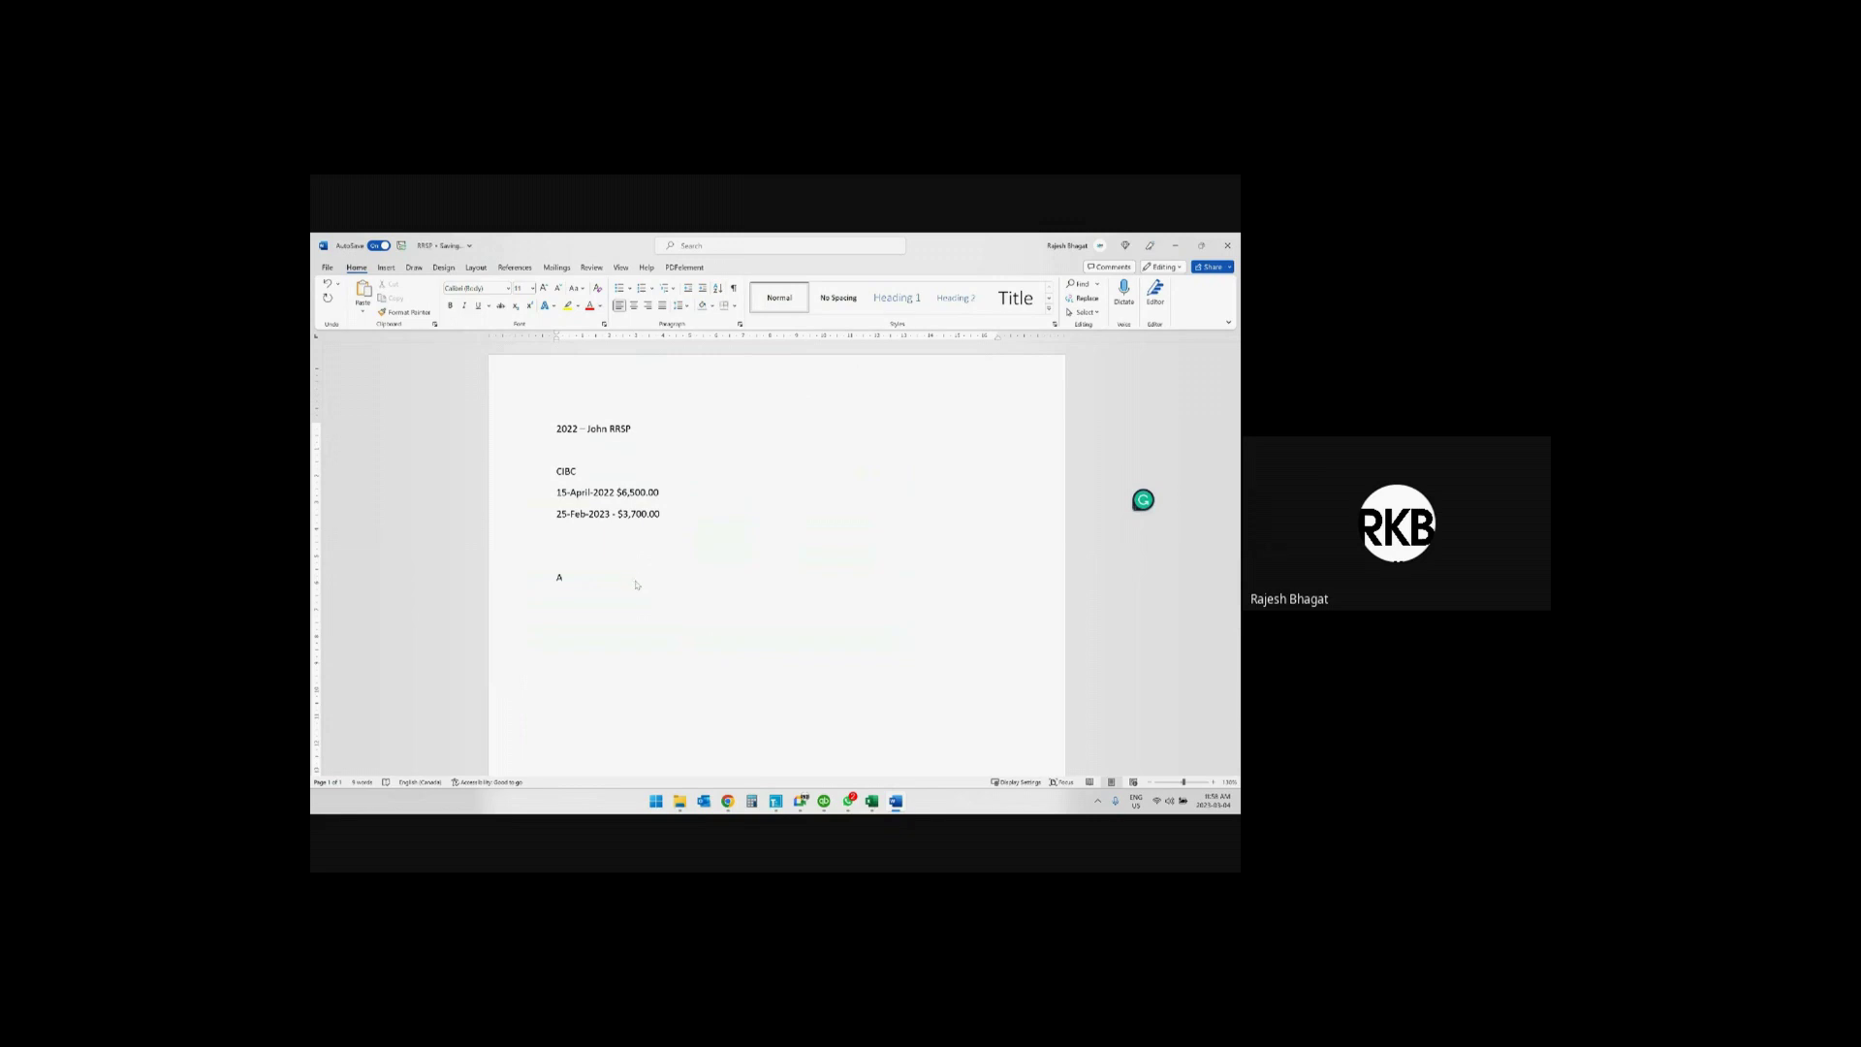
pyautogui.write('ssume RRSPLimit is 50')
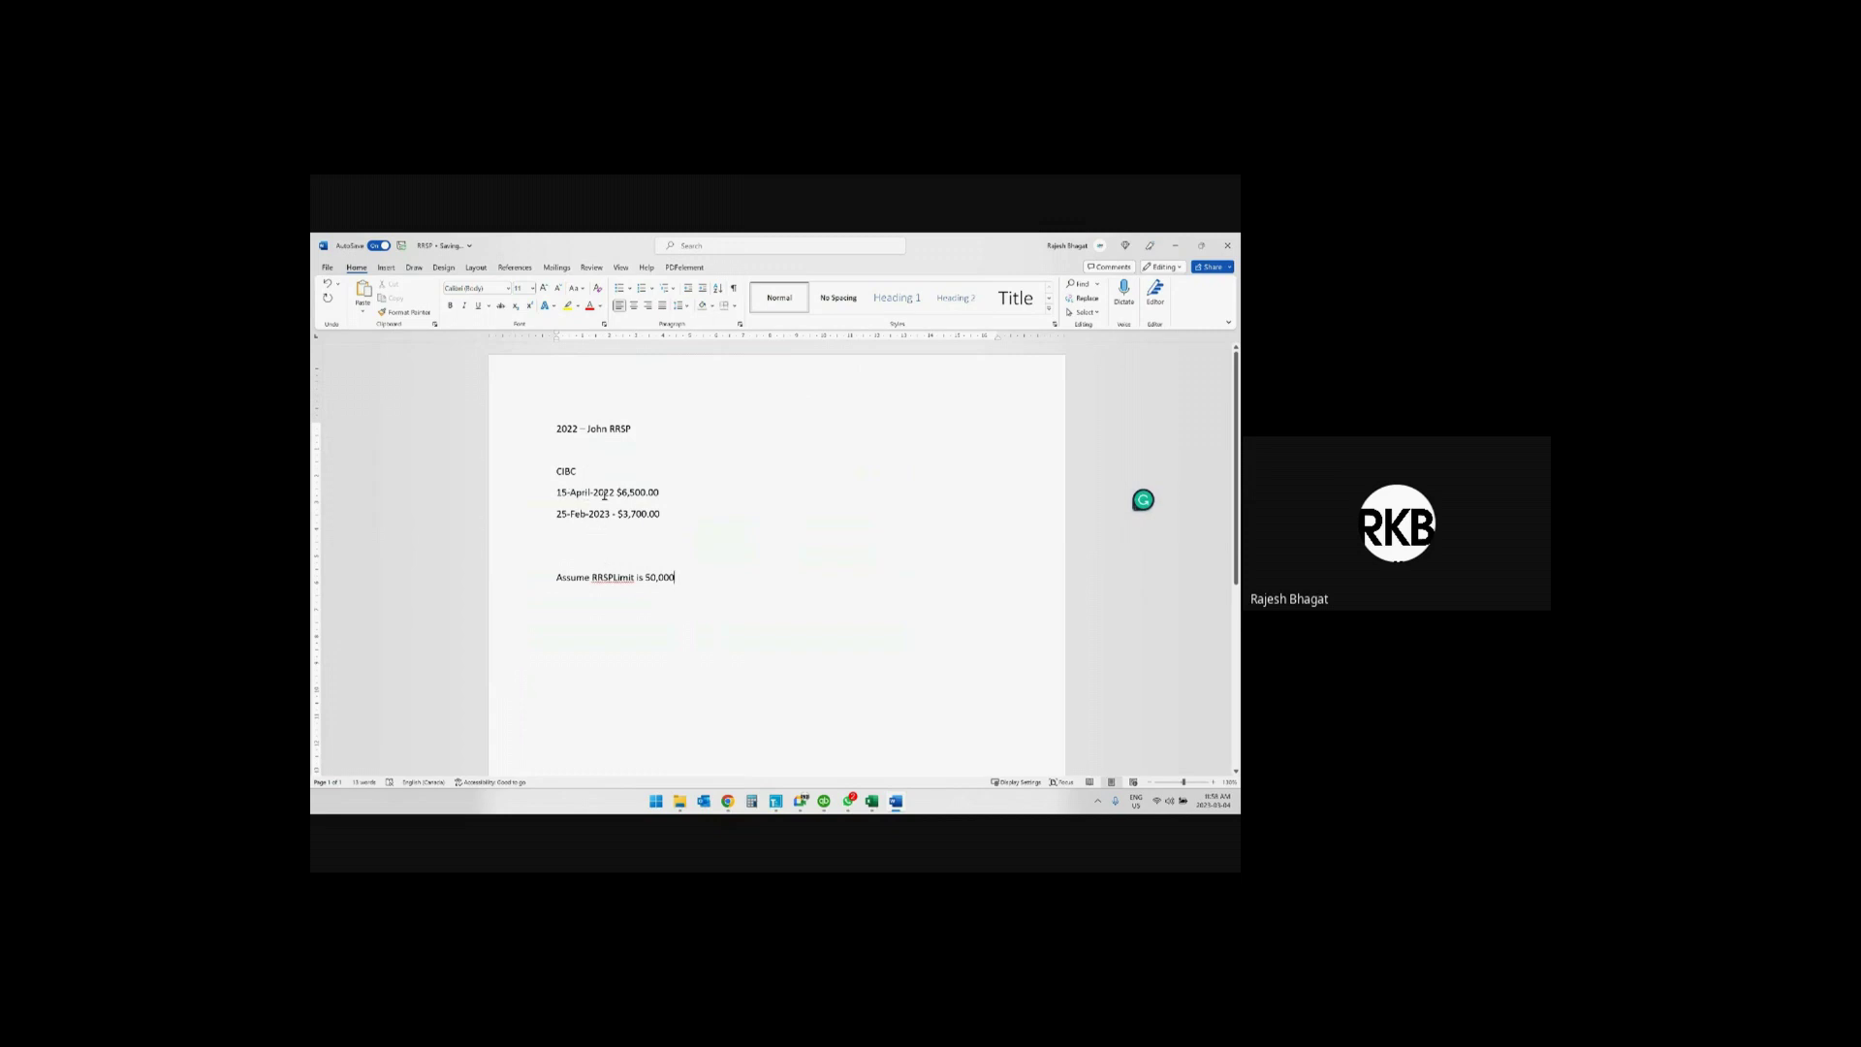
pyautogui.moveTo(619, 492); pyautogui.dragTo(660, 493)
pyautogui.moveTo(626, 515); pyautogui.dragTo(656, 514)
pyautogui.click(590, 532)
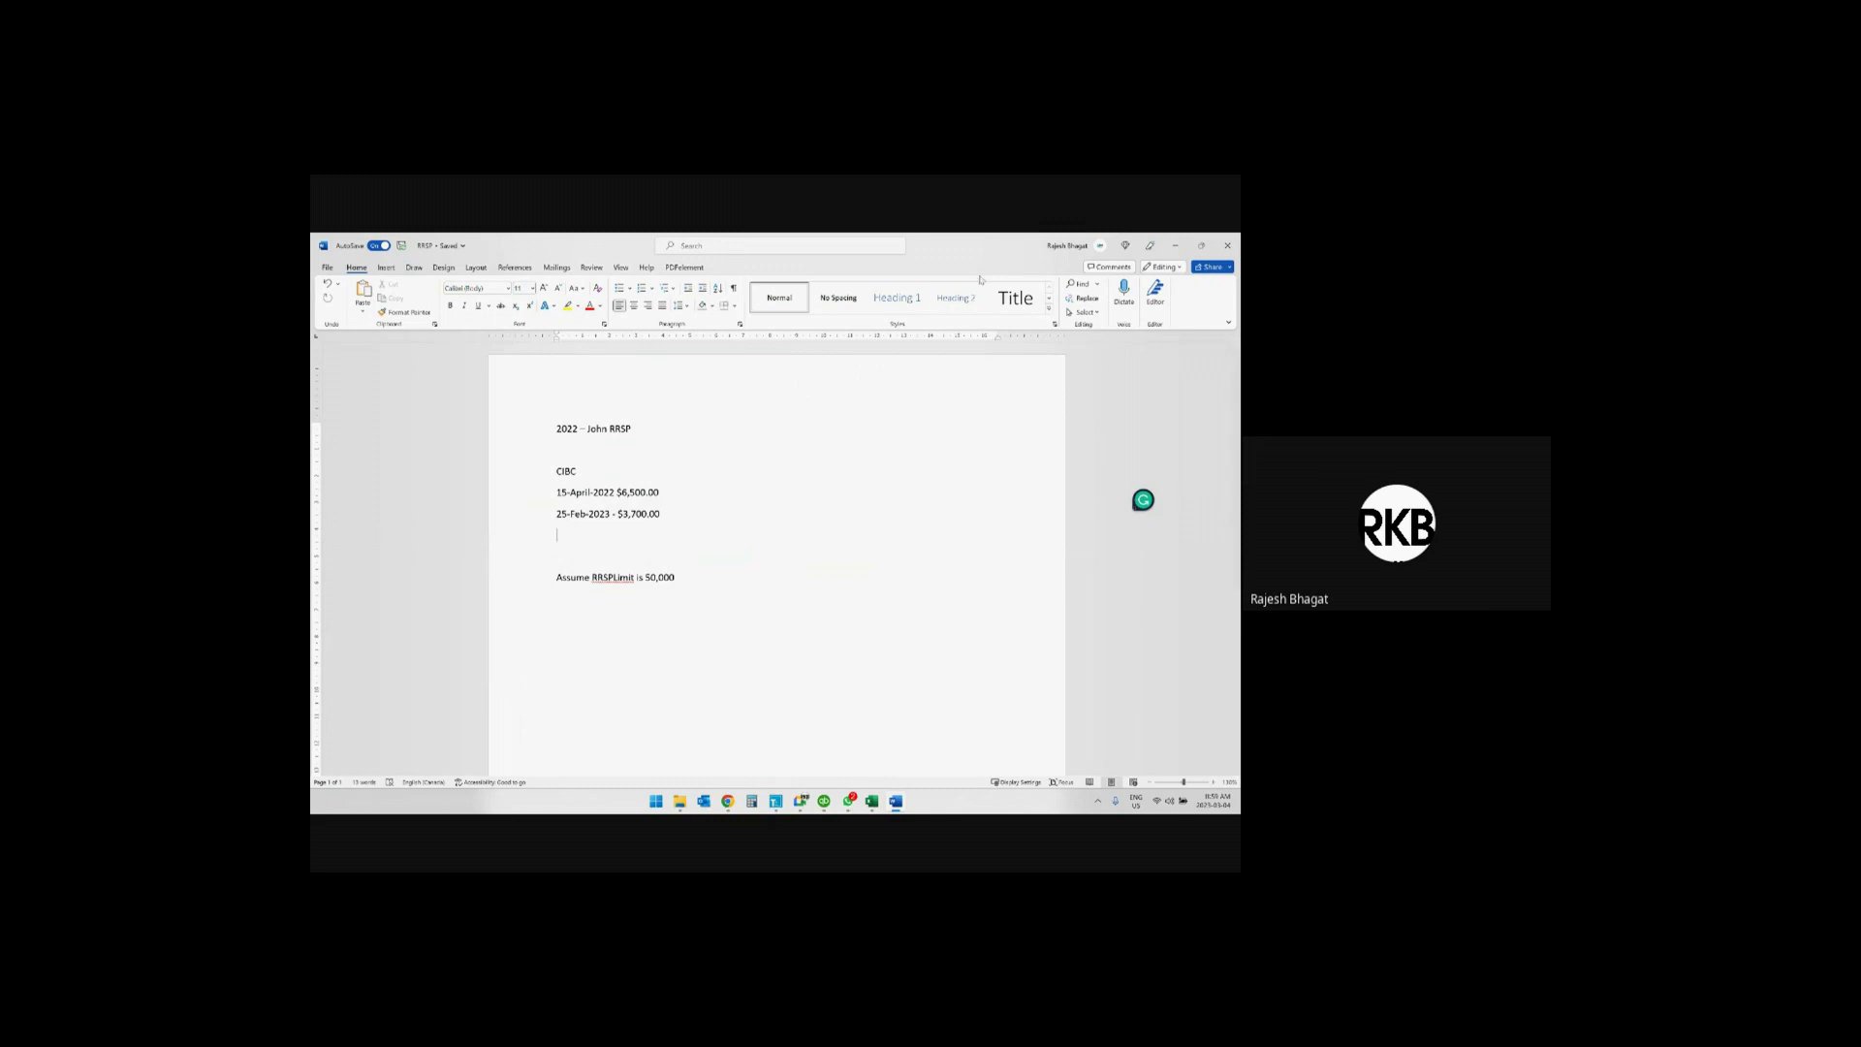
# Switch to TaxCycle, search the forms for "rrsp" and open the RRSP Contributions worksheet
pyautogui.click(1175, 245)
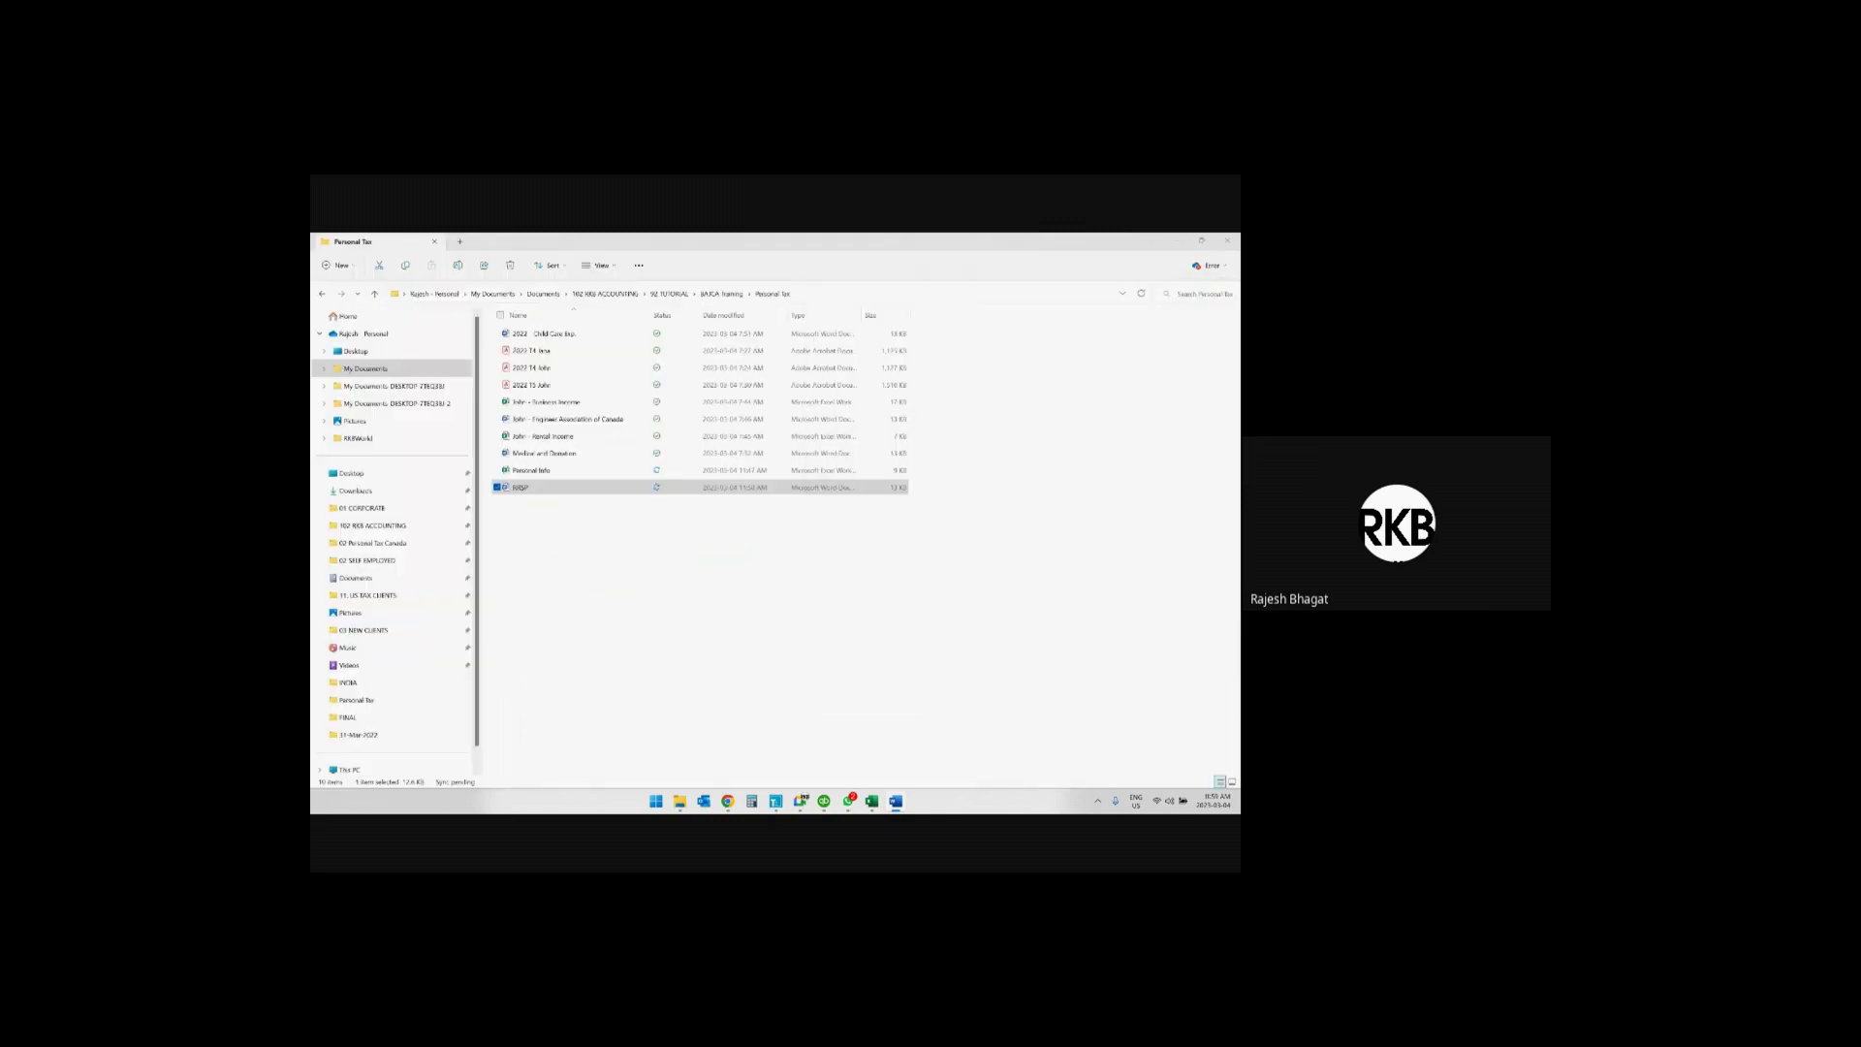
pyautogui.click(775, 802)
pyautogui.scroll(-5, 823, 446)
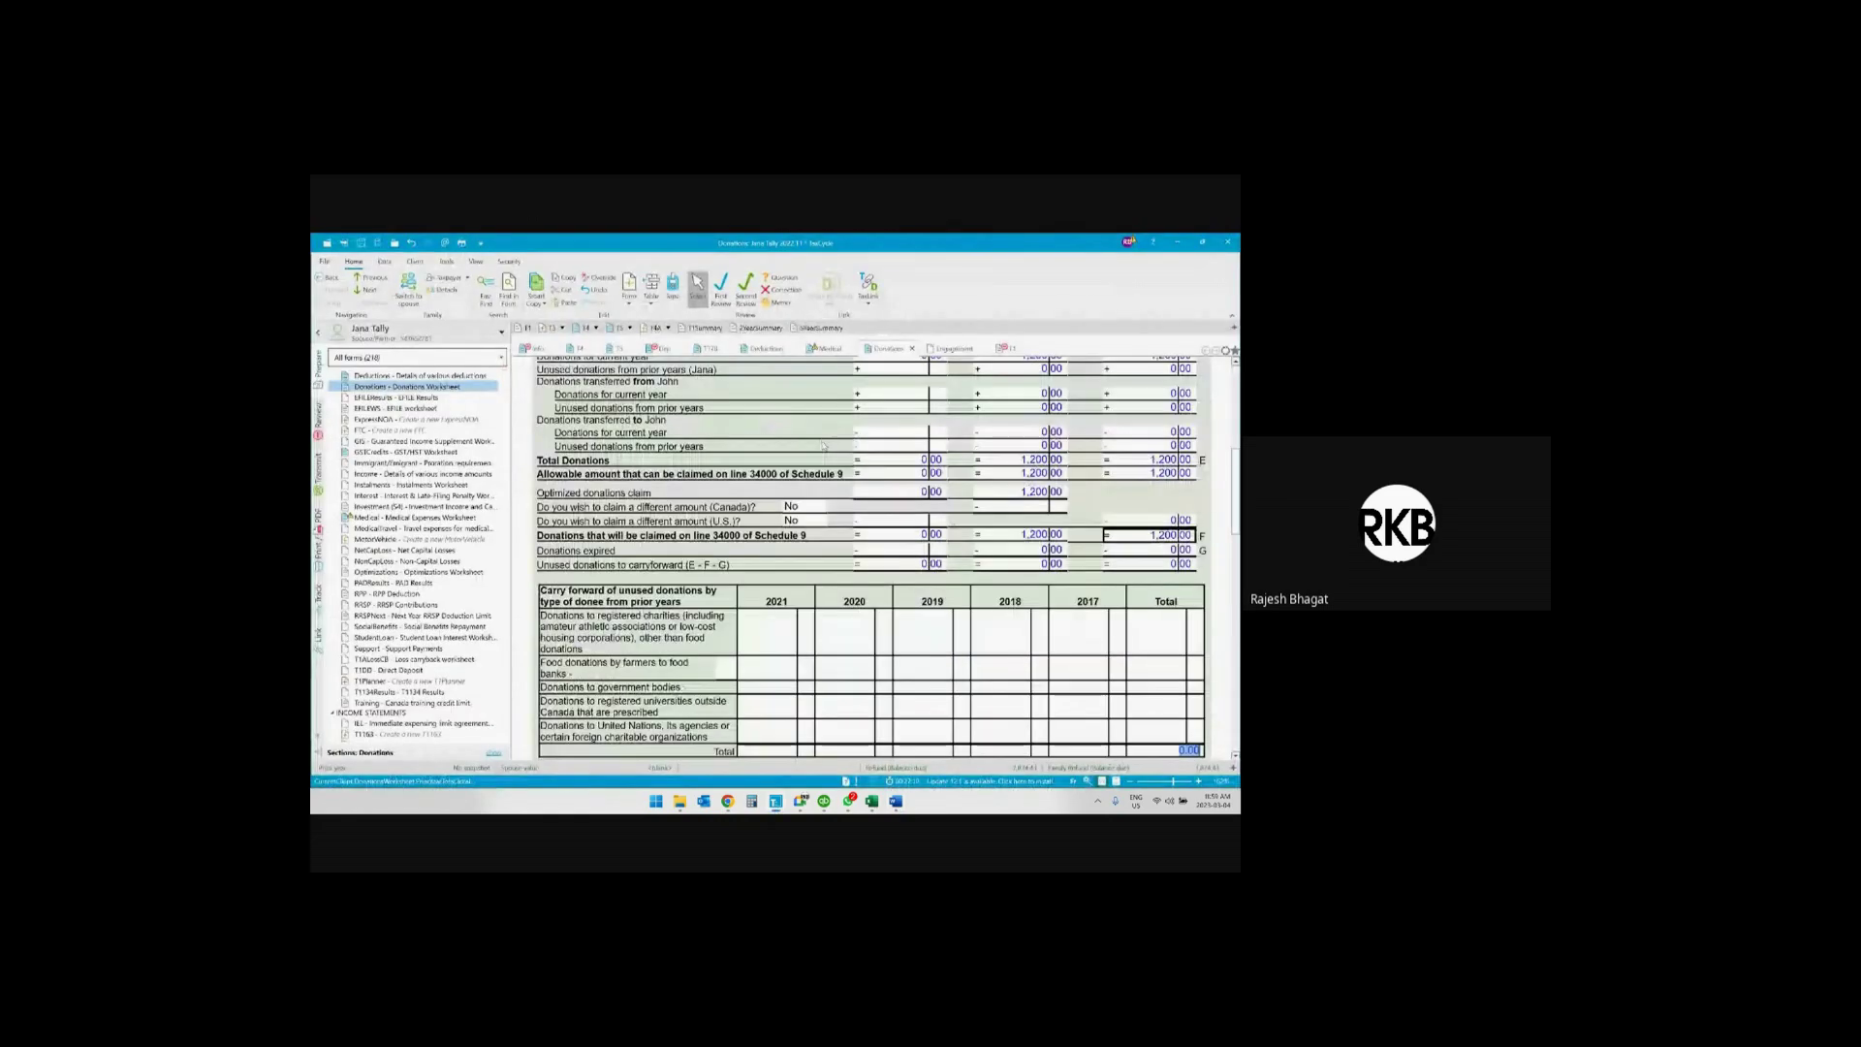
pyautogui.scroll(6, 870, 457)
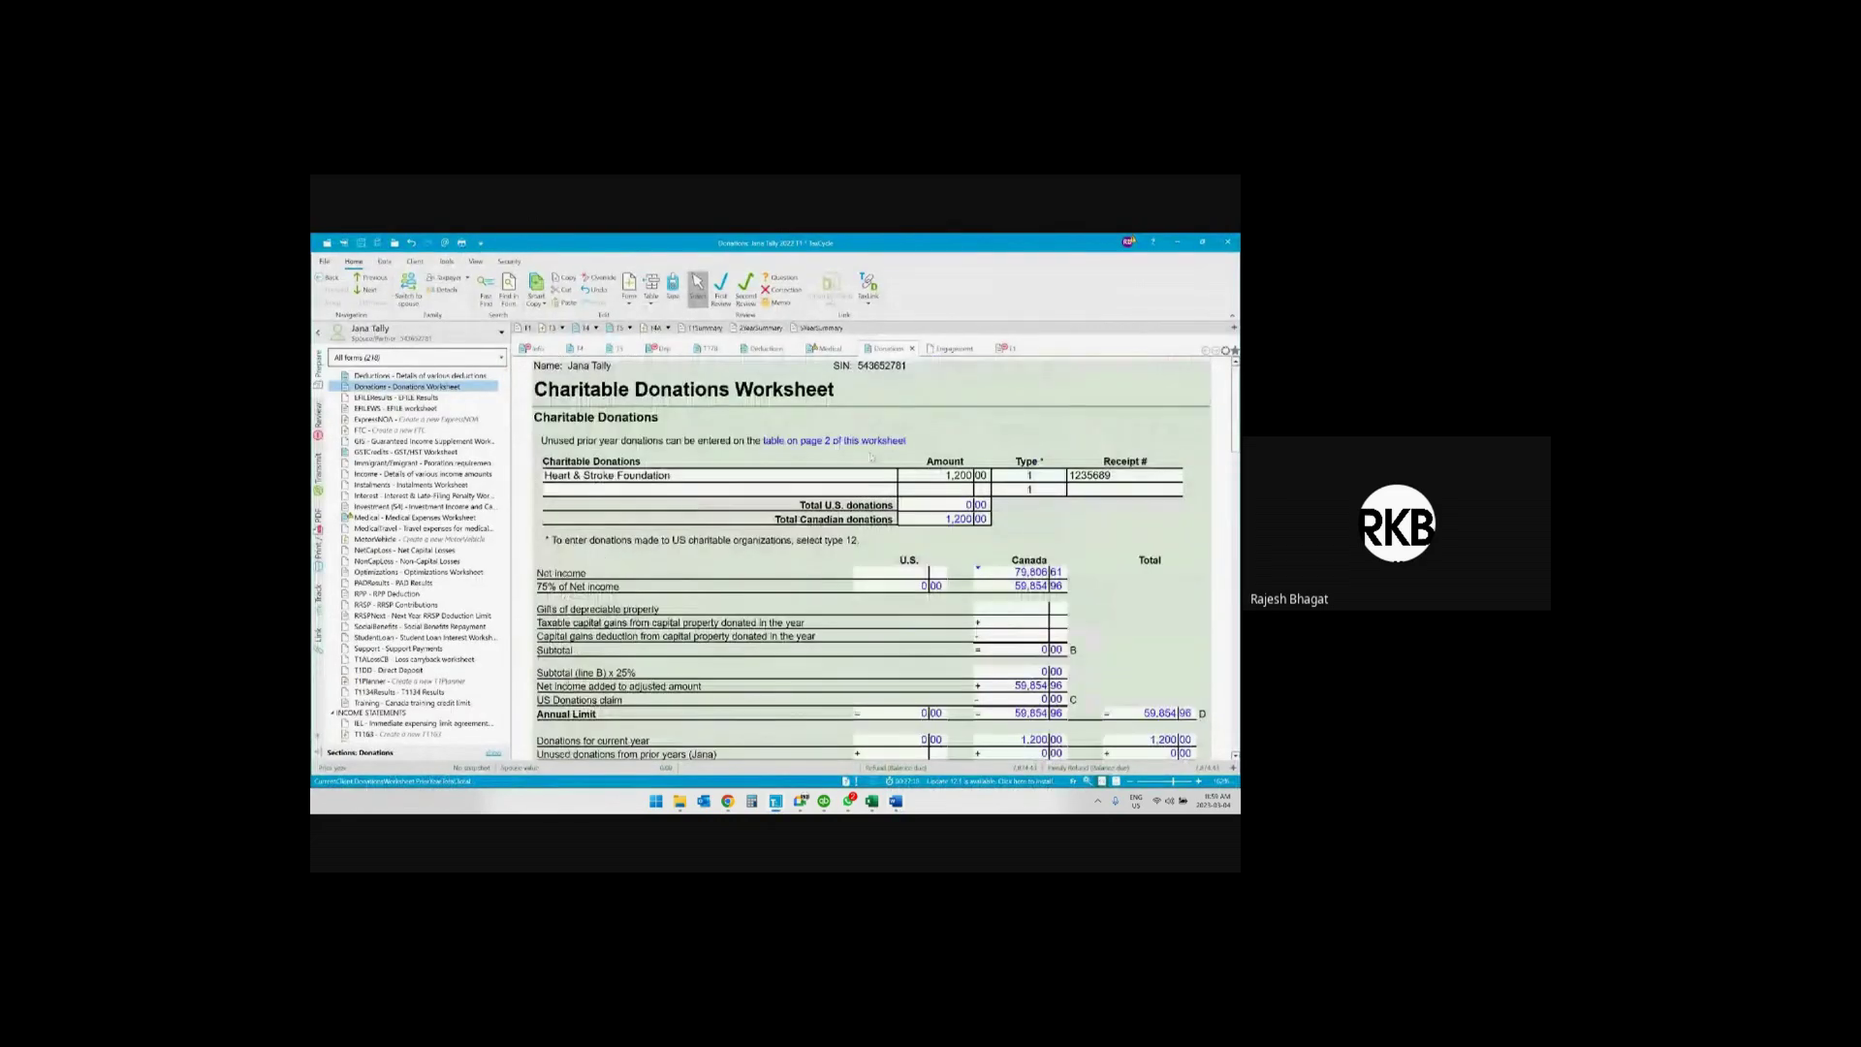
pyautogui.press('F4')
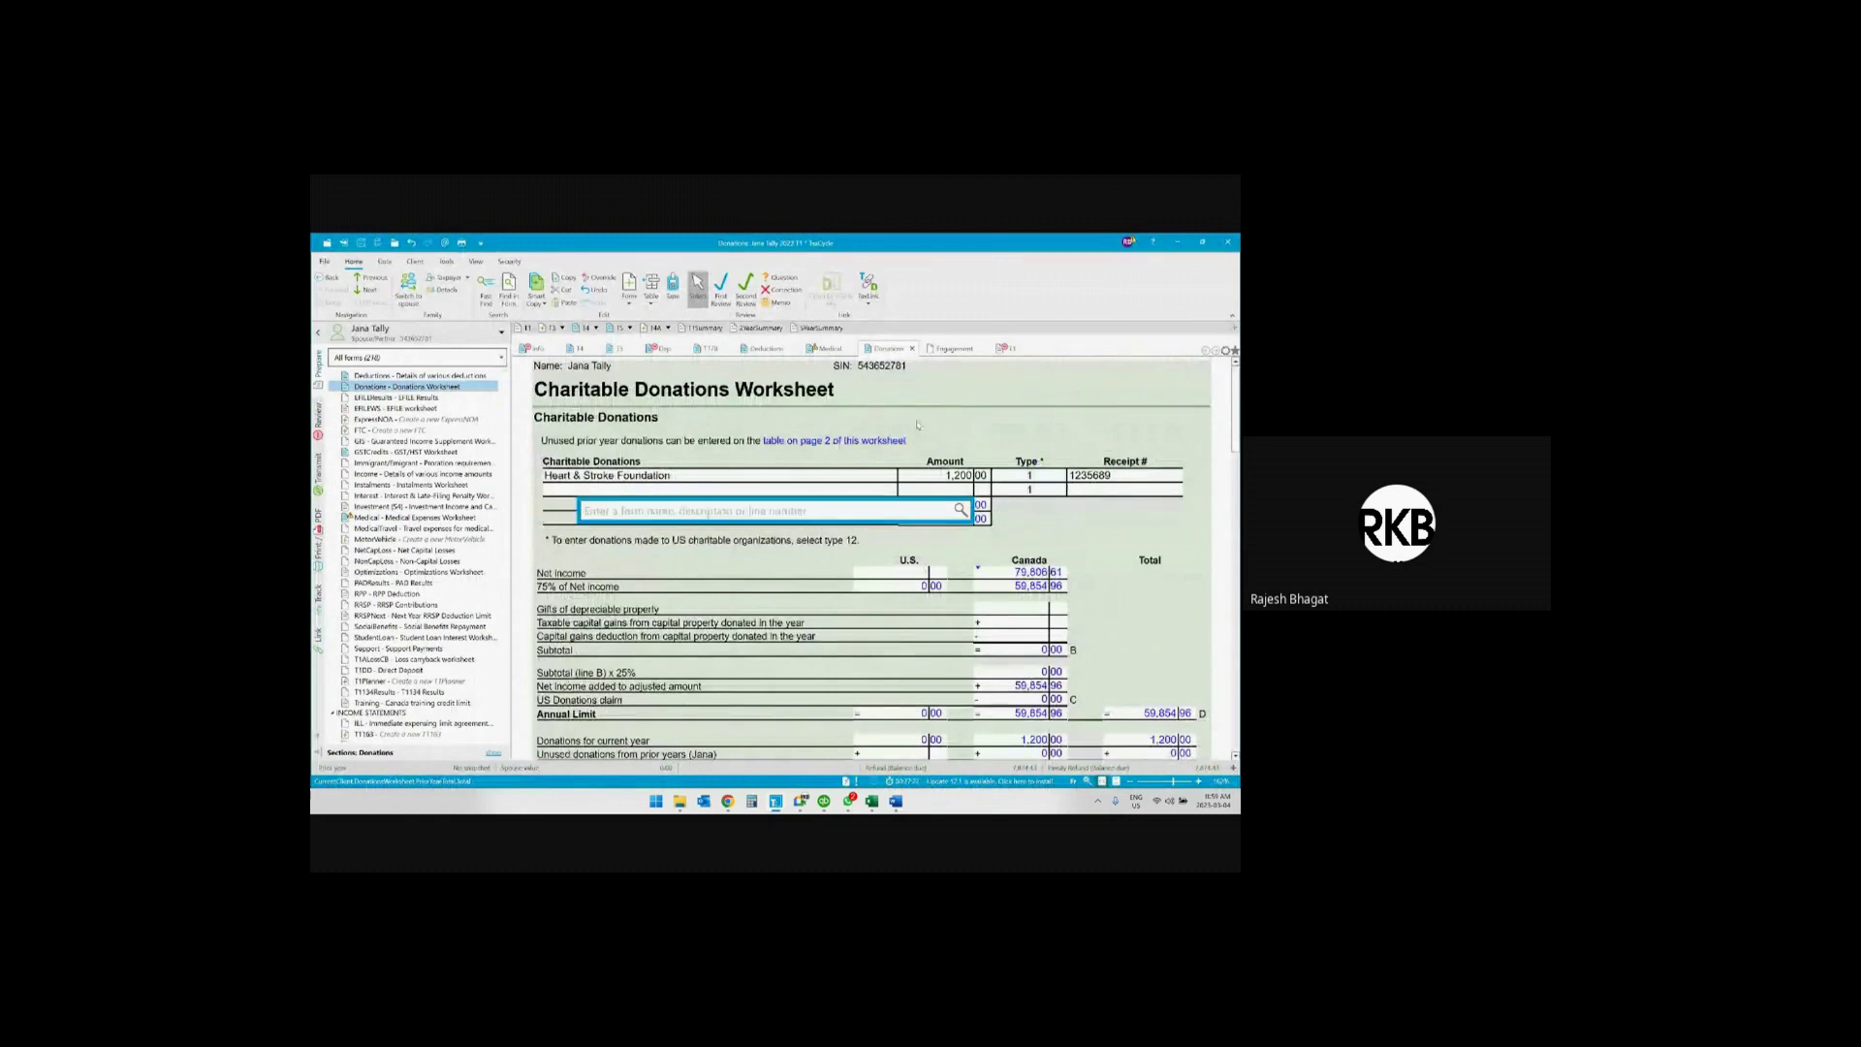
pyautogui.write('rrsp')
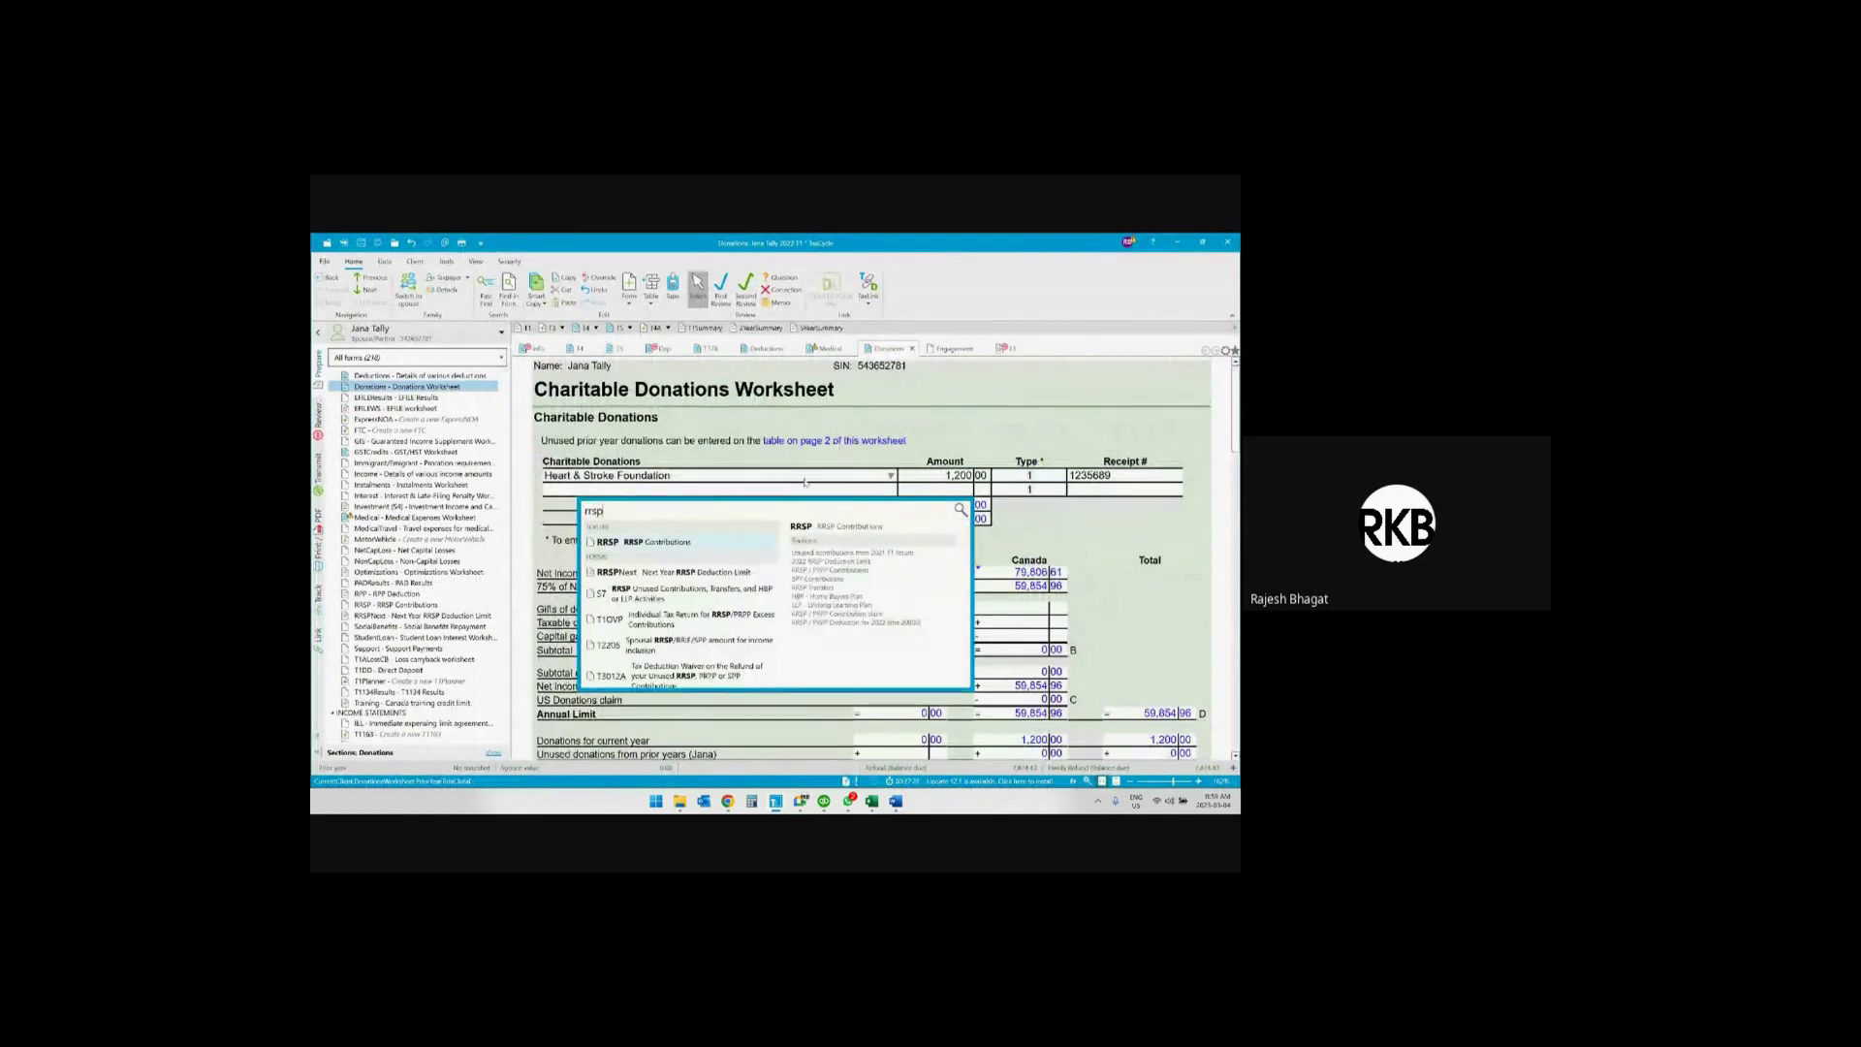
pyautogui.click(678, 543)
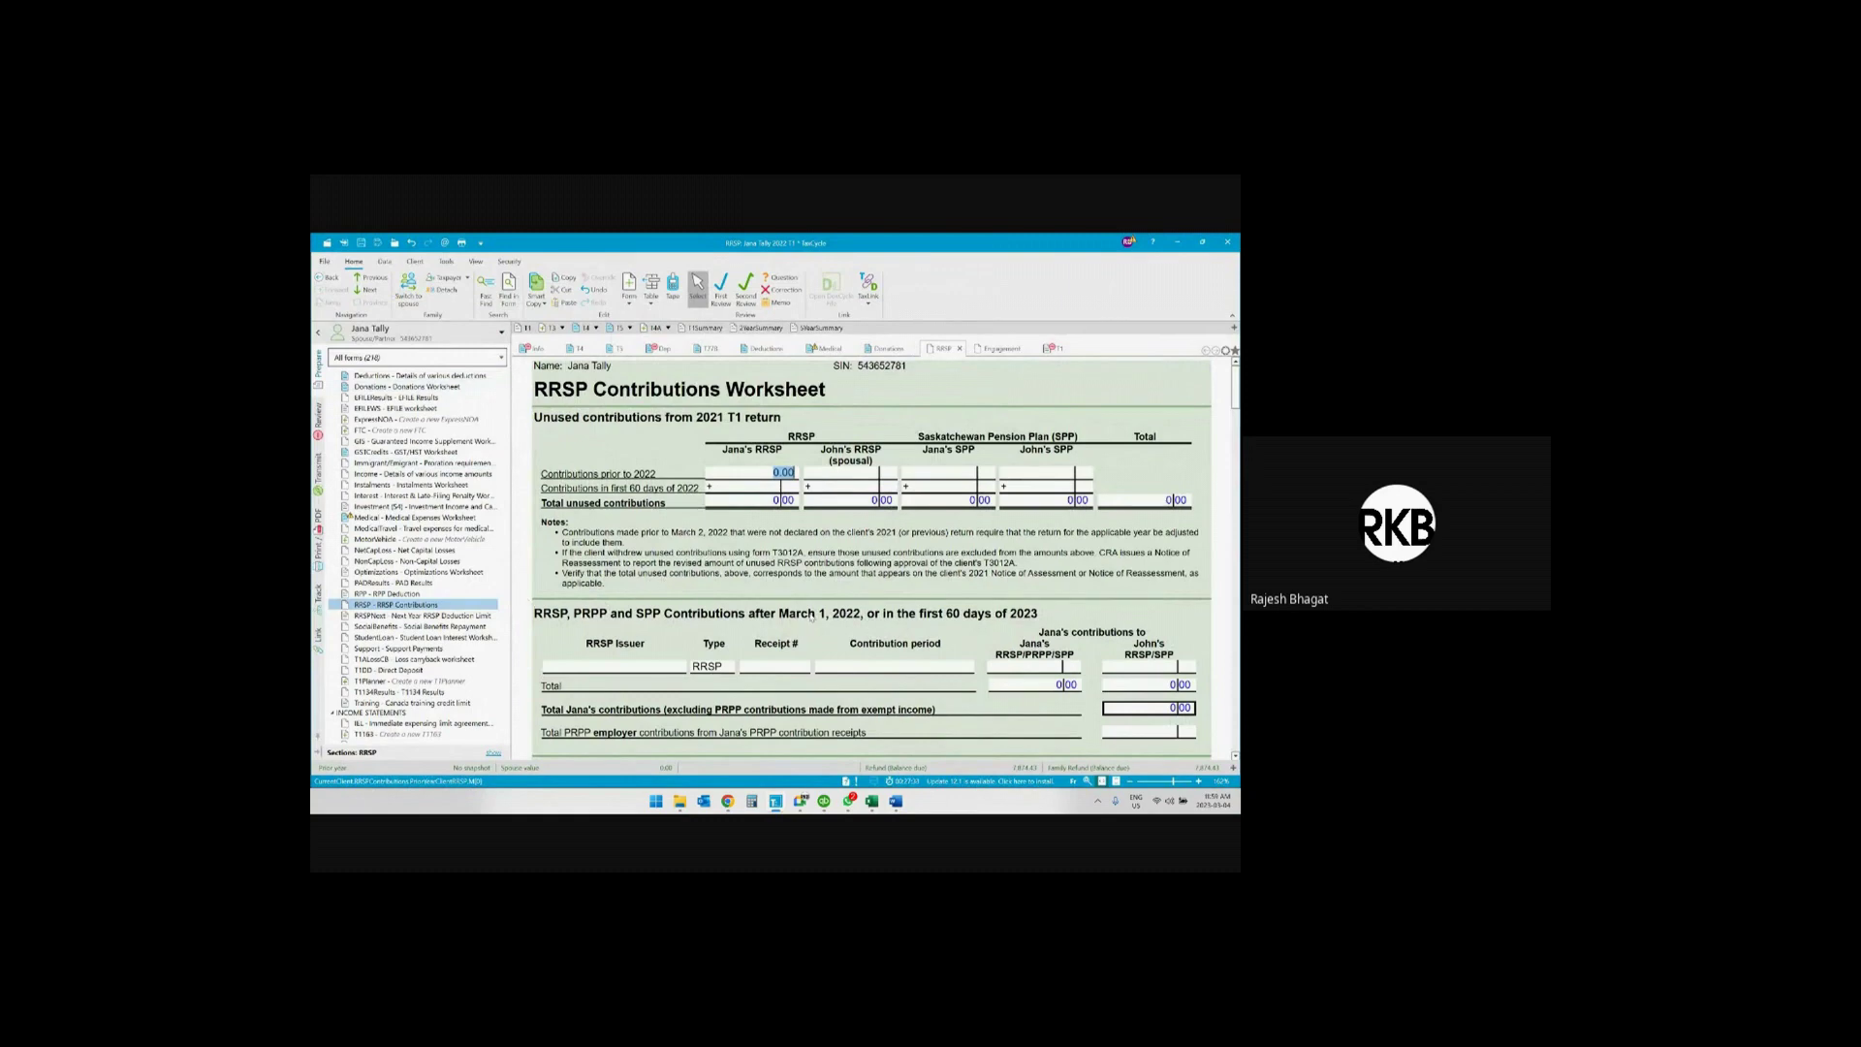
# Enter CIBC as the issuer in the first RRSP contribution row and fill in its receipt number
pyautogui.scroll(-1, 882, 612)
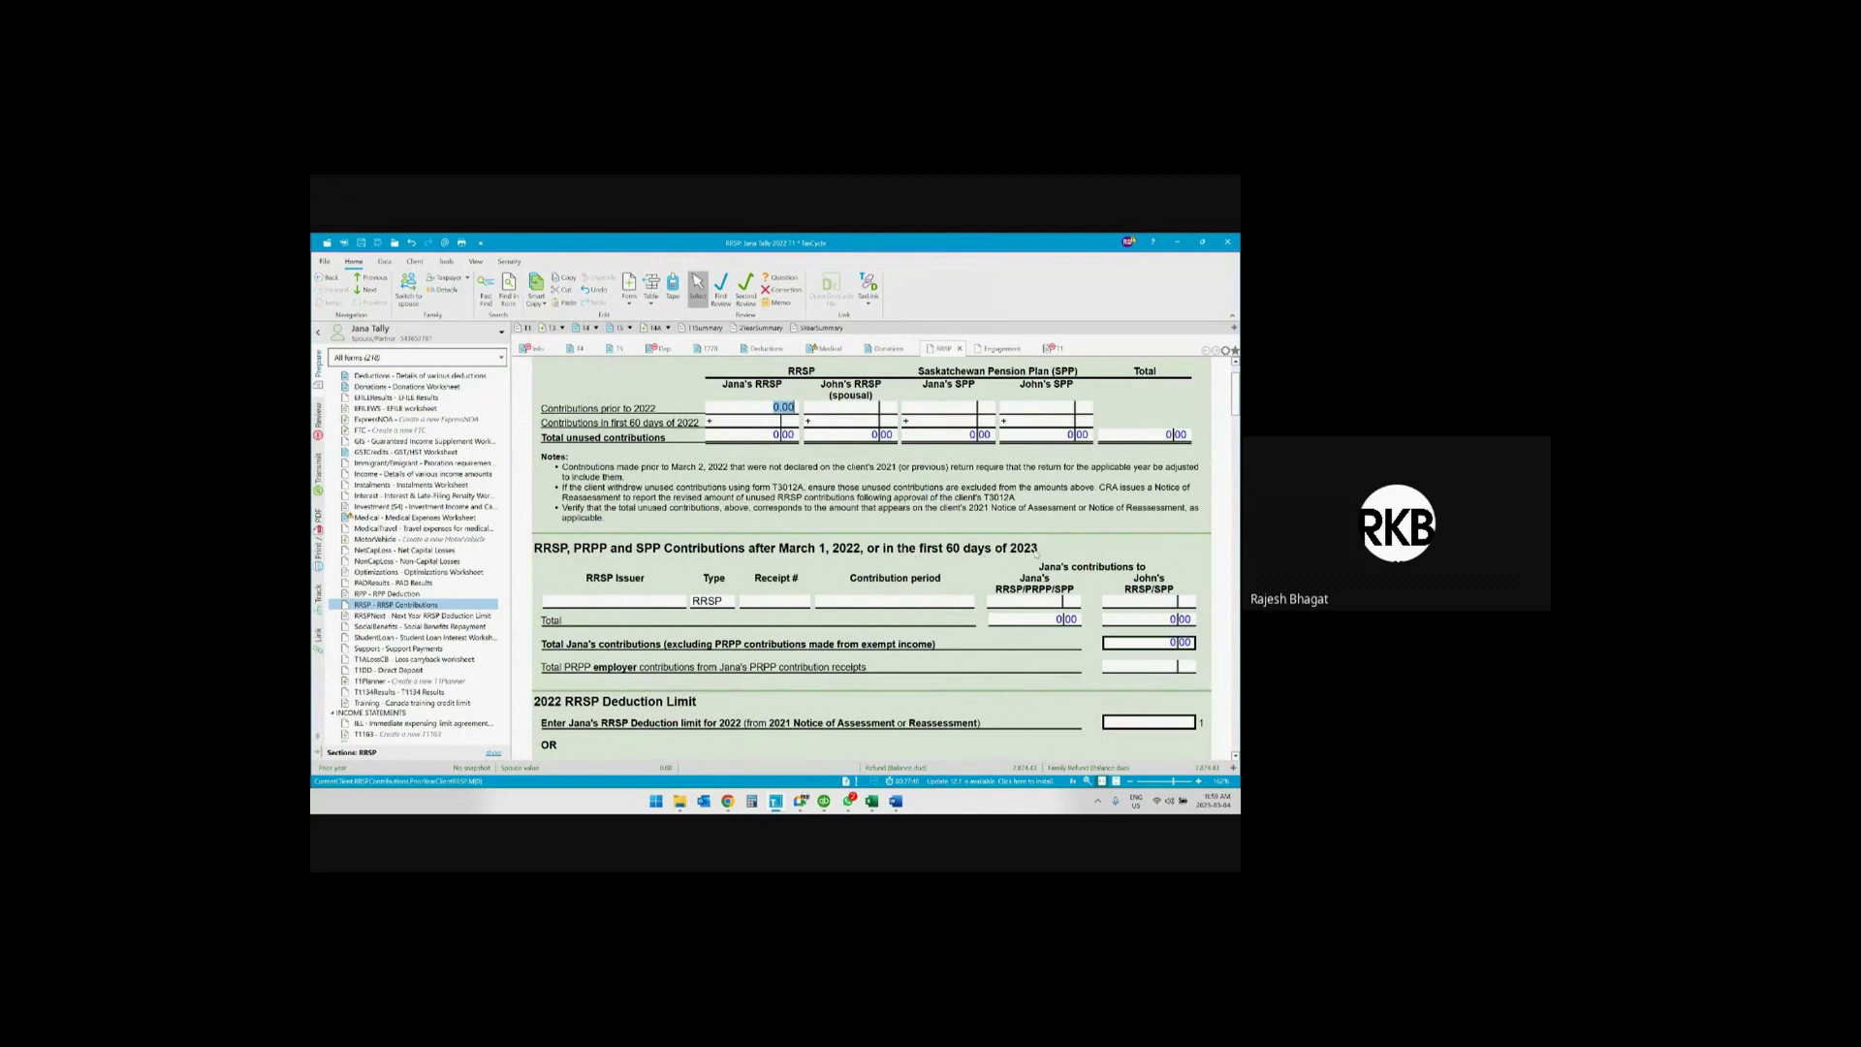
pyautogui.click(669, 601)
pyautogui.write('CIBC')
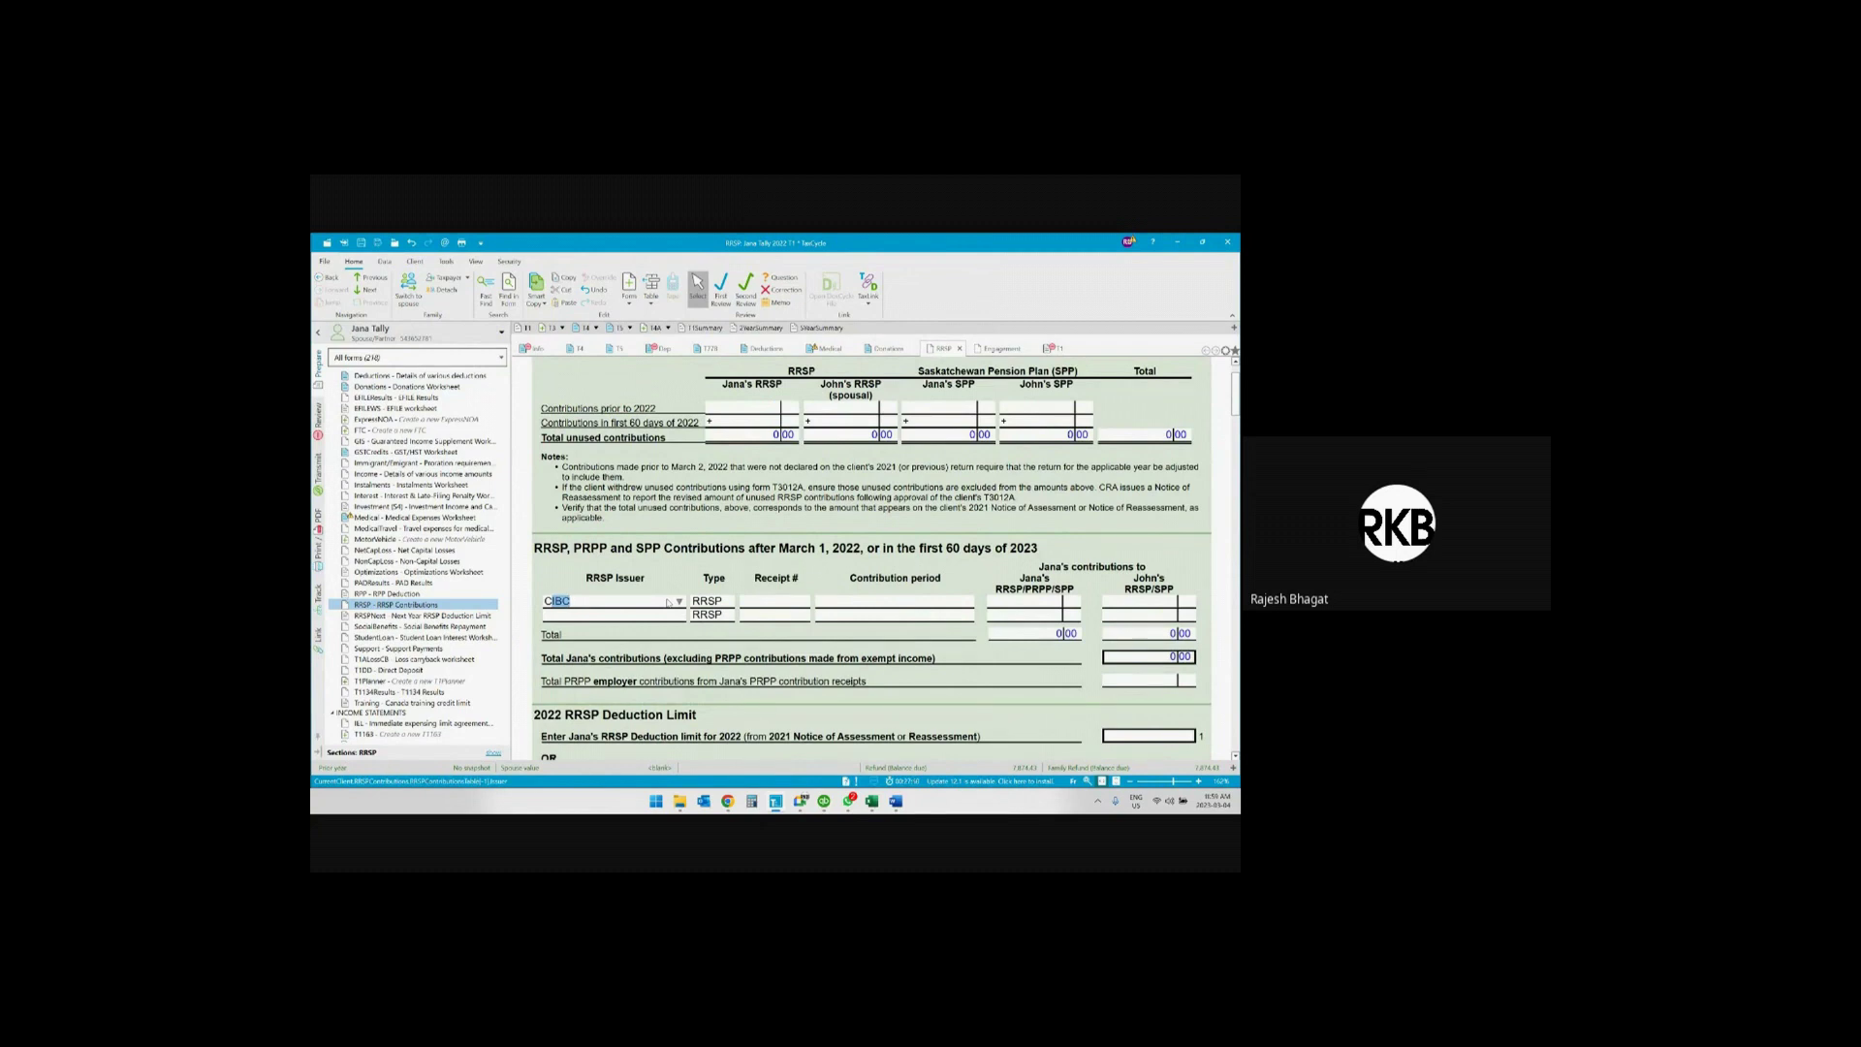
pyautogui.press('Tab')
pyautogui.write('123668')
pyautogui.press('Tab')
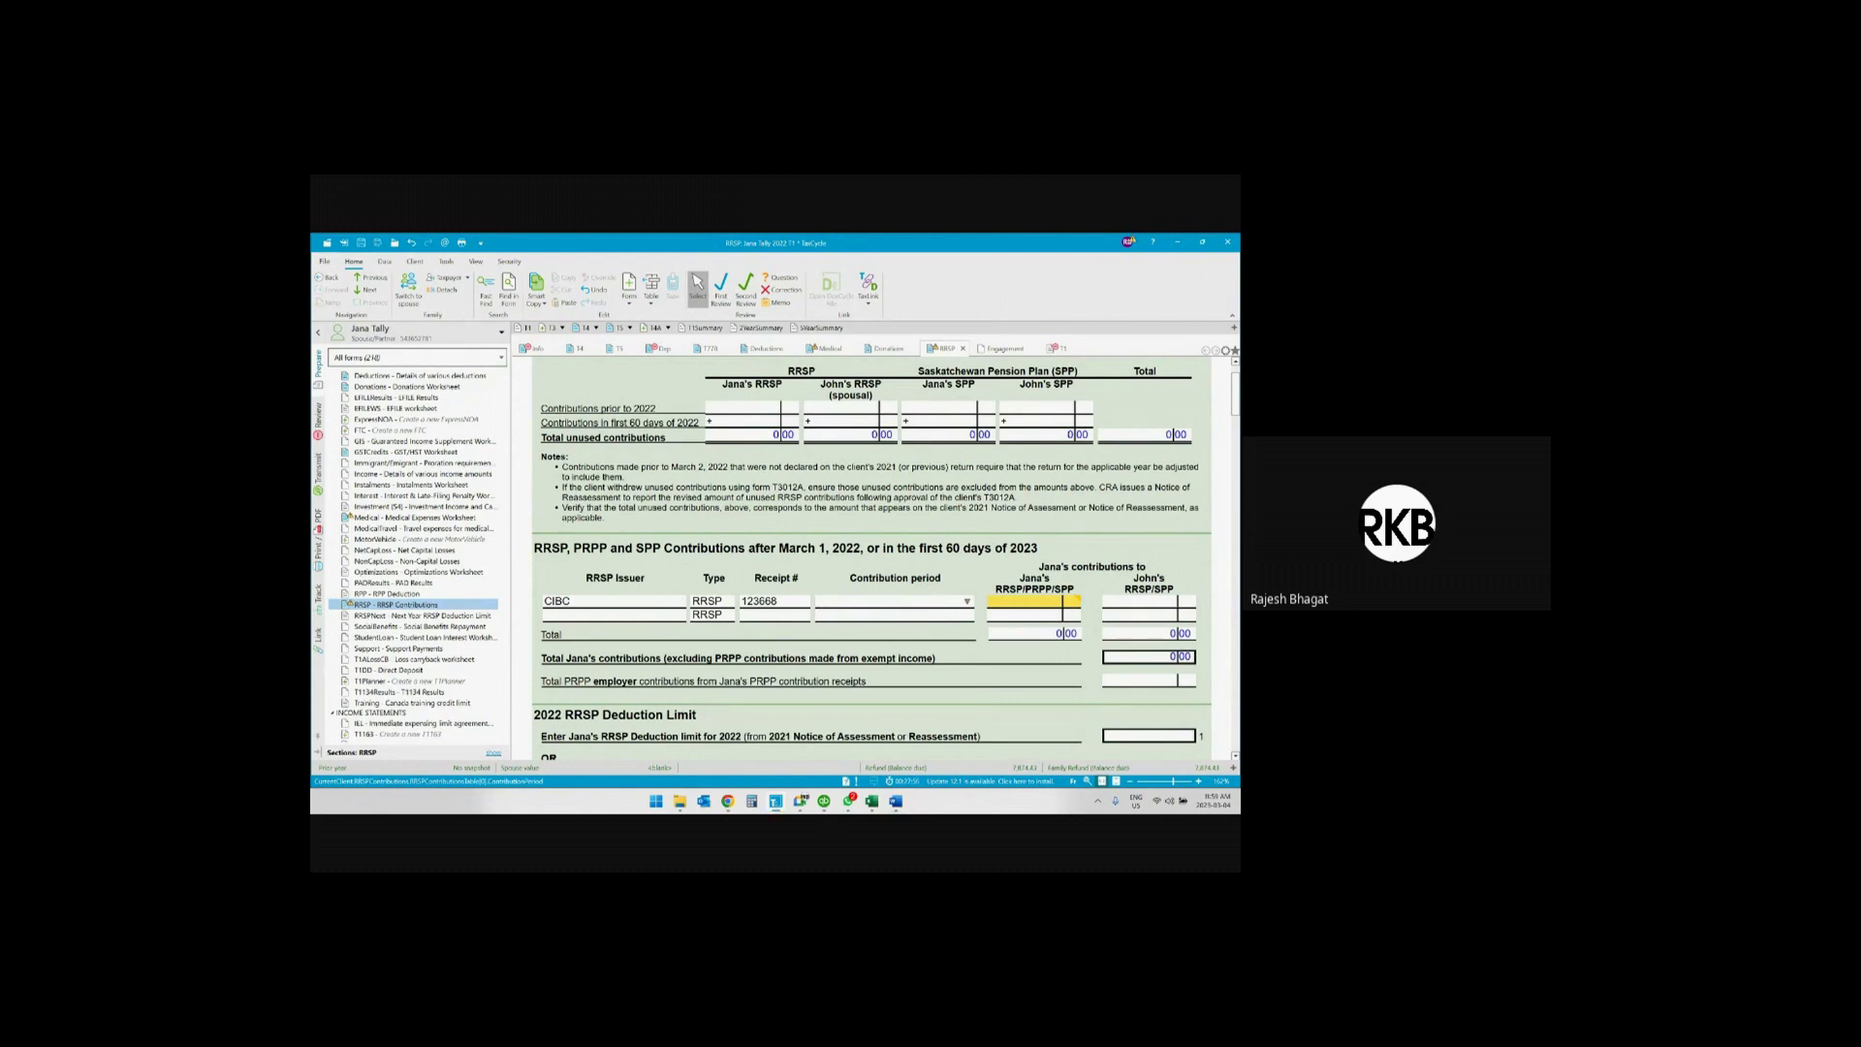
# Check the contribution dates and amounts in the Word RRSP document, then return to the contributions worksheet
pyautogui.click(896, 801)
pyautogui.moveTo(725, 436); pyautogui.dragTo(870, 374)
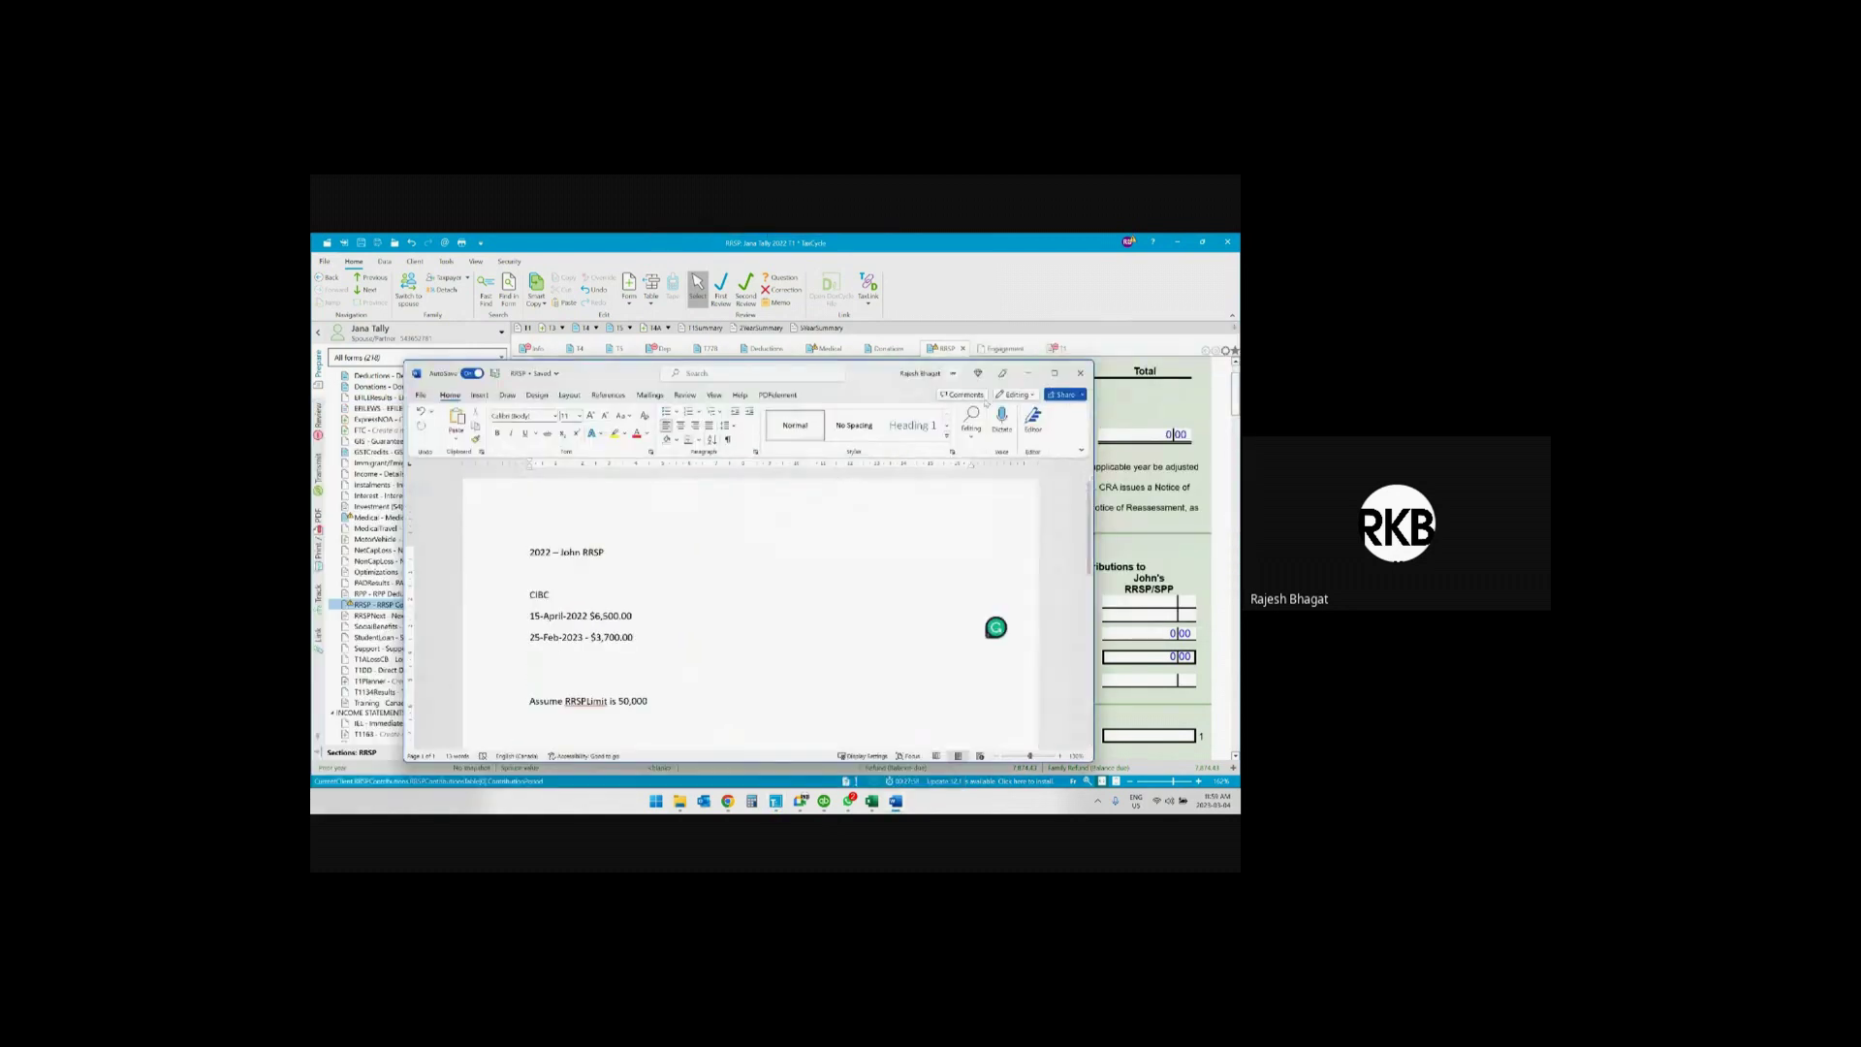
pyautogui.click(1054, 373)
pyautogui.click(553, 486)
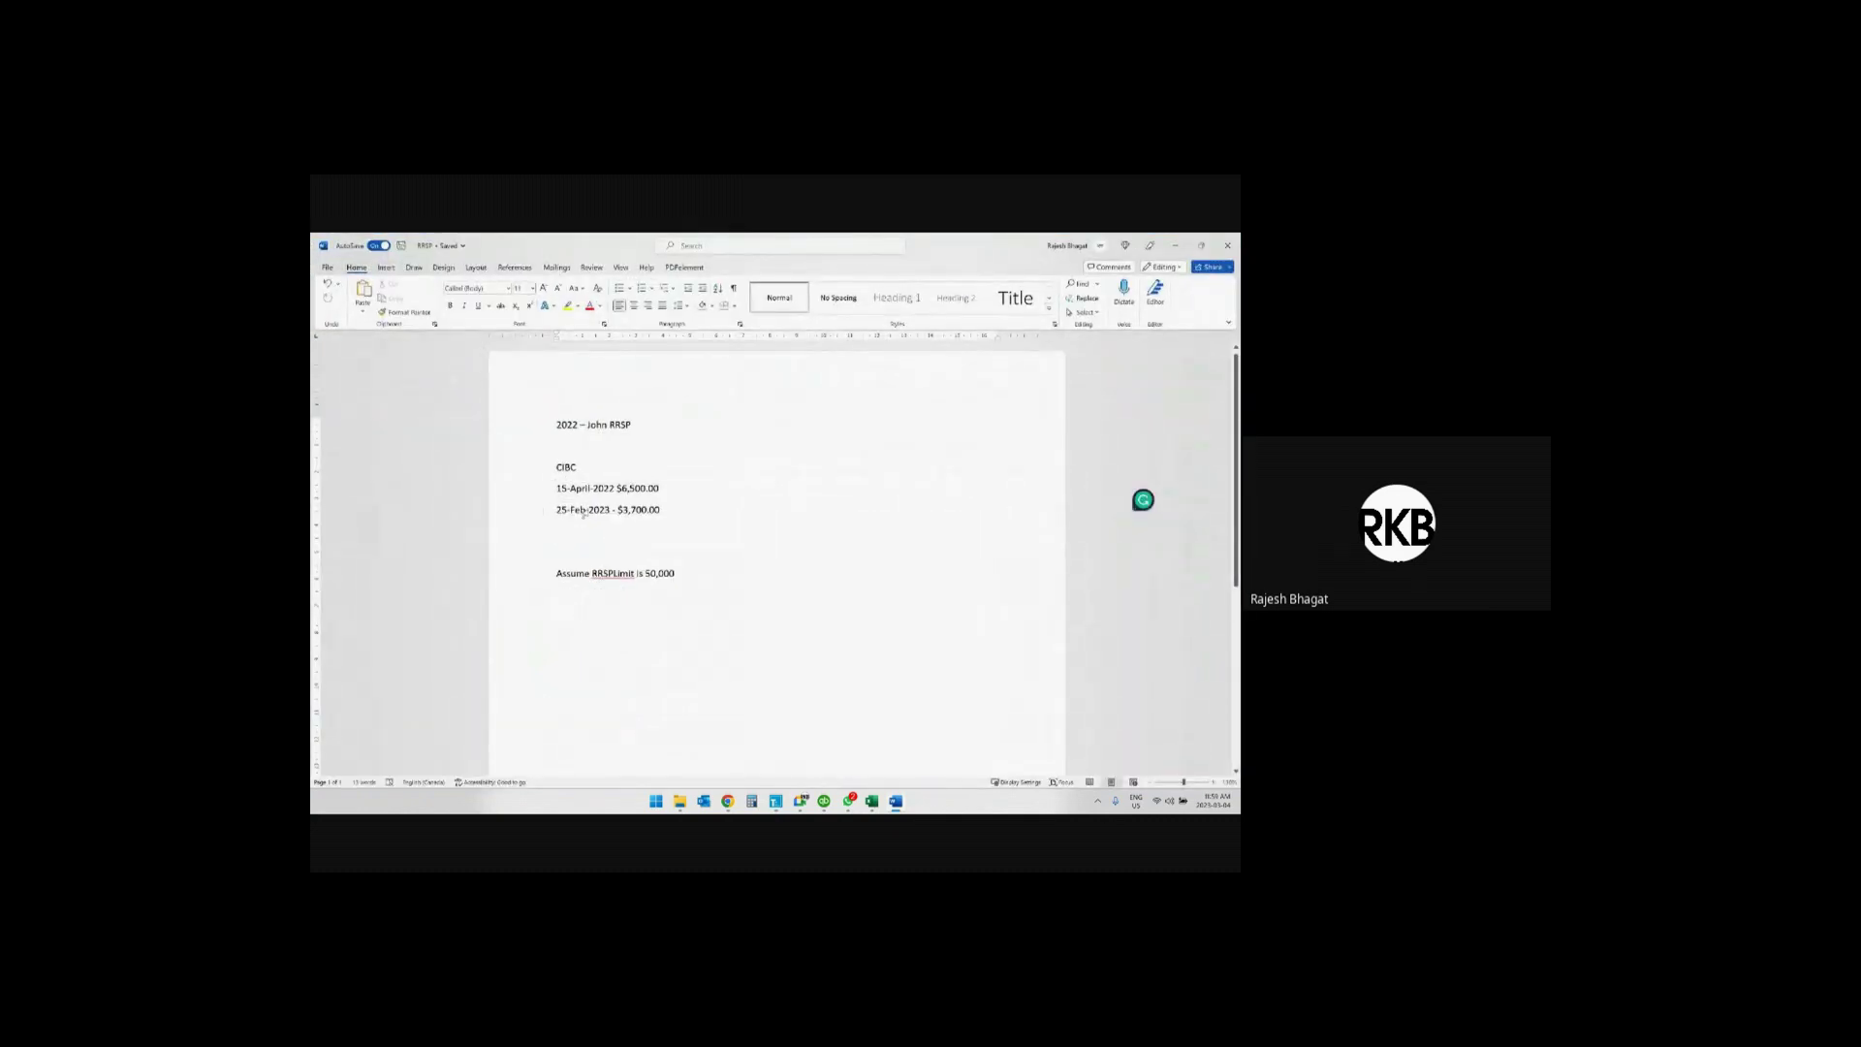
pyautogui.click(535, 513)
pyautogui.press('super+Down')
pyautogui.press('super+Down')
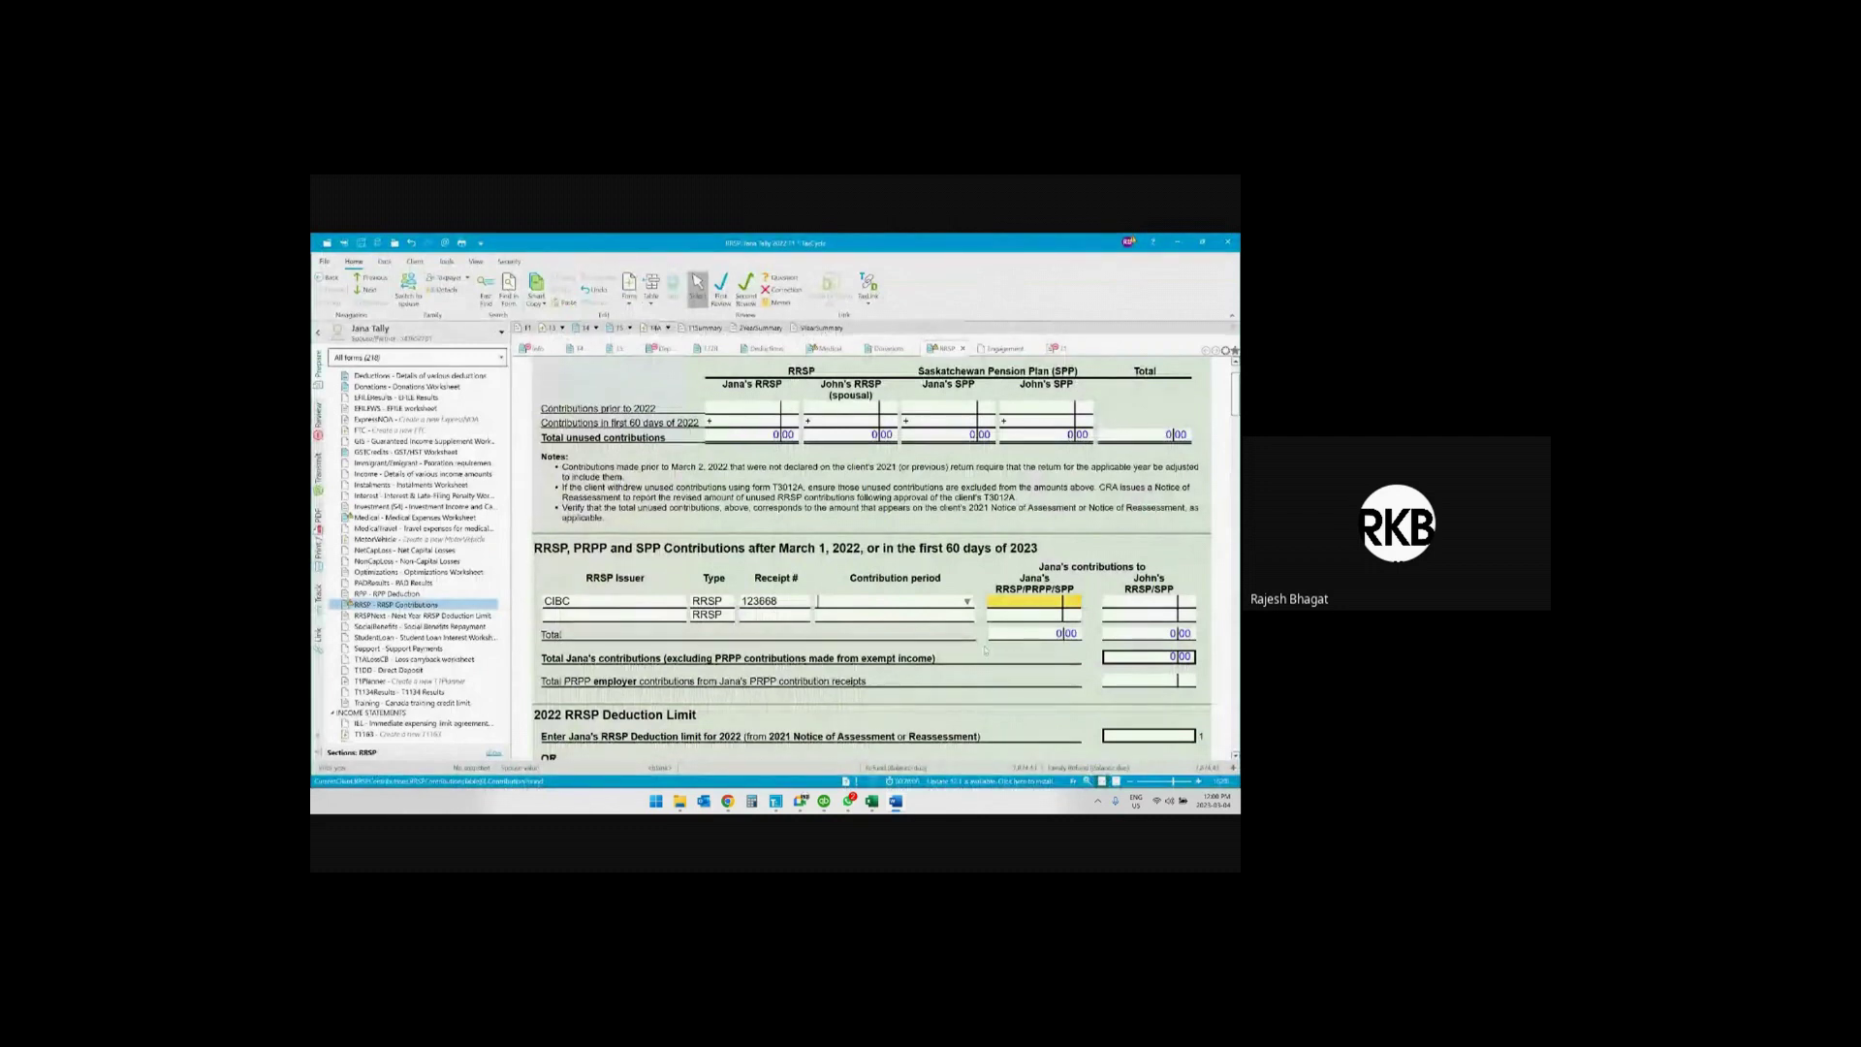
# Set the first CIBC contribution's period to Mar. 2, 2022 to Dec. 31, 2022 and its amount to 6,500.00
pyautogui.click(967, 602)
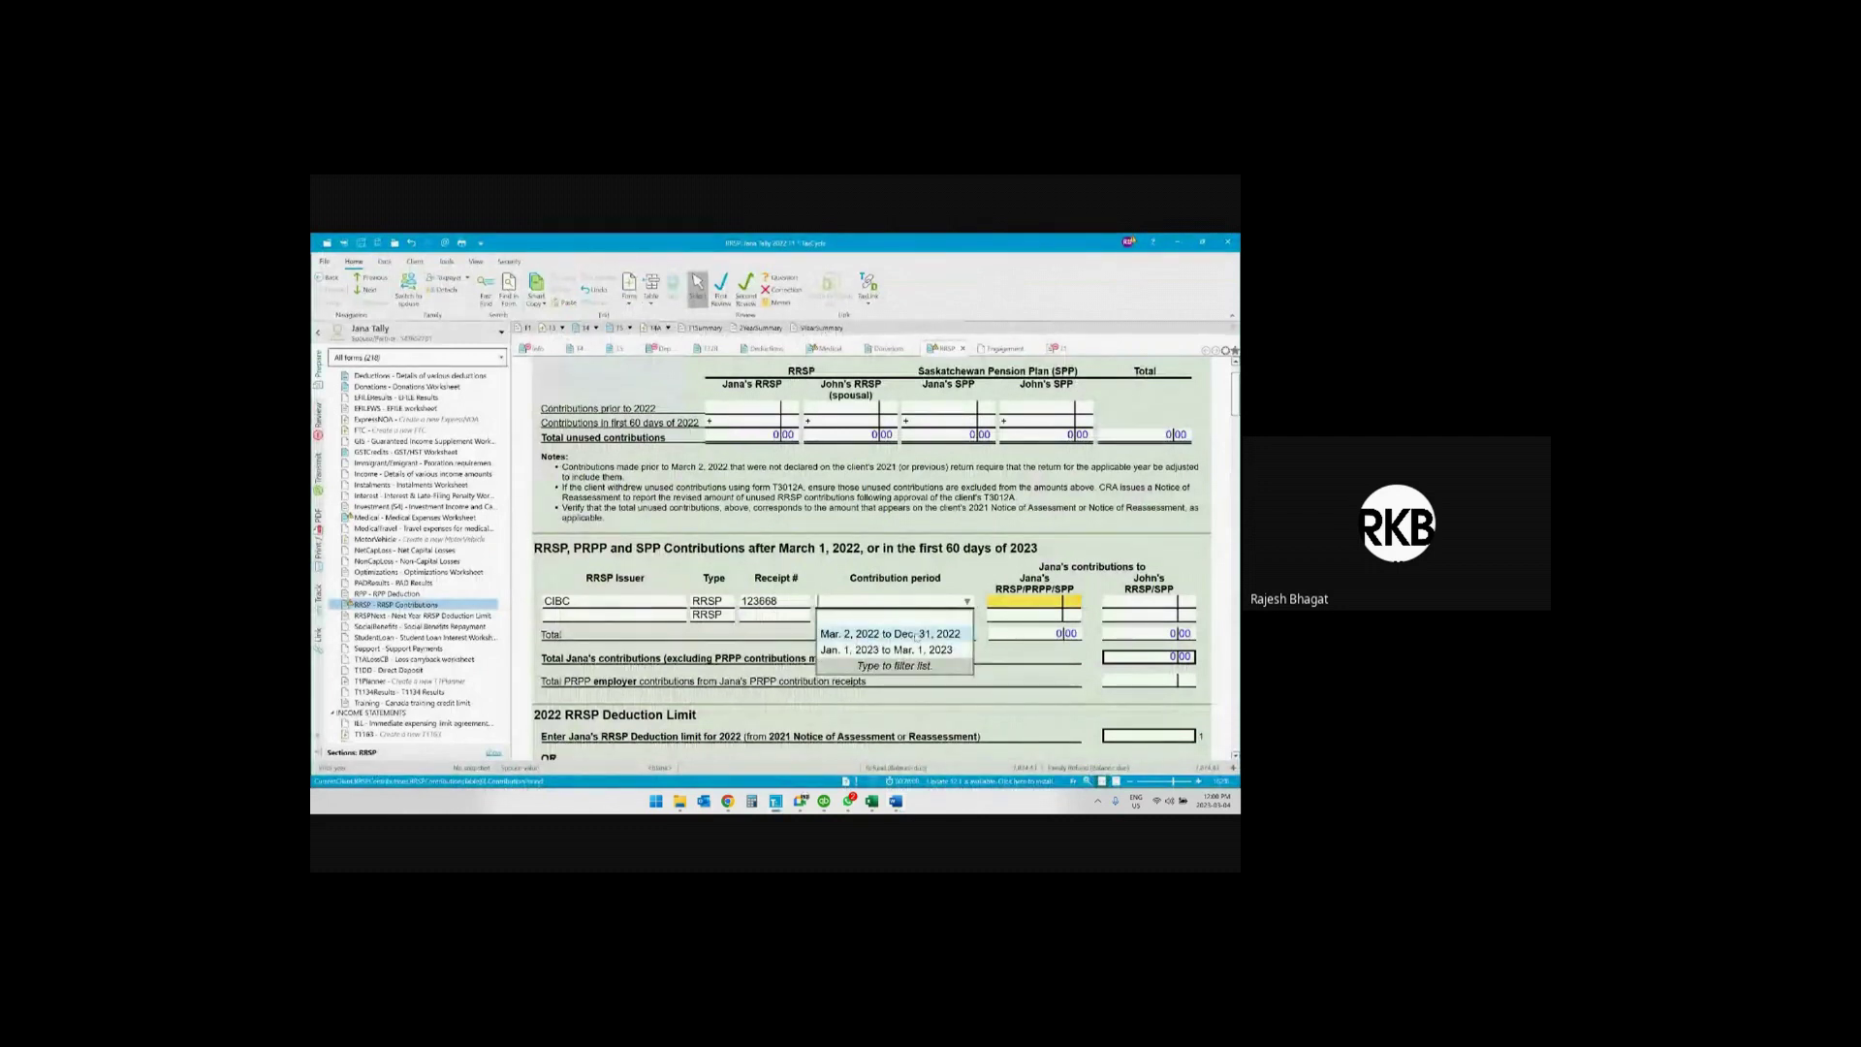
pyautogui.click(951, 635)
pyautogui.press('Tab')
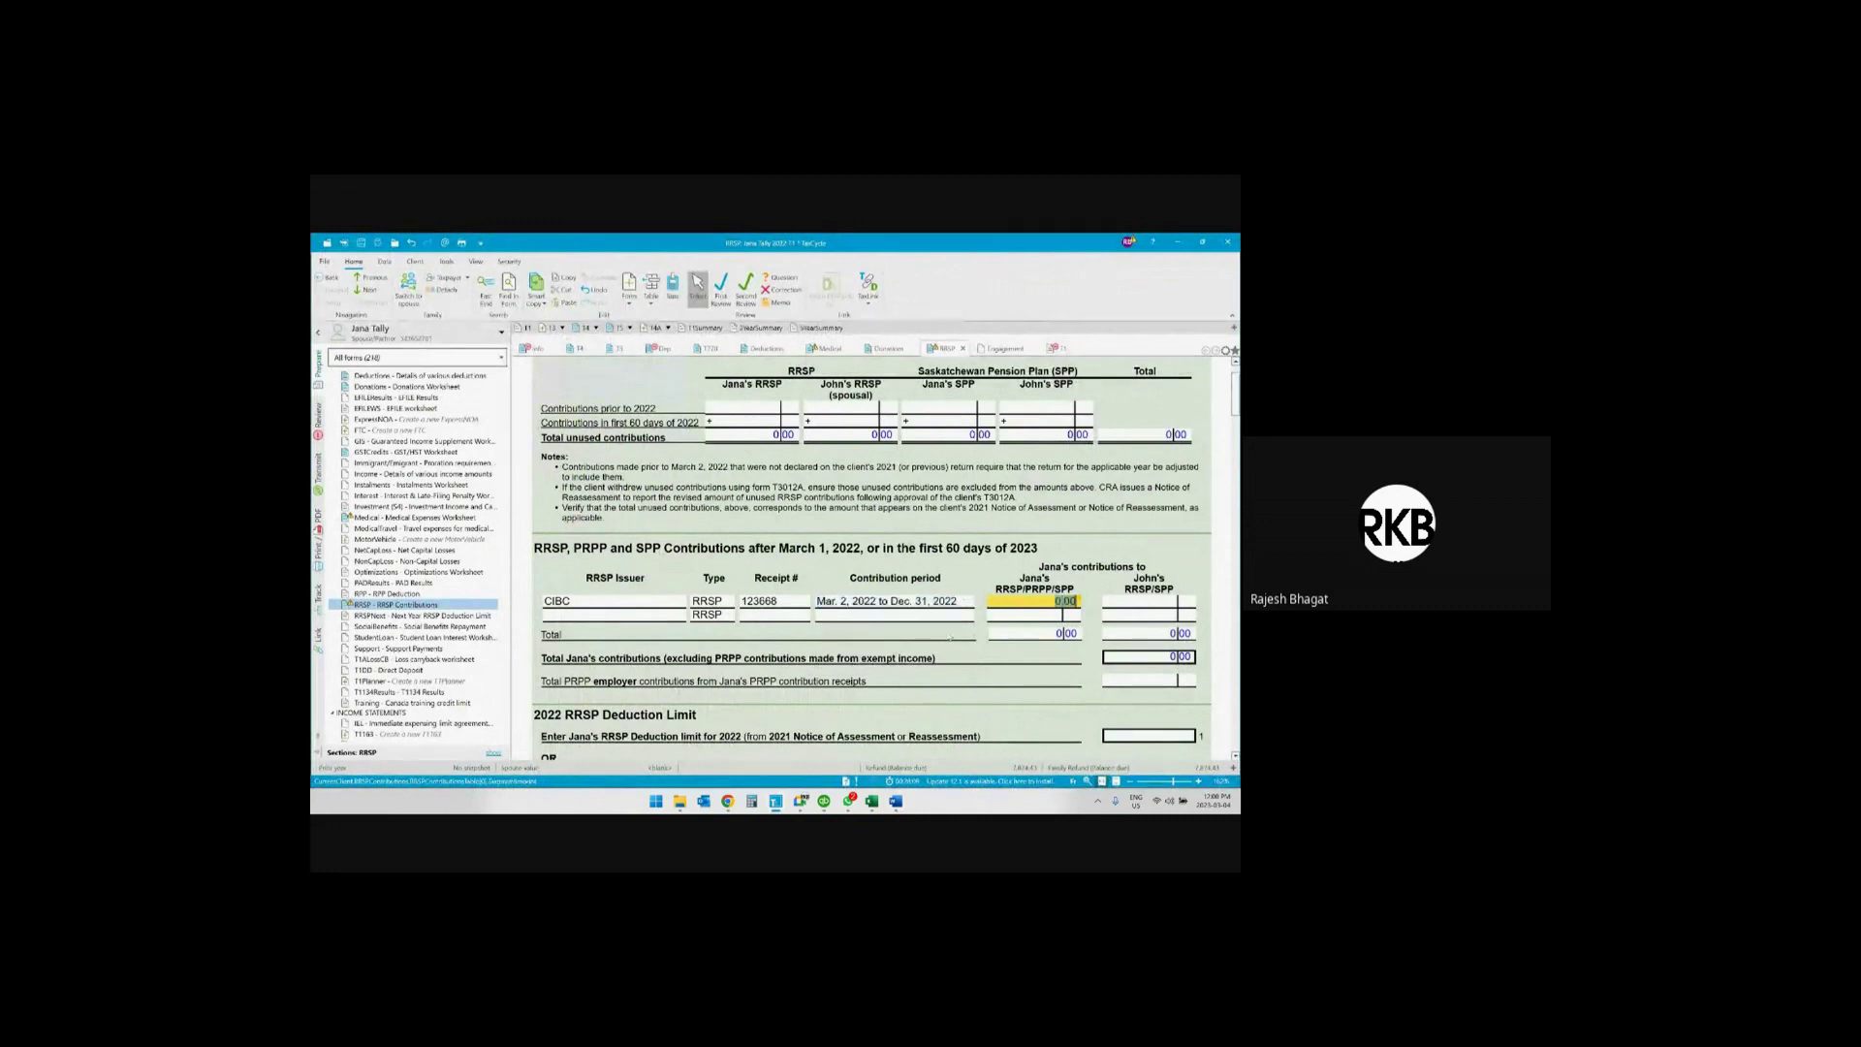
pyautogui.write('6500')
pyautogui.press('Tab')
# Add a second cIBC contribution row with its receipt number, period Jan. 1, 2023 to Mar. 1, 2023 and amount 3,700.00
pyautogui.write('cIBC')
pyautogui.press('Tab')
pyautogui.press('Tab')
pyautogui.write('235689')
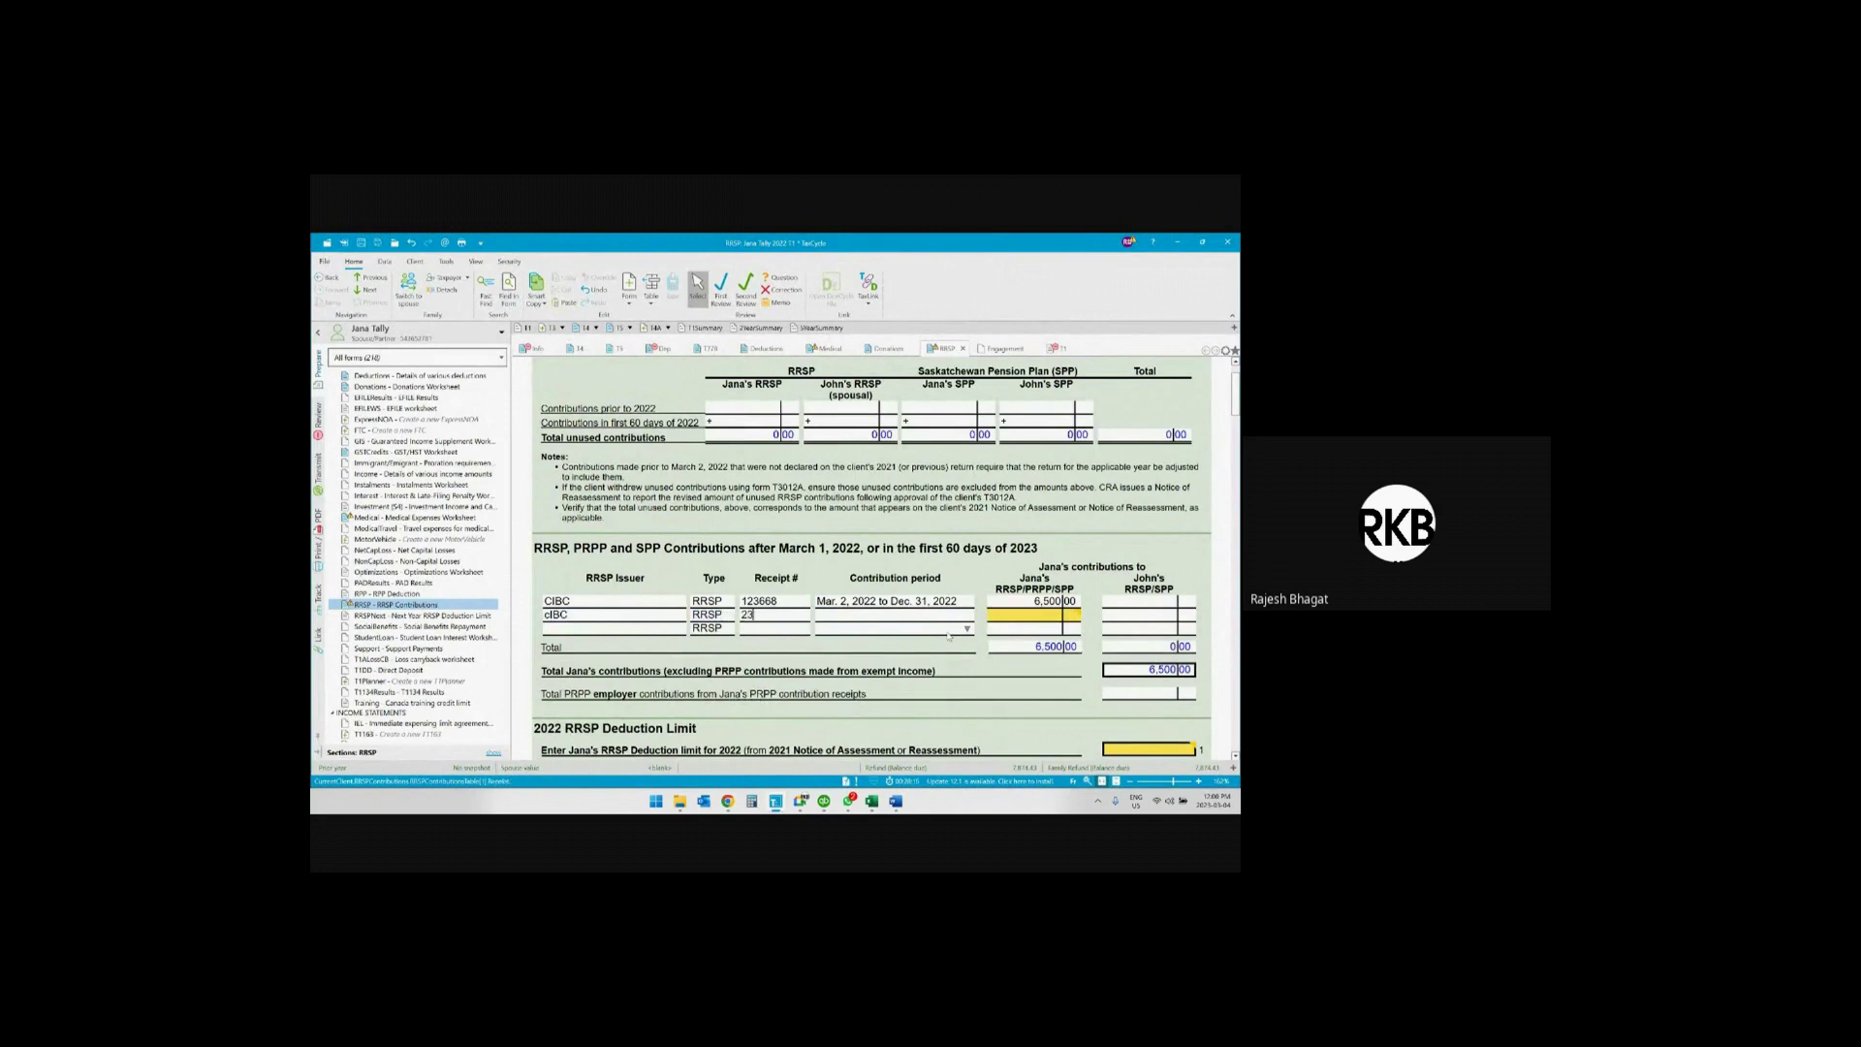
pyautogui.press('Tab')
pyautogui.click(967, 614)
pyautogui.click(938, 671)
pyautogui.press('Tab')
pyautogui.write('3700')
pyautogui.press('Tab')
pyautogui.scroll(-2, 951, 540)
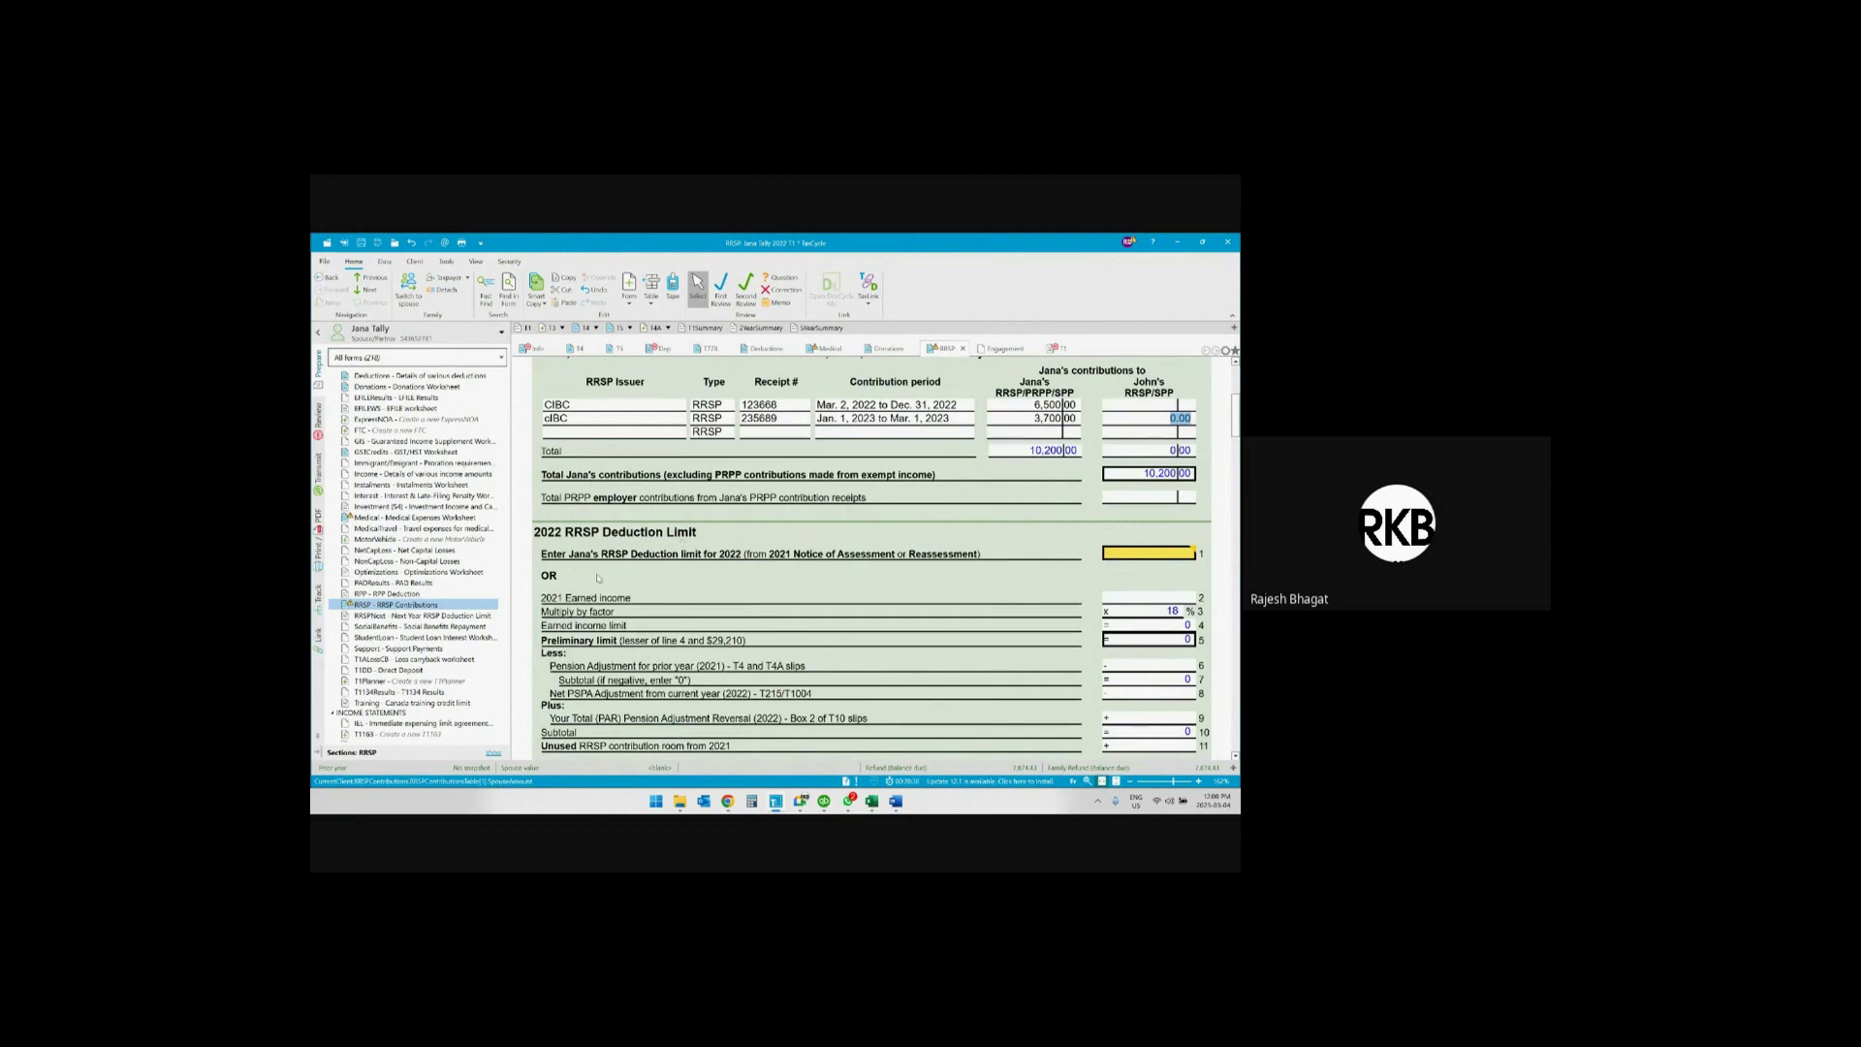
# Set the taxpayer's 2022 RRSP deduction limit to 50,000
pyautogui.click(850, 560)
pyautogui.write('50,000')
pyautogui.press('Tab')
pyautogui.scroll(3, 939, 553)
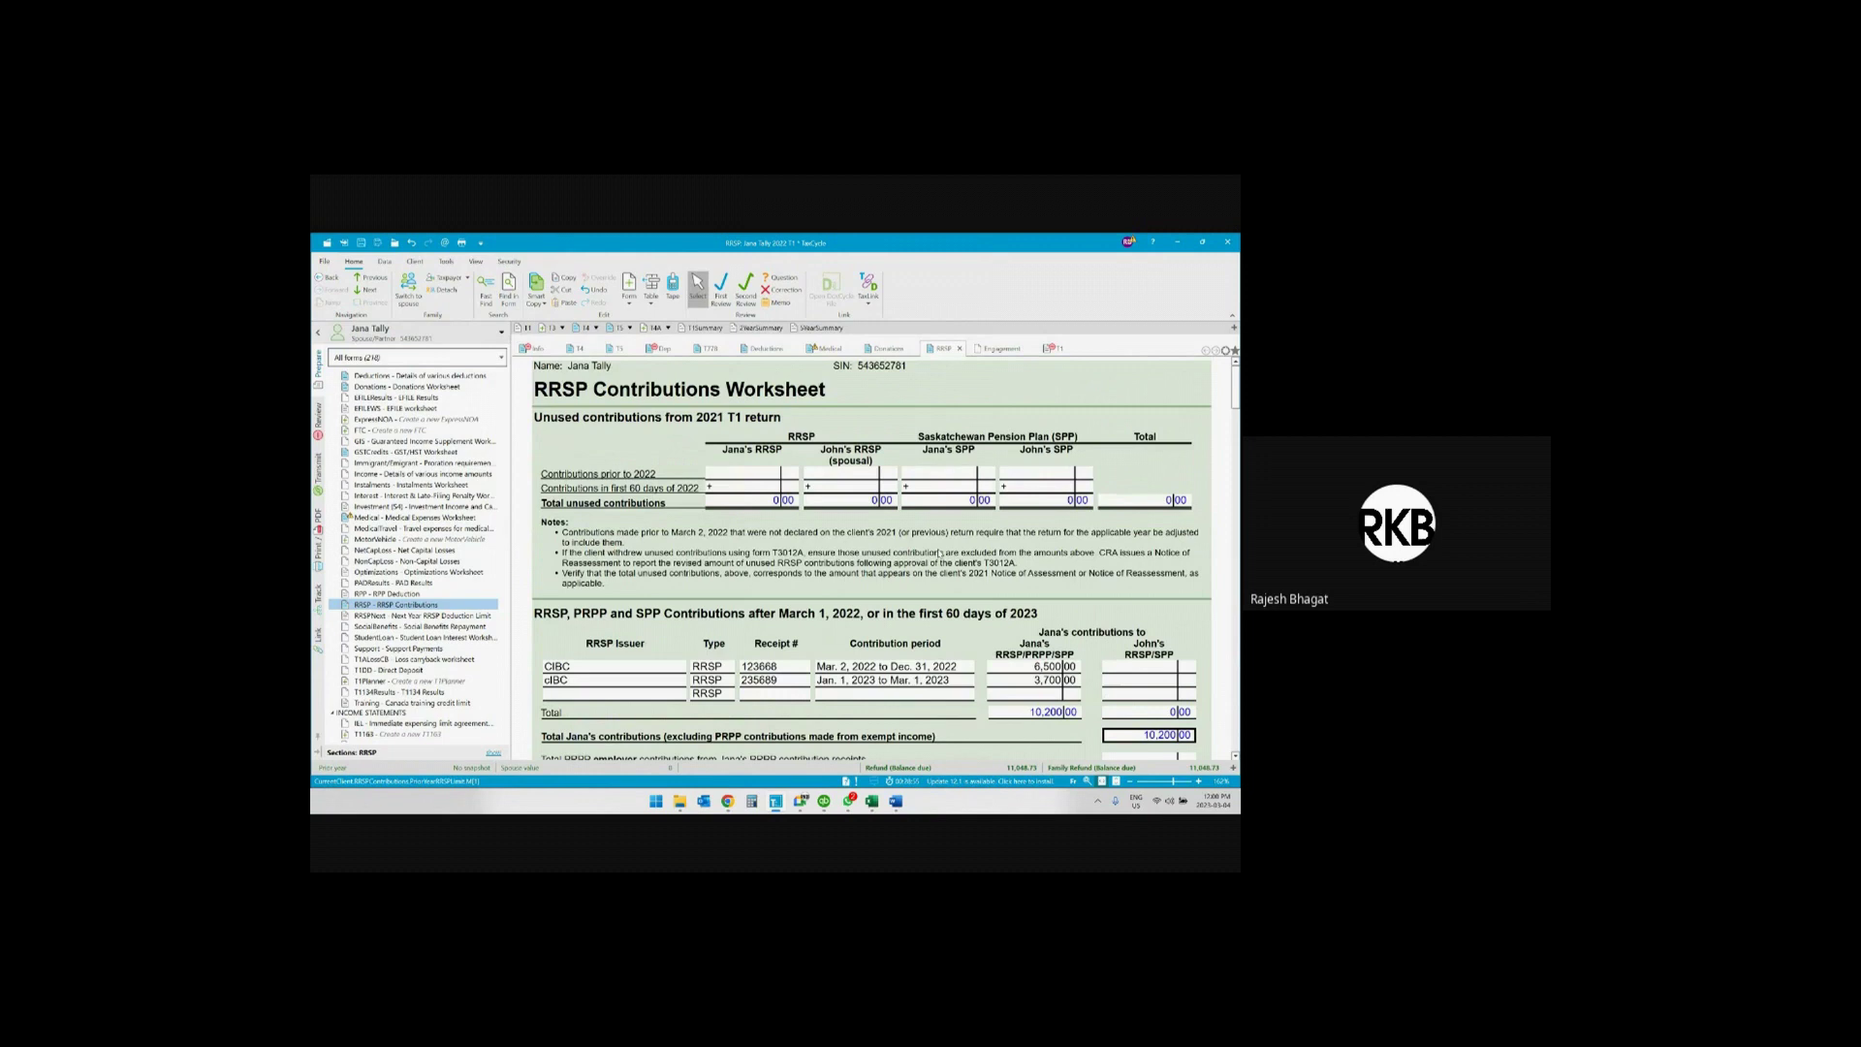
# Check the RRSP document against the contributions worksheet and close the document
pyautogui.click(896, 800)
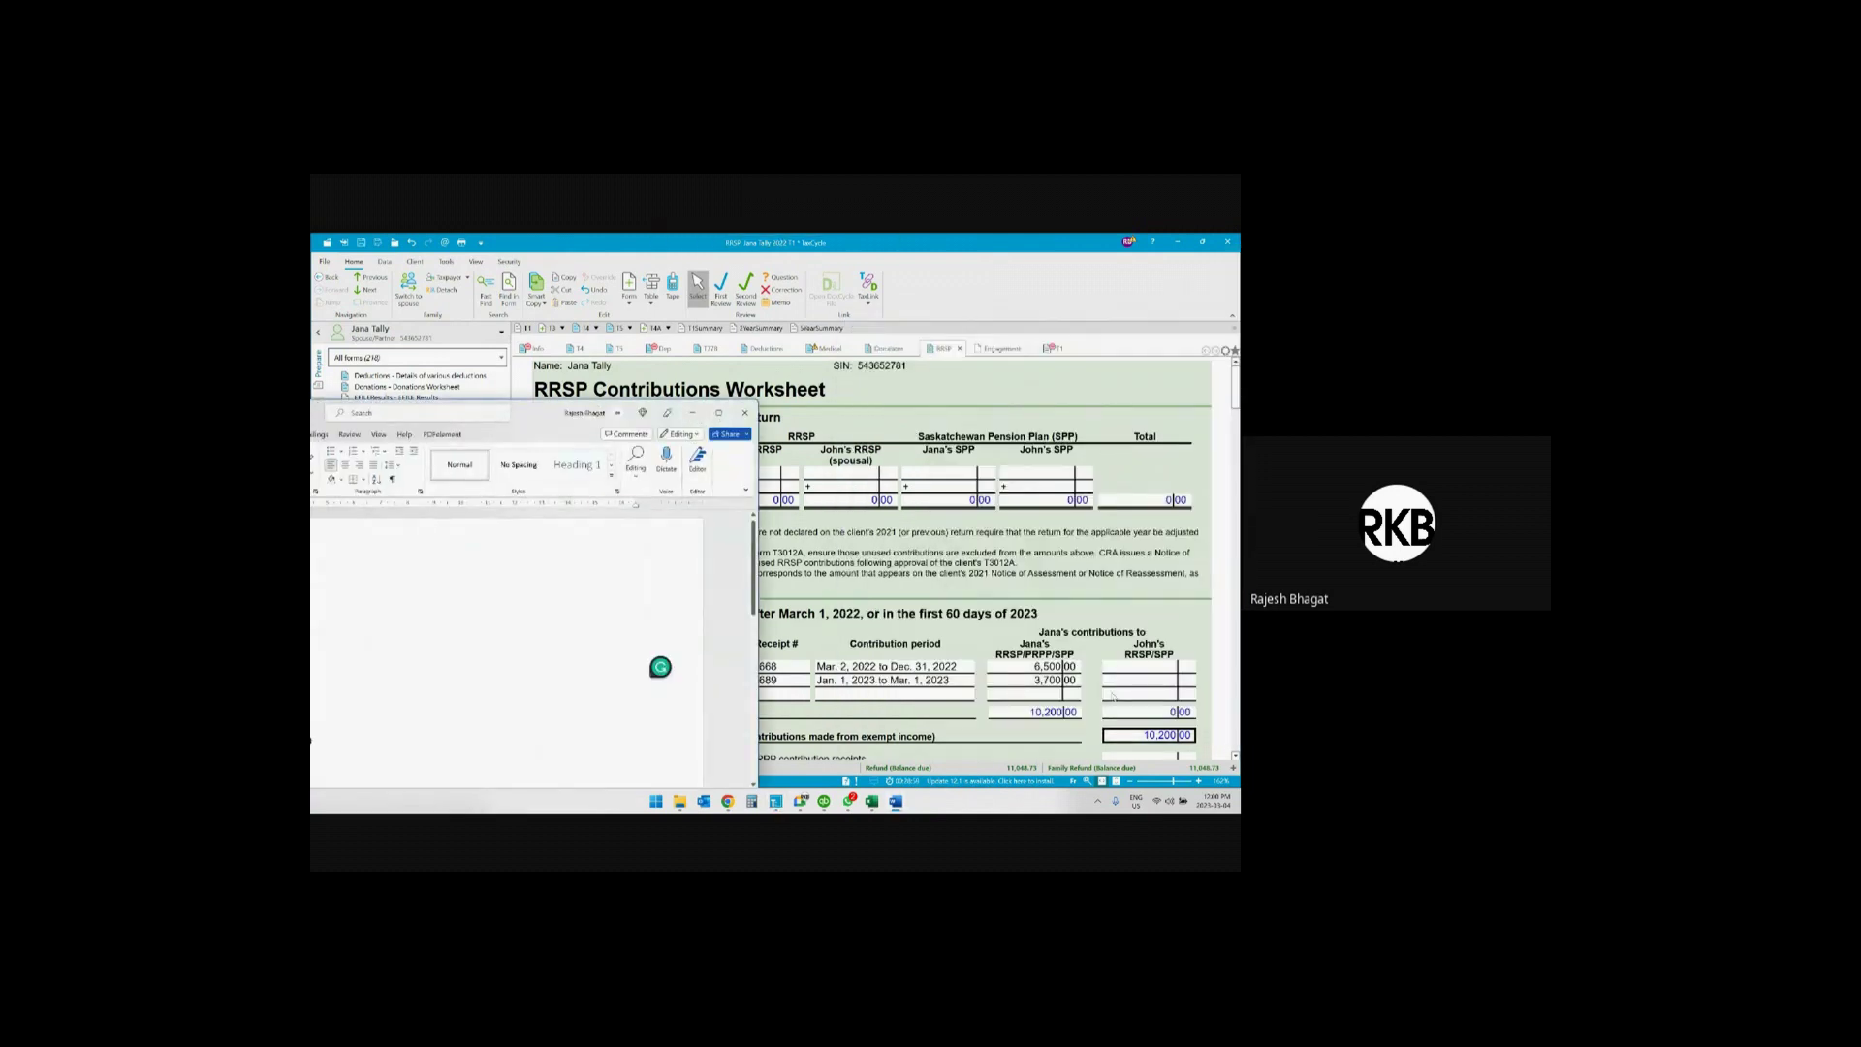
pyautogui.scroll(-3, 1059, 618)
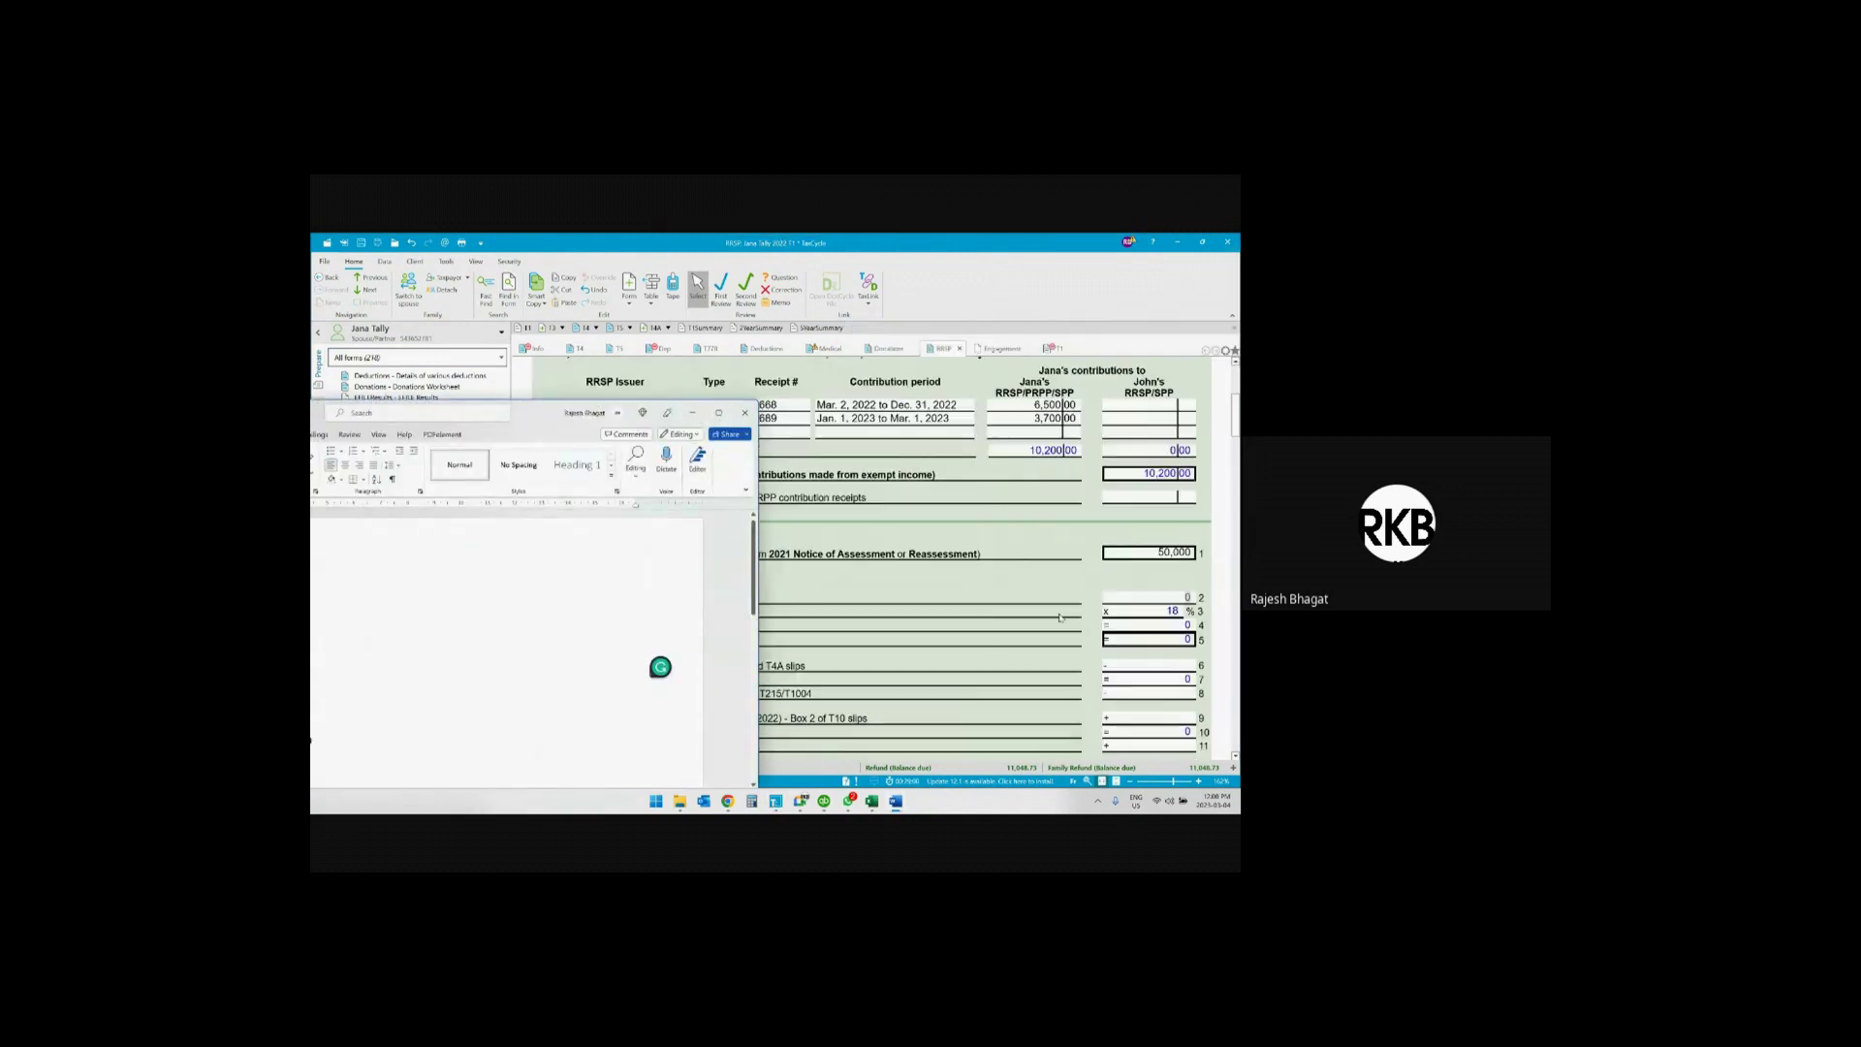
pyautogui.click(718, 413)
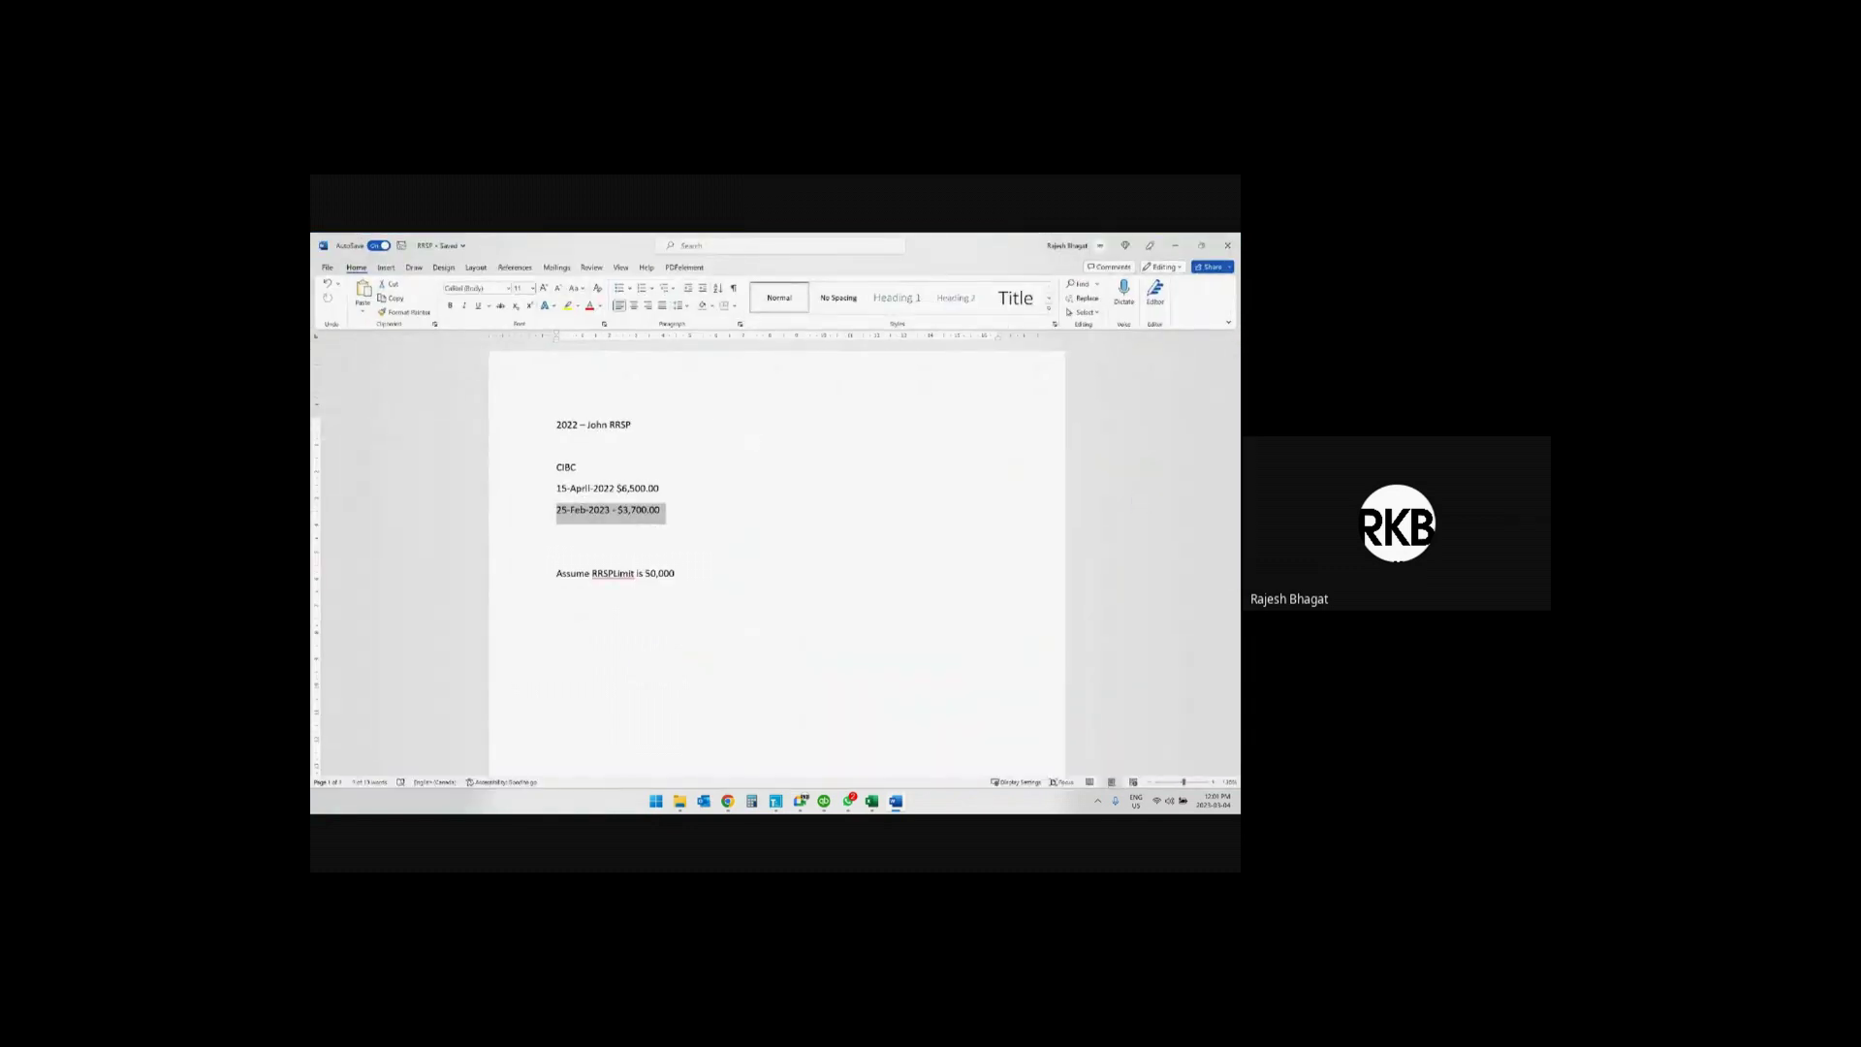
pyautogui.click(1227, 245)
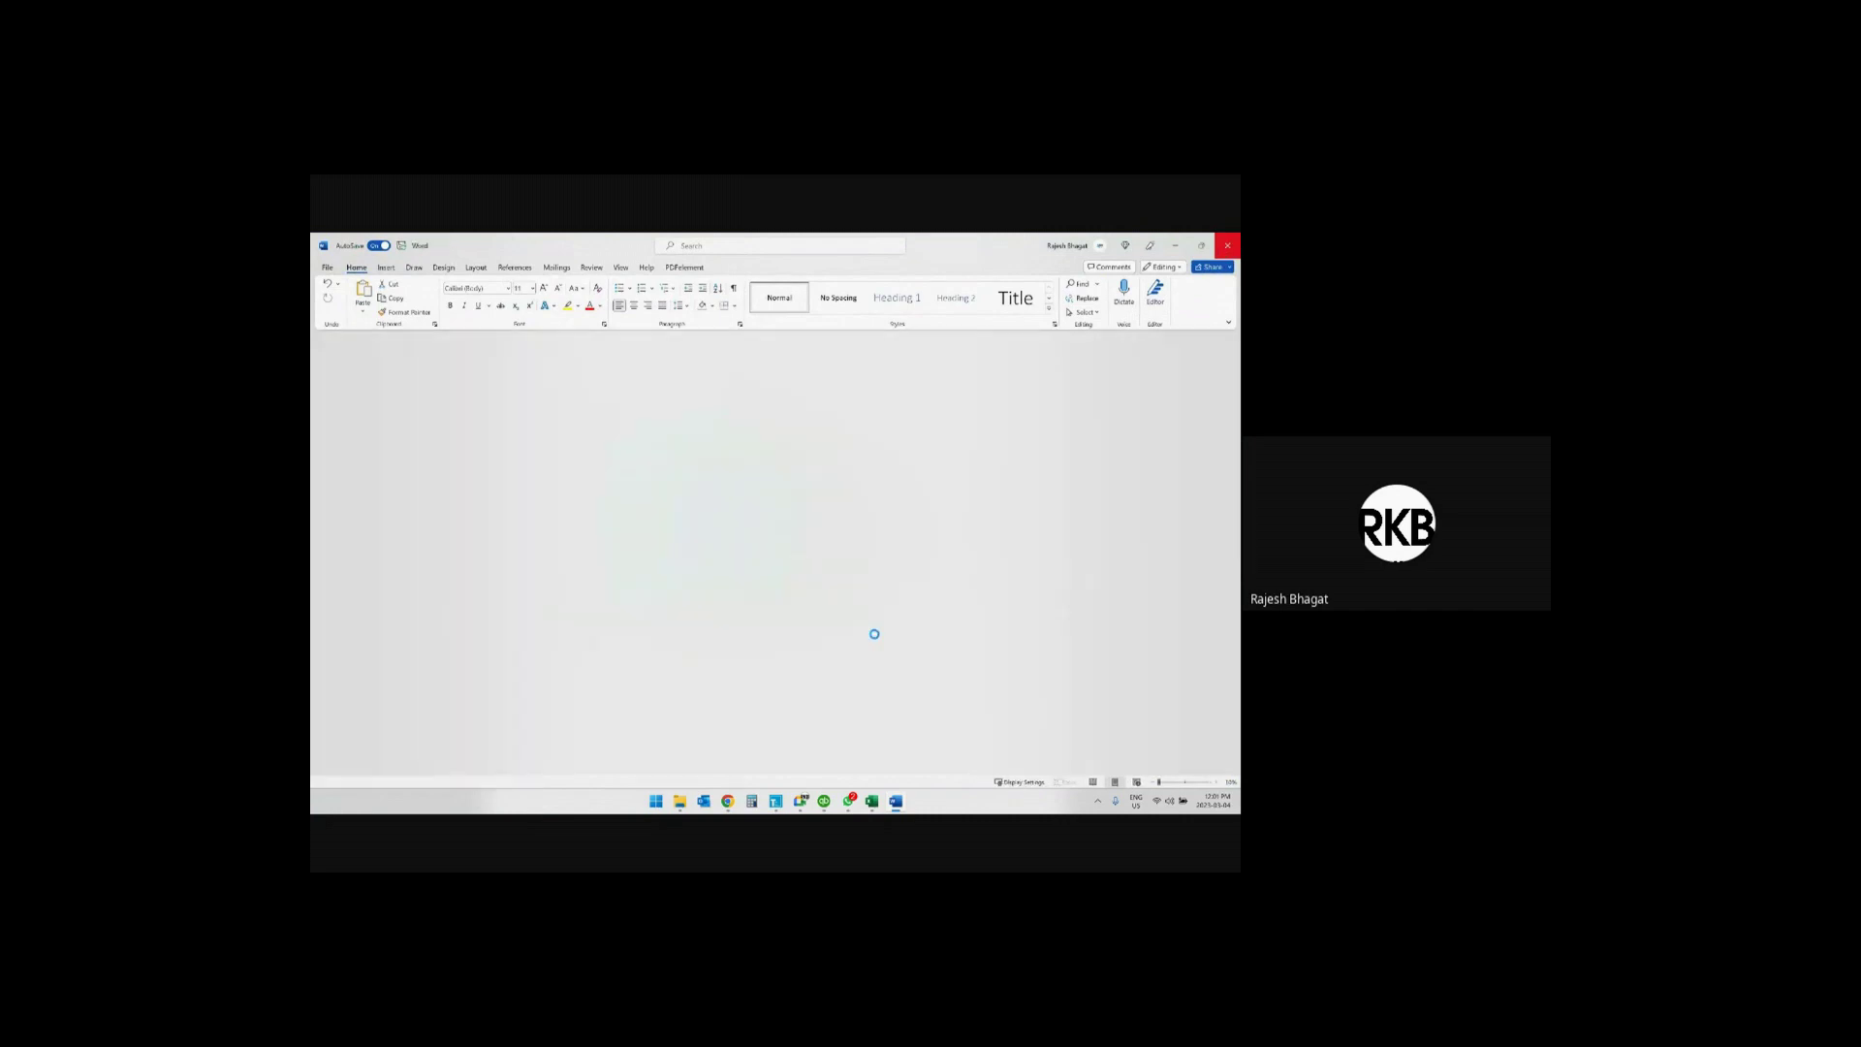
# Review the remaining source files in the Personal Tax folder, view the taxpayer's 2022 T4 PDF and return to TaxCycle
pyautogui.hotkey('alt', 'Tab')
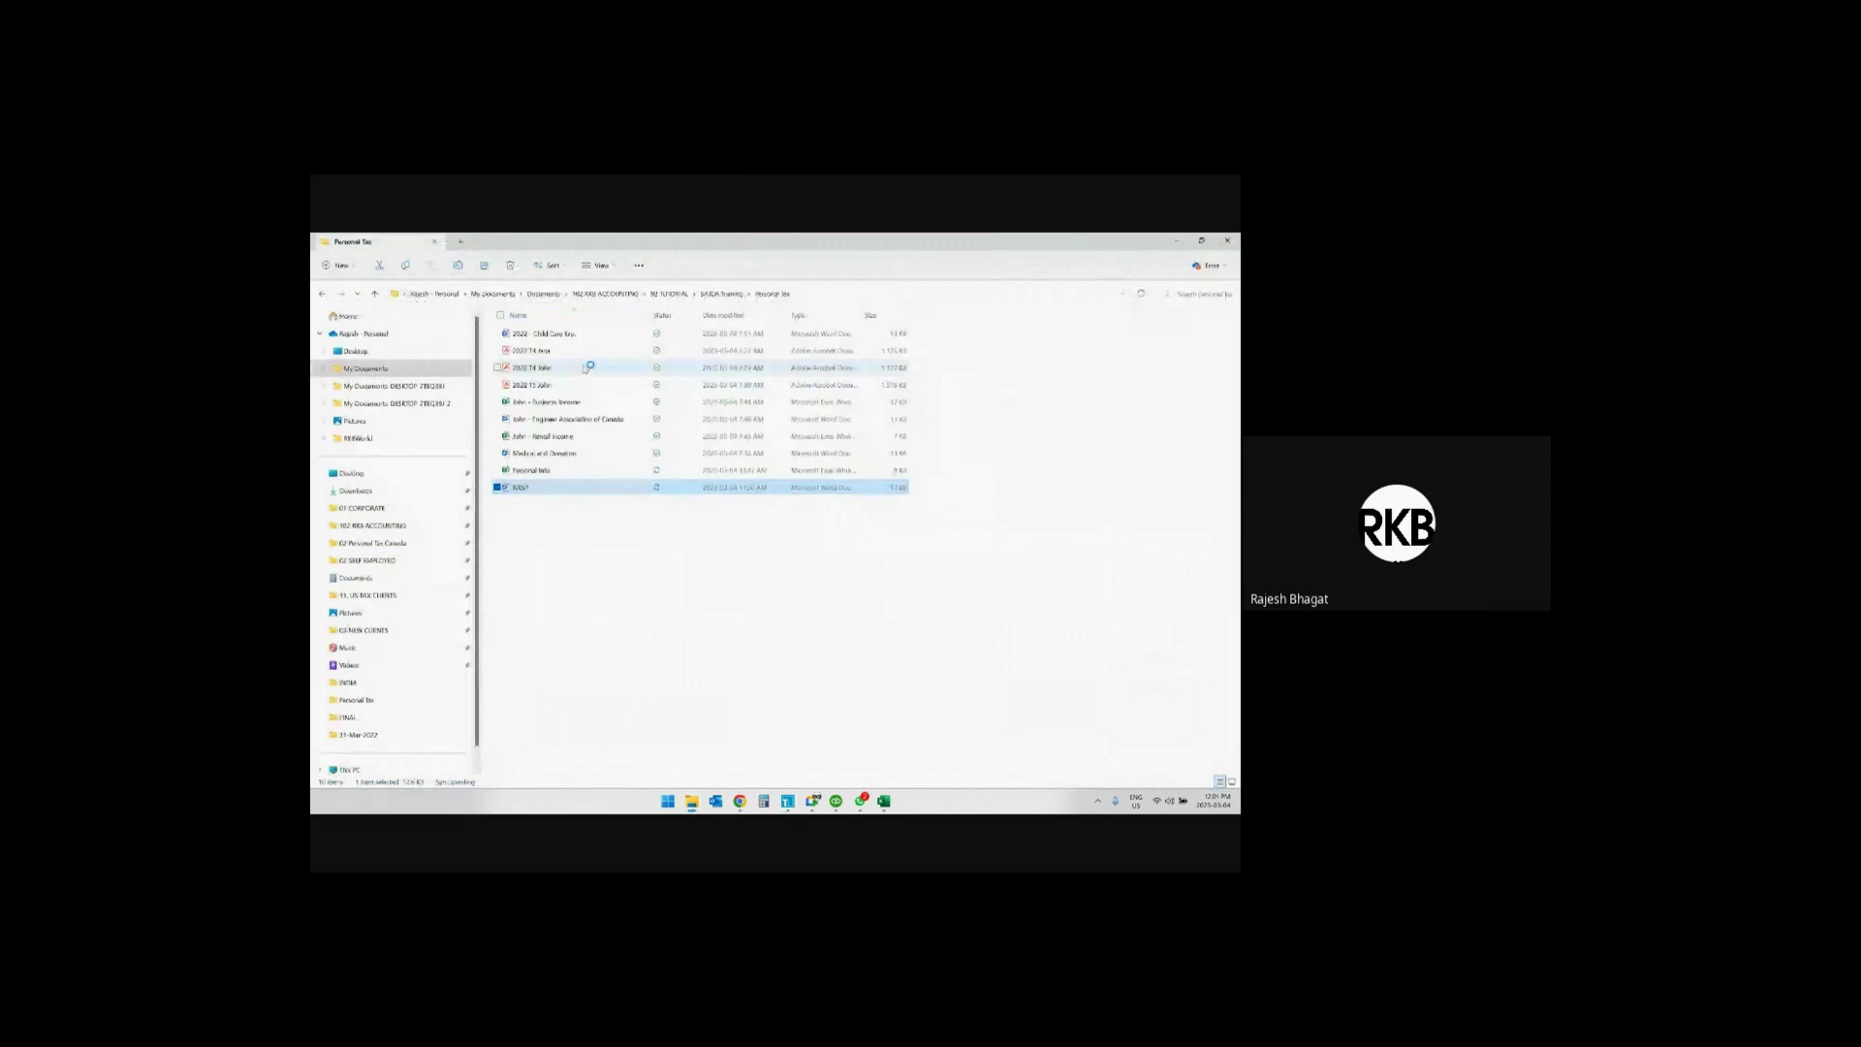
pyautogui.click(599, 401)
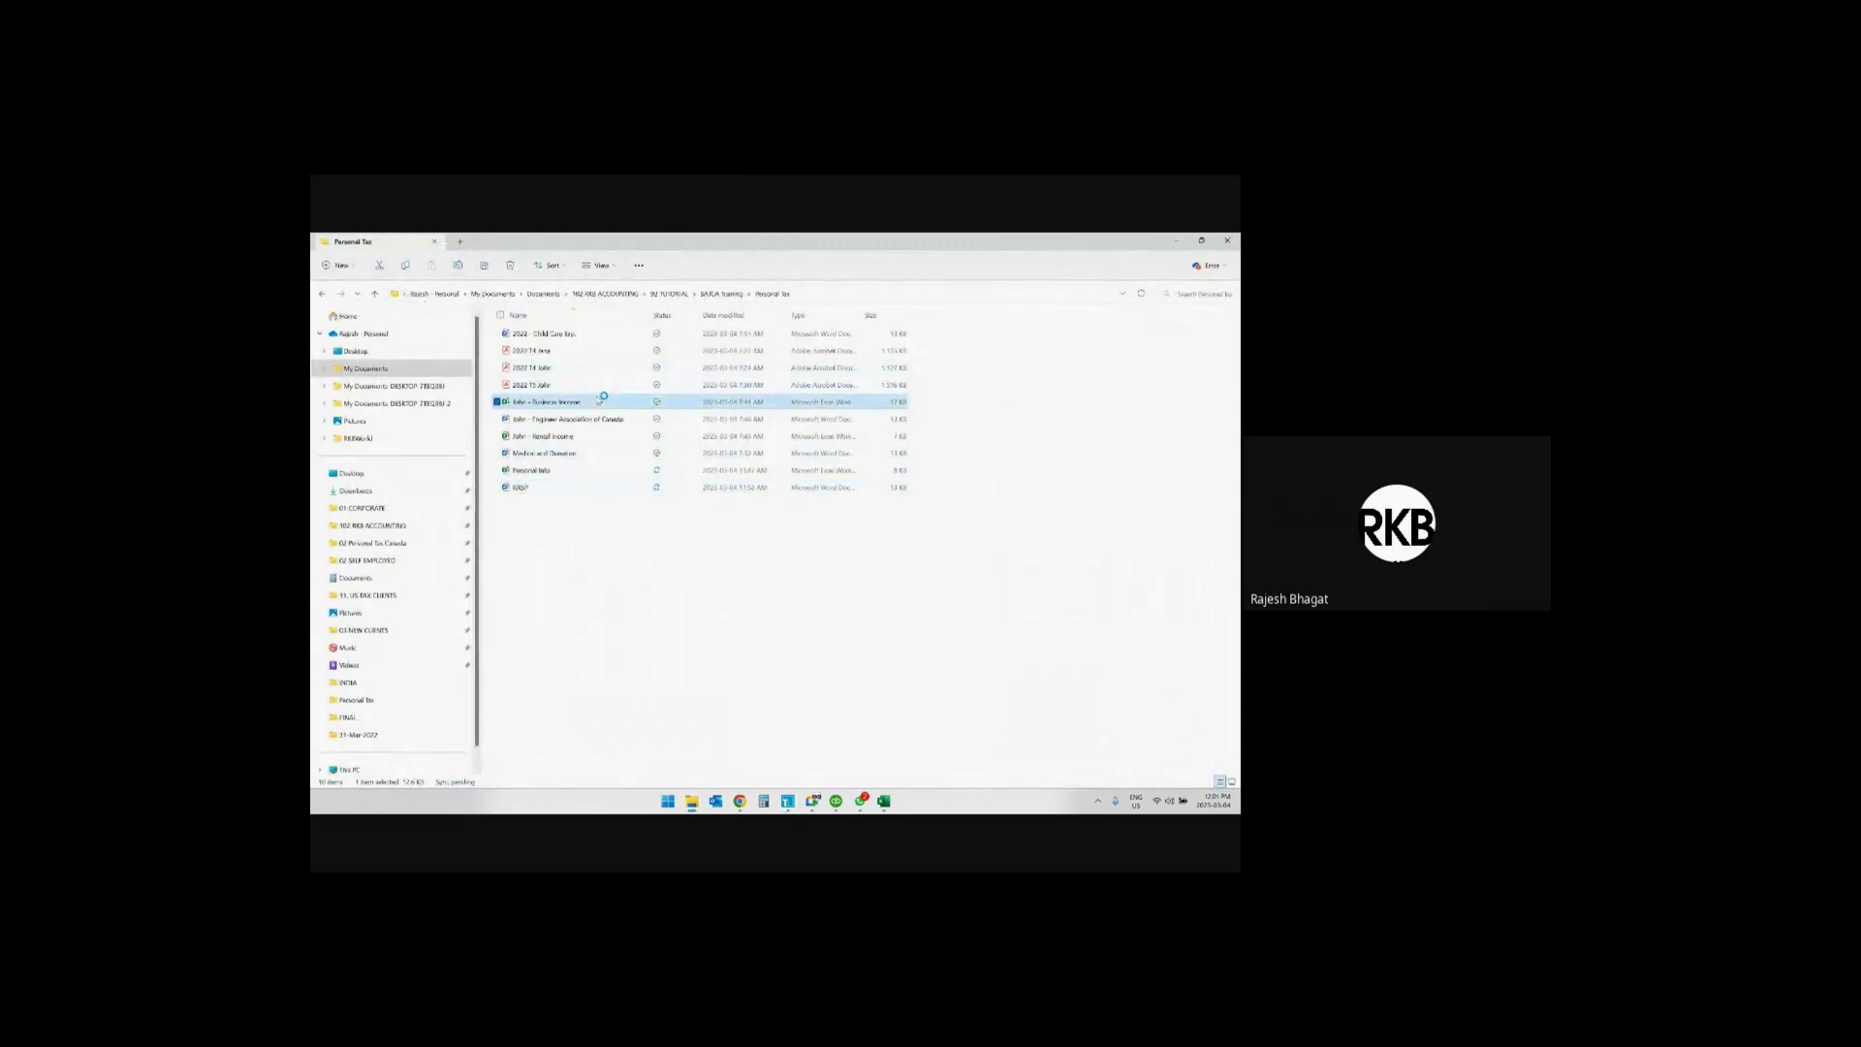
pyautogui.click(595, 438)
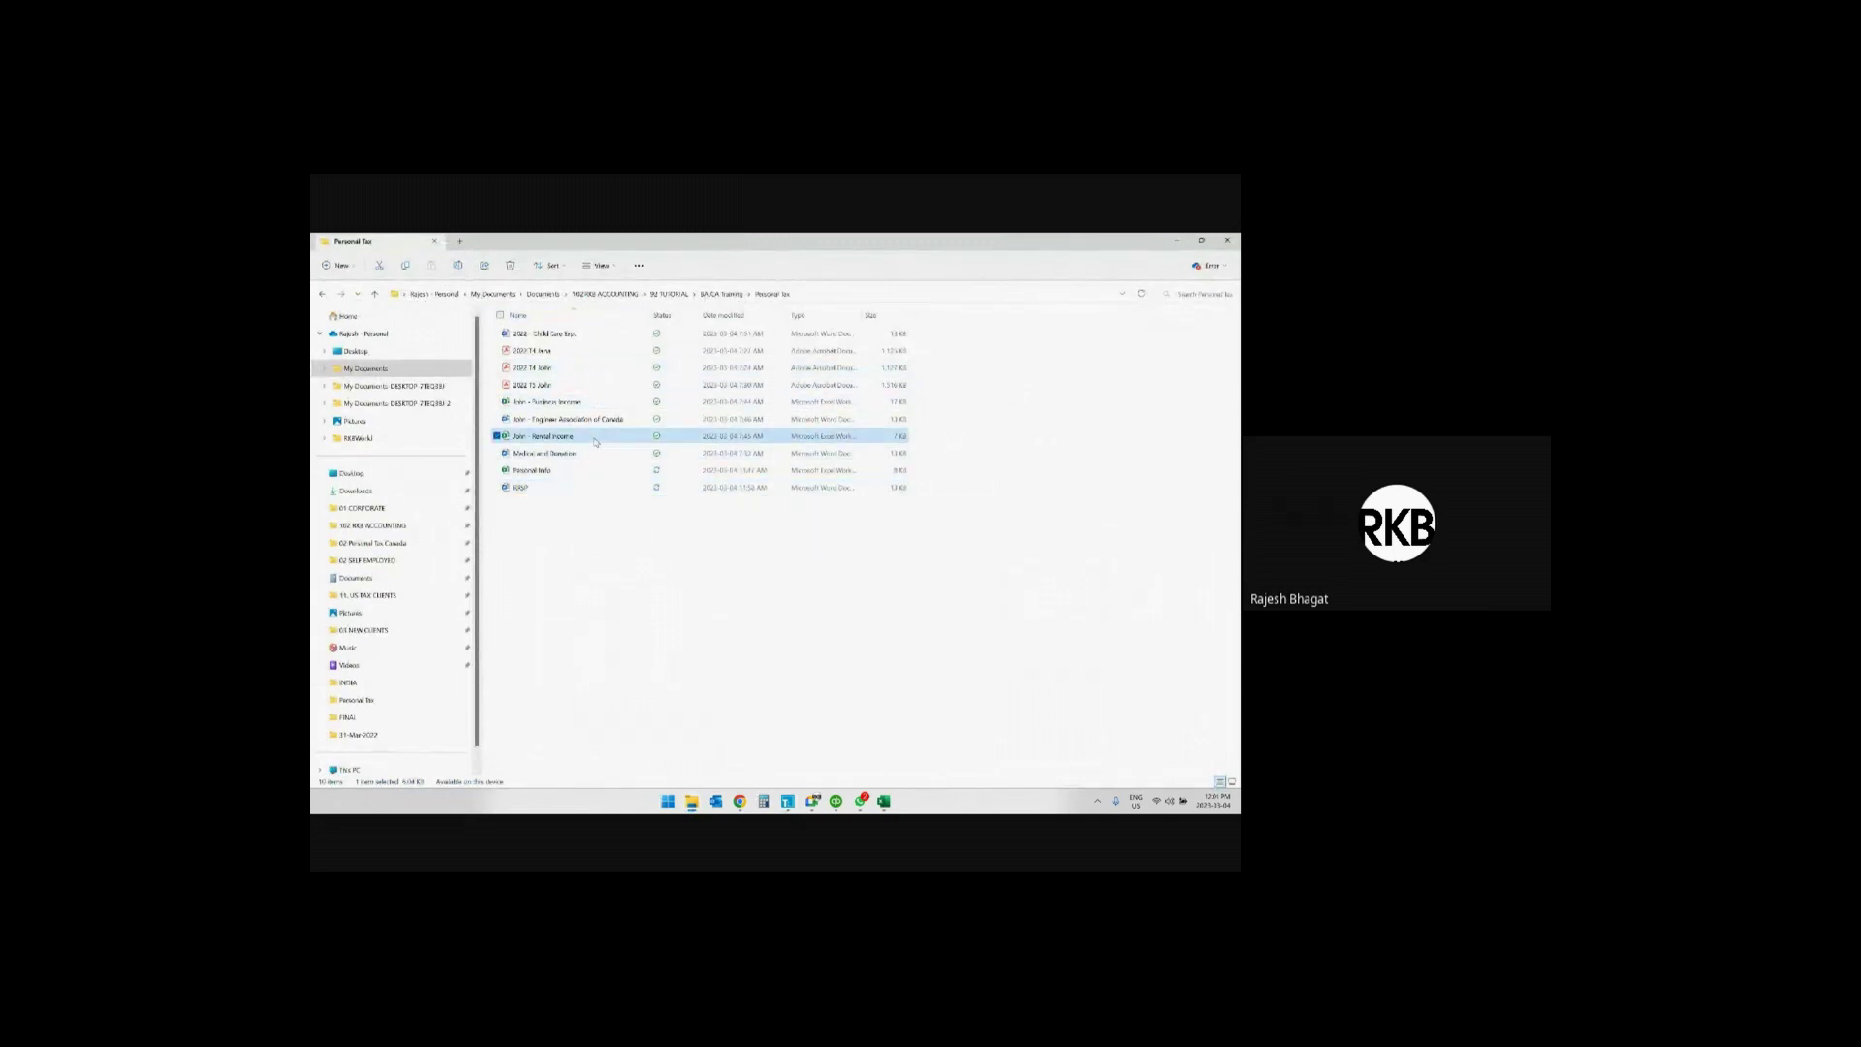
pyautogui.doubleClick(572, 359)
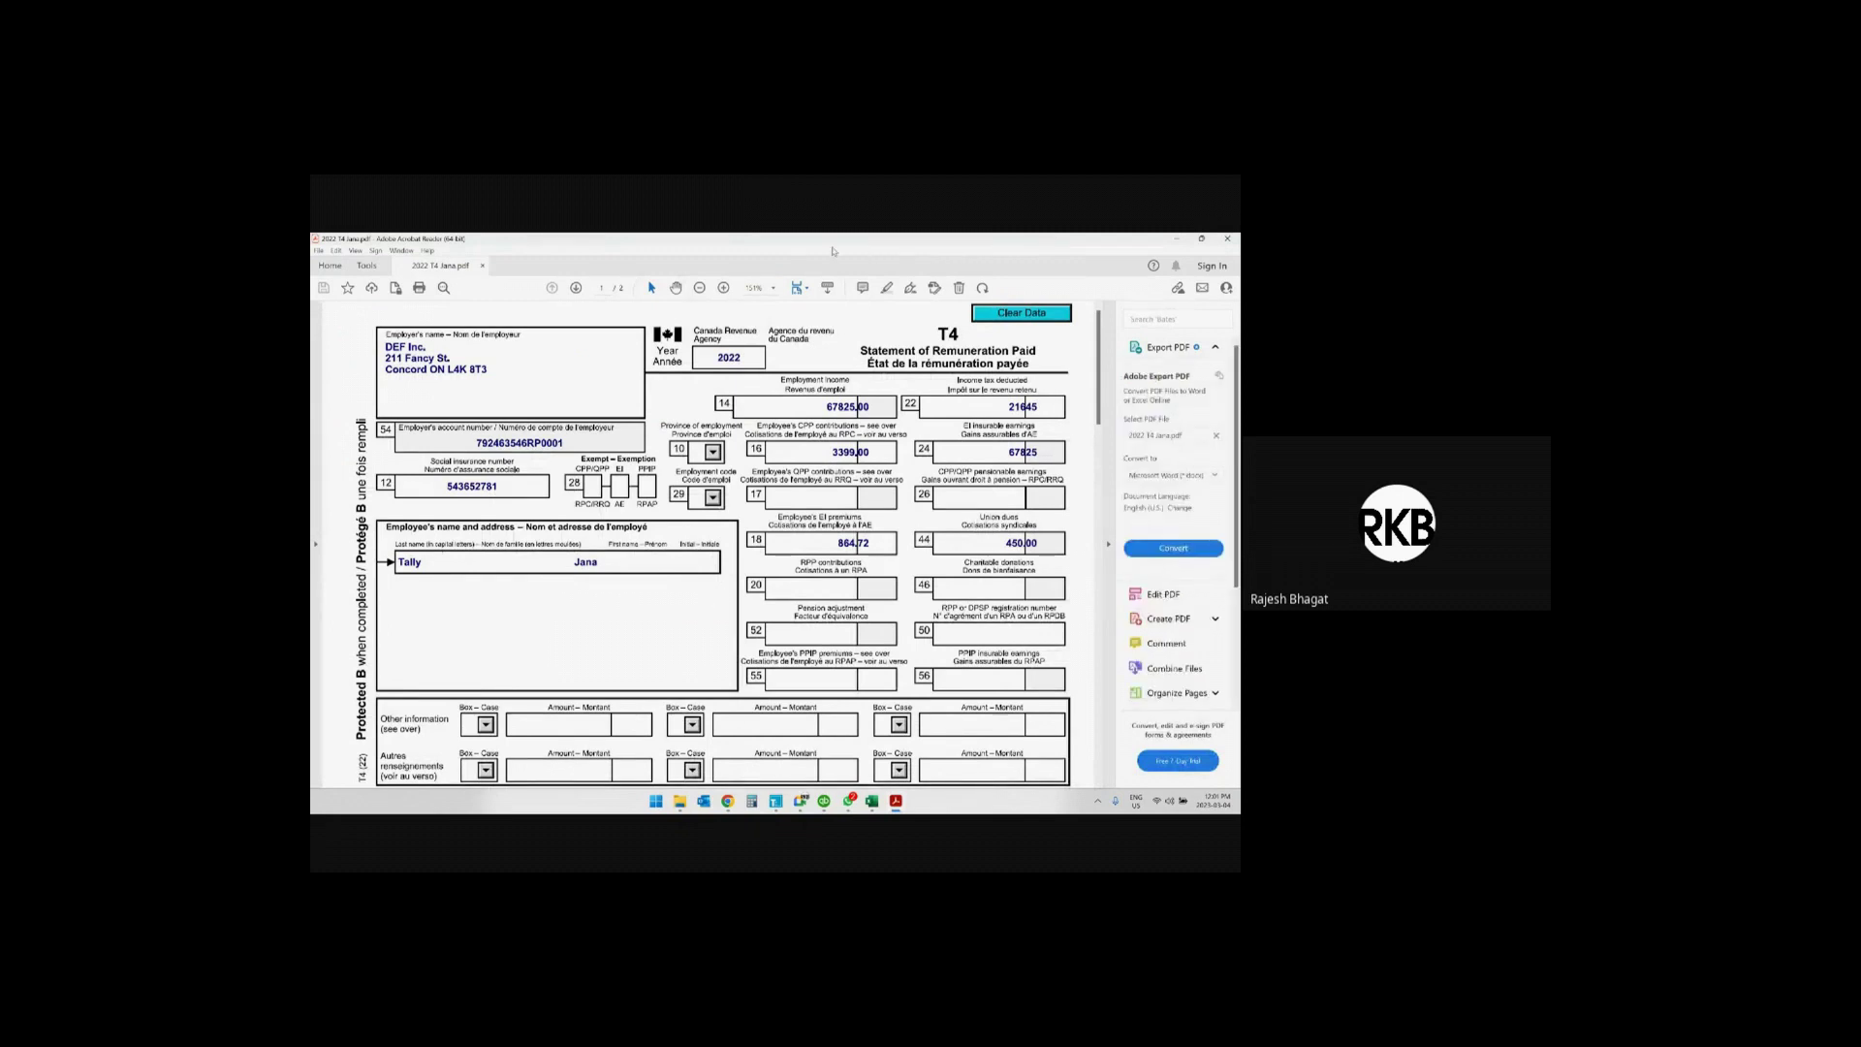
pyautogui.click(680, 801)
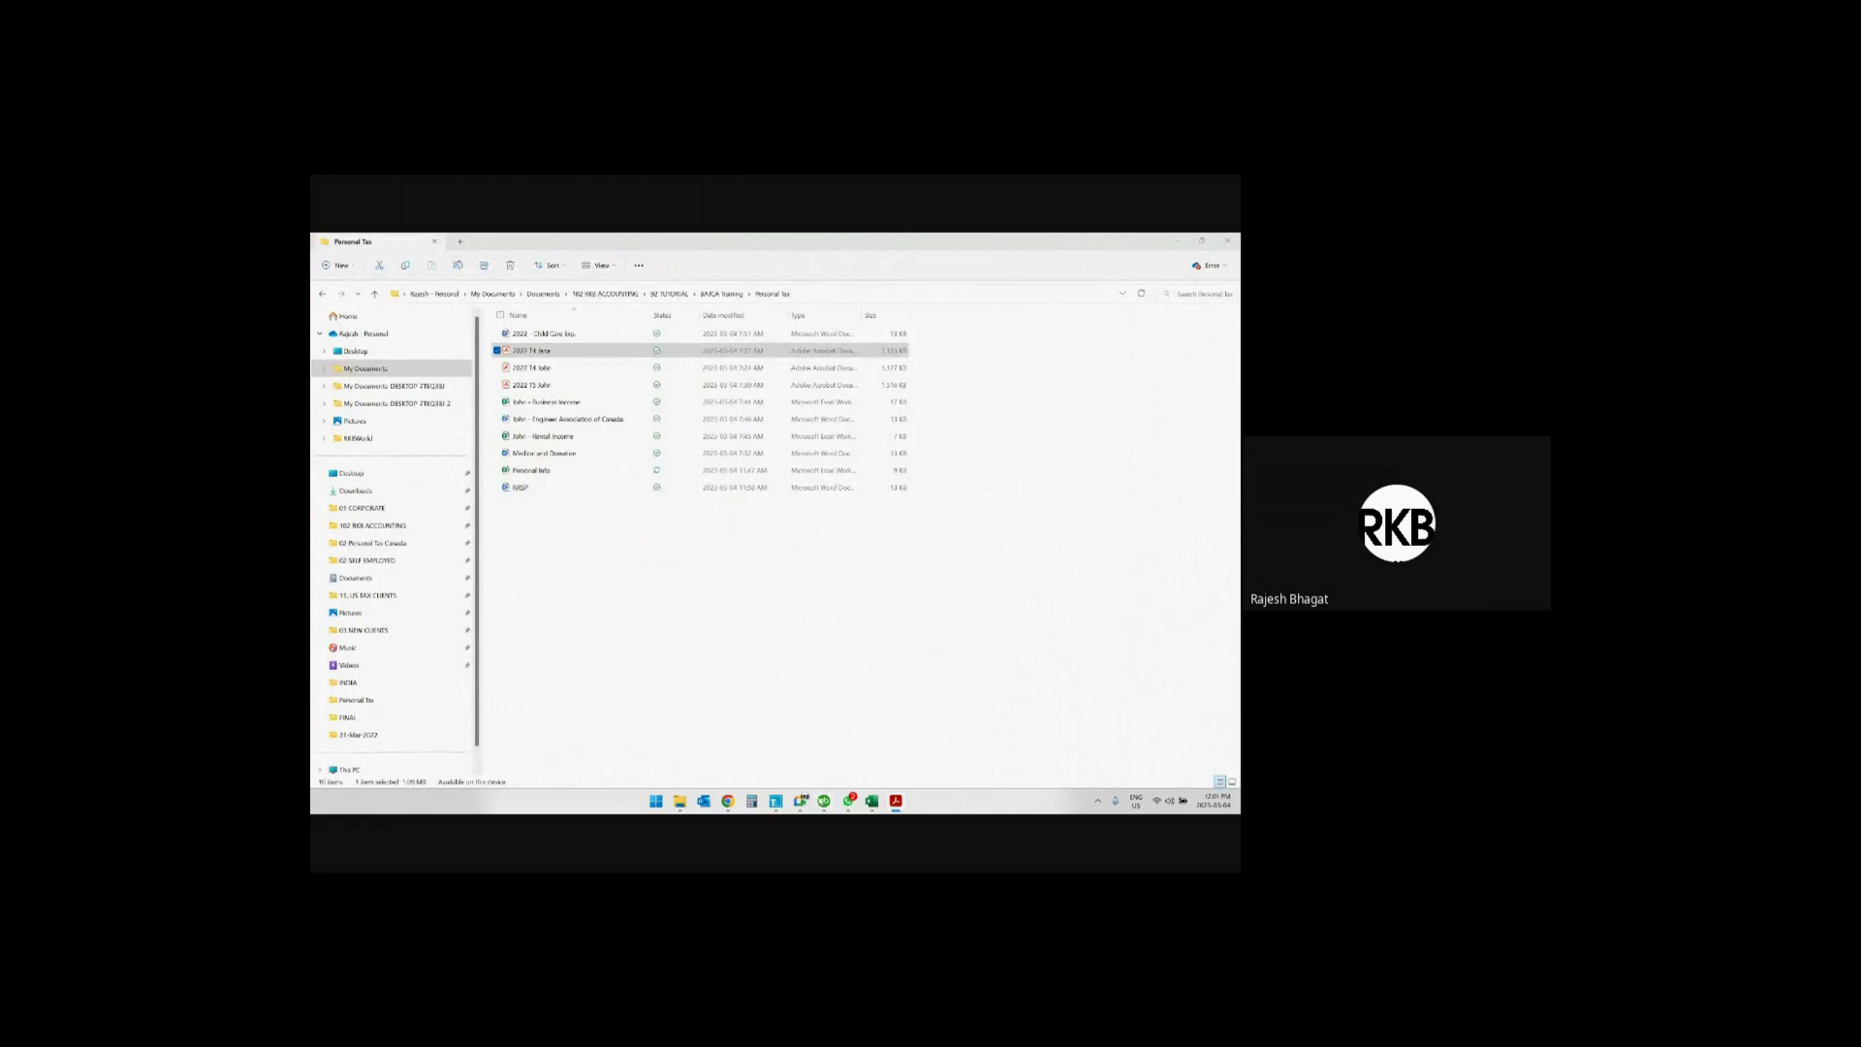
pyautogui.click(776, 800)
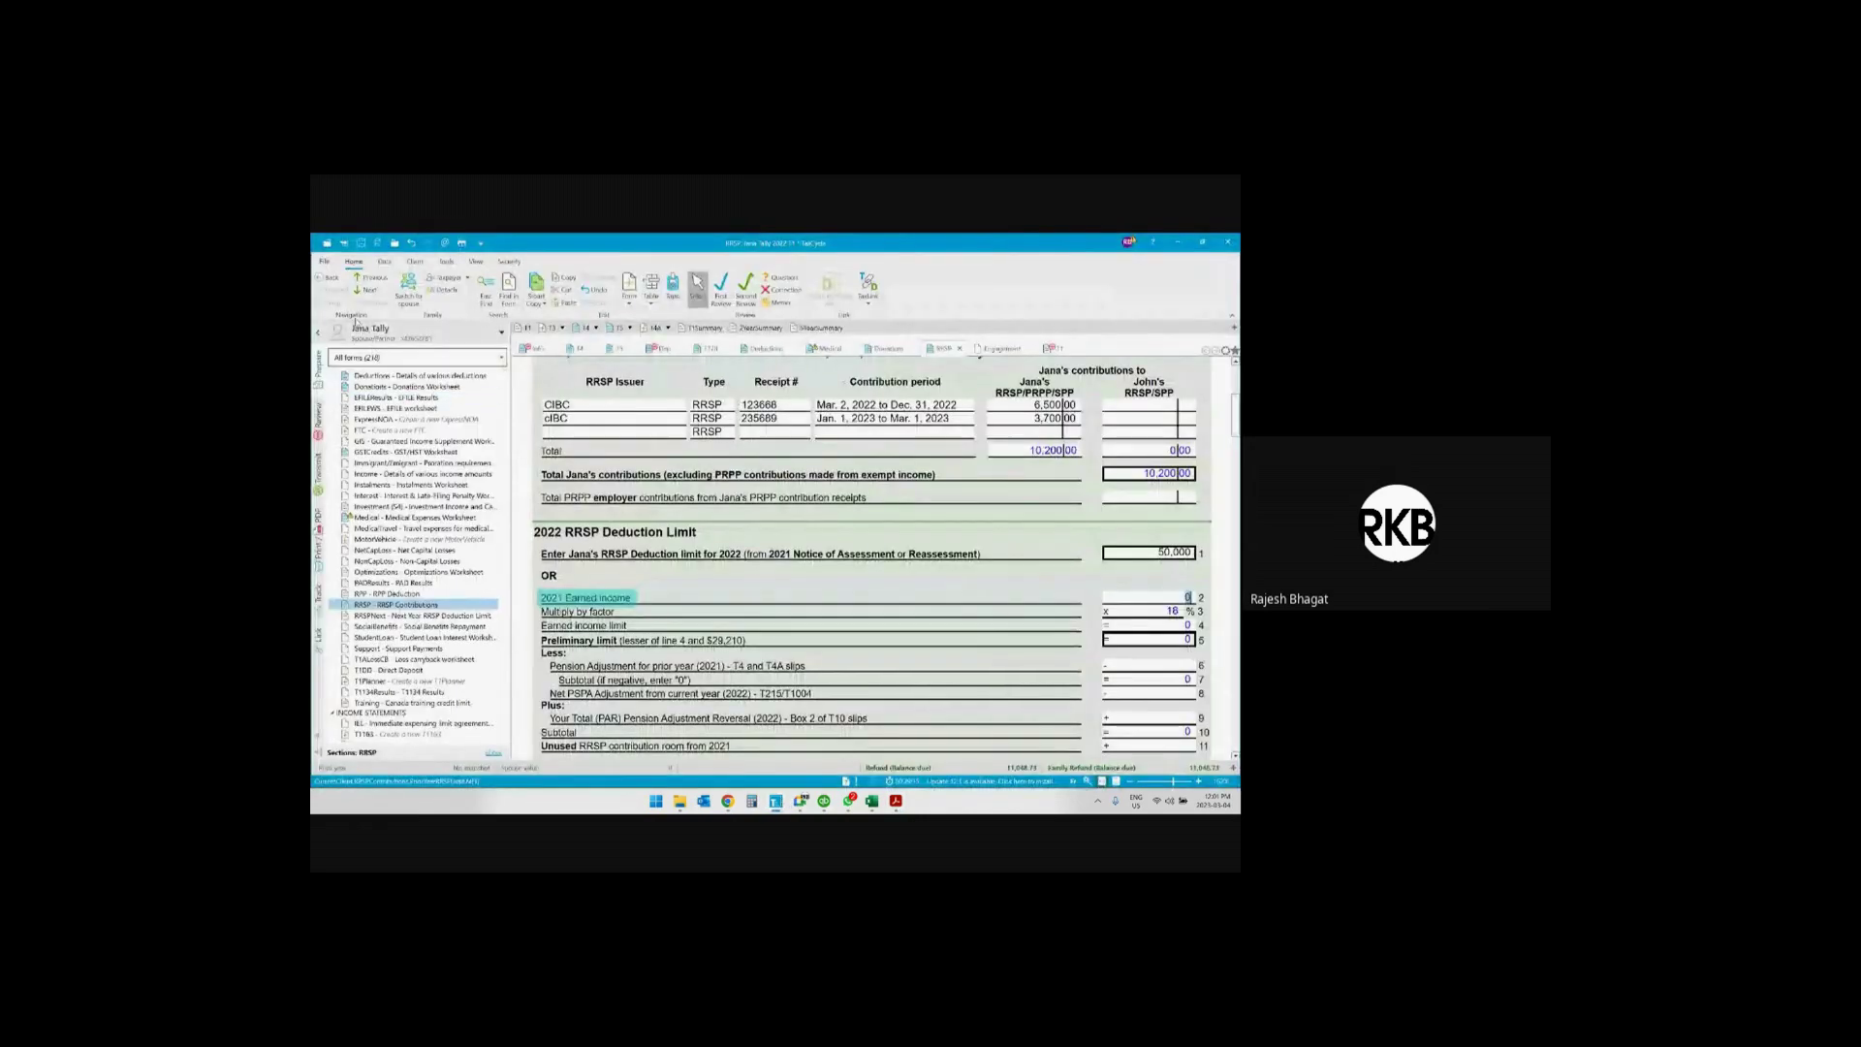
# Start the principal taxpayer's T4 slip with issuer DEF Inc., province of employment ON and employment income 67,825
pyautogui.scroll(3, 696, 412)
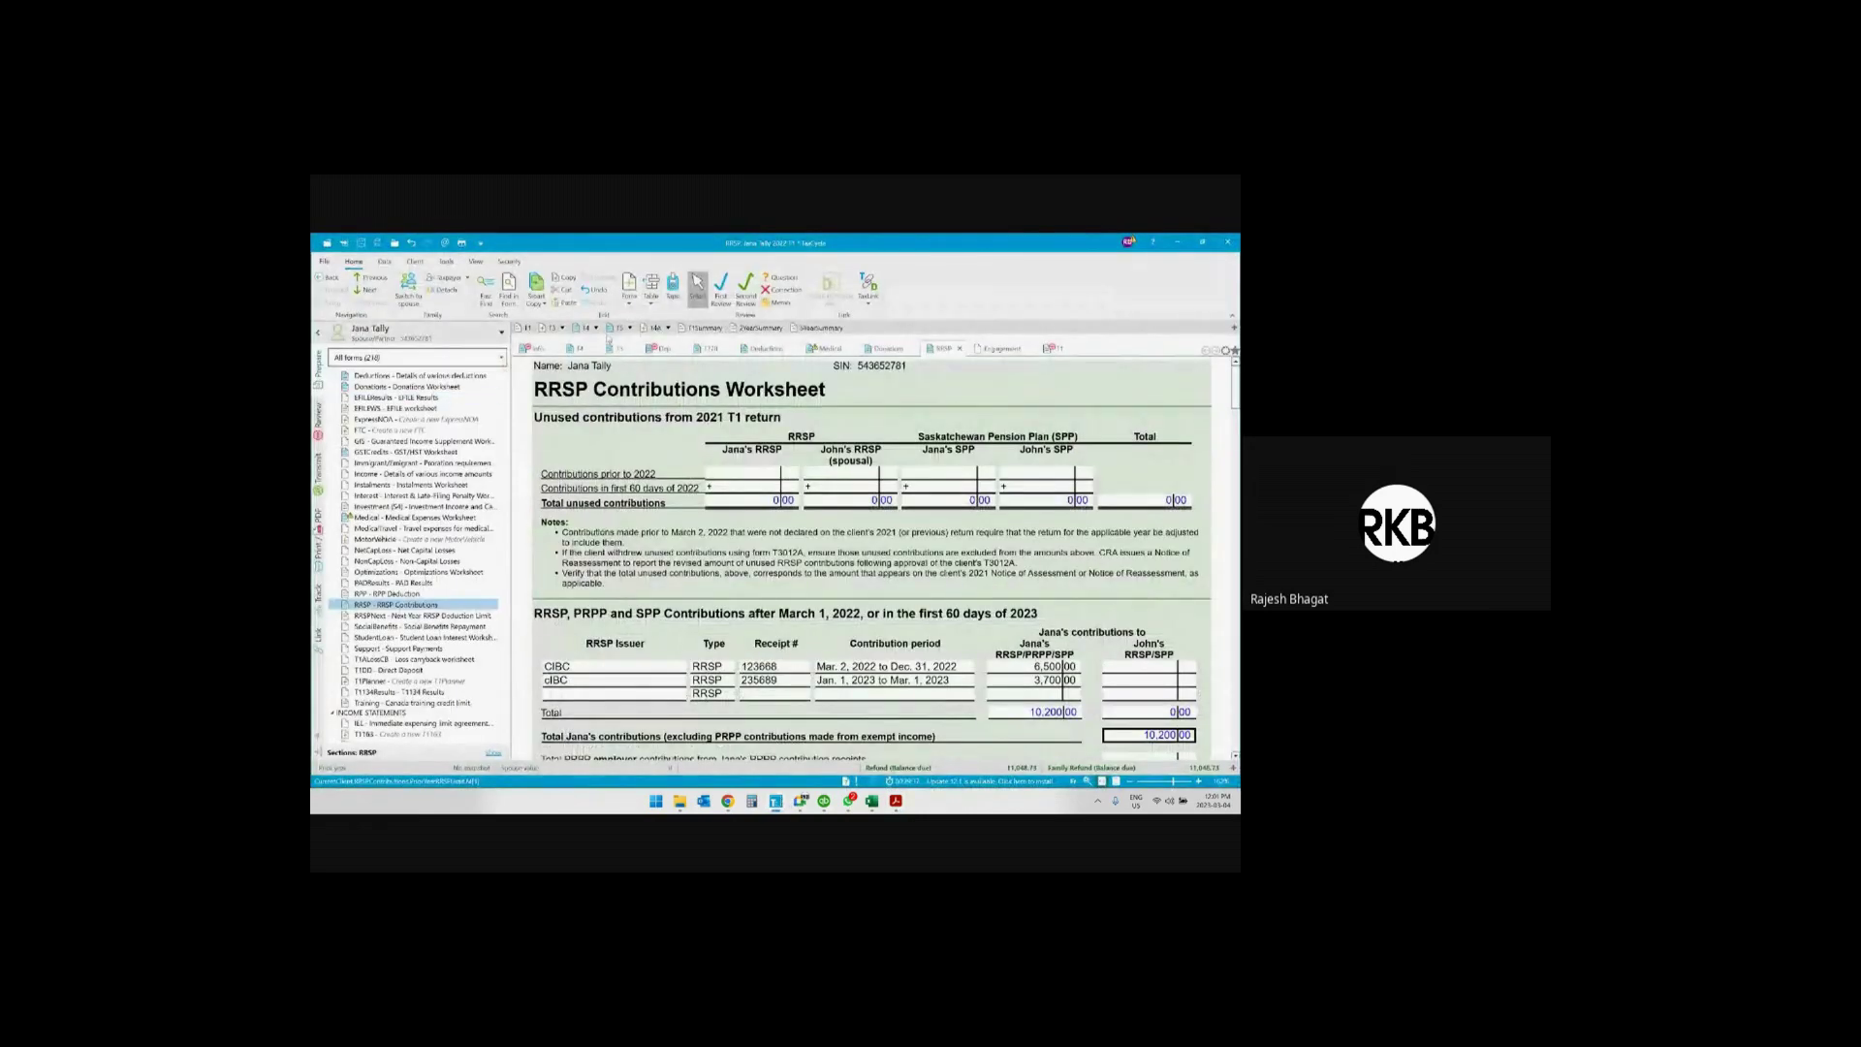
pyautogui.click(581, 328)
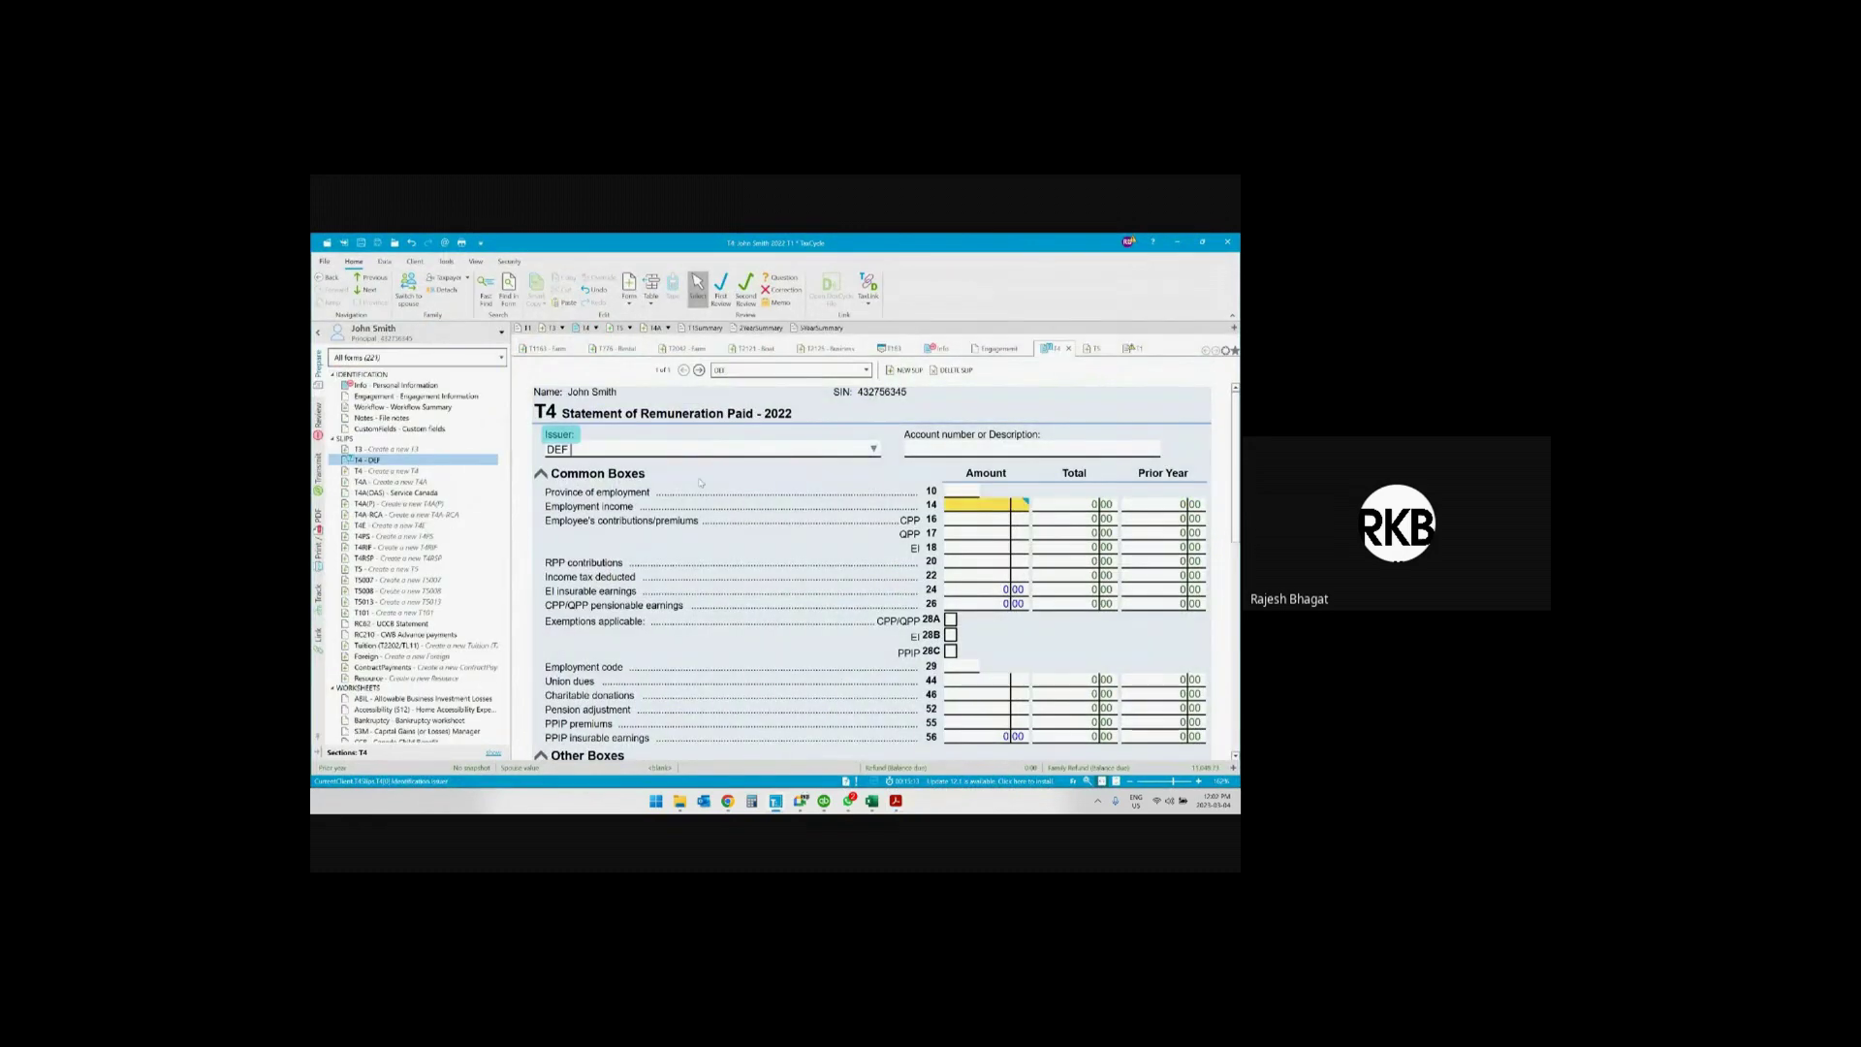
pyautogui.write('O')
pyautogui.press('BackSpace')
pyautogui.press('Tab')
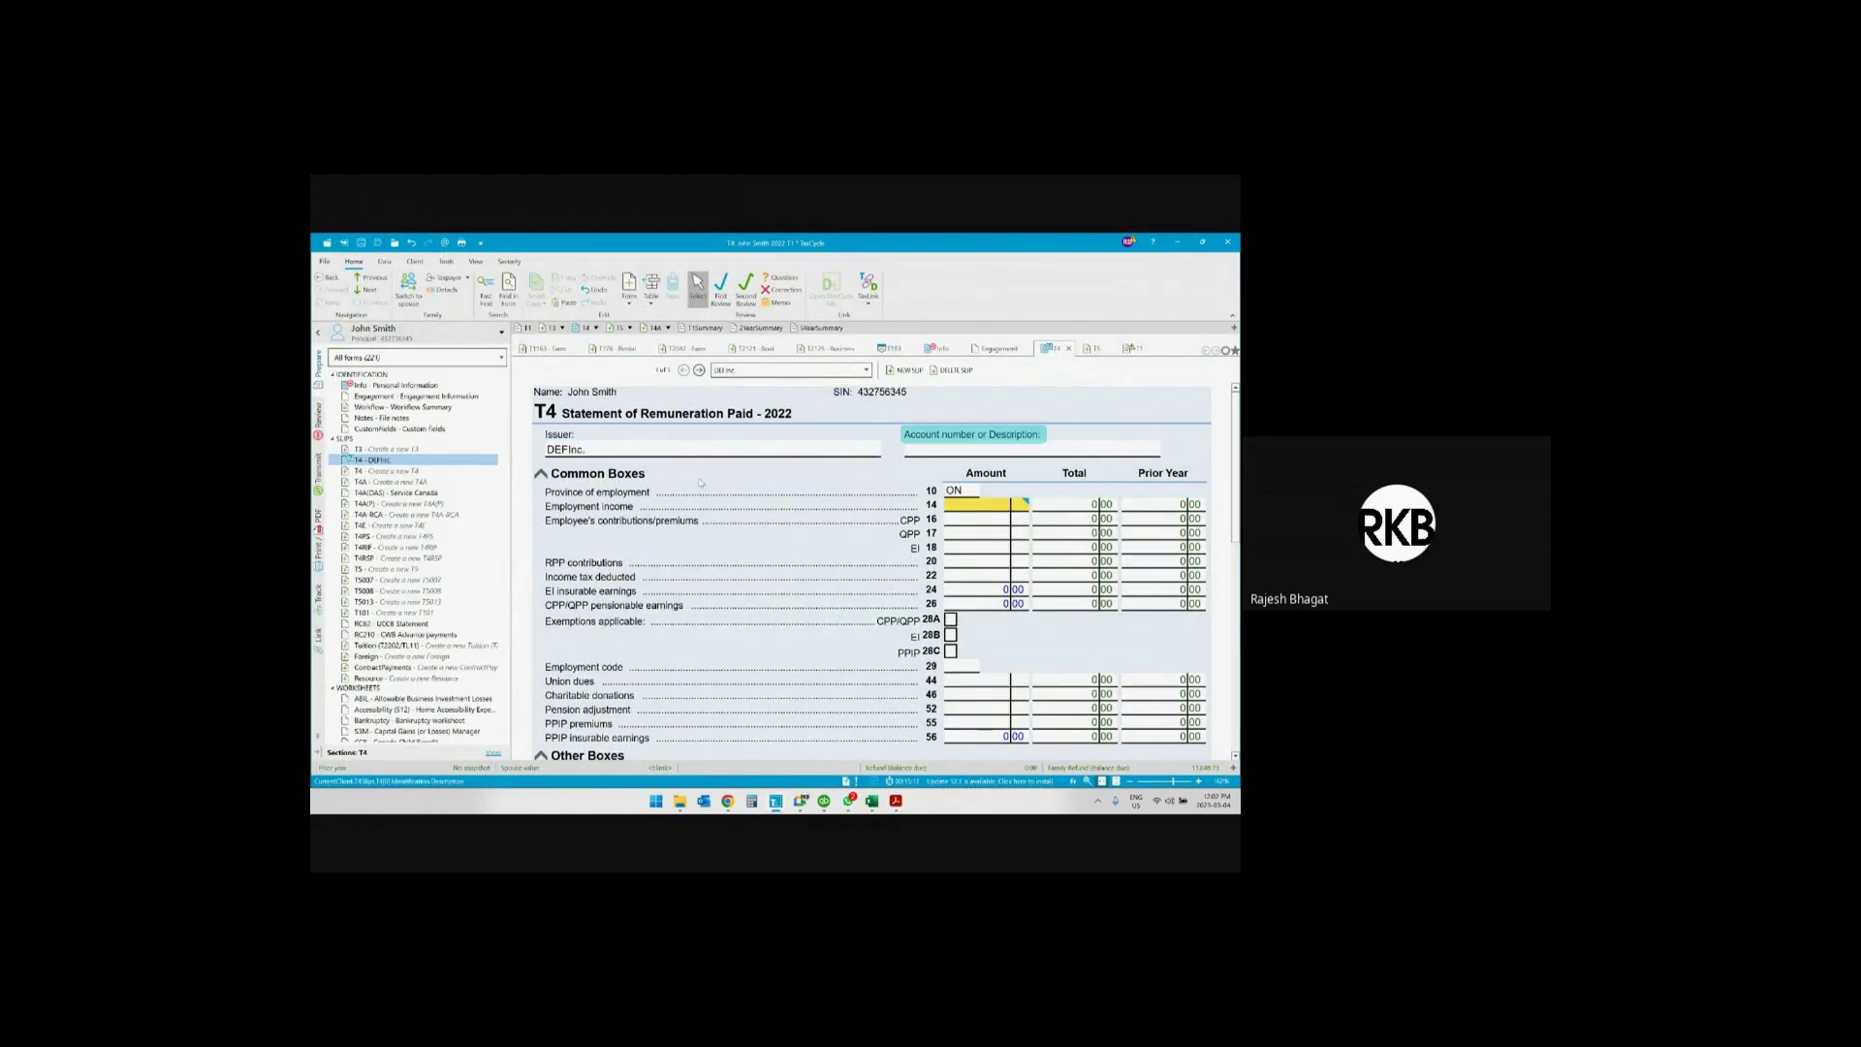
pyautogui.press('Tab')
pyautogui.press('Tab')
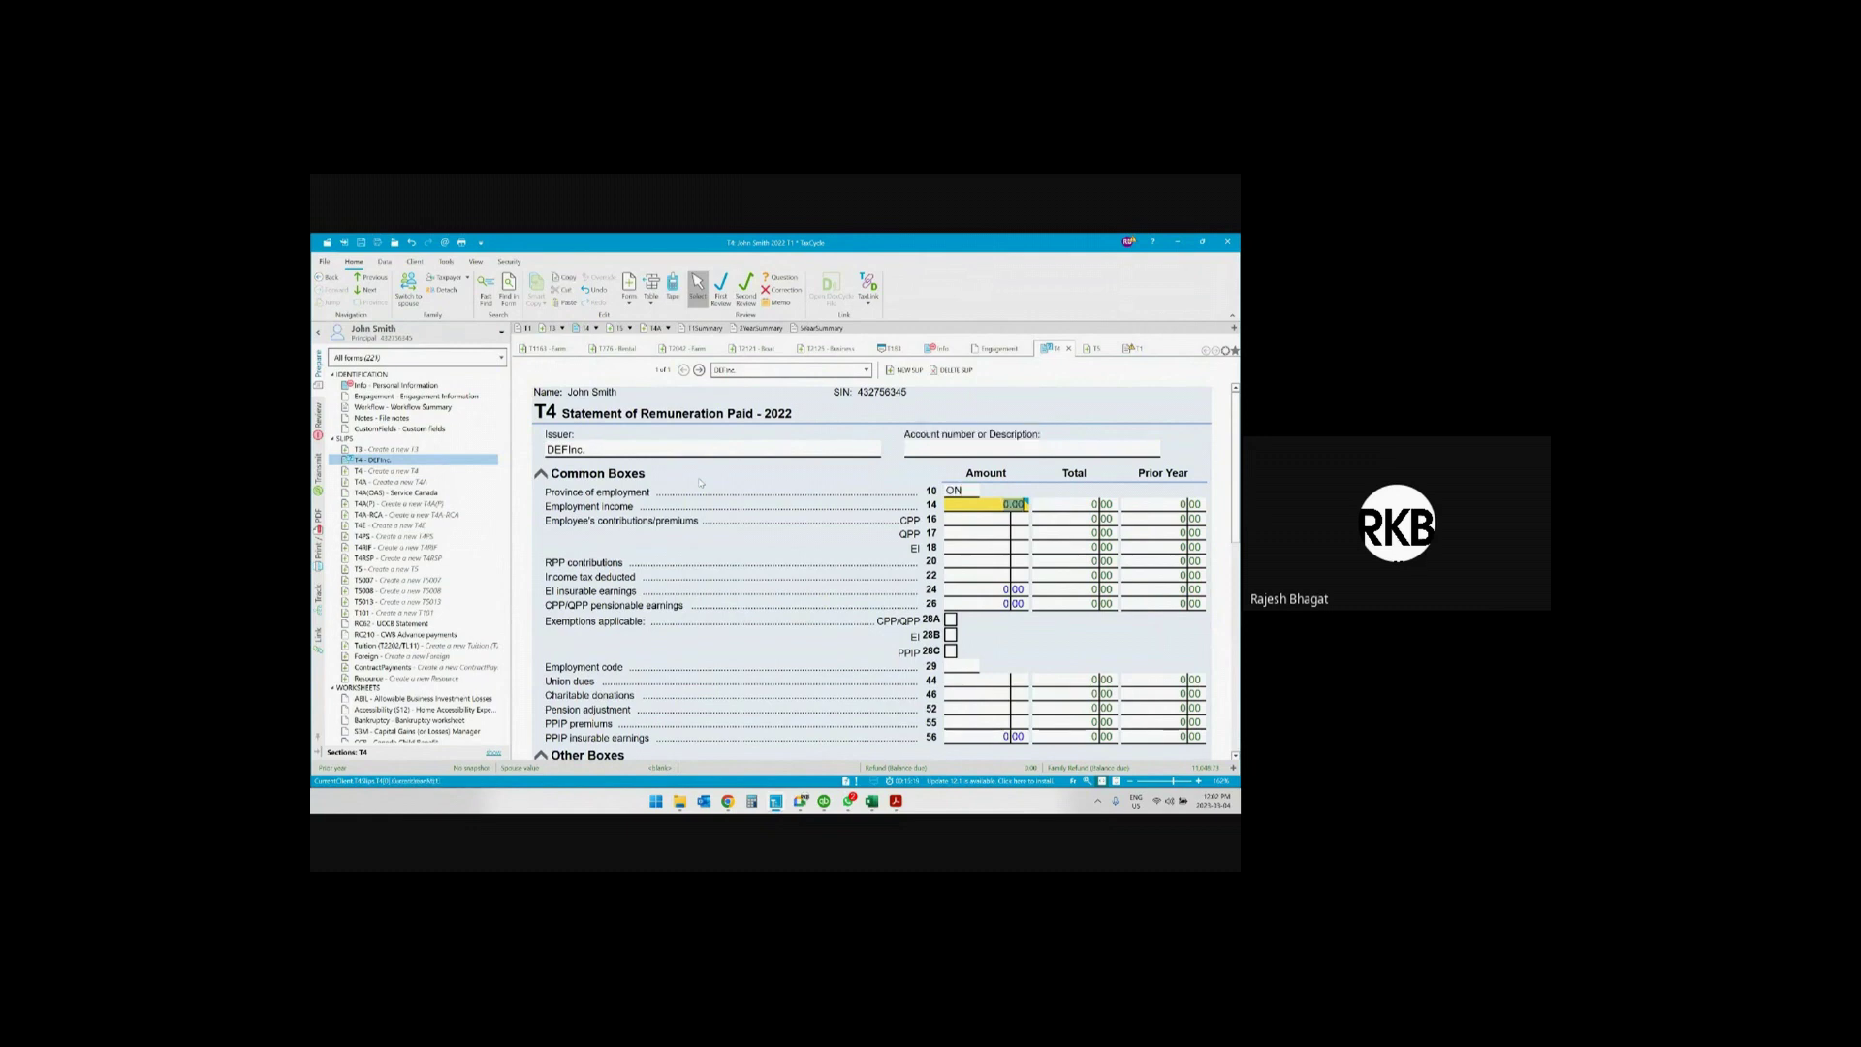
pyautogui.write('67825')
pyautogui.press('Tab')
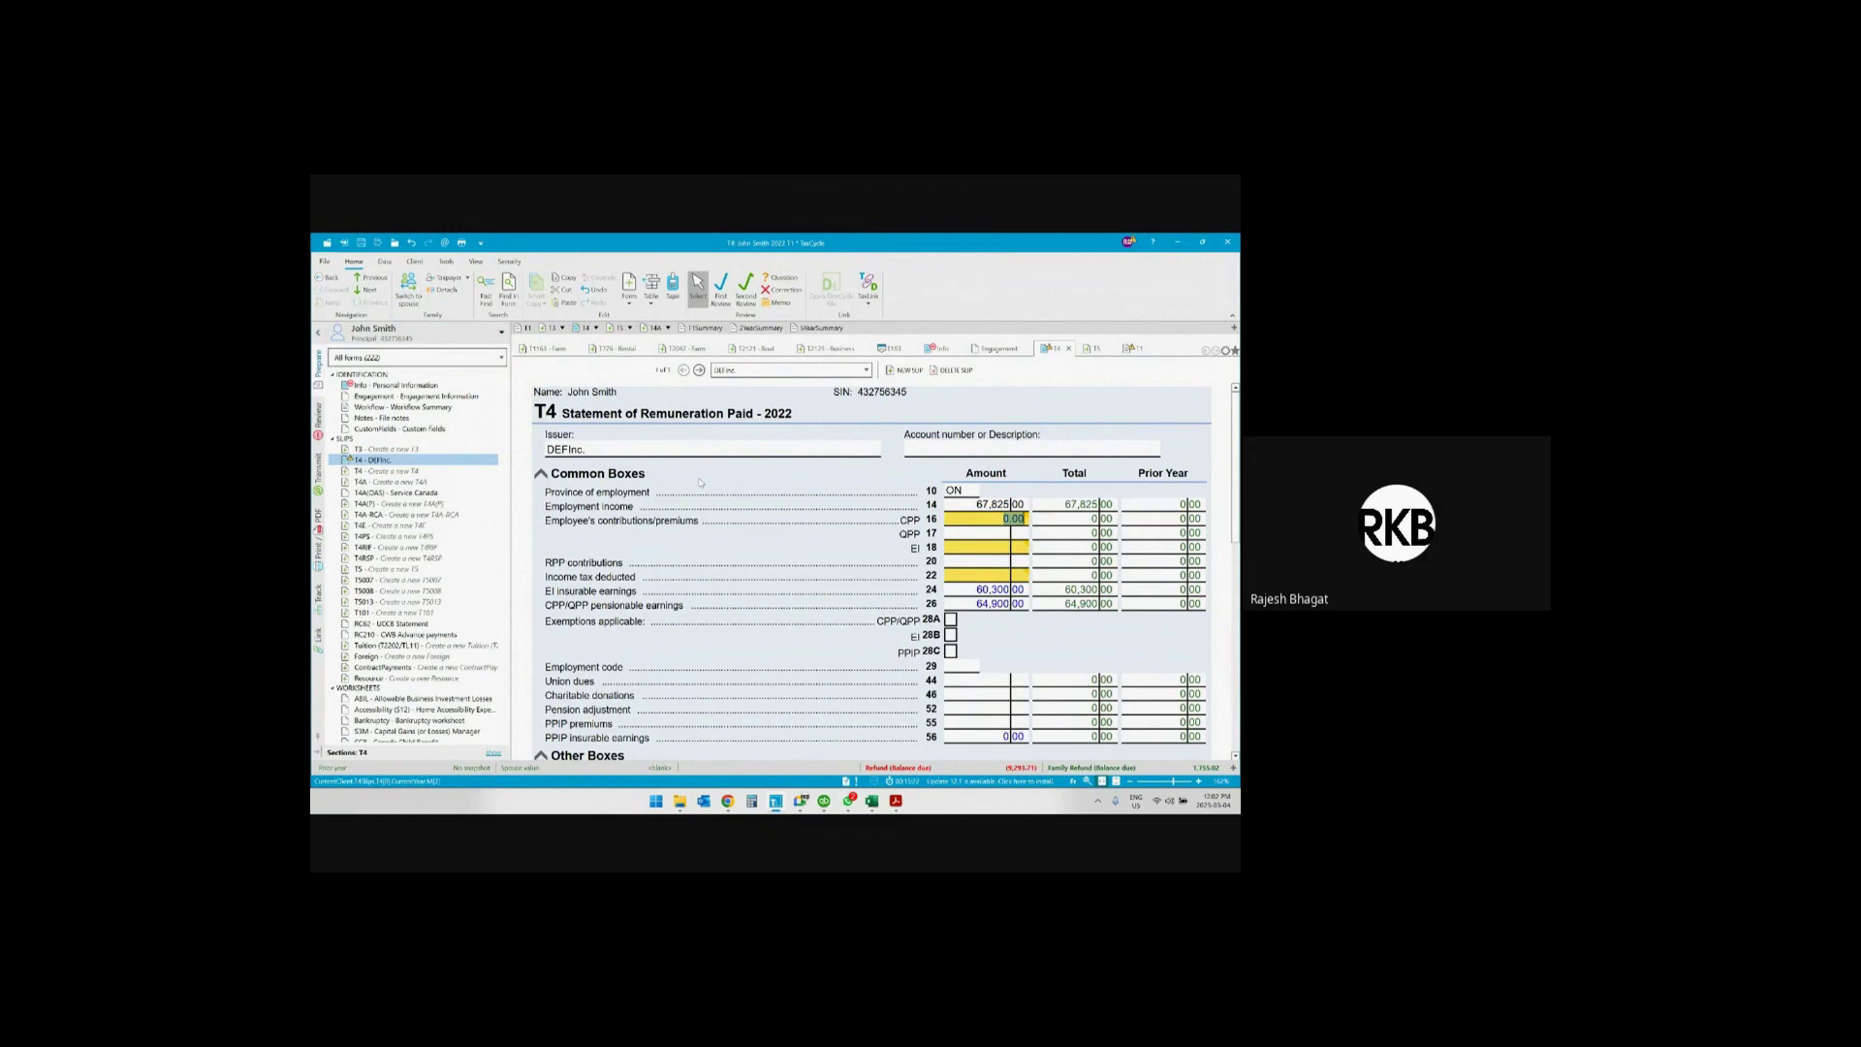
# Fill in the T4 deductions using the suggested CPP 3,499.80 and EI 952.74, and income tax deducted 21,645
pyautogui.write('3399')
pyautogui.press('Tab')
pyautogui.moveTo(1020, 521)
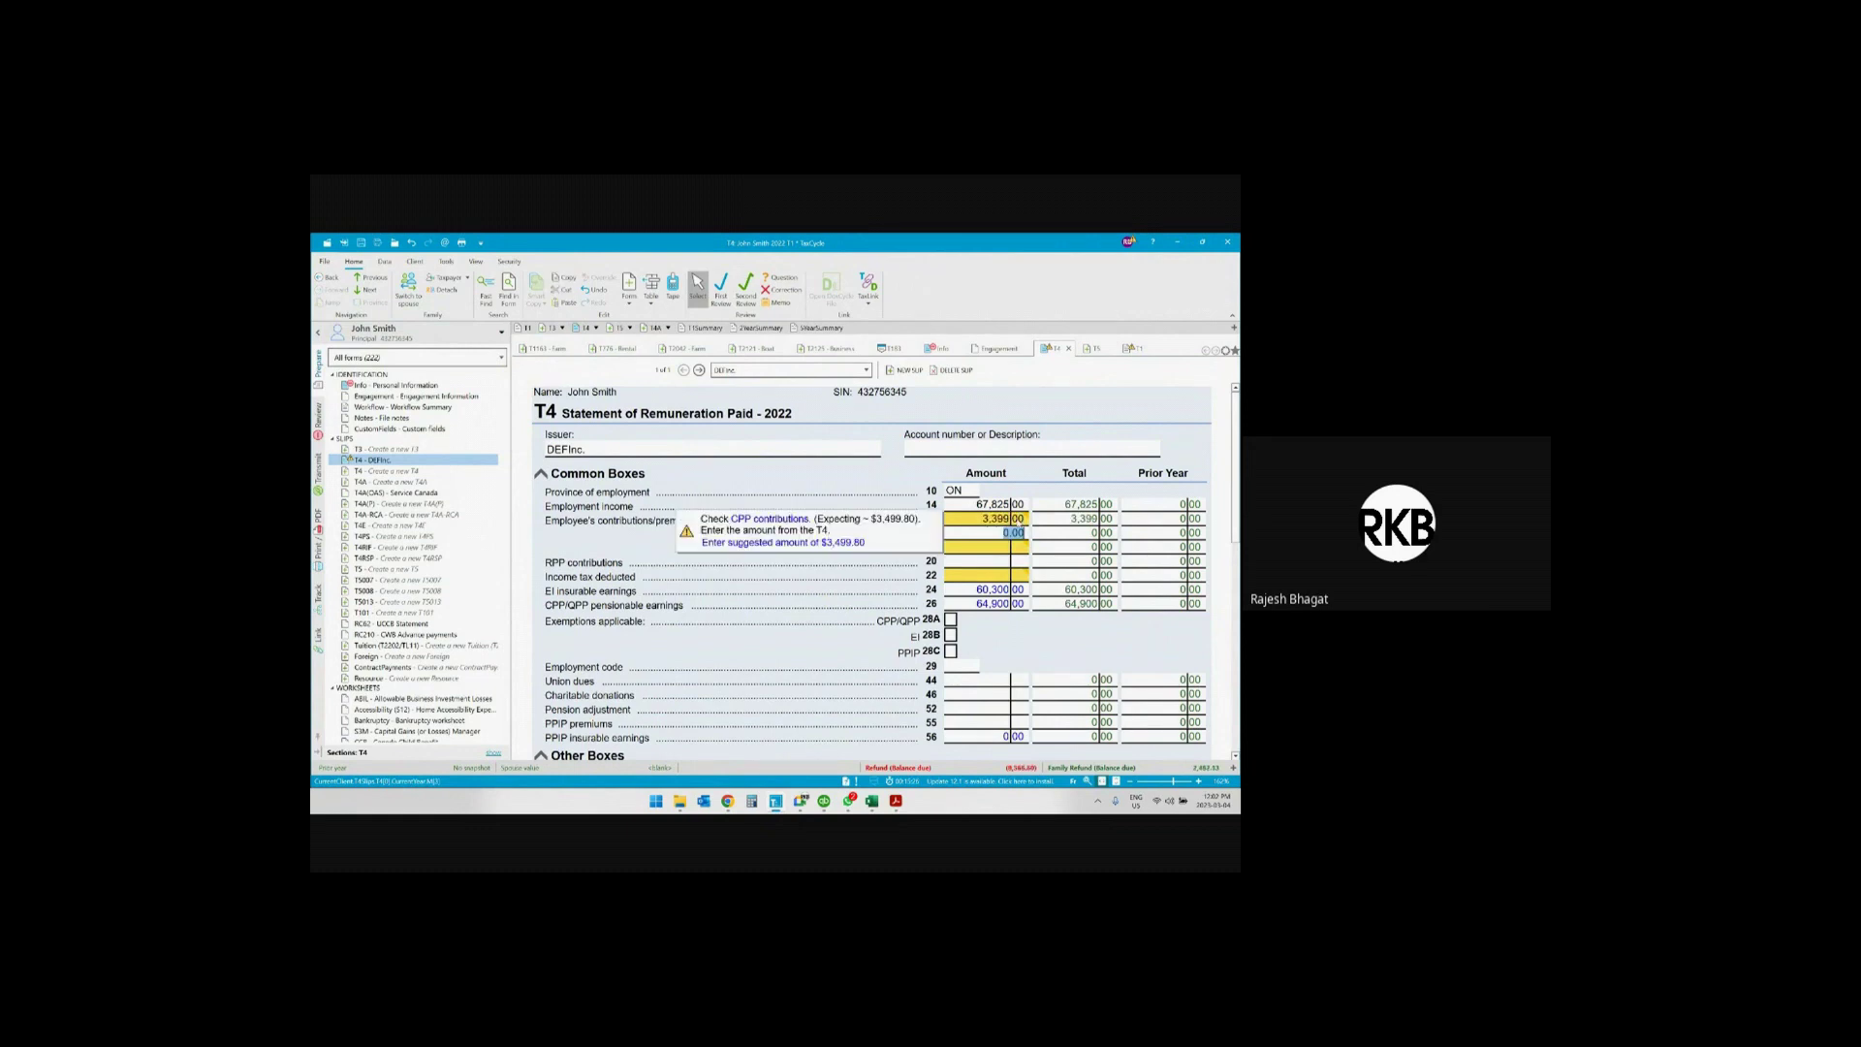
pyautogui.click(844, 543)
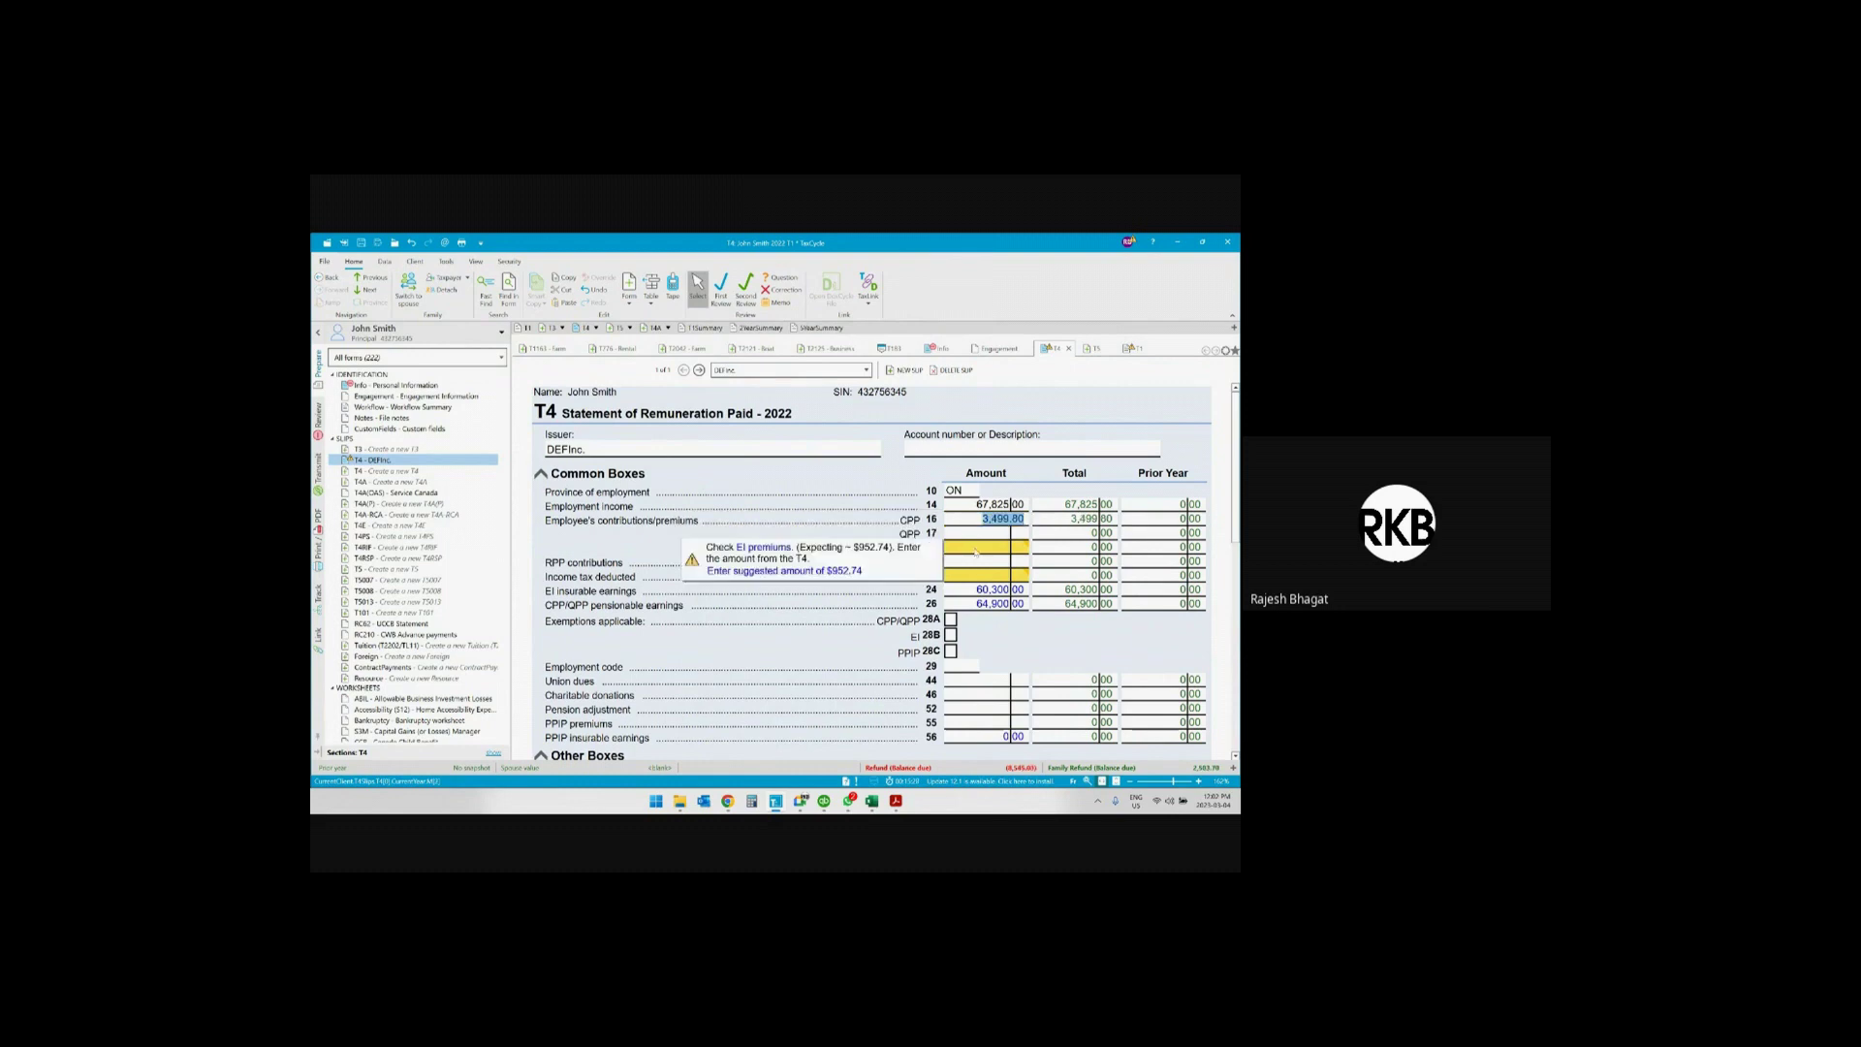
pyautogui.click(863, 570)
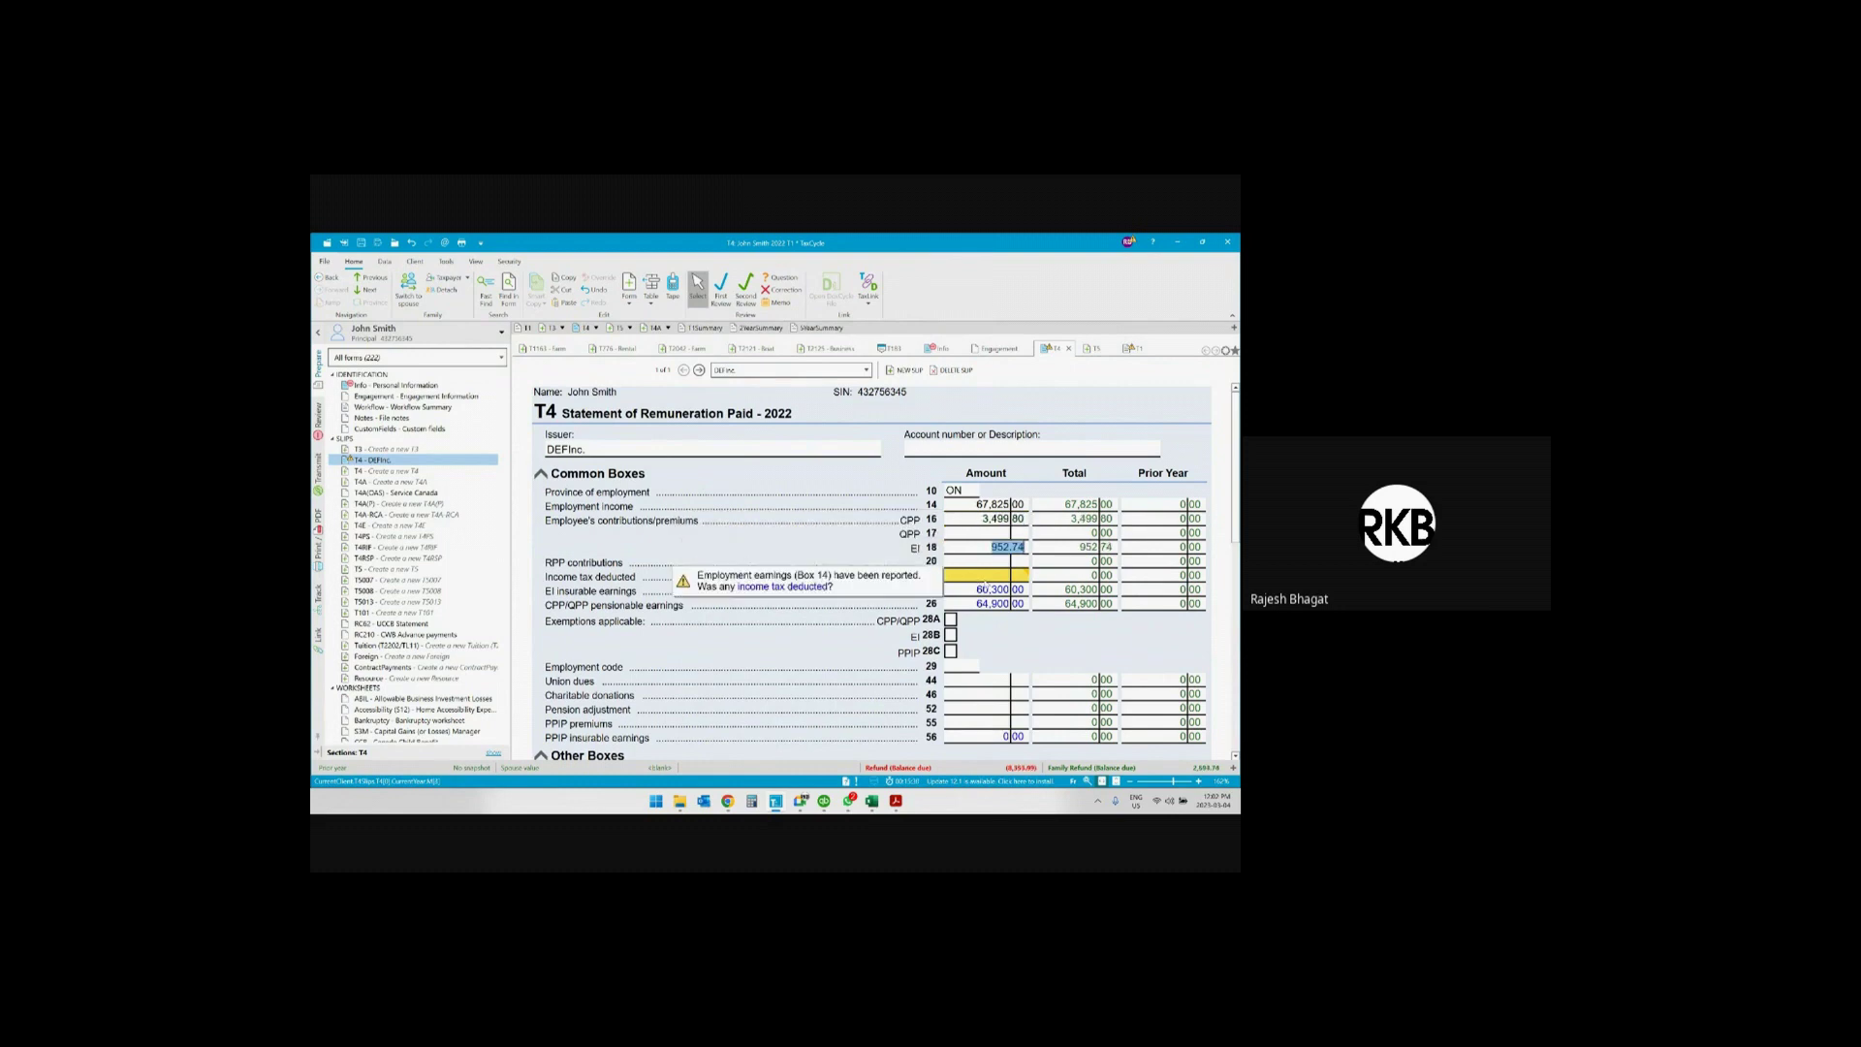
pyautogui.write('21645')
pyautogui.press('Tab')
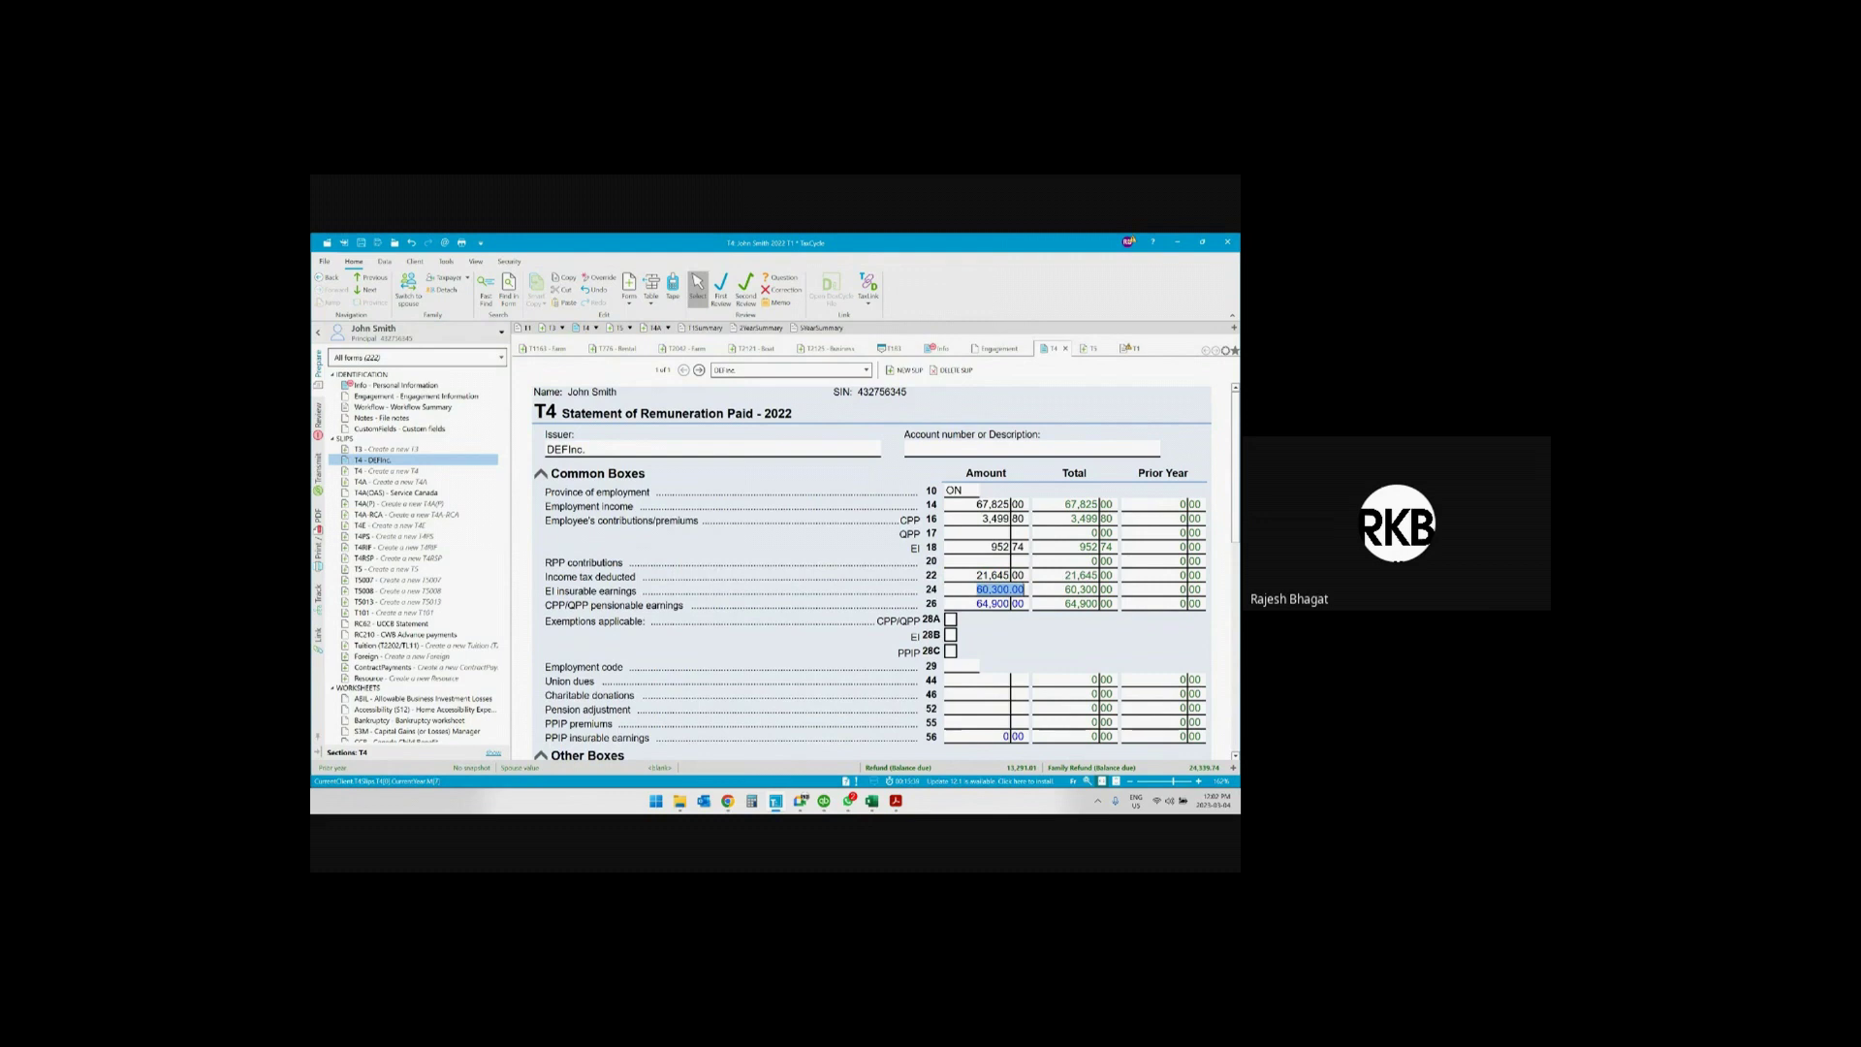
# Enter union dues of 450 on the DEF Inc. T4 slip and check the remaining other boxes
pyautogui.scroll(-1, 952, 631)
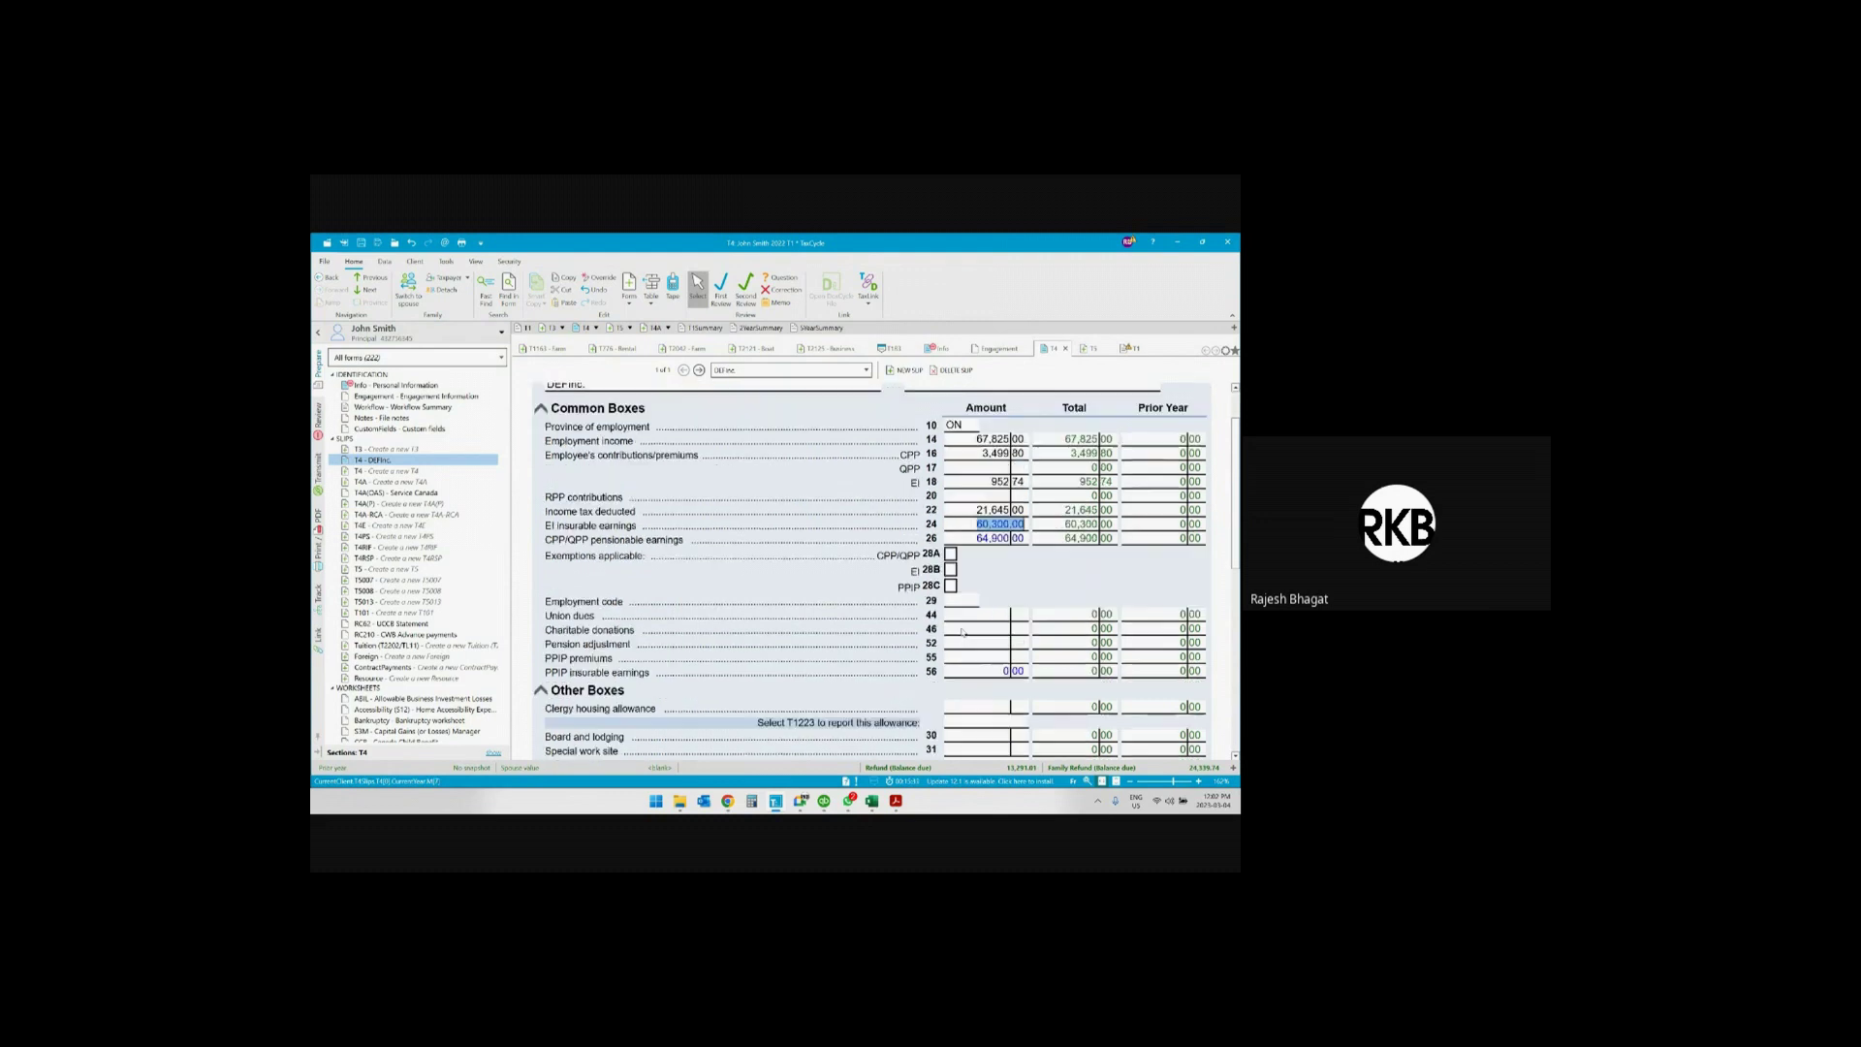
pyautogui.click(965, 616)
pyautogui.write('450')
pyautogui.press('Tab')
pyautogui.scroll(-3, 964, 615)
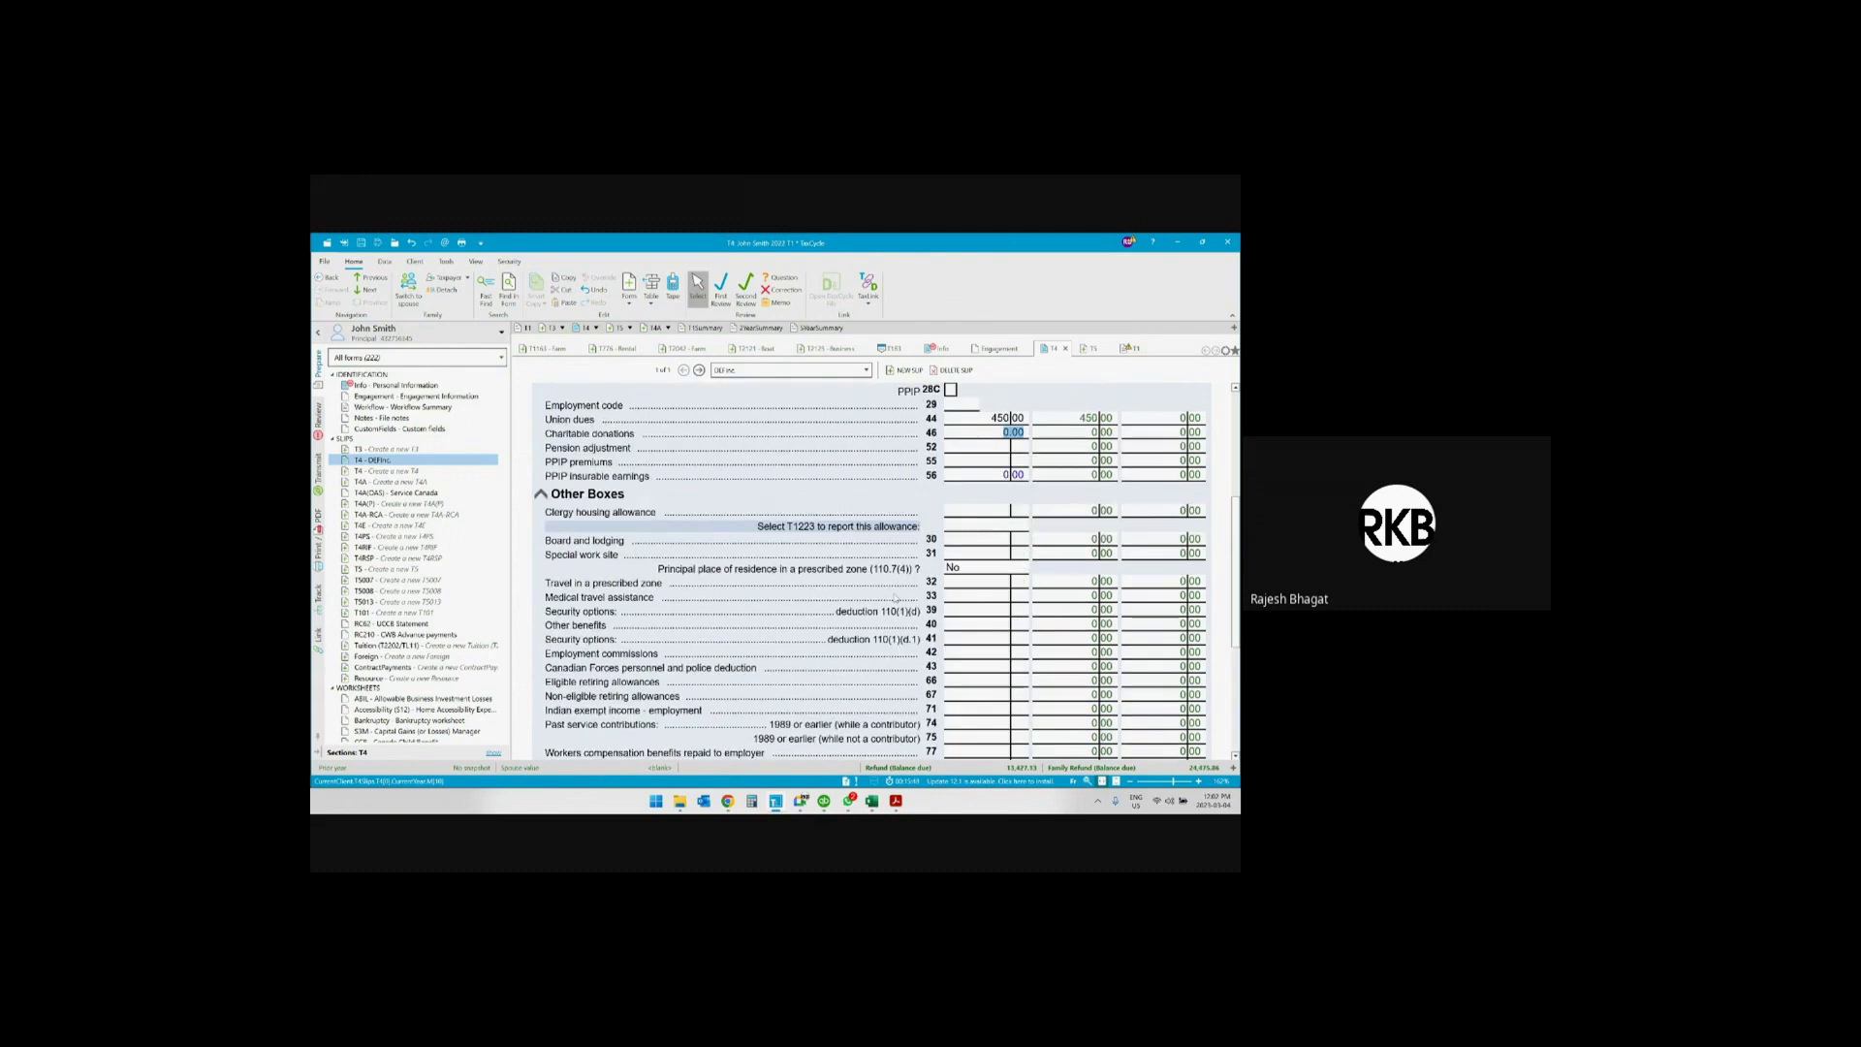
pyautogui.scroll(-2, 1095, 578)
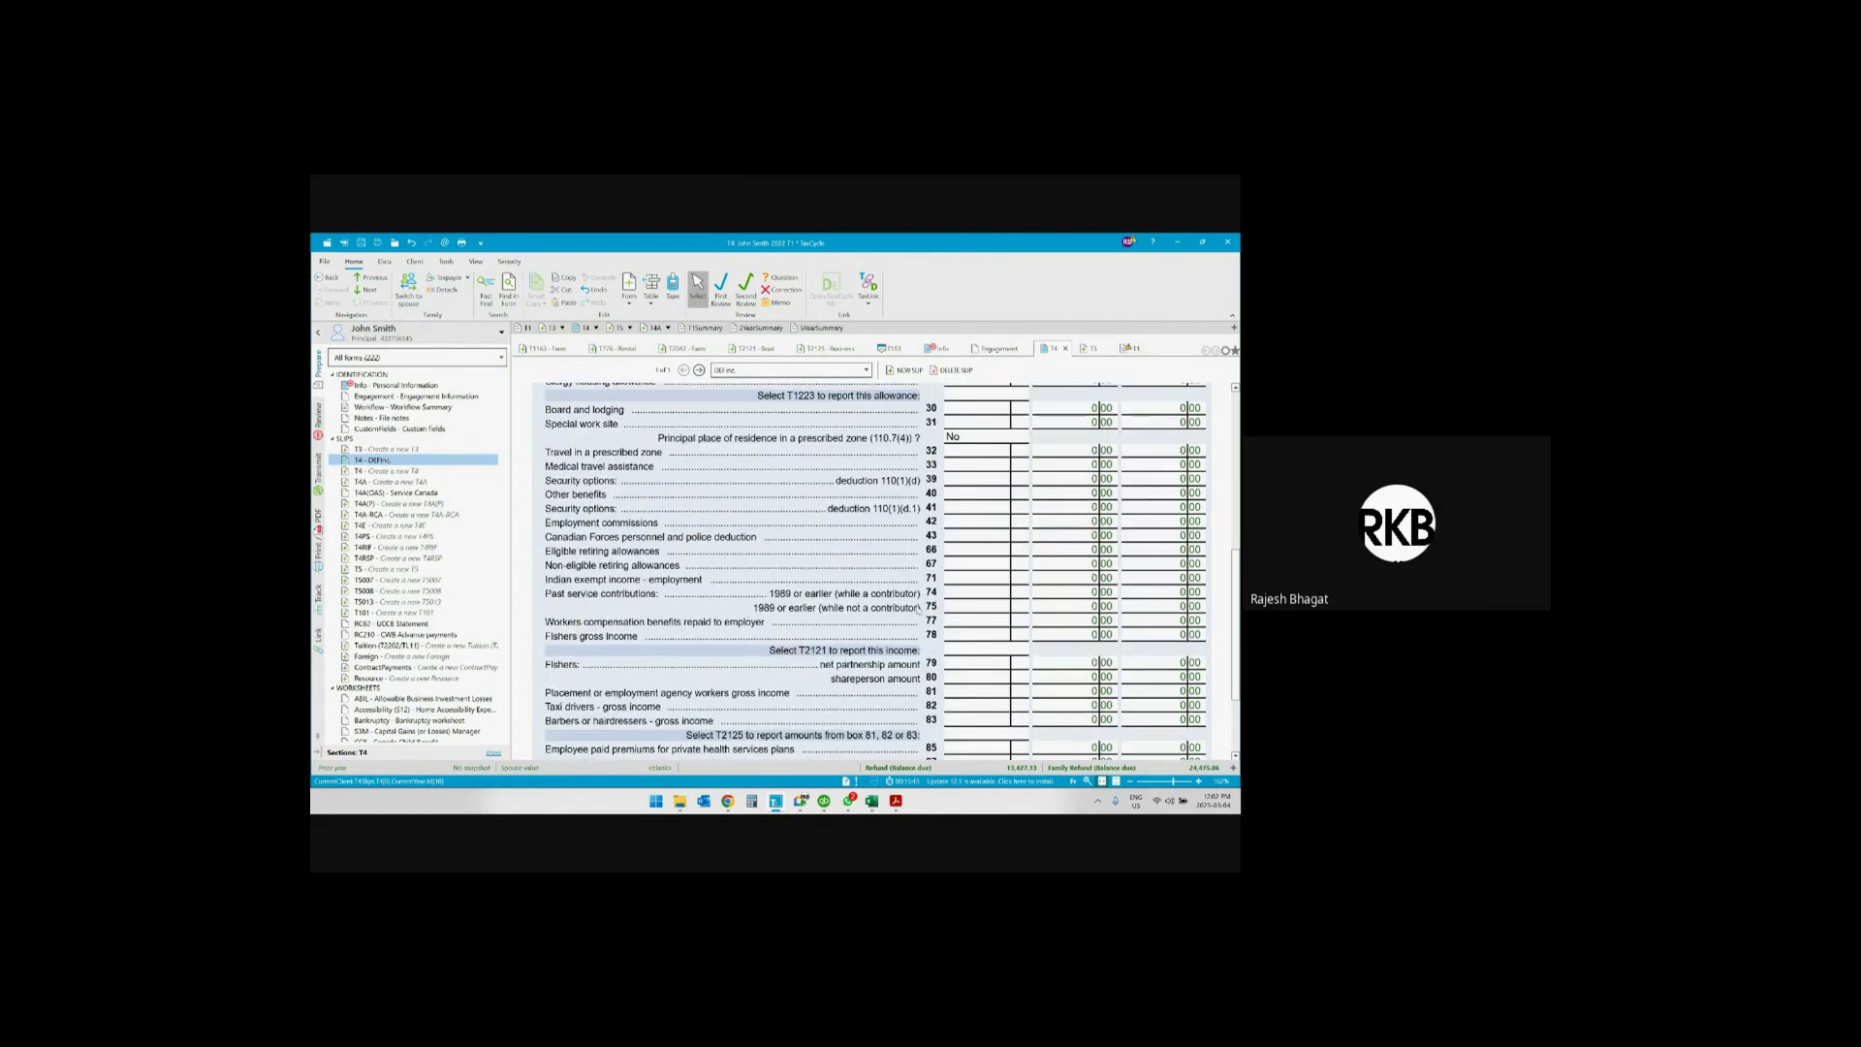
# Locate the business income and rental income files in the Personal Tax folder and return to TaxCycle
pyautogui.click(686, 801)
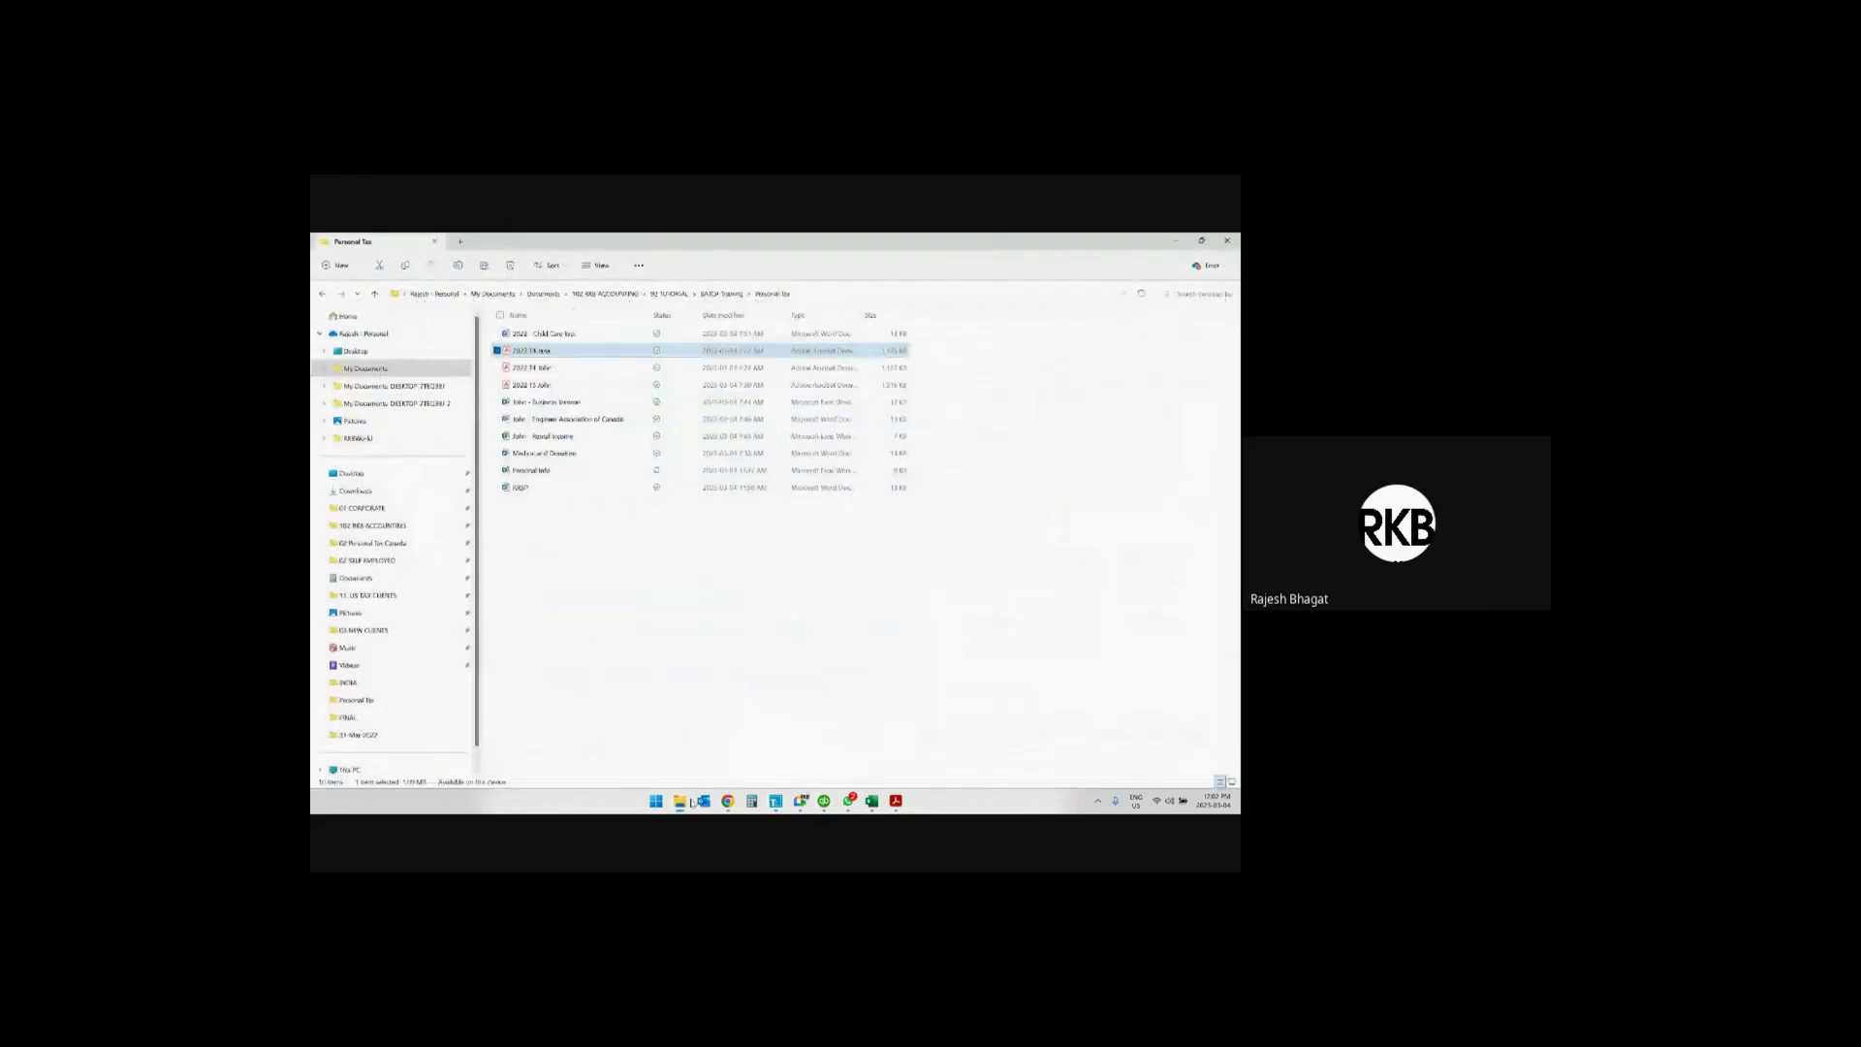
pyautogui.click(547, 401)
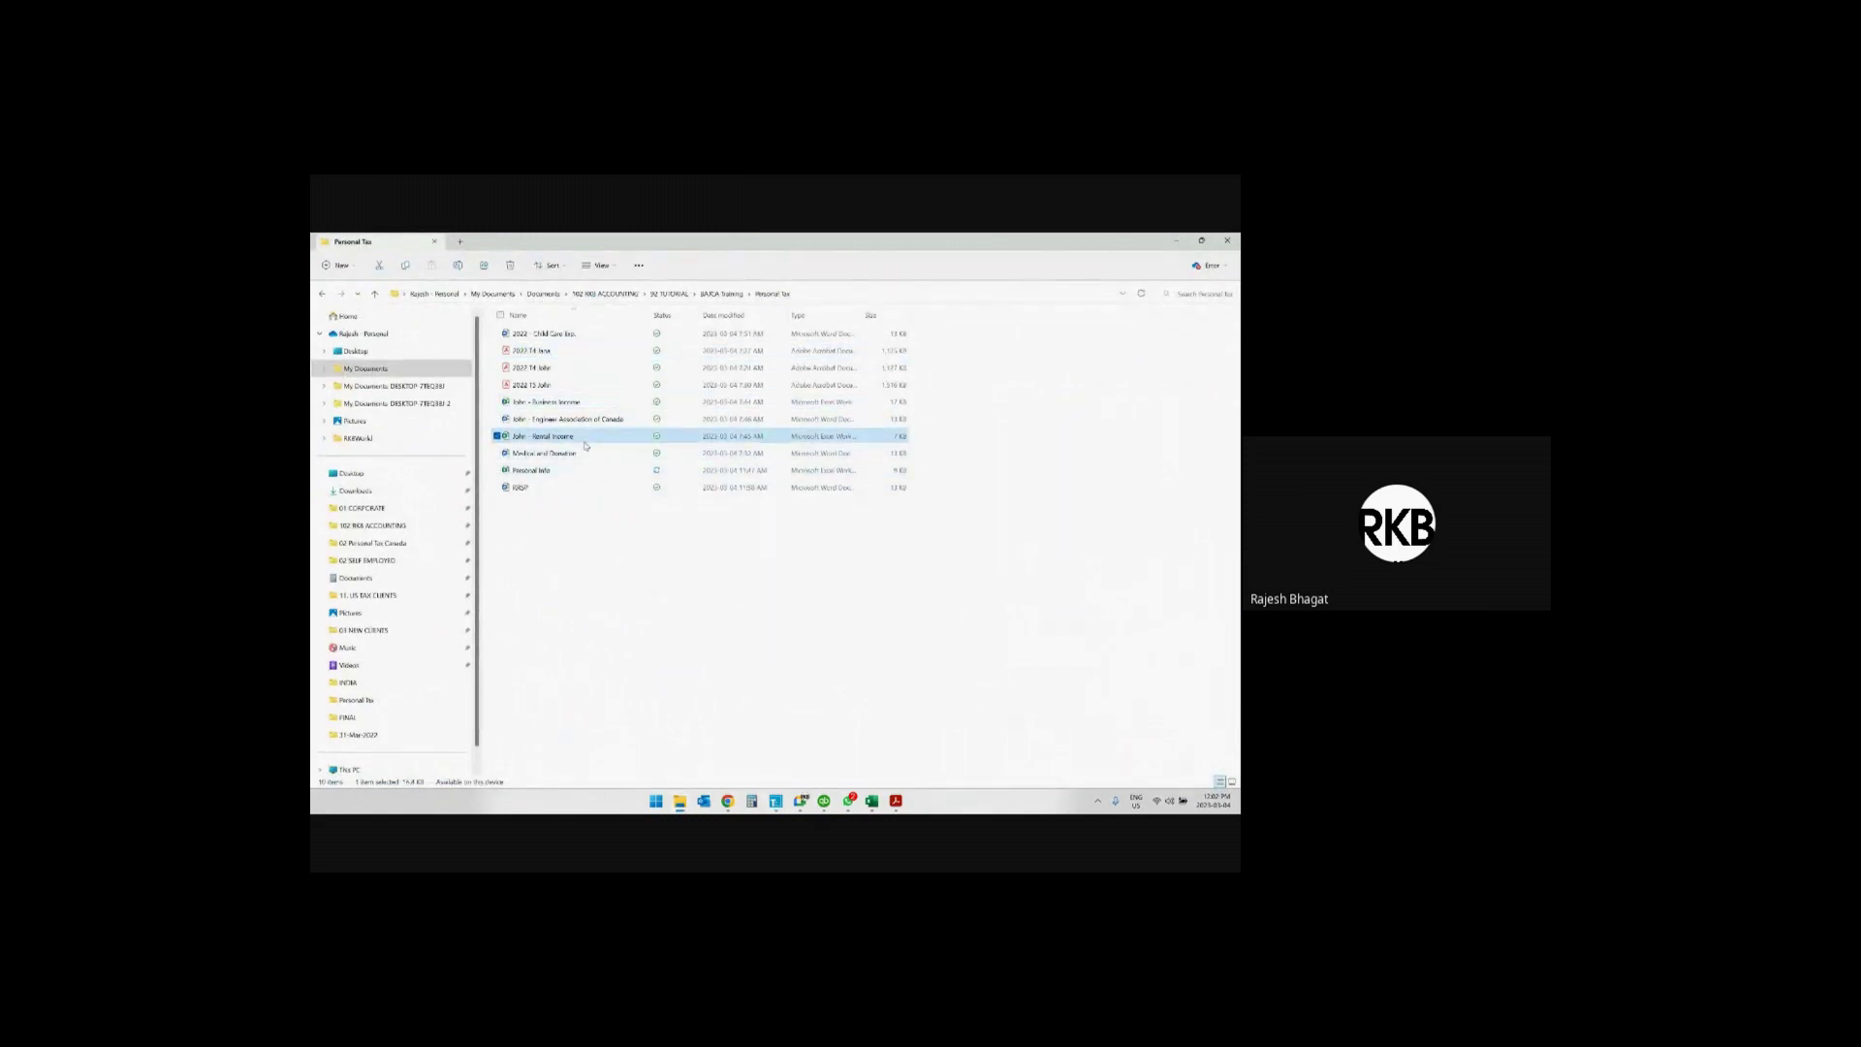
pyautogui.click(584, 436)
pyautogui.click(1176, 241)
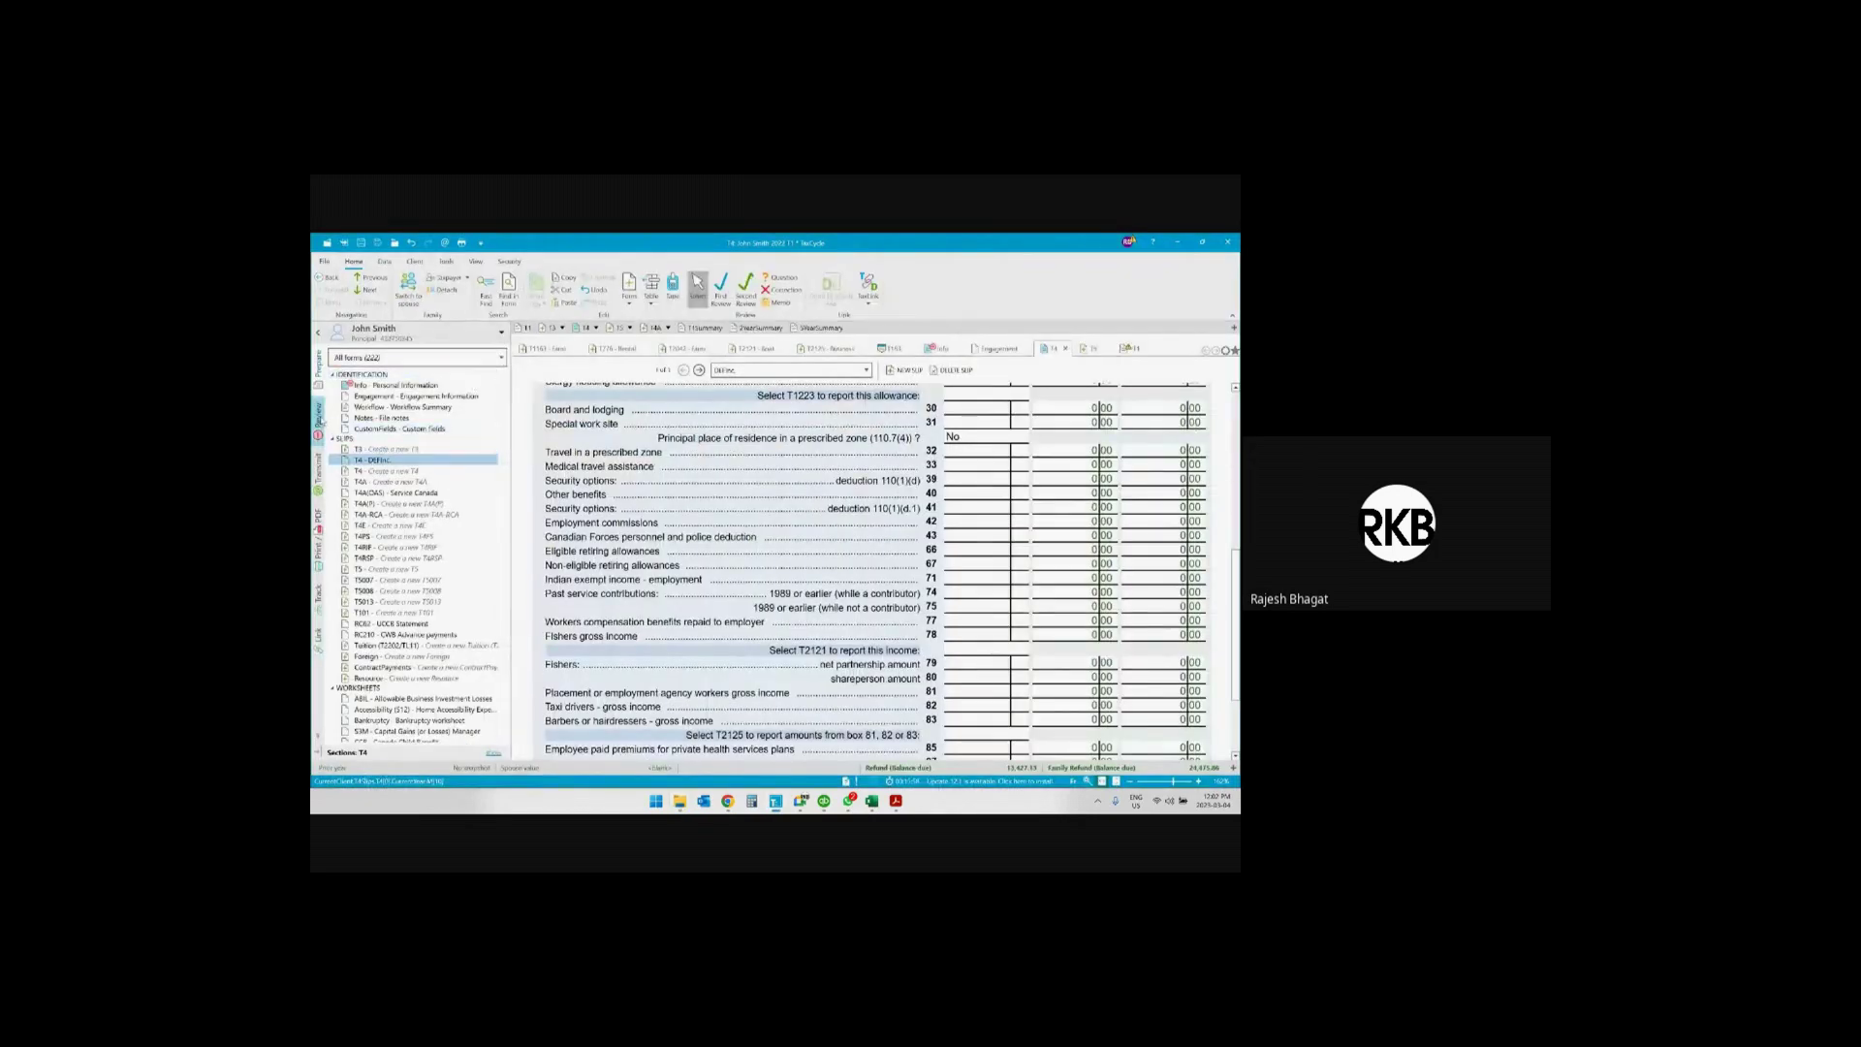
# Check the principal return's review messages and transmission status, and view the Personal Information form
pyautogui.click(319, 418)
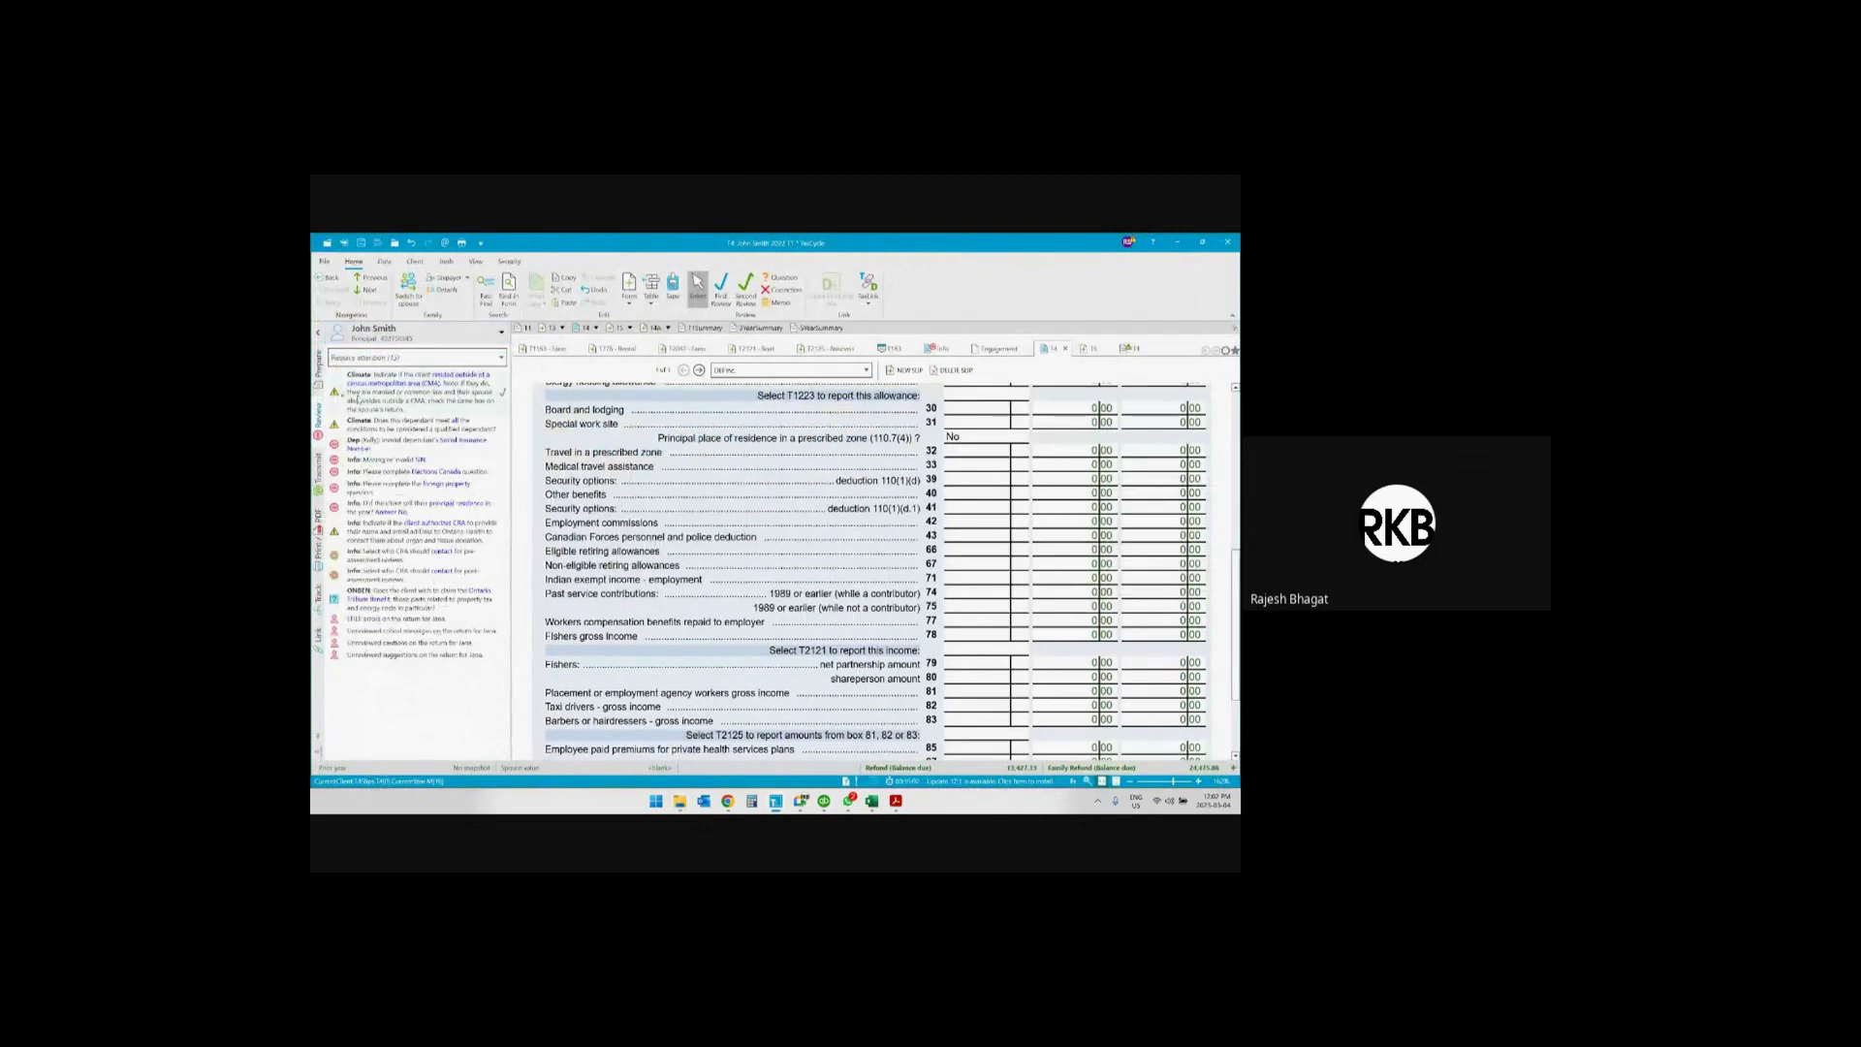
pyautogui.click(319, 366)
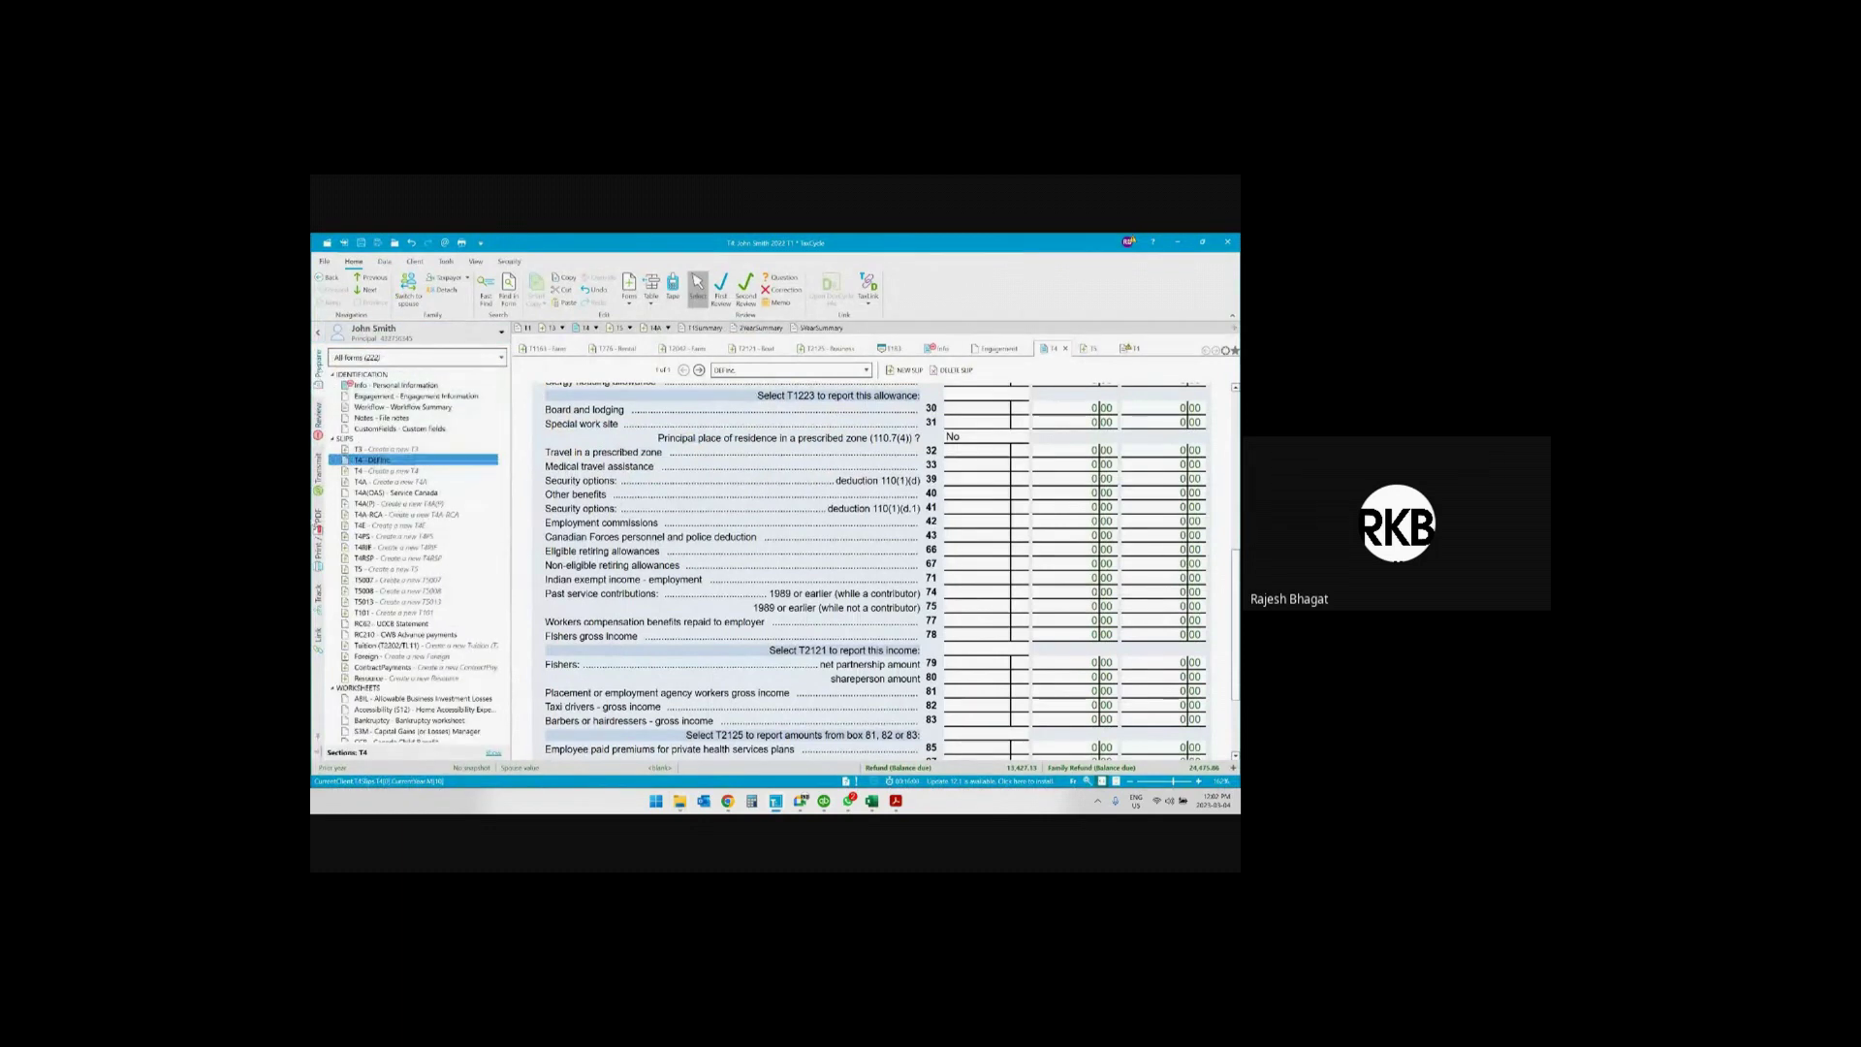
pyautogui.click(319, 470)
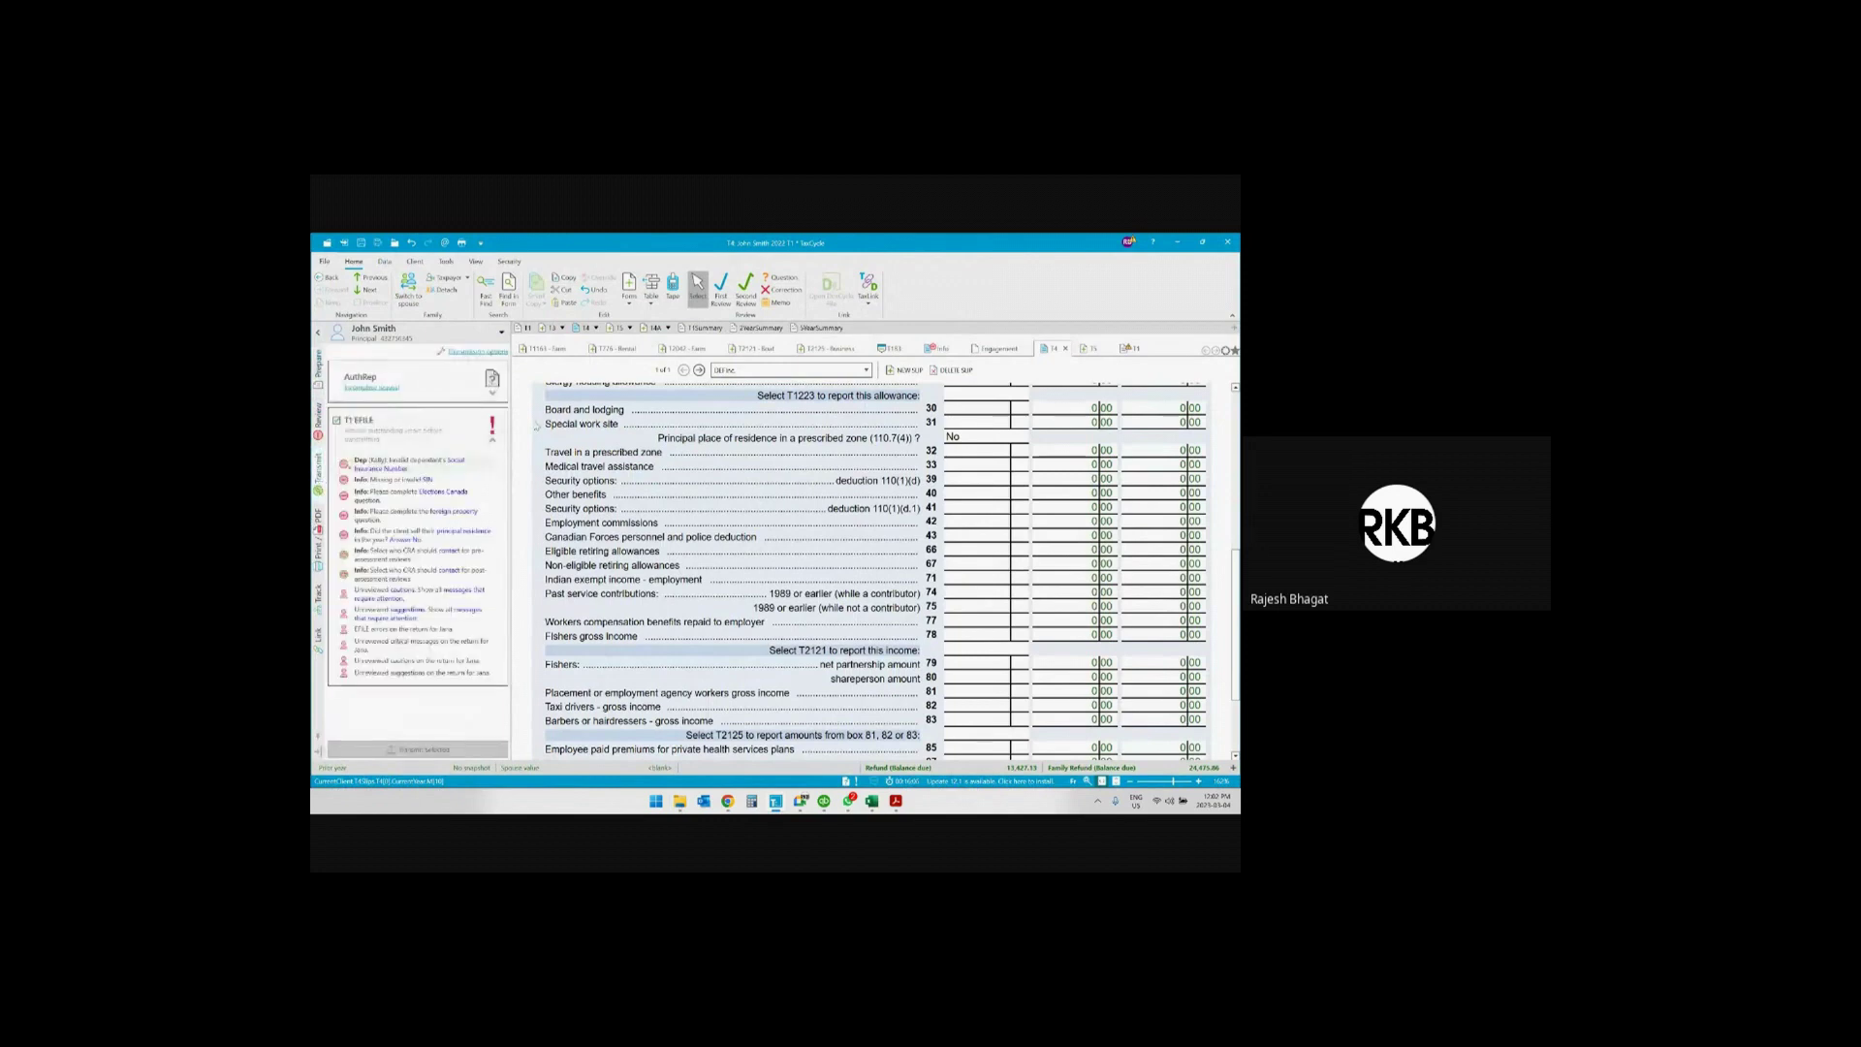
pyautogui.click(319, 368)
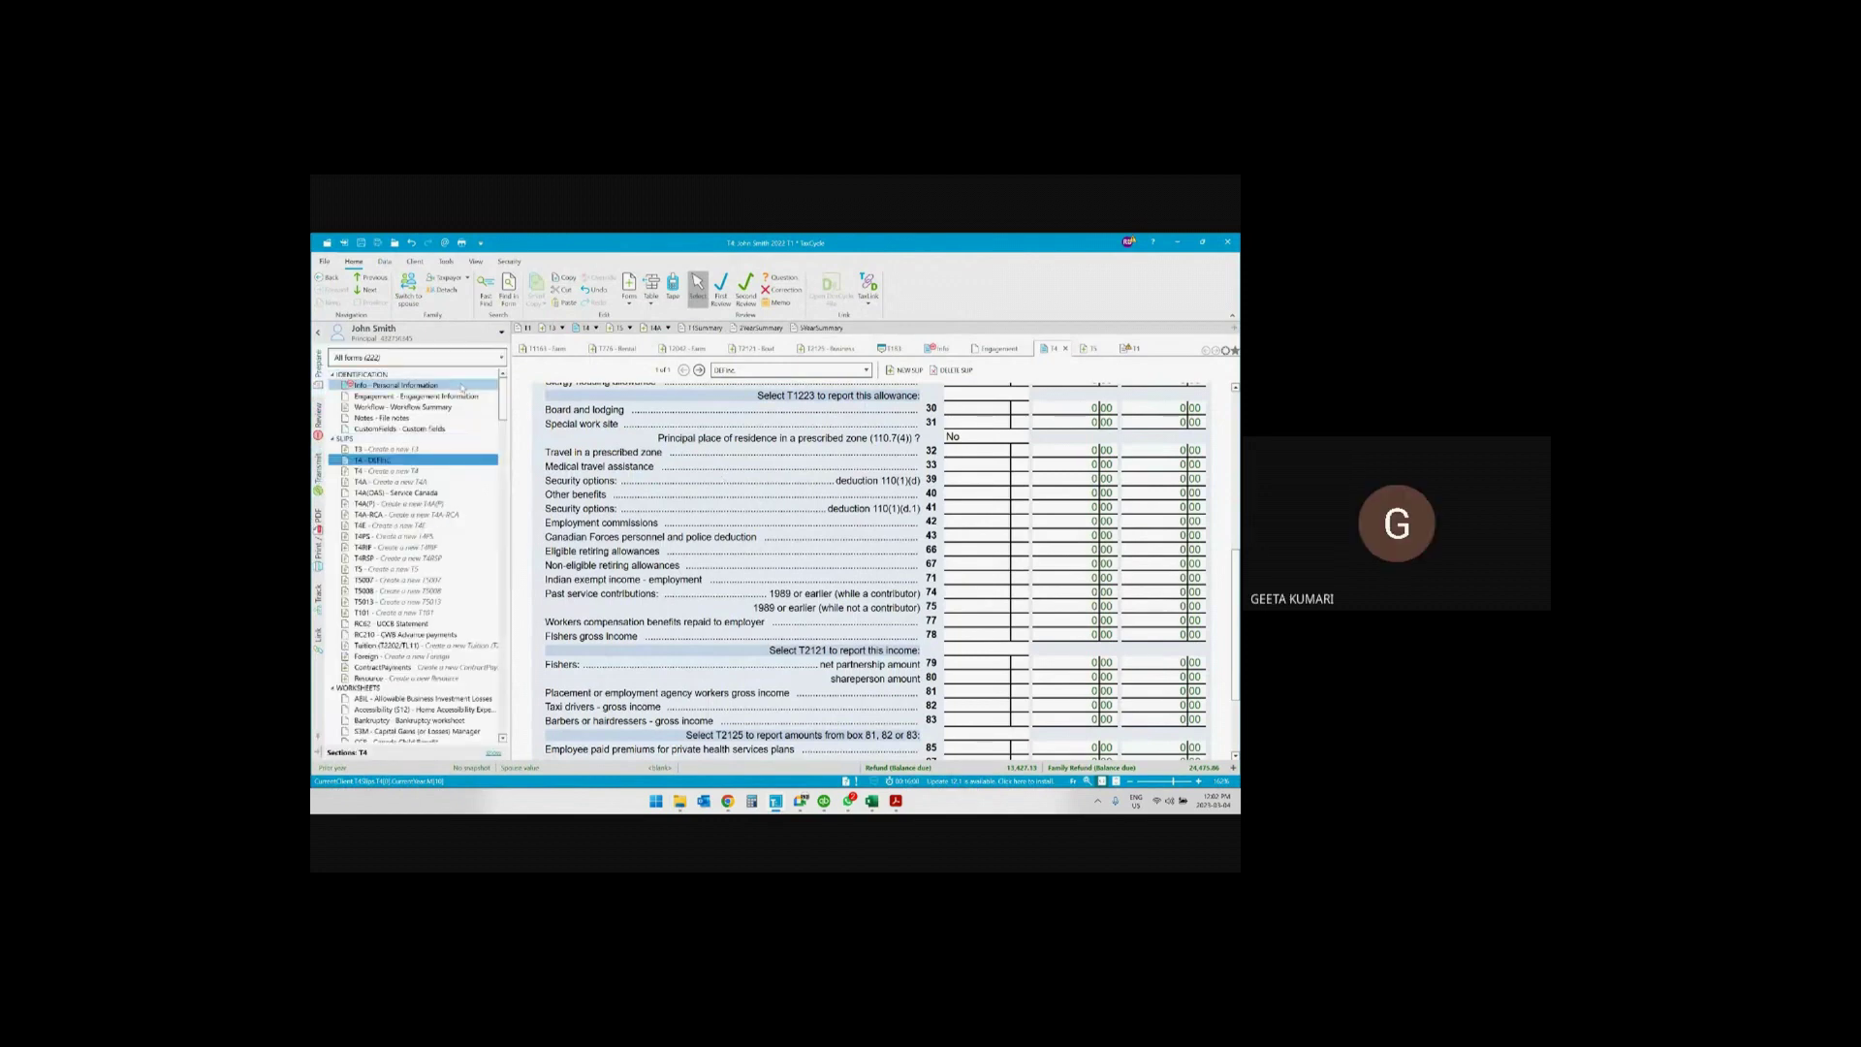
pyautogui.click(461, 385)
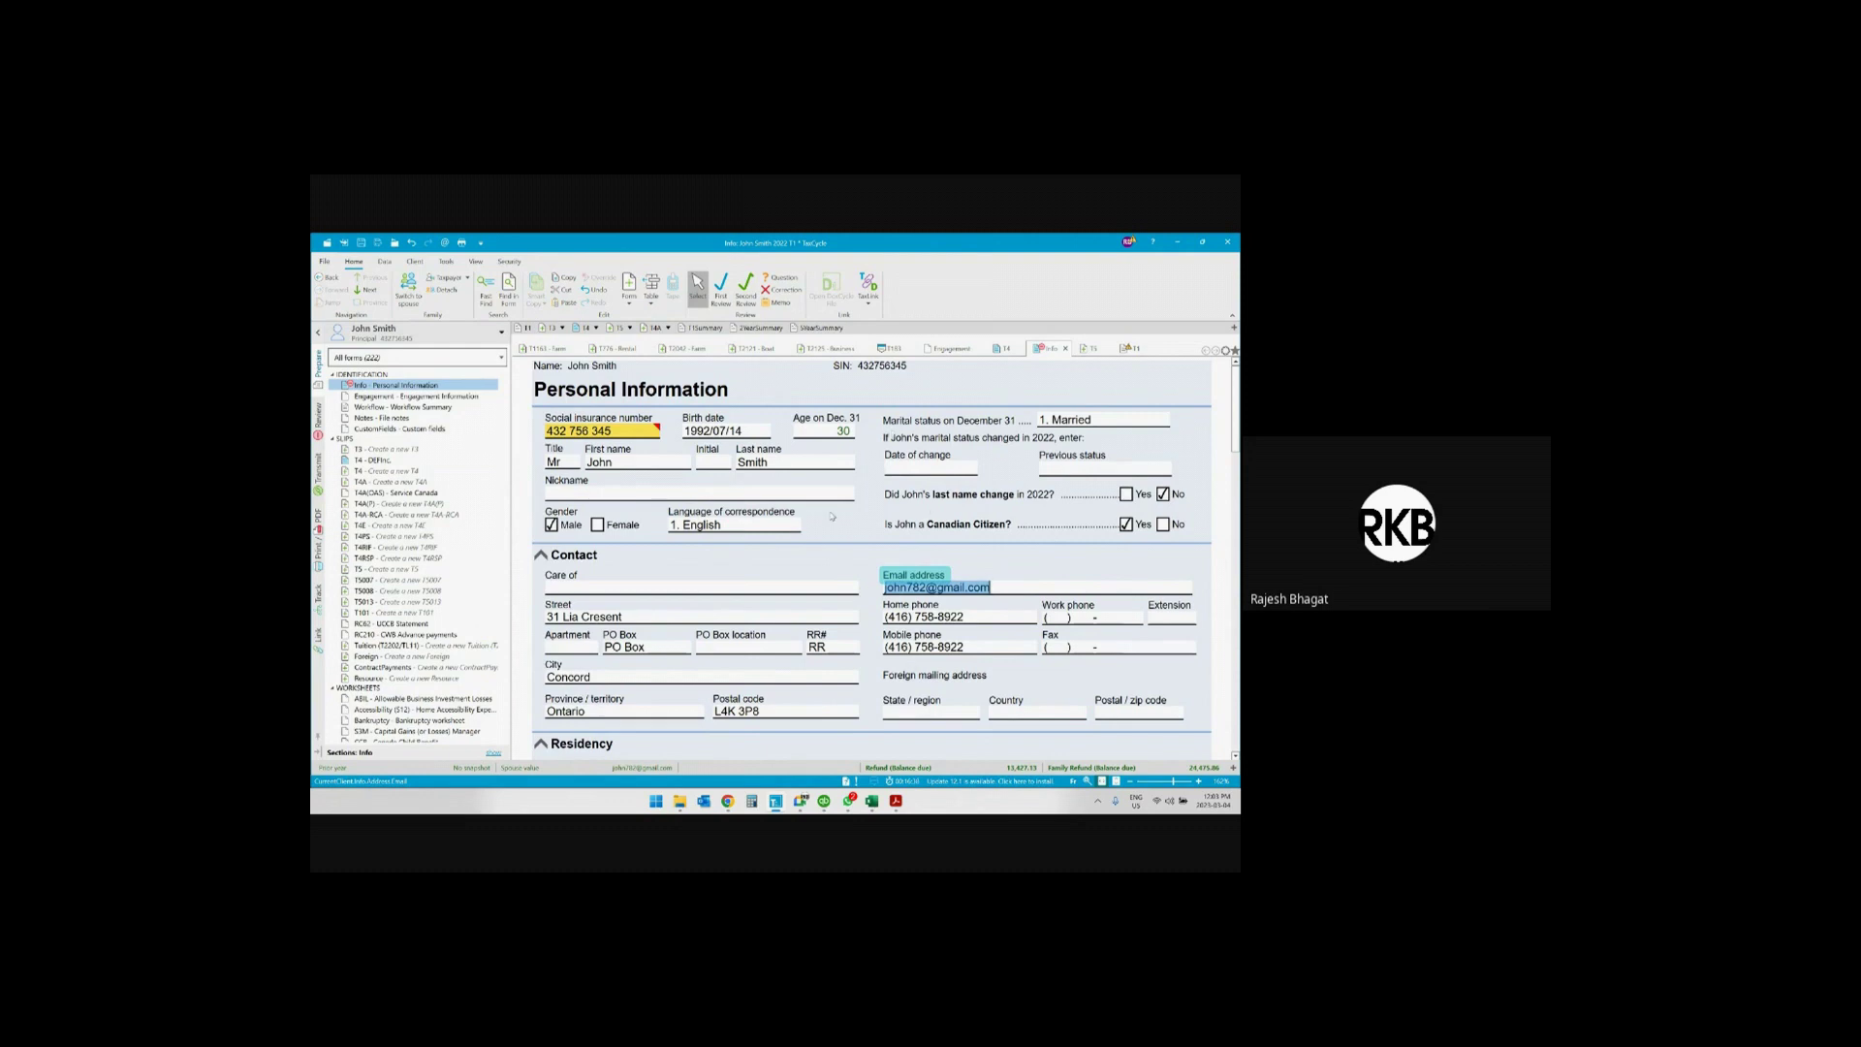
# Recheck which business and rental income source files remain in the Personal Tax folder and go back to the return
pyautogui.click(679, 801)
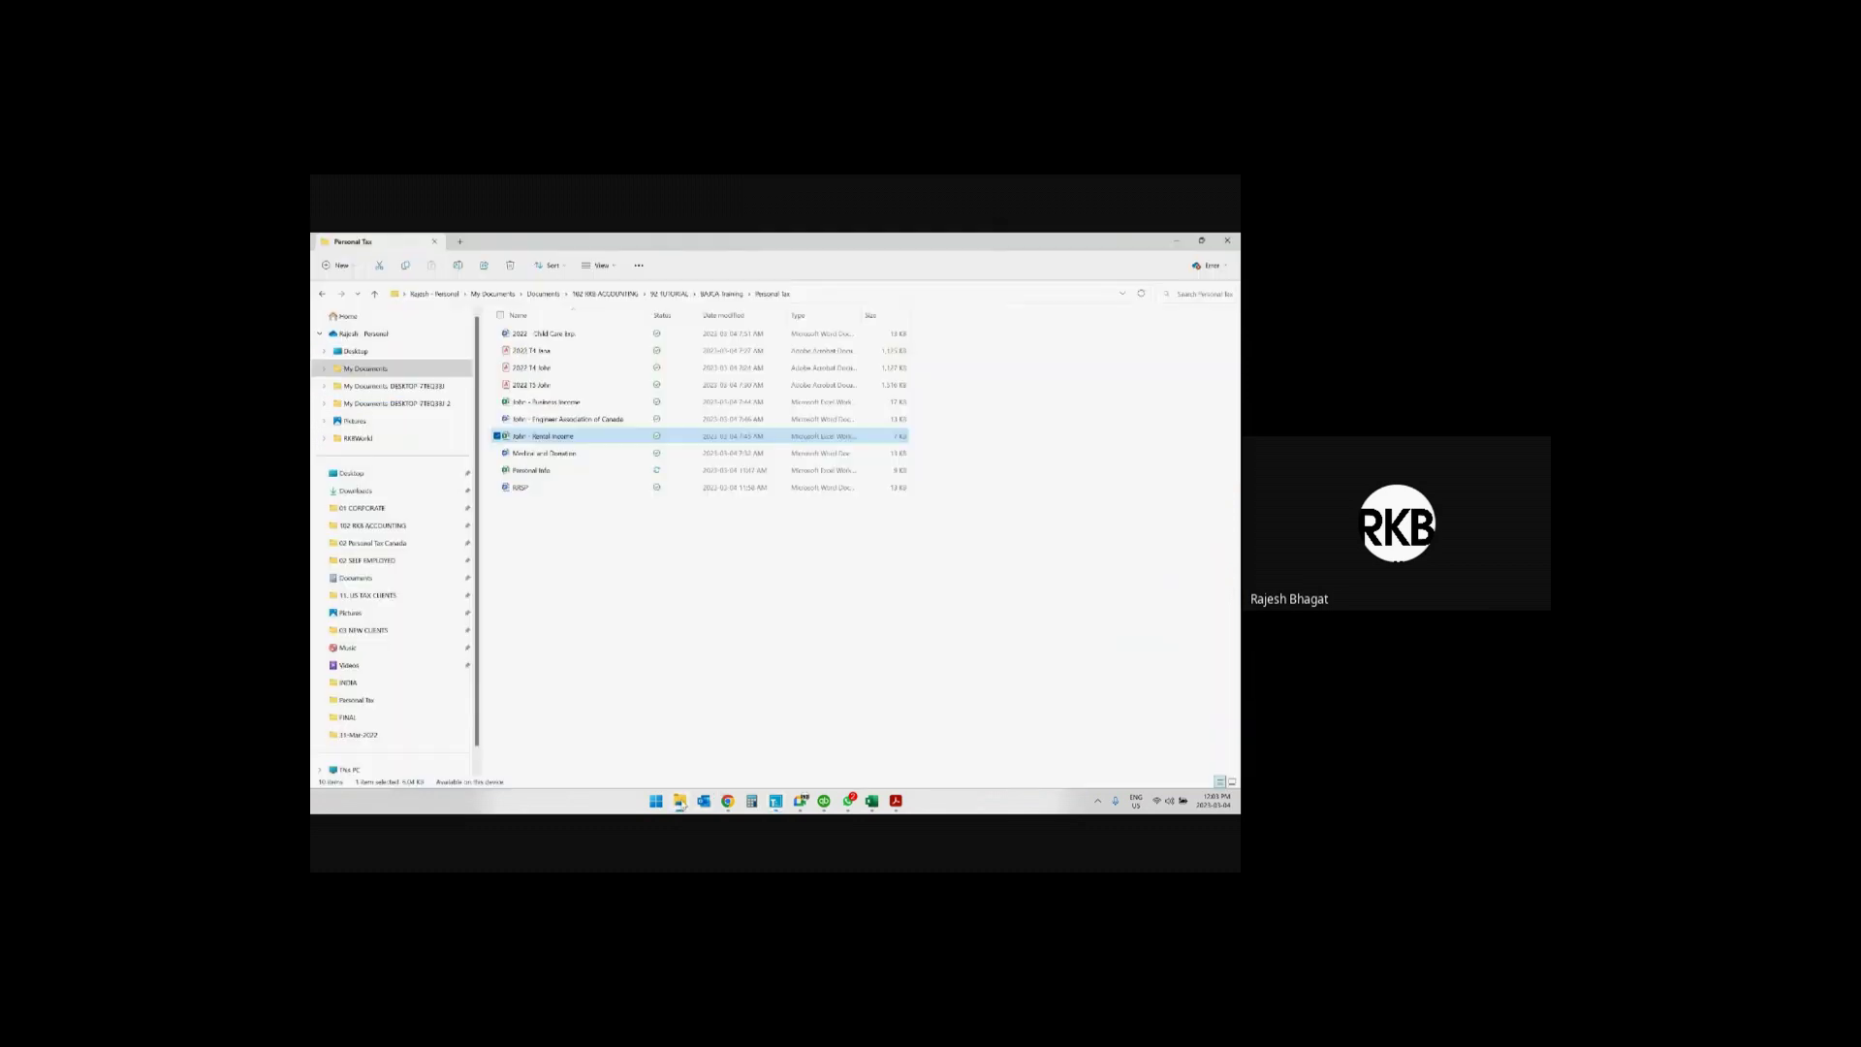
pyautogui.click(600, 407)
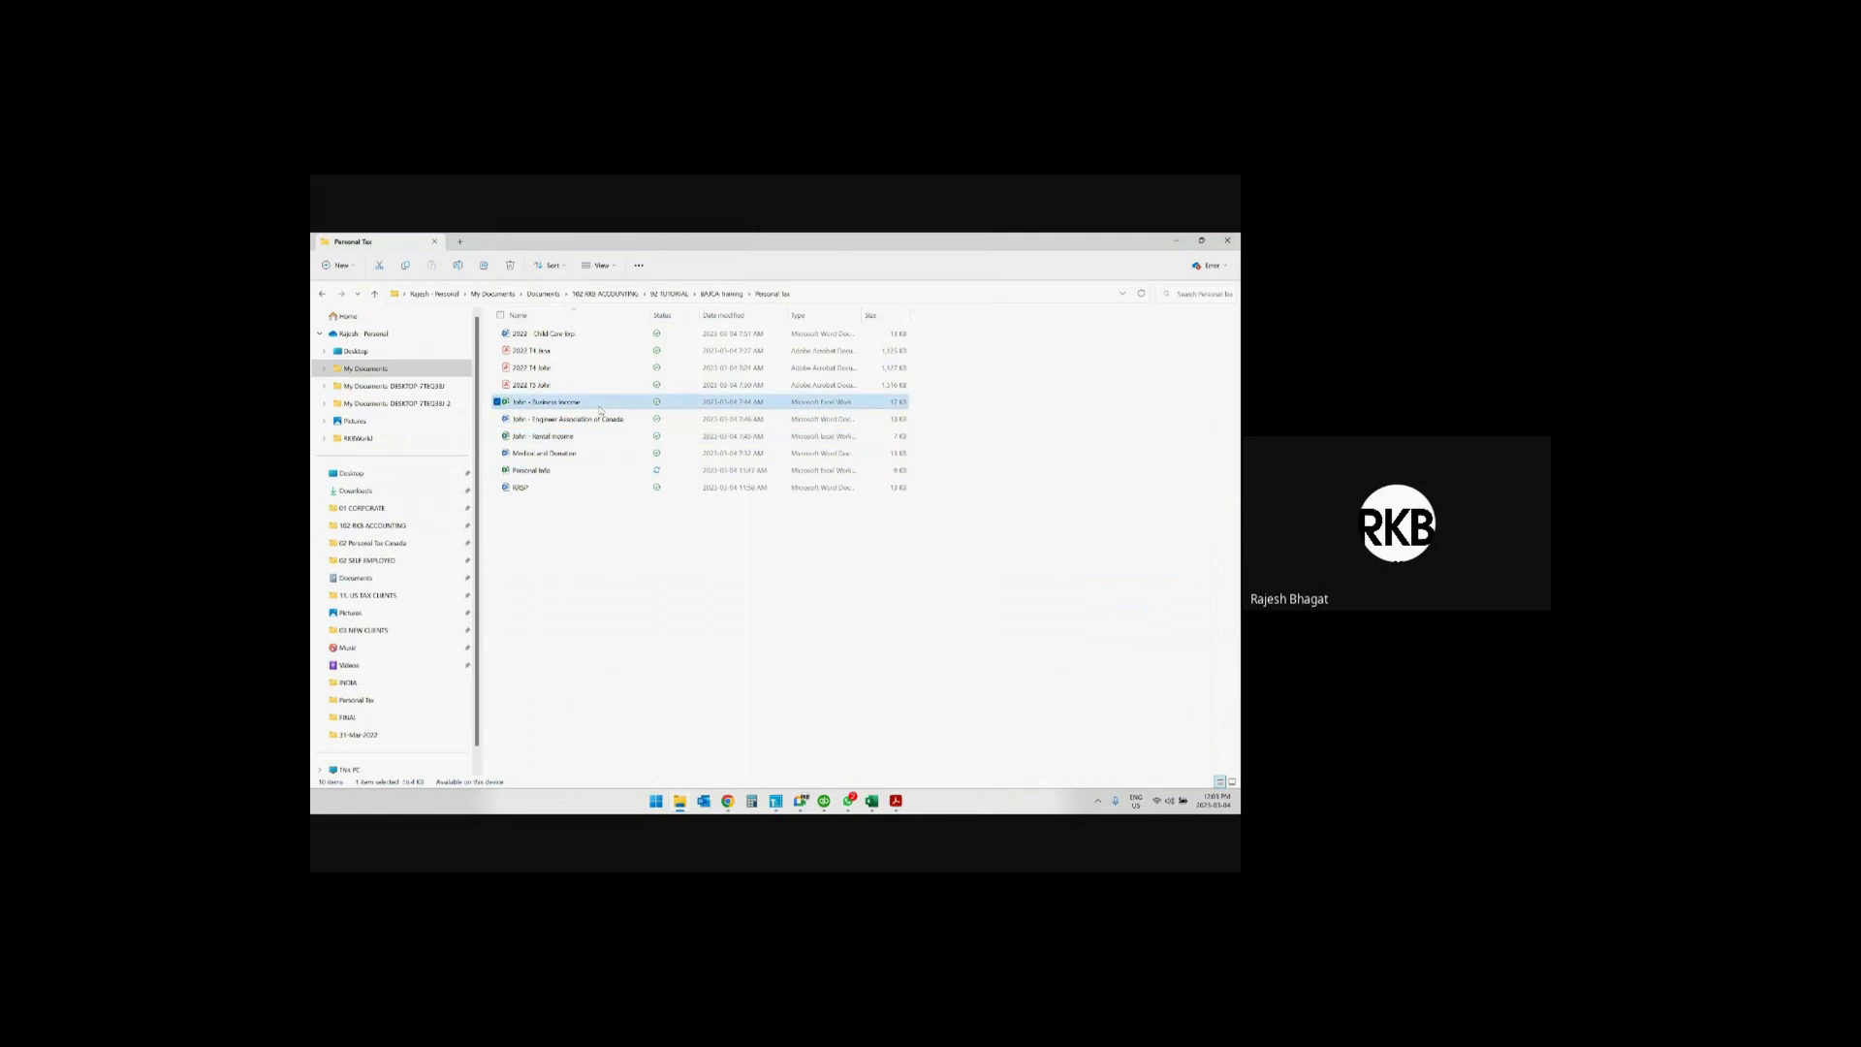
pyautogui.click(586, 438)
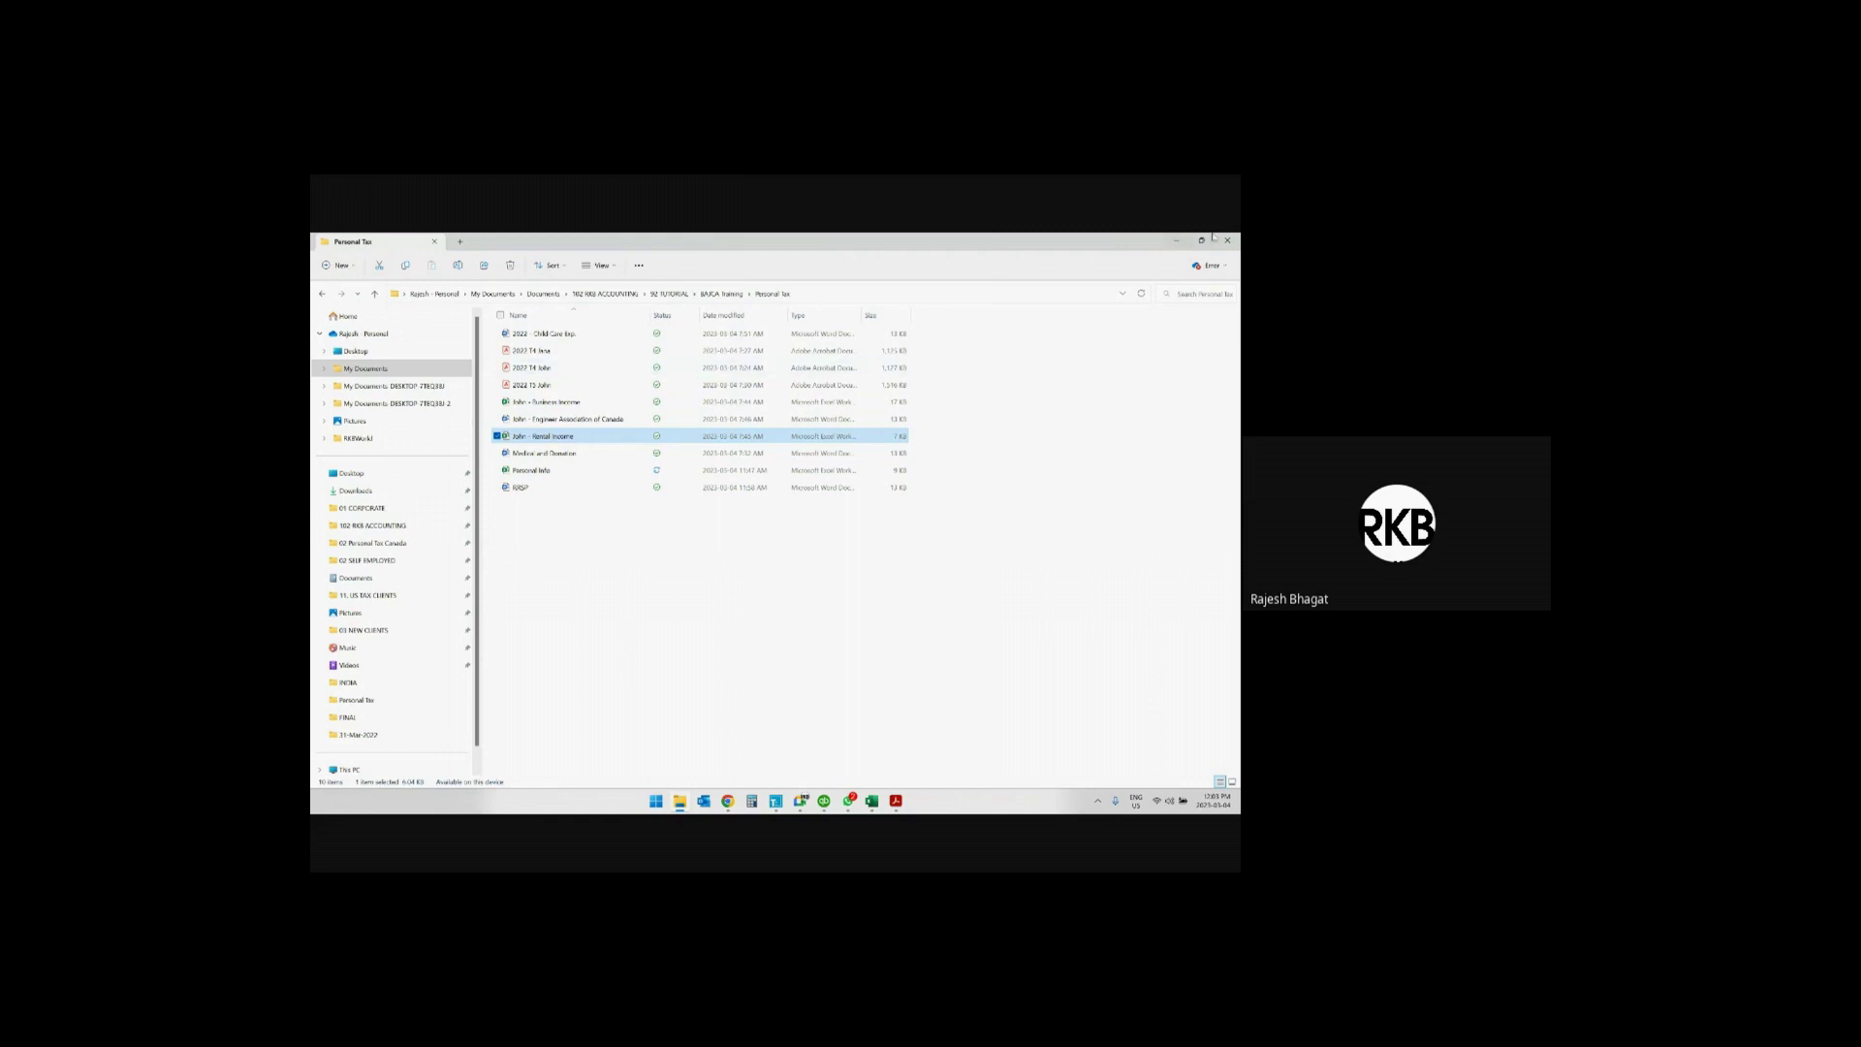
pyautogui.click(1178, 240)
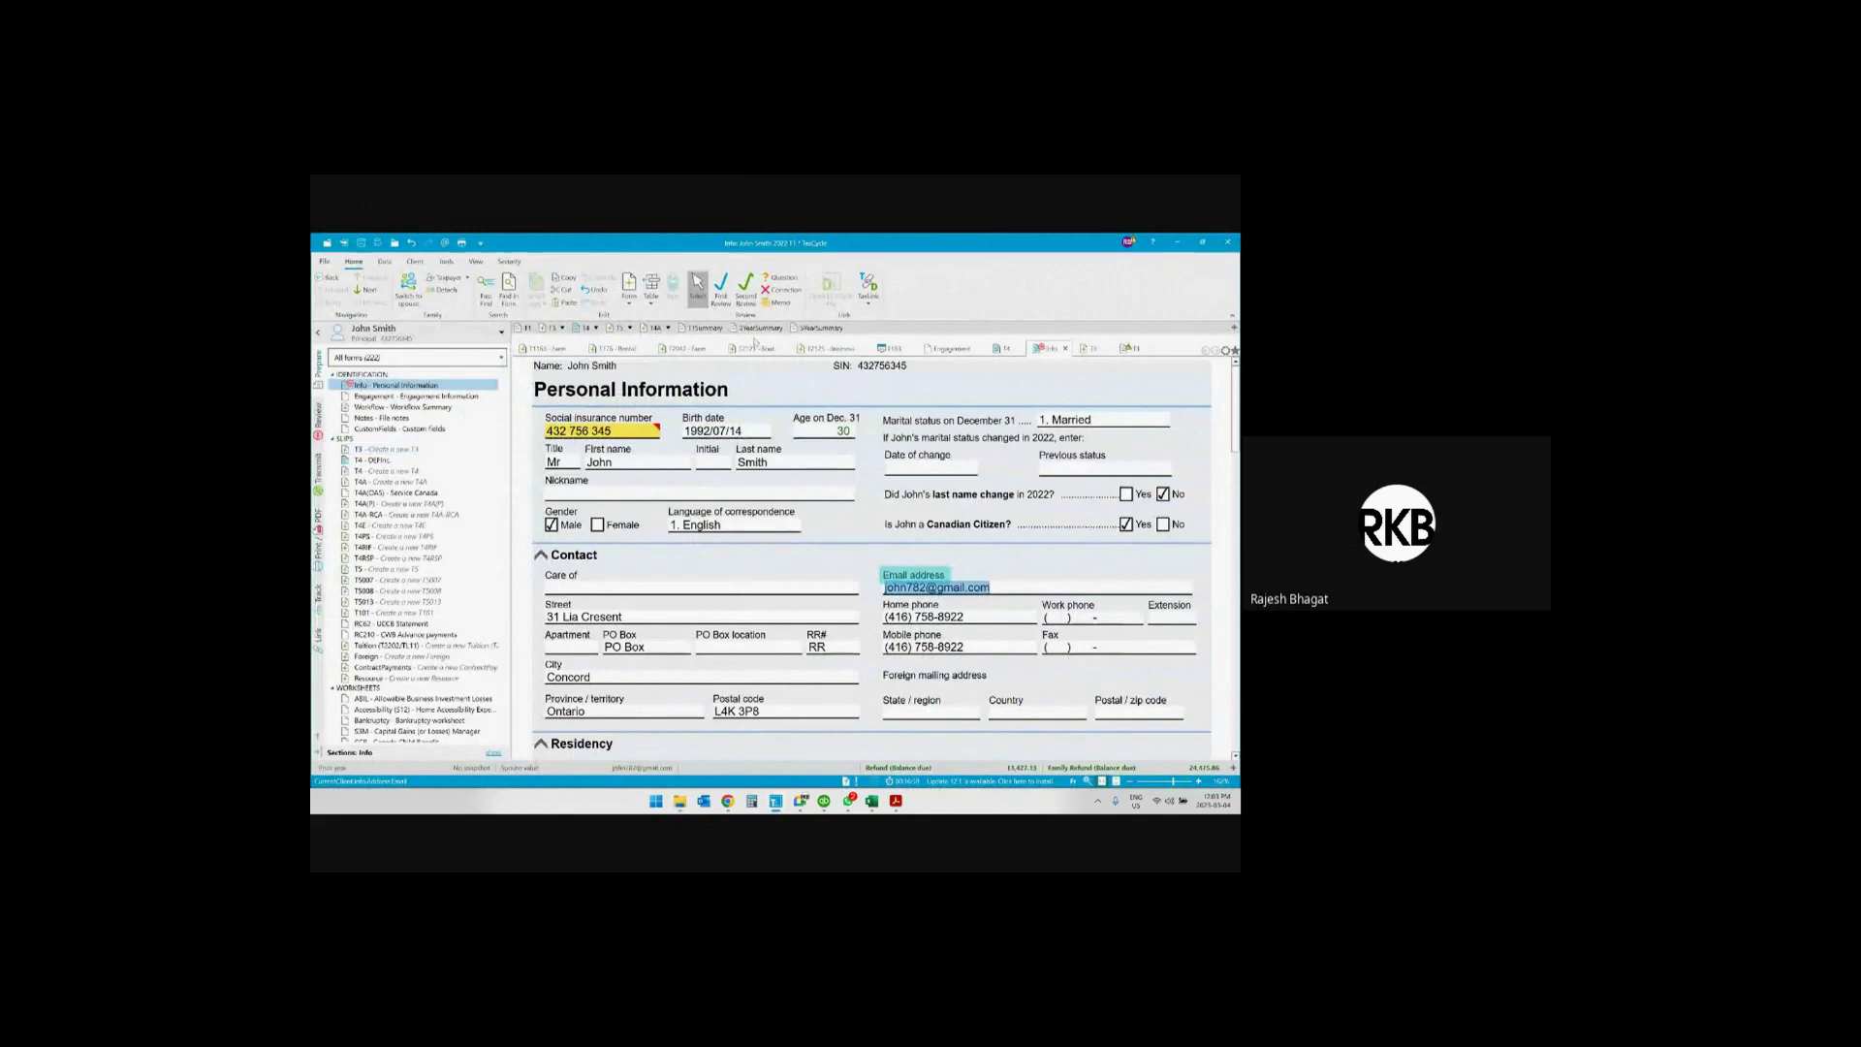
# Review income and deductions on the principal taxpayer's two-year variance summary, and switch to the spouse's summary for comparison
pyautogui.click(761, 327)
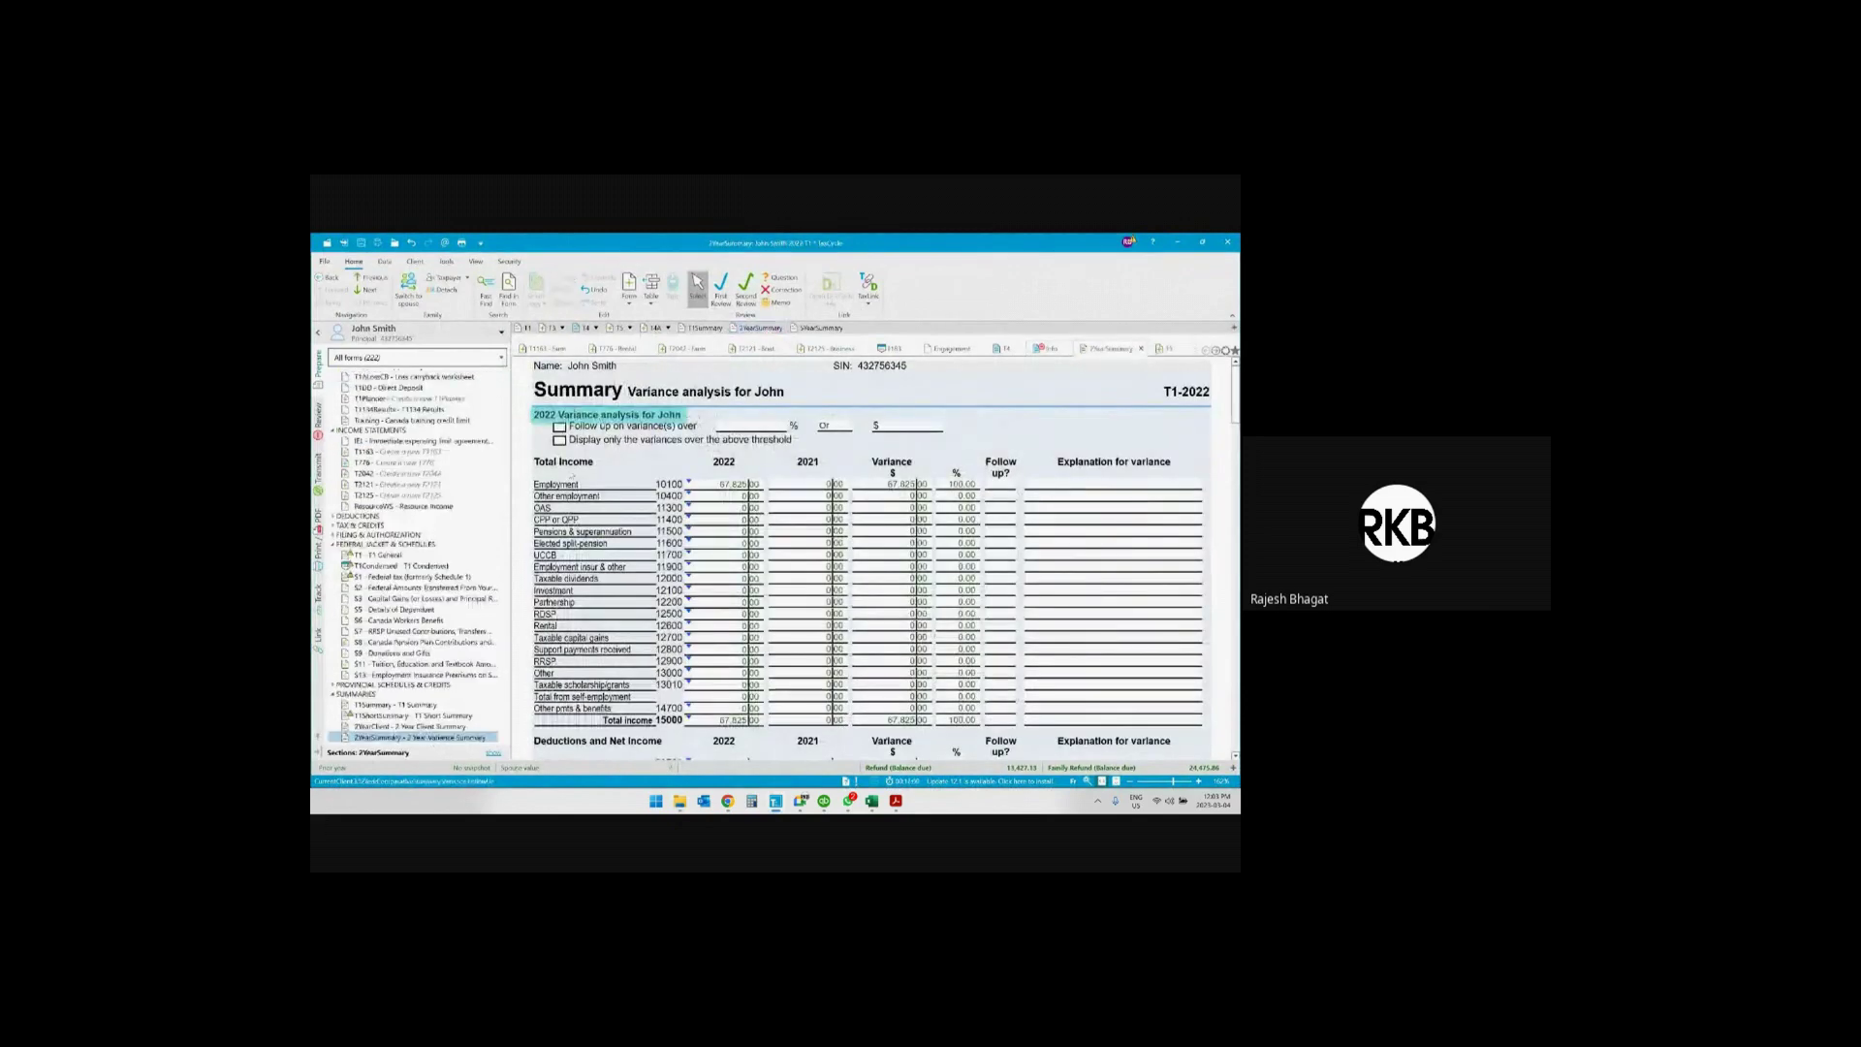
pyautogui.scroll(-6, 592, 423)
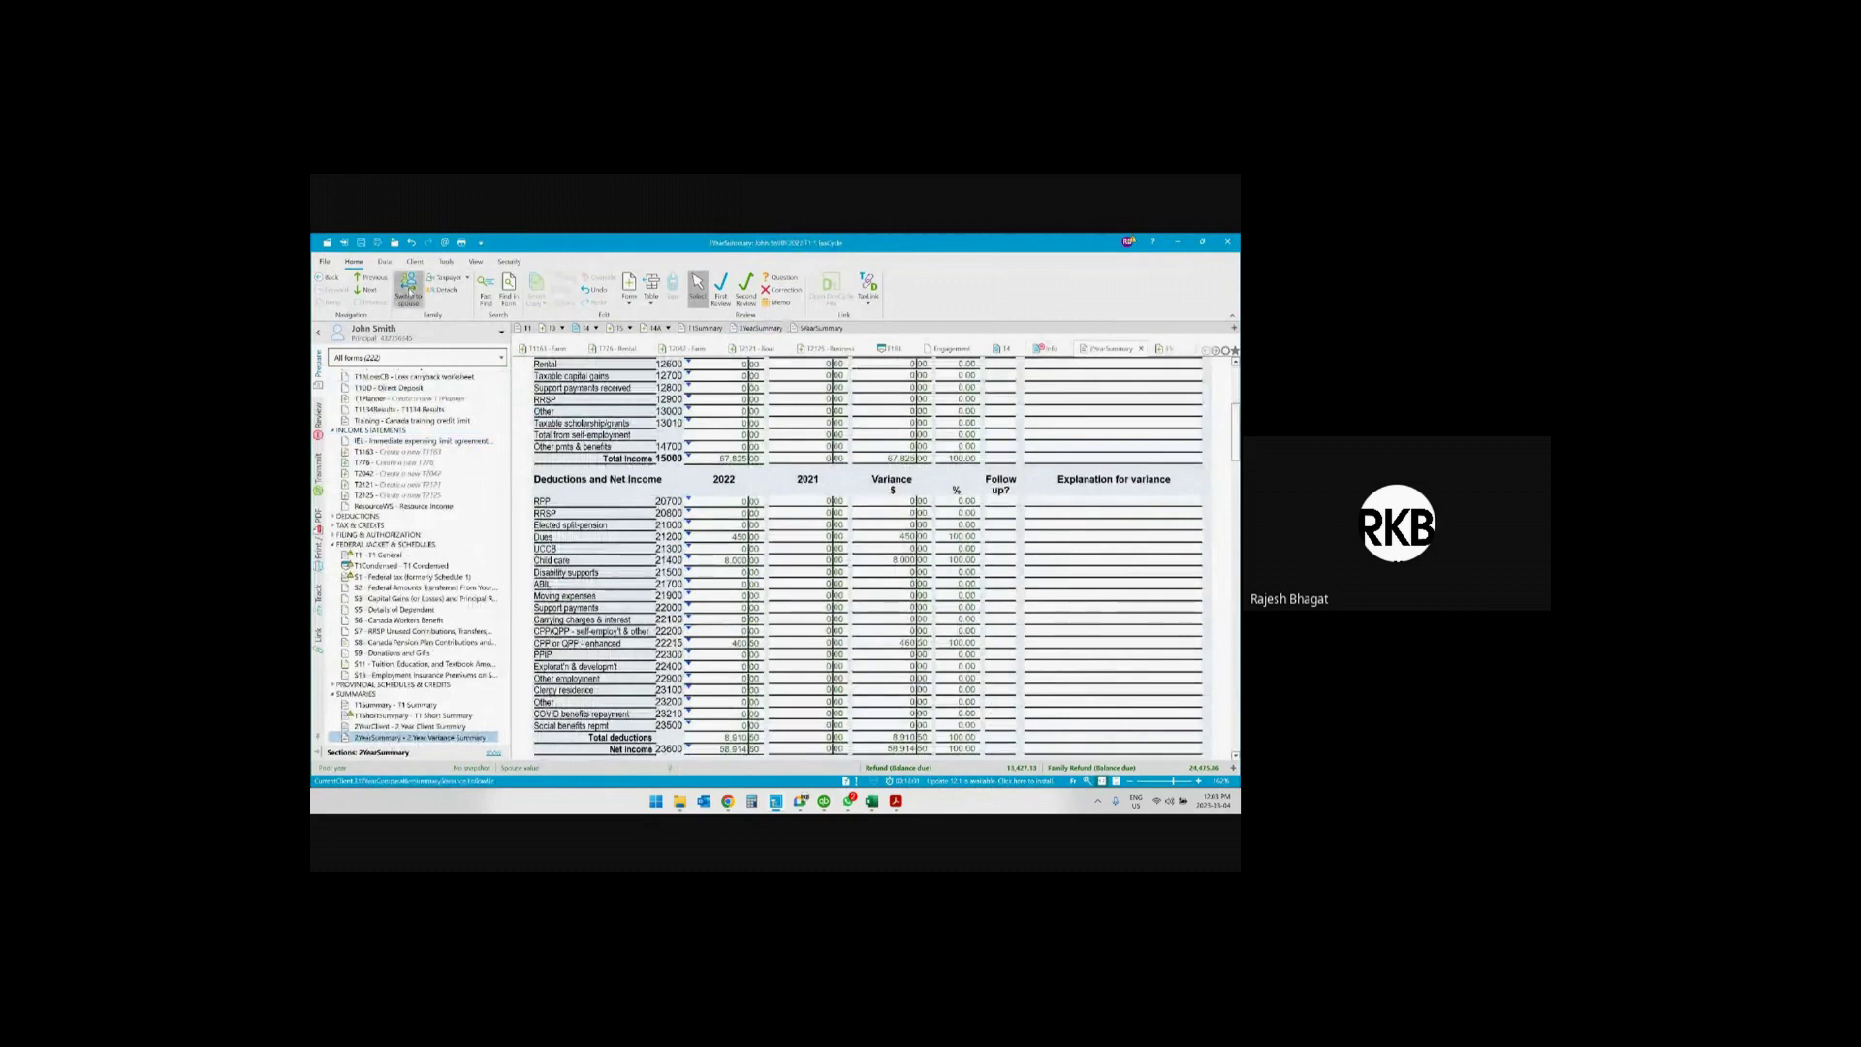
pyautogui.click(408, 288)
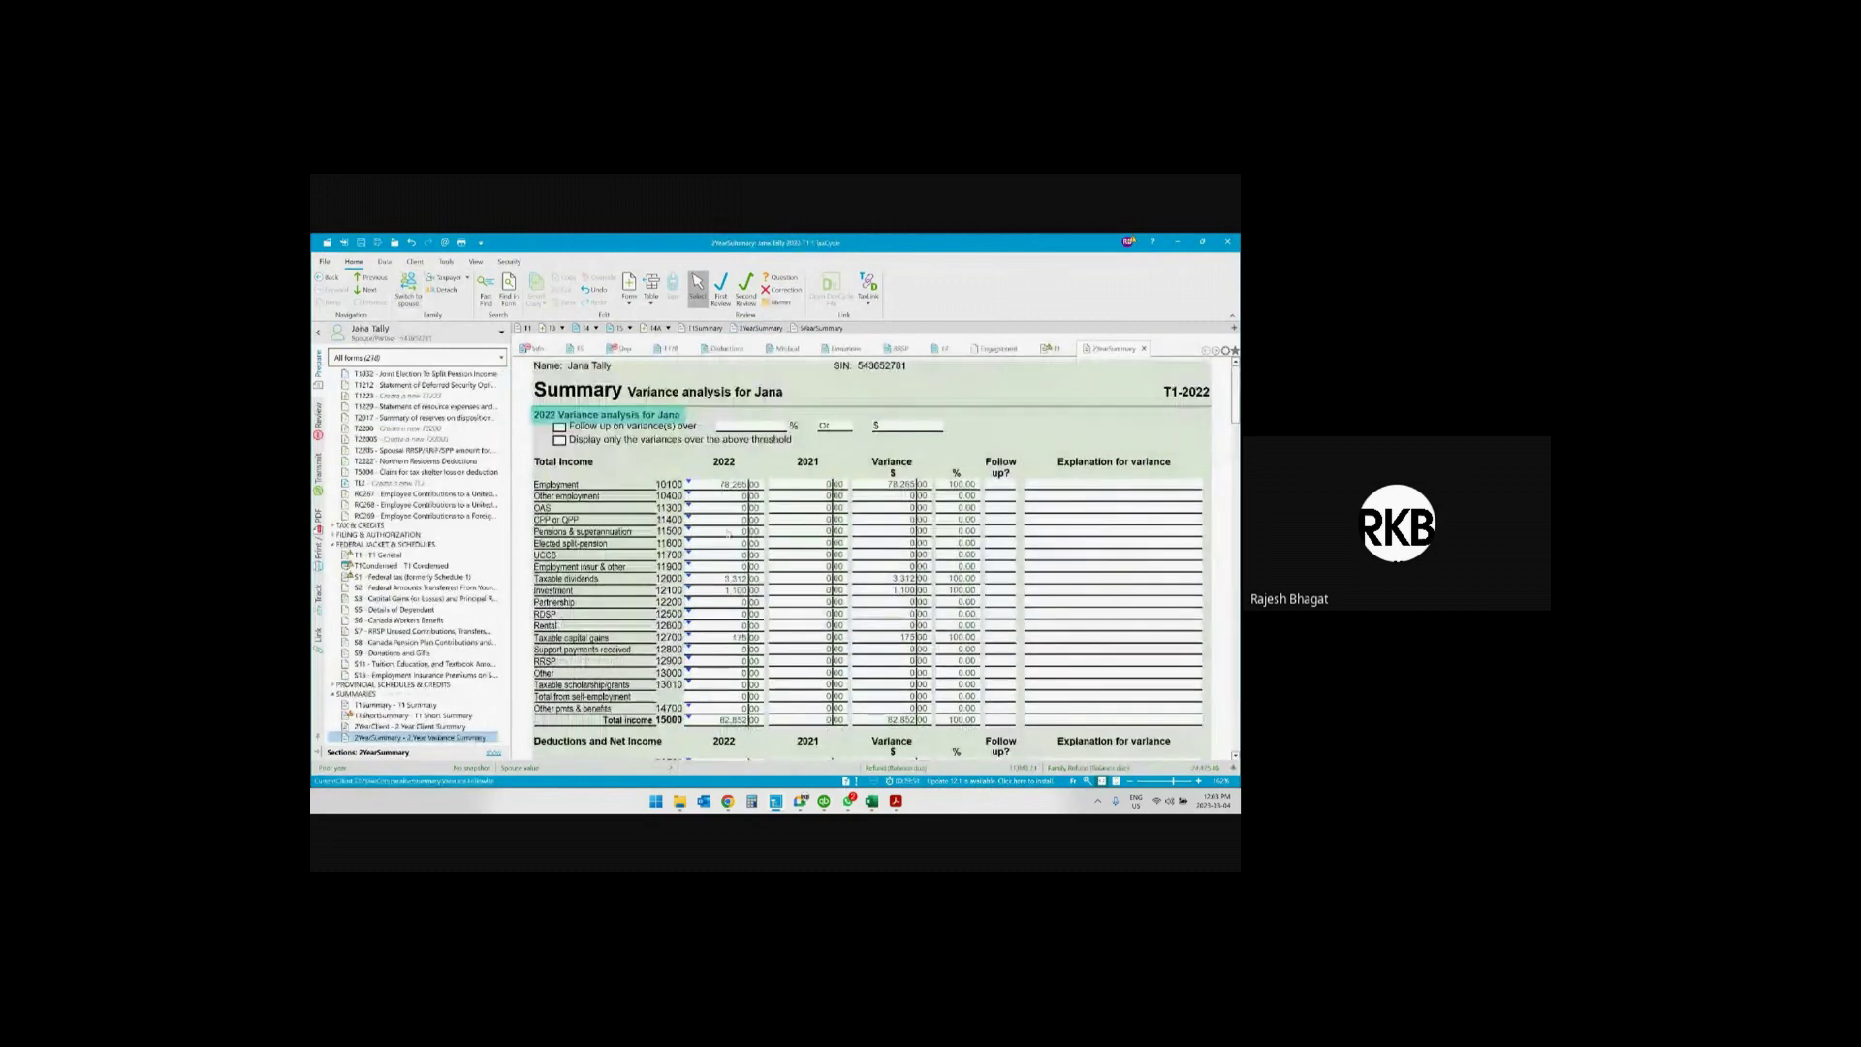
pyautogui.scroll(-3, 727, 531)
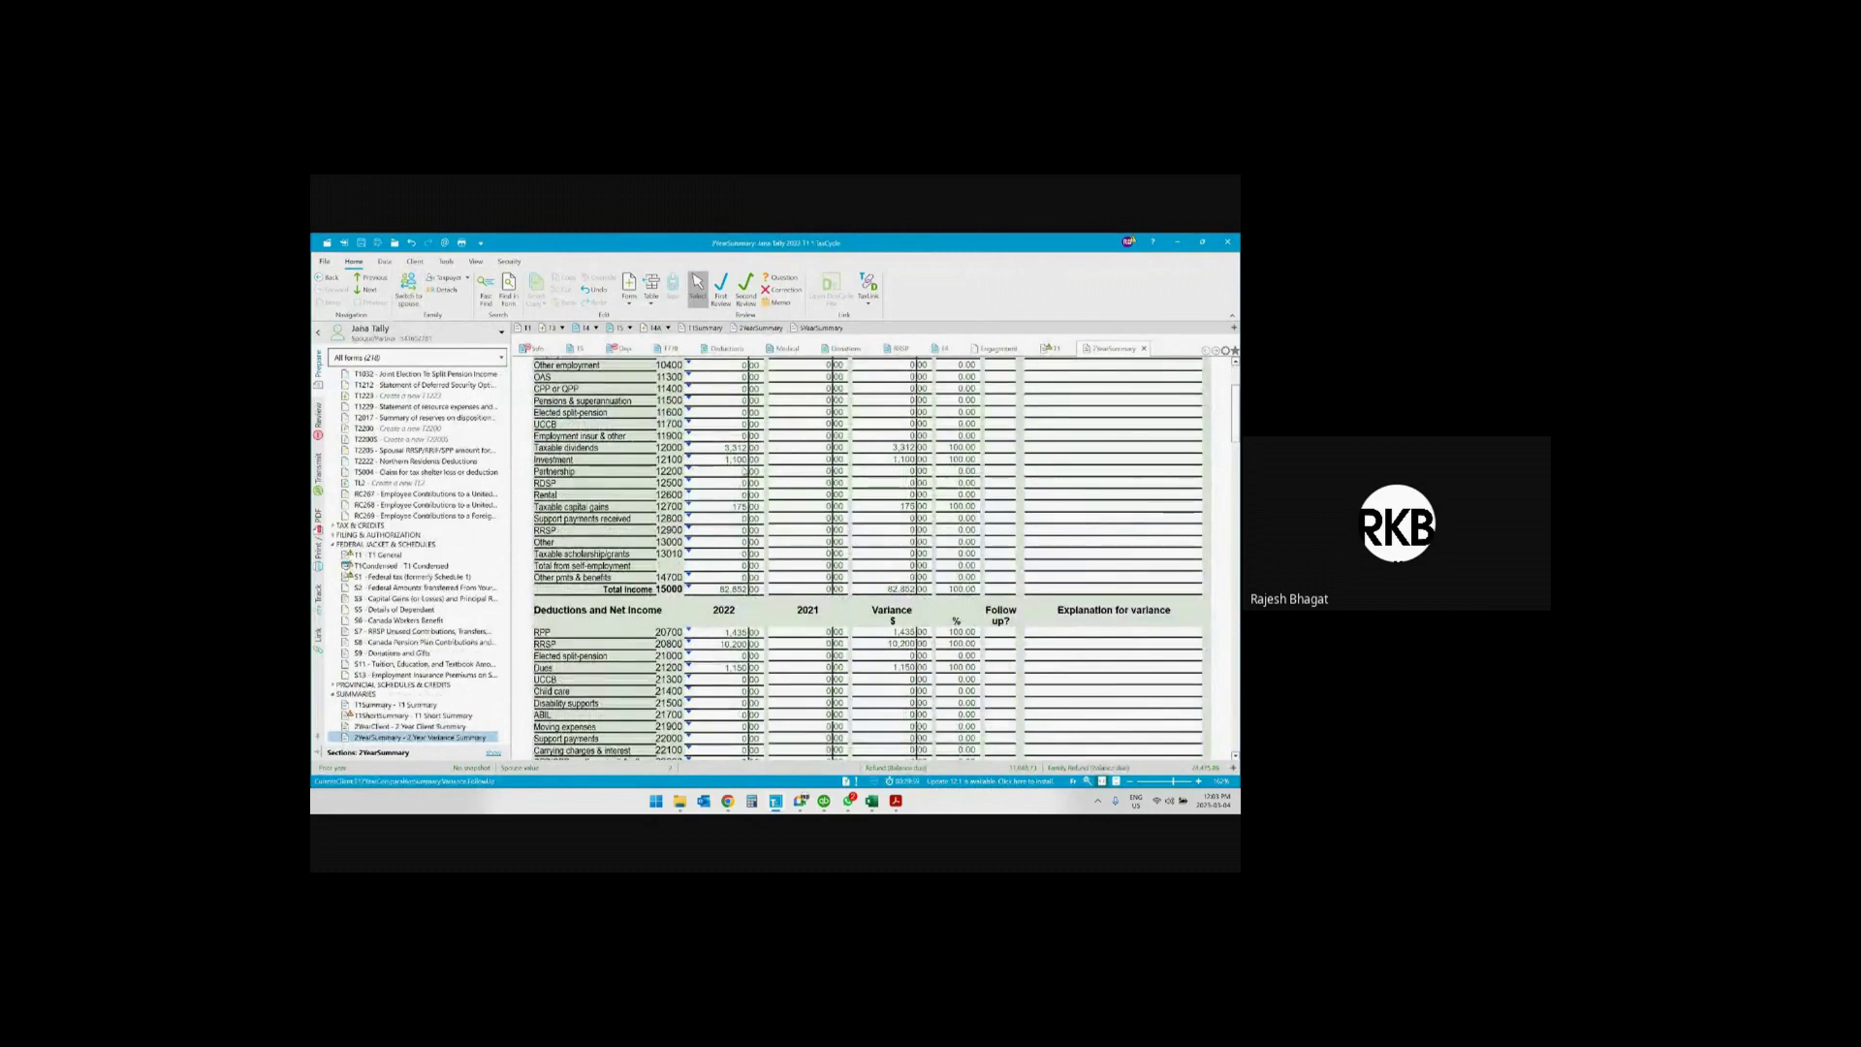
pyautogui.scroll(-1, 736, 472)
pyautogui.scroll(-1, 678, 504)
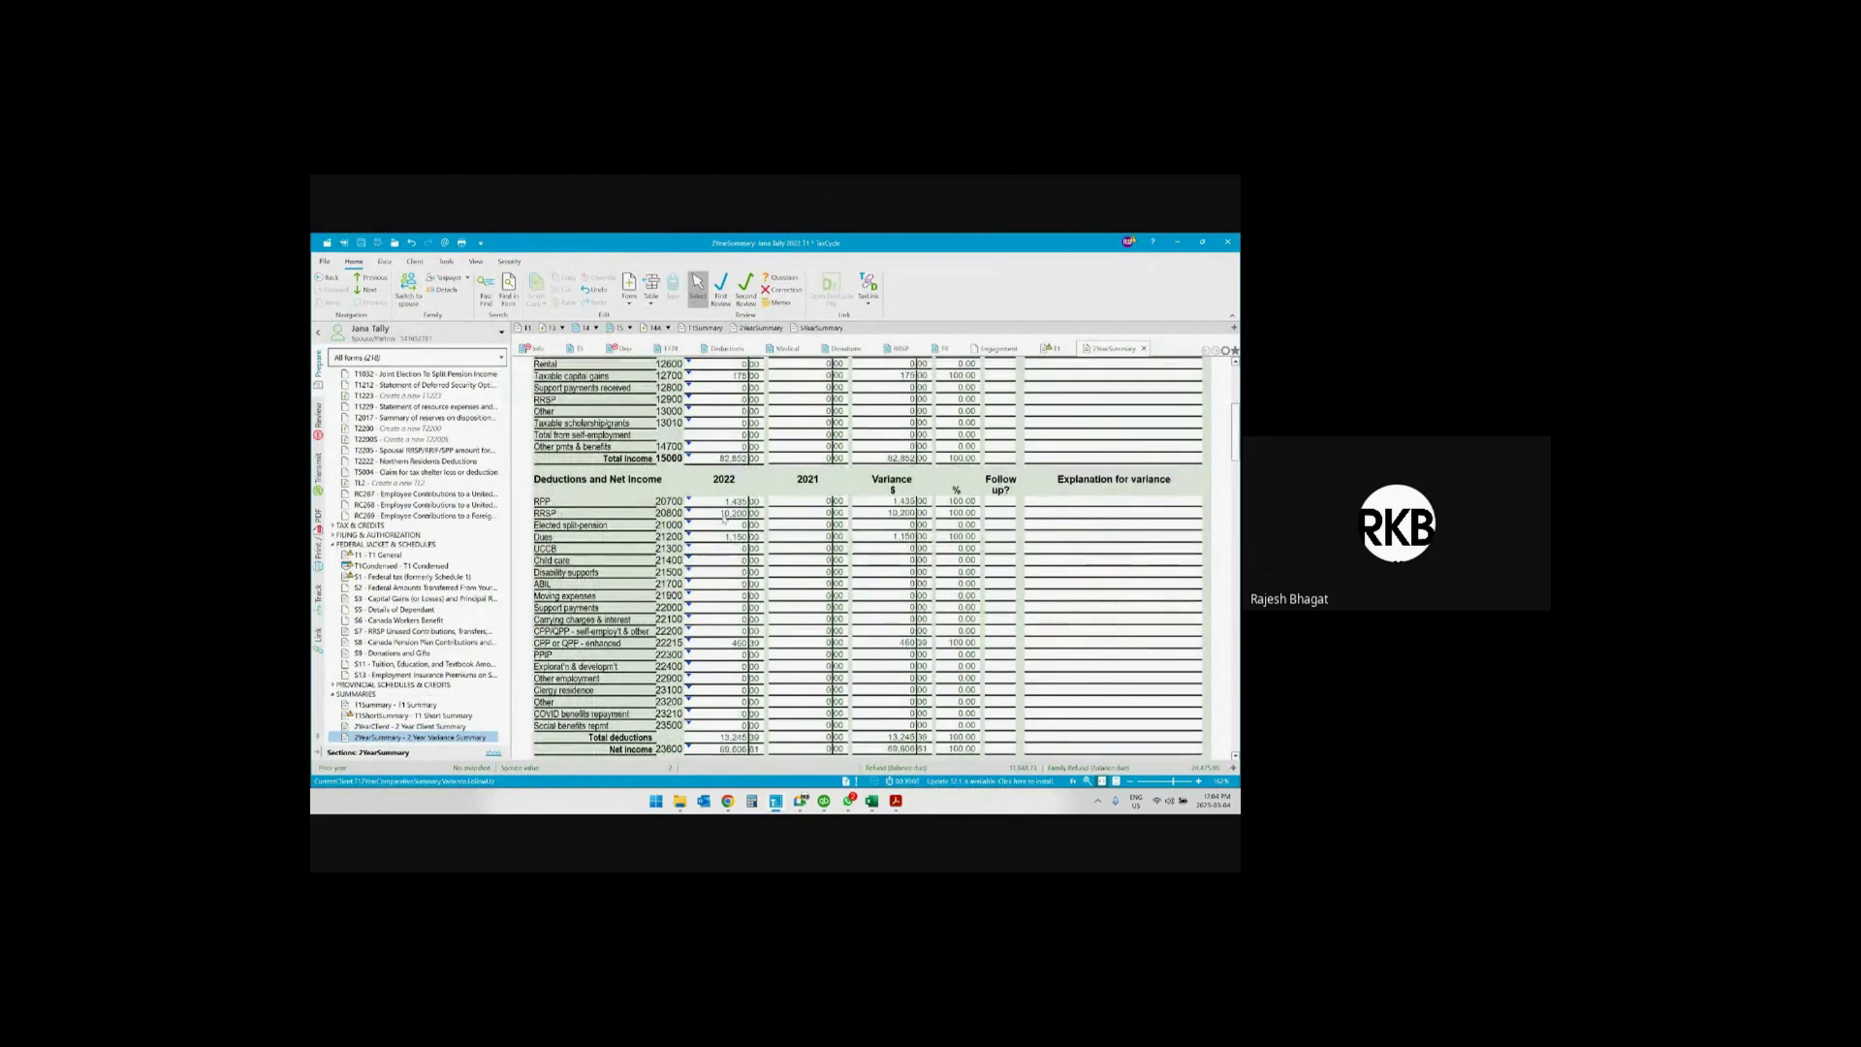
# Examine total income, total deductions, net income, taxable income and federal non-refundable credits on the spouse's variance summary
pyautogui.click(626, 464)
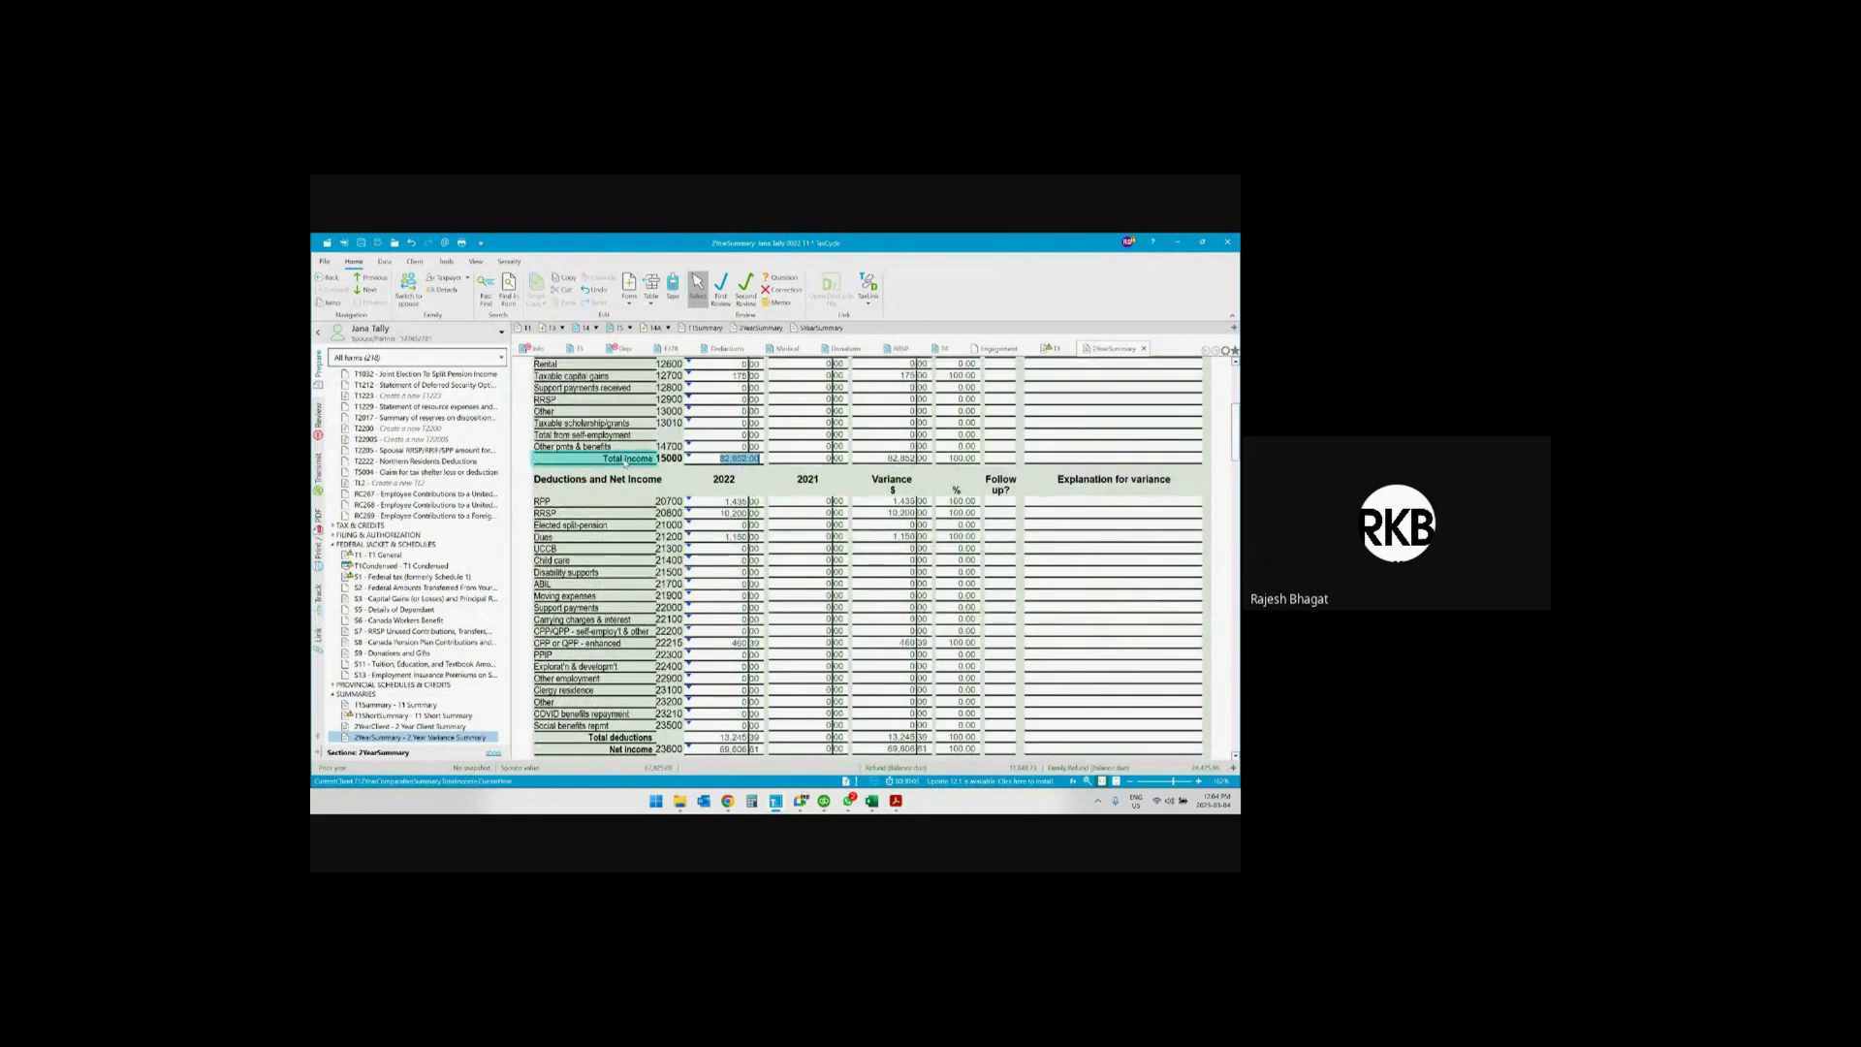
pyautogui.scroll(-2, 801, 471)
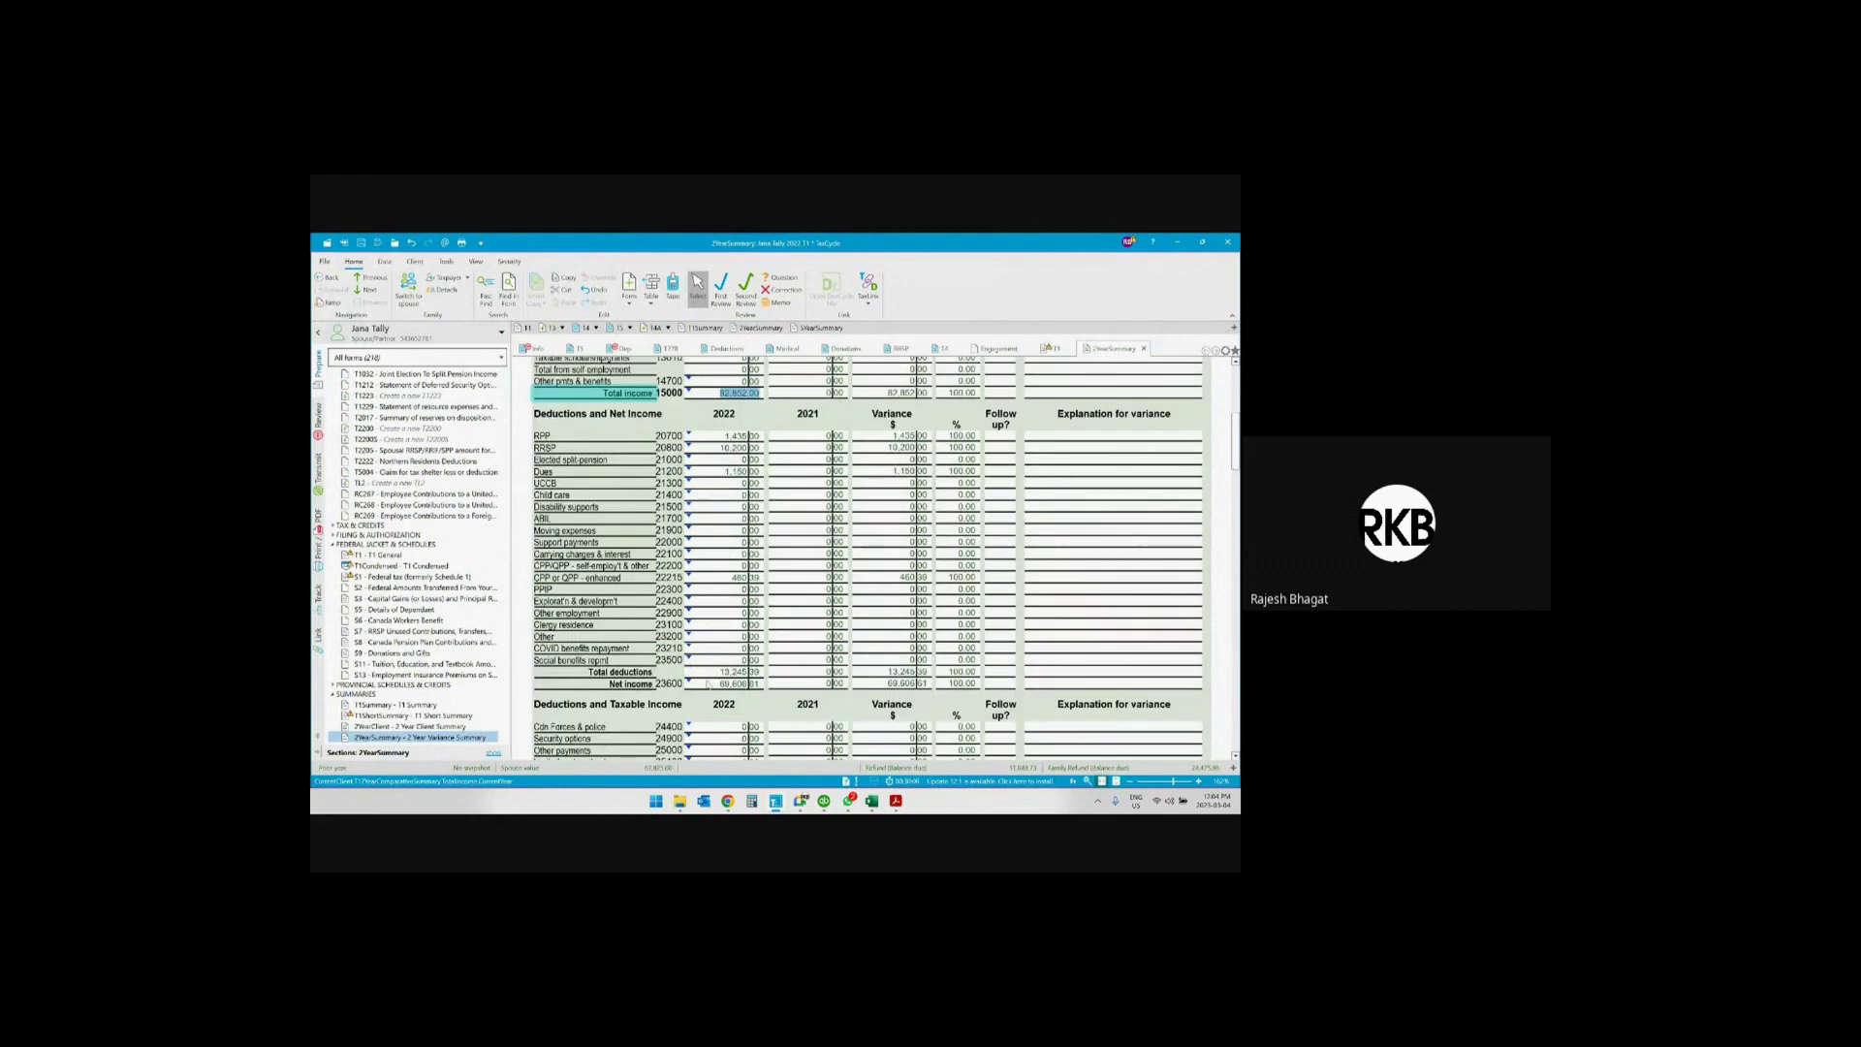
pyautogui.click(712, 672)
pyautogui.scroll(-4, 801, 620)
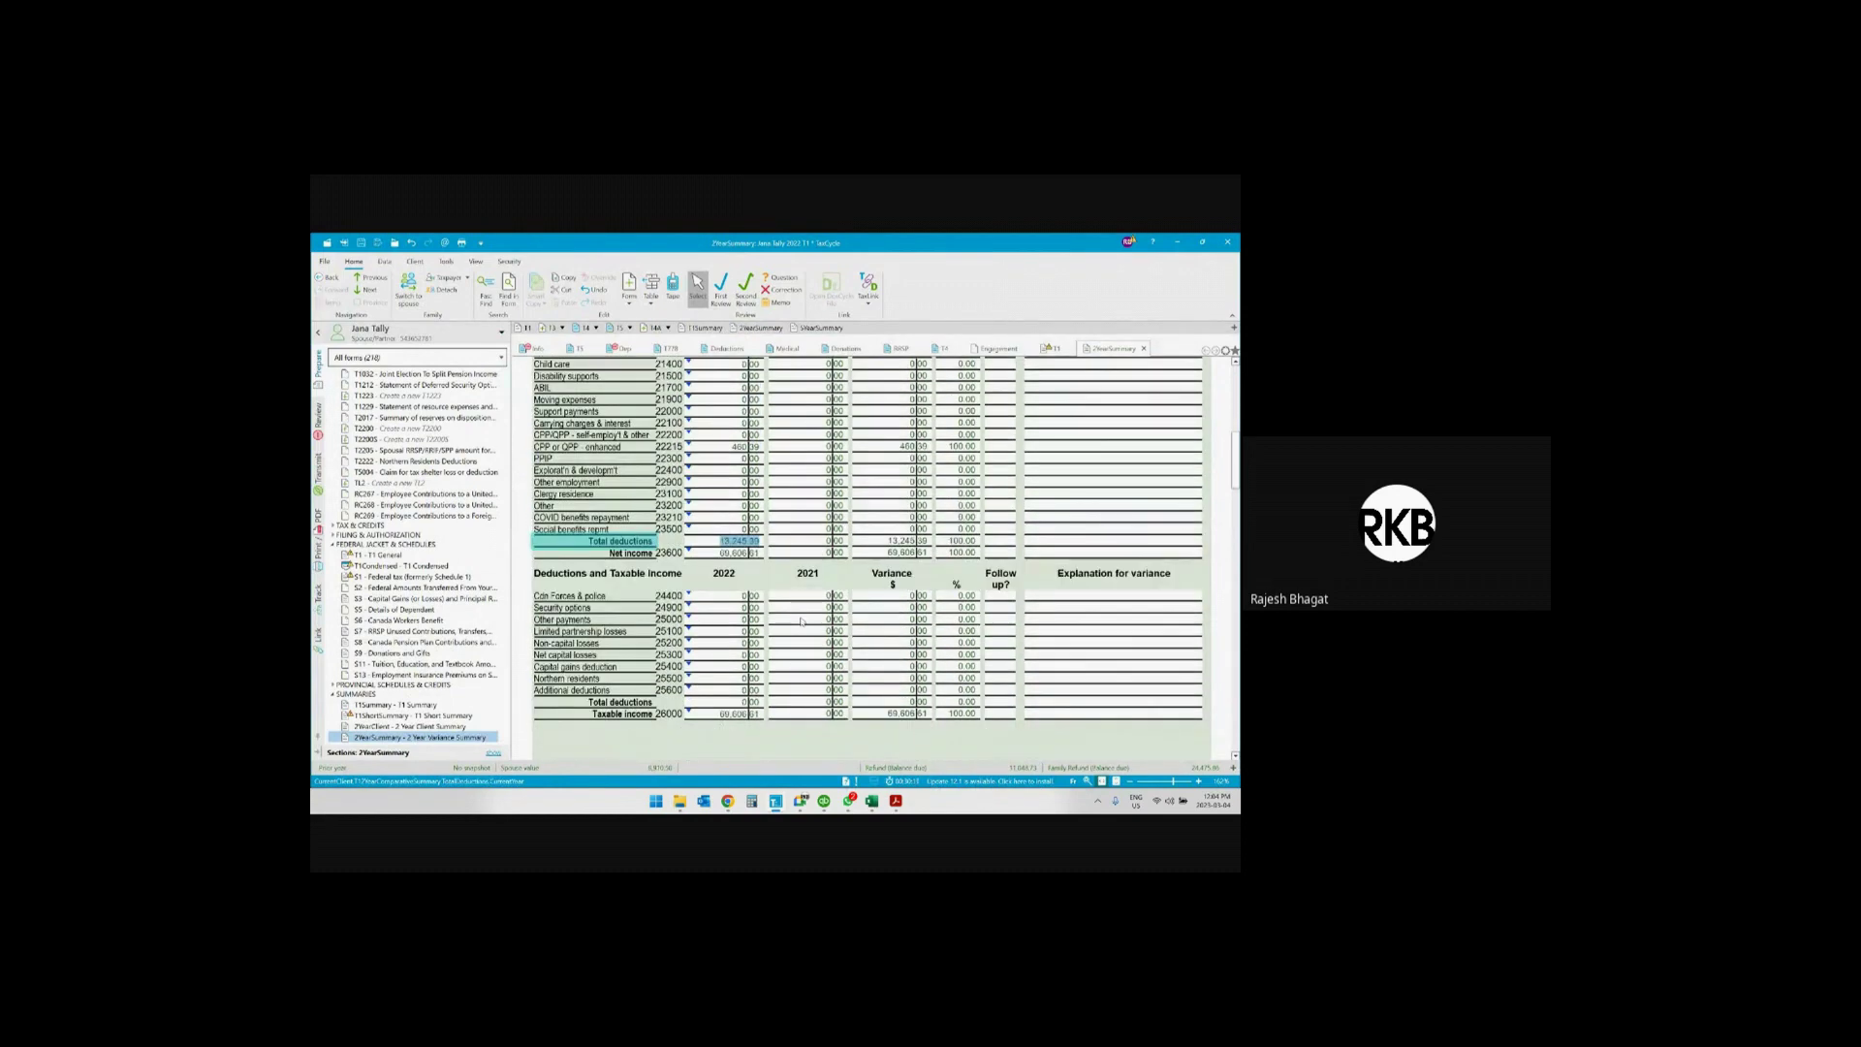
pyautogui.click(733, 553)
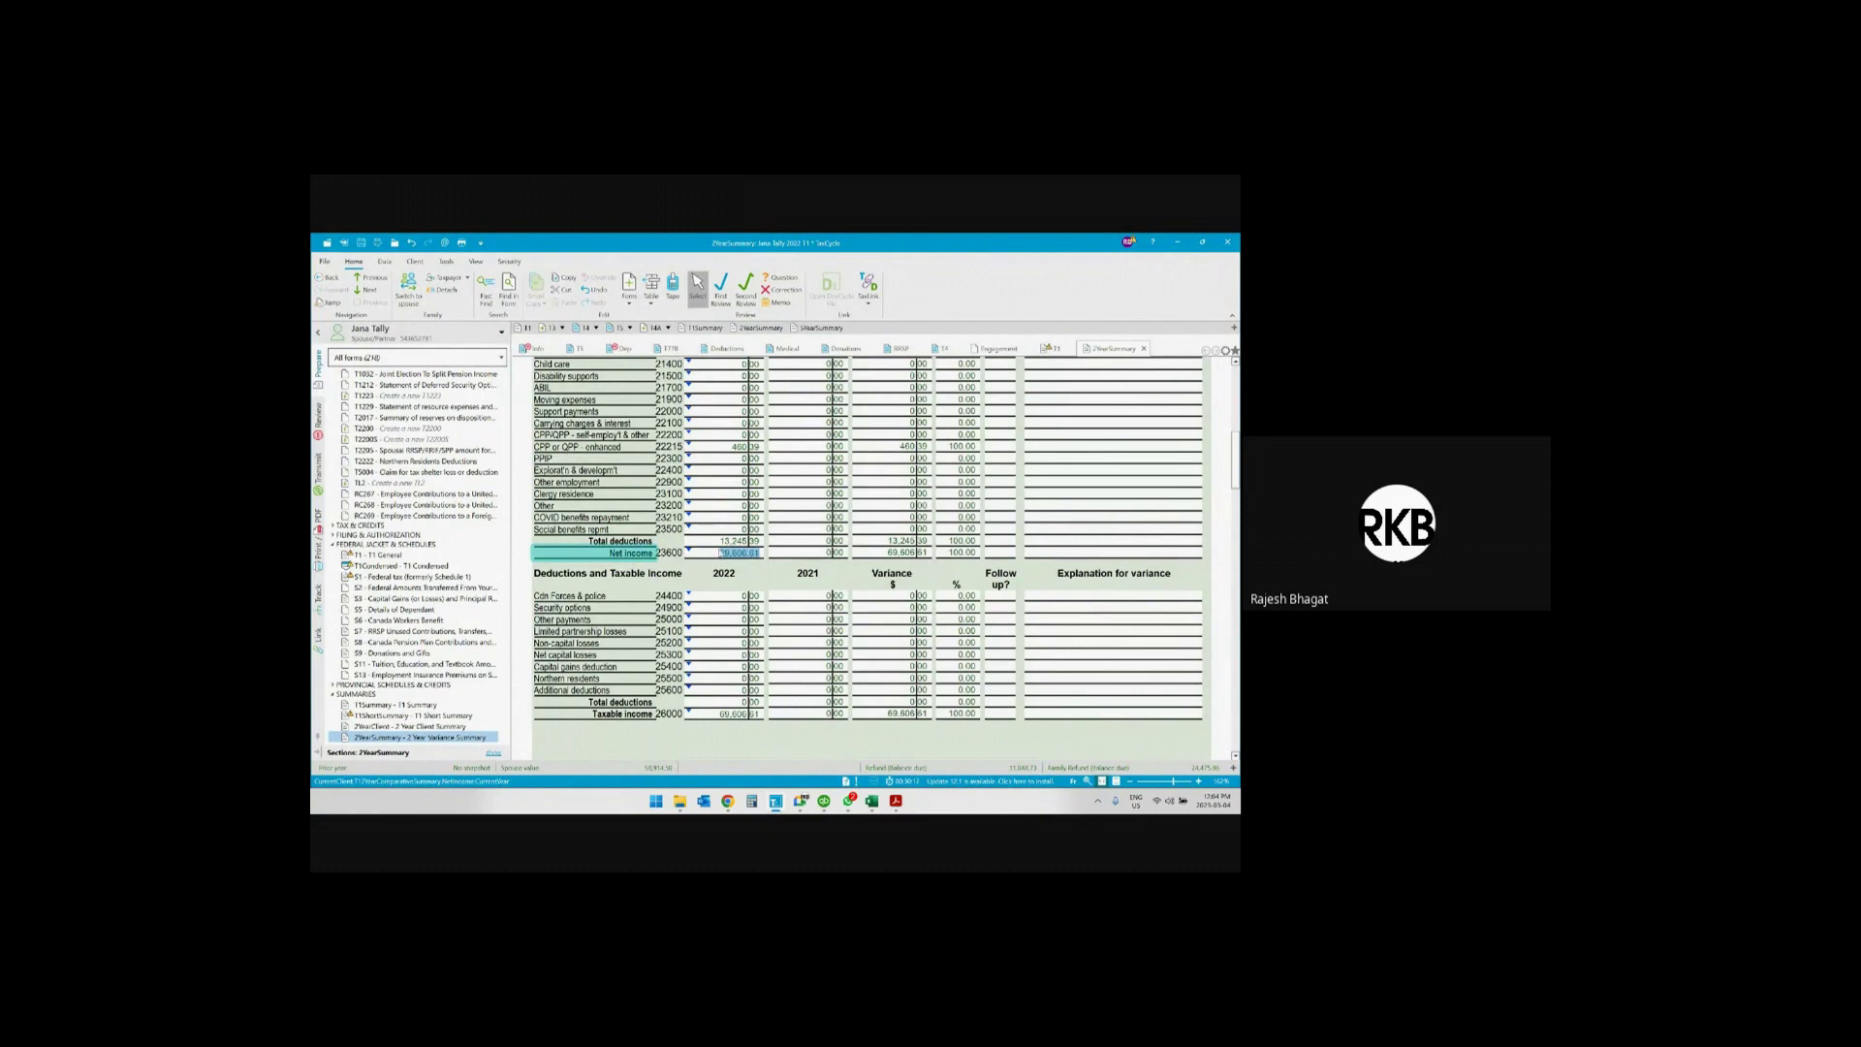
pyautogui.scroll(-2, 729, 554)
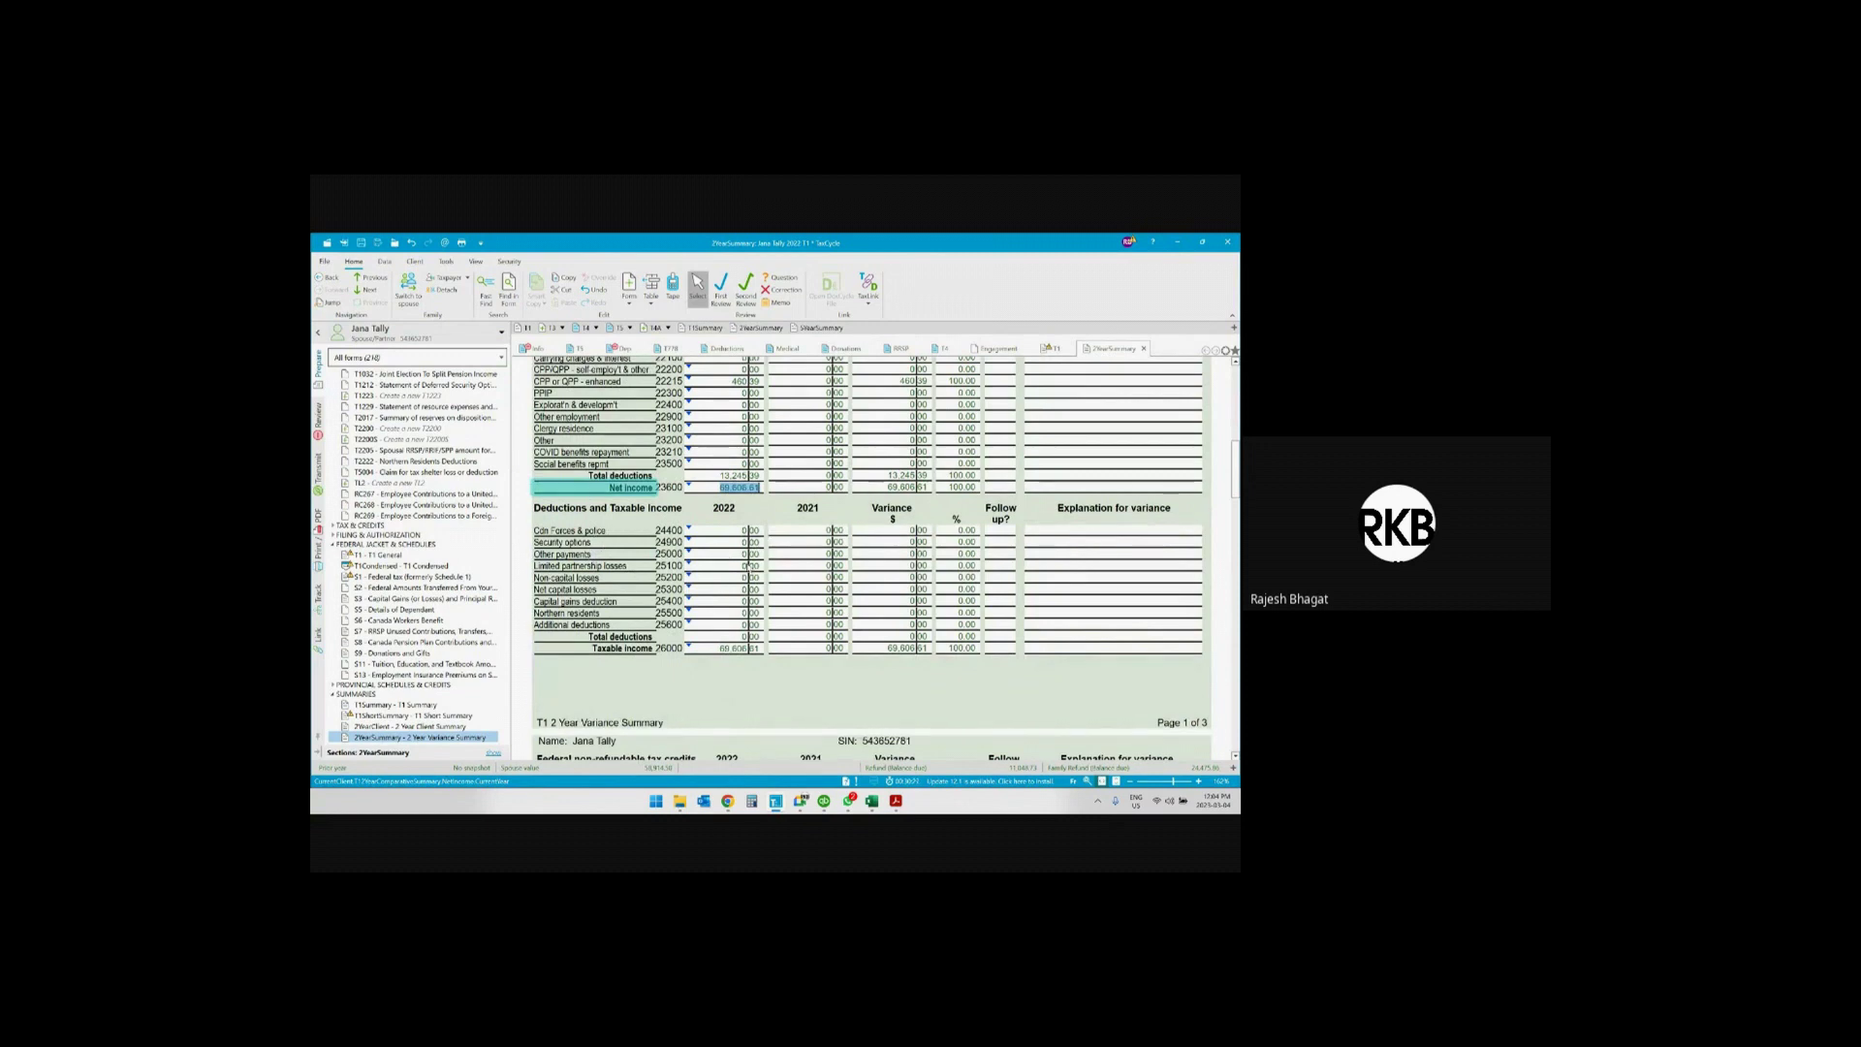
pyautogui.scroll(-2, 871, 558)
pyautogui.scroll(-4, 747, 567)
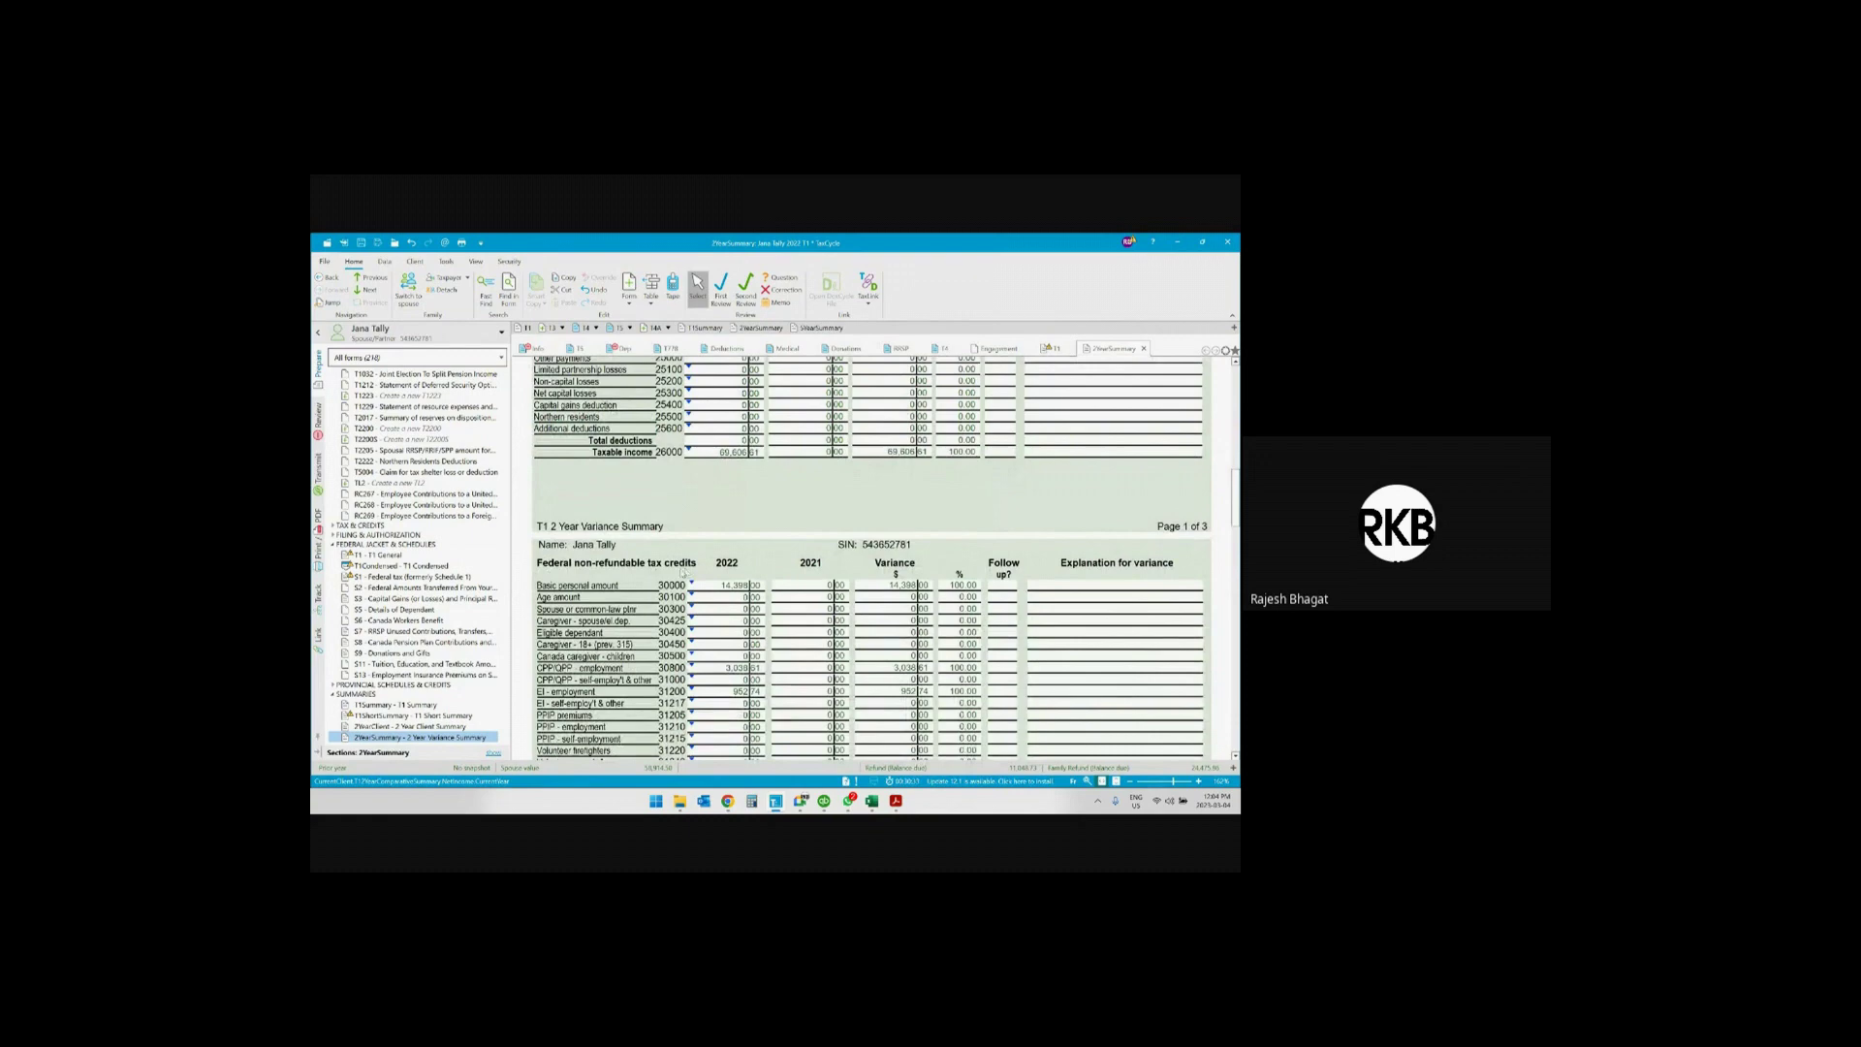
# Review the spouse's basic personal, CPP/QPP employment, EI employment and Canada employment amounts among the 2022 federal non-refundable credits
pyautogui.click(744, 586)
pyautogui.scroll(-3, 787, 578)
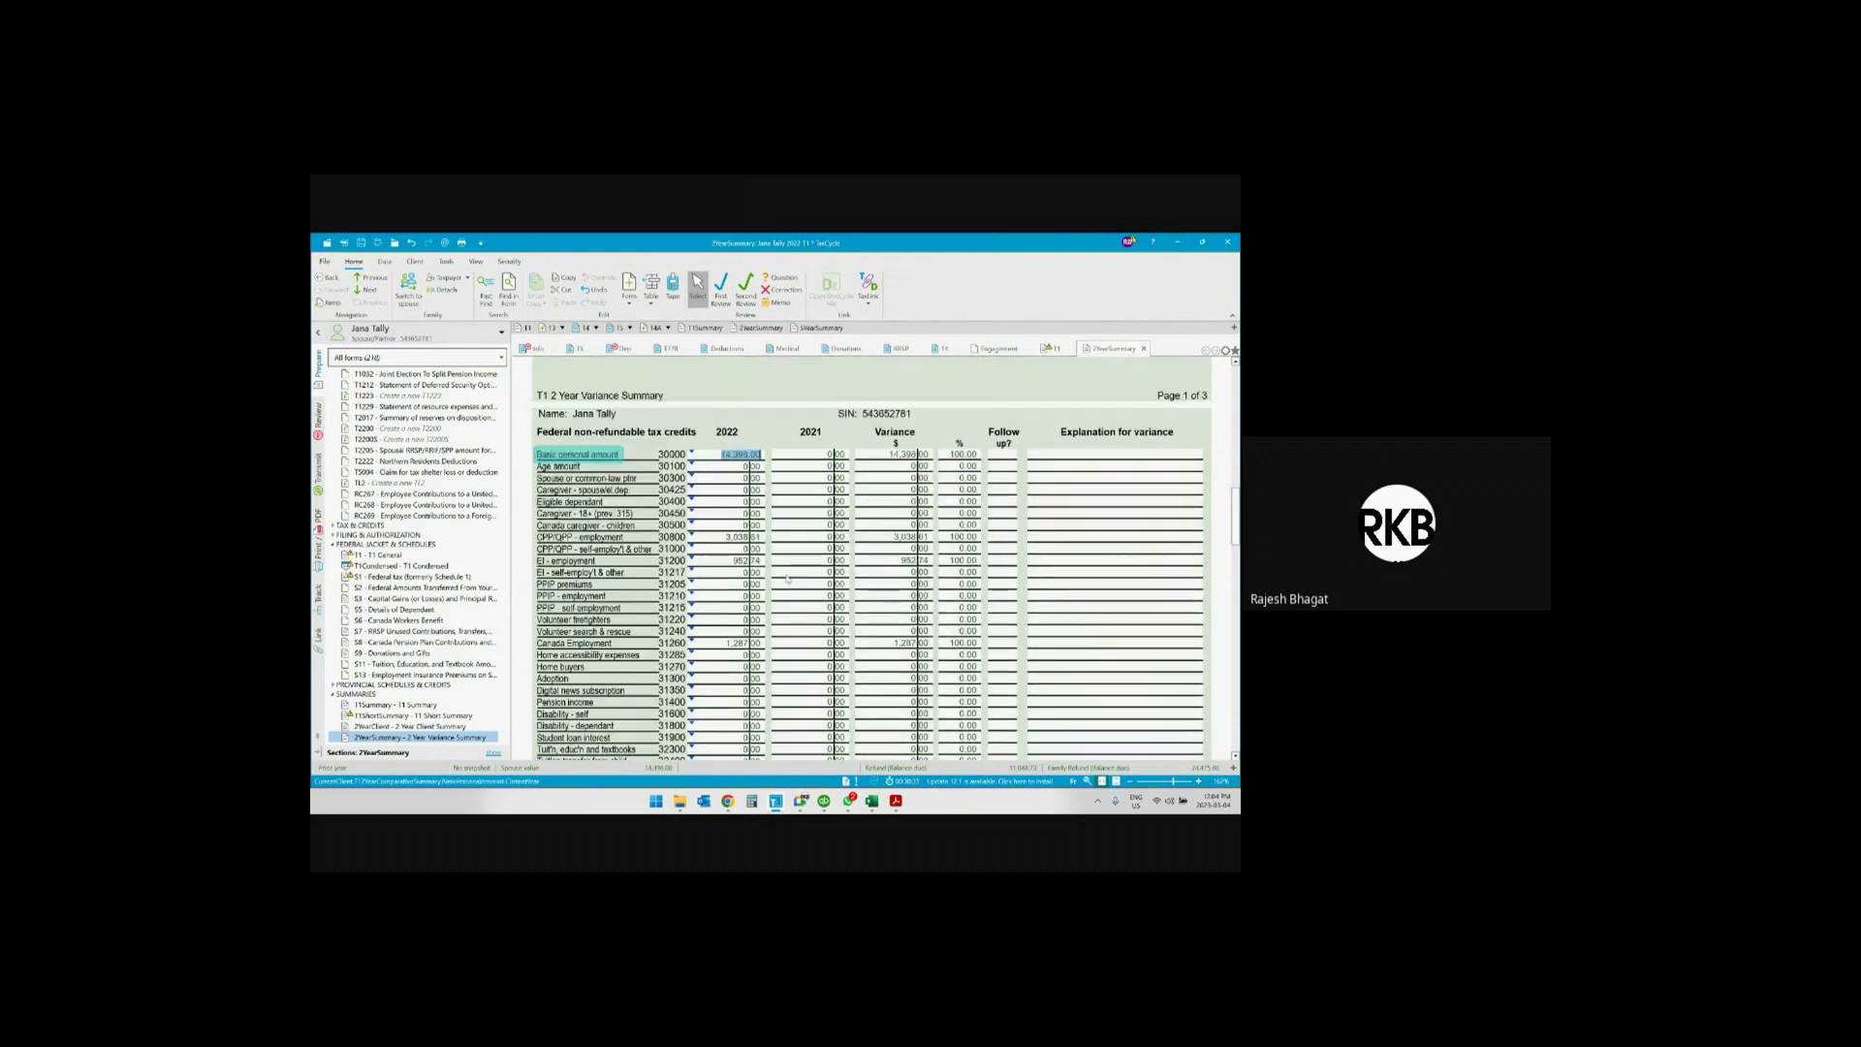
pyautogui.click(746, 537)
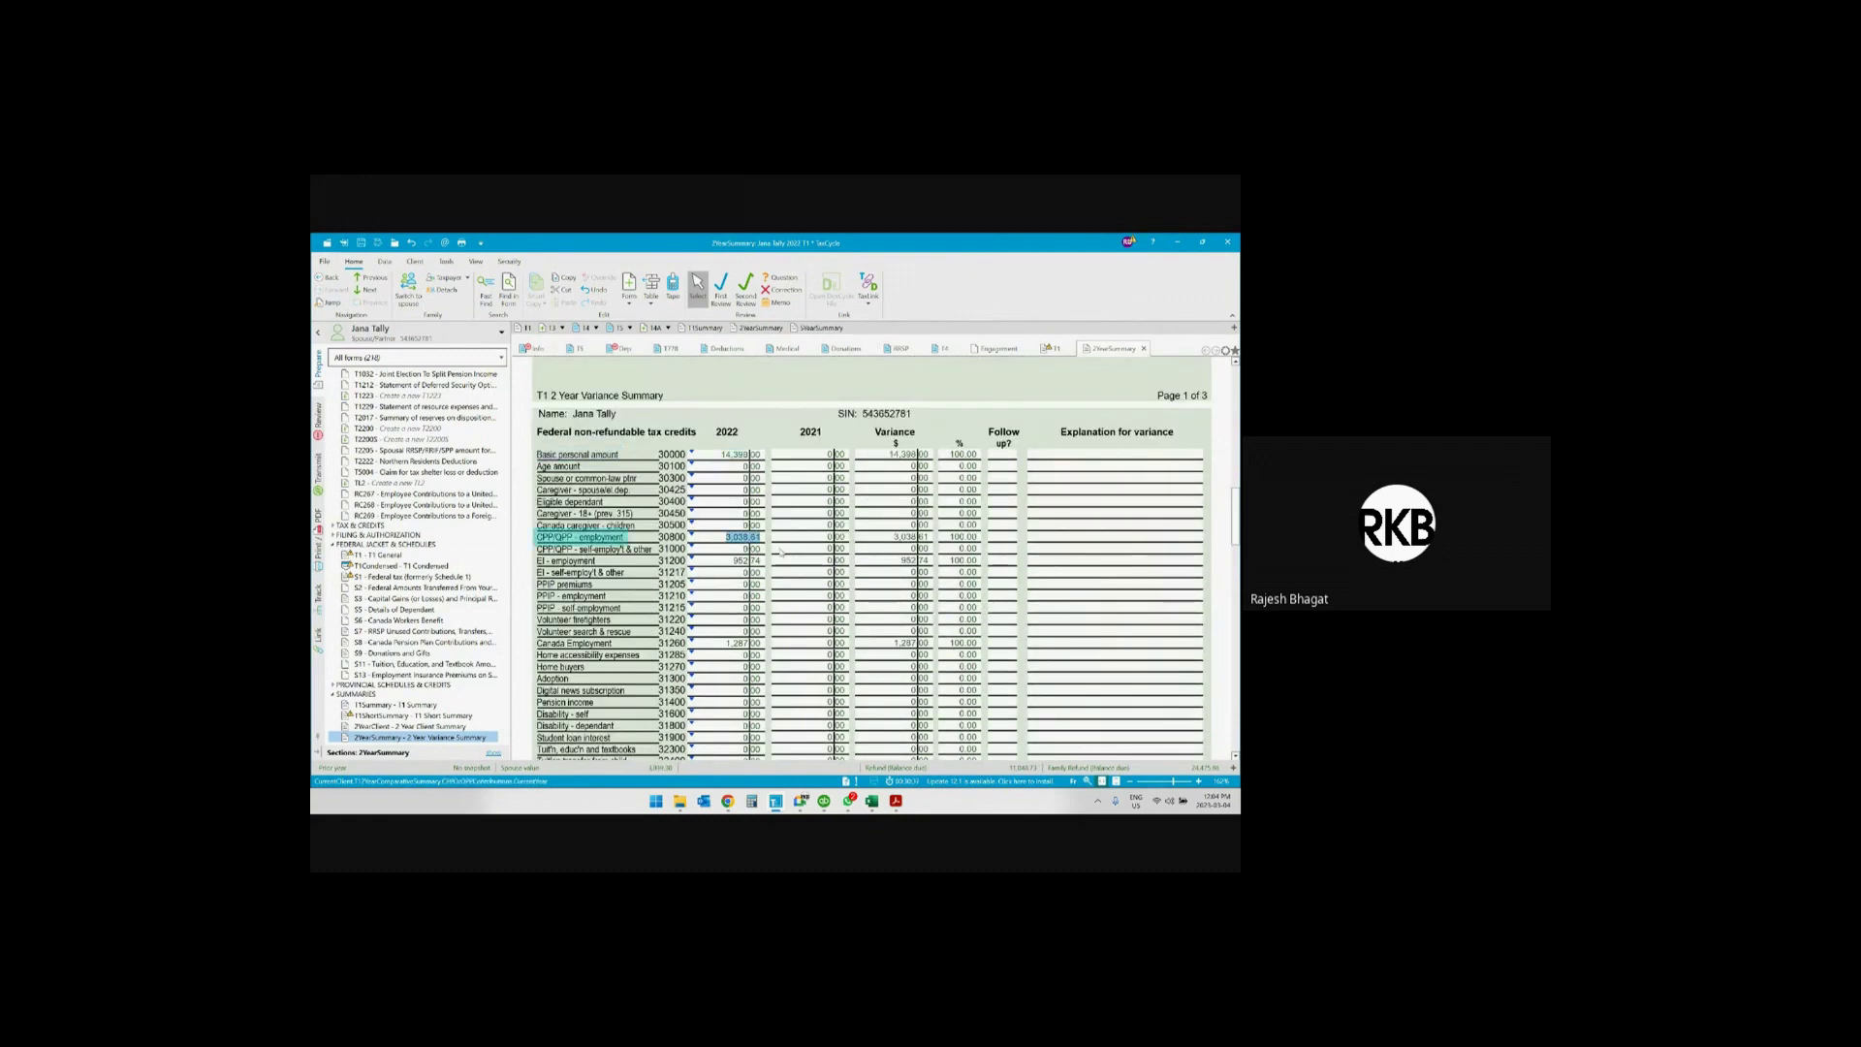
pyautogui.click(748, 562)
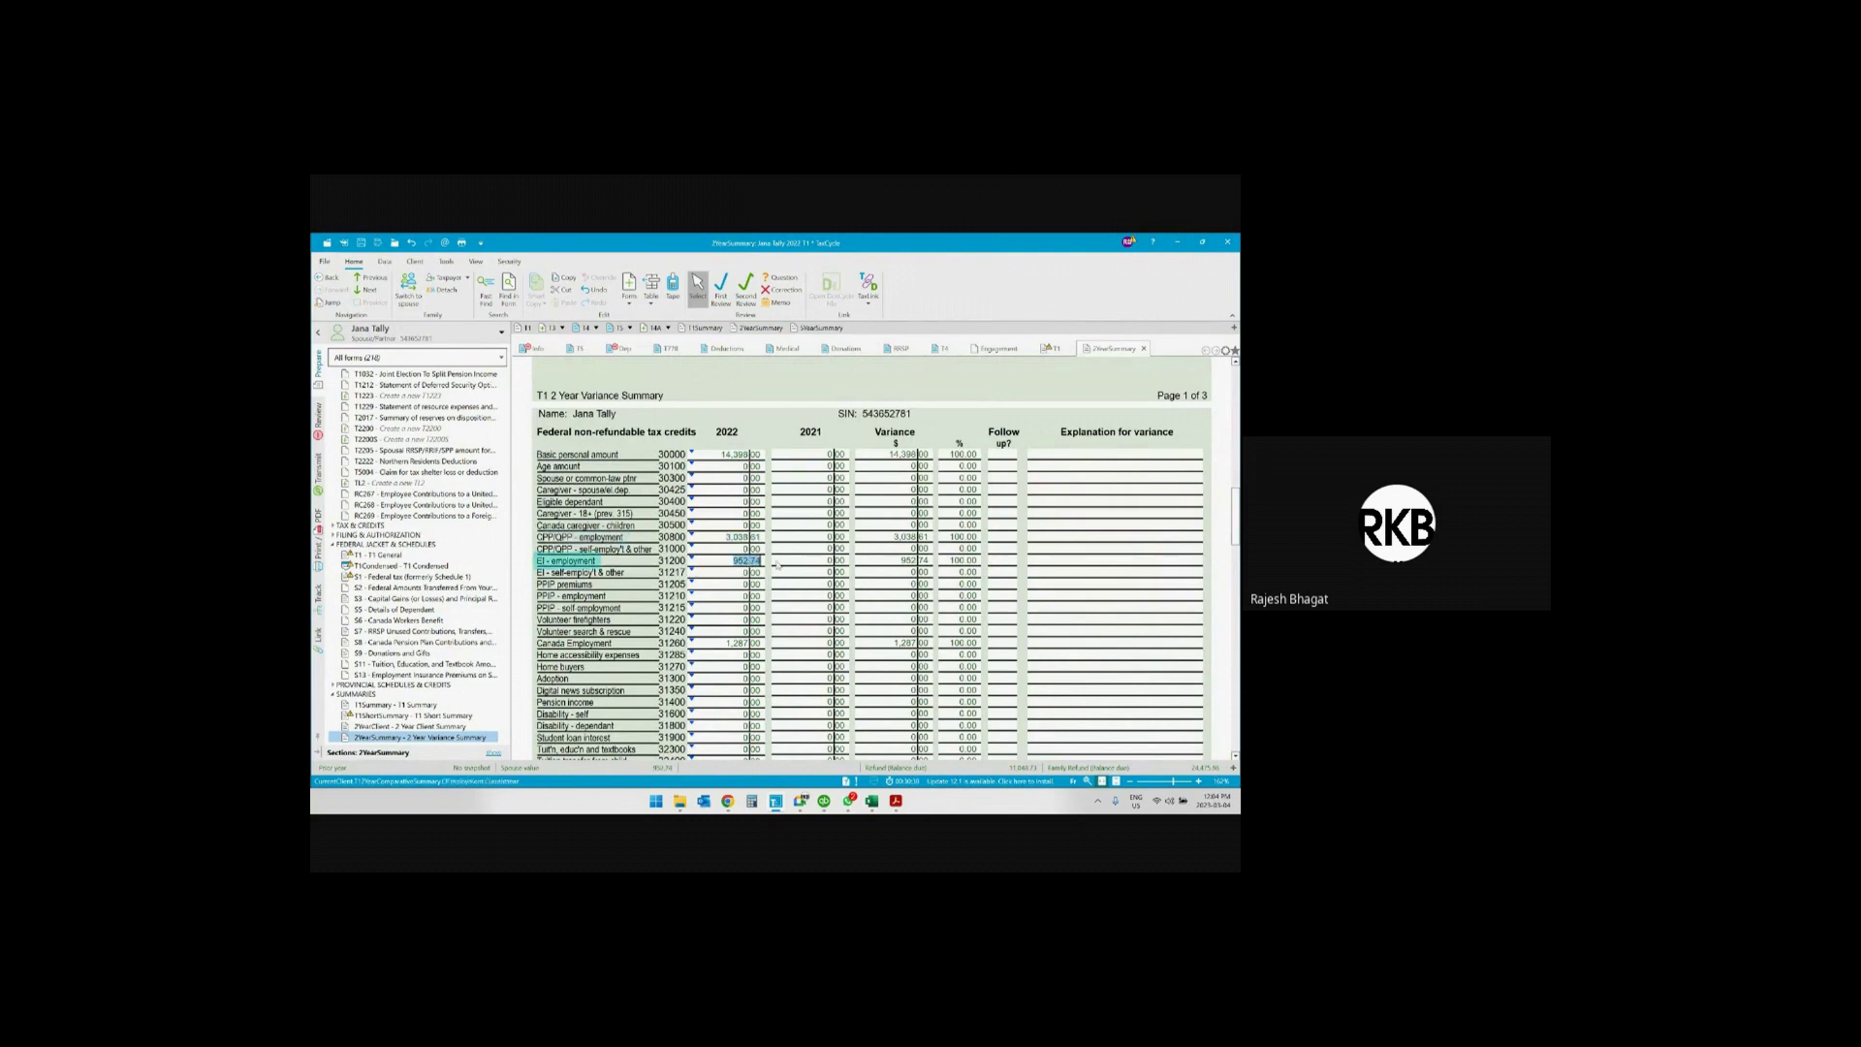
pyautogui.scroll(-3, 776, 564)
pyautogui.click(744, 514)
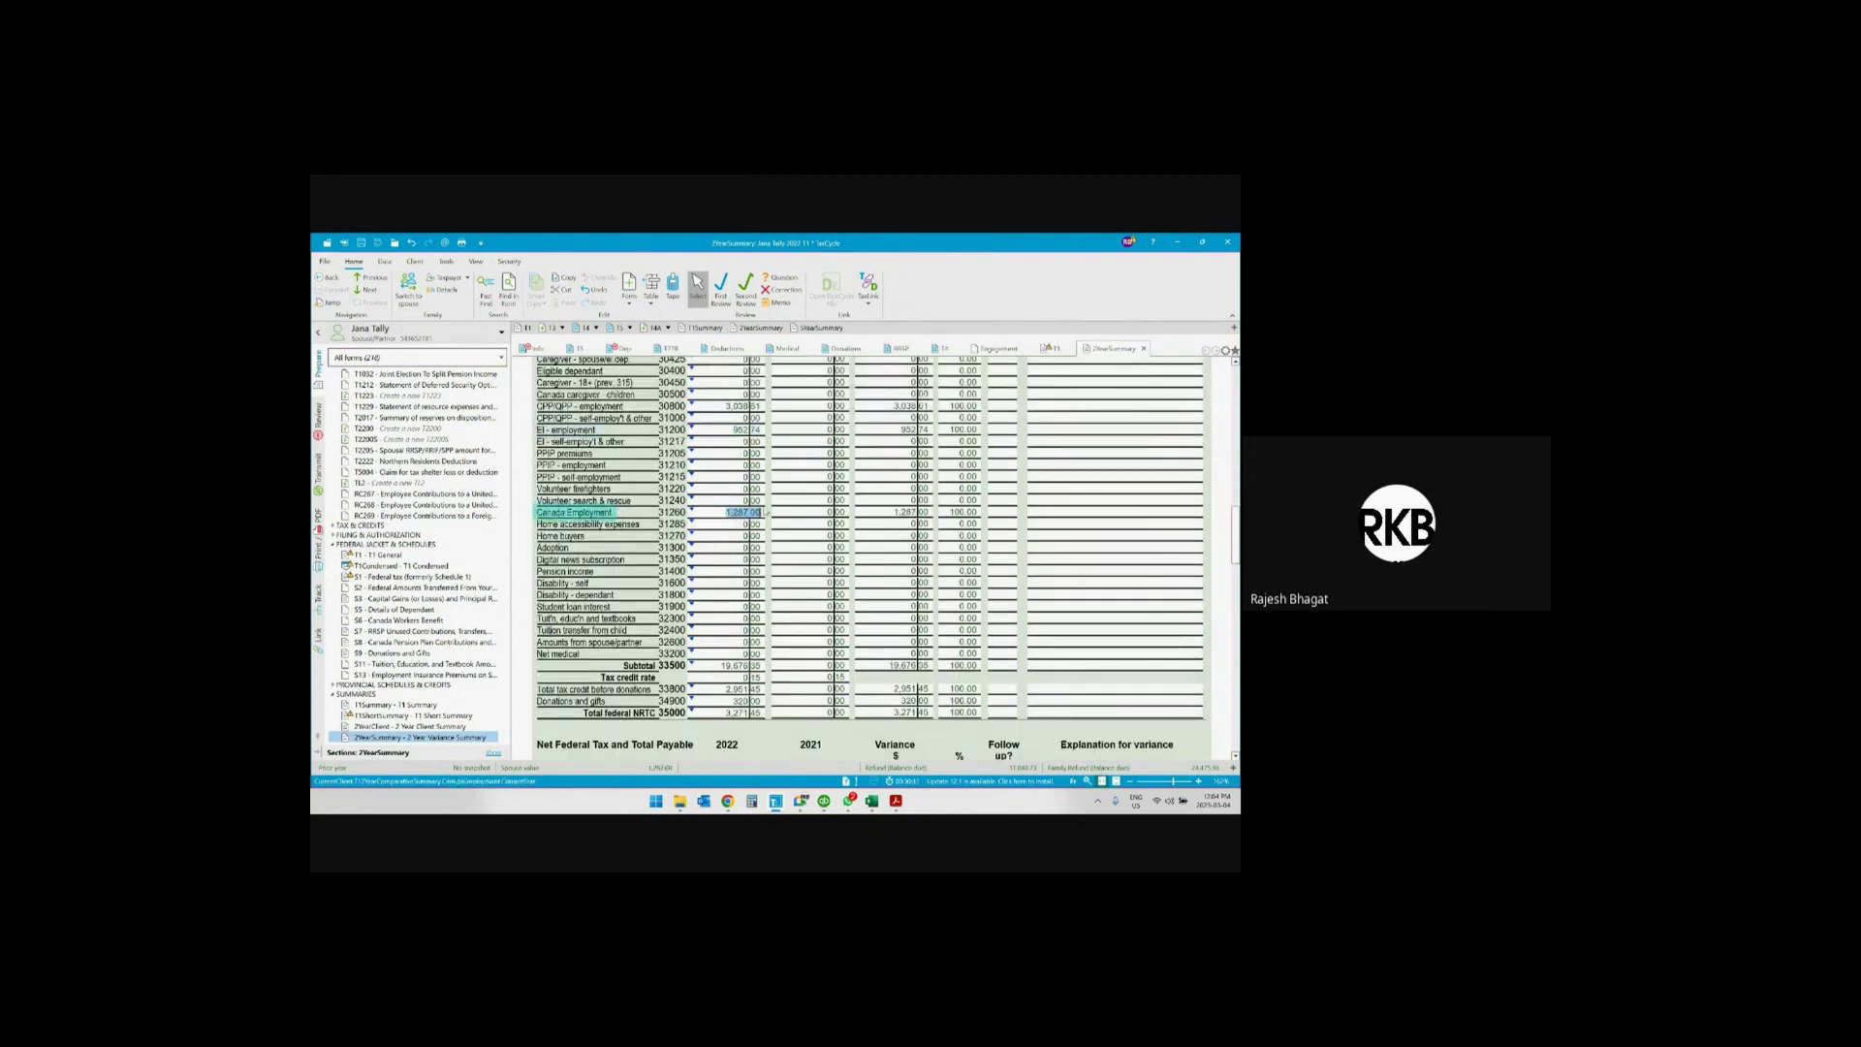
# Examine federal tax, total non-refundable credits, dividend tax credit and provincial tax in the spouse's net federal tax and total payable section
pyautogui.scroll(-3, 765, 512)
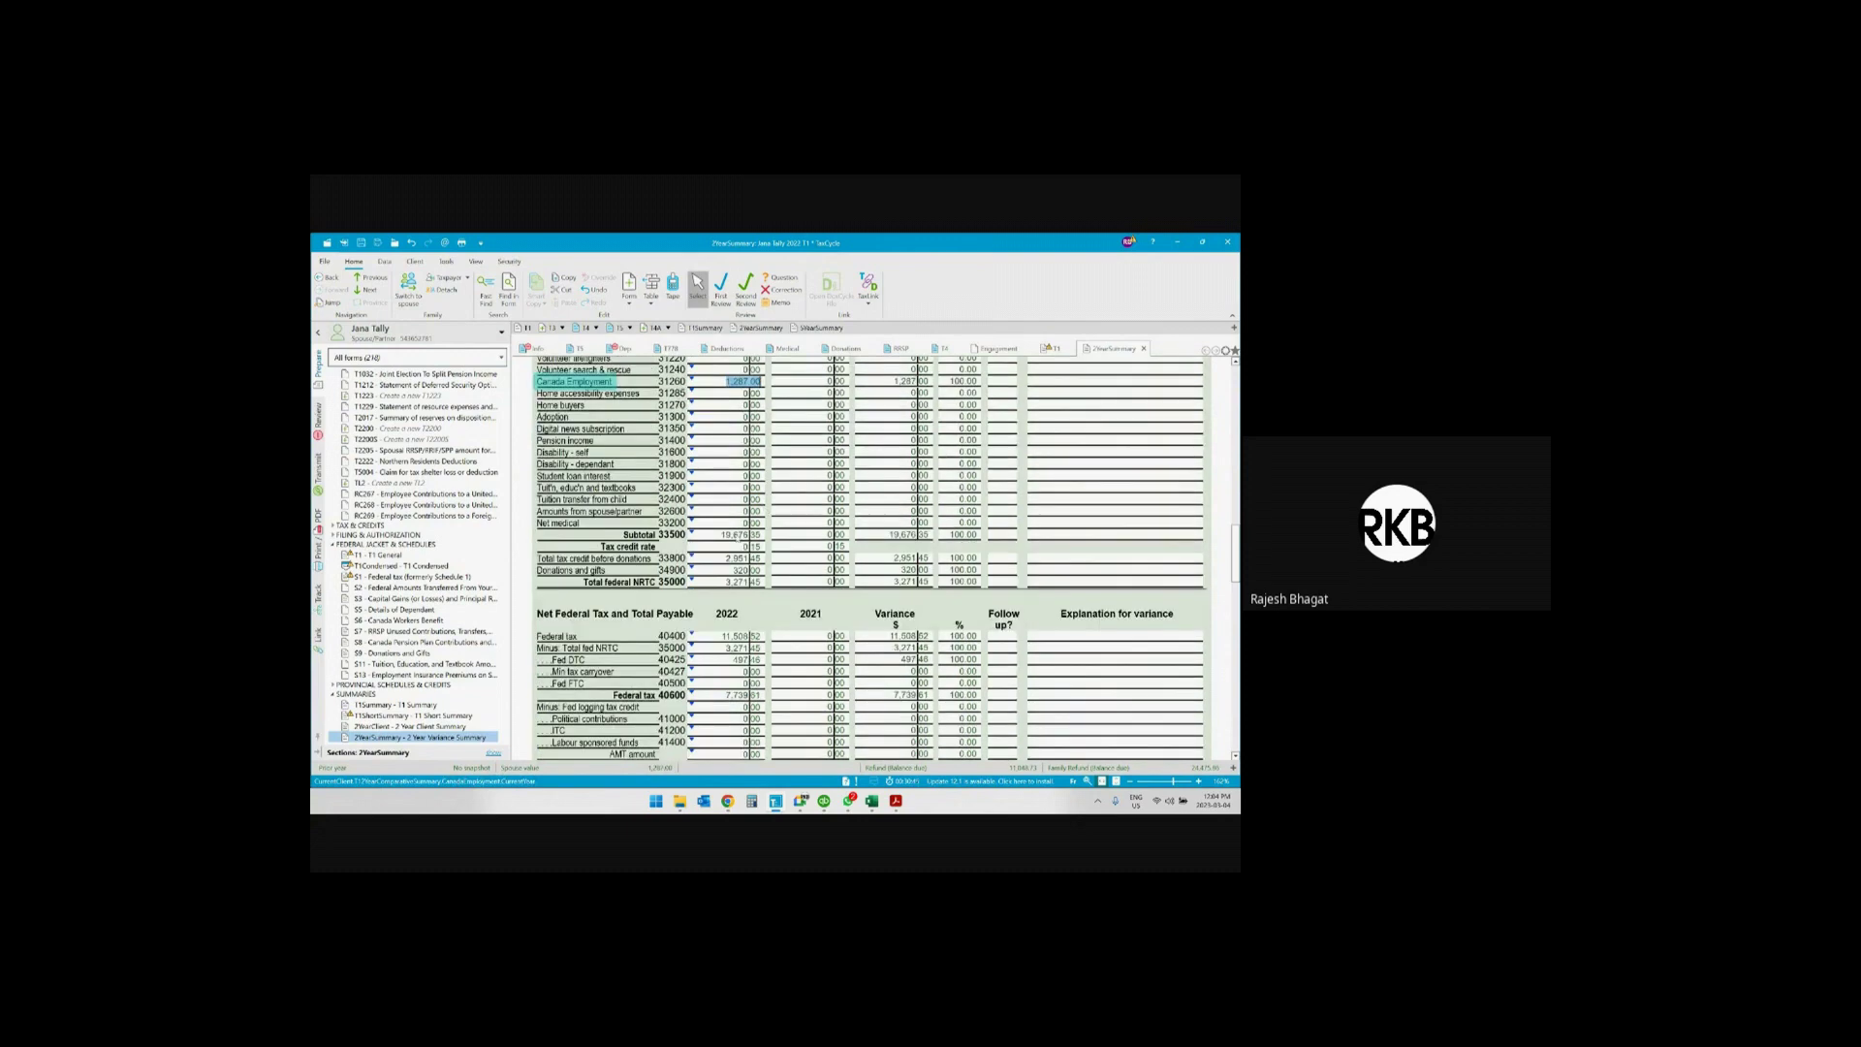
pyautogui.scroll(-2, 736, 539)
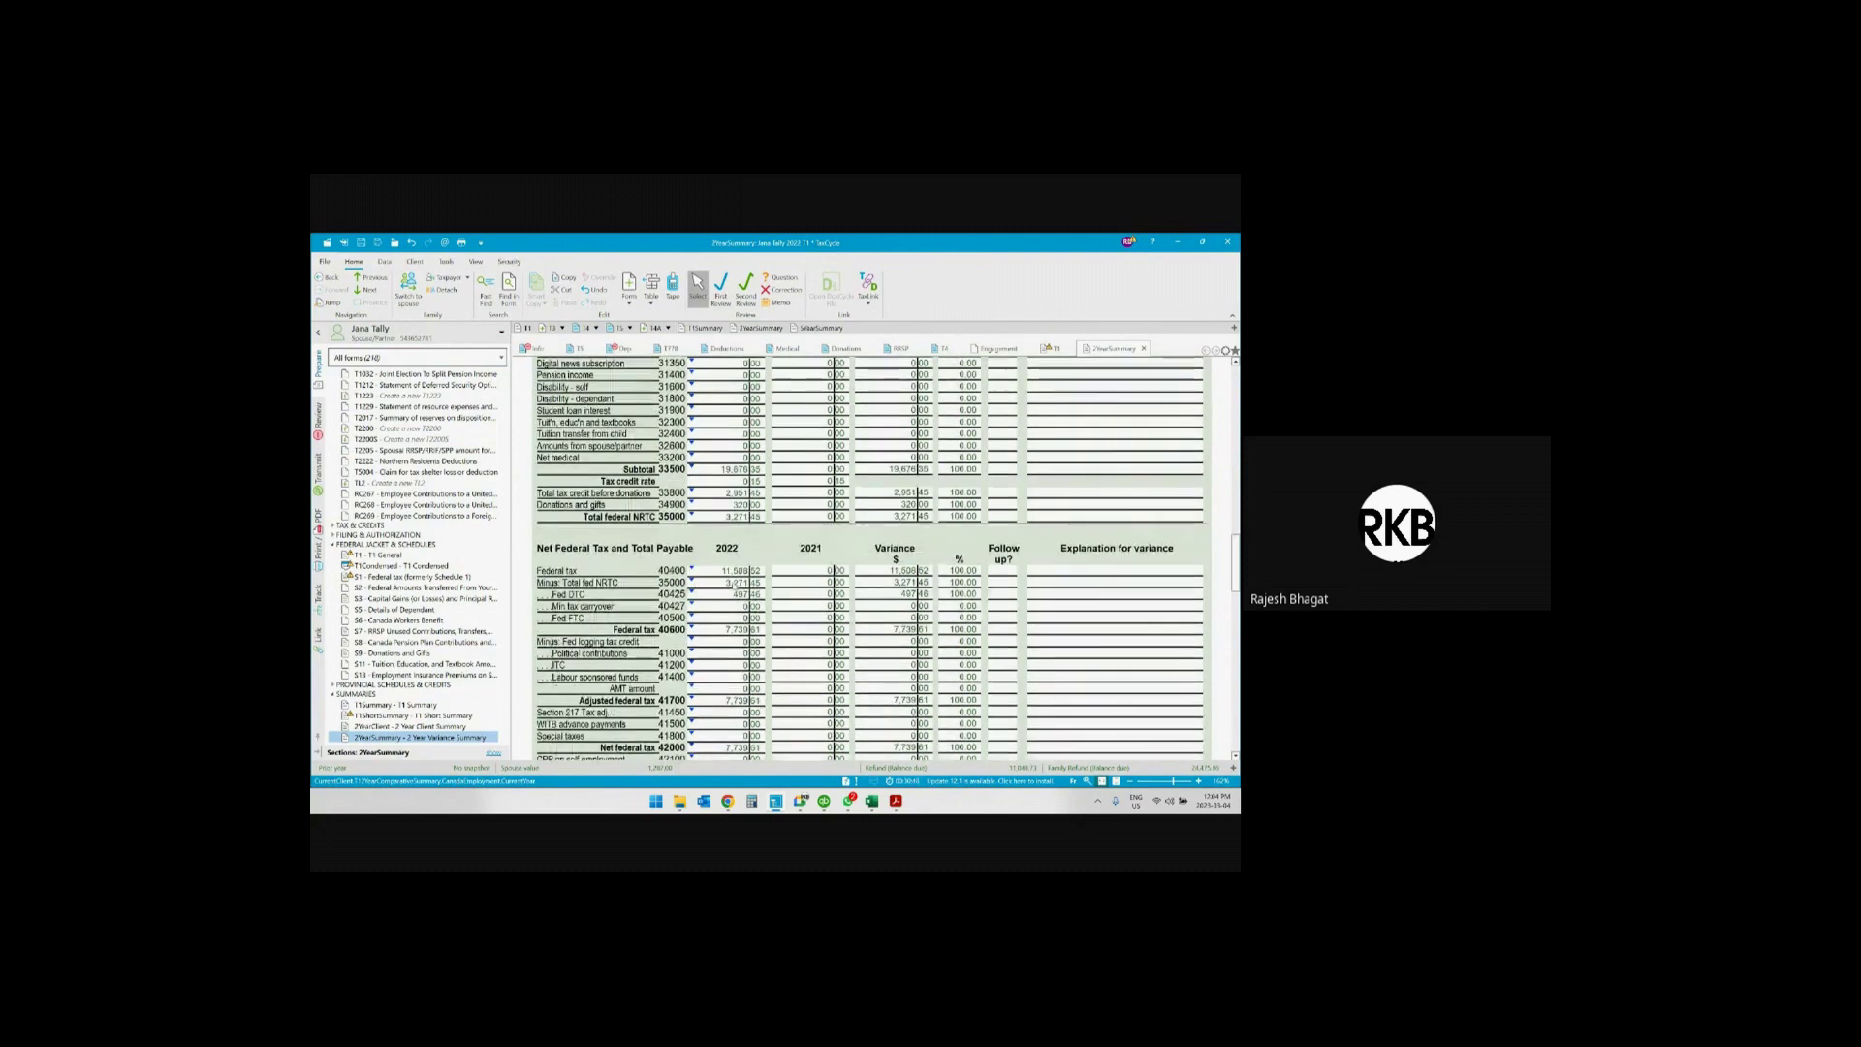
pyautogui.click(740, 571)
pyautogui.click(750, 519)
pyautogui.click(741, 583)
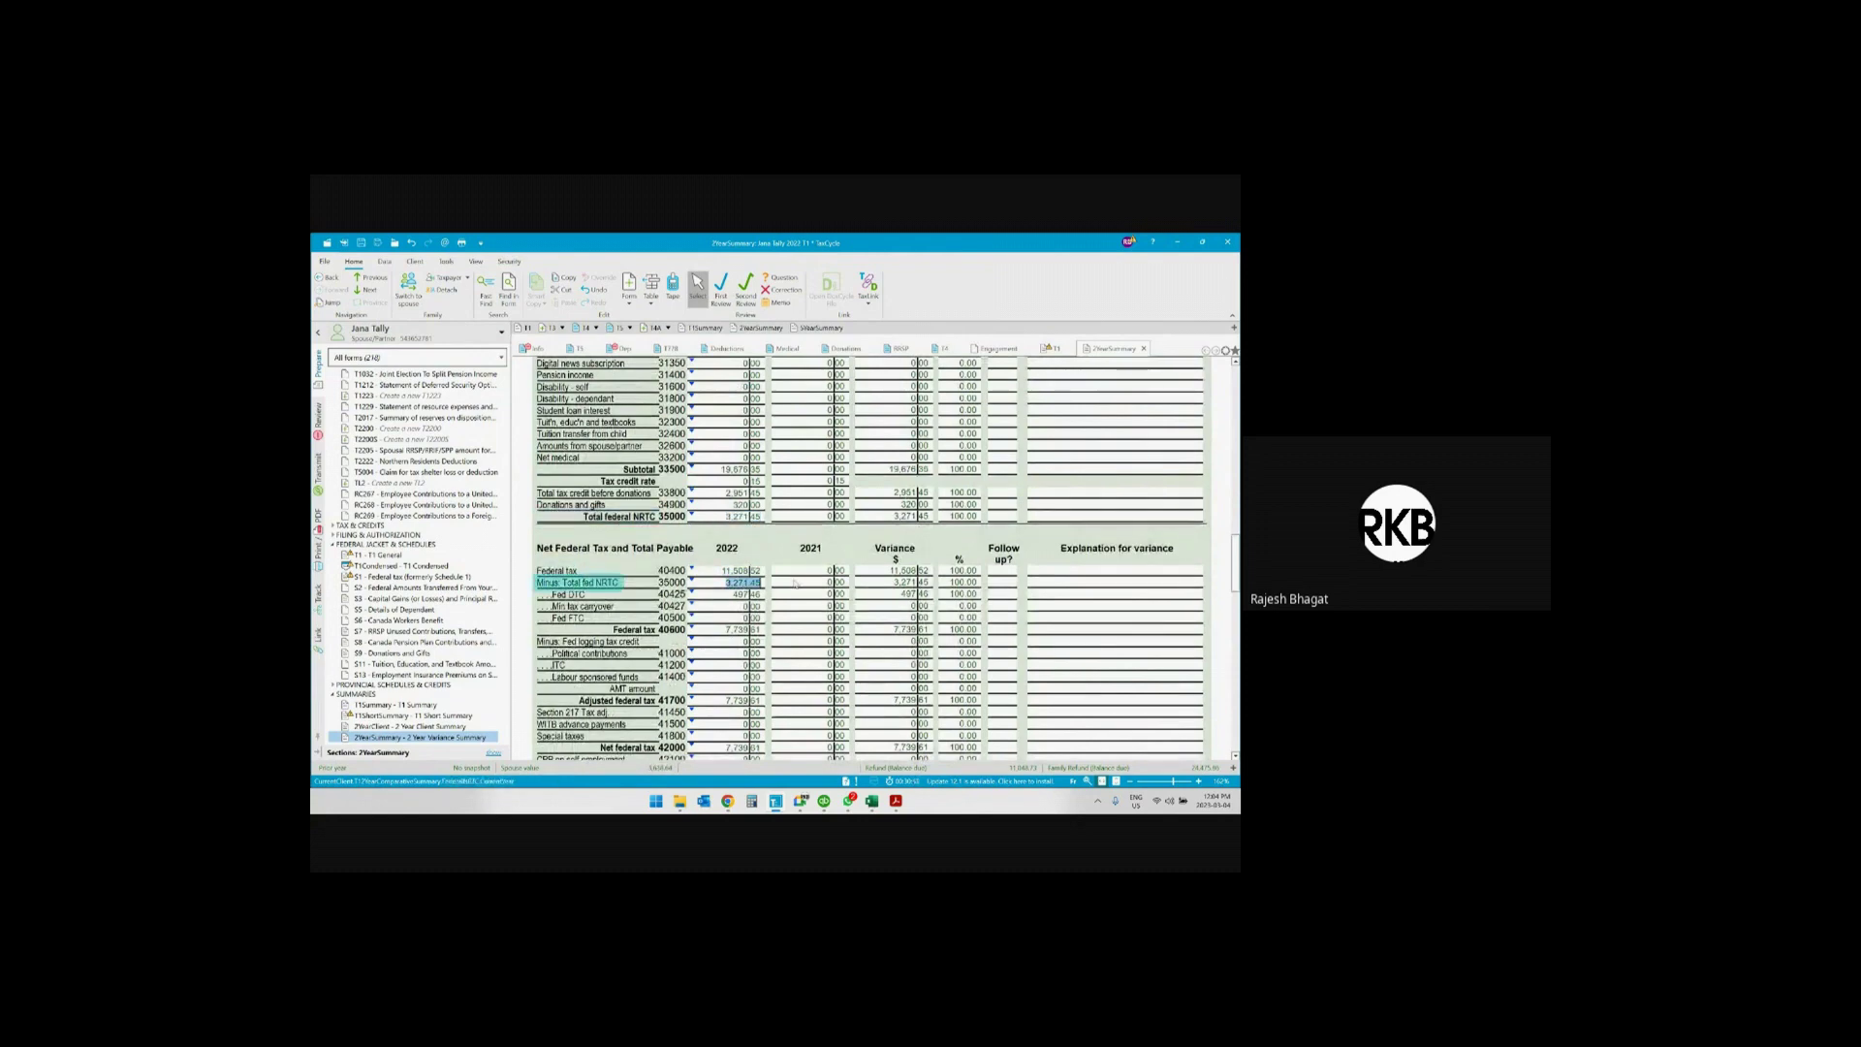
pyautogui.scroll(-4, 794, 583)
pyautogui.click(746, 465)
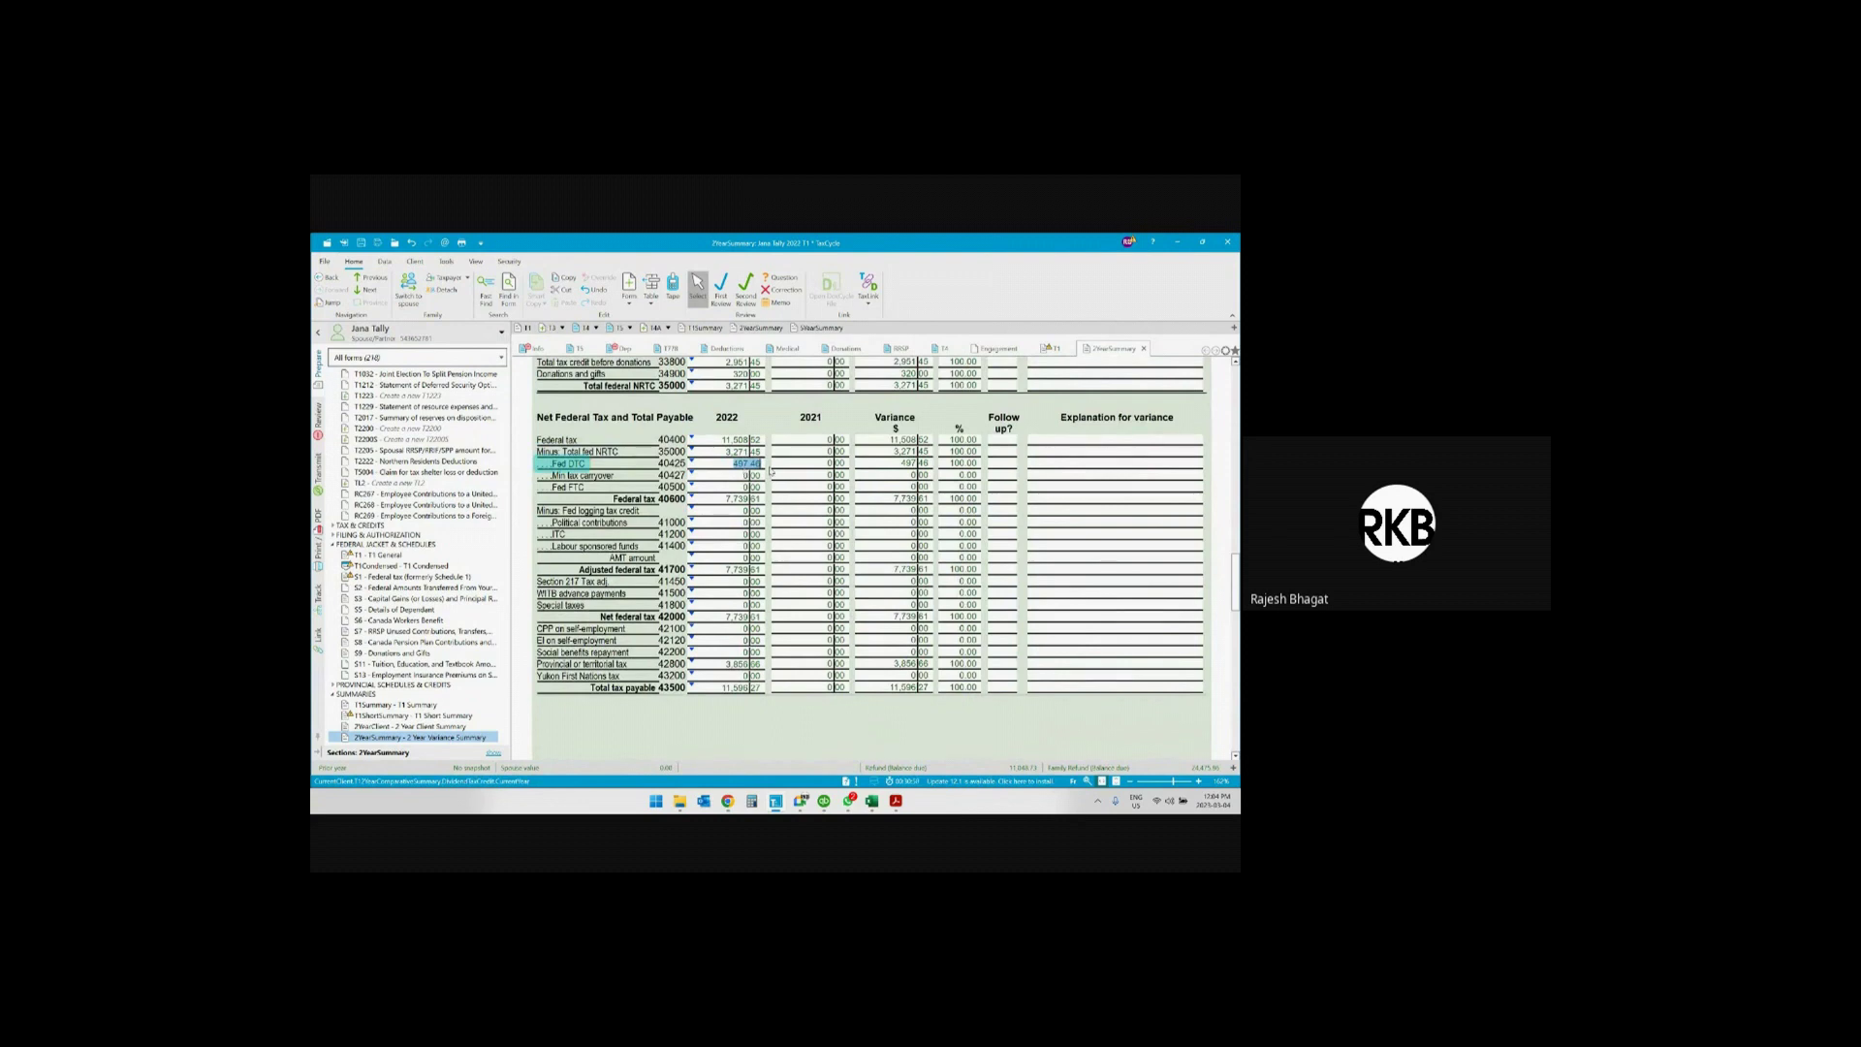
pyautogui.click(729, 501)
pyautogui.scroll(-2, 801, 526)
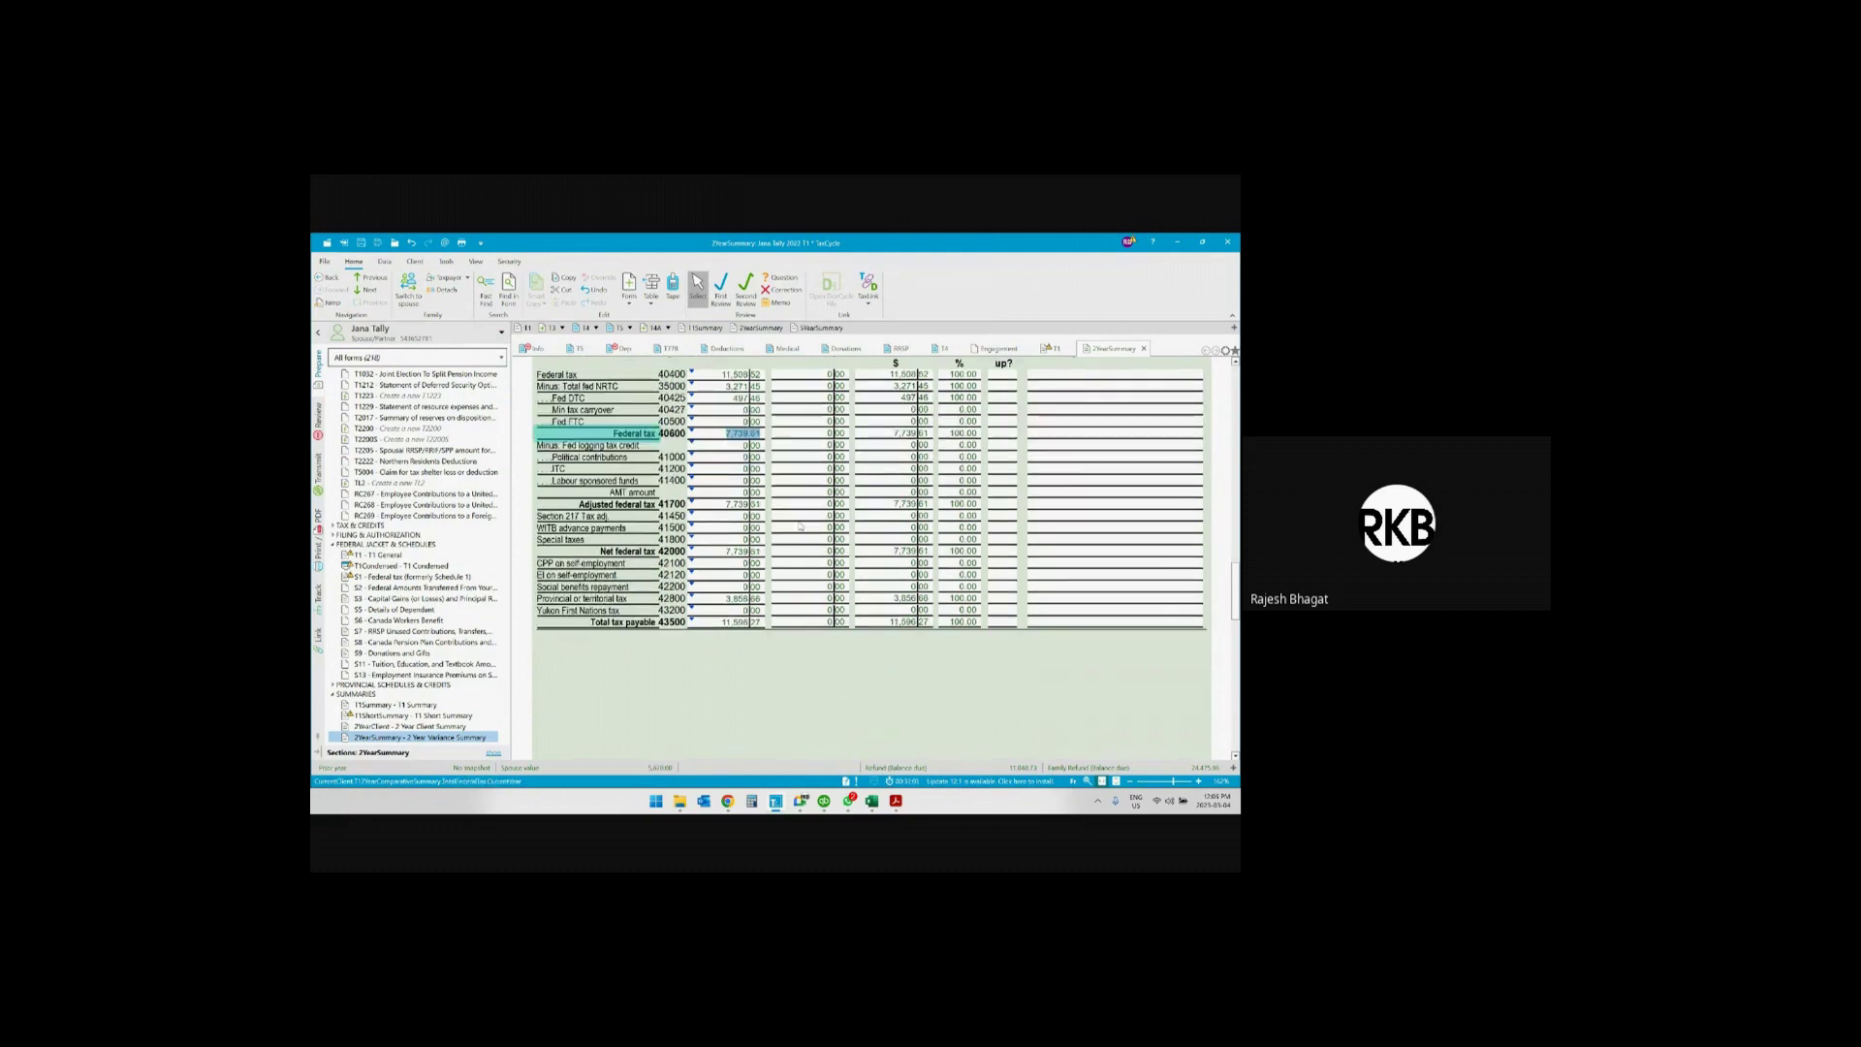
pyautogui.click(741, 599)
# Check the spouse's income tax deducted on line 43700 against the 2022 T4 slip PDF and return to the variance summary
pyautogui.scroll(-3, 805, 581)
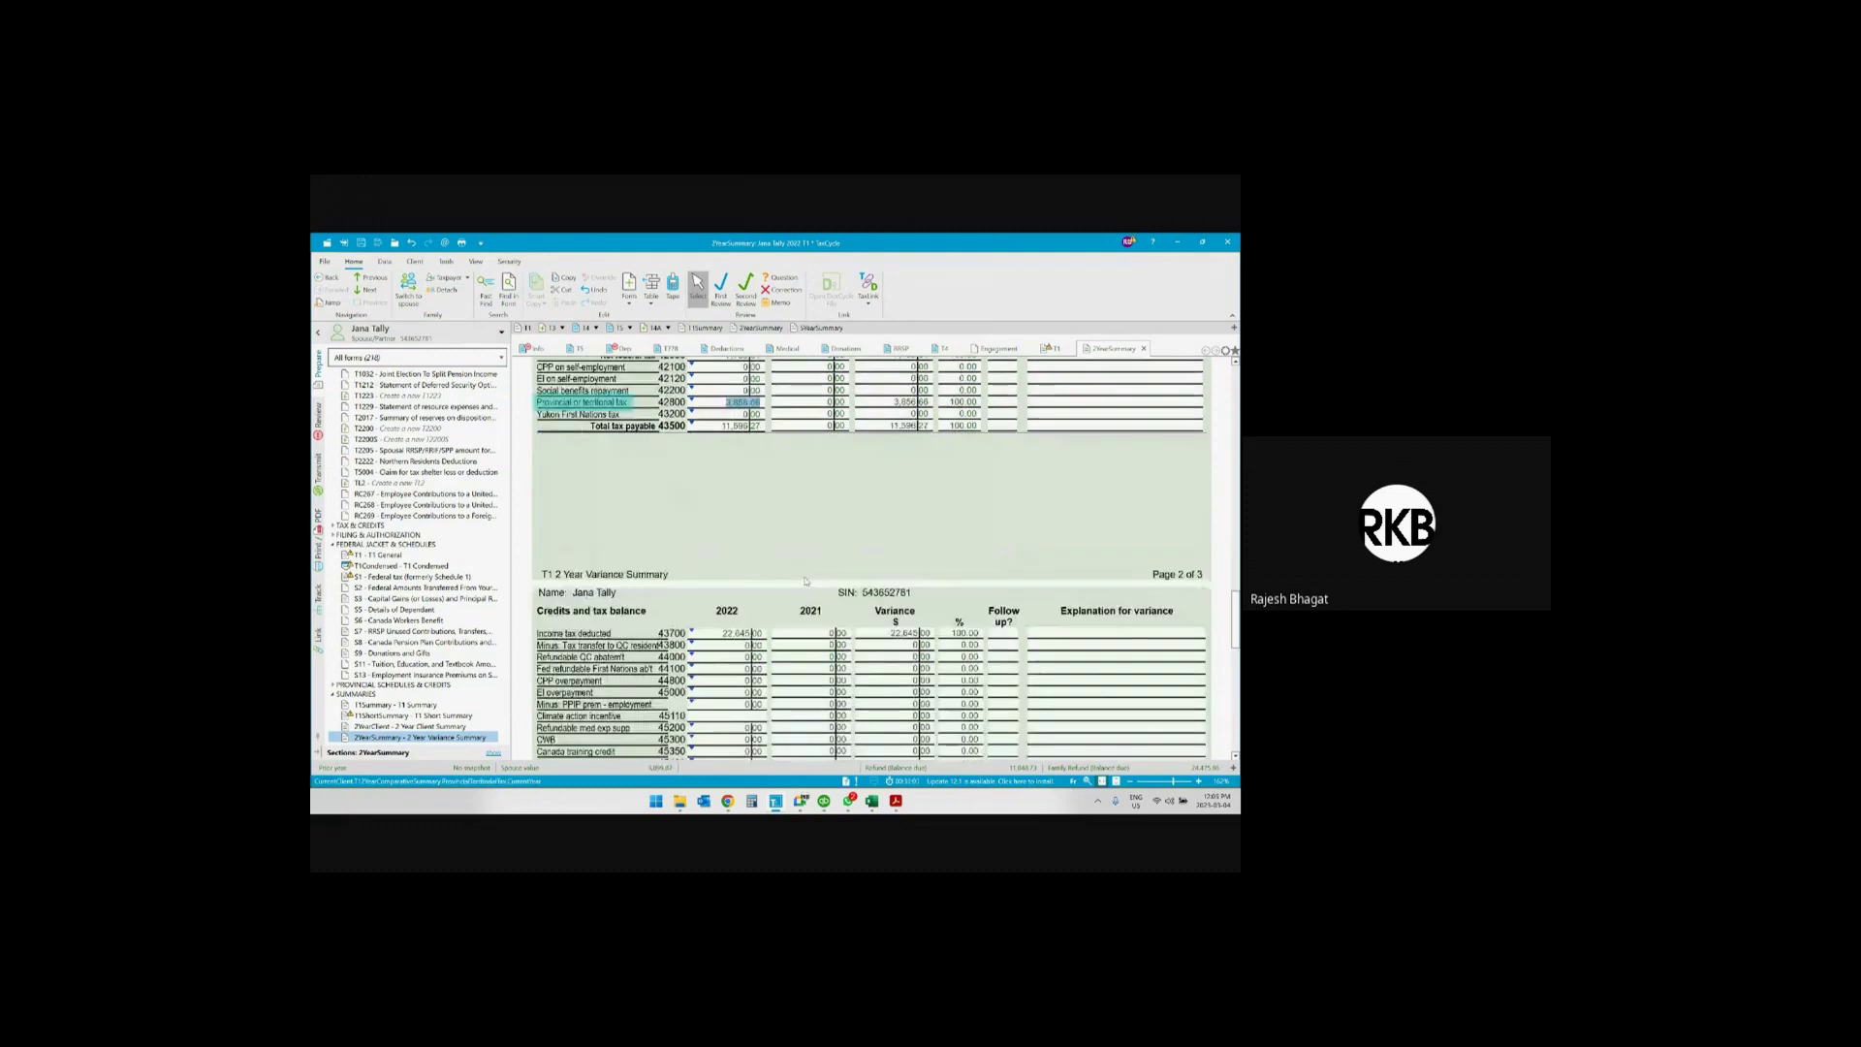
pyautogui.scroll(-2, 804, 580)
pyautogui.click(739, 502)
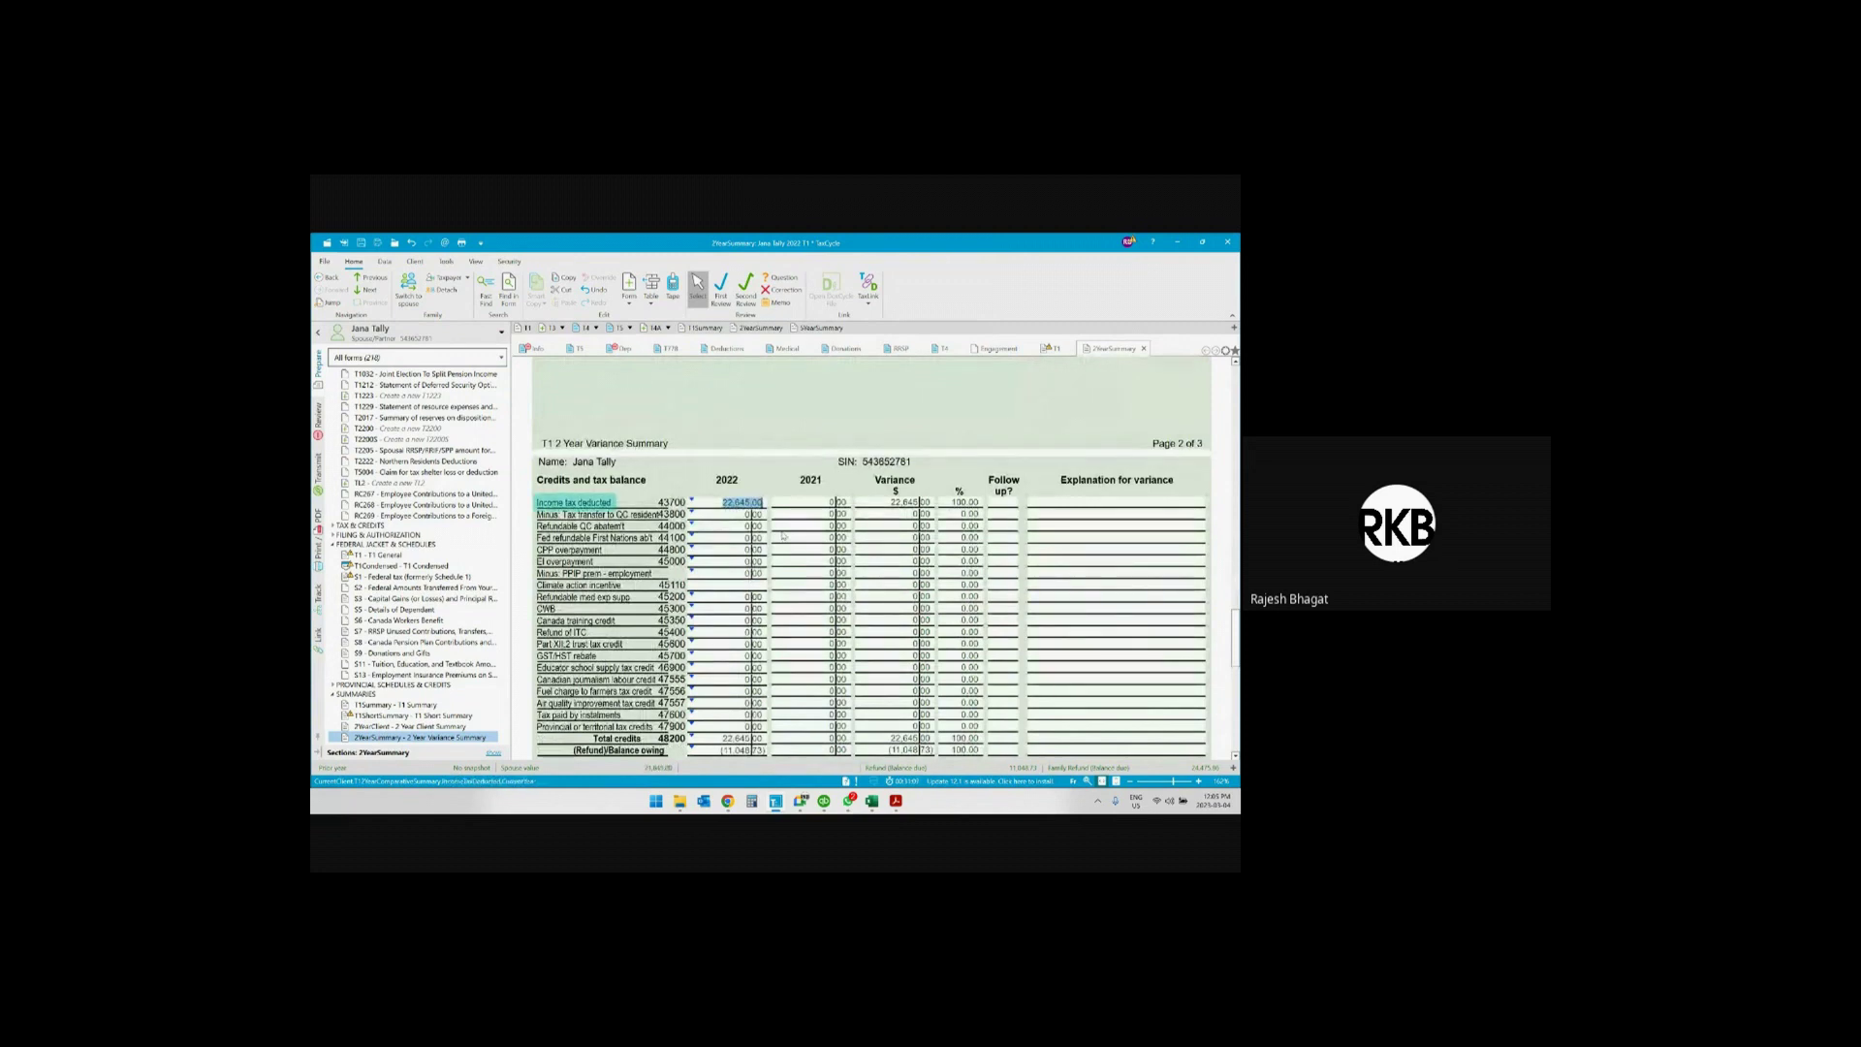
pyautogui.moveTo(1239, 330); pyautogui.dragTo(679, 430)
pyautogui.click(781, 432)
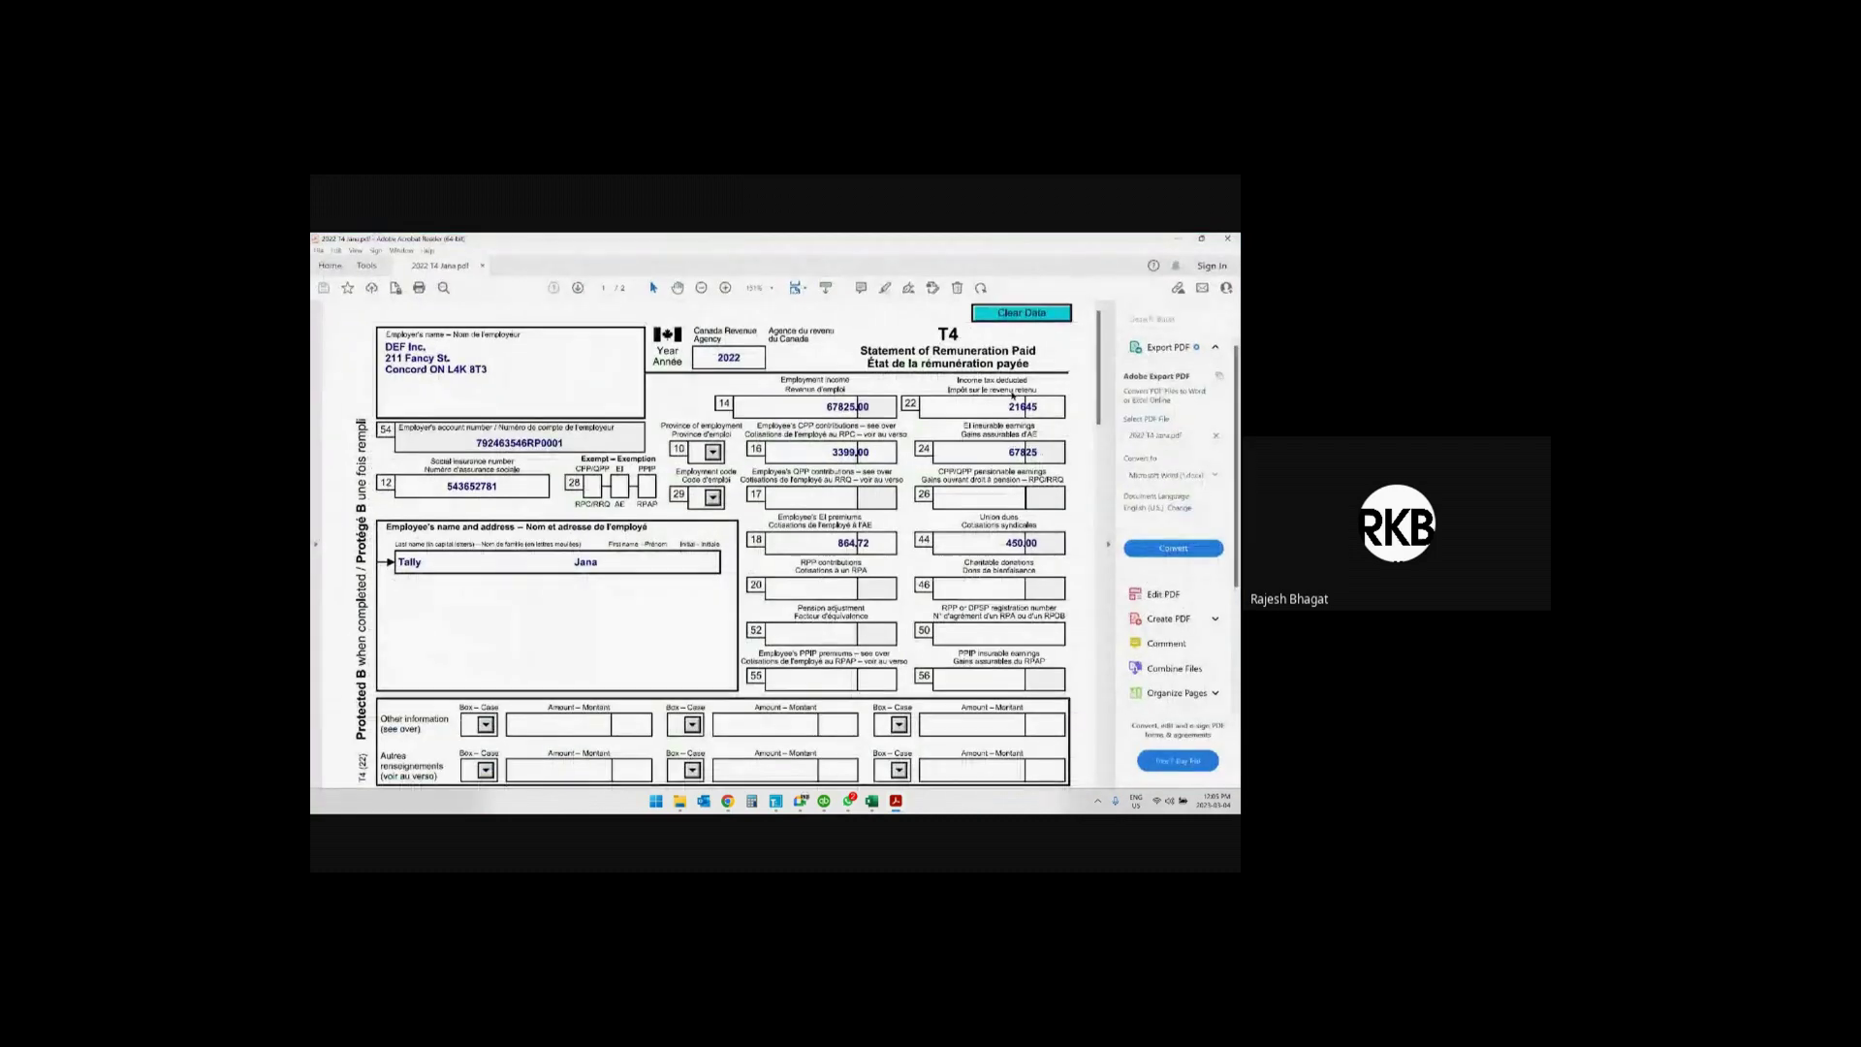
pyautogui.moveTo(784, 240); pyautogui.dragTo(1240, 249)
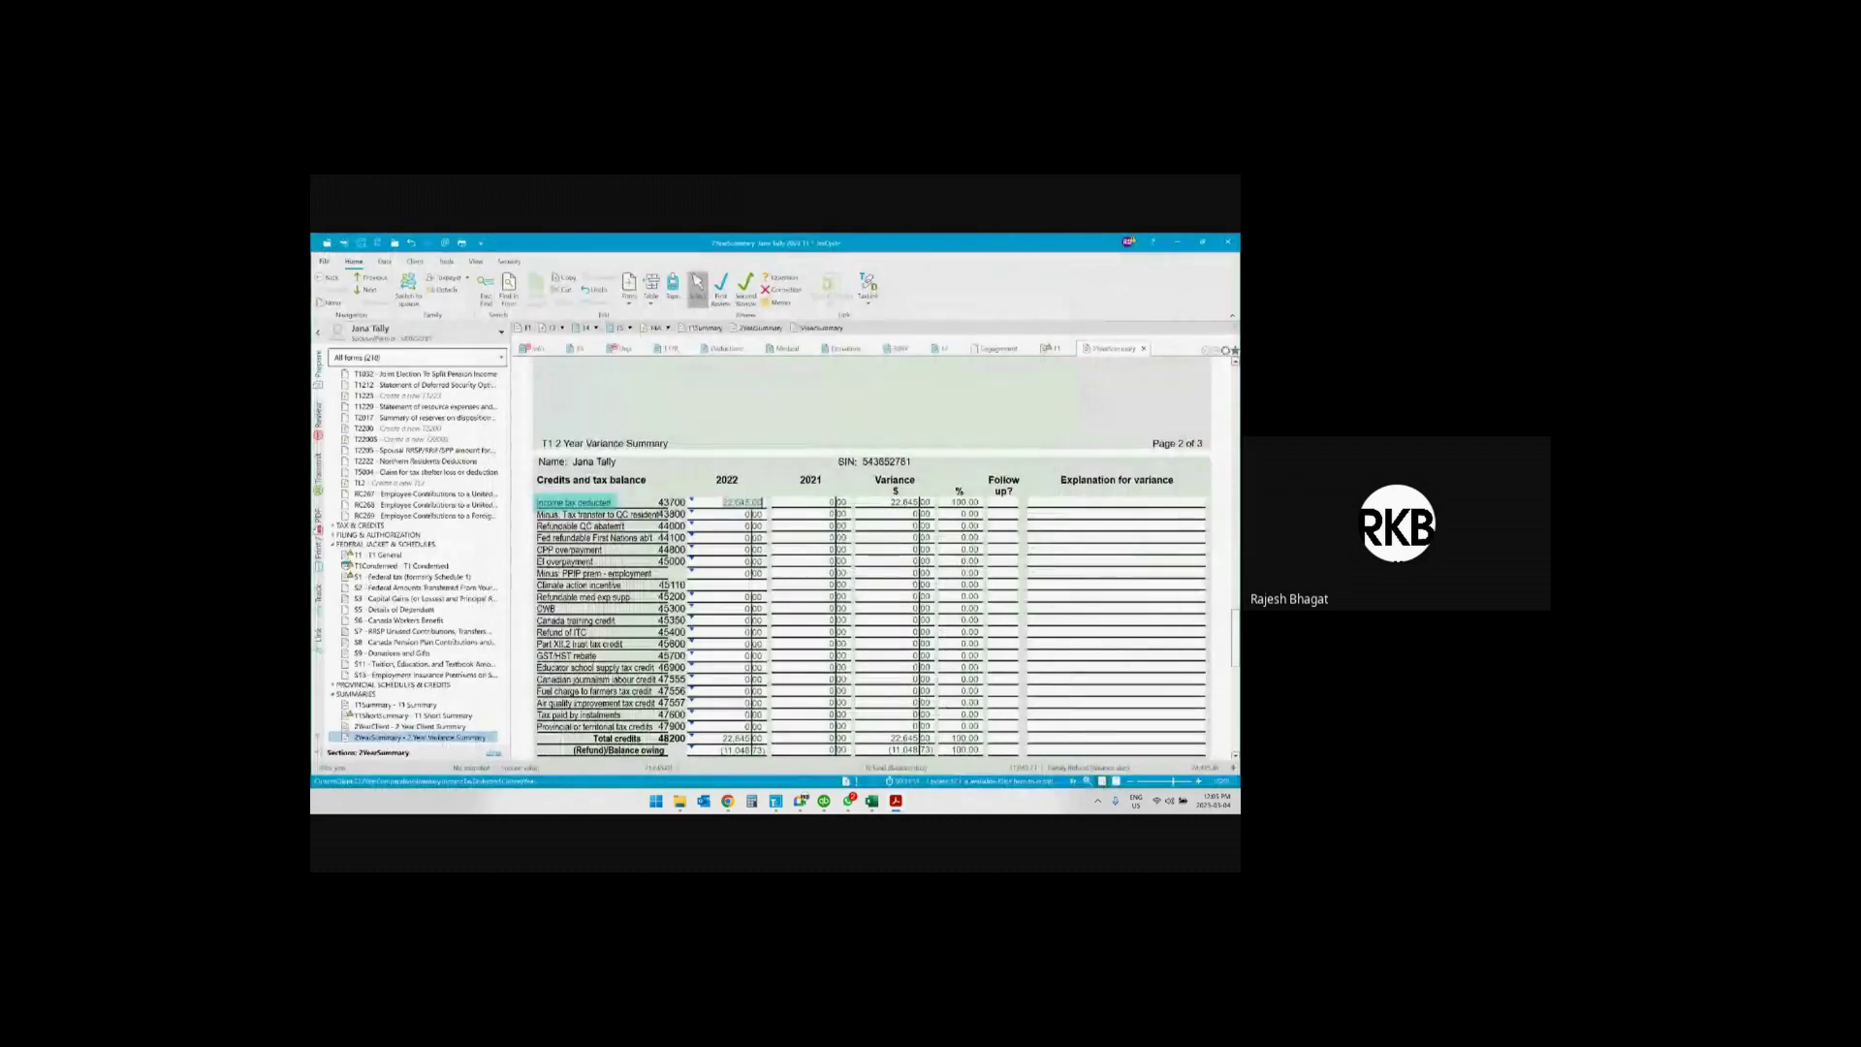
# Compare the spouse's total tax payable with the tax deducted, check the refund or balance owing, and return to the summary's total income section
pyautogui.scroll(3, 746, 475)
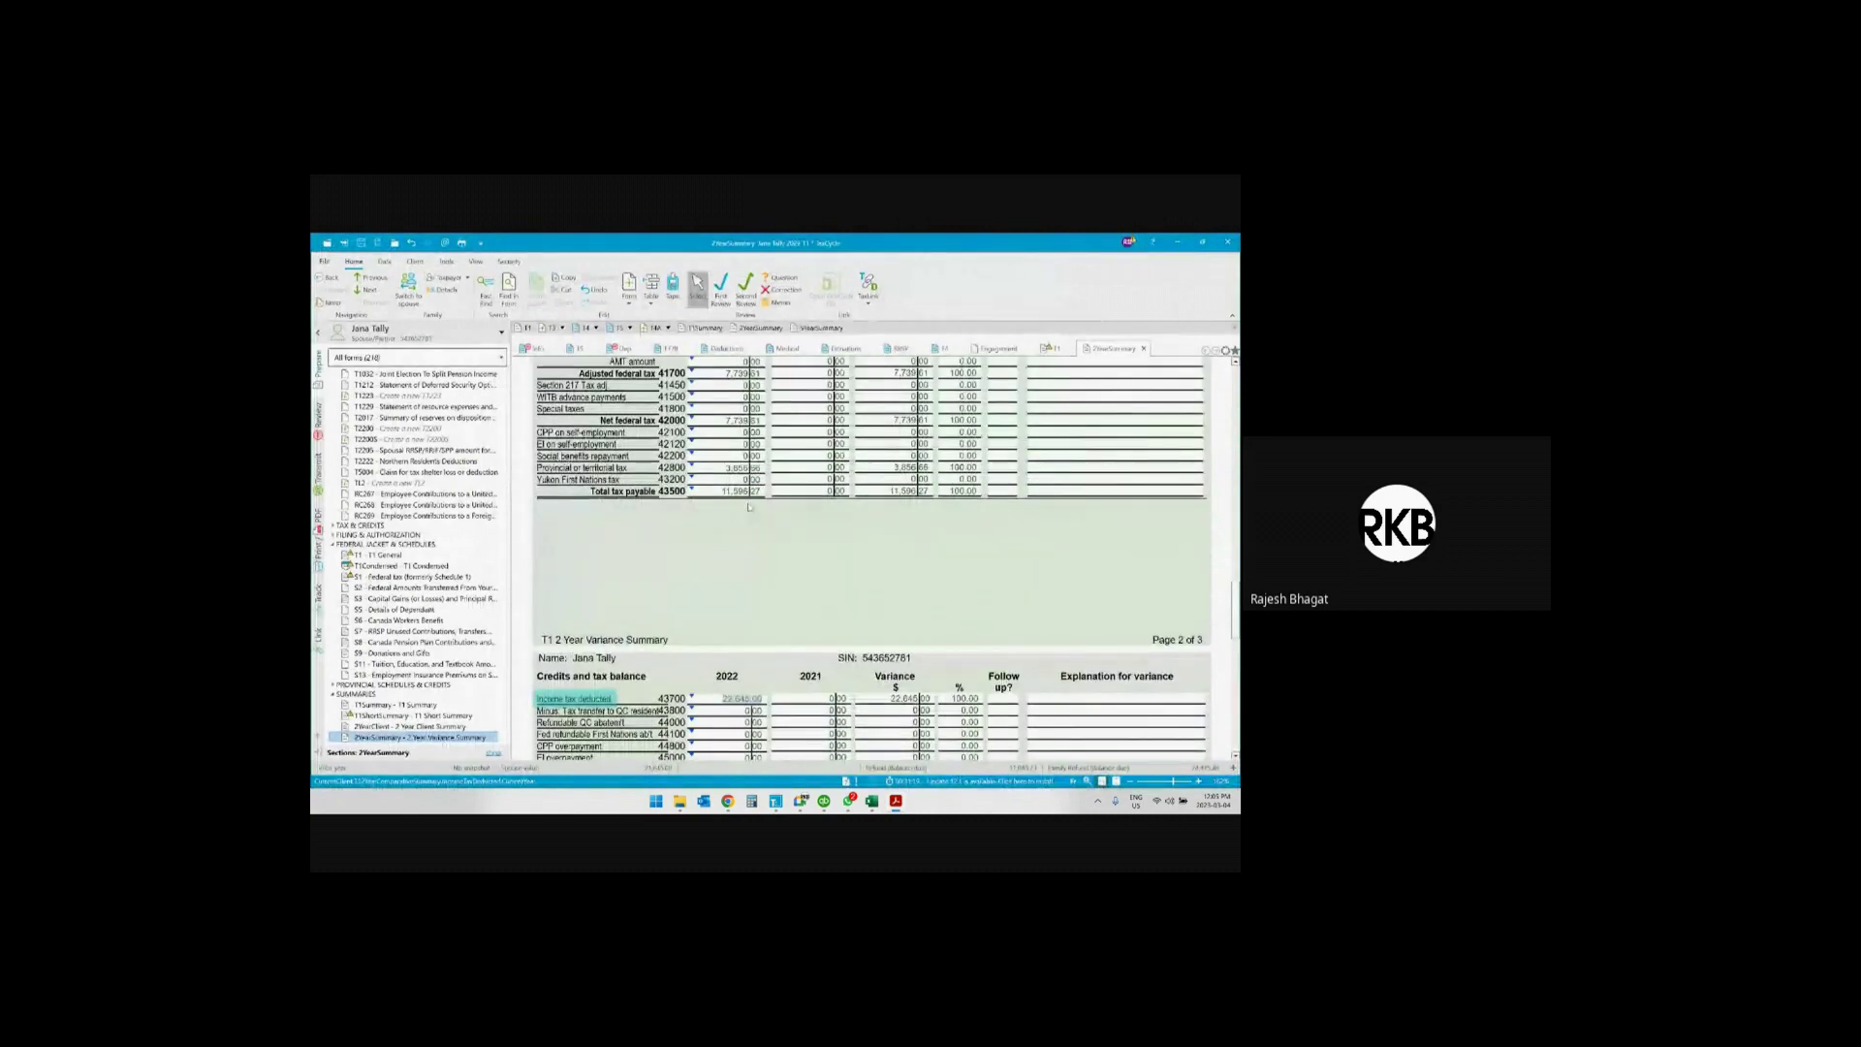
pyautogui.scroll(-3, 749, 506)
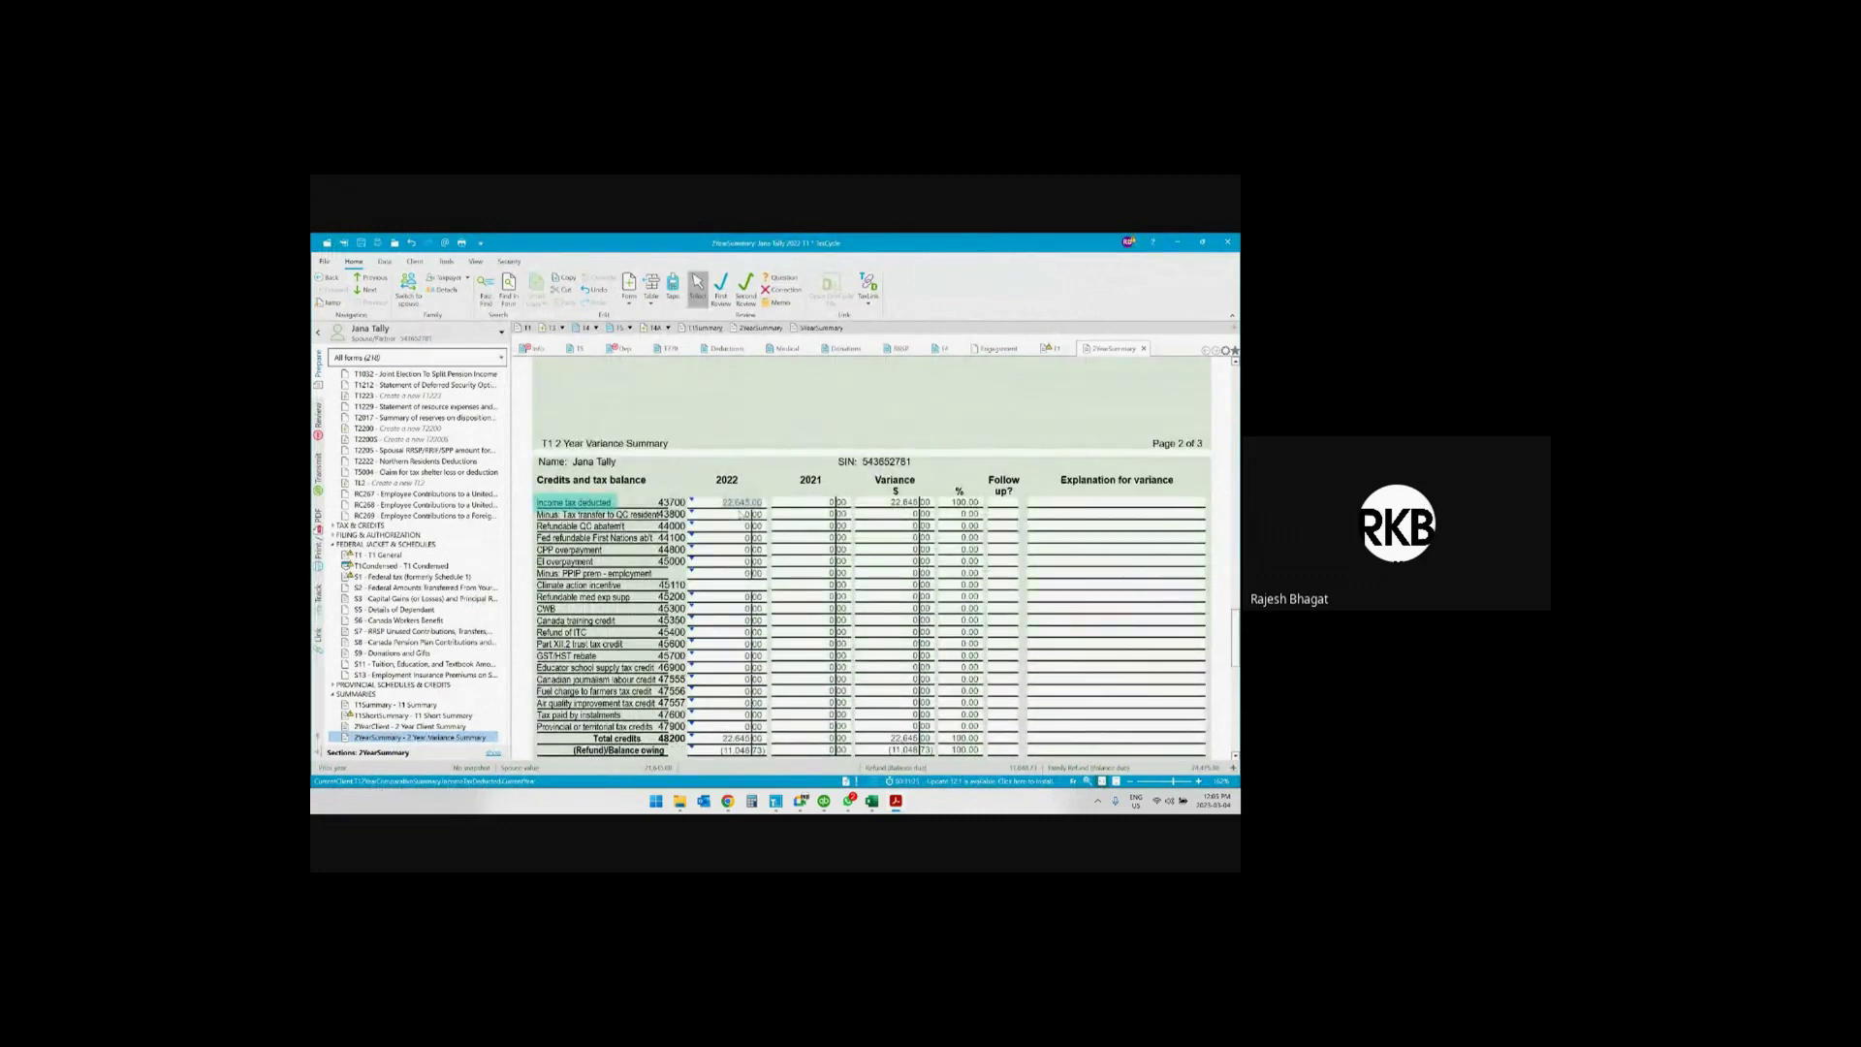
pyautogui.scroll(-3, 741, 515)
pyautogui.click(744, 556)
pyautogui.scroll(10, 822, 576)
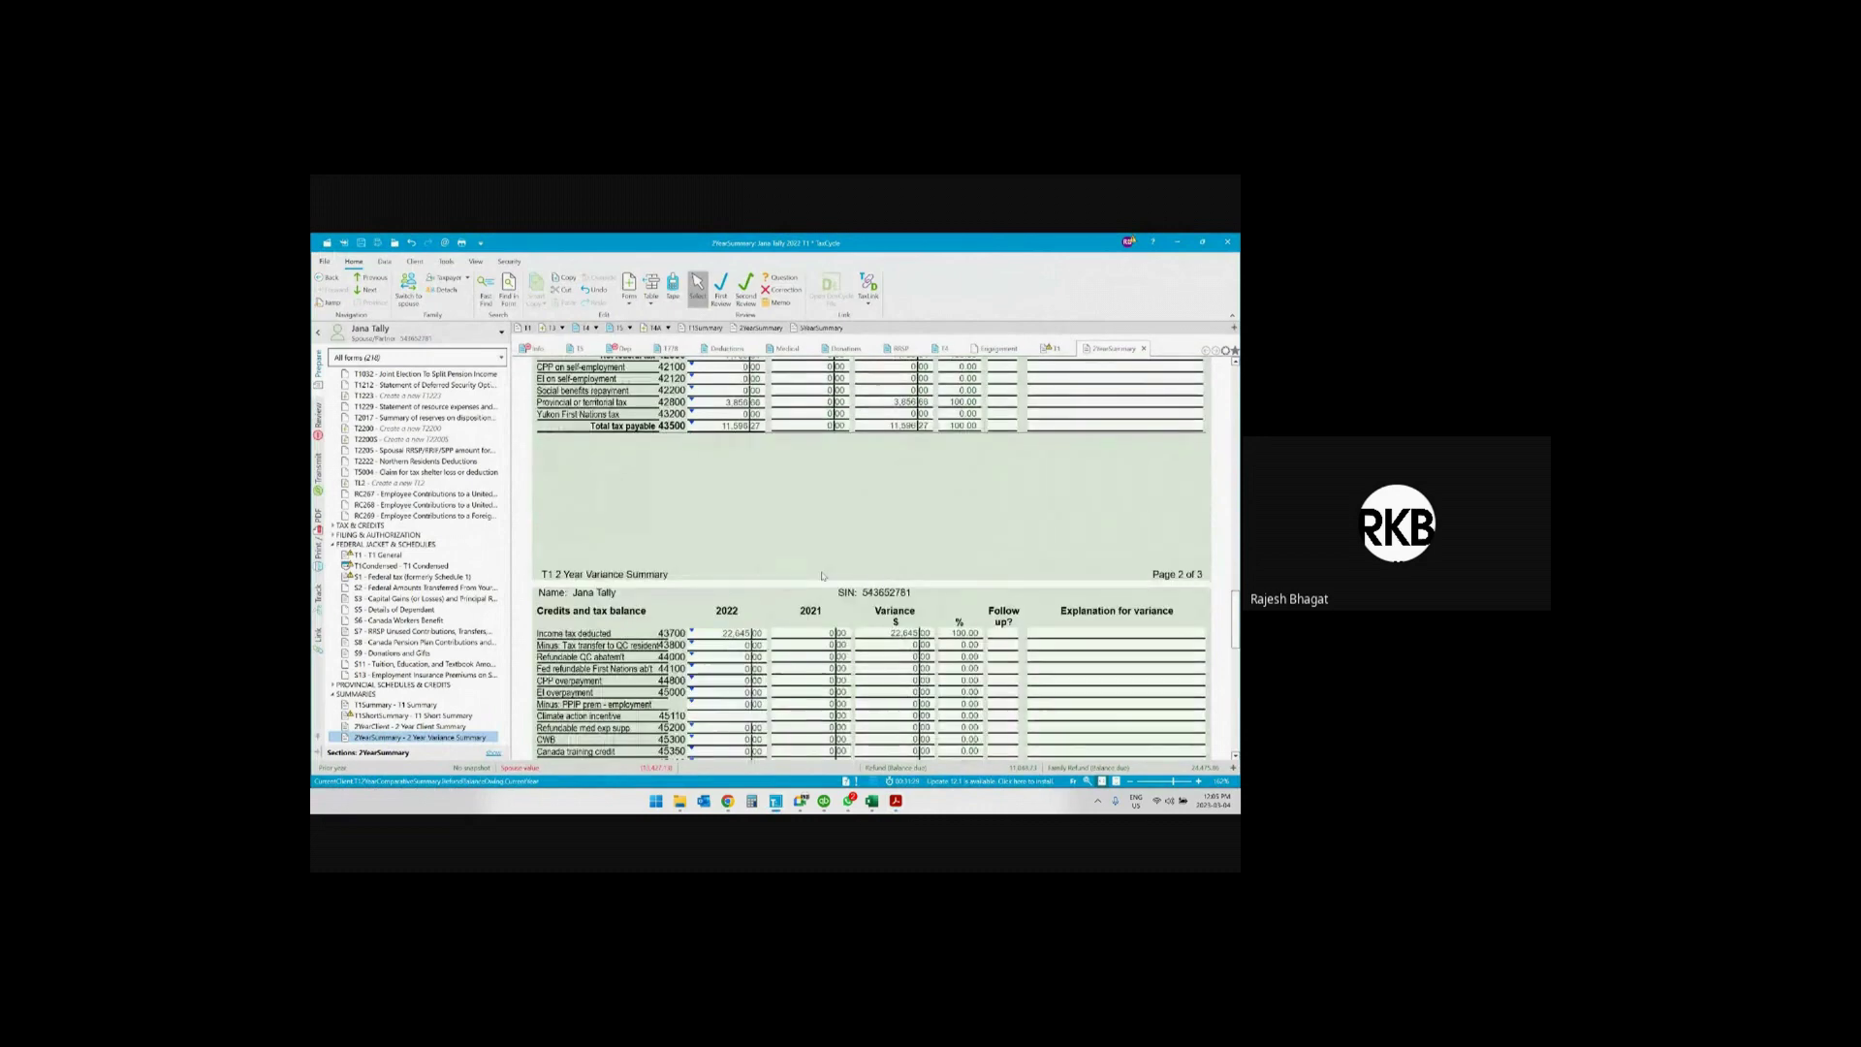
pyautogui.scroll(3, 822, 576)
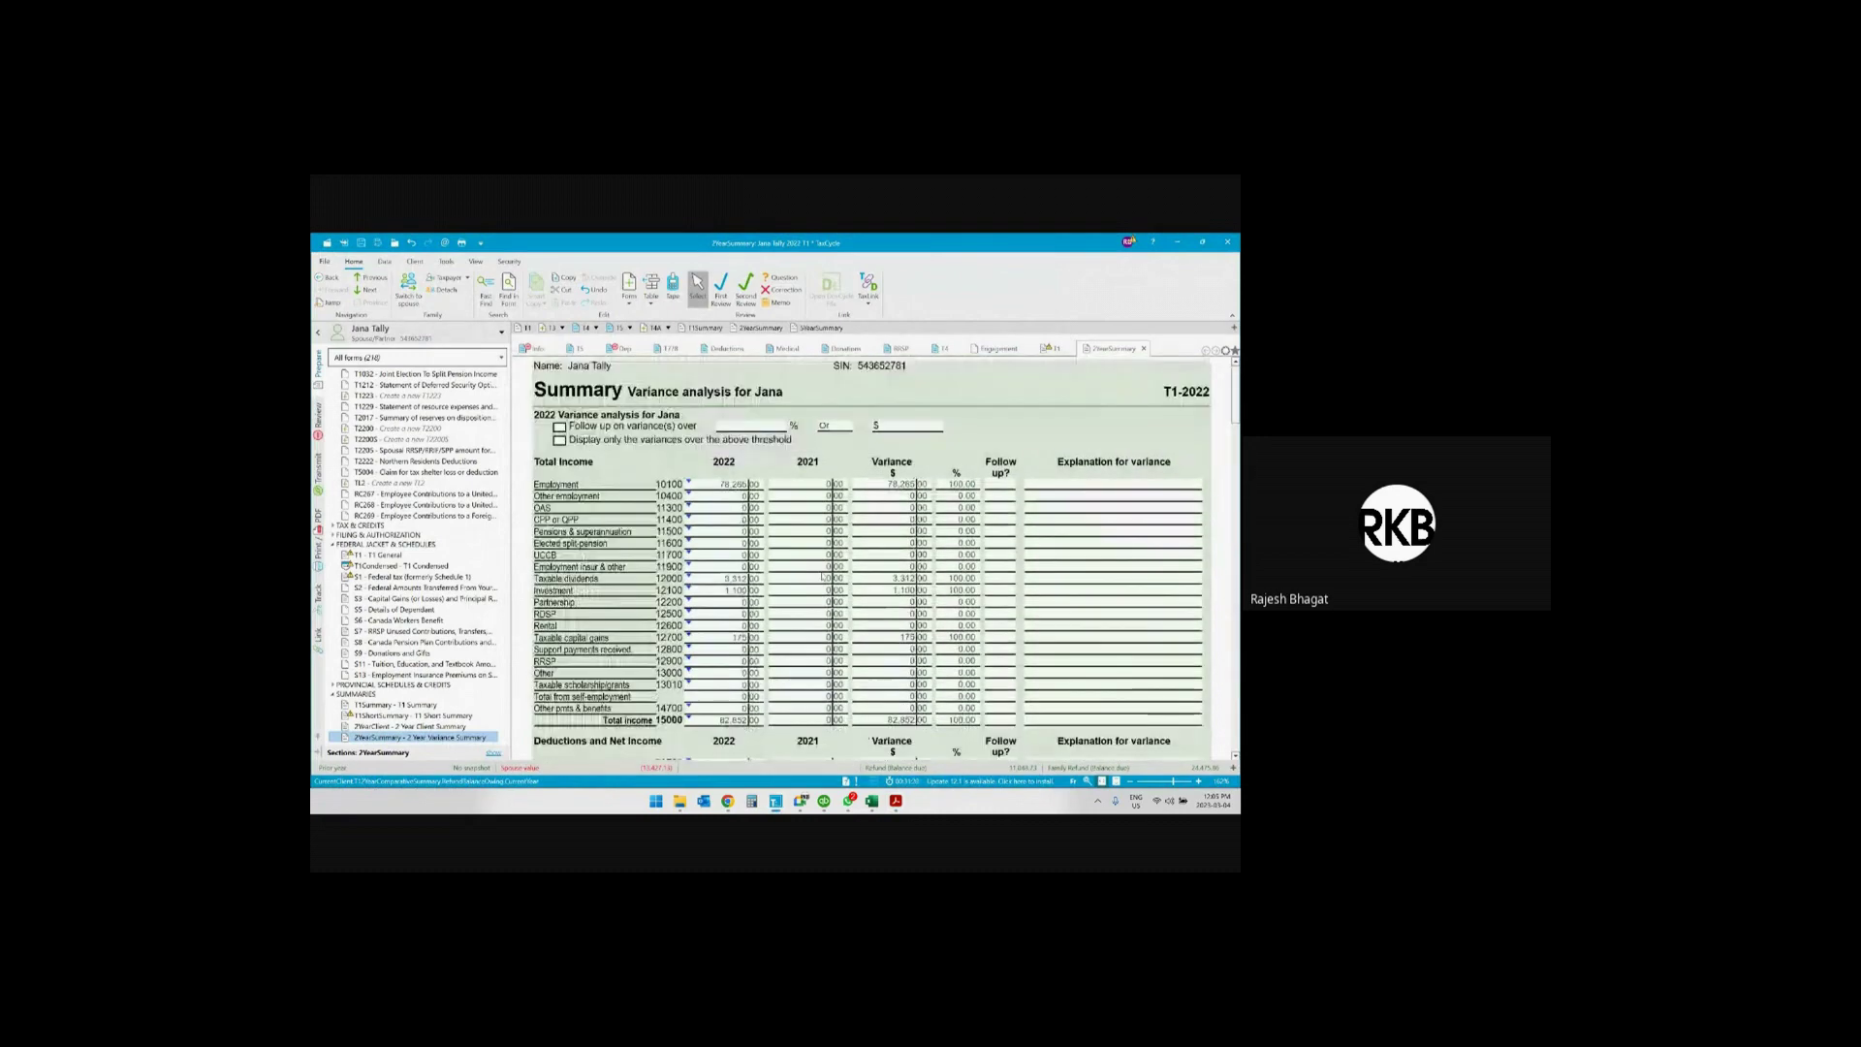